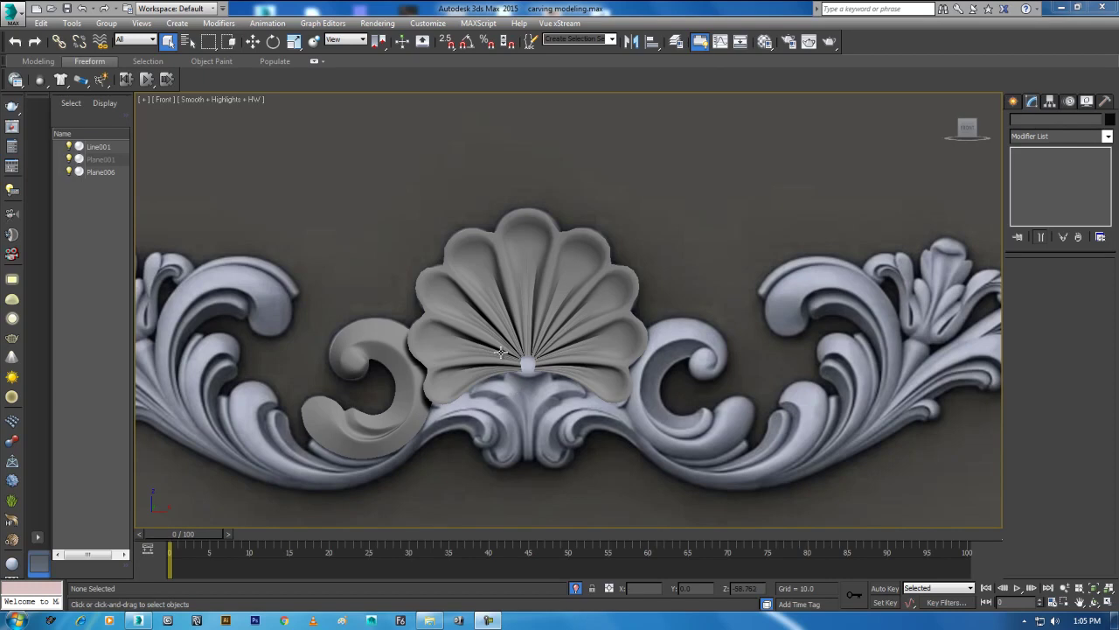
# Step: Select only the smoothed shell piece and move the time slider to frame 72
pyautogui.keyDown('ctrl'); pyautogui.click(411, 376); pyautogui.keyUp('ctrl')
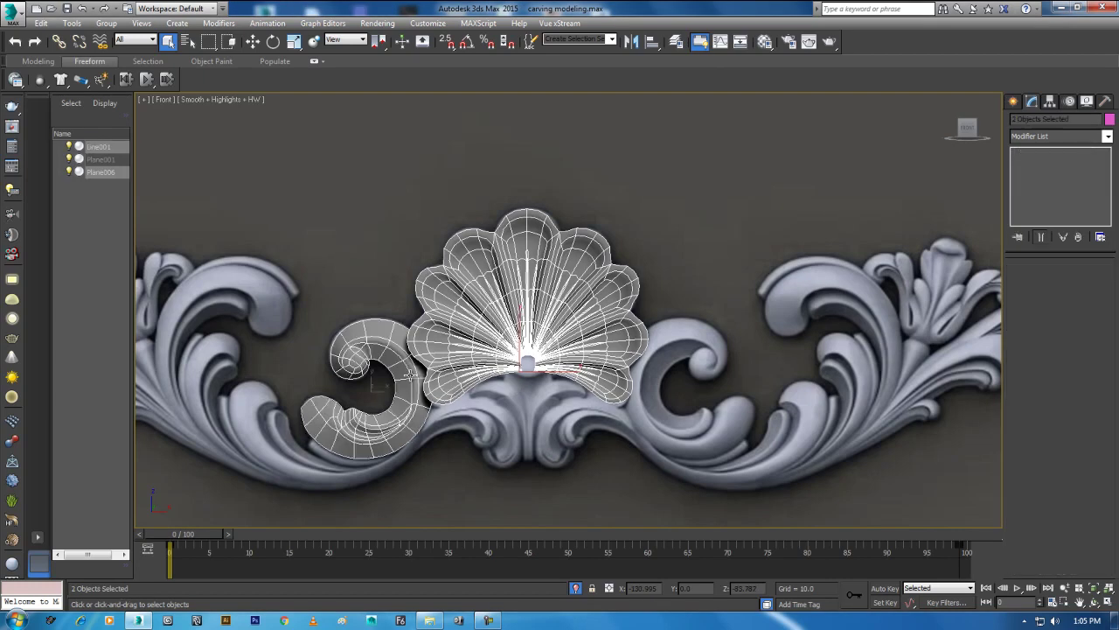
pyautogui.click(509, 508)
pyautogui.click(504, 374)
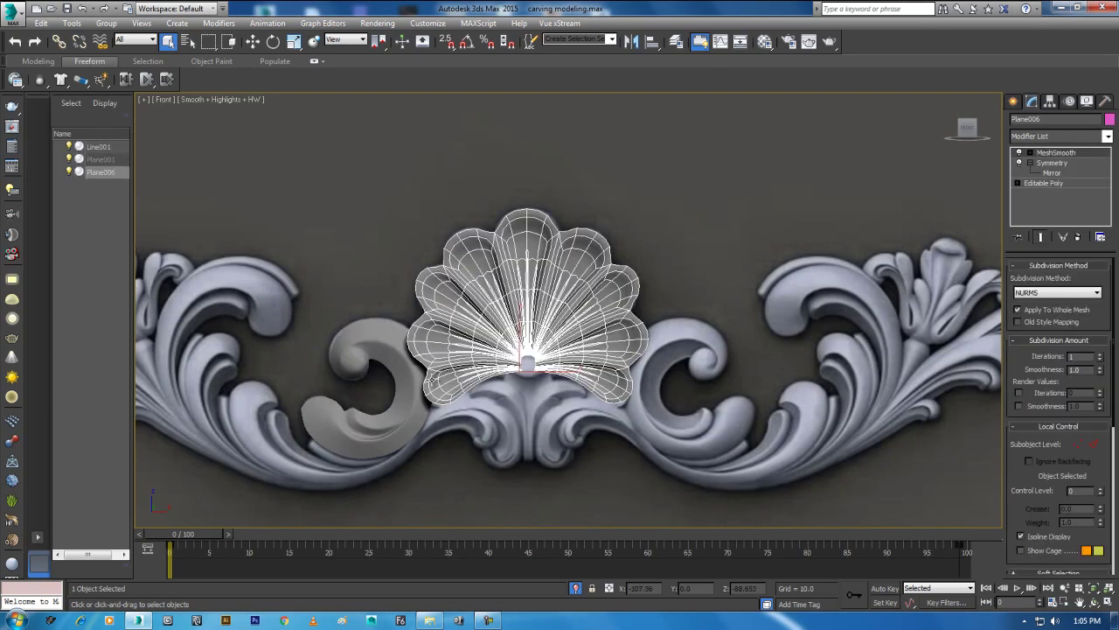
pyautogui.moveTo(194, 544); pyautogui.dragTo(743, 536)
# Step: Clear the selection, zoom in on the carving, and show the standard primitives for creation
pyautogui.click(620, 508)
pyautogui.scroll(2, 561, 408)
pyautogui.scroll(2, 562, 408)
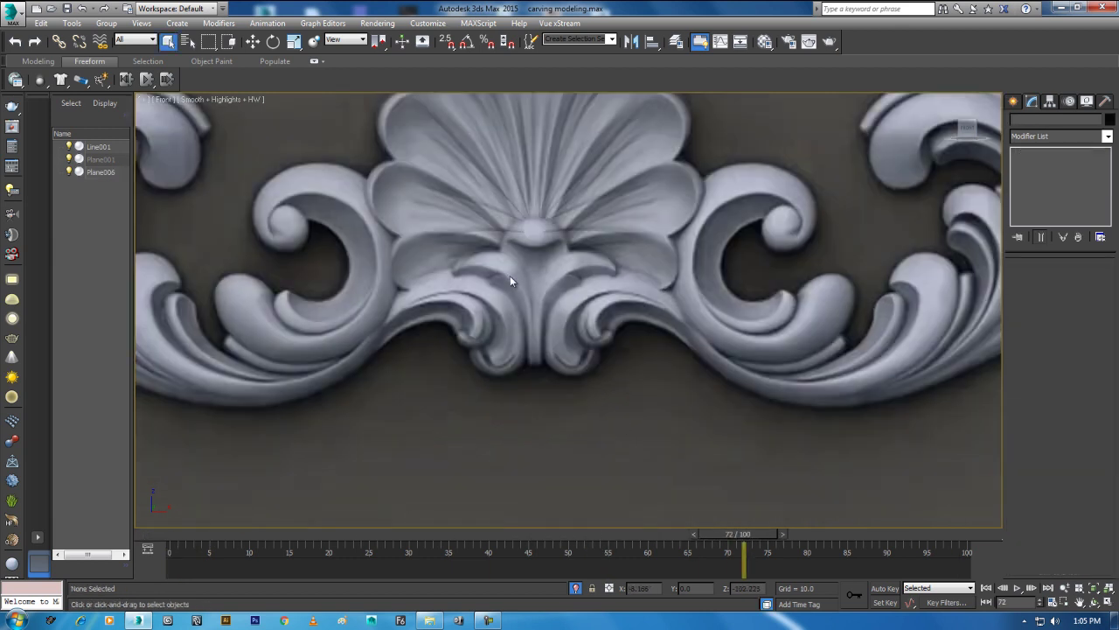
pyautogui.click(1013, 102)
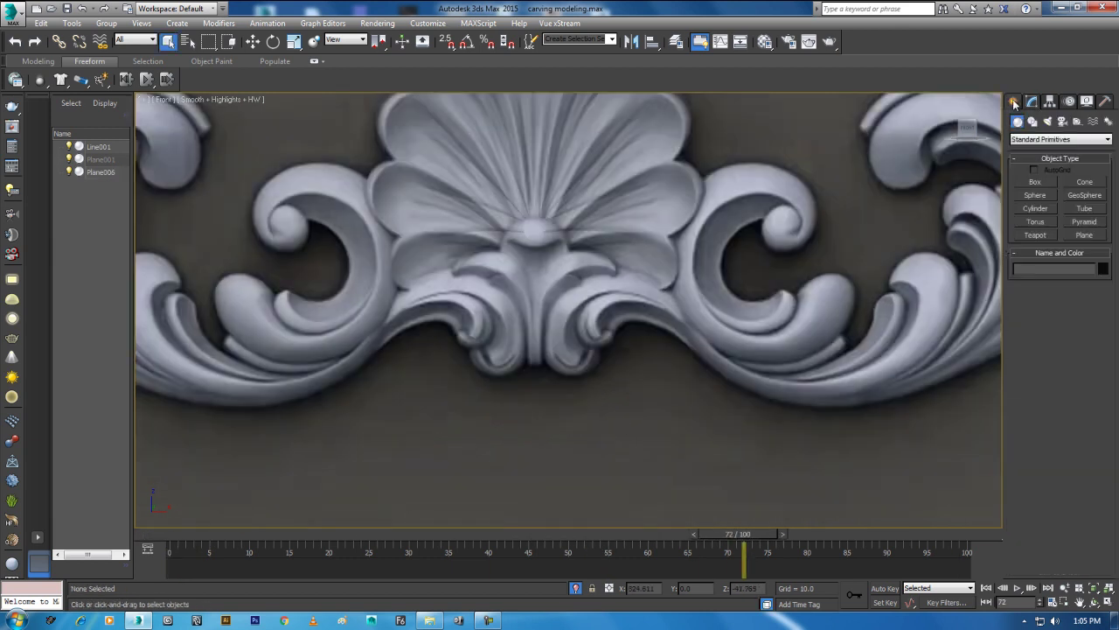
# Step: Draw a narrow vertical plane down the carving's centre in the Front view
pyautogui.click(1084, 234)
pyautogui.scroll(1, 612, 349)
pyautogui.scroll(2, 559, 363)
pyautogui.scroll(2, 498, 400)
pyautogui.moveTo(497, 401); pyautogui.dragTo(529, 439, button='middle')
pyautogui.moveTo(504, 480); pyautogui.dragTo(455, 192)
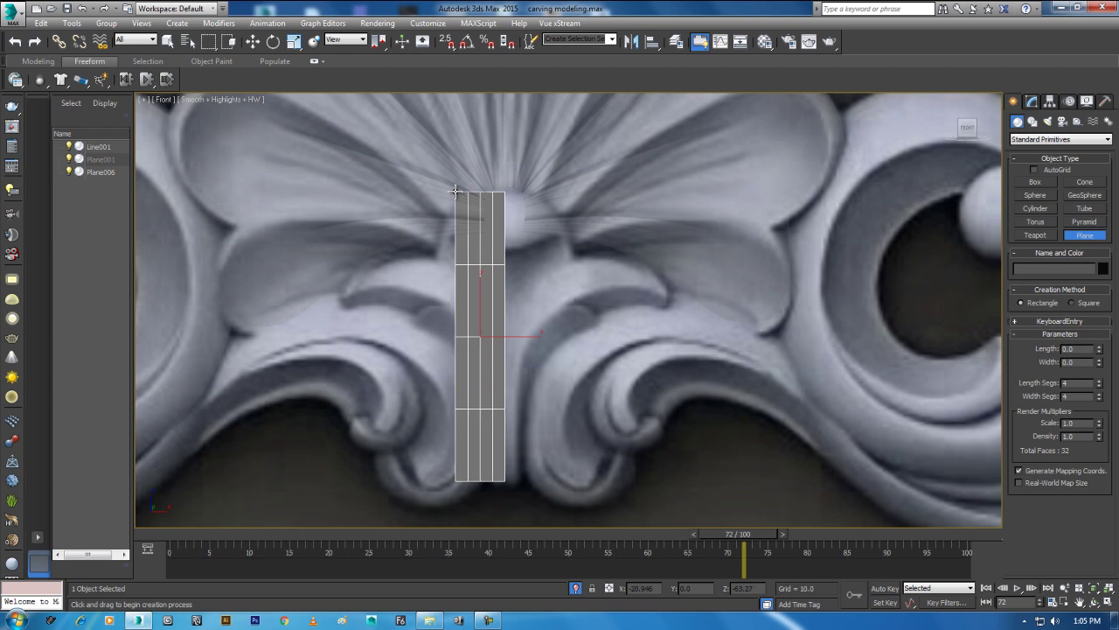
pyautogui.rightClick(497, 293)
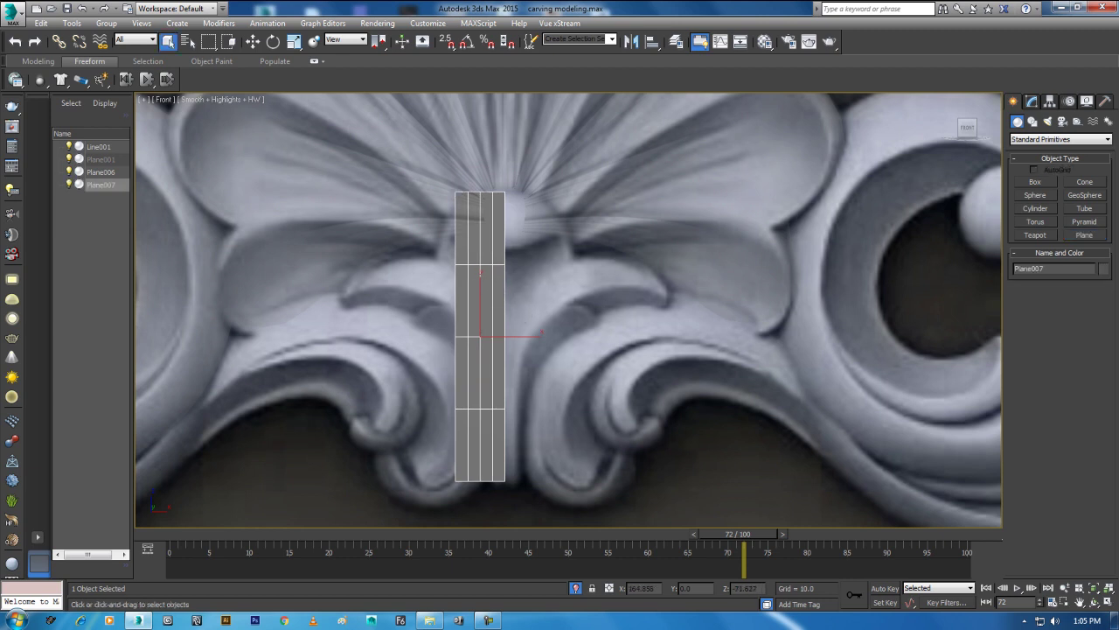
# Step: Set the plane's Length and Width segments to 1 and convert it to Editable Poly
pyautogui.click(1033, 102)
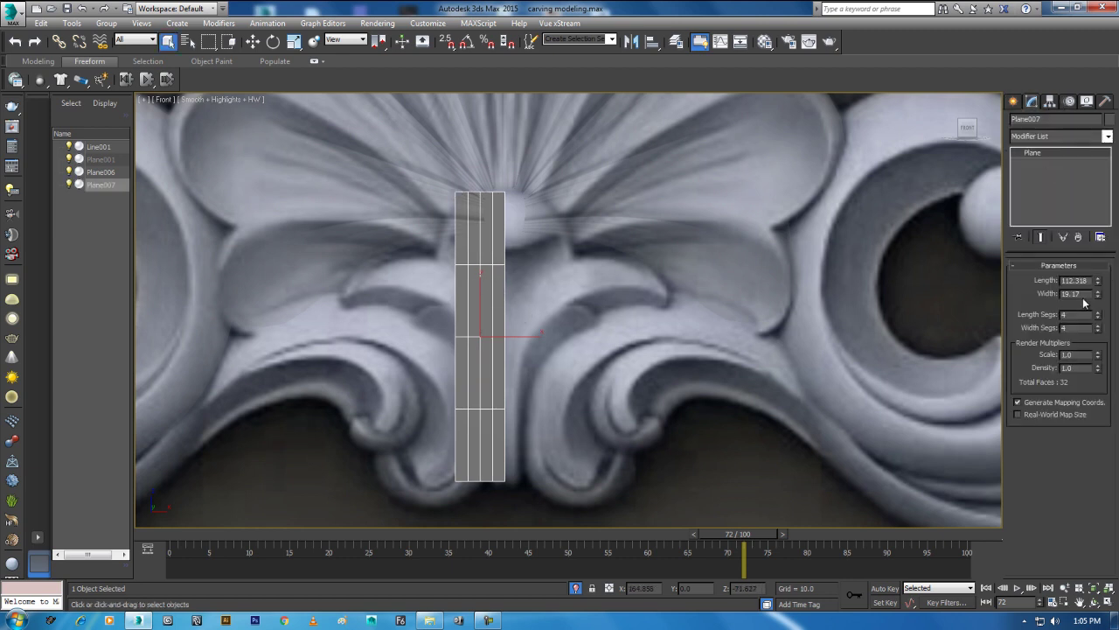
pyautogui.rightClick(1101, 331)
pyautogui.rightClick(1099, 316)
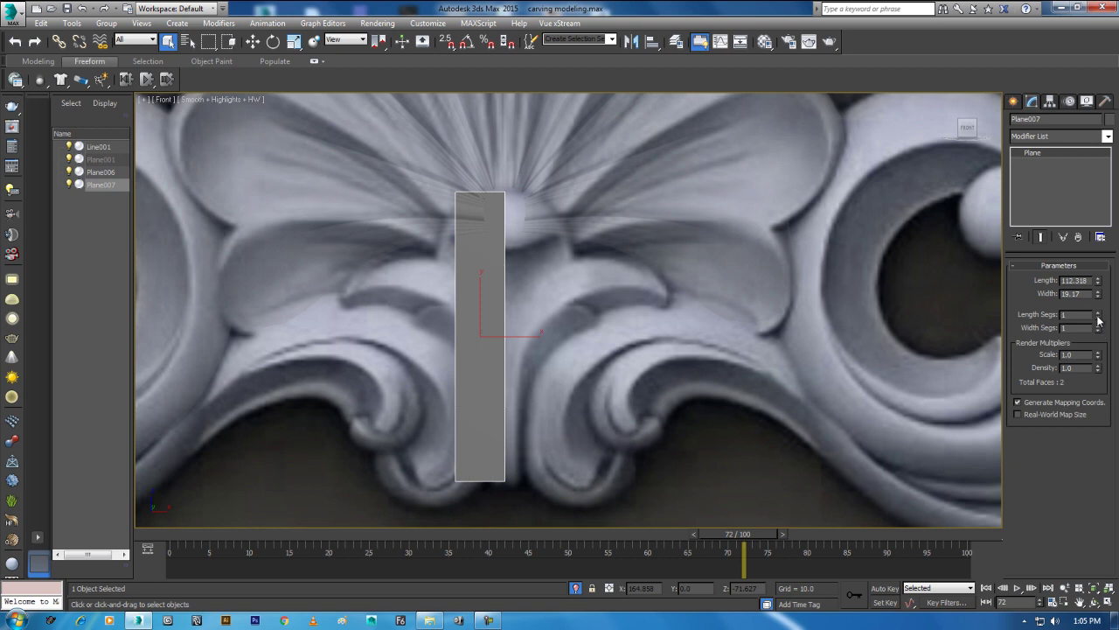
pyautogui.moveTo(479, 346); pyautogui.dragTo(503, 343, button='middle')
pyautogui.rightClick(504, 337)
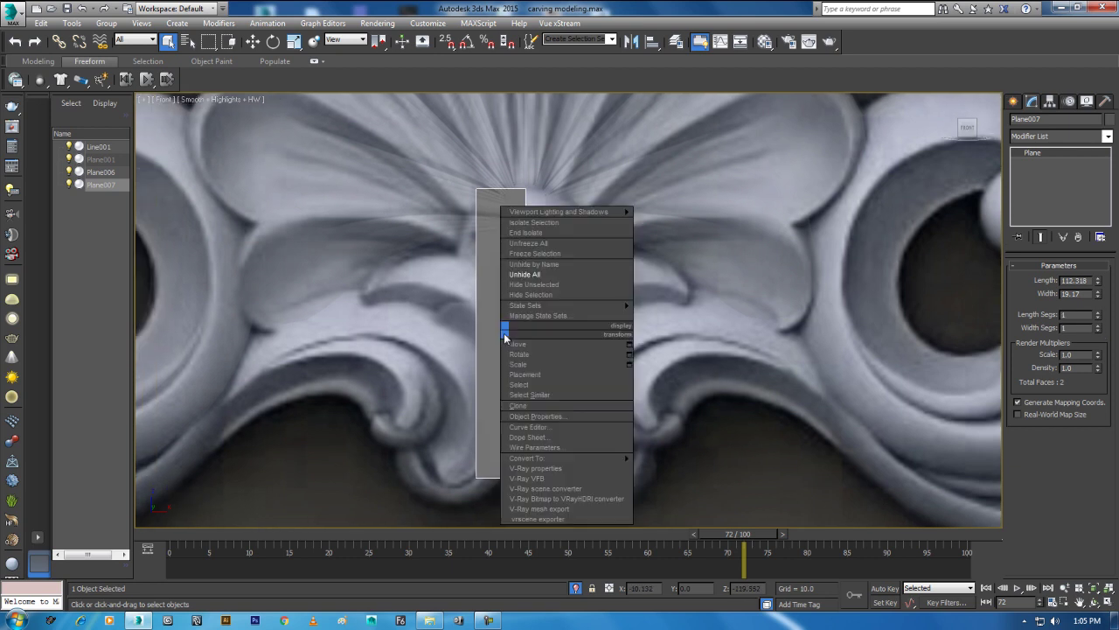
pyautogui.click(699, 472)
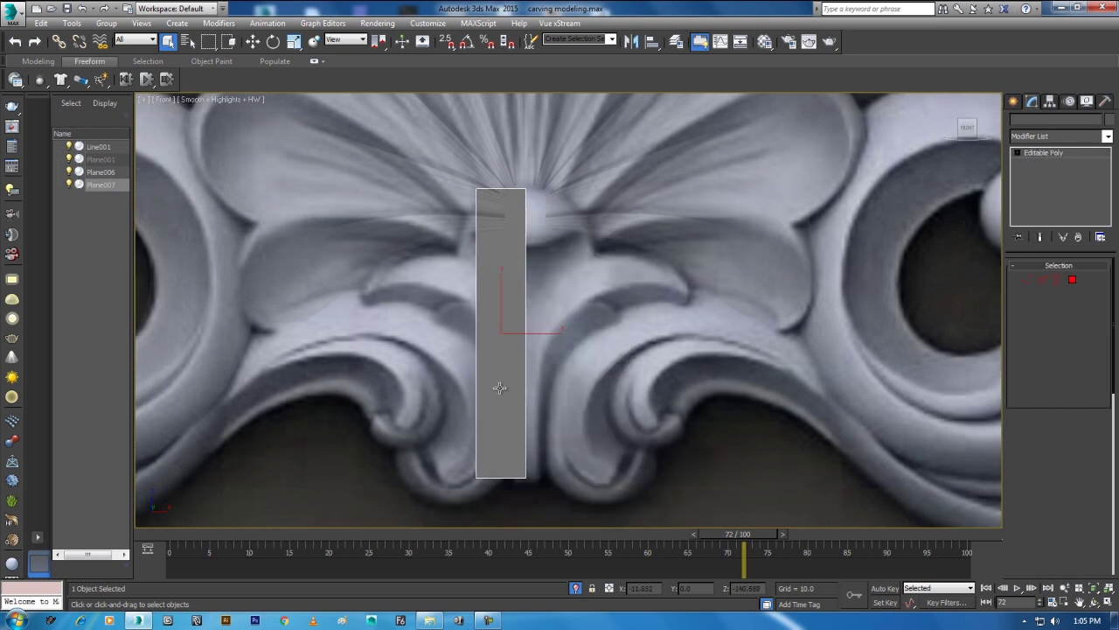
pyautogui.moveTo(518, 395); pyautogui.dragTo(565, 404, button='middle')
# Step: Move the strip's bottom-left vertex inward so its left side slants along the central stem
pyautogui.press('1')
pyautogui.click(524, 487)
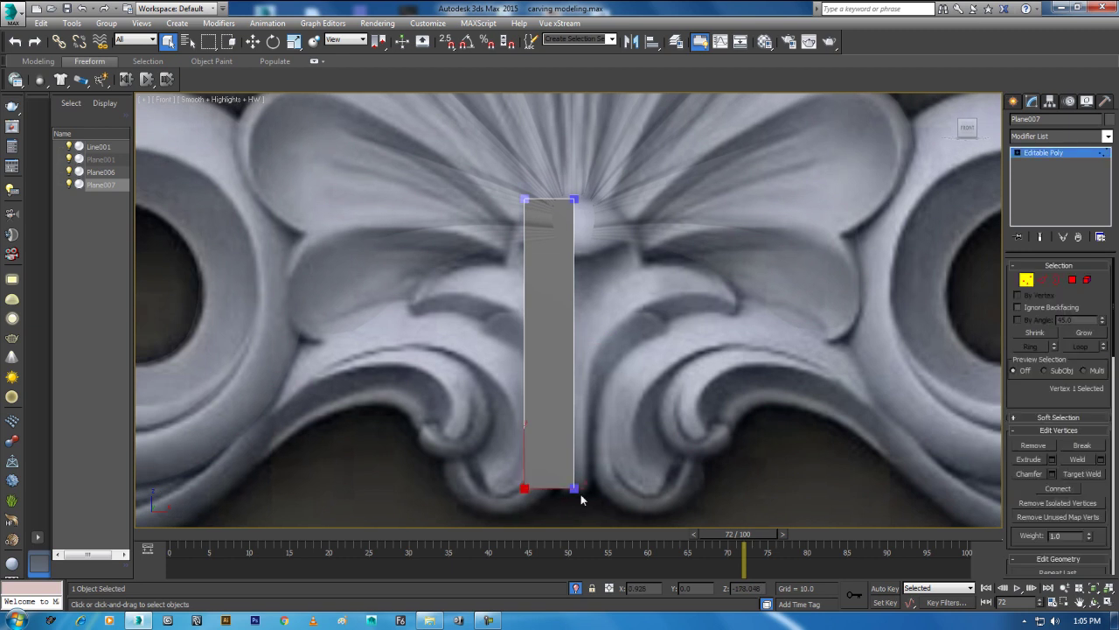
pyautogui.rightClick(531, 482)
pyautogui.click(559, 429)
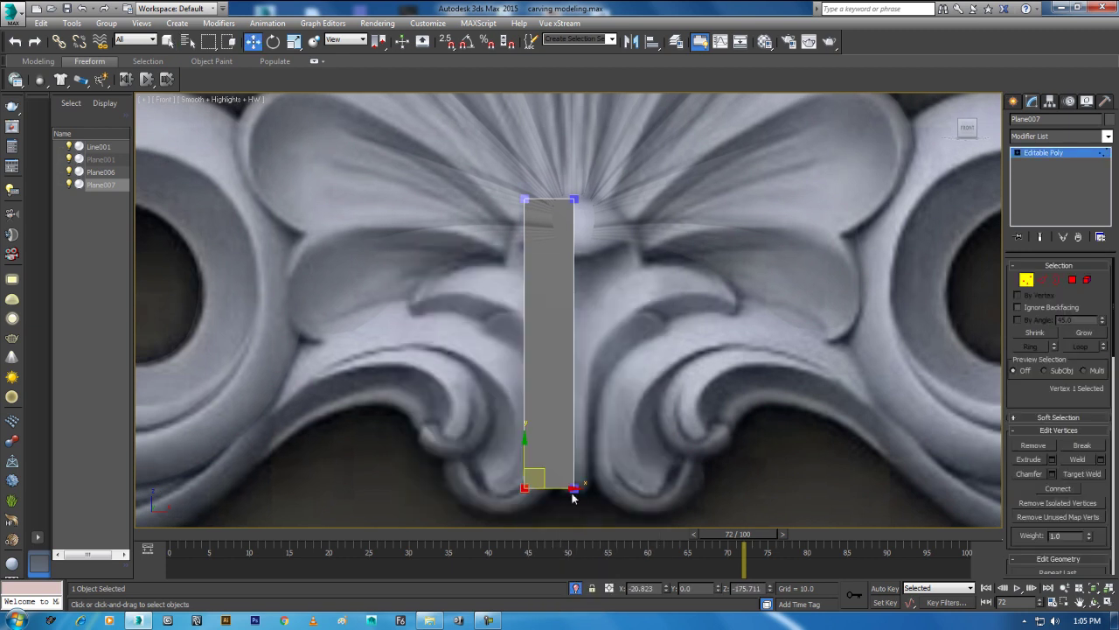
pyautogui.click(573, 488)
pyautogui.moveTo(488, 453)
pyautogui.mouseDown()
pyautogui.moveTo(535, 522)
pyautogui.moveTo(570, 487)
pyautogui.mouseUp()
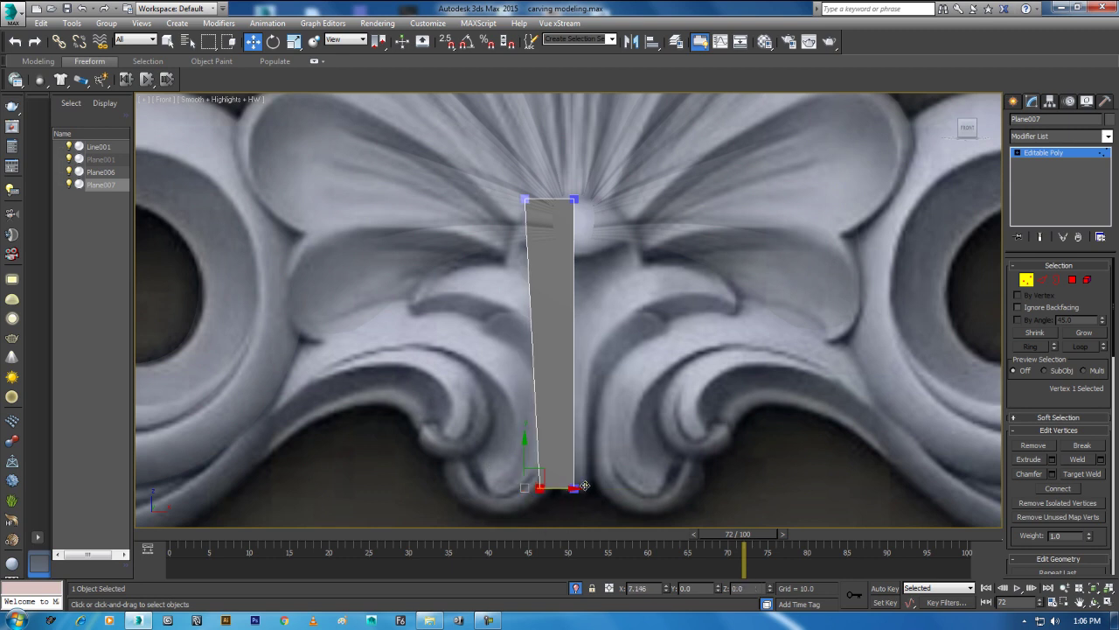
pyautogui.click(428, 23)
# Step: Change the viewport Handle Size preference from 7 to 4
pyautogui.click(447, 226)
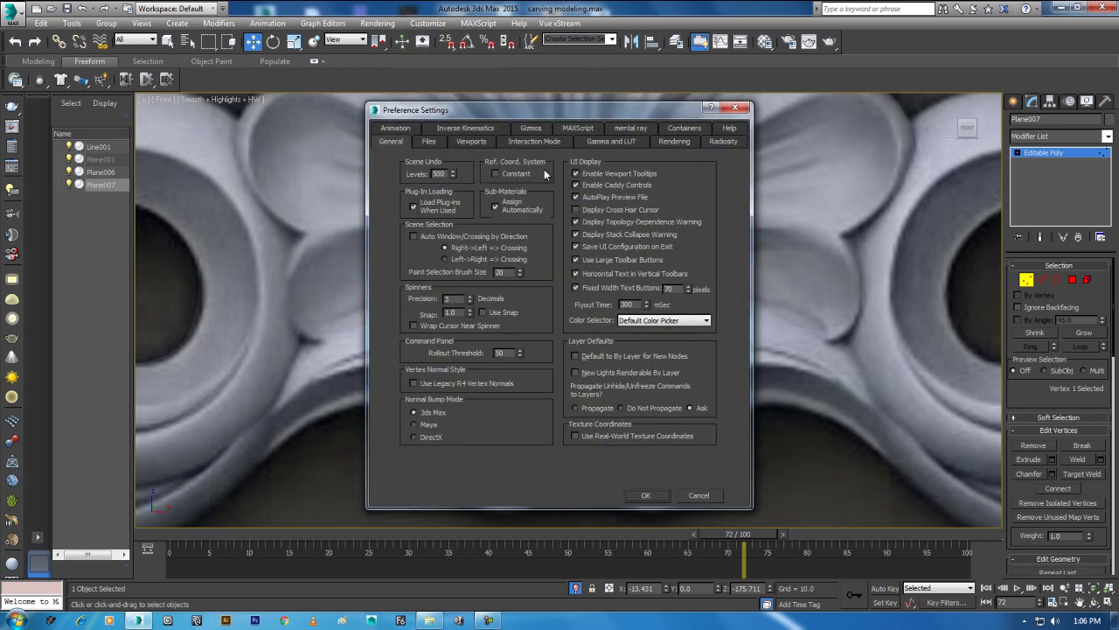
pyautogui.click(480, 143)
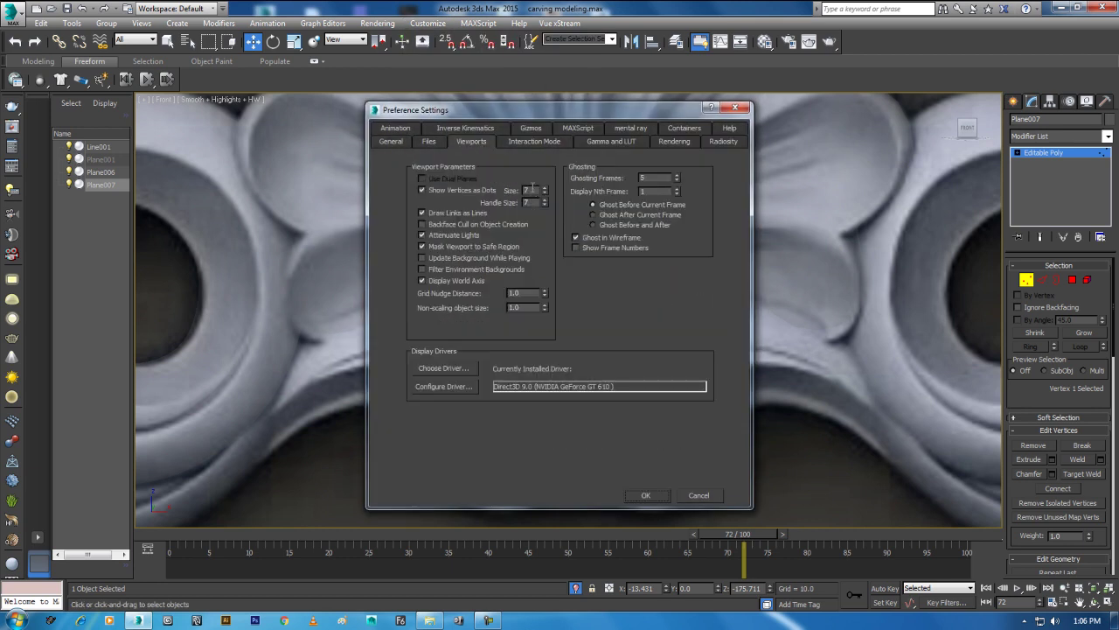
pyautogui.press('Tab')
pyautogui.write('4')
pyautogui.click(641, 493)
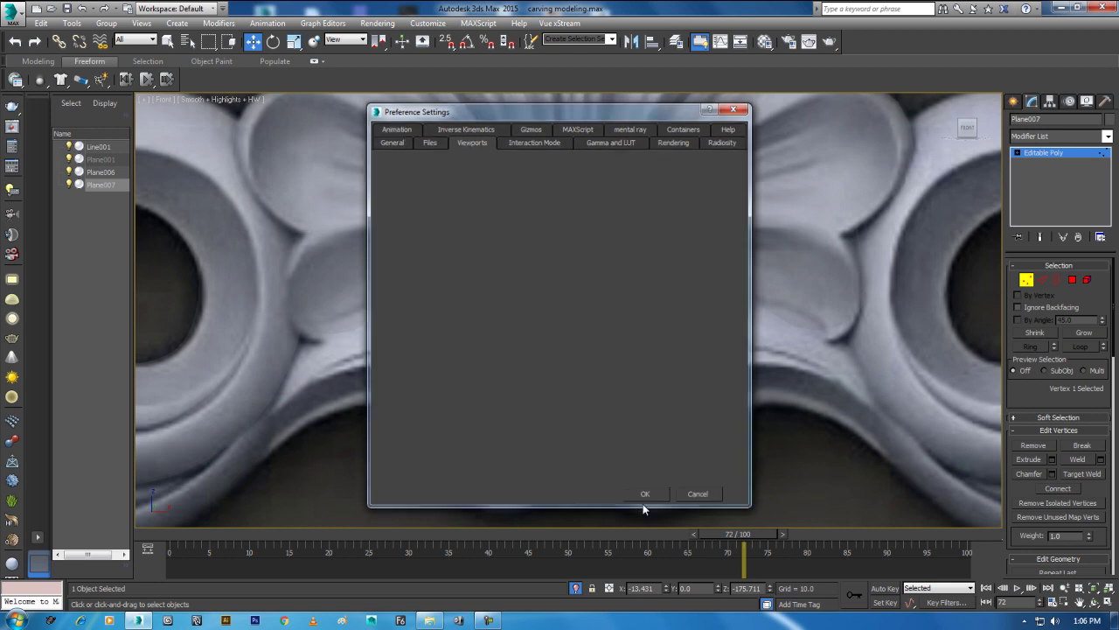
# Step: Make the strip see-through and pull its top-left vertex down and left along the shell
pyautogui.click(526, 199)
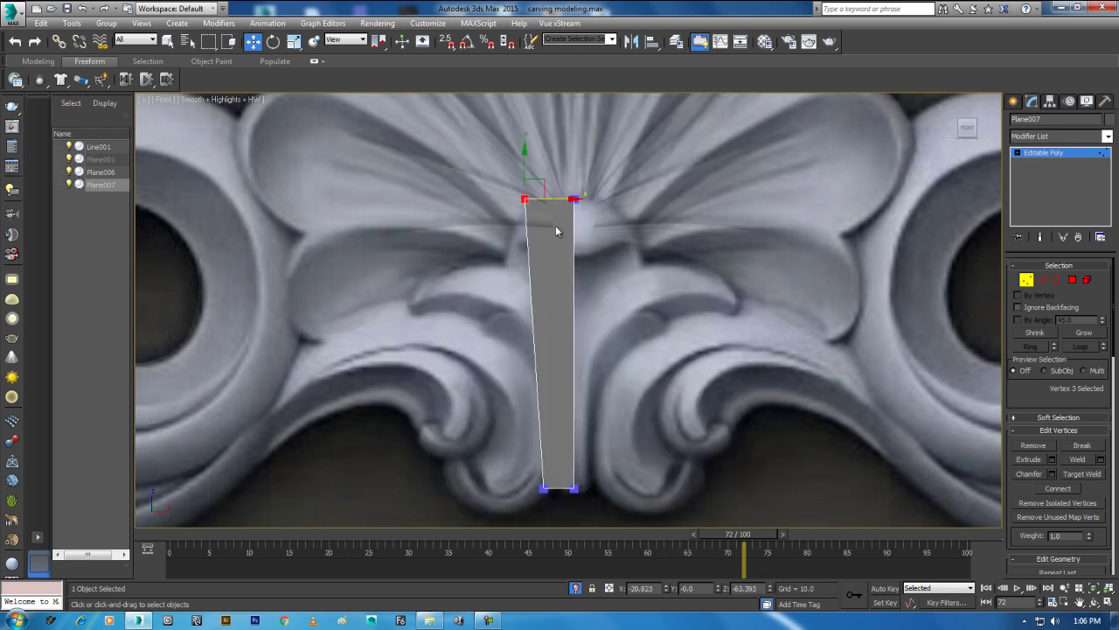
pyautogui.hotkey('alt', 'x')
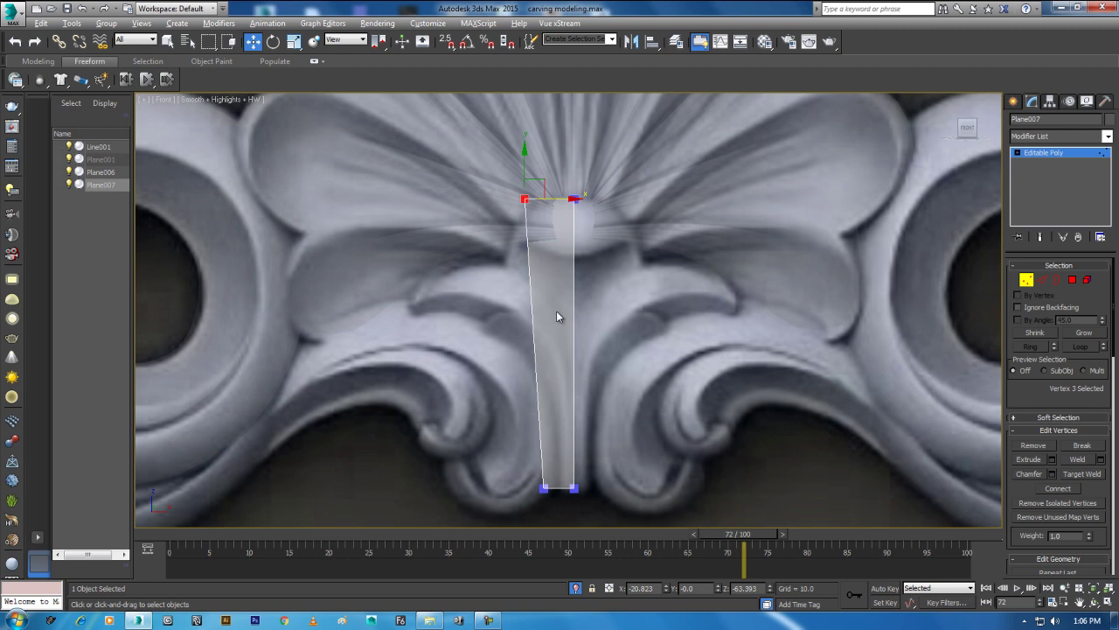
pyautogui.moveTo(574, 219); pyautogui.dragTo(600, 234, button='middle')
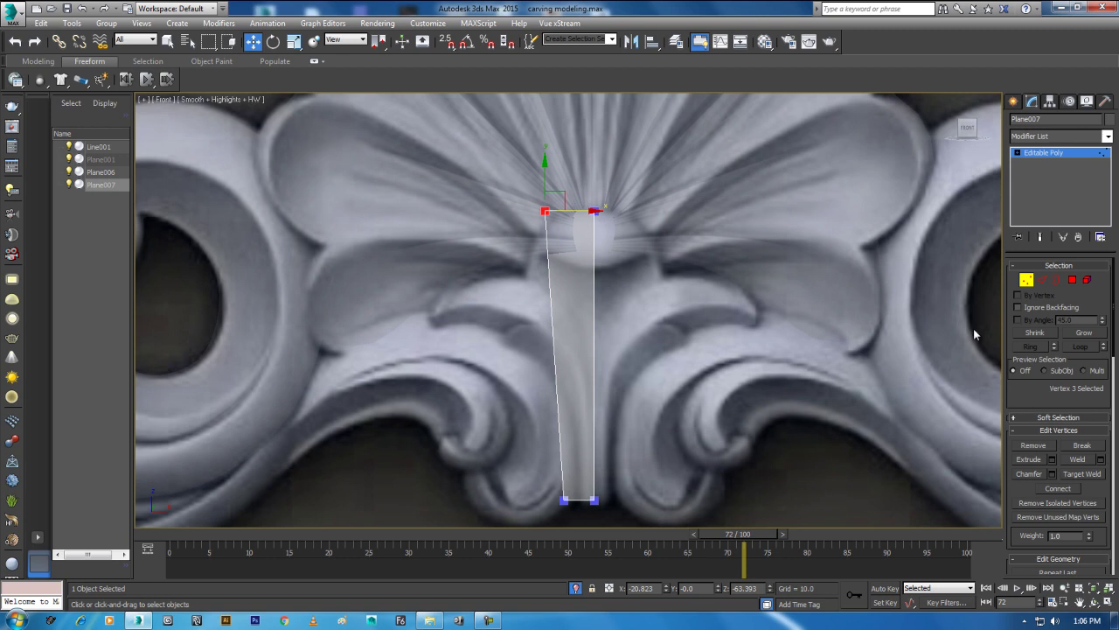
pyautogui.moveTo(557, 204); pyautogui.dragTo(541, 249)
# Step: Connect the bottom and top-left edges, then move the new left vertex onto the leaf outline
pyautogui.click(1042, 279)
pyautogui.click(578, 501)
pyautogui.keyDown('ctrl'); pyautogui.click(561, 240); pyautogui.keyUp('ctrl')
pyautogui.rightClick(581, 355)
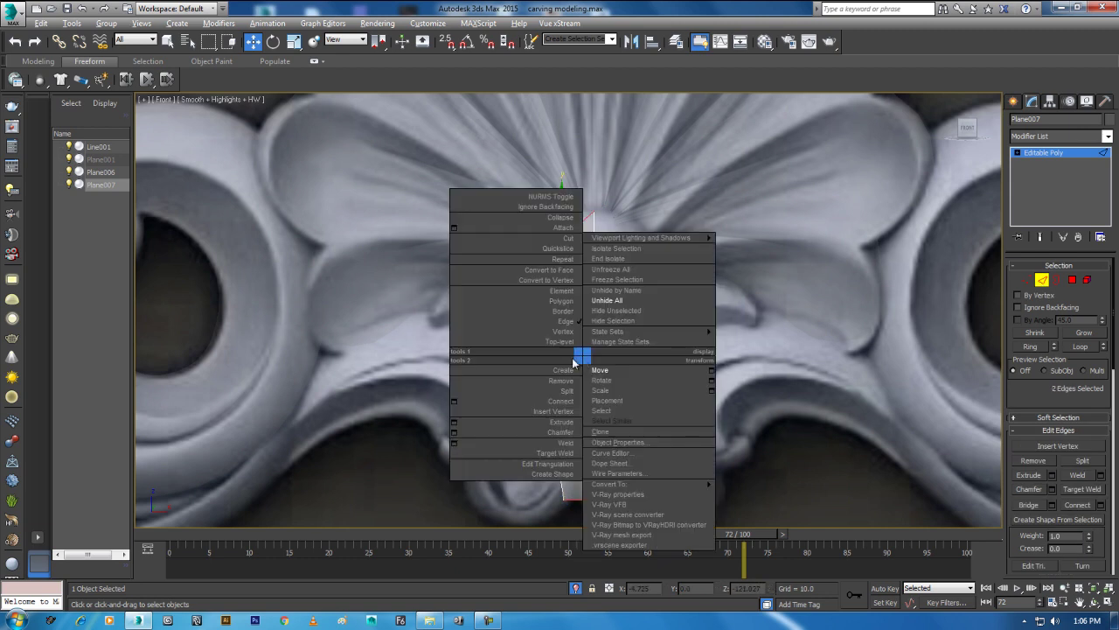
pyautogui.click(570, 407)
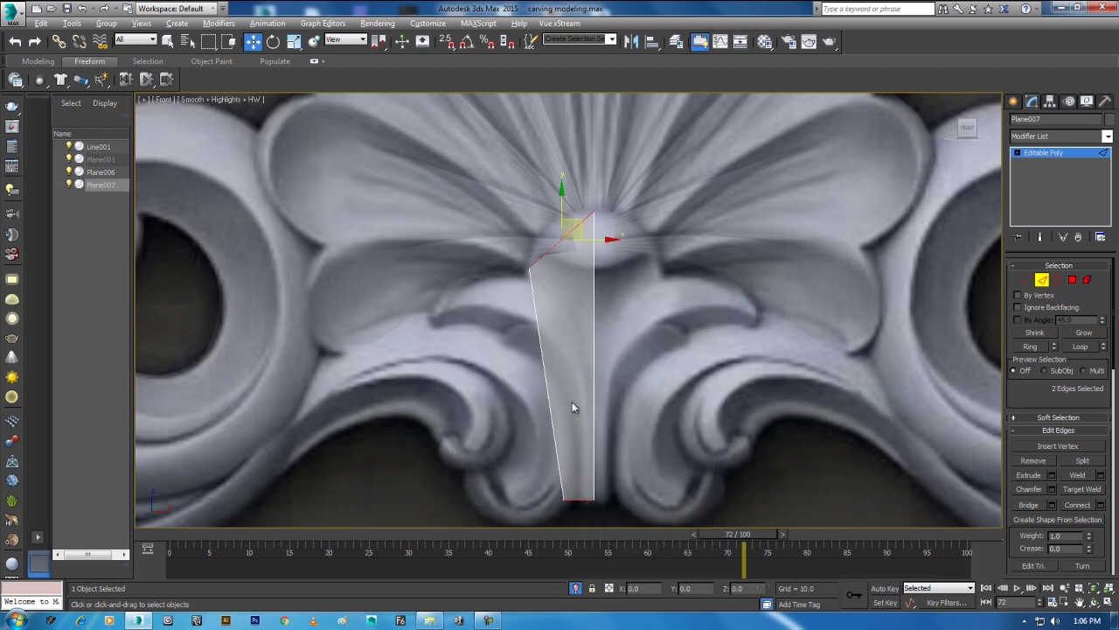
pyautogui.scroll(3, 591, 287)
pyautogui.press('1')
pyautogui.scroll(3, 591, 287)
pyautogui.click(555, 301)
pyautogui.moveTo(570, 278)
pyautogui.mouseDown()
pyautogui.moveTo(545, 253)
pyautogui.moveTo(557, 248)
pyautogui.mouseUp()
# Step: Scale the three bottom vertices closer together and shift them right along the stem
pyautogui.scroll(-2, 577, 280)
pyautogui.scroll(-2, 608, 315)
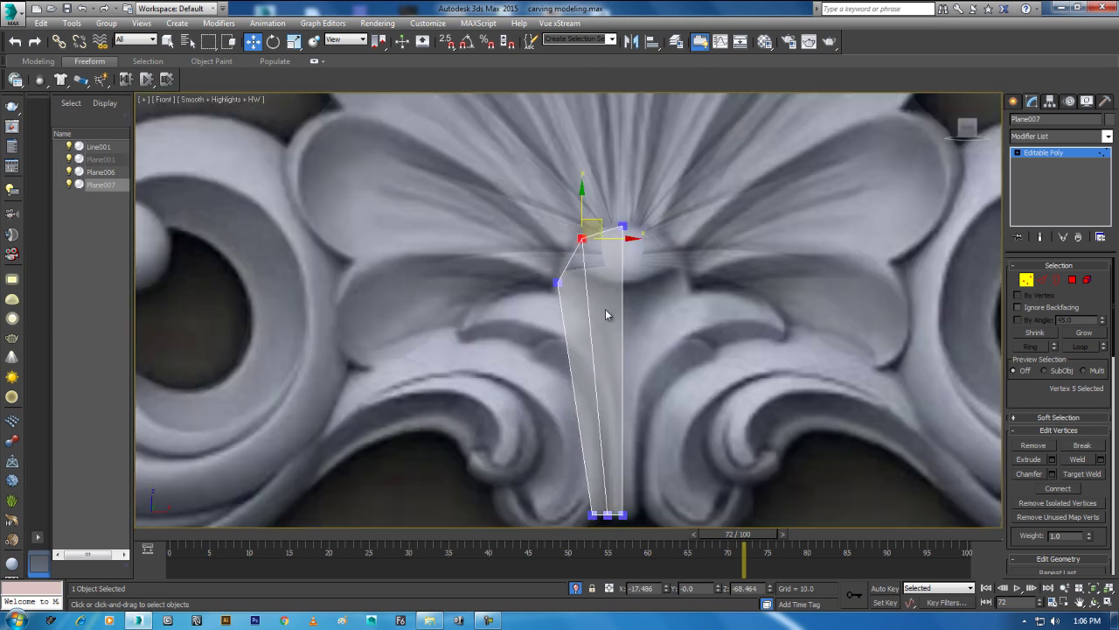
pyautogui.scroll(2, 603, 302)
pyautogui.scroll(2, 594, 293)
pyautogui.scroll(2, 591, 302)
pyautogui.moveTo(674, 360); pyautogui.dragTo(551, 437)
pyautogui.press('r')
pyautogui.moveTo(612, 412); pyautogui.dragTo(564, 459)
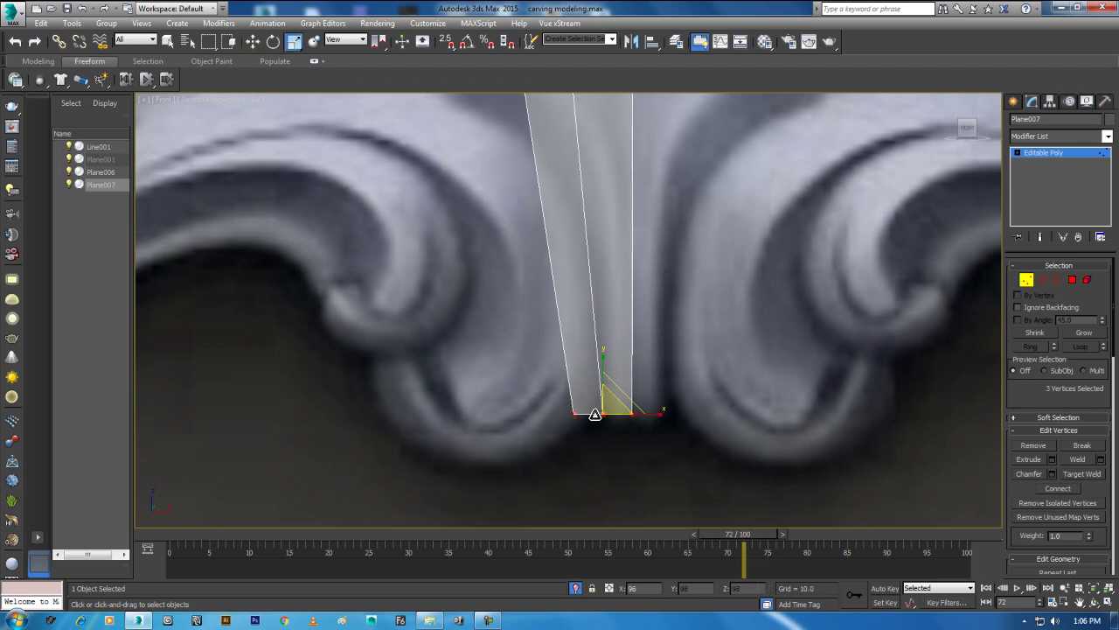
pyautogui.press('w')
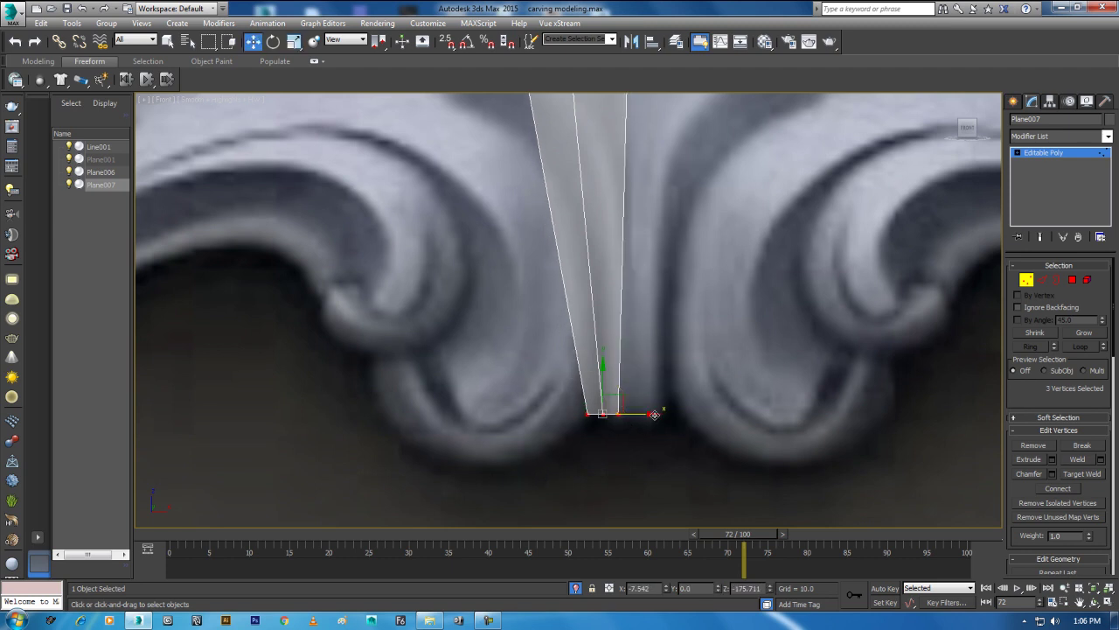
pyautogui.moveTo(656, 412); pyautogui.dragTo(673, 419)
pyautogui.scroll(-3, 673, 419)
pyautogui.scroll(3, 636, 412)
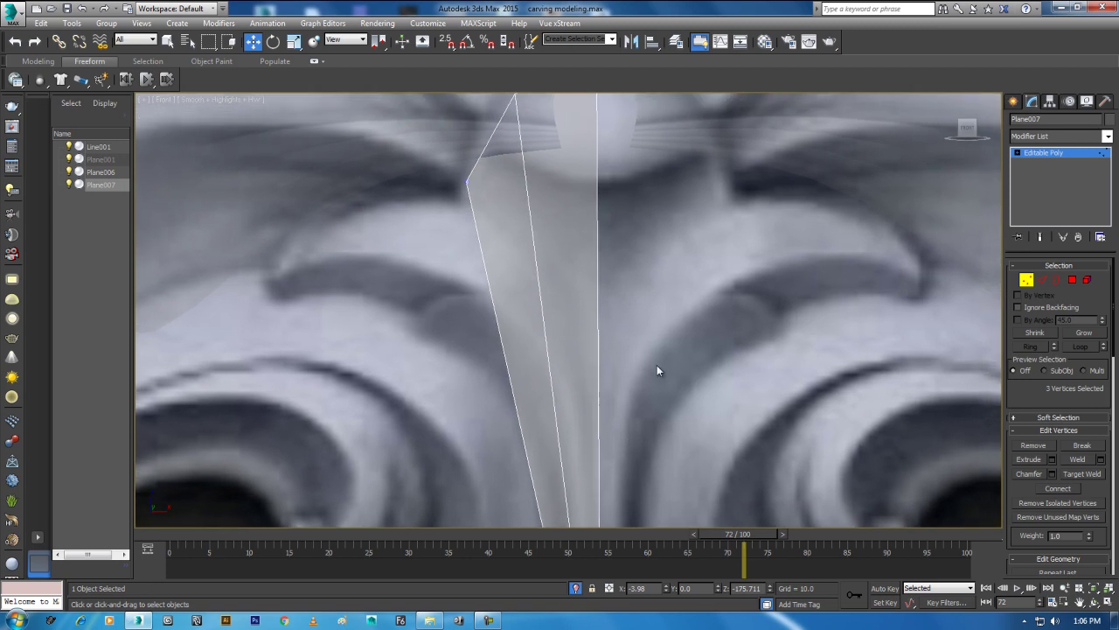
# Step: Connect the selected edges with a new edge and scale it flat to horizontal
pyautogui.click(1041, 280)
pyautogui.rightClick(412, 267)
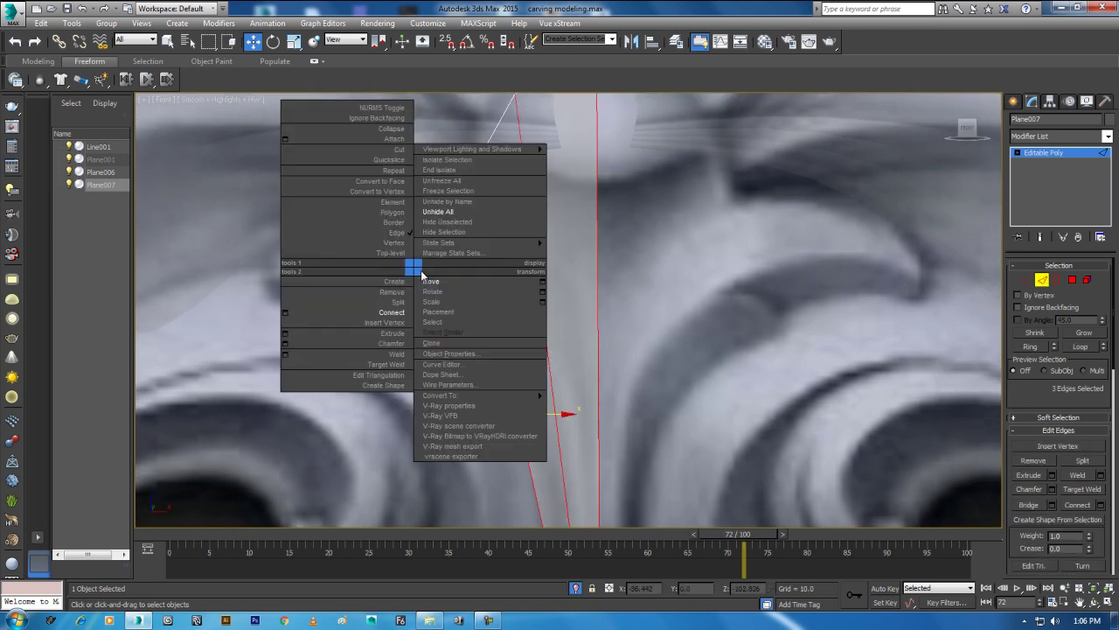
pyautogui.click(286, 312)
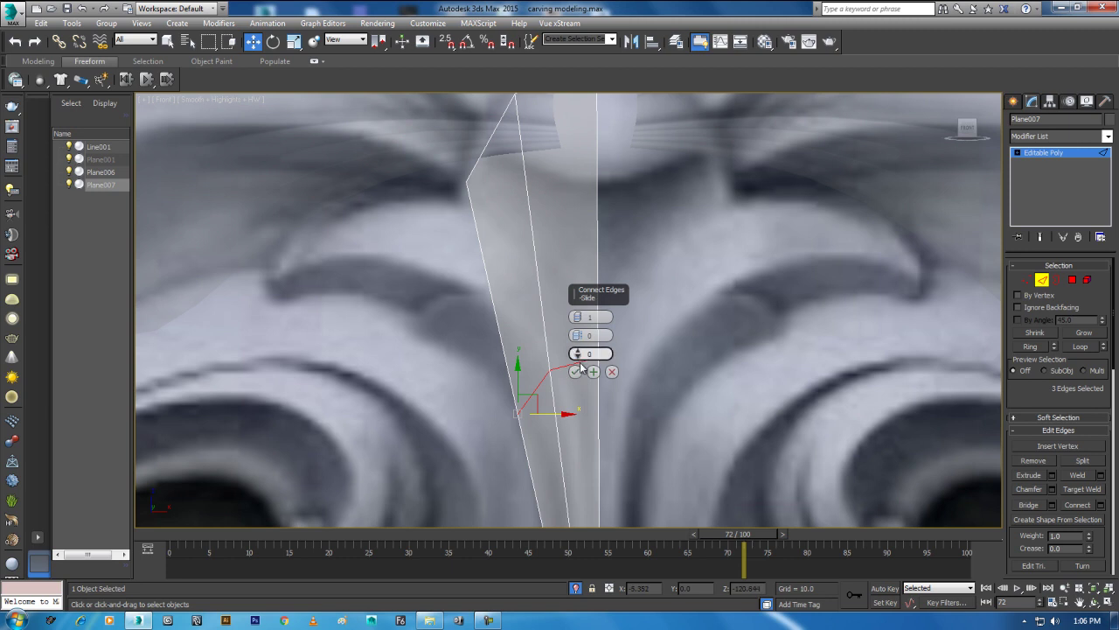
pyautogui.click(575, 372)
pyautogui.press('r')
pyautogui.moveTo(554, 337); pyautogui.dragTo(551, 385)
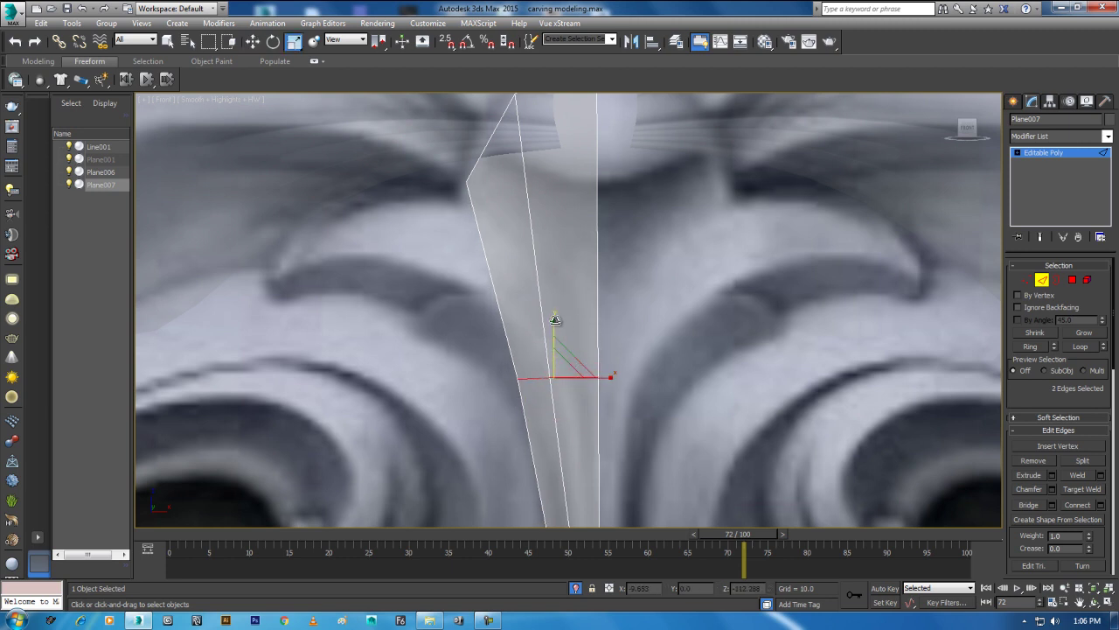
pyautogui.moveTo(586, 394); pyautogui.dragTo(543, 351, button='middle')
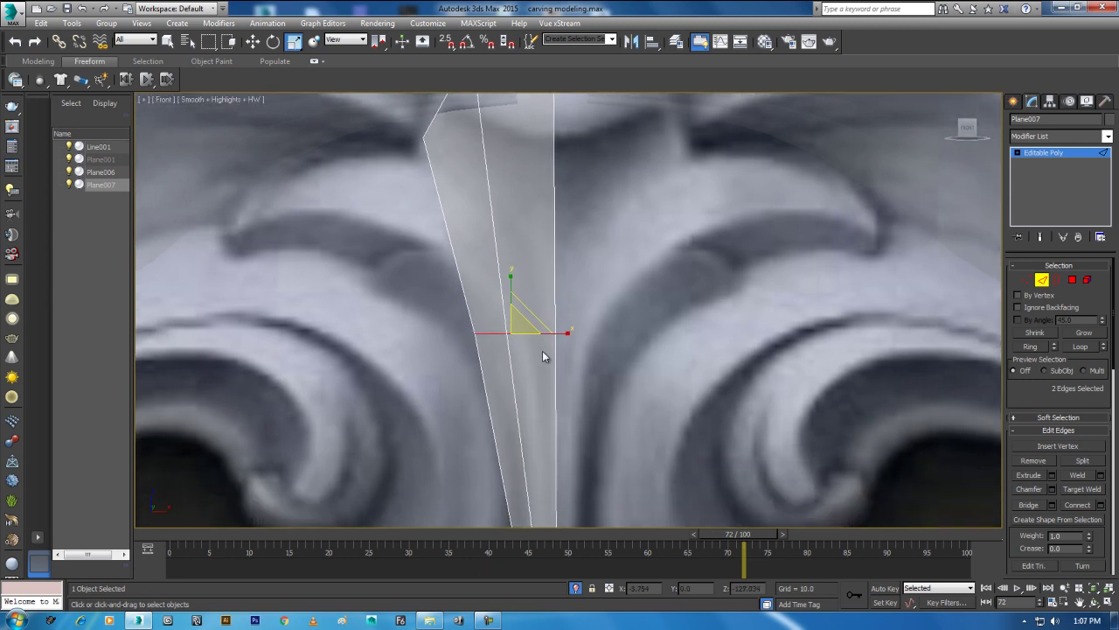
# Step: Scale the selected edges narrower and slide them sideways onto the central stem
pyautogui.moveTo(558, 335); pyautogui.dragTo(550, 334)
pyautogui.press('w')
pyautogui.moveTo(560, 334); pyautogui.dragTo(575, 334)
pyautogui.scroll(-5, 580, 376)
pyautogui.scroll(2, 627, 304)
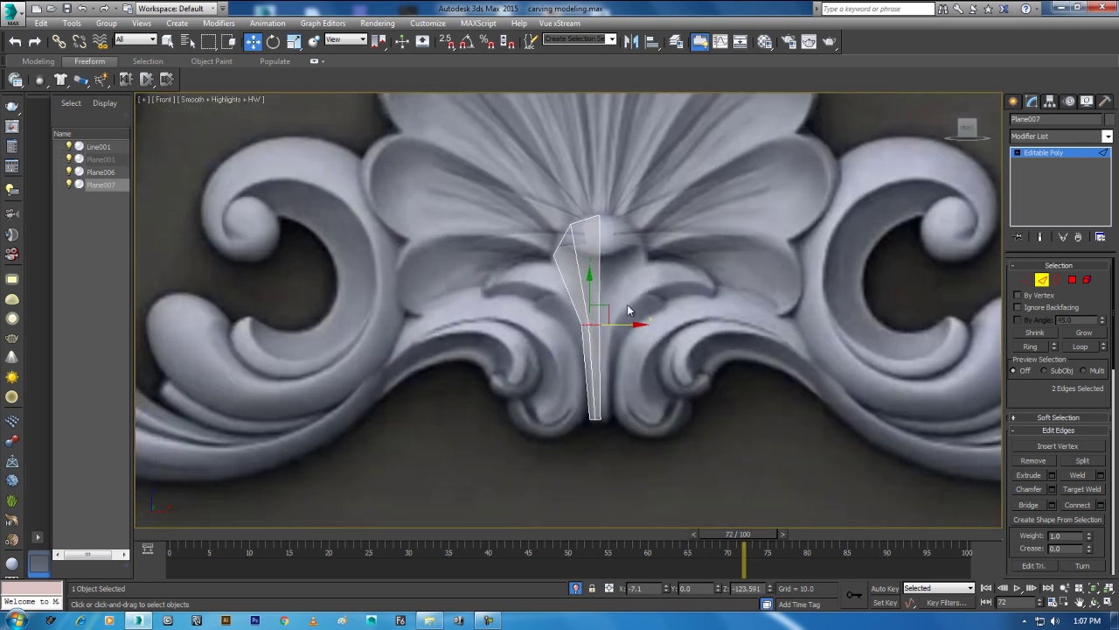
pyautogui.scroll(3, 627, 307)
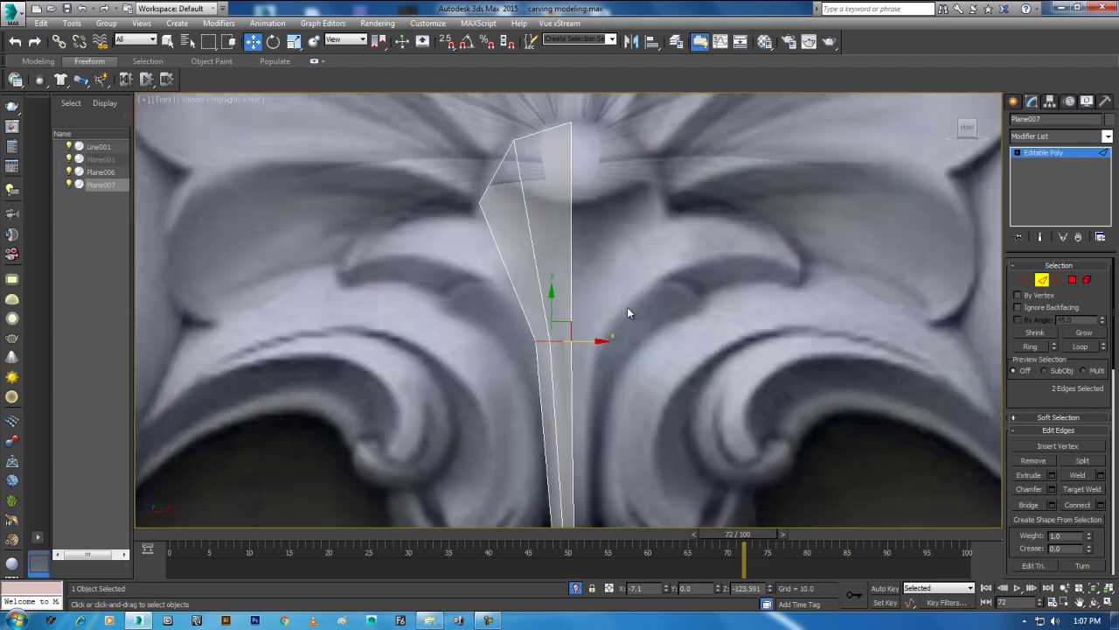
pyautogui.scroll(2, 621, 292)
pyautogui.scroll(2, 629, 367)
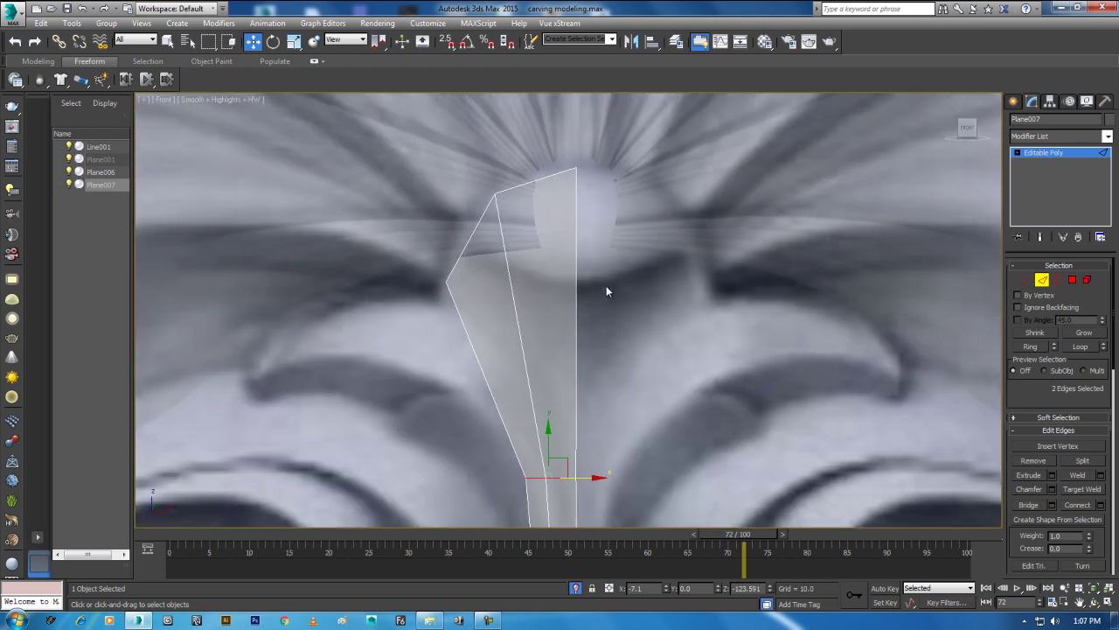
# Step: Preview a 10.216, 2-segment chamfer on the edges, cancel it, and return to four viewports
pyautogui.rightClick(601, 280)
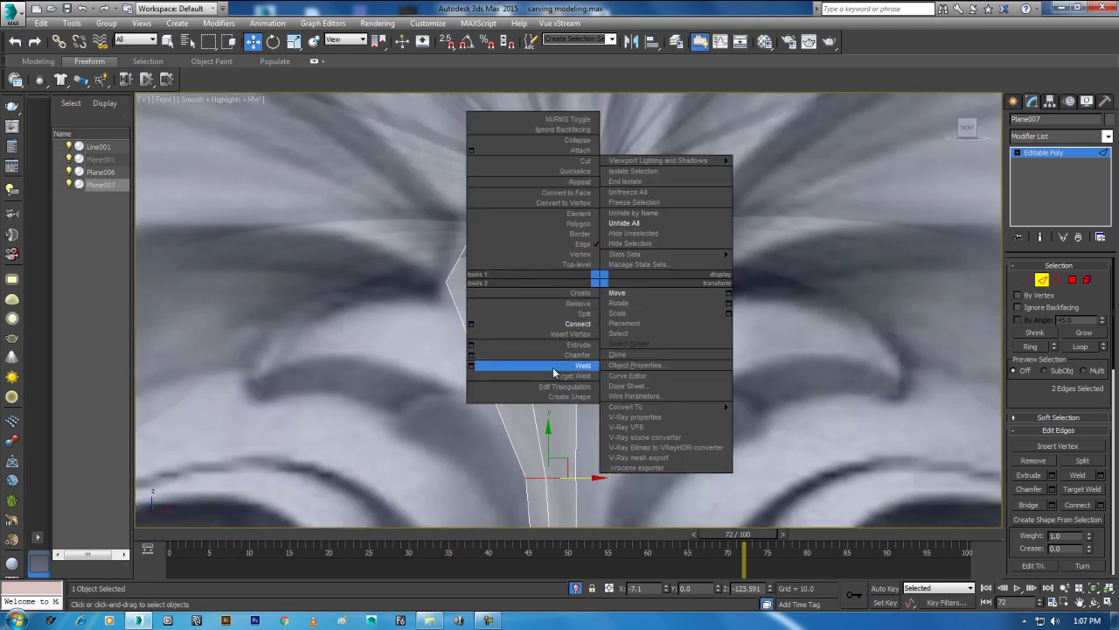
pyautogui.click(471, 355)
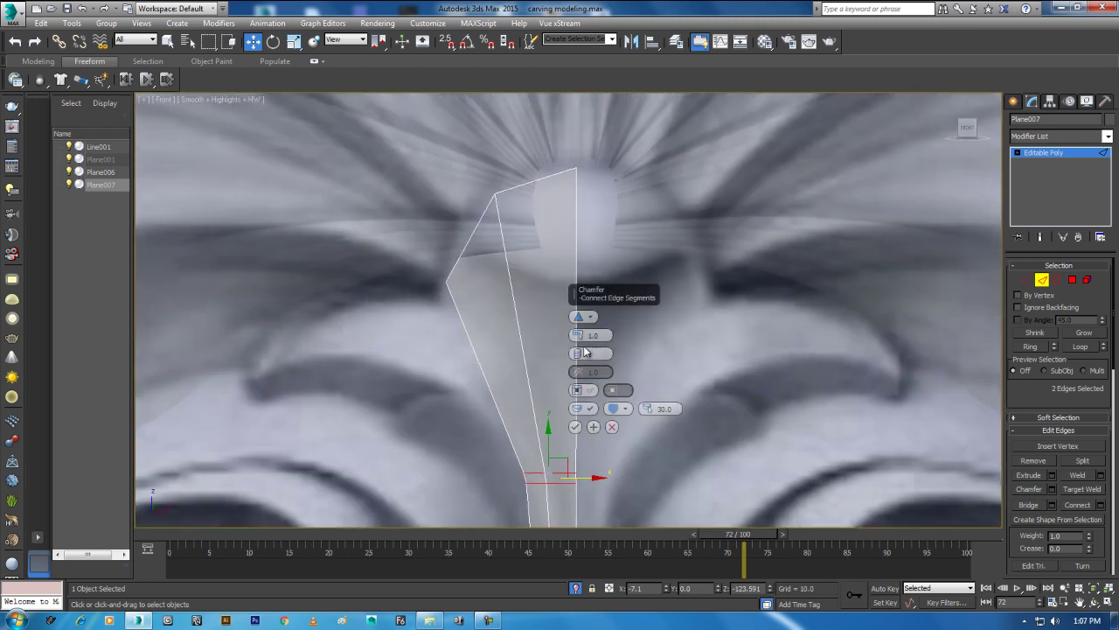
pyautogui.moveTo(578, 335); pyautogui.dragTo(586, 348)
pyautogui.scroll(-2, 466, 325)
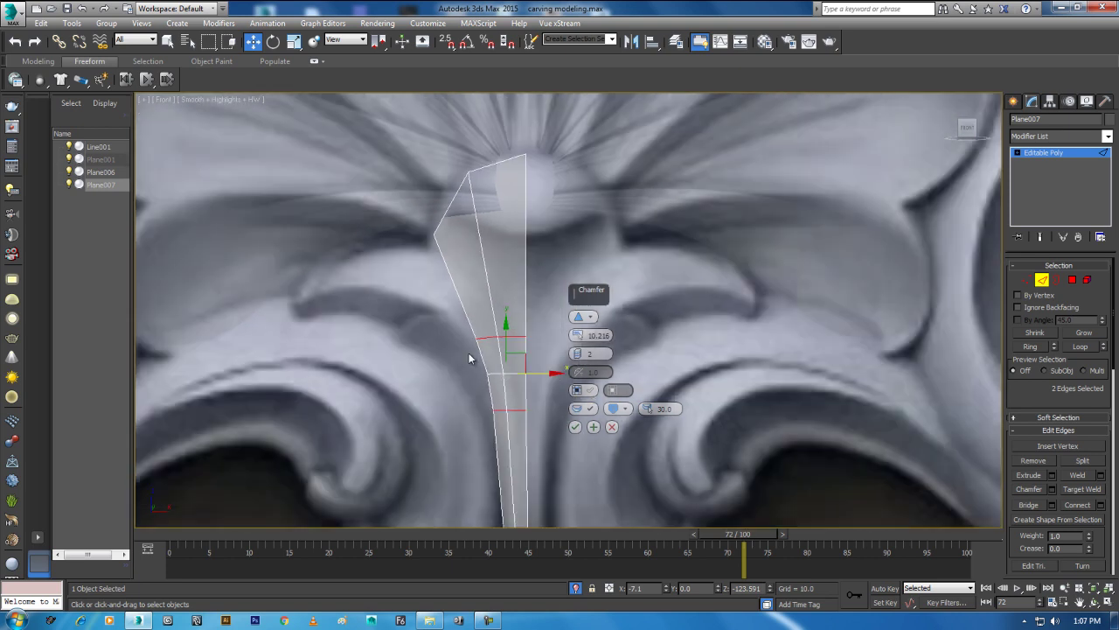
pyautogui.click(611, 425)
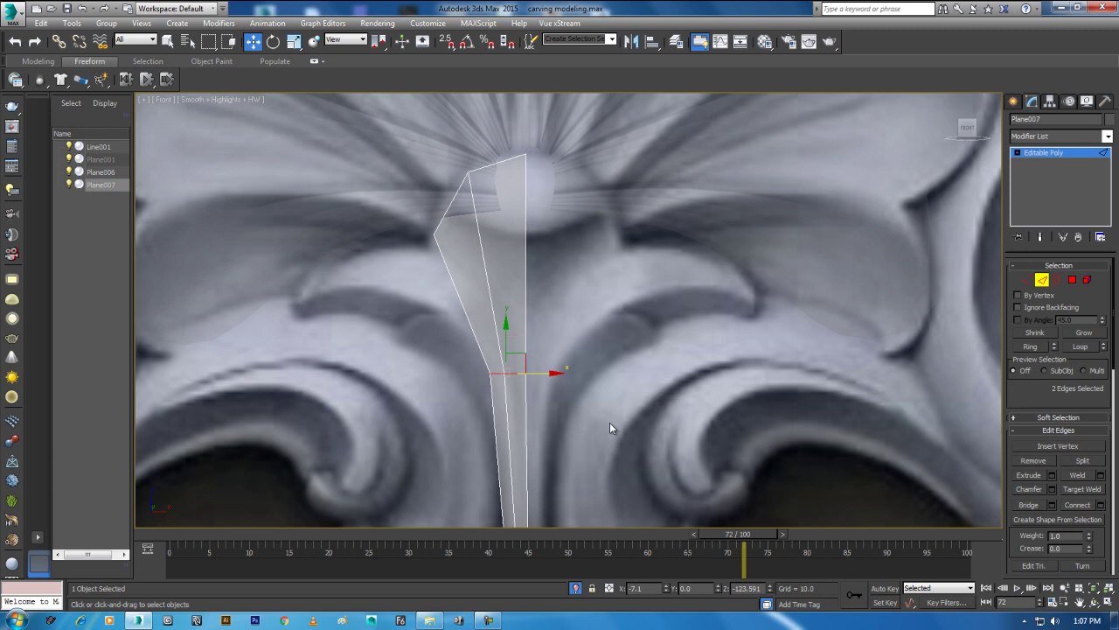
pyautogui.moveTo(610, 428); pyautogui.dragTo(511, 367, button='middle')
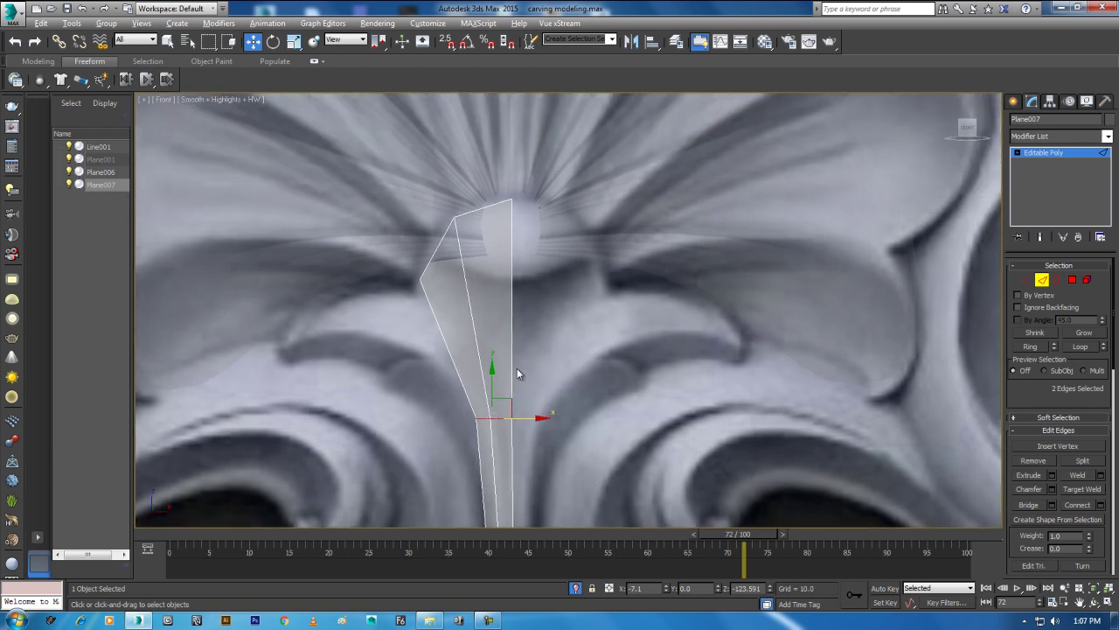
pyautogui.hotkey('alt', 'w')
pyautogui.scroll(-2, 357, 320)
pyautogui.scroll(-2, 359, 350)
# Step: At object level, move the whole strip in depth closer to the carving in the side view
pyautogui.rightClick(363, 399)
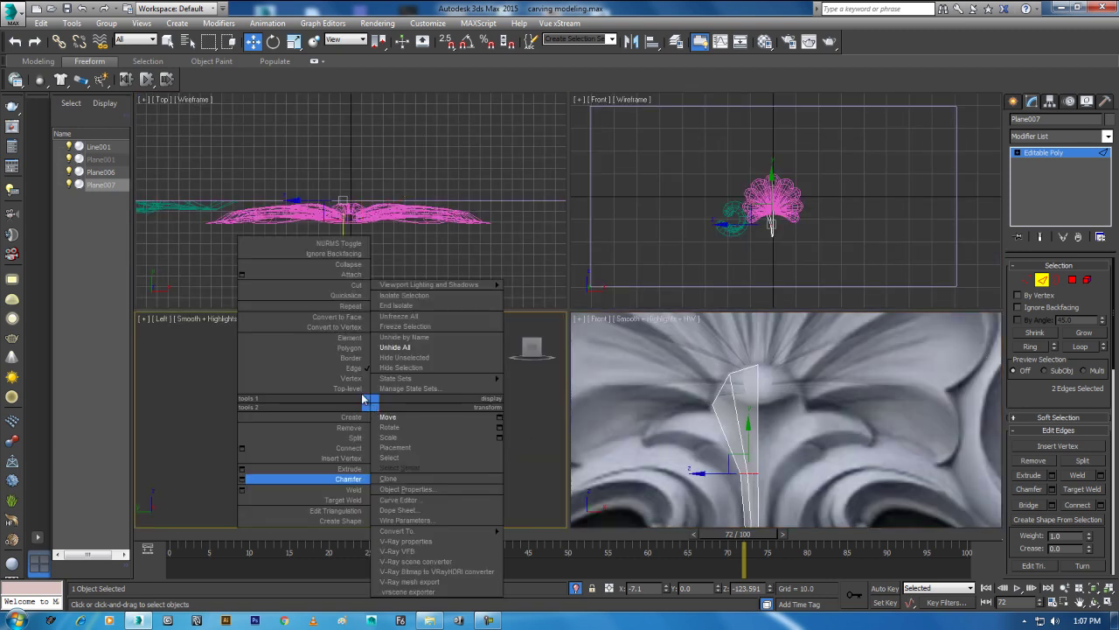
pyautogui.click(354, 388)
pyautogui.moveTo(386, 384); pyautogui.dragTo(391, 385)
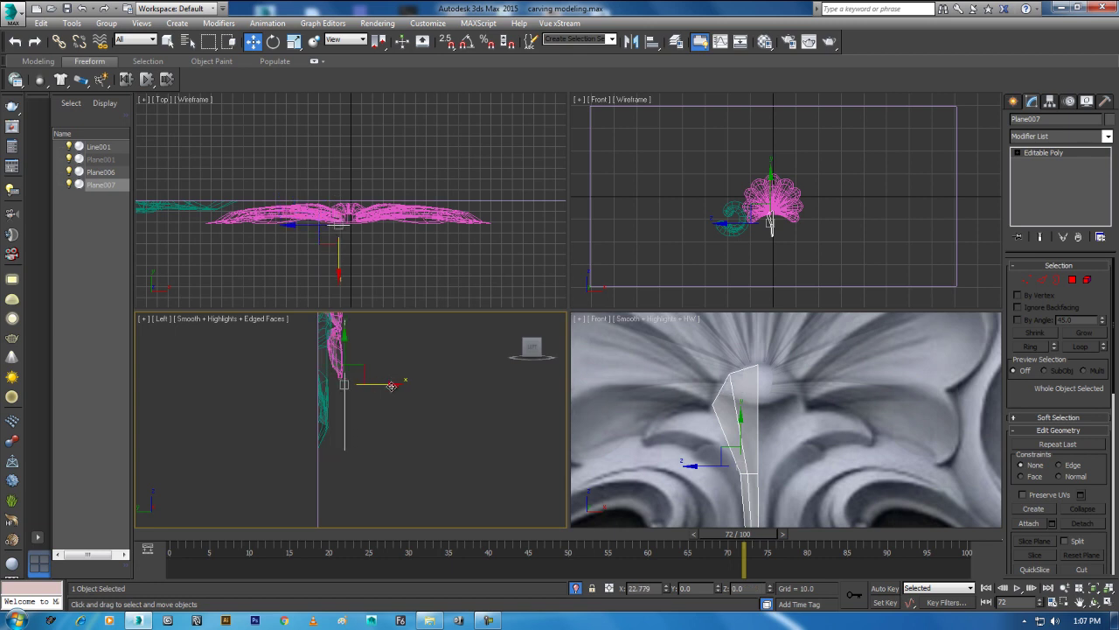
pyautogui.keyDown('alt'); pyautogui.moveTo(847, 458); pyautogui.dragTo(804, 456, button='middle'); pyautogui.keyUp('alt')
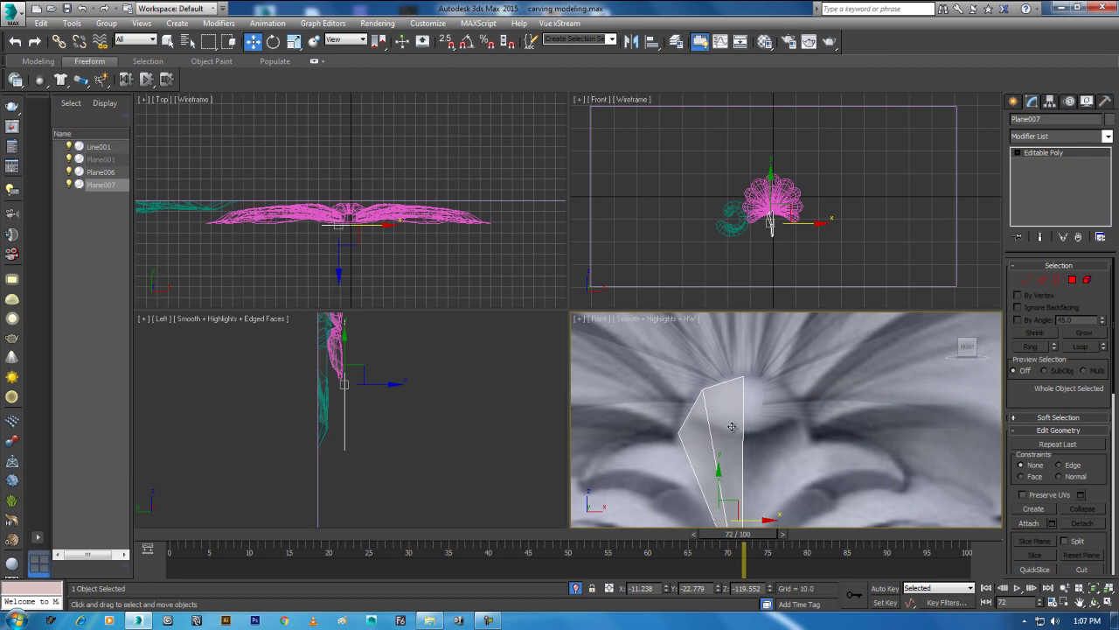
pyautogui.scroll(3, 736, 434)
pyautogui.scroll(1, 752, 447)
pyautogui.scroll(2, 764, 464)
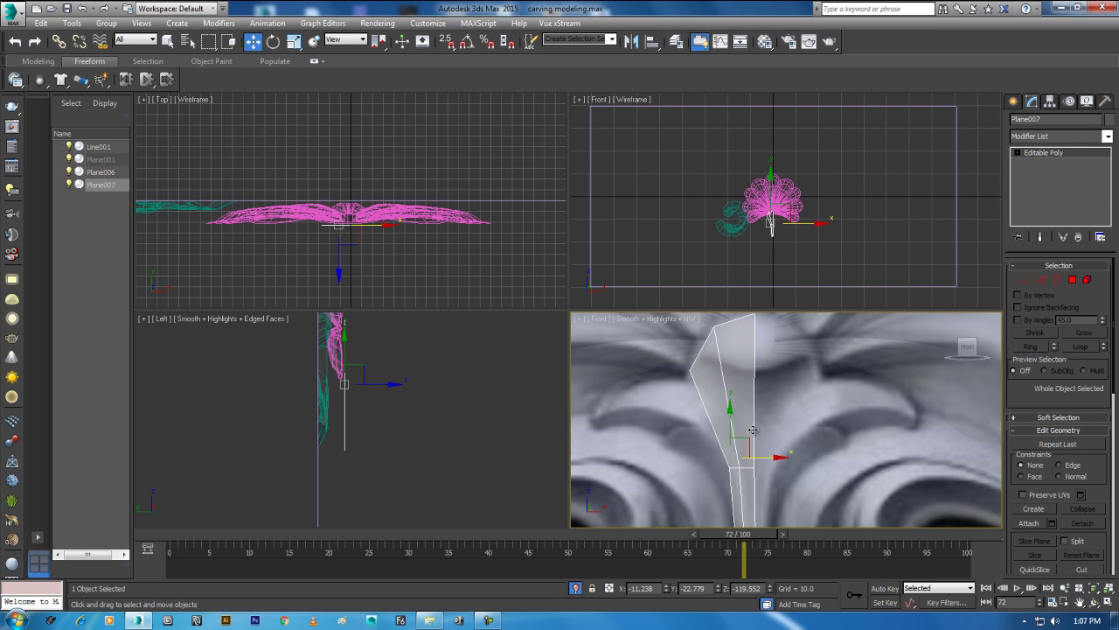
# Step: Push the strip's three upper vertices in depth to Y −19.541, then select its two long edges
pyautogui.click(1028, 280)
pyautogui.scroll(-2, 769, 382)
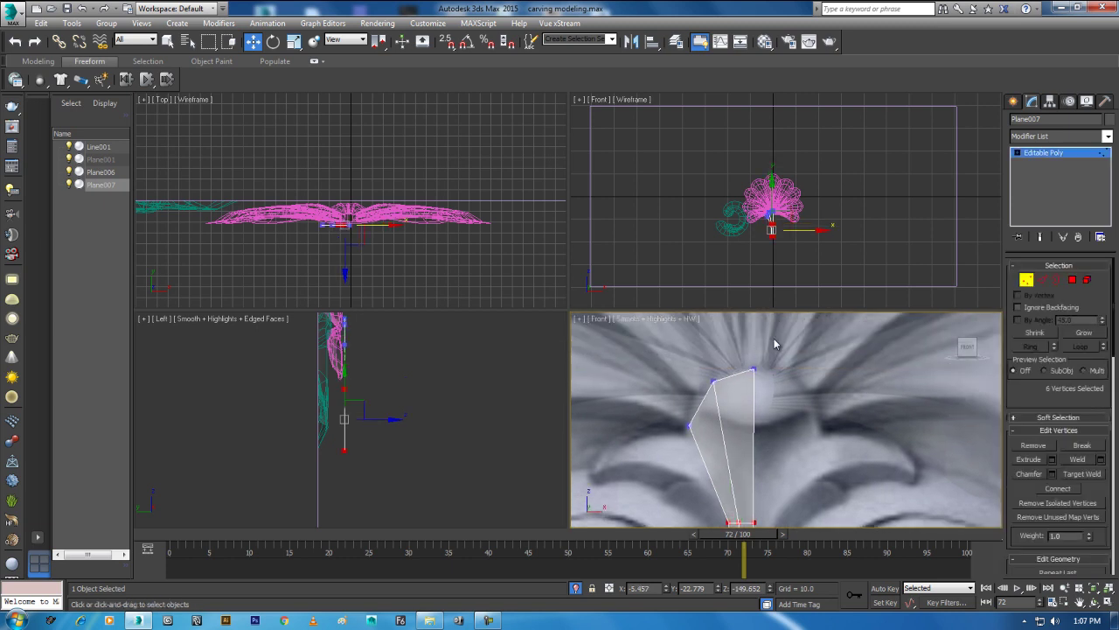
pyautogui.scroll(2, 402, 394)
pyautogui.moveTo(403, 371); pyautogui.dragTo(397, 371)
pyautogui.scroll(-1, 442, 380)
pyautogui.scroll(-1, 432, 382)
pyautogui.moveTo(798, 444); pyautogui.dragTo(795, 373, button='middle')
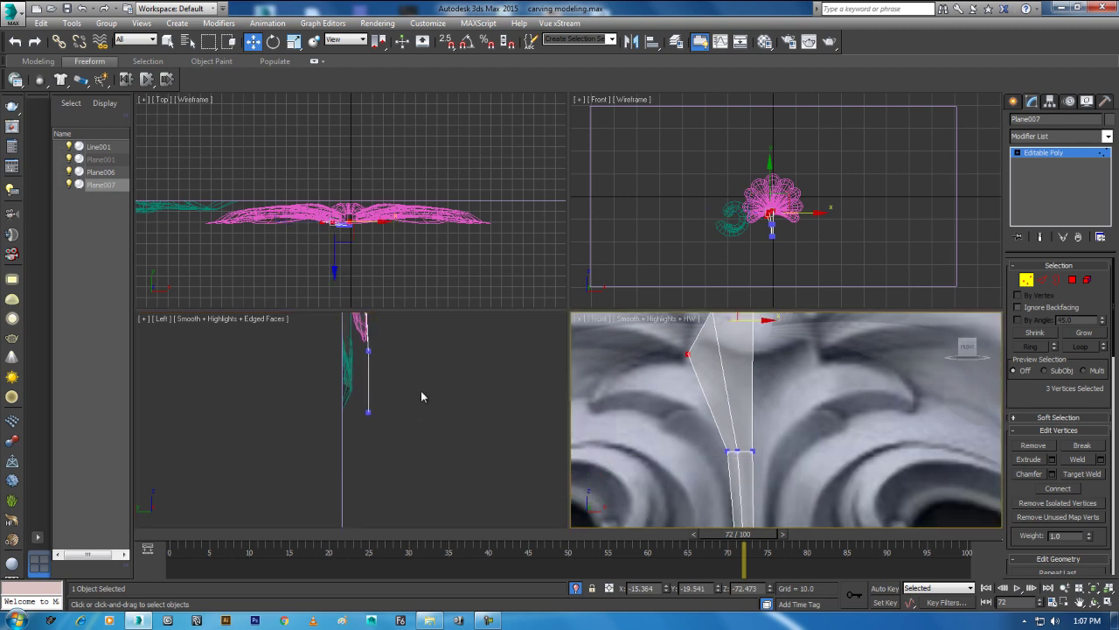
pyautogui.moveTo(421, 390); pyautogui.dragTo(413, 412, button='middle')
pyautogui.moveTo(778, 457); pyautogui.dragTo(775, 472, button='middle')
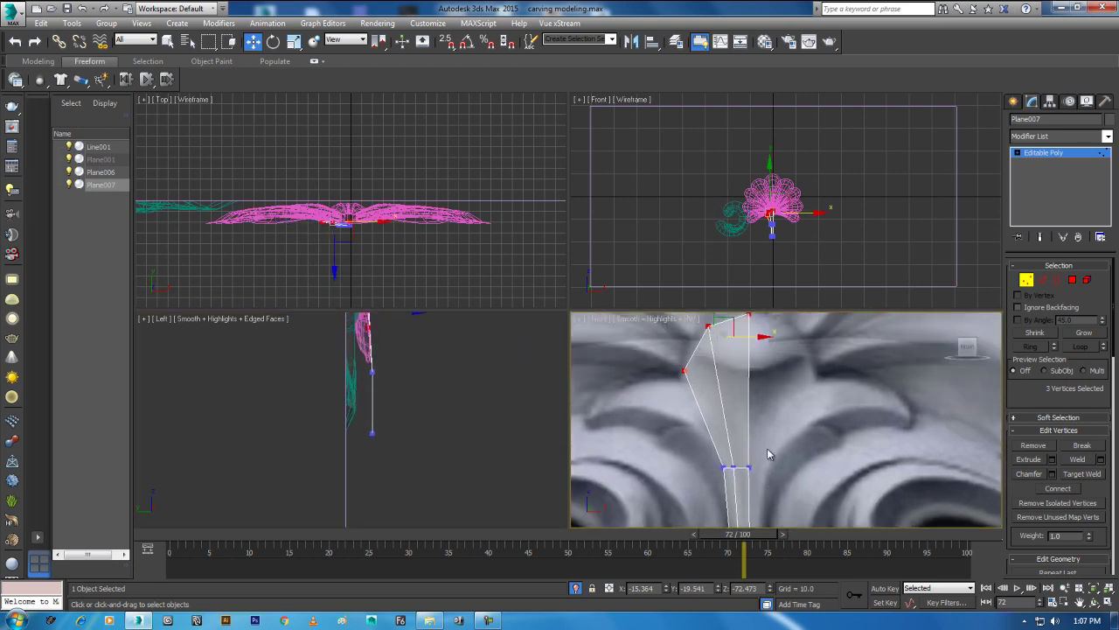
pyautogui.click(1047, 280)
pyautogui.moveTo(792, 383); pyautogui.dragTo(792, 411, button='middle')
# Step: Chamfer the two long edges with amount 18.432 and 2 segments
pyautogui.rightClick(792, 411)
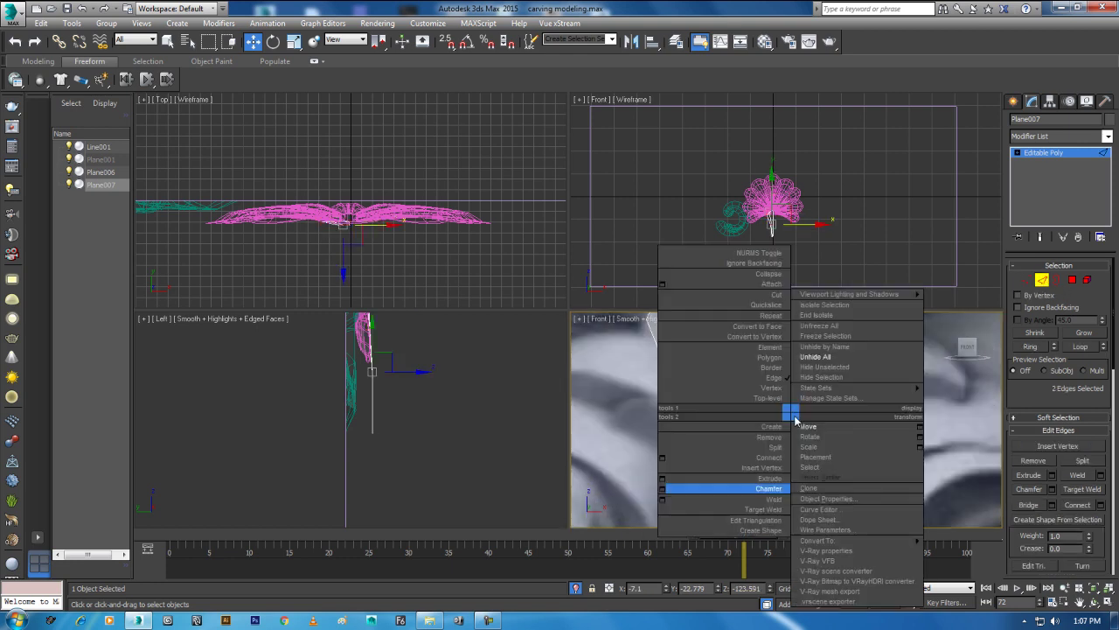
pyautogui.click(662, 488)
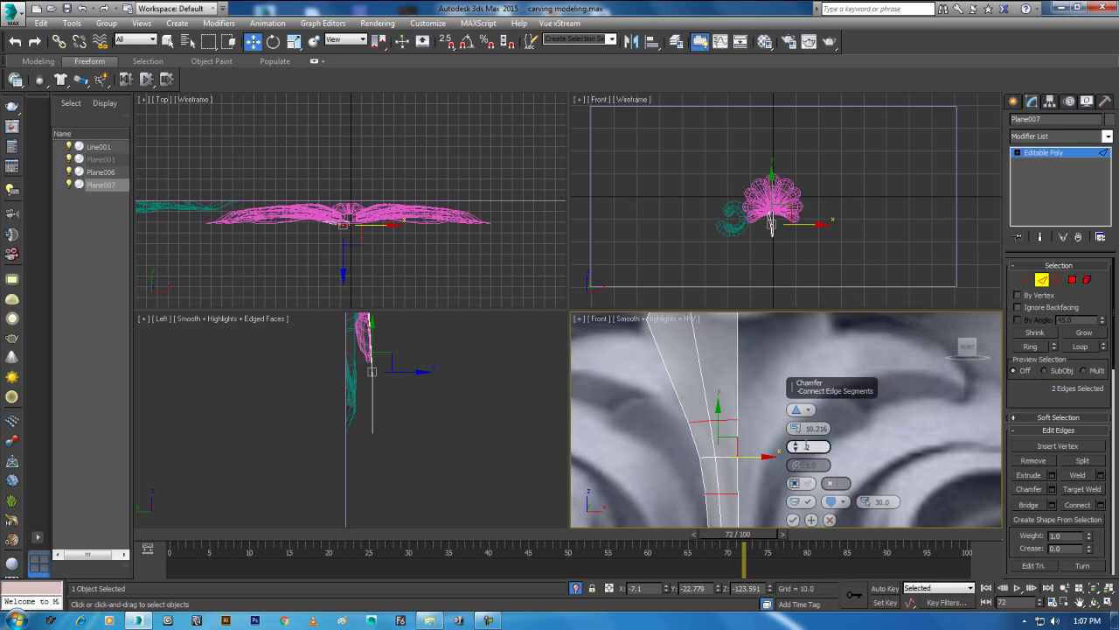
pyautogui.moveTo(796, 428); pyautogui.dragTo(803, 395)
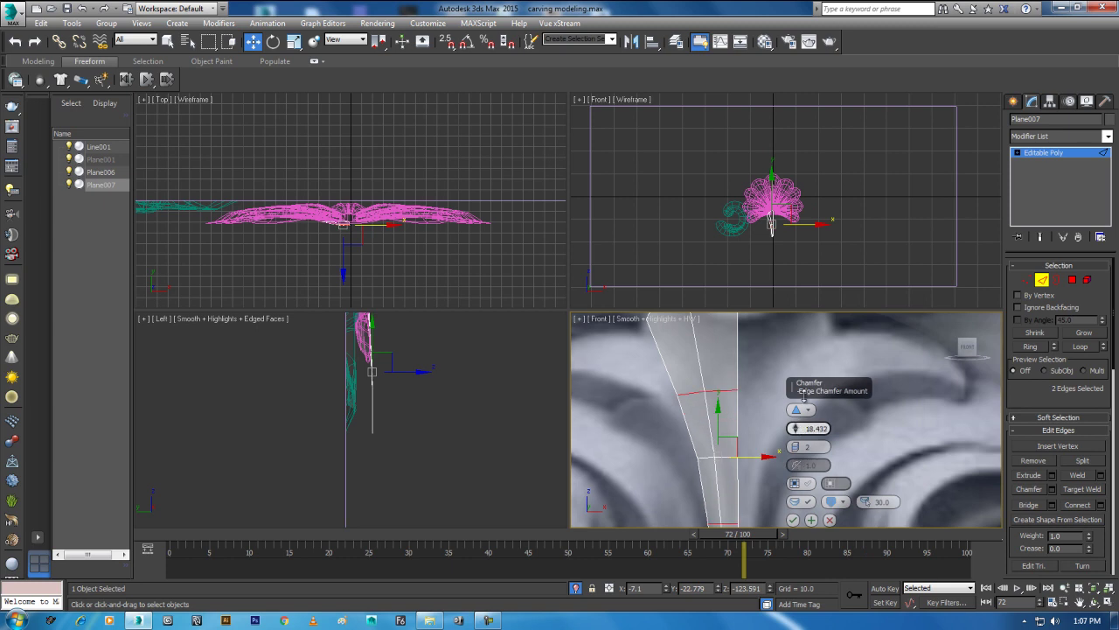
pyautogui.click(793, 519)
# Step: Maximize the Front viewport and open the Material Editor
pyautogui.hotkey('alt', 'w')
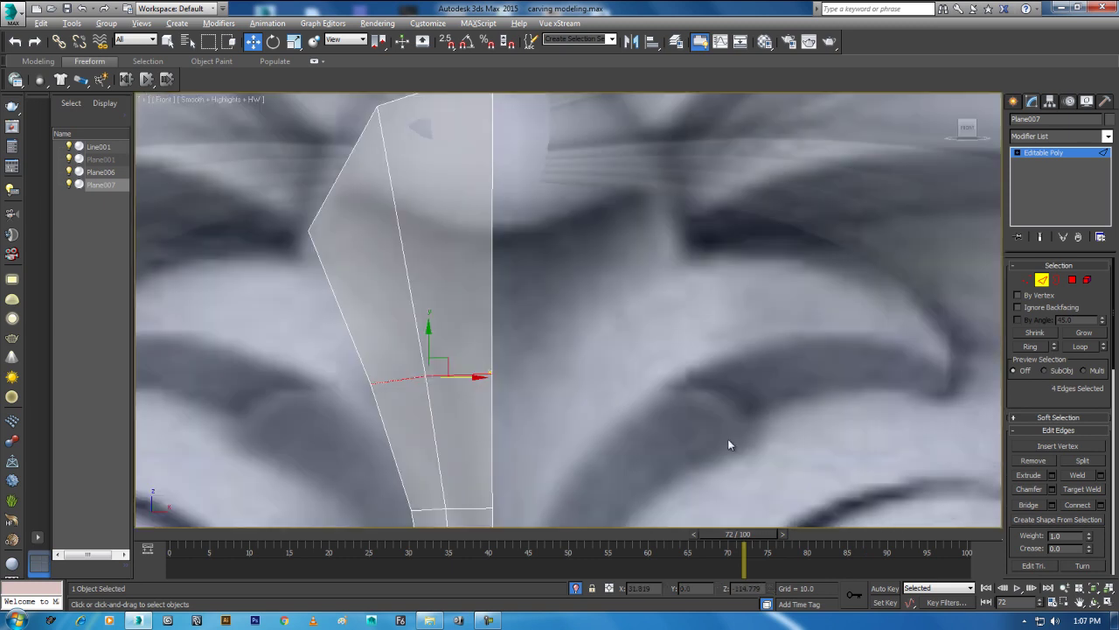
pyautogui.moveTo(486, 393); pyautogui.dragTo(585, 389, button='middle')
pyautogui.press('m')
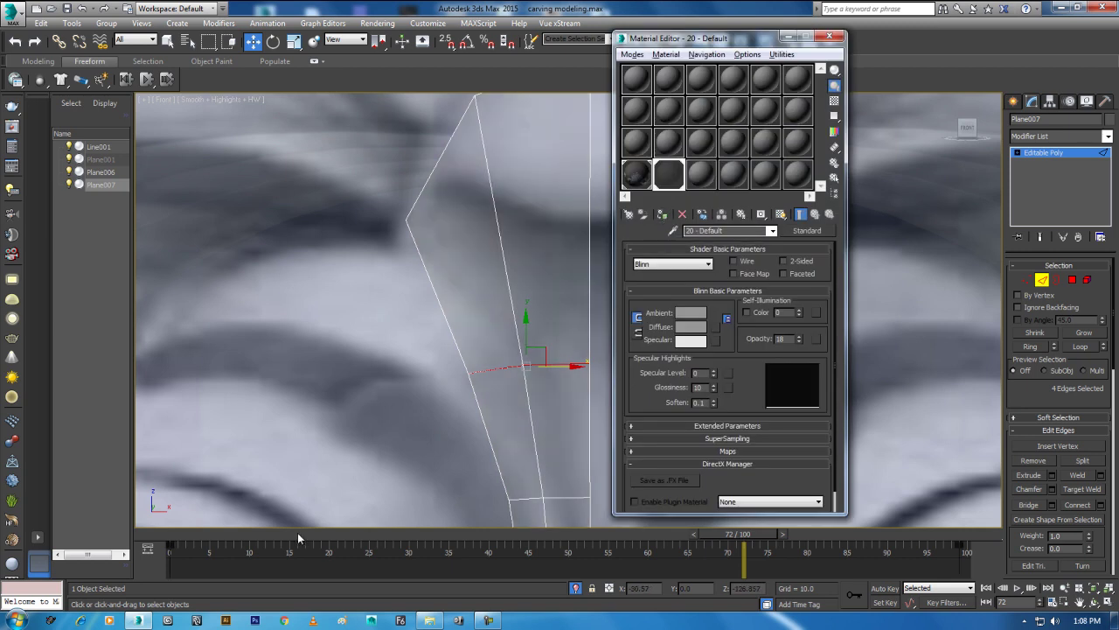
# Step: Close the Material Editor and shift the upper cross-edge vertex pair slightly right
pyautogui.click(829, 36)
pyautogui.click(1027, 280)
pyautogui.moveTo(657, 312); pyautogui.dragTo(418, 391)
pyautogui.scroll(-2, 490, 402)
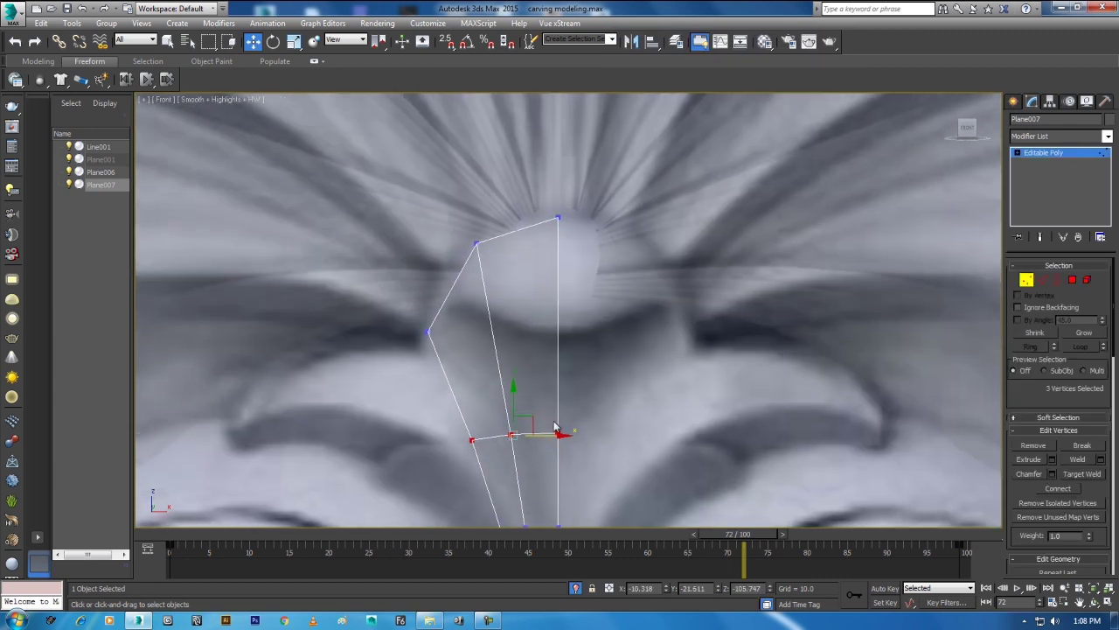
pyautogui.moveTo(554, 426); pyautogui.dragTo(563, 395, button='middle')
pyautogui.press('r')
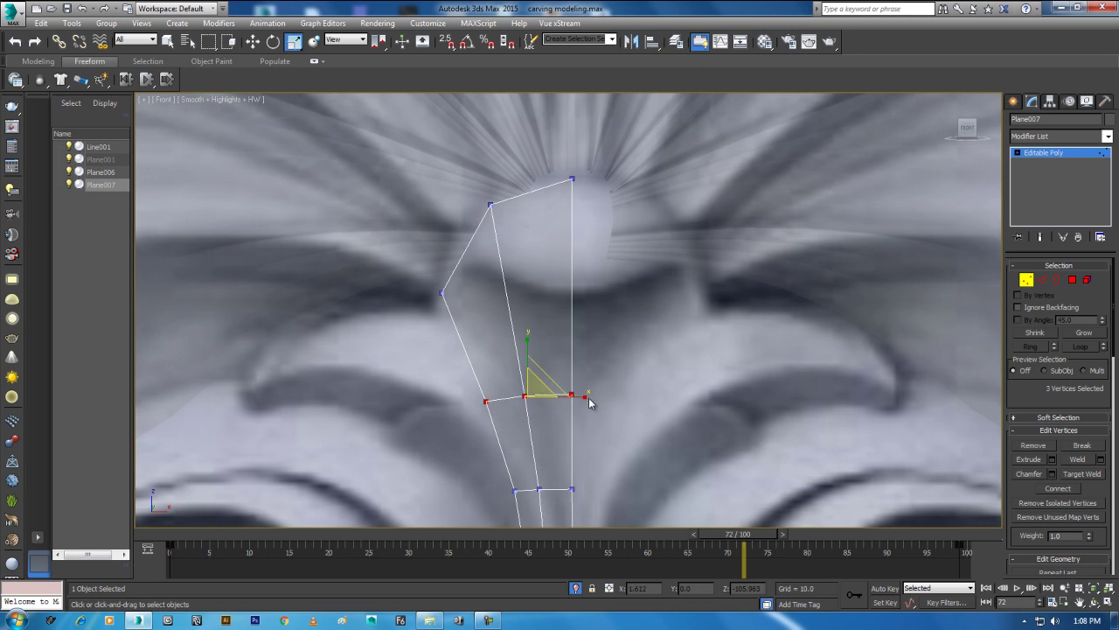
pyautogui.keyDown('alt'); pyautogui.click(571, 396); pyautogui.keyUp('alt')
pyautogui.press('w')
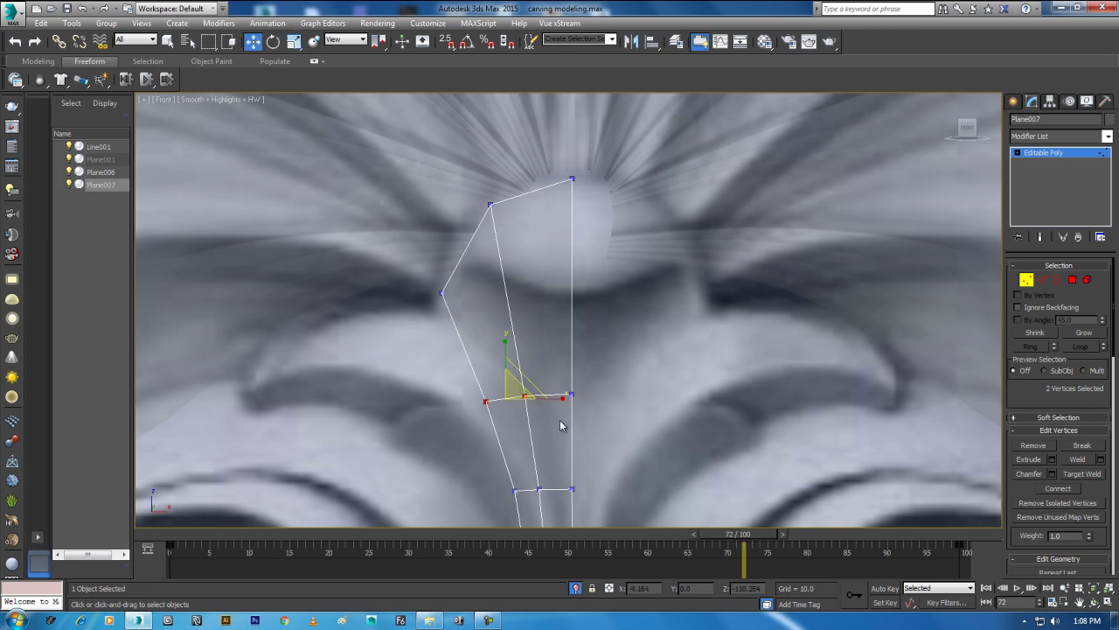
pyautogui.moveTo(556, 398); pyautogui.dragTo(562, 398)
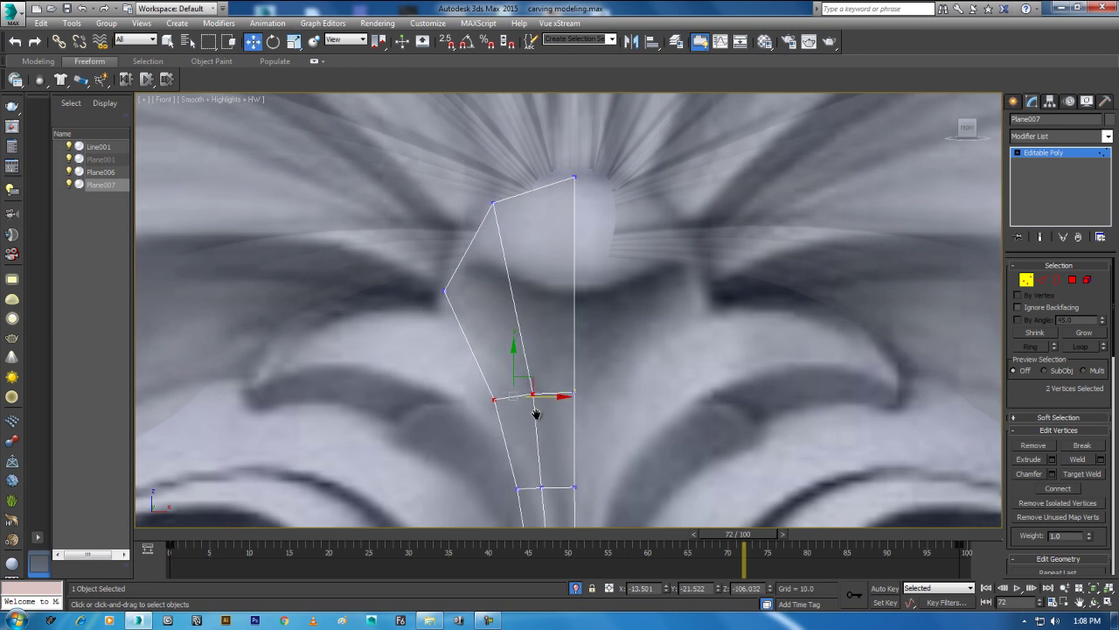
# Step: Shift the lower cross-edge vertex pairs right onto the stem, then select the top edge plus another
pyautogui.moveTo(546, 473); pyautogui.dragTo(555, 400, button='middle')
pyautogui.moveTo(514, 404)
pyautogui.mouseDown()
pyautogui.moveTo(554, 444)
pyautogui.moveTo(591, 418)
pyautogui.mouseUp()
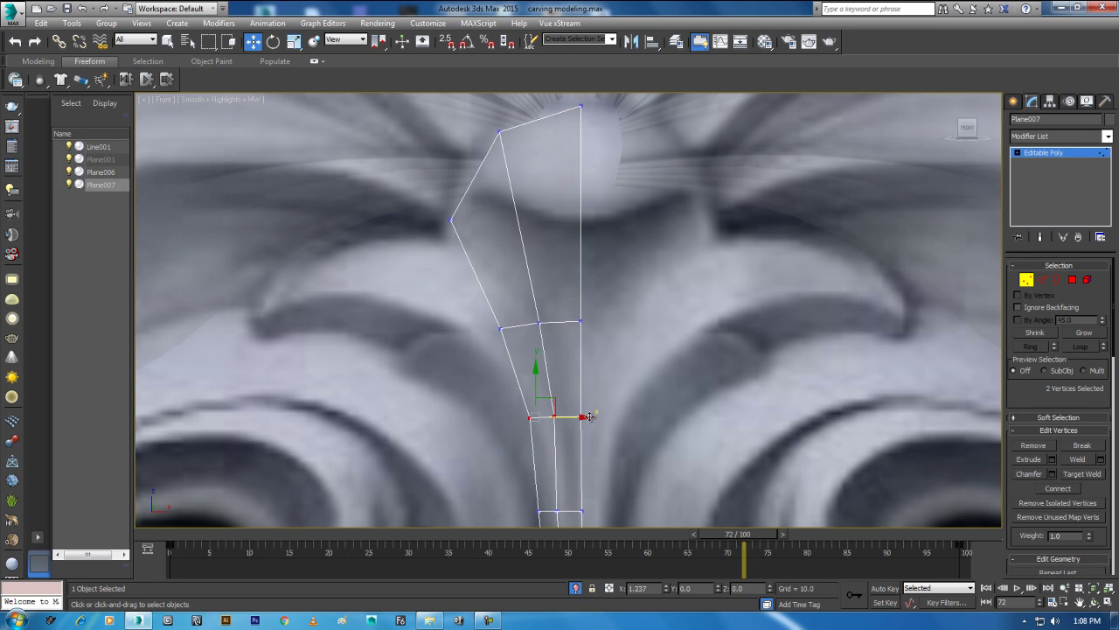
pyautogui.moveTo(555, 470); pyautogui.dragTo(570, 378, button='middle')
pyautogui.moveTo(582, 398); pyautogui.dragTo(548, 450)
pyautogui.moveTo(606, 421); pyautogui.dragTo(610, 420)
pyautogui.moveTo(564, 116); pyautogui.dragTo(560, 312, button='middle')
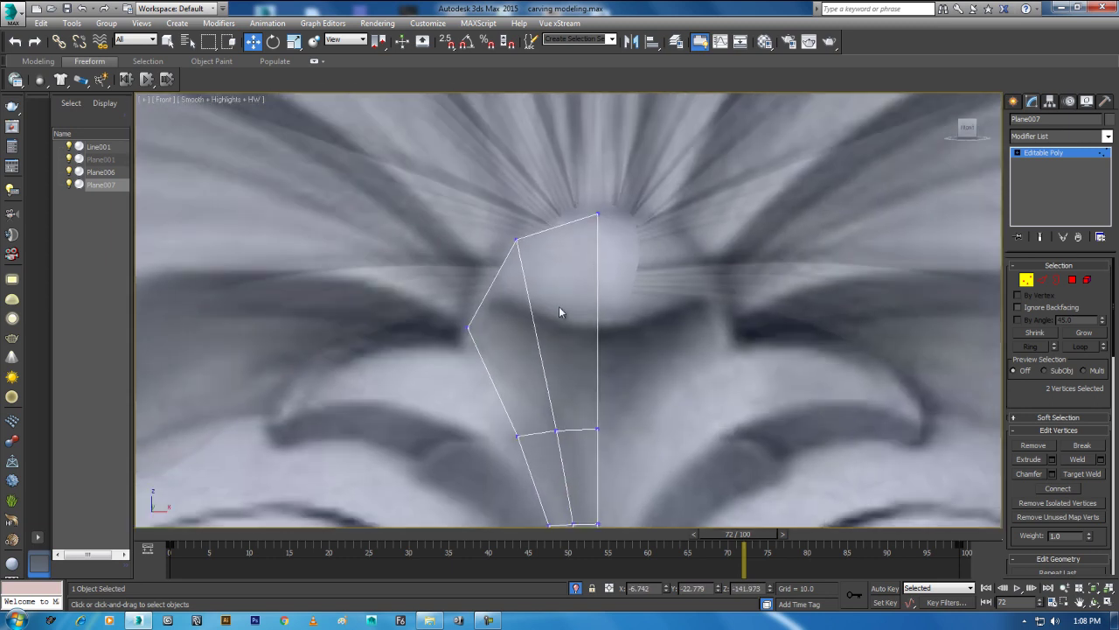
pyautogui.click(1042, 278)
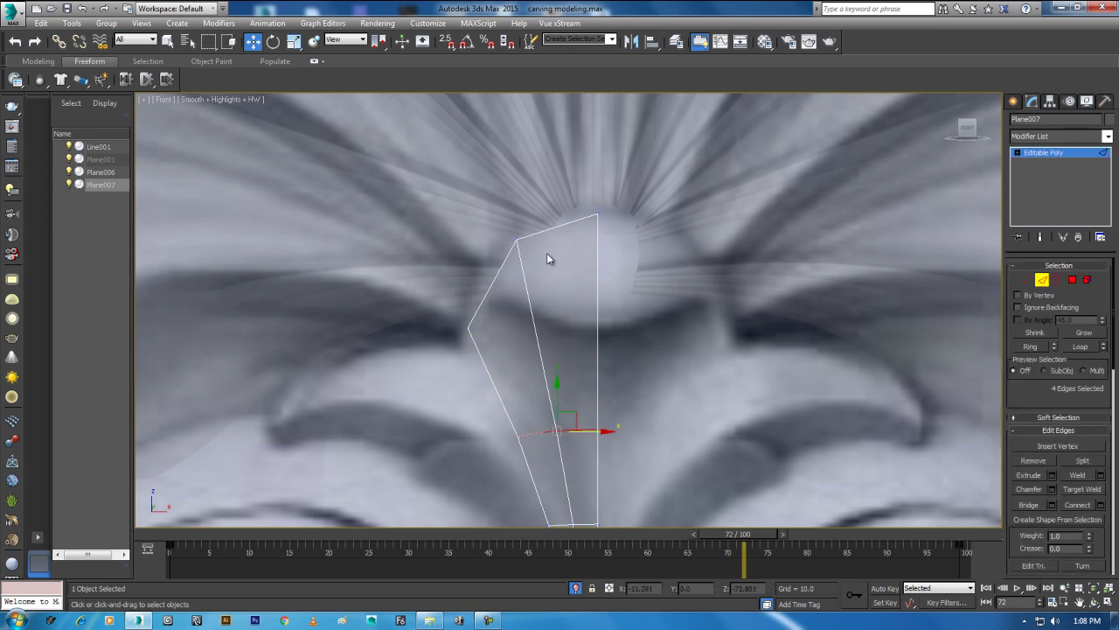
pyautogui.click(552, 227)
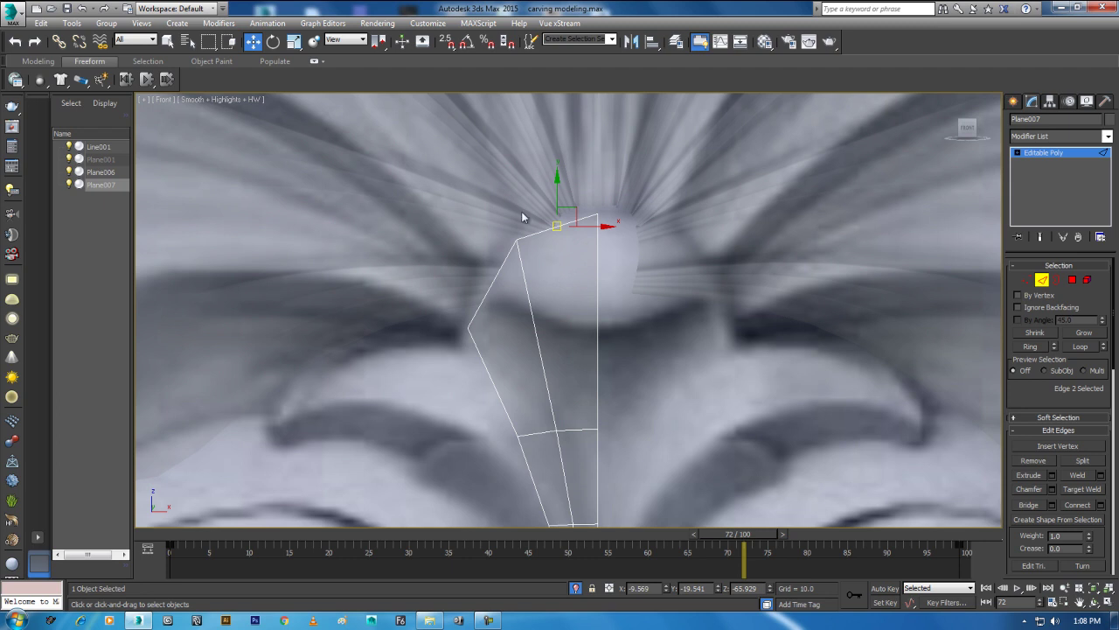
pyautogui.keyDown('ctrl'); pyautogui.click(480, 282); pyautogui.keyUp('ctrl')
pyautogui.hotkey('alt', 'w')
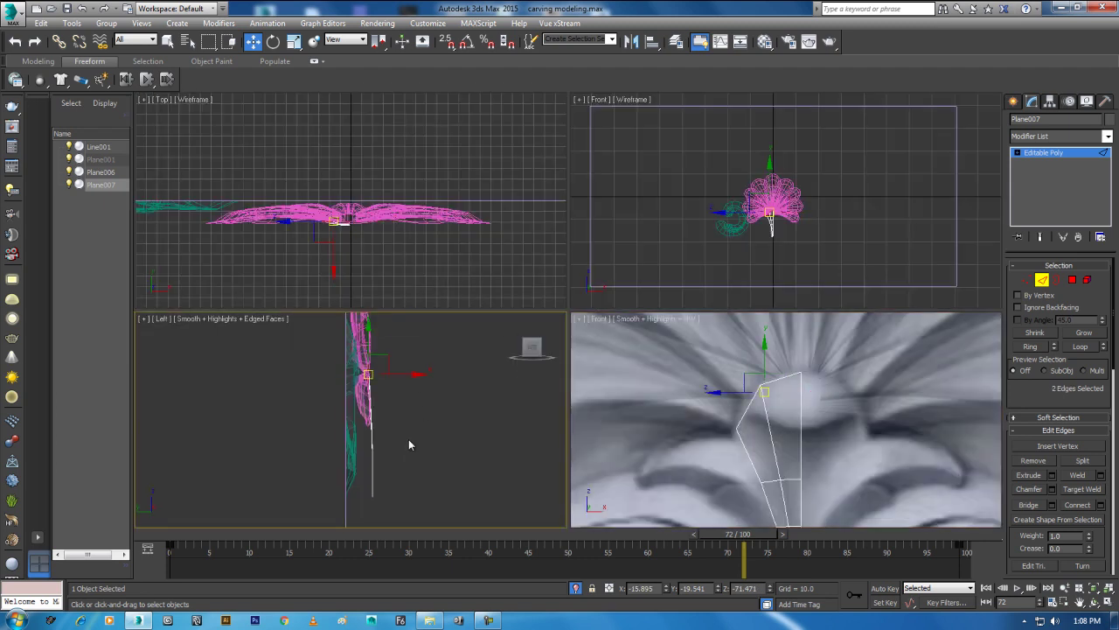
# Step: Shift the selected edges sideways in the side view and extrude a new row of faces downward
pyautogui.scroll(2, 406, 396)
pyautogui.scroll(2, 401, 404)
pyautogui.moveTo(404, 409); pyautogui.dragTo(454, 402, button='middle')
pyautogui.moveTo(384, 353); pyautogui.dragTo(413, 355)
pyautogui.scroll(4, 841, 396)
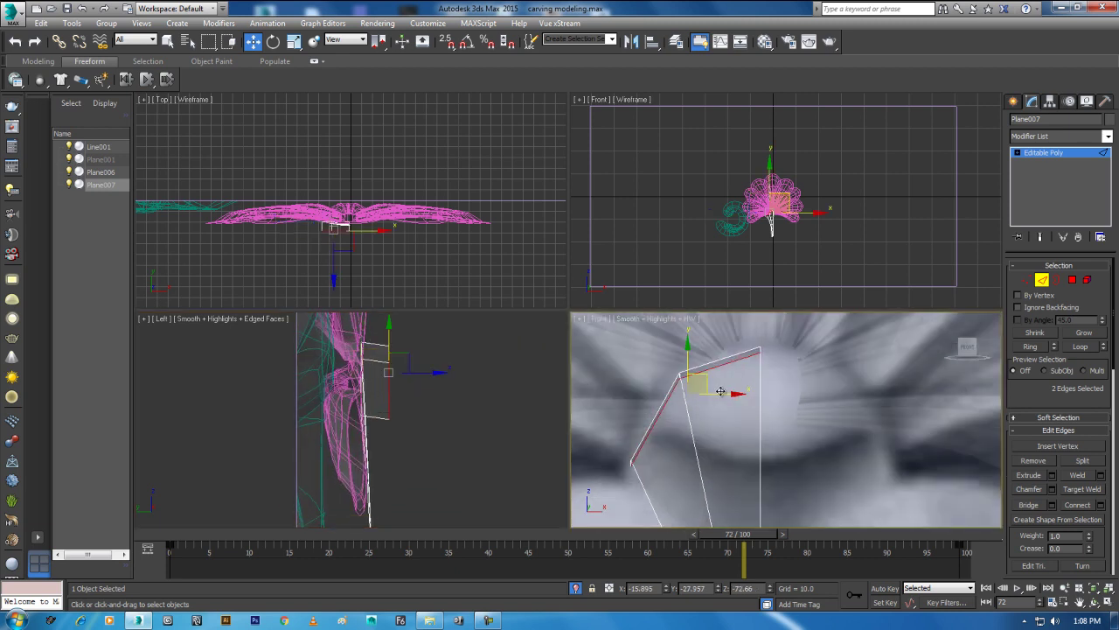
pyautogui.press('r')
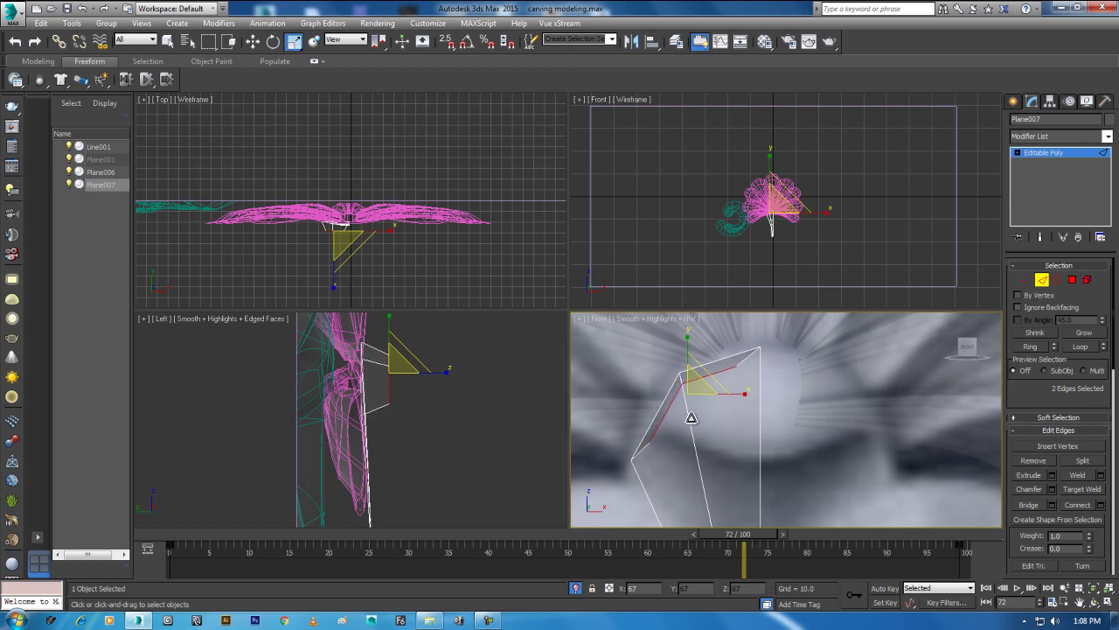
pyautogui.press('w')
pyautogui.moveTo(705, 375)
pyautogui.keyDown('shift'); pyautogui.mouseDown()
pyautogui.moveTo(730, 421)
pyautogui.moveTo(720, 428)
pyautogui.mouseUp(); pyautogui.keyUp('shift')
pyautogui.moveTo(720, 429); pyautogui.dragTo(763, 427, button='middle')
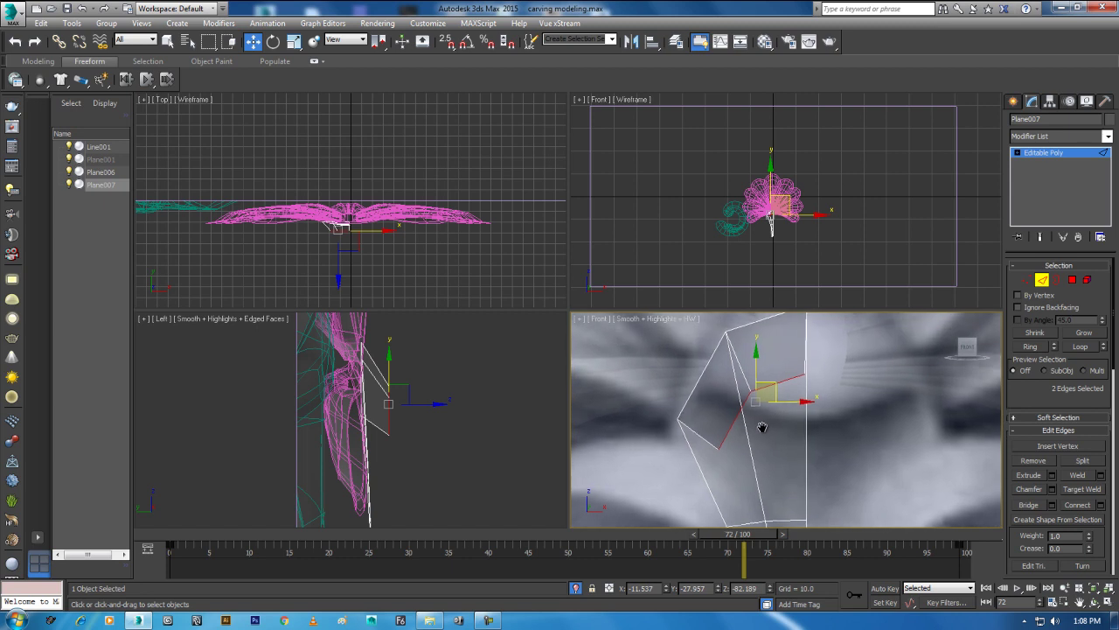
# Step: Reposition three vertices of the new row, including the outer corner, onto the leaf's outline
pyautogui.press('1')
pyautogui.click(718, 451)
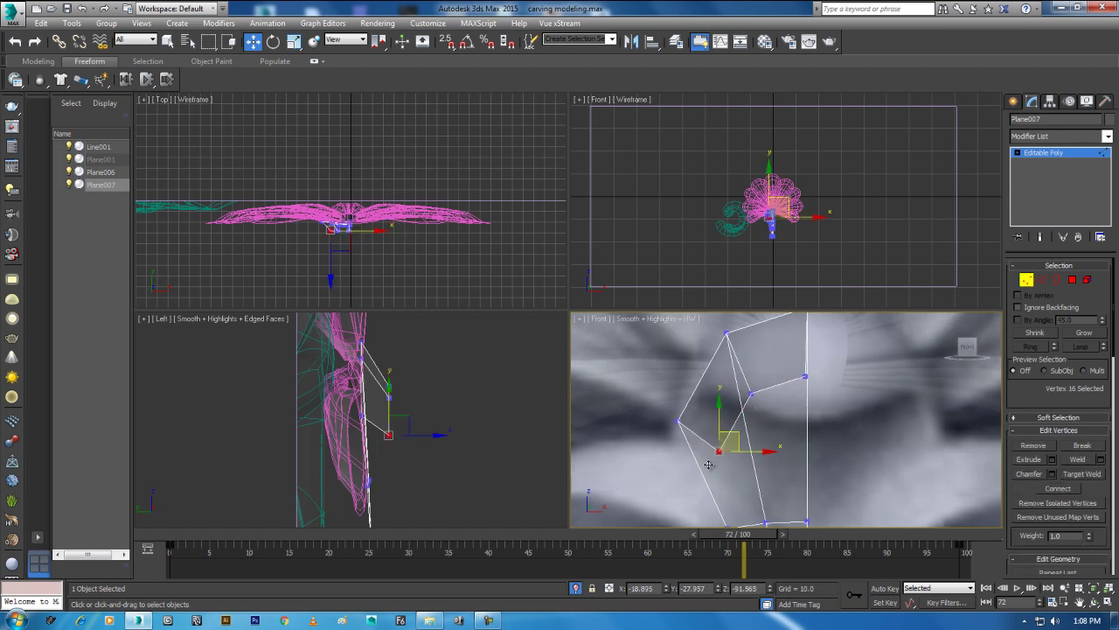
pyautogui.moveTo(729, 437); pyautogui.dragTo(739, 391)
pyautogui.click(750, 392)
pyautogui.moveTo(757, 393); pyautogui.dragTo(776, 394)
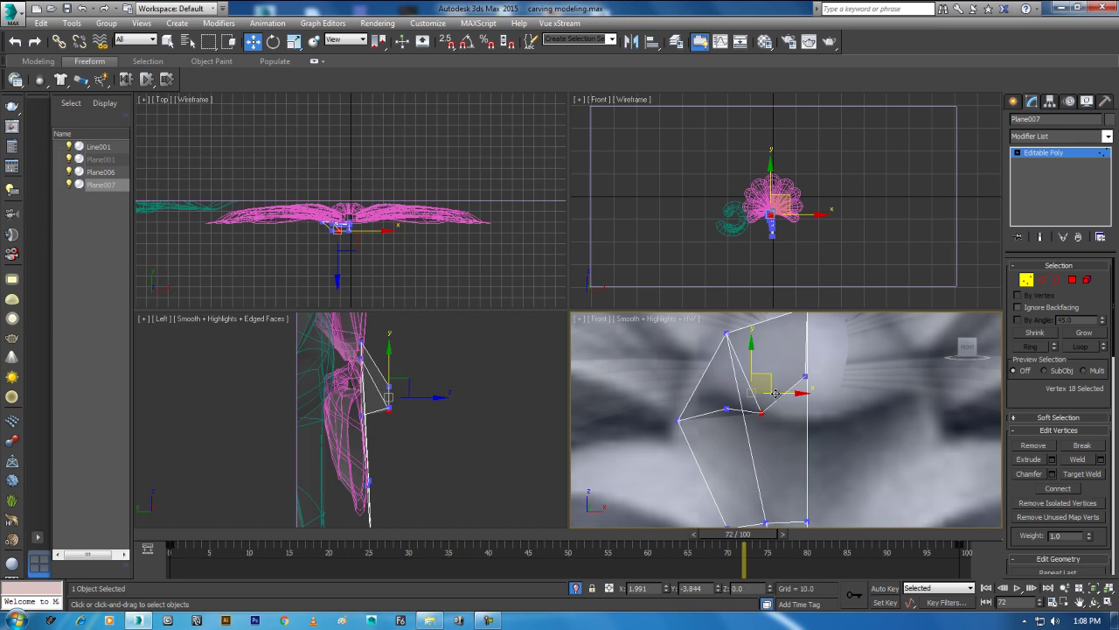
pyautogui.click(805, 376)
pyautogui.moveTo(827, 386); pyautogui.dragTo(827, 405)
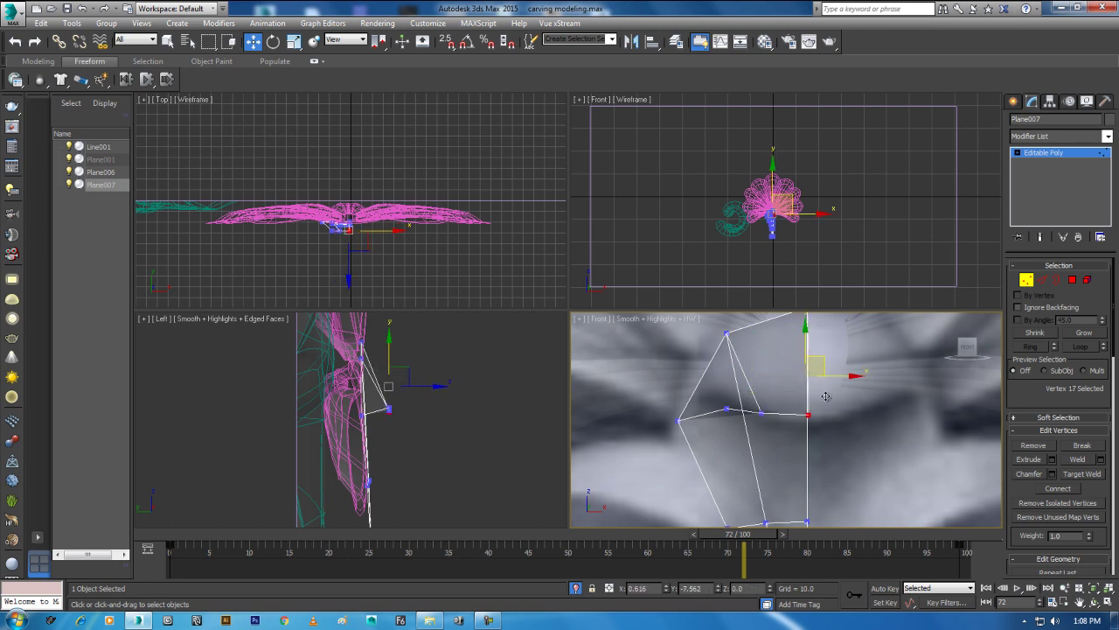
# Step: Select an edge of the new row and extend it along its loop
pyautogui.scroll(2, 456, 385)
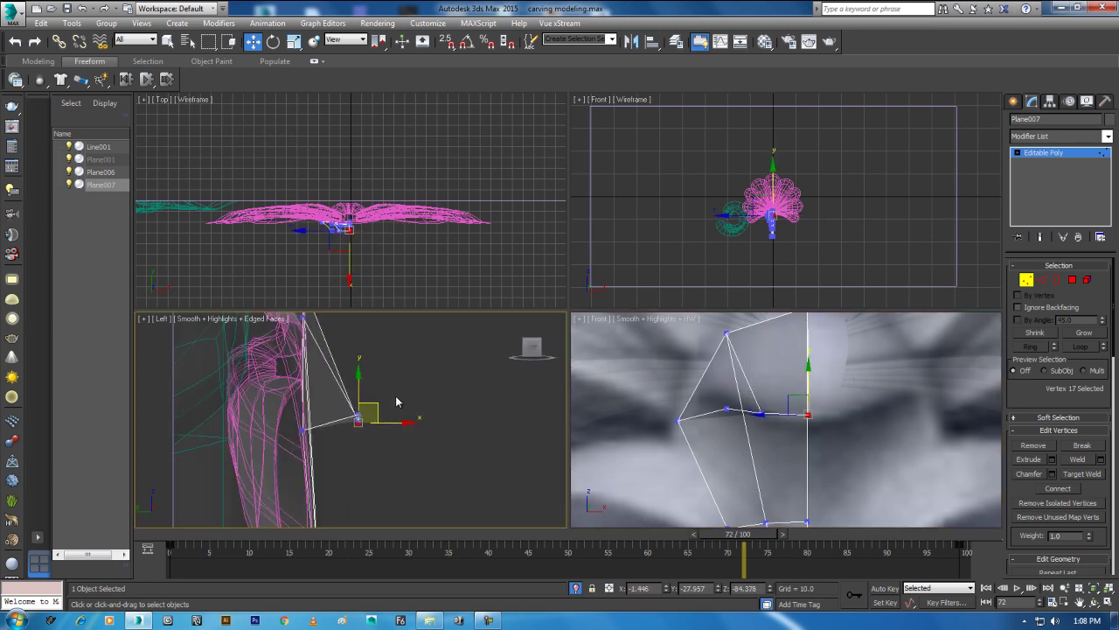
pyautogui.click(1043, 280)
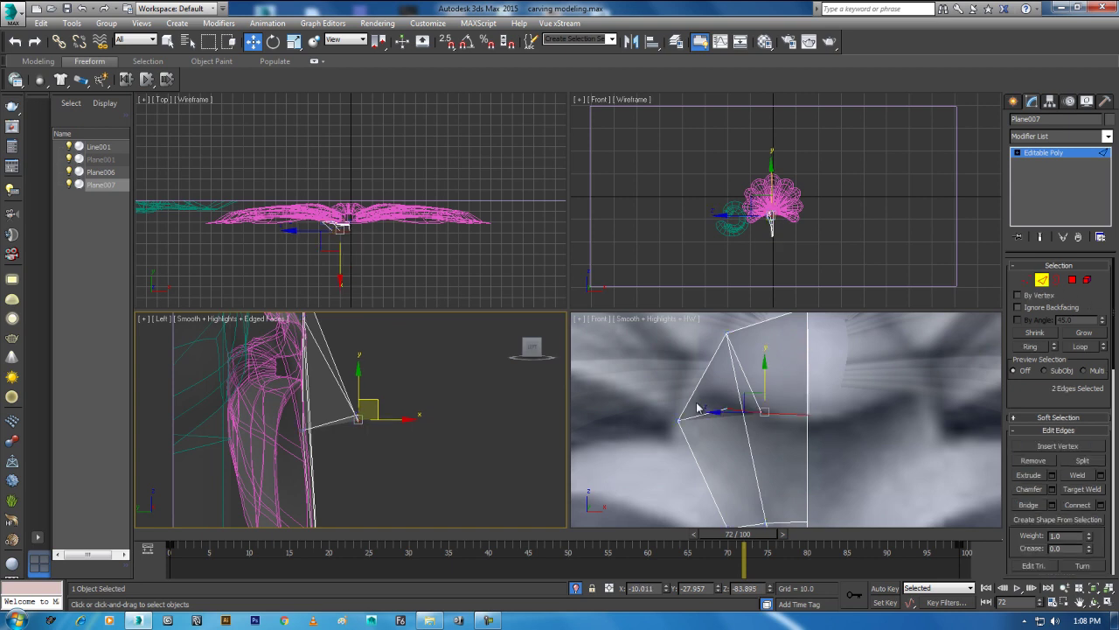
pyautogui.click(708, 368)
pyautogui.click(1083, 348)
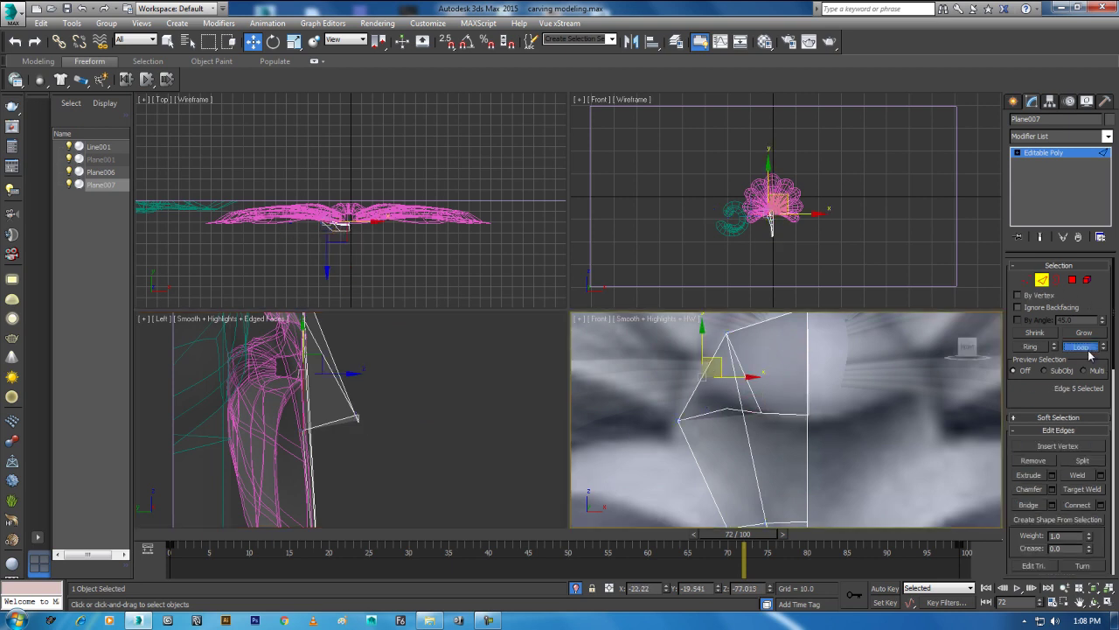
# Step: Chamfer the two selected edges into 3 segments with an amount of about 9.155
pyautogui.rightClick(400, 380)
pyautogui.rightClick(383, 385)
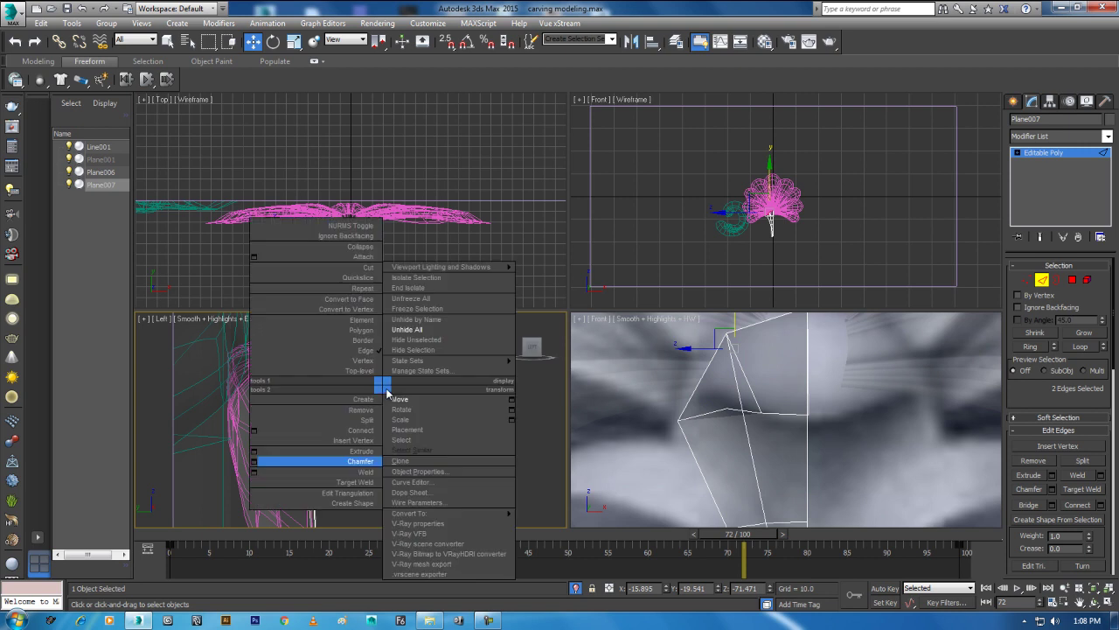
pyautogui.click(254, 462)
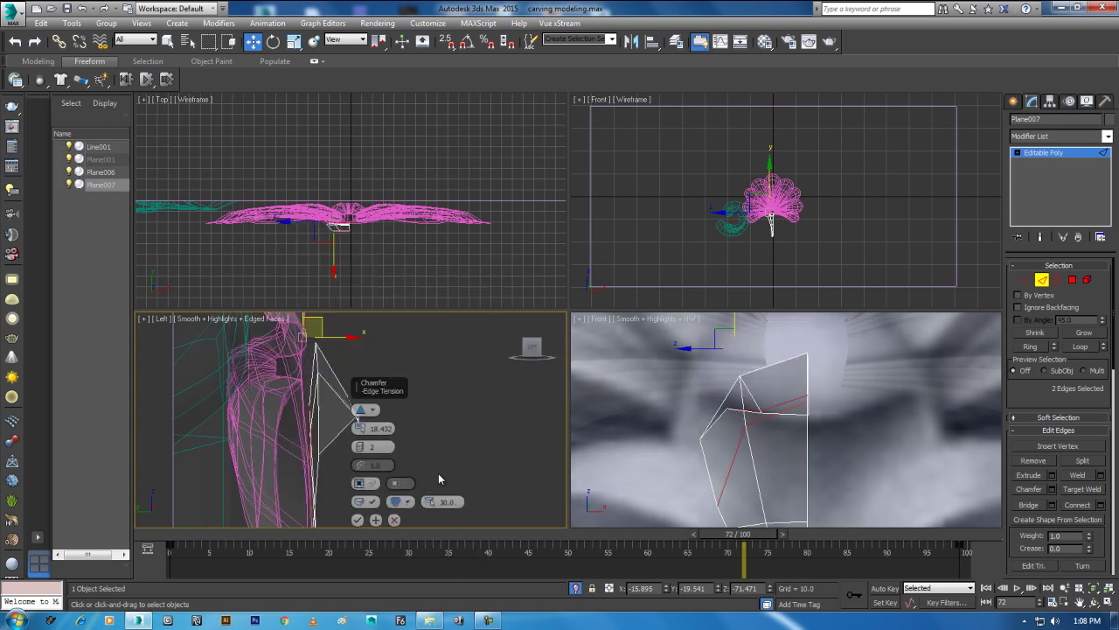
pyautogui.moveTo(359, 448); pyautogui.dragTo(359, 441)
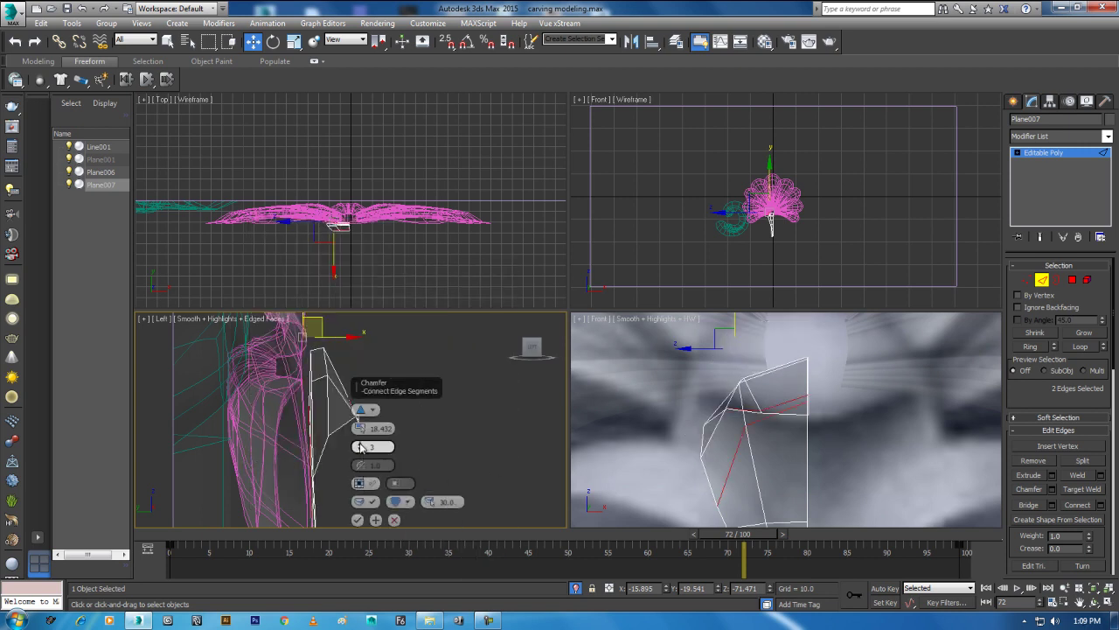
pyautogui.moveTo(248, 532)
pyautogui.mouseDown()
pyautogui.moveTo(190, 537)
pyautogui.moveTo(226, 537)
pyautogui.mouseUp()
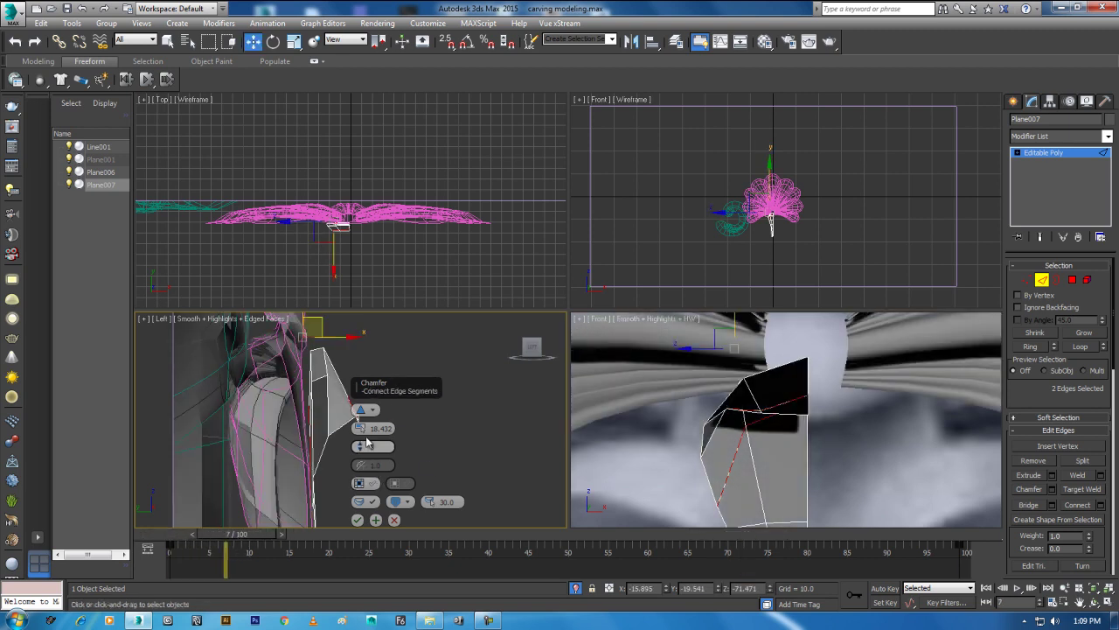
pyautogui.moveTo(360, 430)
pyautogui.mouseDown()
pyautogui.moveTo(304, 510)
pyautogui.moveTo(348, 481)
pyautogui.mouseUp()
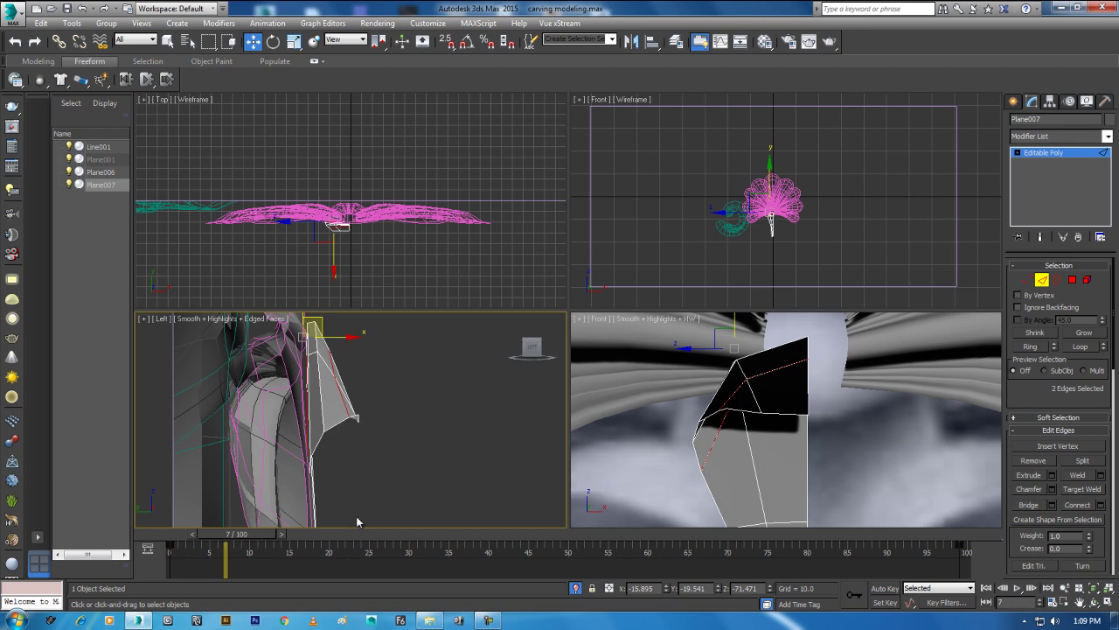
# Step: Commit the chamfer, isolate Plane007 with Alt+Q, and orbit around it to inspect
pyautogui.click(357, 520)
pyautogui.scroll(-3, 344, 441)
pyautogui.scroll(3, 346, 439)
pyautogui.press('p')
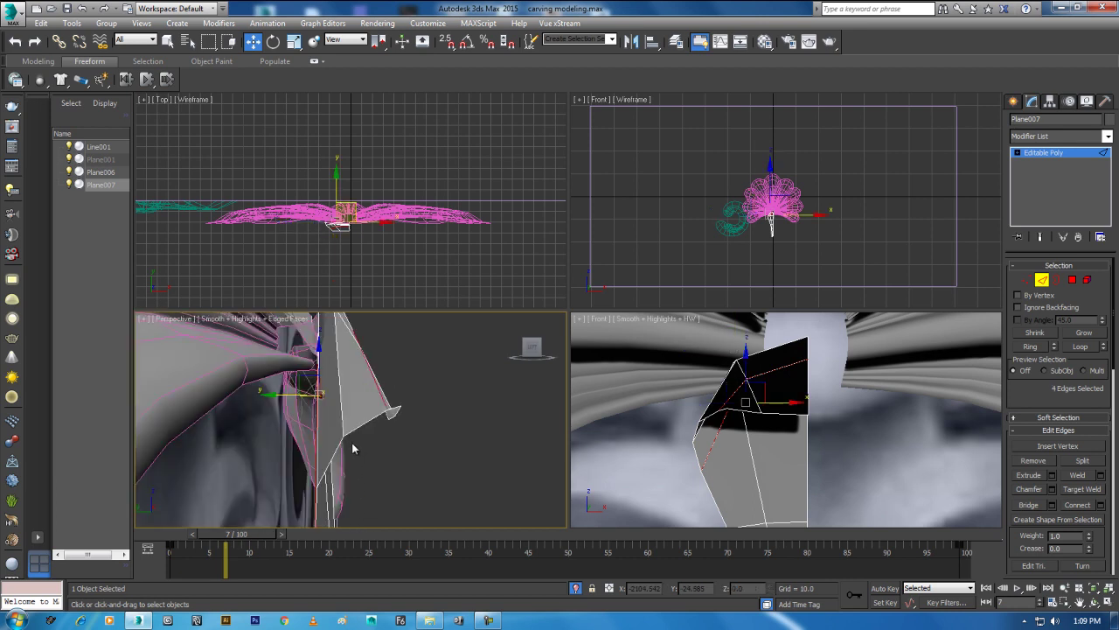
pyautogui.hotkey('alt', 'q')
pyautogui.keyDown('alt'); pyautogui.moveTo(383, 451); pyautogui.dragTo(407, 445, button='middle'); pyautogui.keyUp('alt')
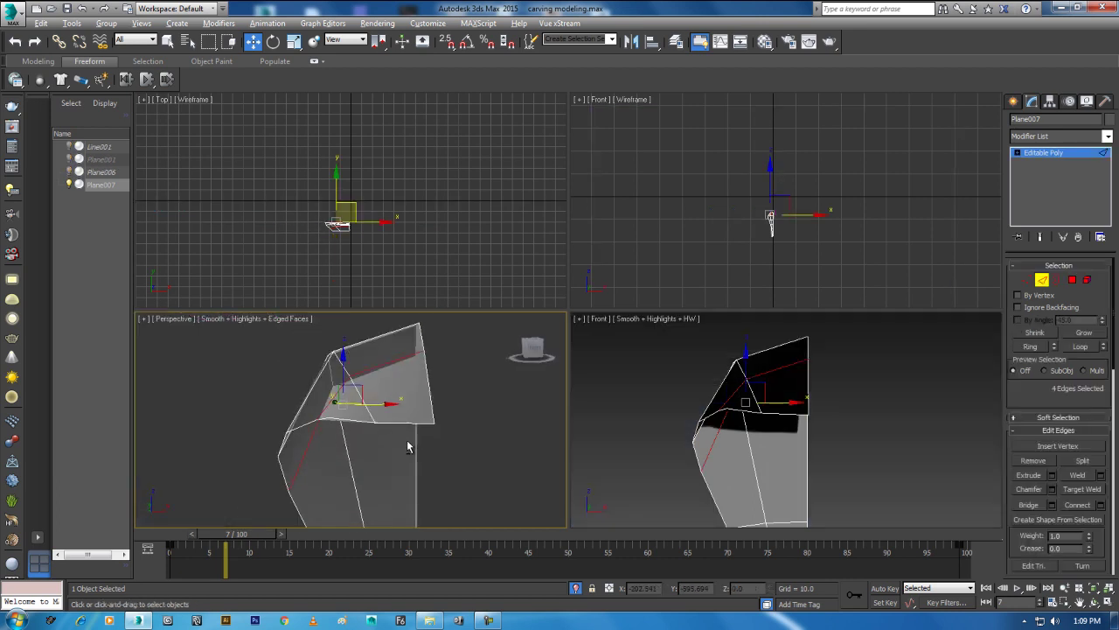
pyautogui.hotkey('alt', 'w')
pyautogui.moveTo(515, 395)
pyautogui.keyDown('alt'); pyautogui.mouseDown(button='middle')
pyautogui.moveTo(663, 388)
pyautogui.moveTo(654, 381)
pyautogui.mouseUp(button='middle'); pyautogui.keyUp('alt')
pyautogui.keyDown('alt'); pyautogui.moveTo(542, 379); pyautogui.dragTo(501, 400, button='middle'); pyautogui.keyUp('alt')
pyautogui.hotkey('alt', 'w')
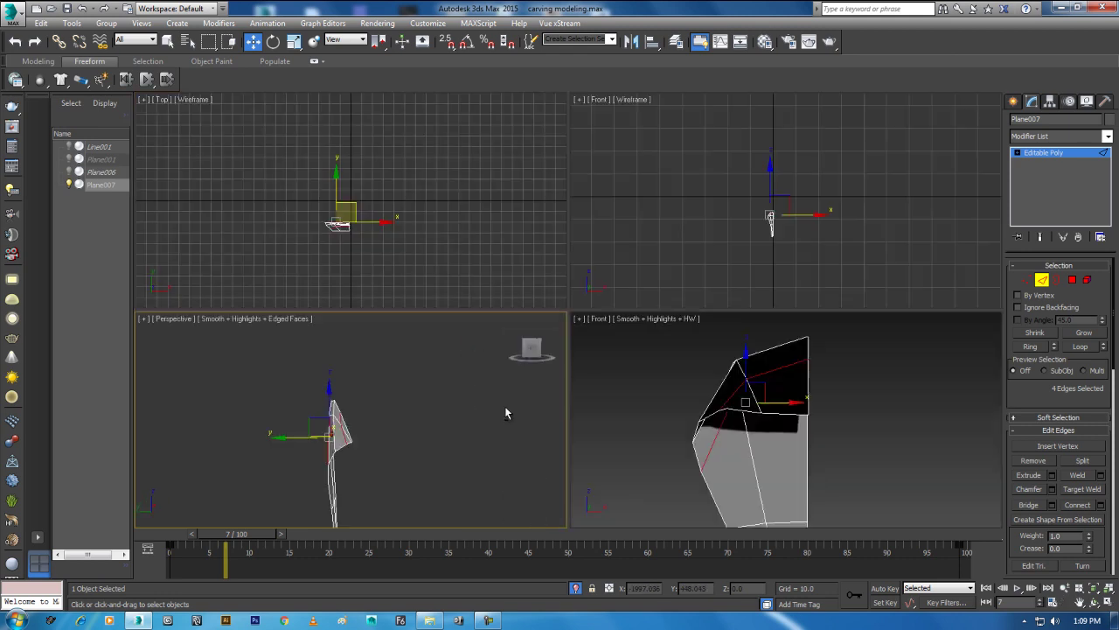
pyautogui.moveTo(412, 437)
pyautogui.keyDown('alt'); pyautogui.mouseDown(button='middle')
pyautogui.moveTo(365, 446)
pyautogui.moveTo(383, 435)
pyautogui.mouseUp(button='middle'); pyautogui.keyUp('alt')
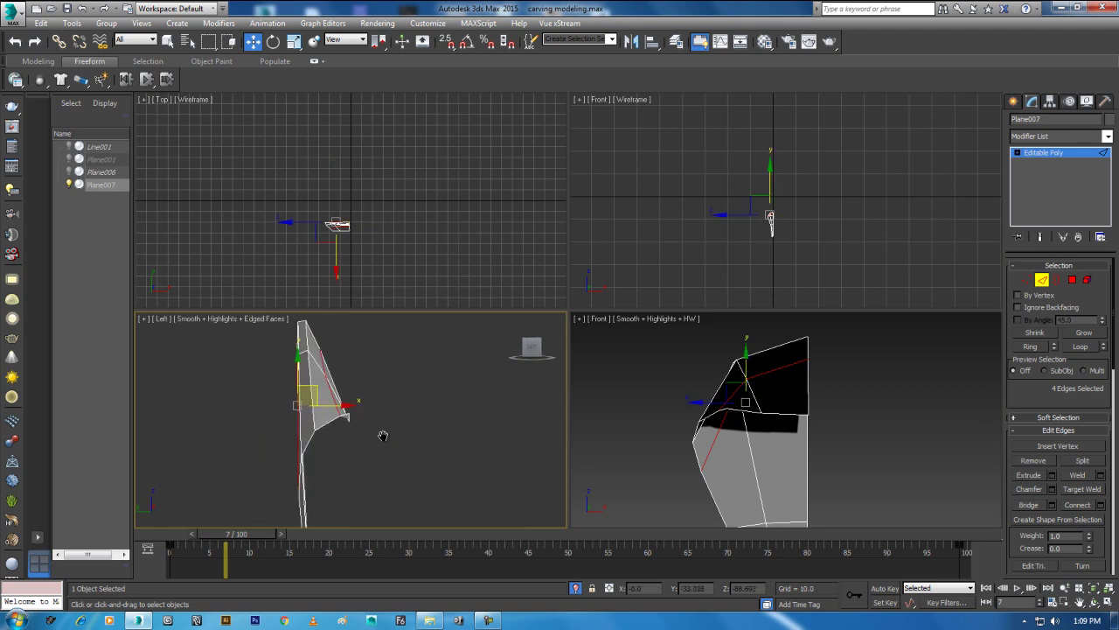
pyautogui.press('l')
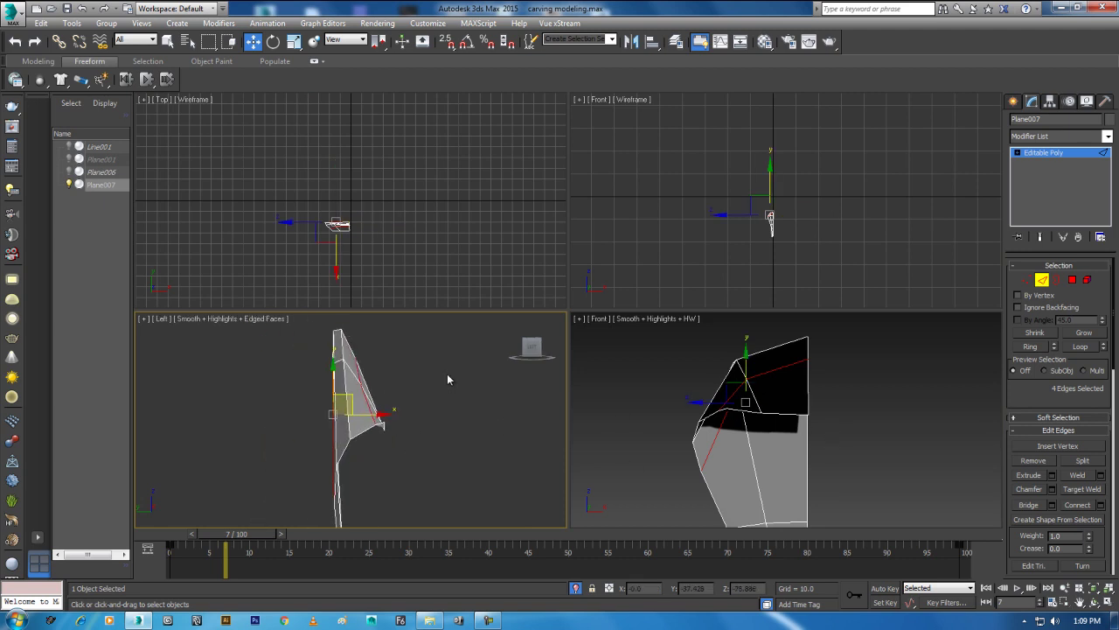
# Step: Enable Loop Mode on the Modeling ribbon and select the edge loop along the strip's border
pyautogui.click(716, 437)
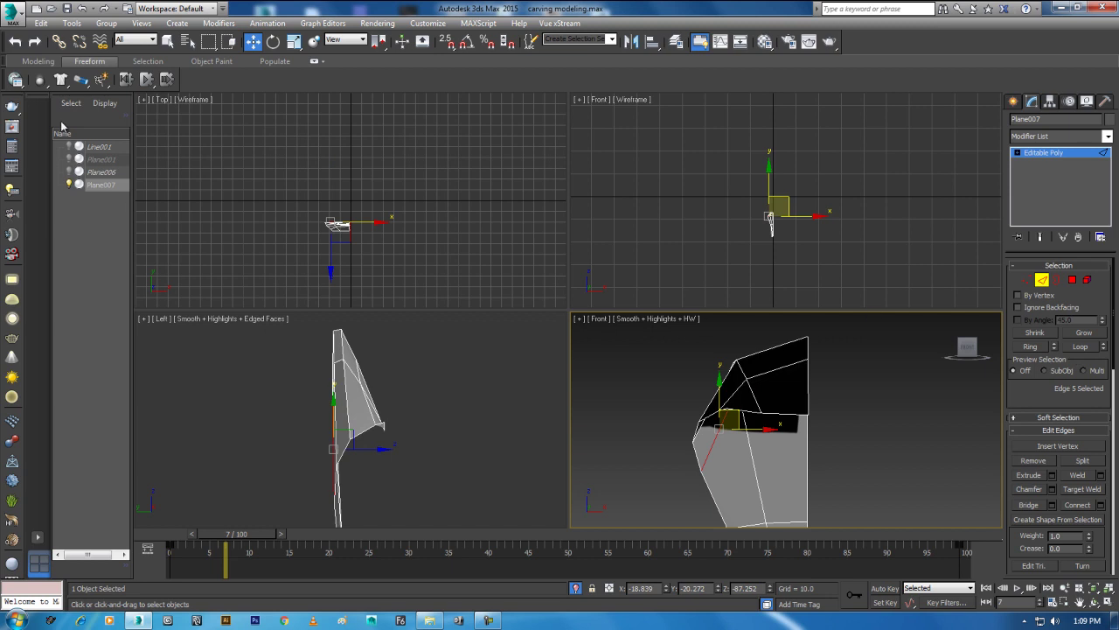
pyautogui.click(89, 62)
pyautogui.click(700, 41)
pyautogui.click(700, 41)
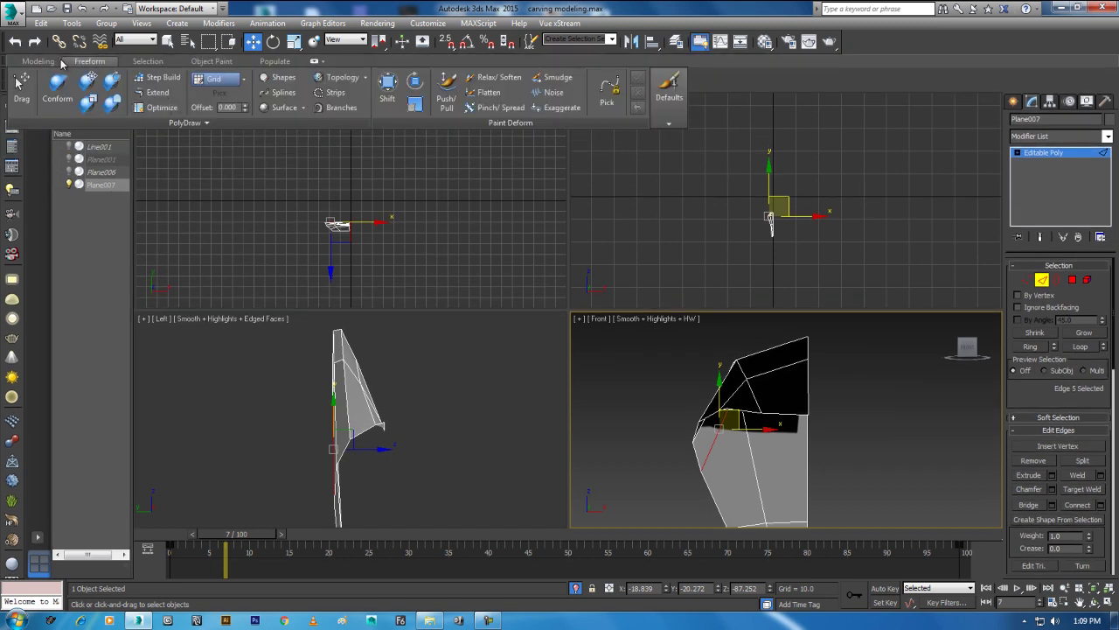
pyautogui.click(56, 63)
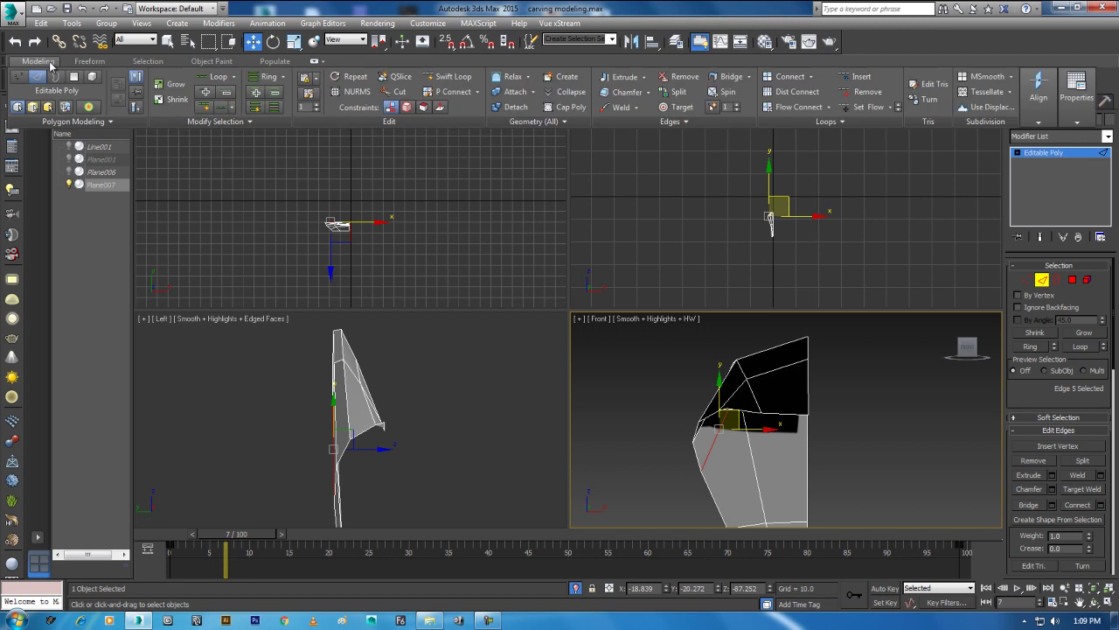
pyautogui.click(203, 106)
pyautogui.click(711, 439)
pyautogui.middleClick(450, 437)
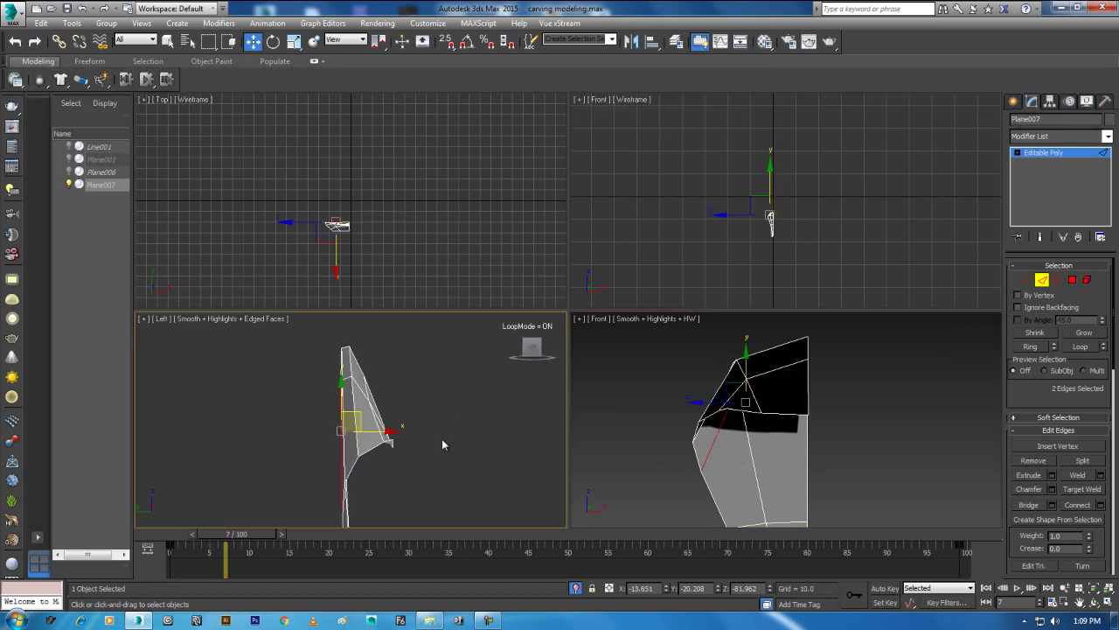
# Step: Extrude new faces from the selected edges and select the next edge loop up
pyautogui.press('p')
pyautogui.press('z')
pyautogui.moveTo(480, 445)
pyautogui.keyDown('alt'); pyautogui.mouseDown(button='middle')
pyautogui.moveTo(418, 440)
pyautogui.moveTo(556, 459)
pyautogui.moveTo(416, 472)
pyautogui.mouseUp(button='middle'); pyautogui.keyUp('alt')
pyautogui.press('l')
pyautogui.moveTo(388, 430)
pyautogui.keyDown('shift'); pyautogui.mouseDown()
pyautogui.moveTo(358, 431)
pyautogui.moveTo(385, 400)
pyautogui.mouseUp(); pyautogui.keyUp('shift')
pyautogui.click(342, 371)
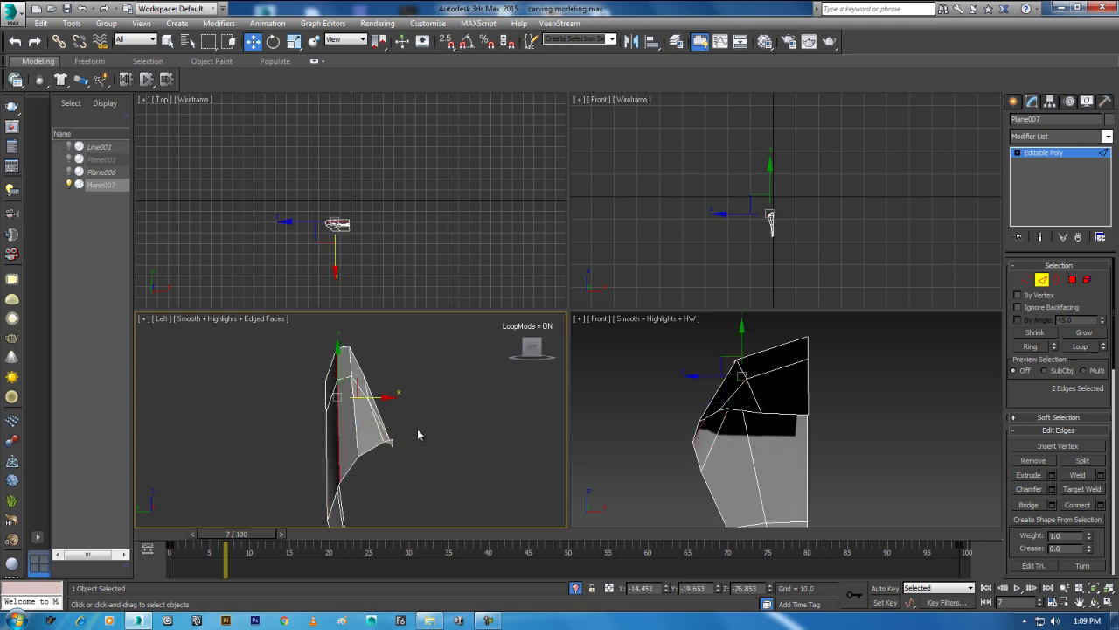
# Step: Move a vertex of the new row down, left and right to fit the leaf
pyautogui.scroll(2, 332, 516)
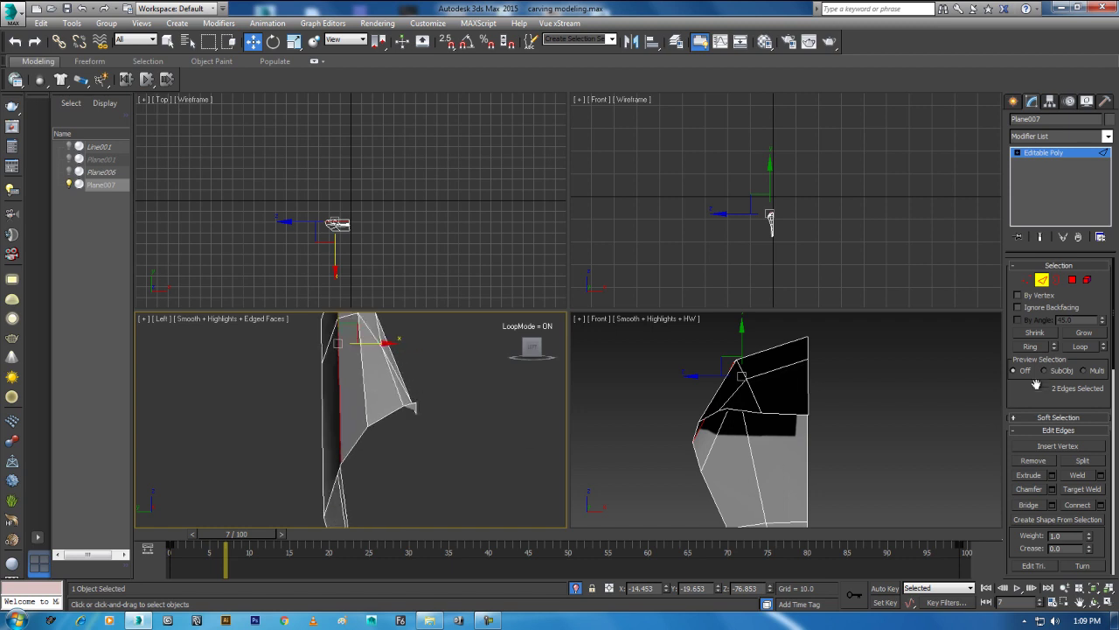
pyautogui.click(1026, 280)
pyautogui.click(726, 408)
pyautogui.scroll(2, 418, 398)
pyautogui.moveTo(422, 396); pyautogui.dragTo(419, 408)
pyautogui.scroll(1, 752, 411)
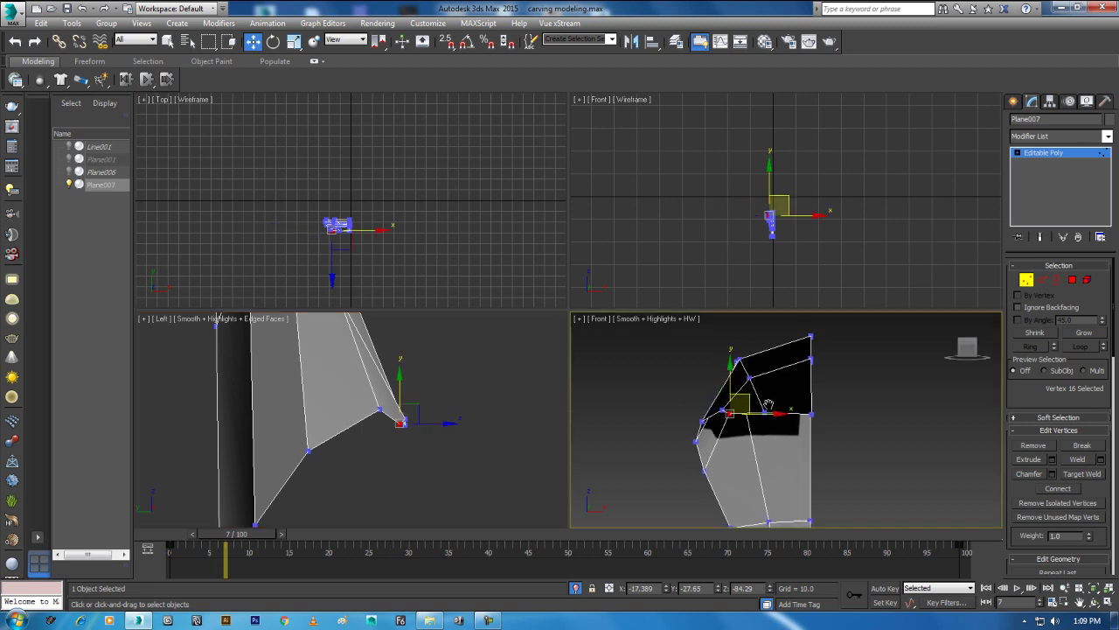
pyautogui.scroll(1, 747, 404)
pyautogui.moveTo(732, 401); pyautogui.dragTo(746, 404)
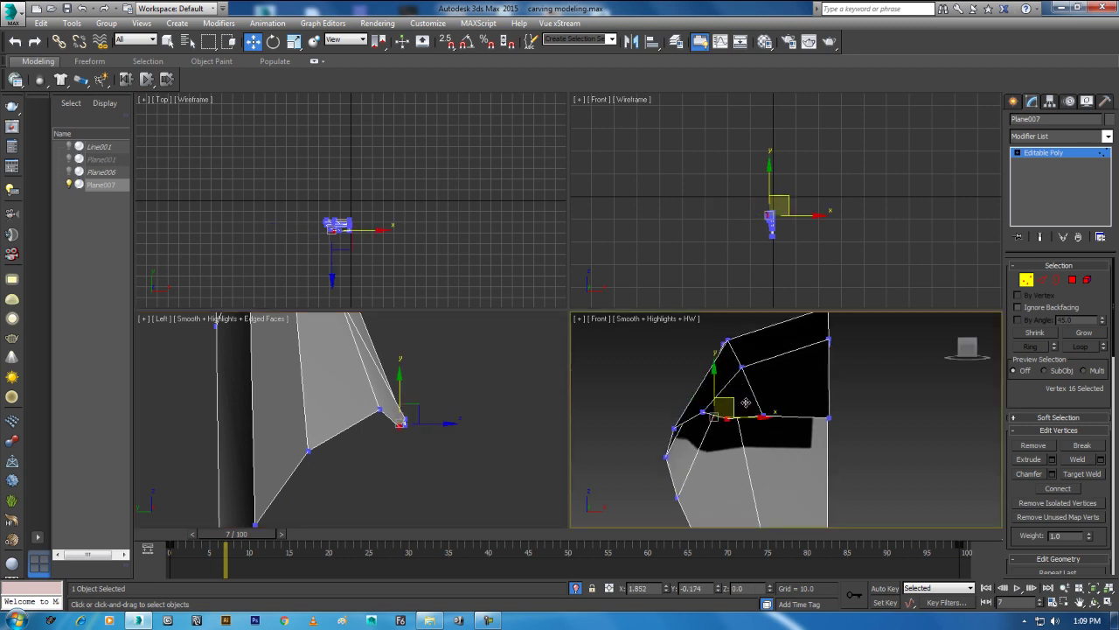
pyautogui.scroll(-2, 407, 459)
pyautogui.press('p')
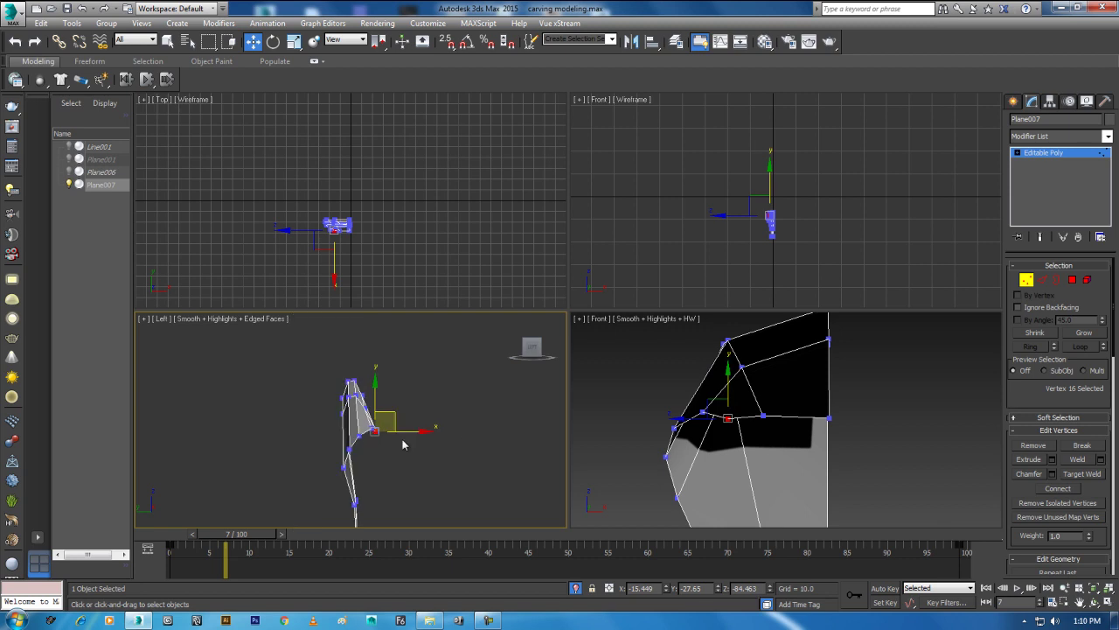
pyautogui.moveTo(408, 459)
pyautogui.keyDown('alt'); pyautogui.mouseDown(button='middle')
pyautogui.moveTo(279, 425)
pyautogui.moveTo(452, 463)
pyautogui.moveTo(440, 476)
pyautogui.moveTo(411, 439)
pyautogui.mouseUp(button='middle'); pyautogui.keyUp('alt')
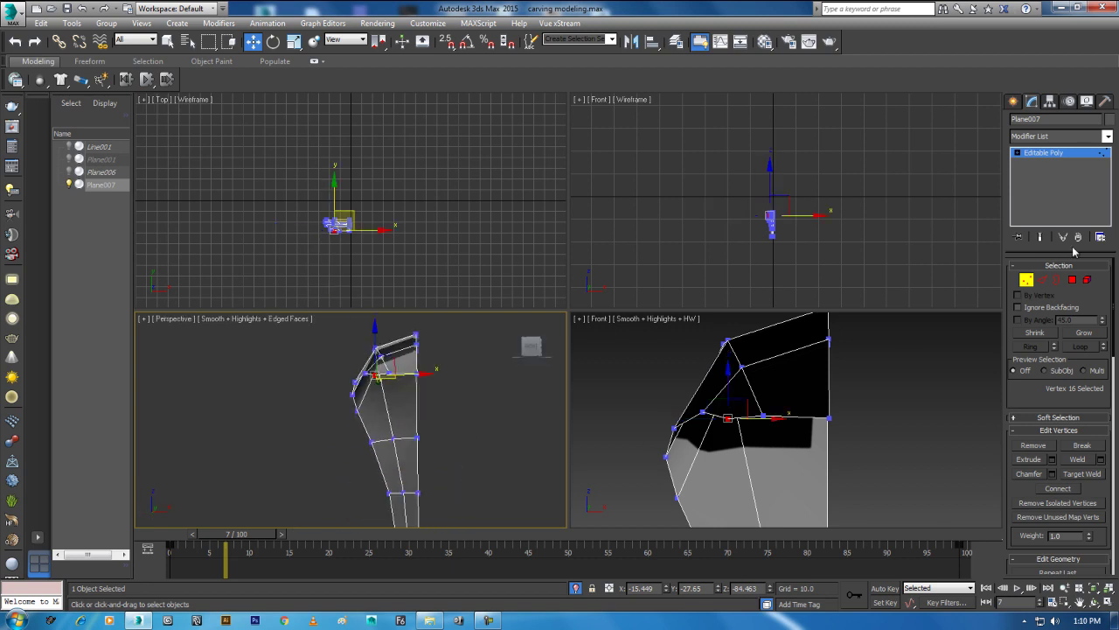
# Step: Unhide all the reference objects and set the time slider to frame 86
pyautogui.click(1046, 156)
pyautogui.rightClick(844, 405)
pyautogui.rightClick(853, 392)
pyautogui.click(898, 337)
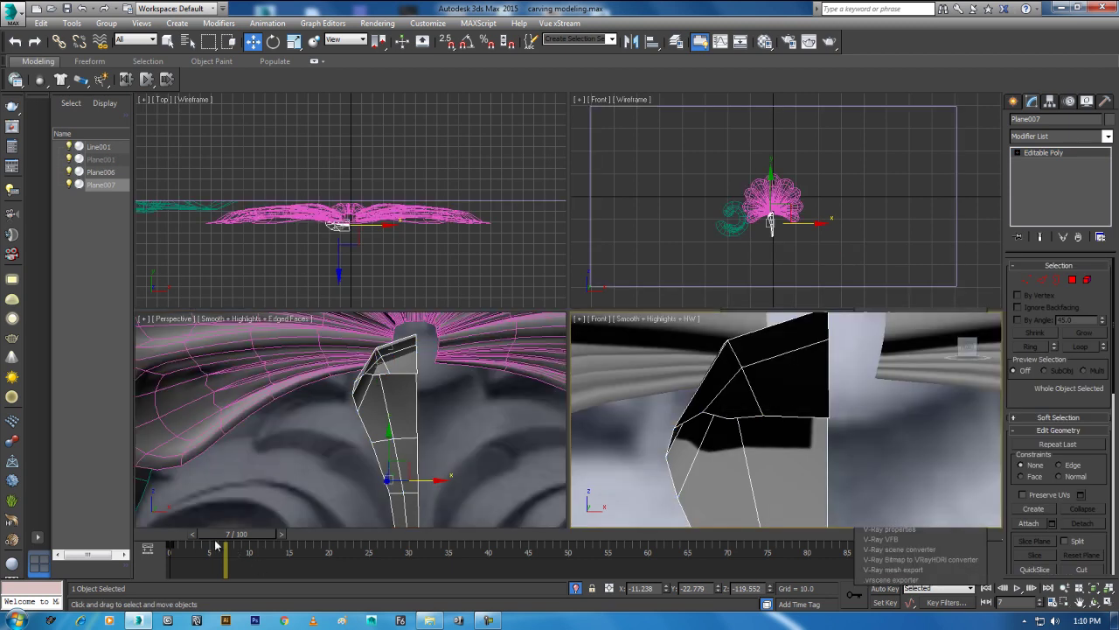
pyautogui.moveTo(225, 548); pyautogui.dragTo(855, 548)
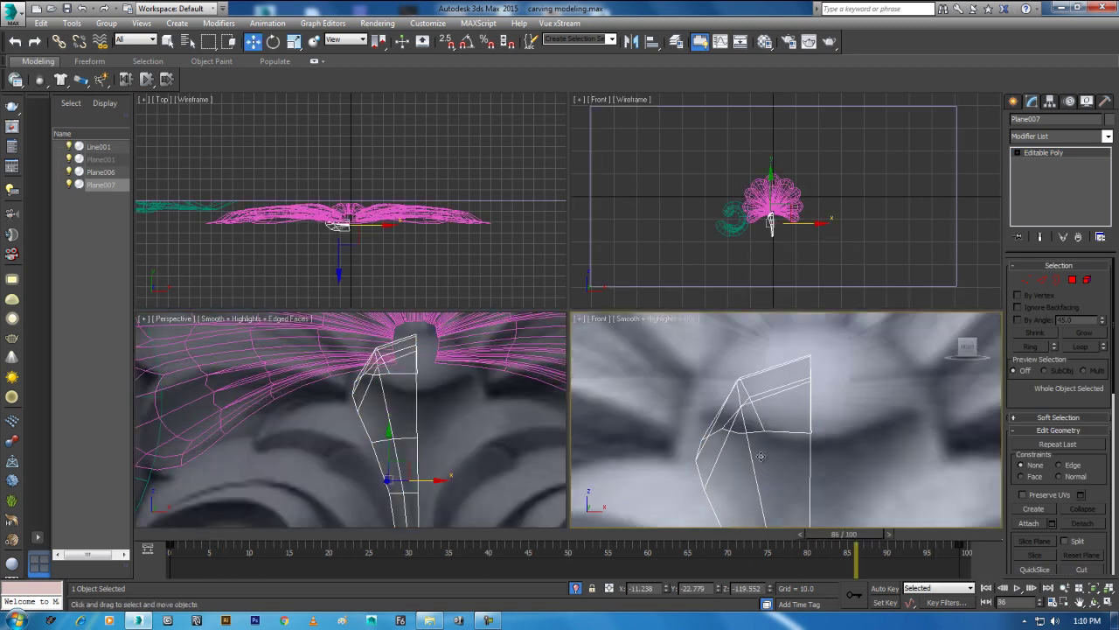
# Step: In the maximized Front view, select the right-column vertices except the bottom one and activate Conform
pyautogui.hotkey('alt', 'w')
pyautogui.scroll(-2, 637, 408)
pyautogui.moveTo(590, 394); pyautogui.dragTo(624, 424, button='middle')
pyautogui.click(1023, 279)
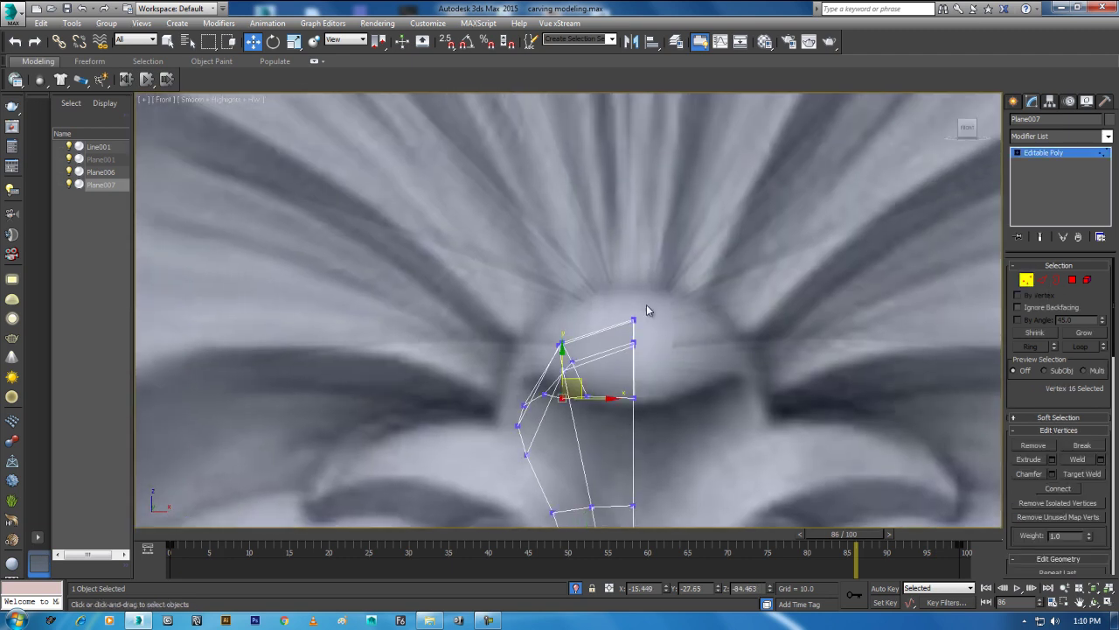
pyautogui.moveTo(651, 321); pyautogui.dragTo(635, 422)
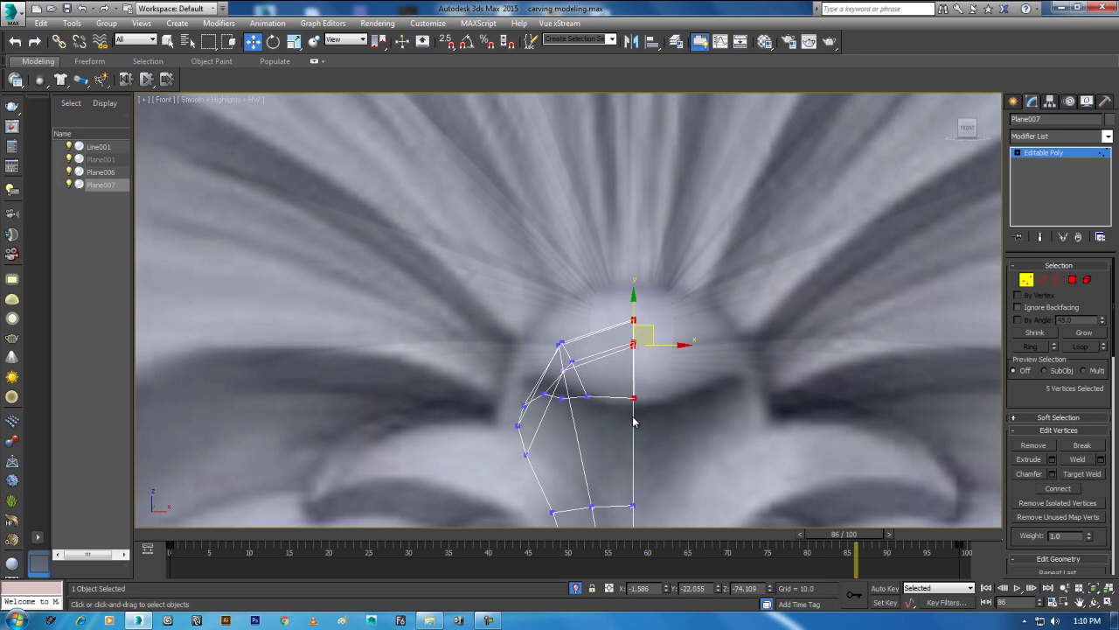
pyautogui.keyDown('alt'); pyautogui.click(633, 398); pyautogui.keyUp('alt')
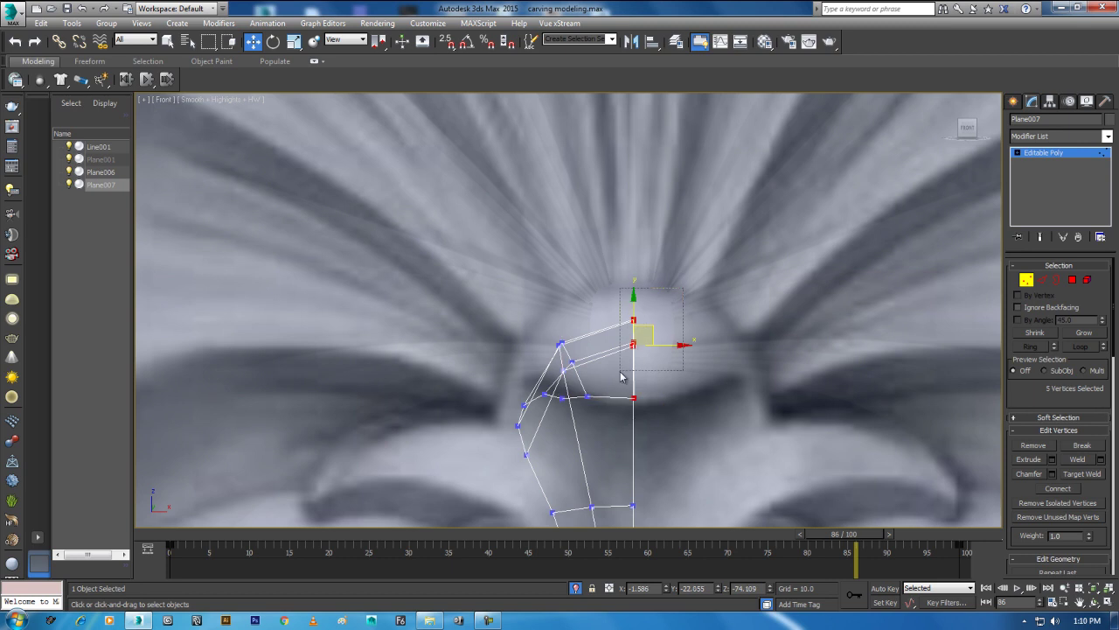
pyautogui.click(91, 61)
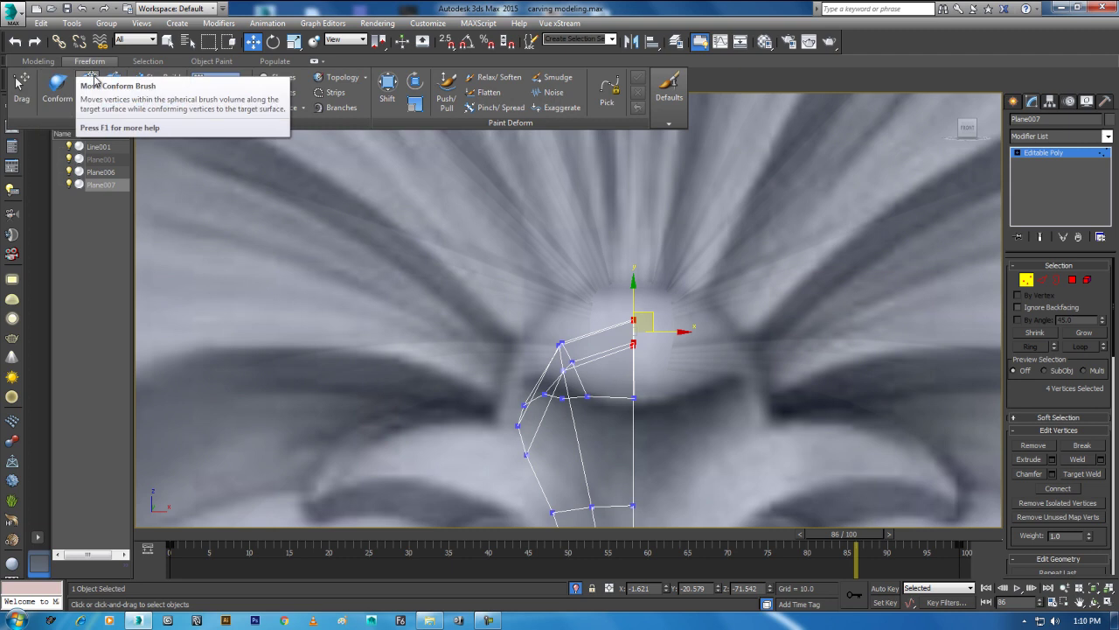
pyautogui.click(87, 81)
# Step: Brush the strip's vertices onto the carving's curl with Conform, then activate the Perspective view
pyautogui.moveTo(592, 380)
pyautogui.mouseDown()
pyautogui.moveTo(637, 270)
pyautogui.moveTo(547, 358)
pyautogui.moveTo(565, 342)
pyautogui.moveTo(550, 324)
pyautogui.moveTo(535, 394)
pyautogui.moveTo(505, 393)
pyautogui.moveTo(505, 379)
pyautogui.moveTo(555, 370)
pyautogui.moveTo(556, 351)
pyautogui.moveTo(599, 312)
pyautogui.moveTo(550, 324)
pyautogui.moveTo(560, 295)
pyautogui.moveTo(564, 333)
pyautogui.moveTo(578, 339)
pyautogui.mouseUp()
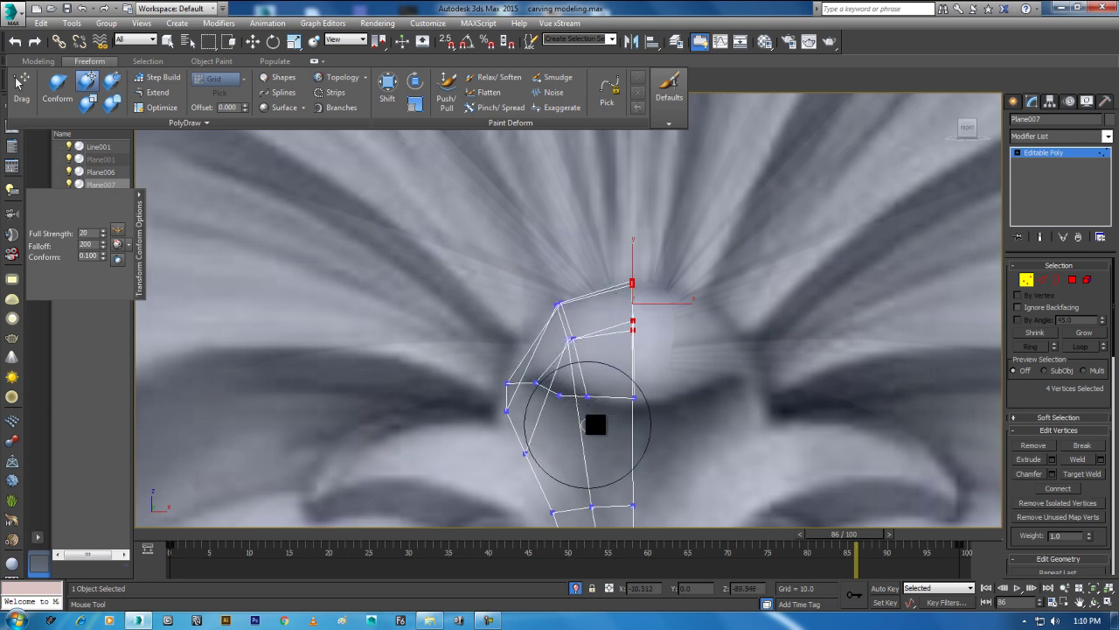
pyautogui.moveTo(585, 425); pyautogui.dragTo(647, 253, button='middle')
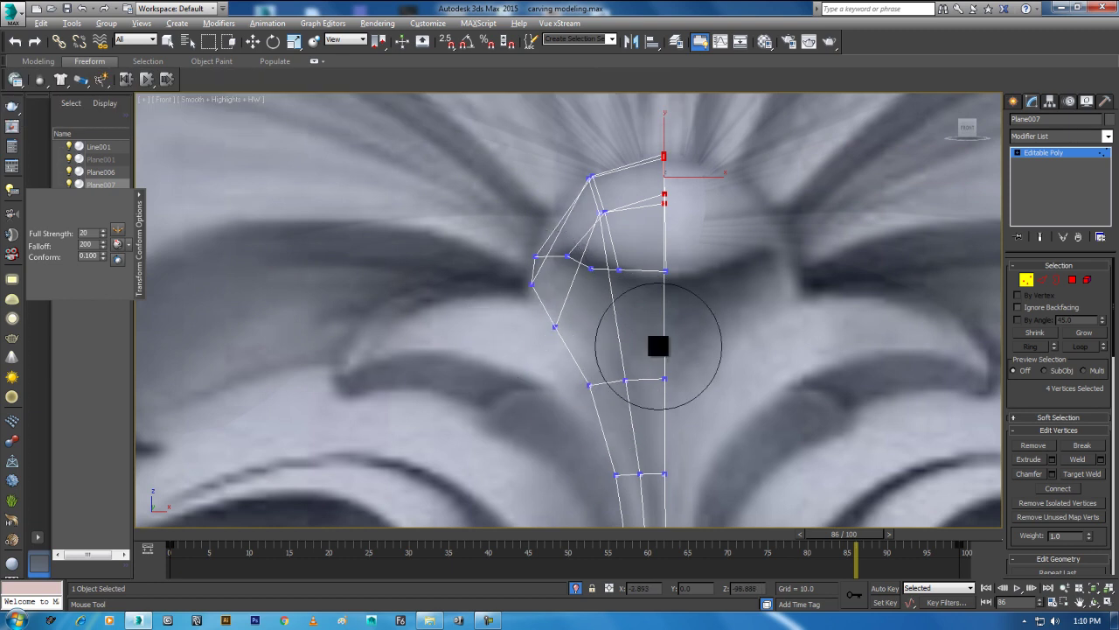
pyautogui.hotkey('alt', 'w')
pyautogui.click(479, 387)
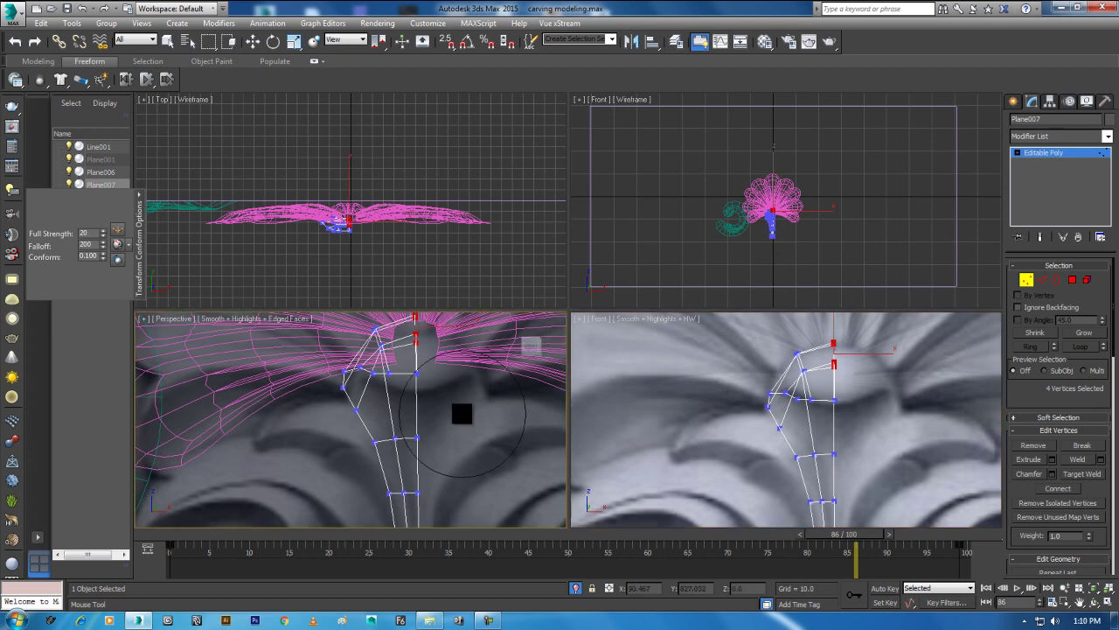
# Step: Maximize Perspective at frame 0 and orbit in close around the conformed strip
pyautogui.hotkey('alt', 'w')
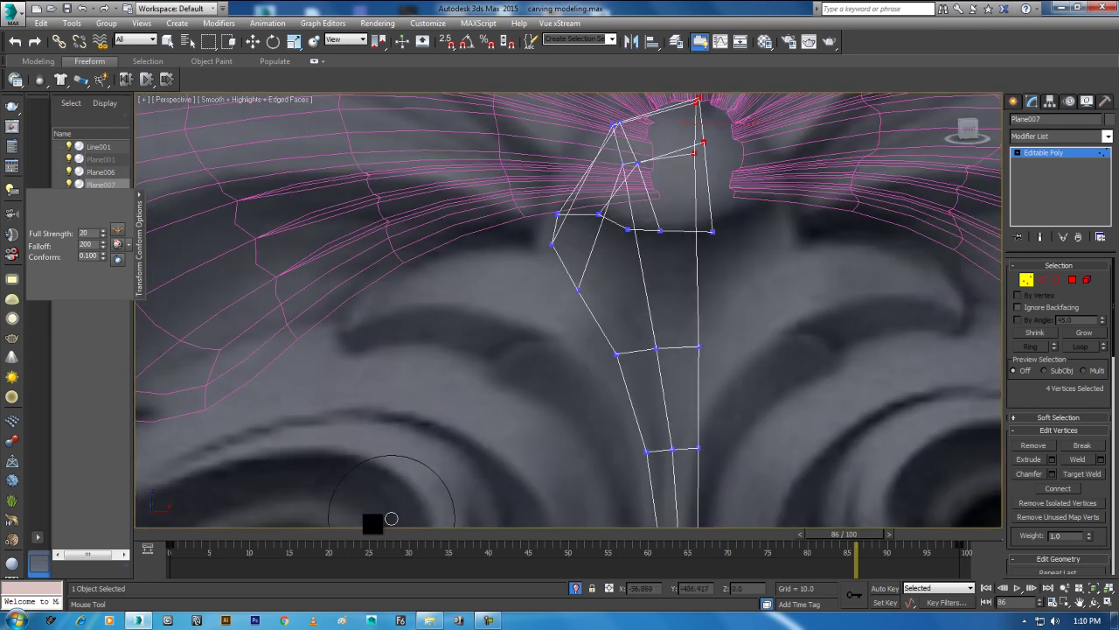
pyautogui.moveTo(269, 542); pyautogui.dragTo(172, 538)
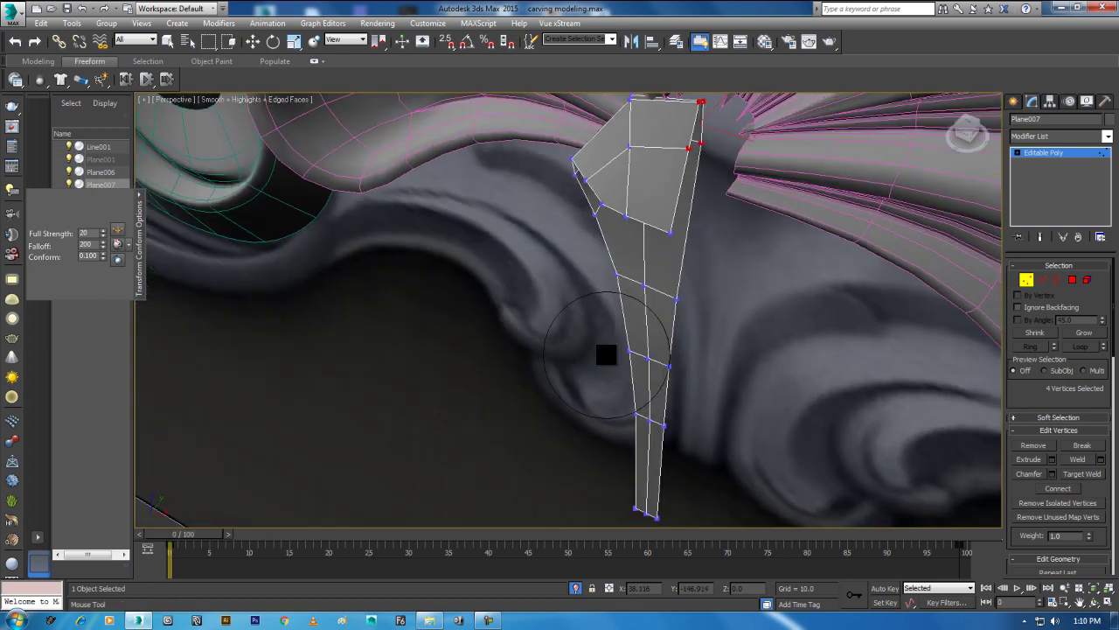
pyautogui.keyDown('alt'); pyautogui.moveTo(606, 354); pyautogui.dragTo(951, 267, button='middle'); pyautogui.keyUp('alt')
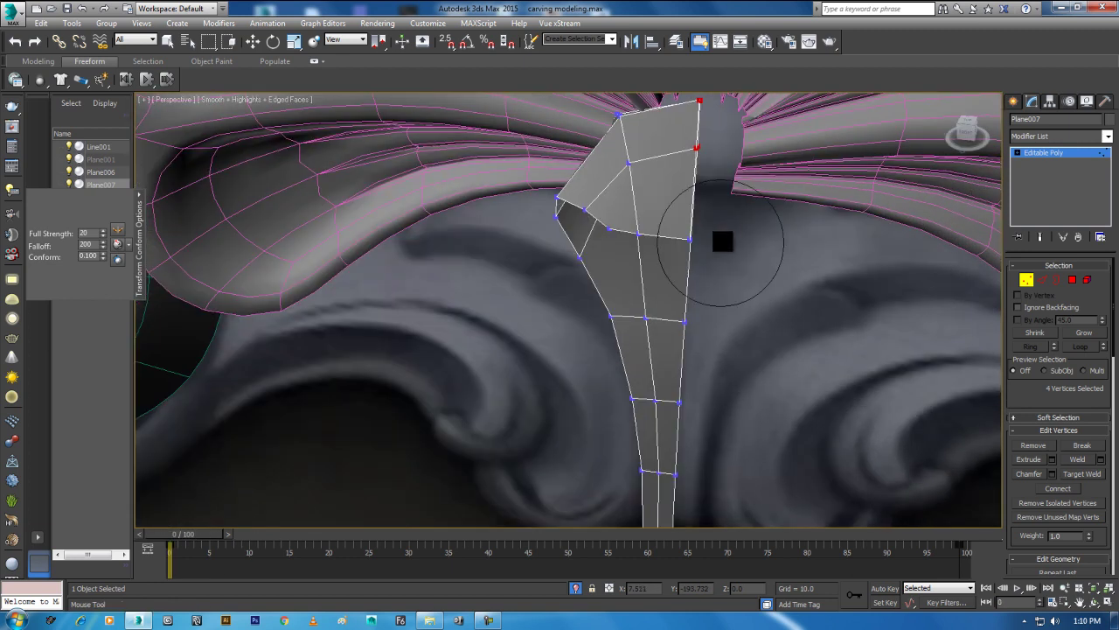
pyautogui.keyDown('alt'); pyautogui.moveTo(749, 230); pyautogui.dragTo(830, 230, button='middle'); pyautogui.keyUp('alt')
pyautogui.press('w')
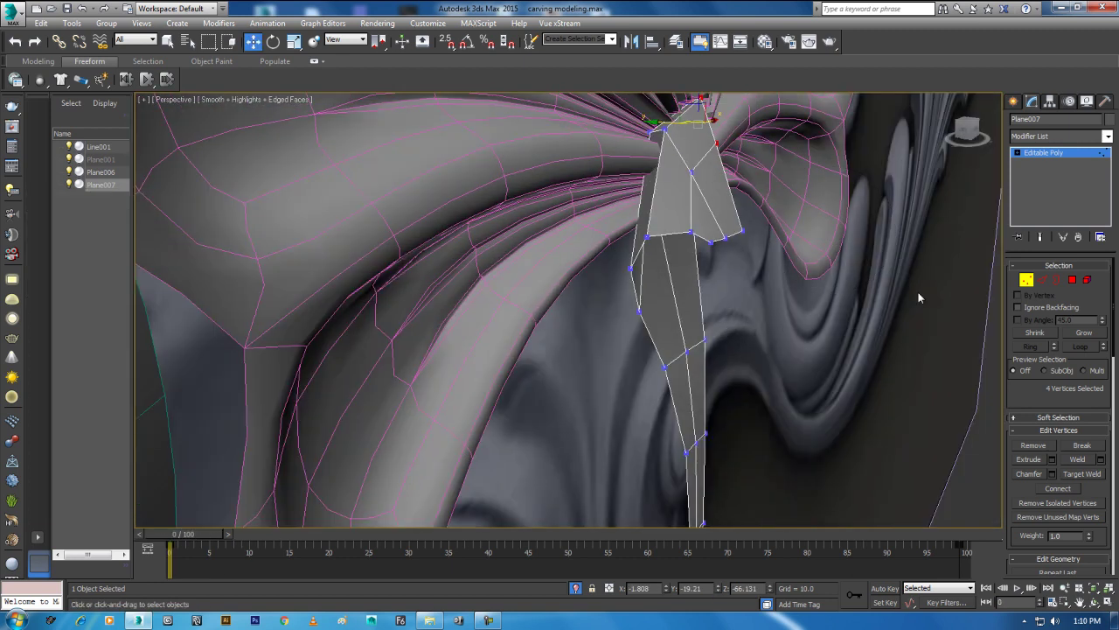
# Step: Inspect the strip's two-edge selection from frontal angles, then leave Edge level and open the Modifier List
pyautogui.click(1040, 280)
pyautogui.click(706, 157)
pyautogui.keyDown('ctrl'); pyautogui.click(696, 203); pyautogui.keyUp('ctrl')
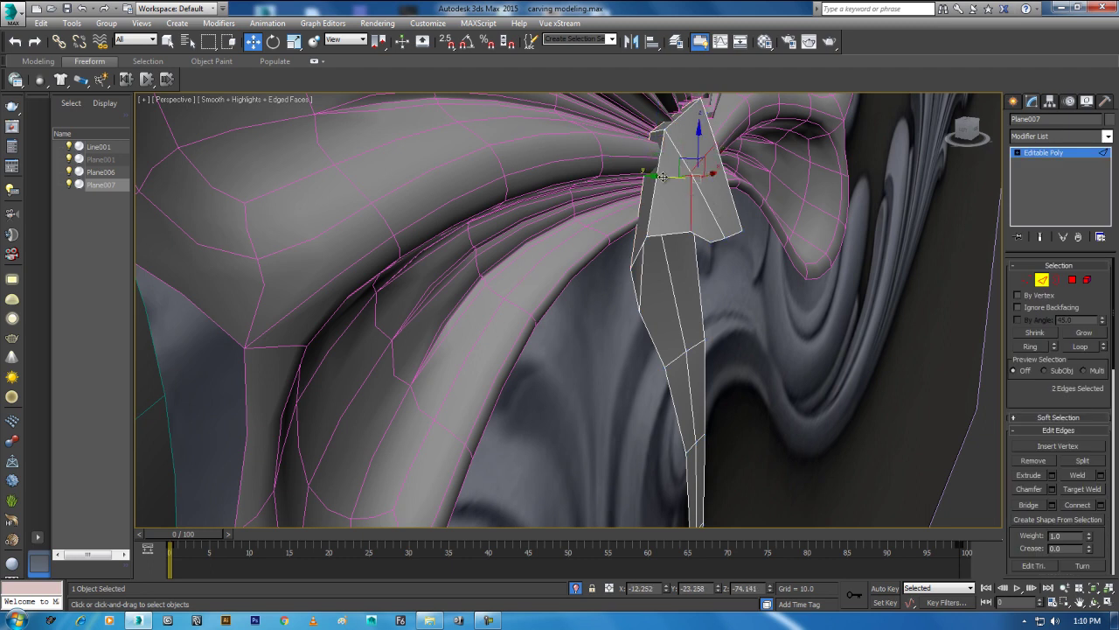
pyautogui.moveTo(657, 177)
pyautogui.keyDown('alt'); pyautogui.mouseDown(button='middle')
pyautogui.moveTo(695, 214)
pyautogui.moveTo(695, 236)
pyautogui.mouseUp(button='middle'); pyautogui.keyUp('alt')
pyautogui.click(731, 242)
pyautogui.keyDown('ctrl'); pyautogui.click(715, 236); pyautogui.keyUp('ctrl')
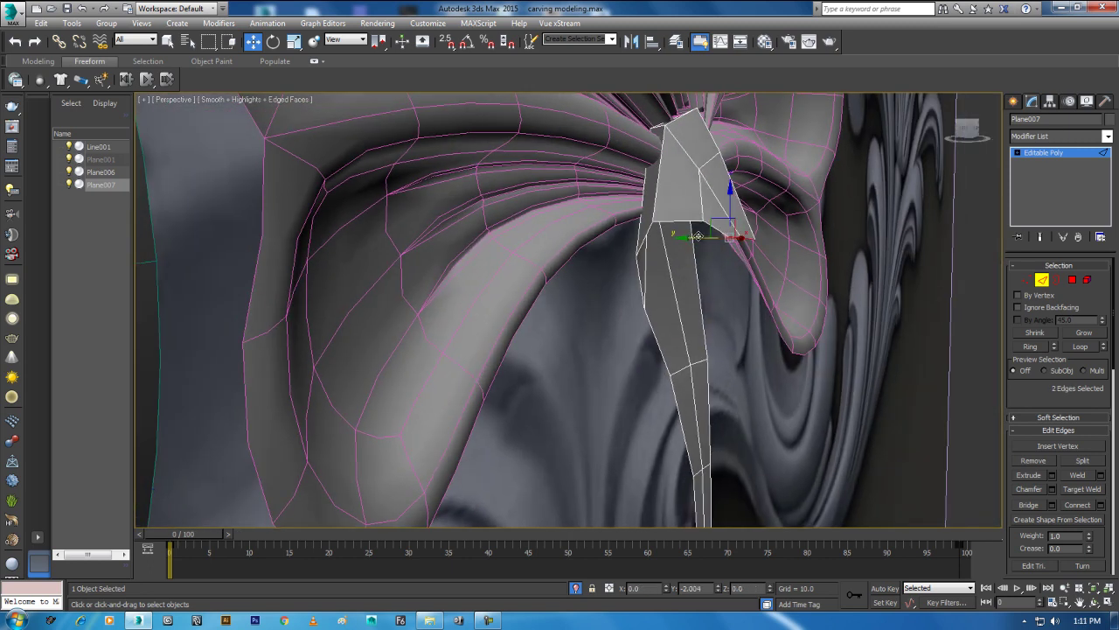
pyautogui.keyDown('alt'); pyautogui.moveTo(758, 233); pyautogui.dragTo(1024, 232, button='middle'); pyautogui.keyUp('alt')
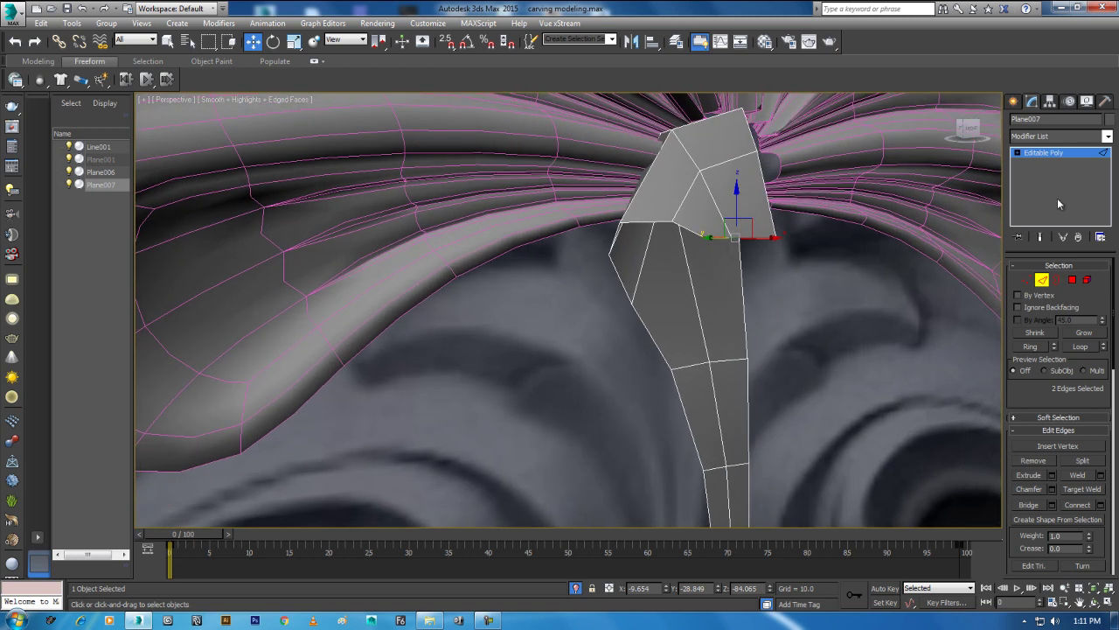
pyautogui.click(1064, 154)
pyautogui.click(1067, 136)
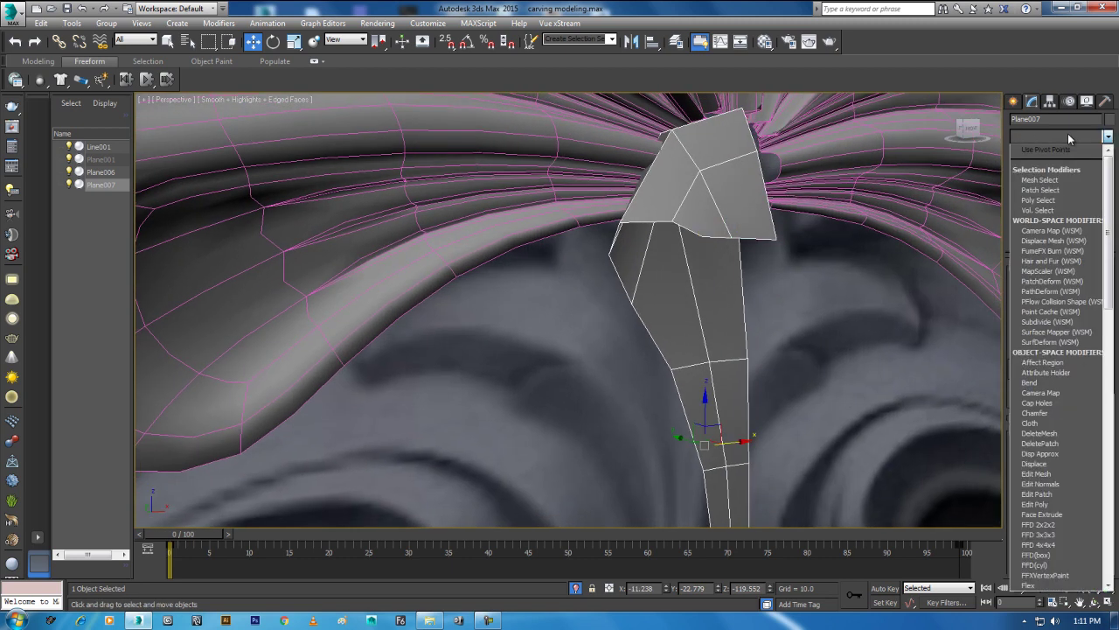
# Step: Add a Shell modifier by typing 'sh' and check the thickened strip
pyautogui.write('sh')
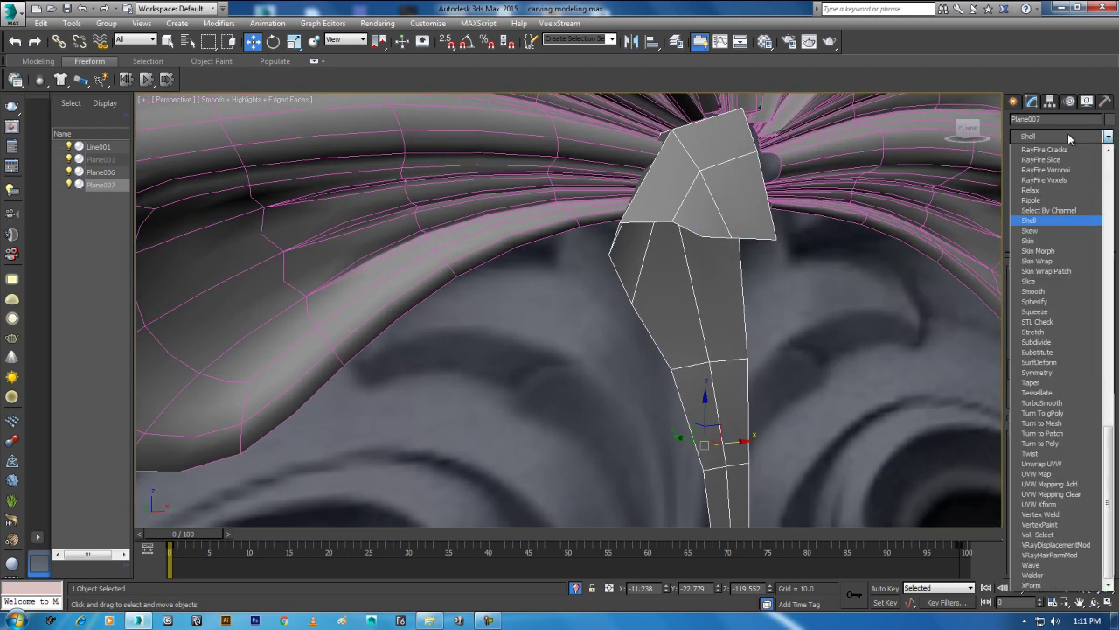
pyautogui.press('Return')
pyautogui.keyDown('alt'); pyautogui.moveTo(825, 314); pyautogui.dragTo(815, 310, button='middle'); pyautogui.keyUp('alt')
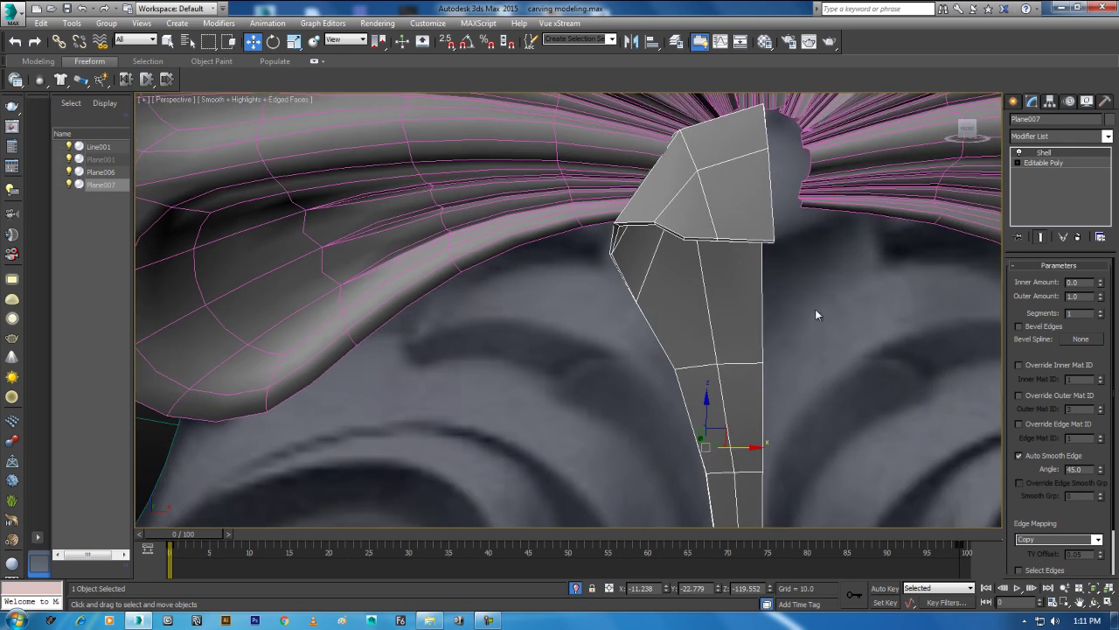
pyautogui.scroll(-3, 874, 332)
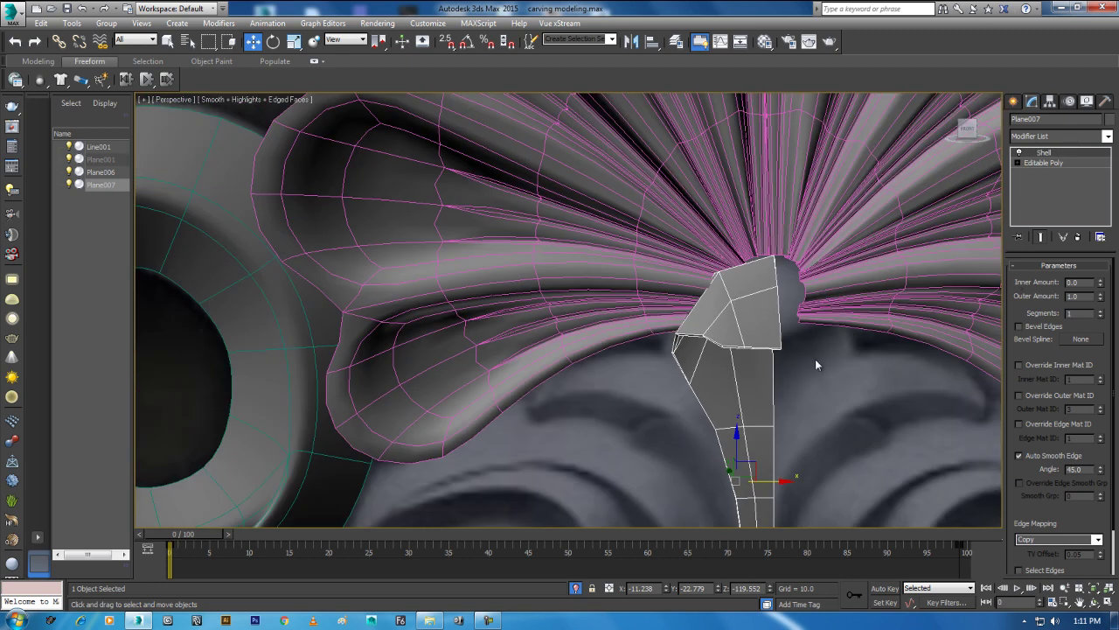
pyautogui.hotkey('alt', 'w')
# Step: At frame 73 in the maximized Front view, add a Shell modifier with Outer Amount 1.0
pyautogui.scroll(3, 807, 408)
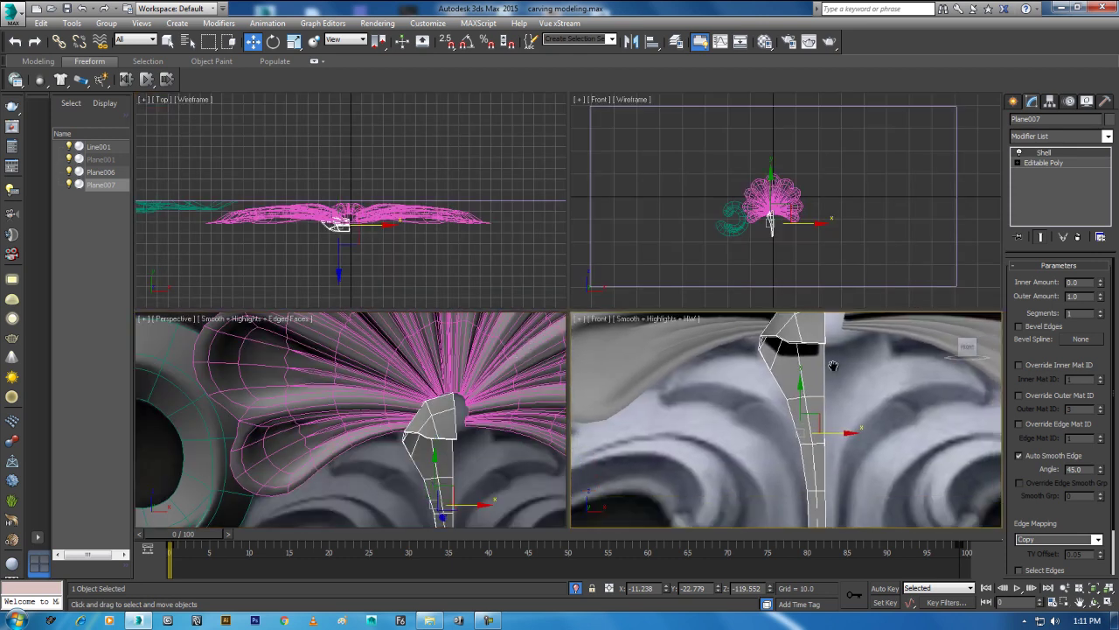
pyautogui.hotkey('alt', 'w')
pyautogui.moveTo(188, 542); pyautogui.dragTo(756, 542)
pyautogui.moveTo(689, 367); pyautogui.dragTo(686, 464, button='middle')
pyautogui.scroll(3, 686, 392)
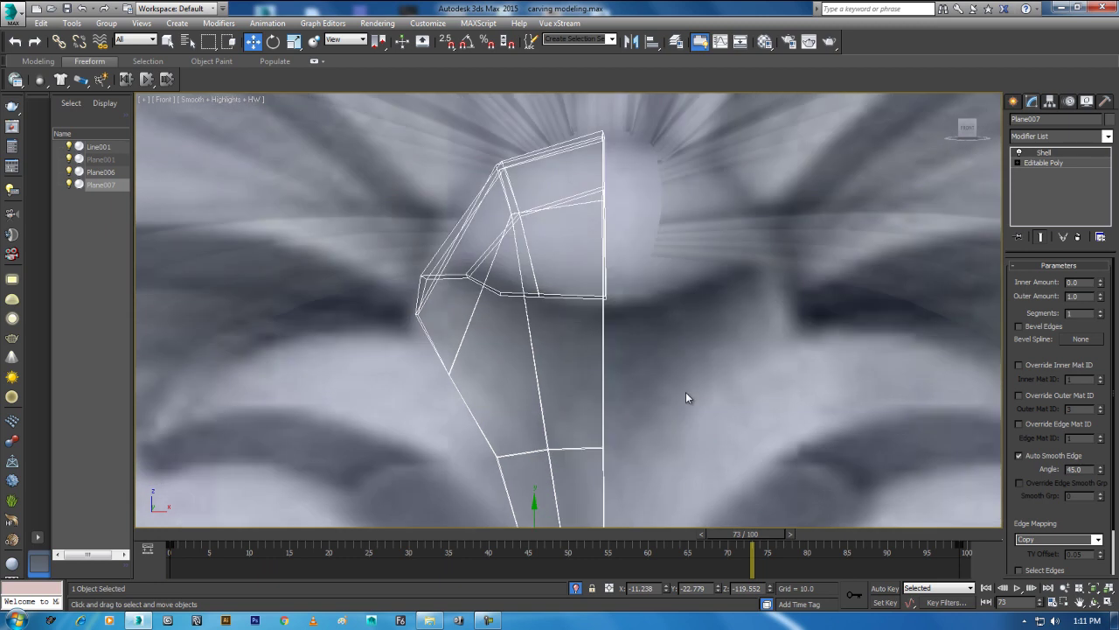
pyautogui.click(1057, 138)
pyautogui.write('shell')
pyautogui.press('Return')
# Step: Undo the duplicate step and add a Symmetry modifier to the strip
pyautogui.hotkey('ctrl', 'z')
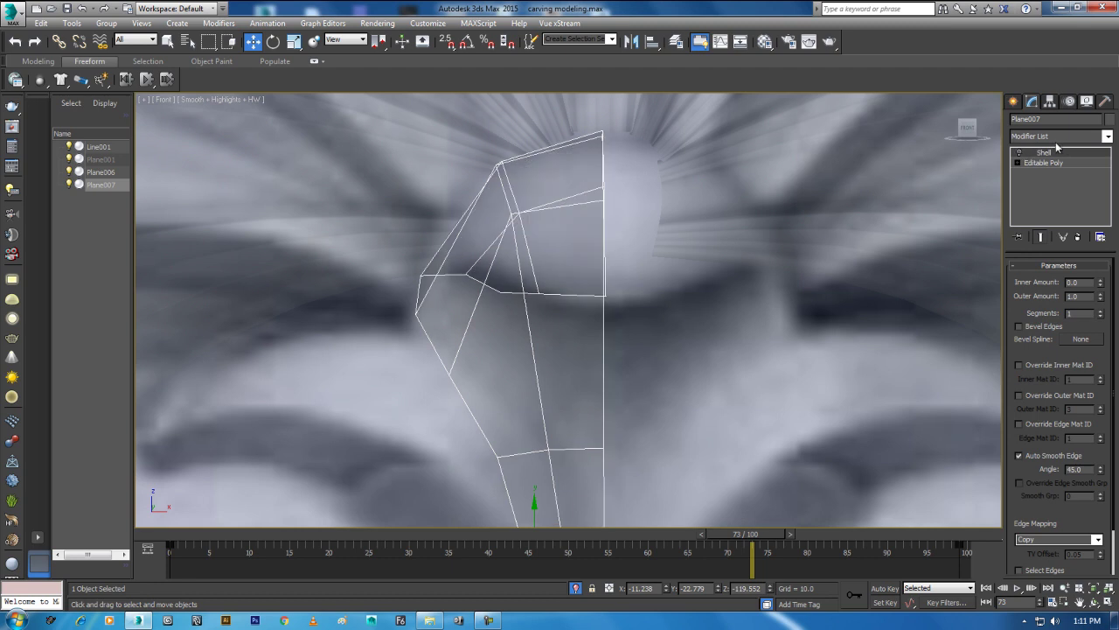
pyautogui.click(1059, 136)
pyautogui.write('sym')
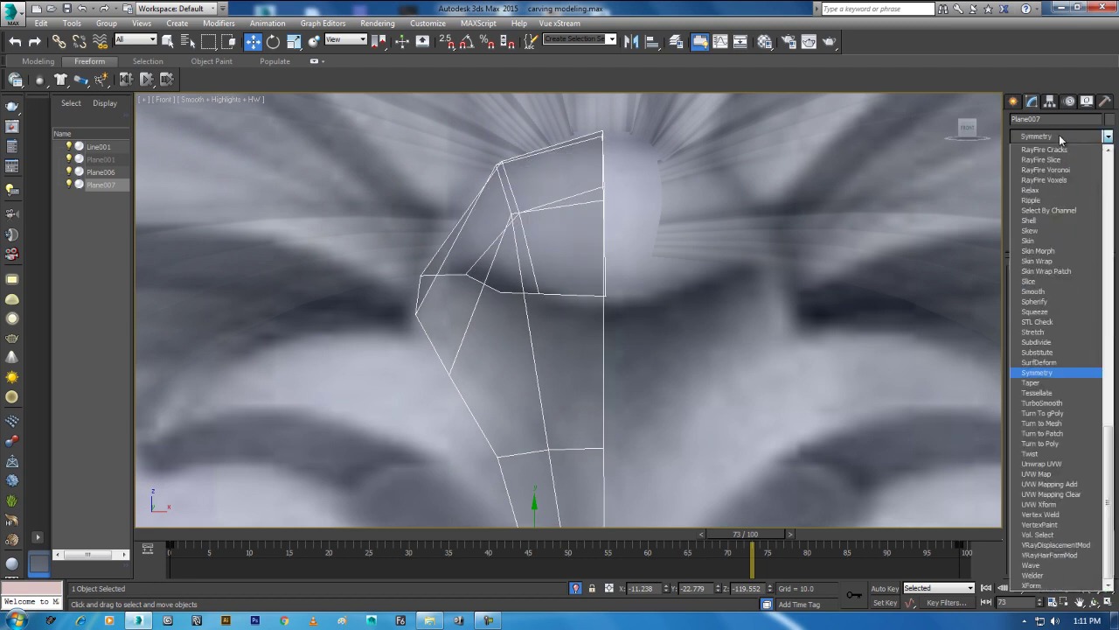
pyautogui.click(1053, 370)
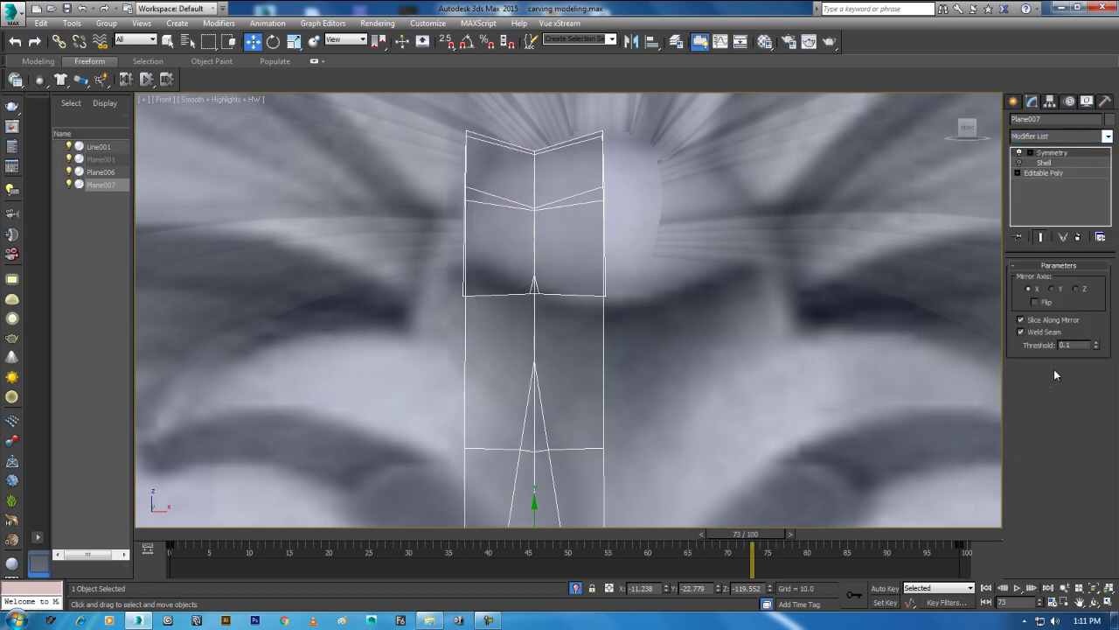
# Step: Move the Symmetry mirror plane to recentre the strip and flip it on X
pyautogui.click(1037, 156)
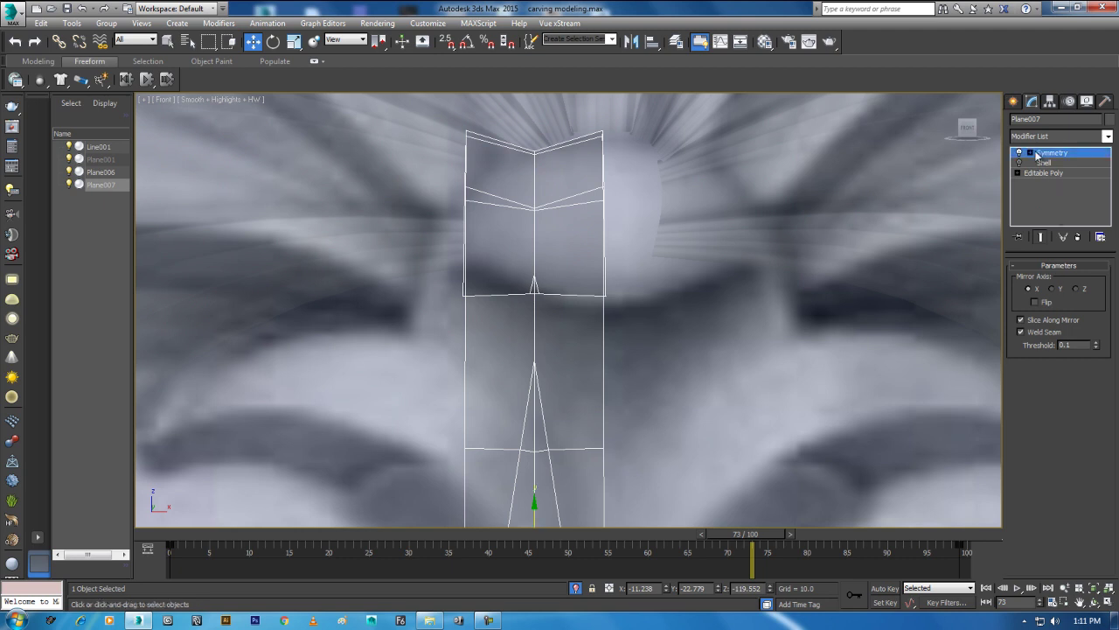
pyautogui.click(1031, 154)
pyautogui.moveTo(617, 376); pyautogui.dragTo(646, 335, button='middle')
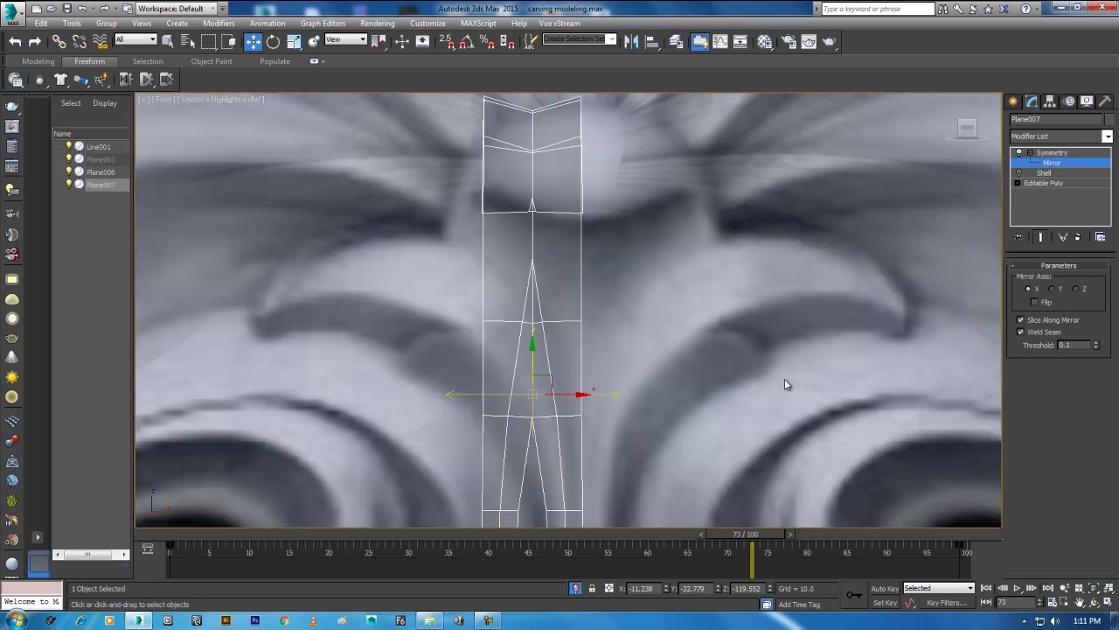
pyautogui.moveTo(540, 391)
pyautogui.mouseDown()
pyautogui.moveTo(528, 395)
pyautogui.moveTo(664, 393)
pyautogui.moveTo(629, 397)
pyautogui.mouseUp()
pyautogui.click(1036, 302)
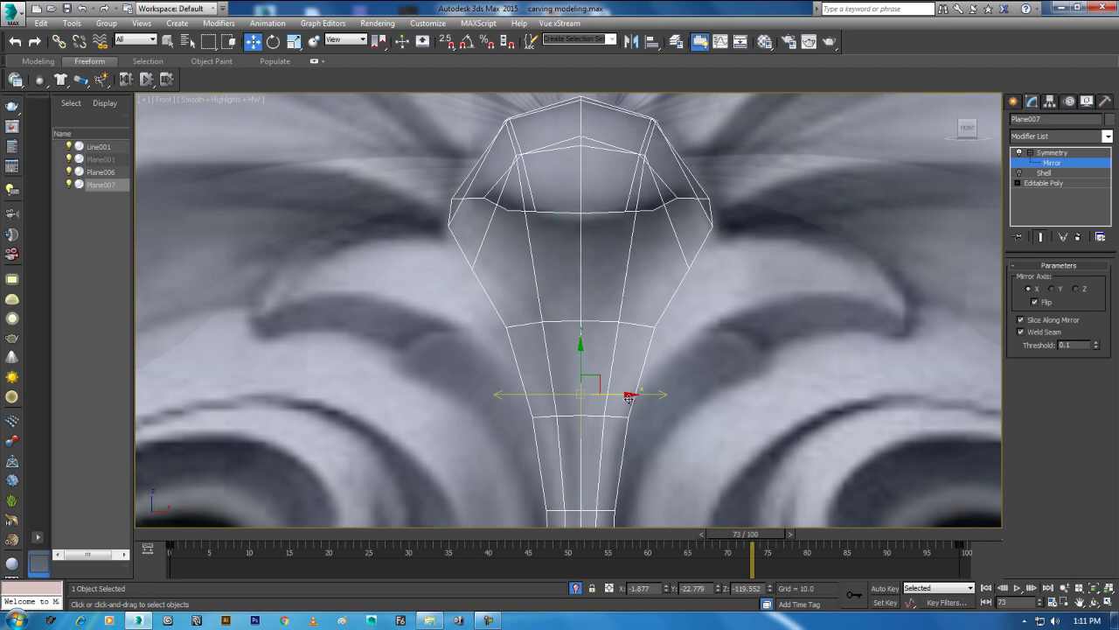
# Step: With Show End Result on, nudge a vertex on the head's left shoulder slightly upward
pyautogui.click(1025, 184)
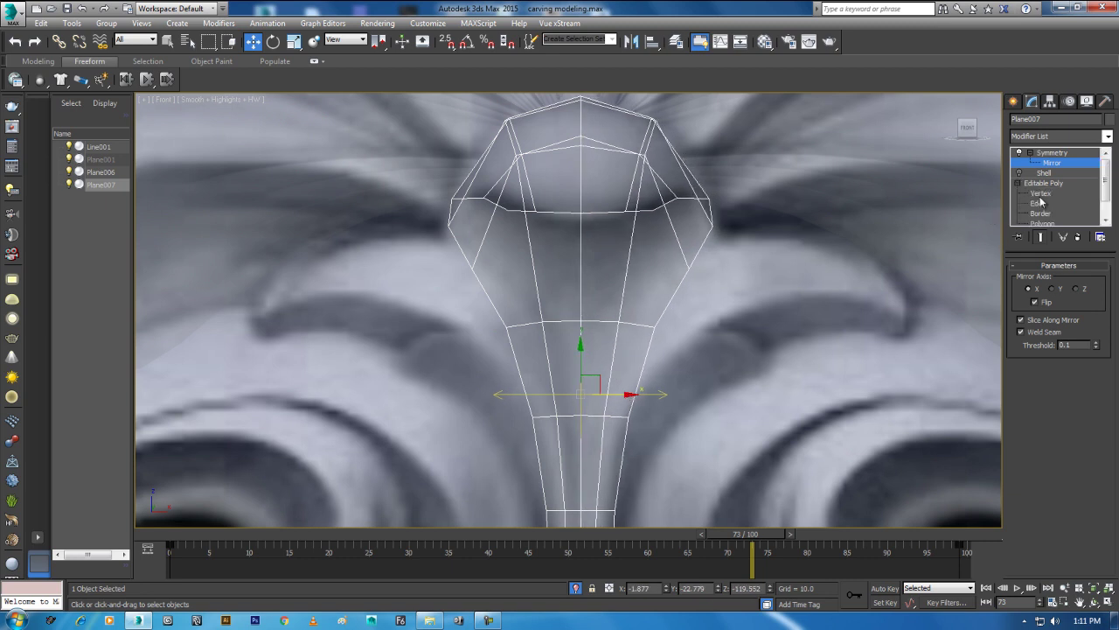
pyautogui.press('1')
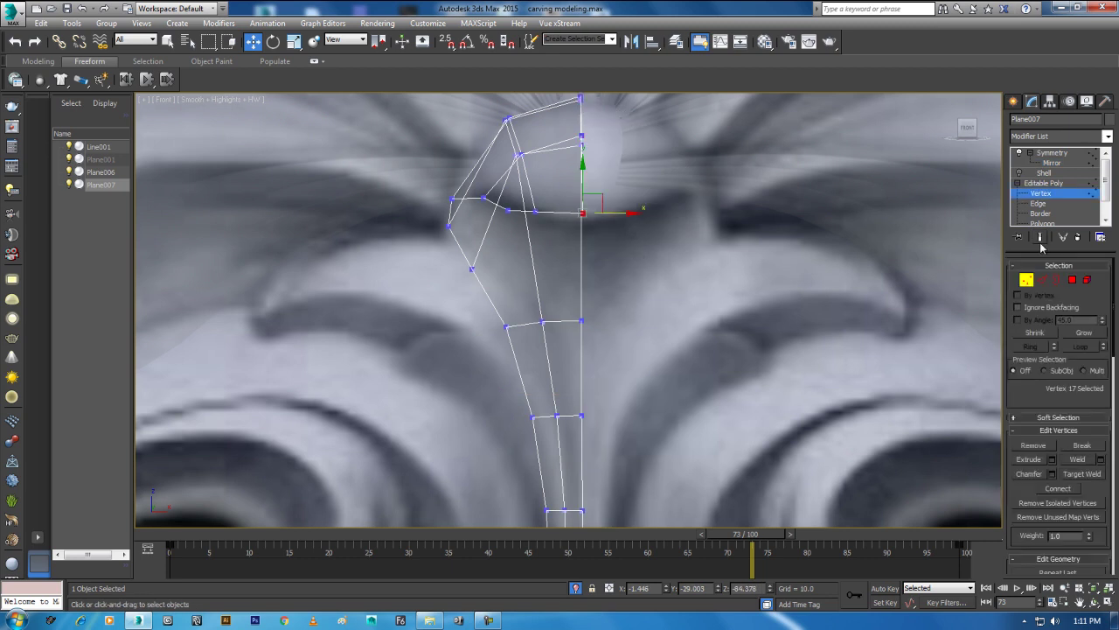
pyautogui.click(1041, 246)
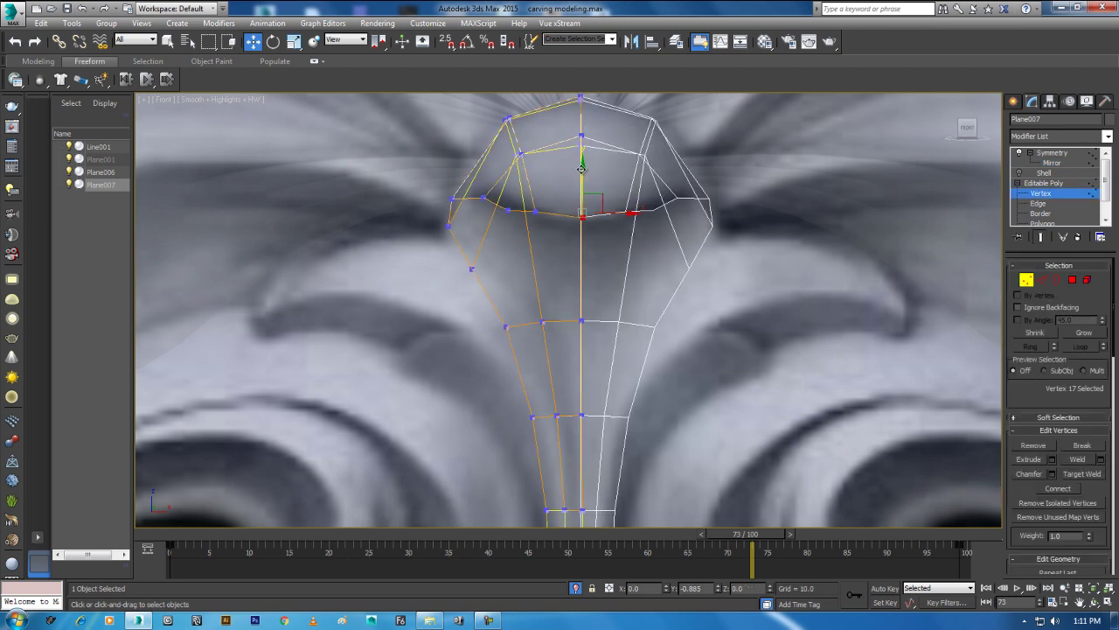
pyautogui.click(508, 206)
pyautogui.moveTo(507, 179); pyautogui.dragTo(506, 176)
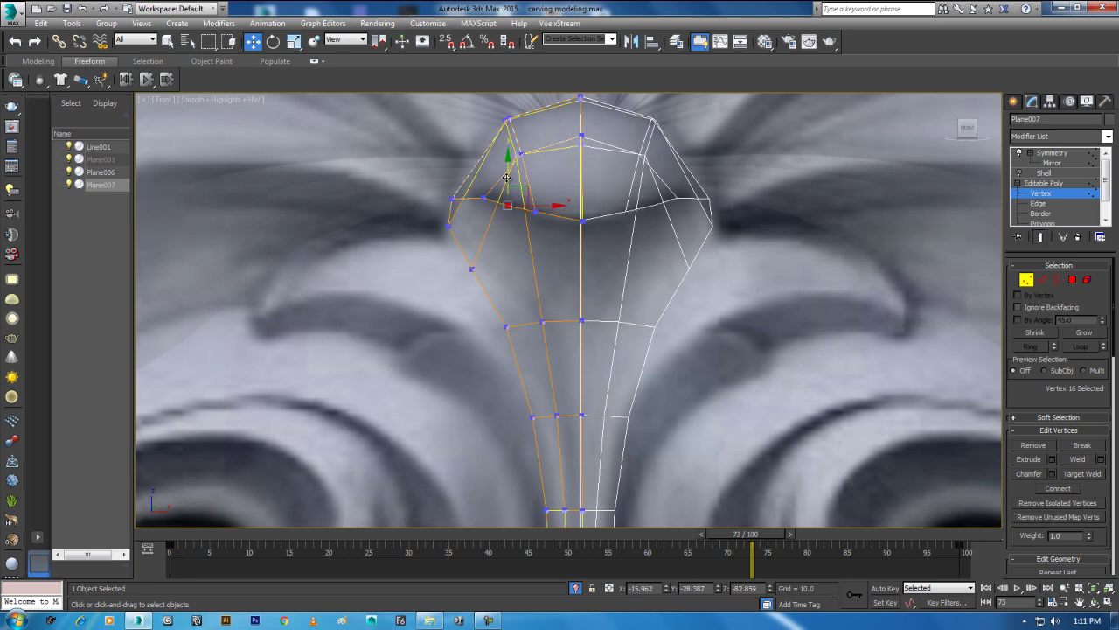
# Step: Return to the top level and display the Shell settings (Inner 0.0, Outer 1.0)
pyautogui.scroll(-2, 591, 316)
pyautogui.scroll(-3, 604, 319)
pyautogui.scroll(-3, 607, 320)
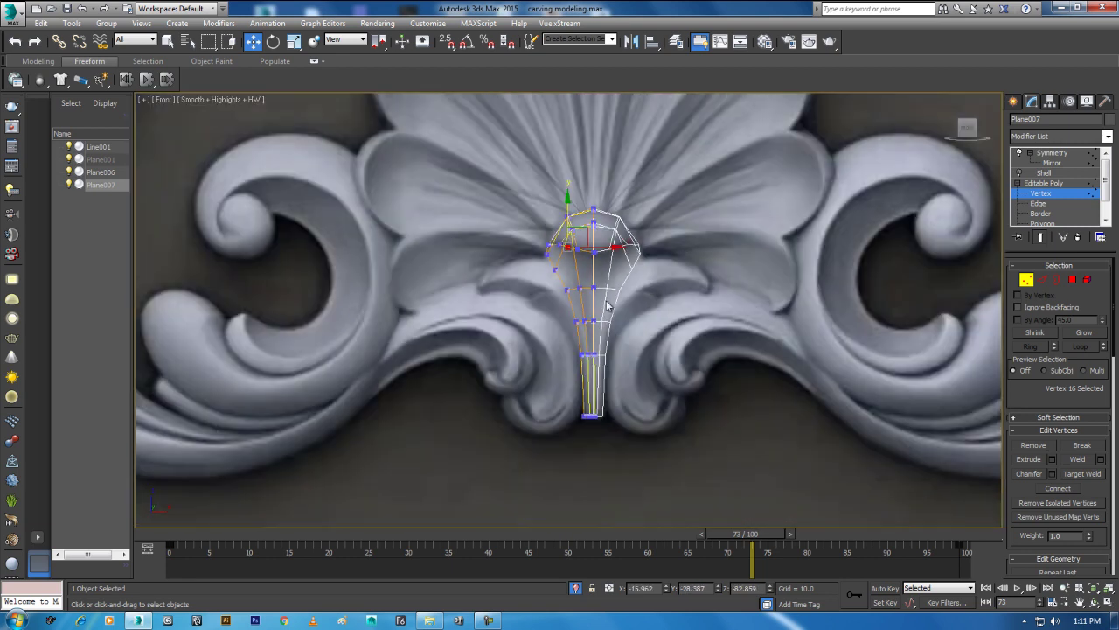
pyautogui.rightClick(596, 274)
pyautogui.click(574, 260)
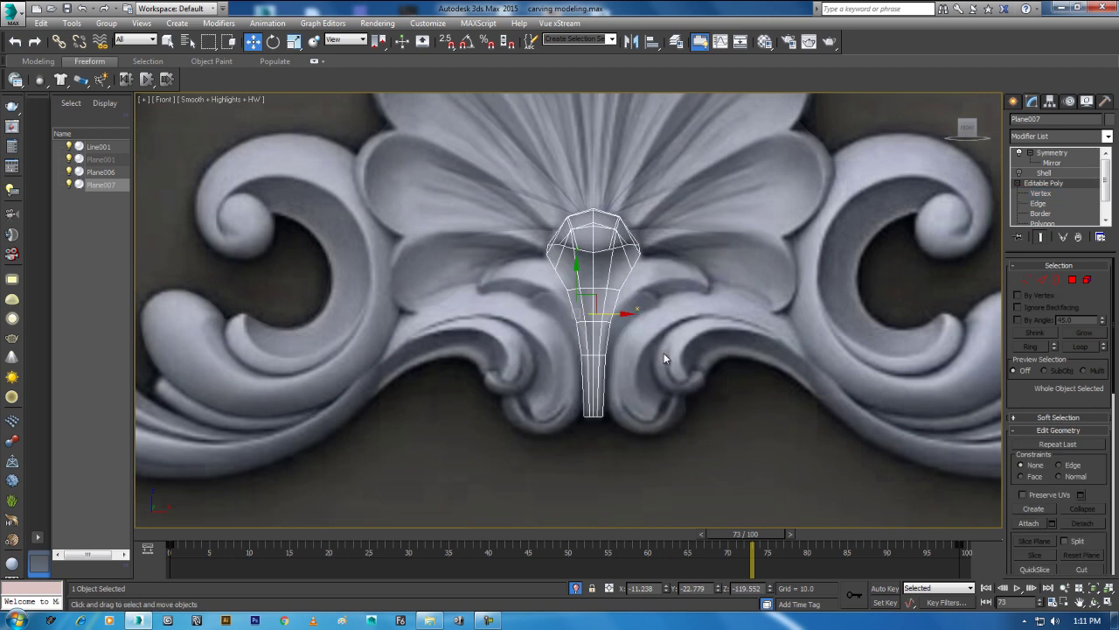
pyautogui.moveTo(663, 353); pyautogui.dragTo(669, 401, button='middle')
pyautogui.click(1044, 174)
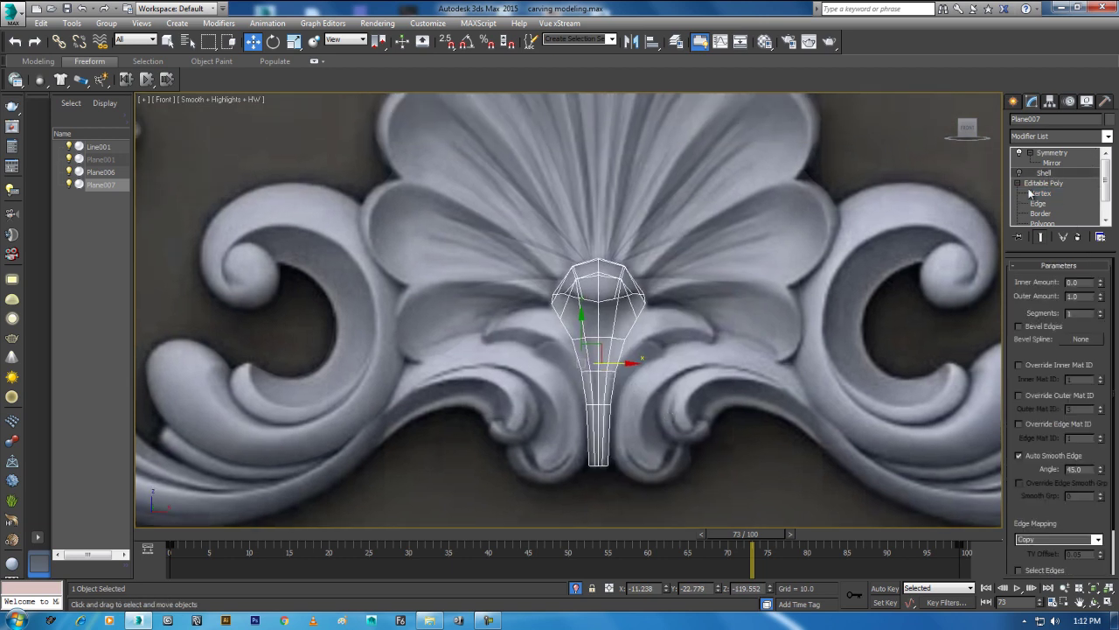
# Step: Inspect the head piece beside the fan from a maximized, orbited Perspective view at frame 0
pyautogui.click(1020, 172)
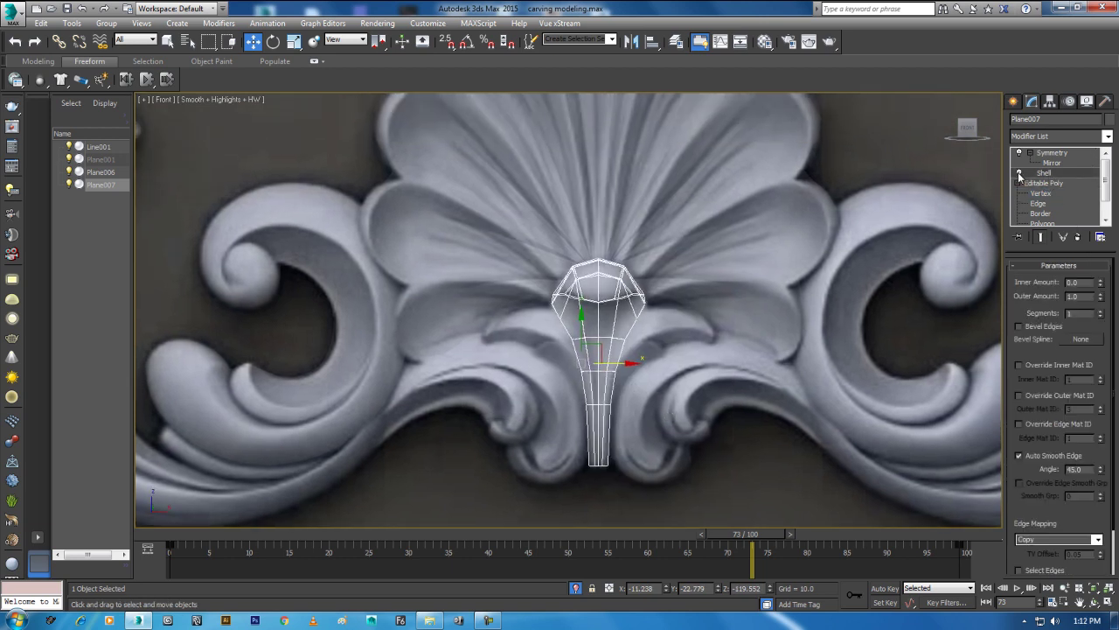
pyautogui.scroll(2, 685, 379)
pyautogui.hotkey('alt', 'w')
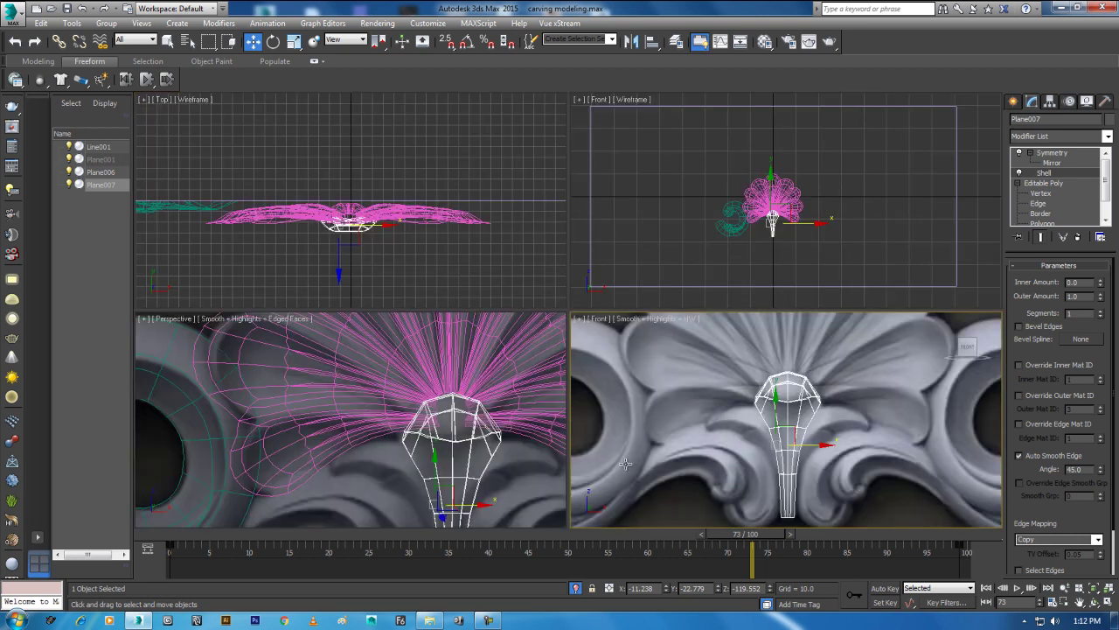
pyautogui.moveTo(494, 459); pyautogui.dragTo(398, 444, button='middle')
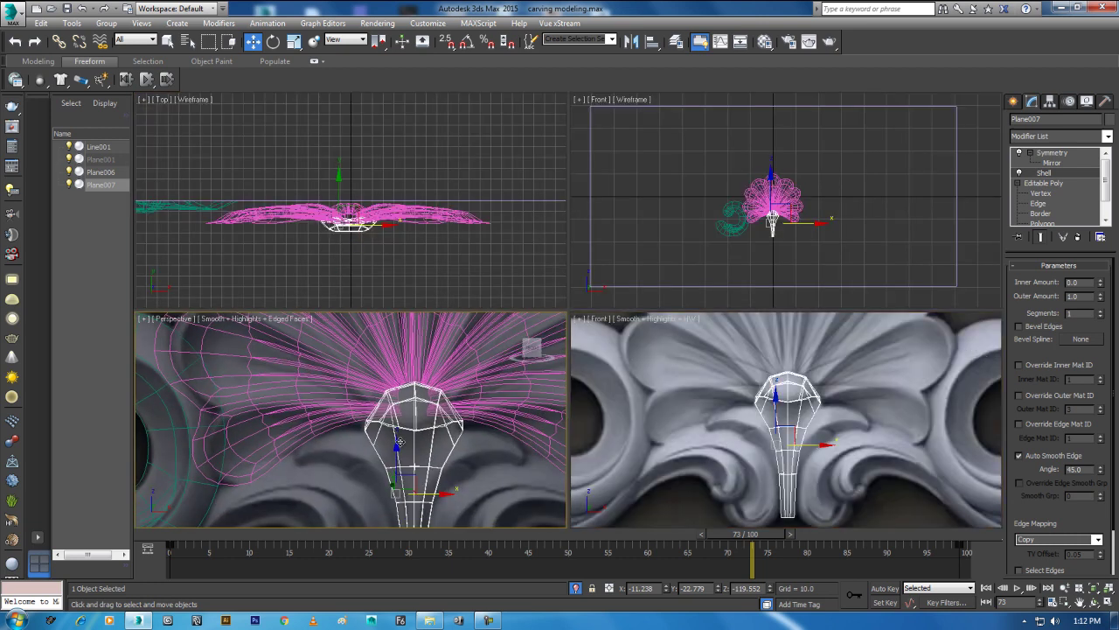
pyautogui.hotkey('alt', 'w')
pyautogui.keyDown('alt'); pyautogui.moveTo(614, 434); pyautogui.dragTo(837, 344, button='middle'); pyautogui.keyUp('alt')
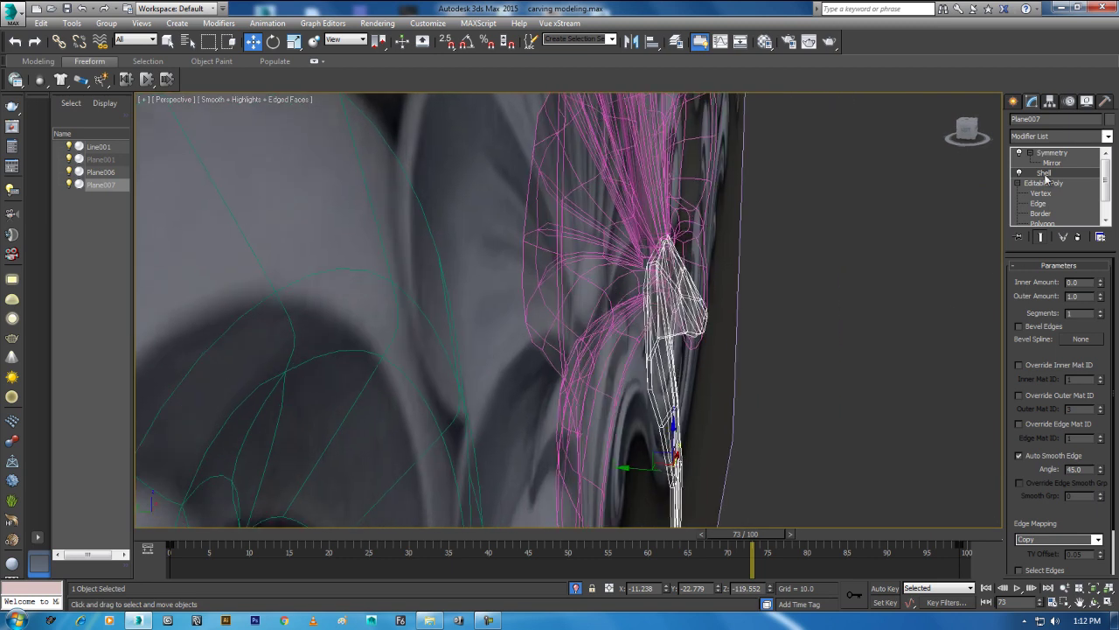
pyautogui.moveTo(306, 531); pyautogui.dragTo(172, 534)
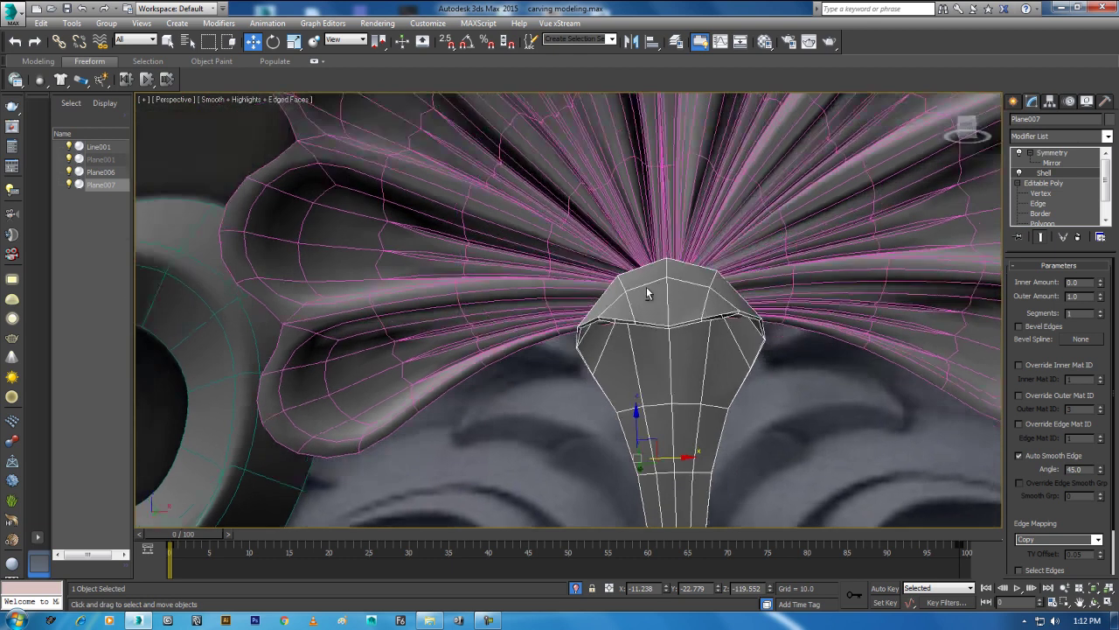
pyautogui.keyDown('alt'); pyautogui.moveTo(647, 293); pyautogui.dragTo(681, 320, button='middle'); pyautogui.keyUp('alt')
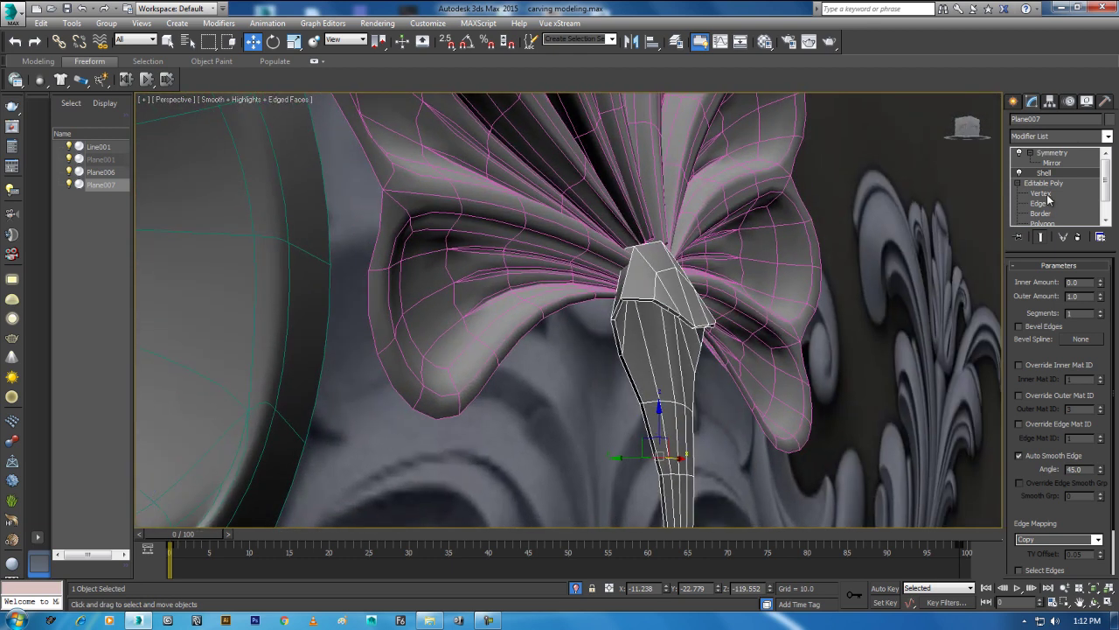
pyautogui.keyDown('alt'); pyautogui.moveTo(745, 319); pyautogui.dragTo(762, 340, button='middle'); pyautogui.keyUp('alt')
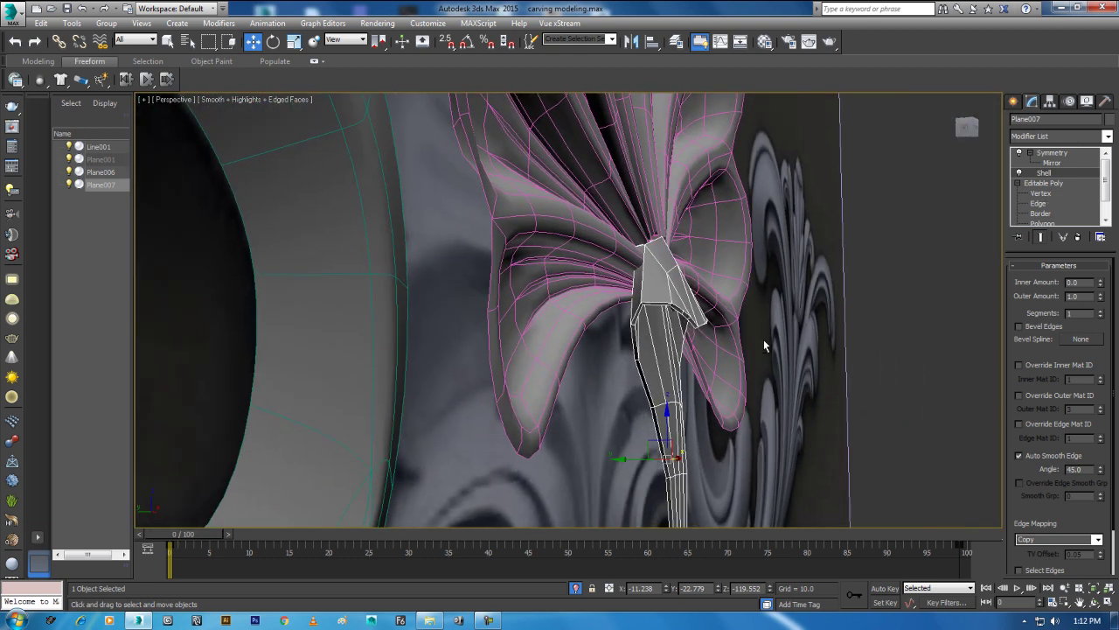
# Step: Return to four views, set the lower-left viewport to Left, and select the Editable Poly base
pyautogui.hotkey('alt', 'w')
pyautogui.keyDown('alt'); pyautogui.moveTo(418, 410); pyautogui.dragTo(404, 393, button='middle'); pyautogui.keyUp('alt')
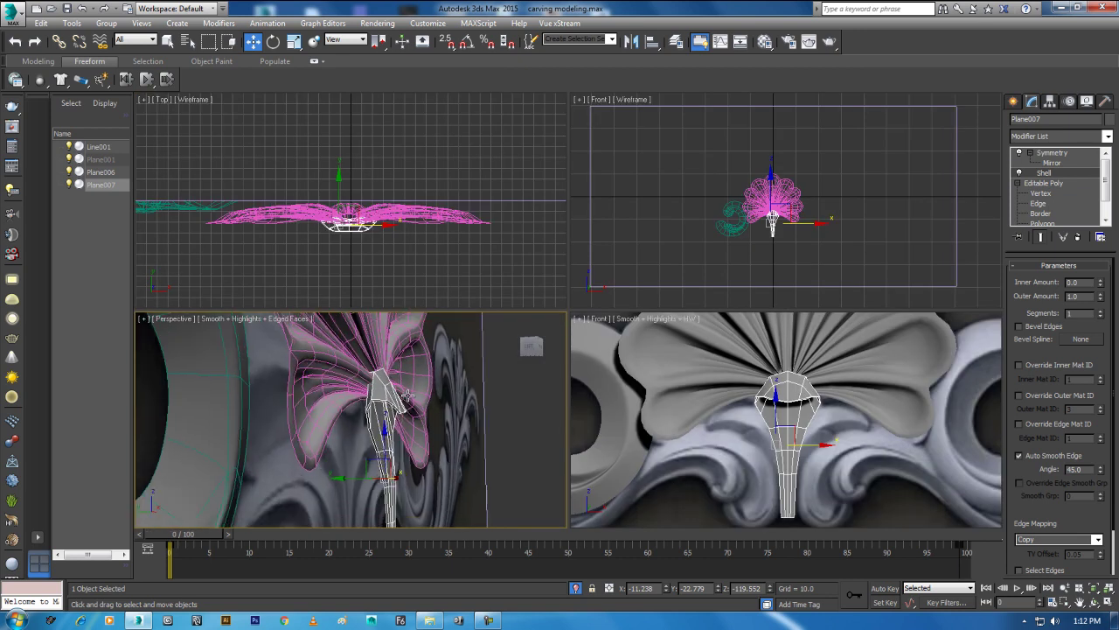
pyautogui.press('l')
pyautogui.scroll(1, 435, 405)
pyautogui.scroll(2, 430, 387)
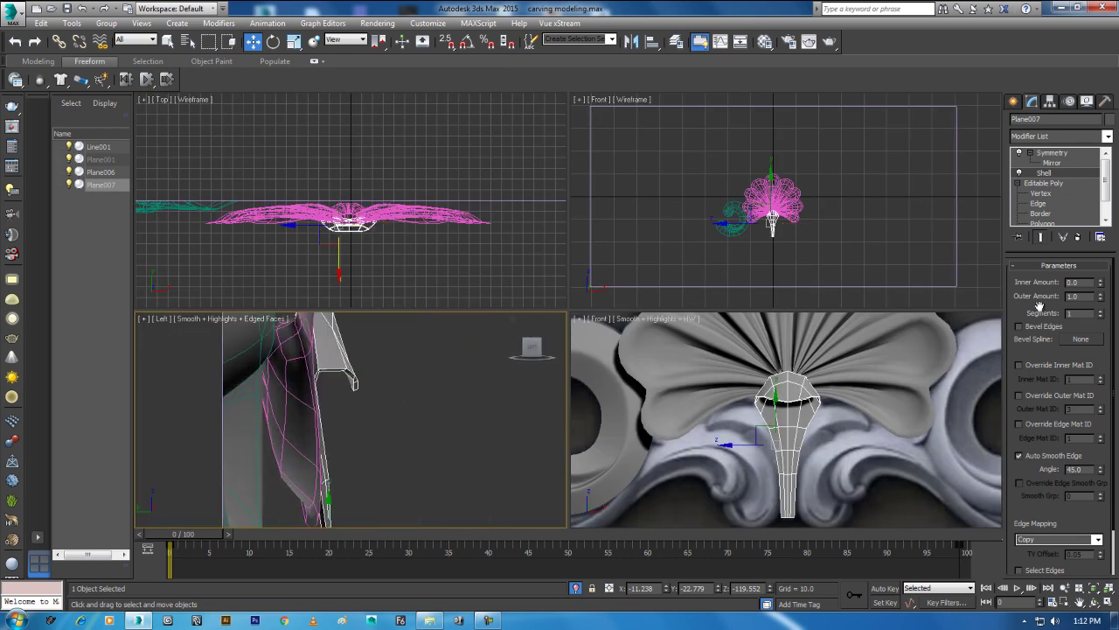
pyautogui.click(1040, 185)
# Step: Conform the head piece onto the carving in the Left view with the Freeform Conform brush
pyautogui.click(84, 62)
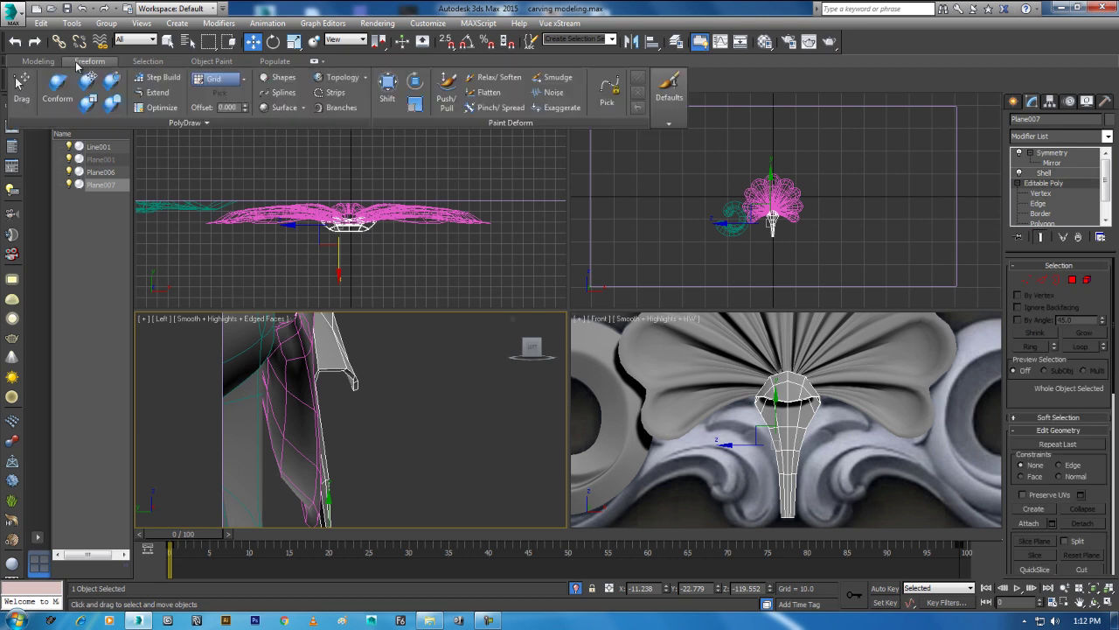
pyautogui.click(87, 82)
pyautogui.moveTo(335, 388); pyautogui.dragTo(347, 322)
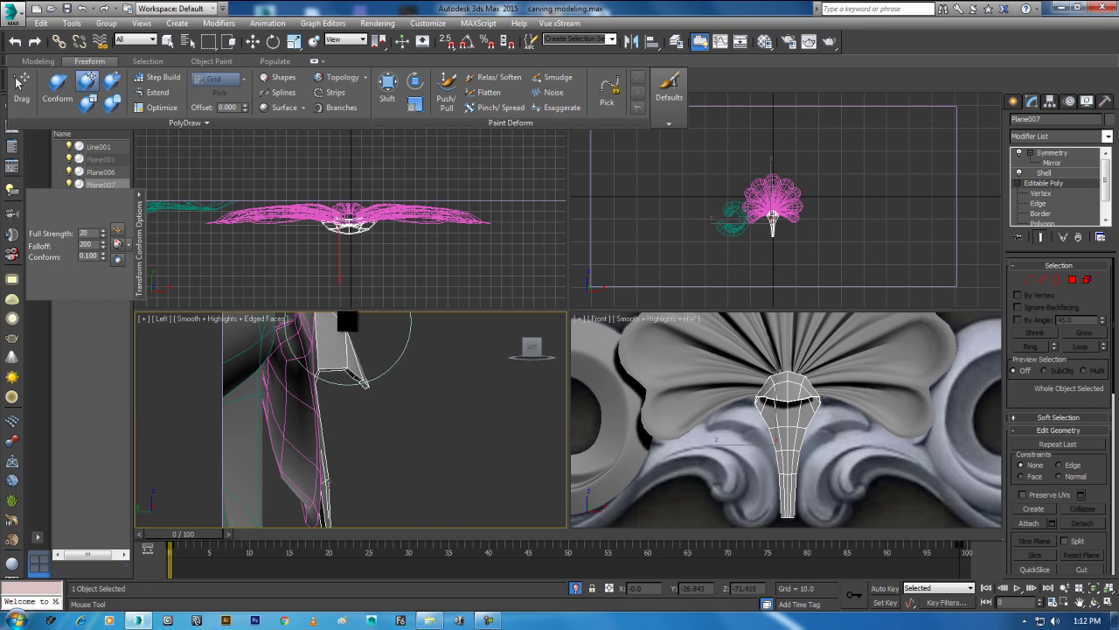
pyautogui.moveTo(402, 349); pyautogui.dragTo(412, 389, button='middle')
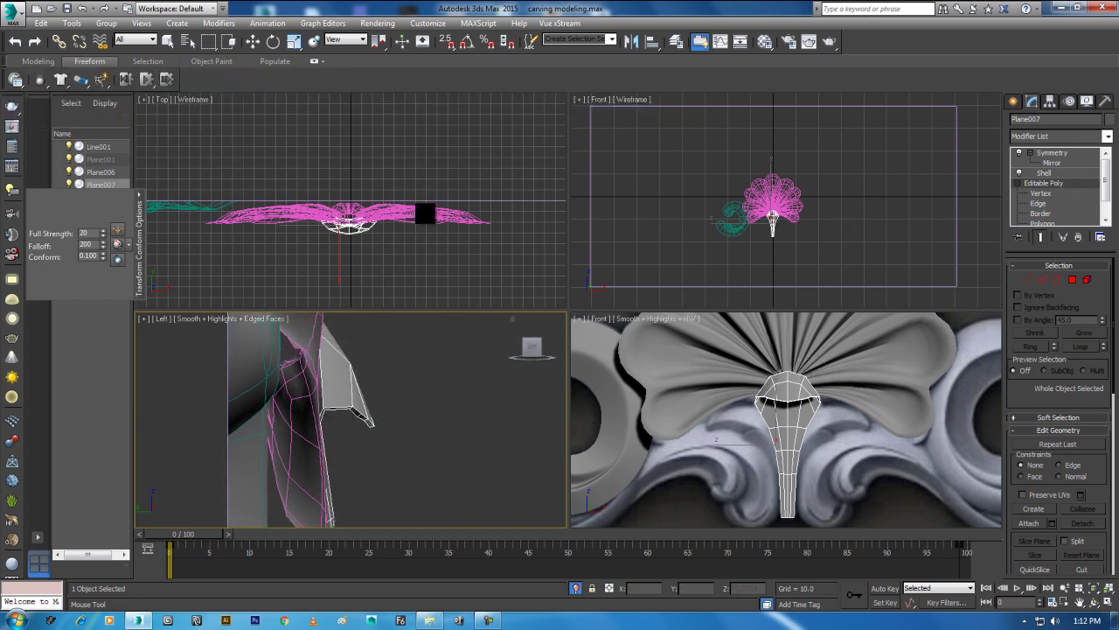
# Step: Brush the head mesh onto the carving again in the Top and Front viewports
pyautogui.scroll(3, 338, 191)
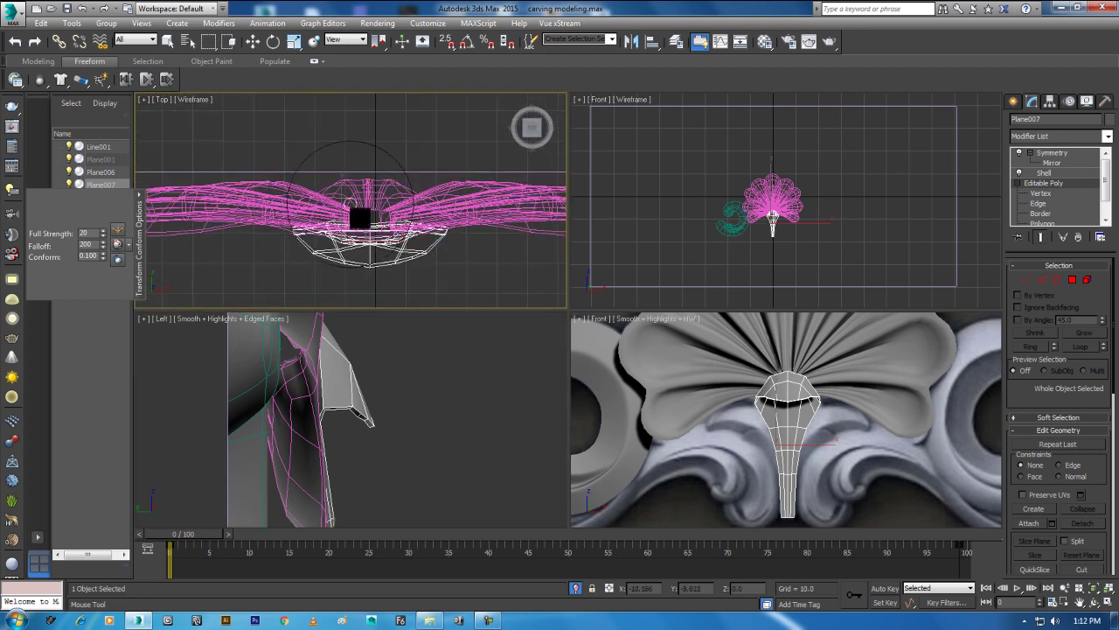
pyautogui.moveTo(375, 252); pyautogui.dragTo(372, 266)
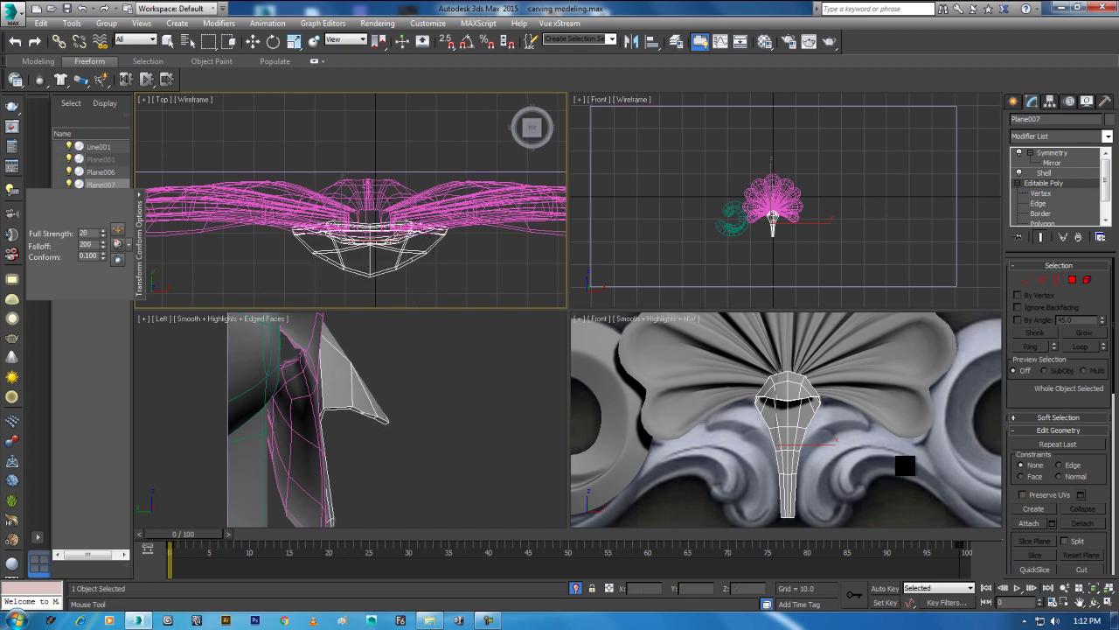
pyautogui.moveTo(823, 402); pyautogui.dragTo(783, 403, button='middle')
pyautogui.scroll(3, 783, 401)
pyautogui.scroll(3, 778, 407)
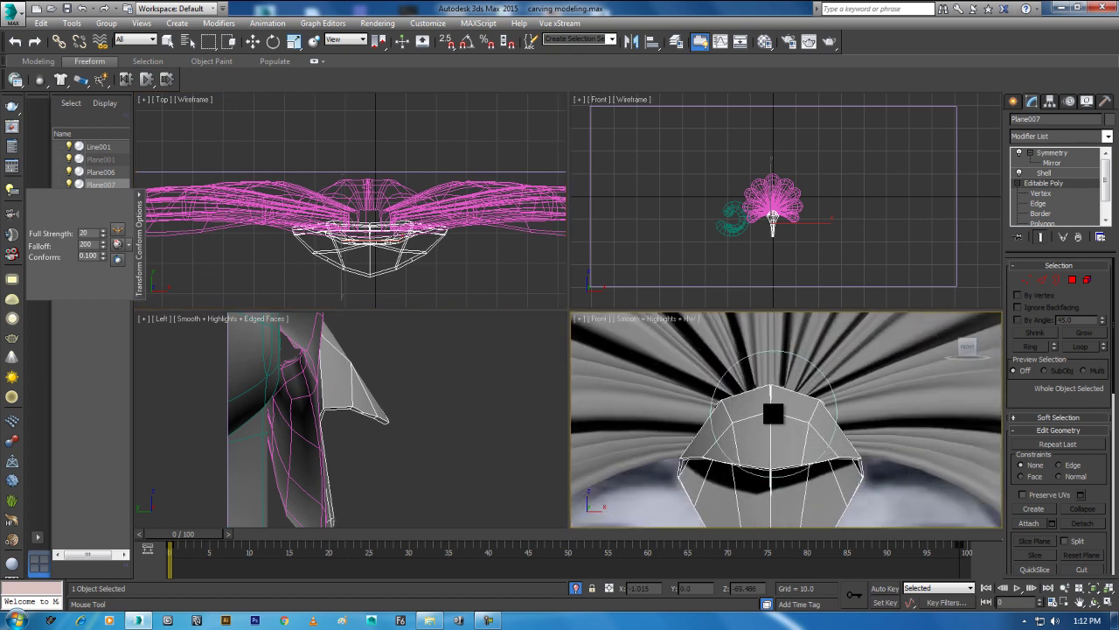
pyautogui.moveTo(773, 415); pyautogui.dragTo(777, 418)
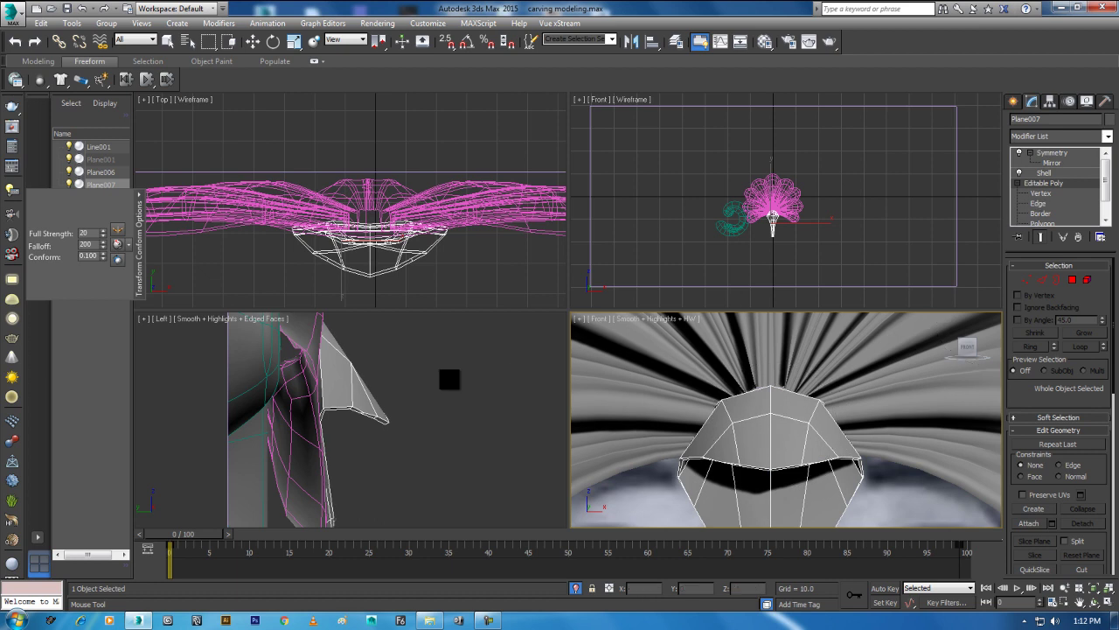
# Step: At Vertex level, select four vertices of the head's lower lip in a Perspective view
pyautogui.click(1025, 280)
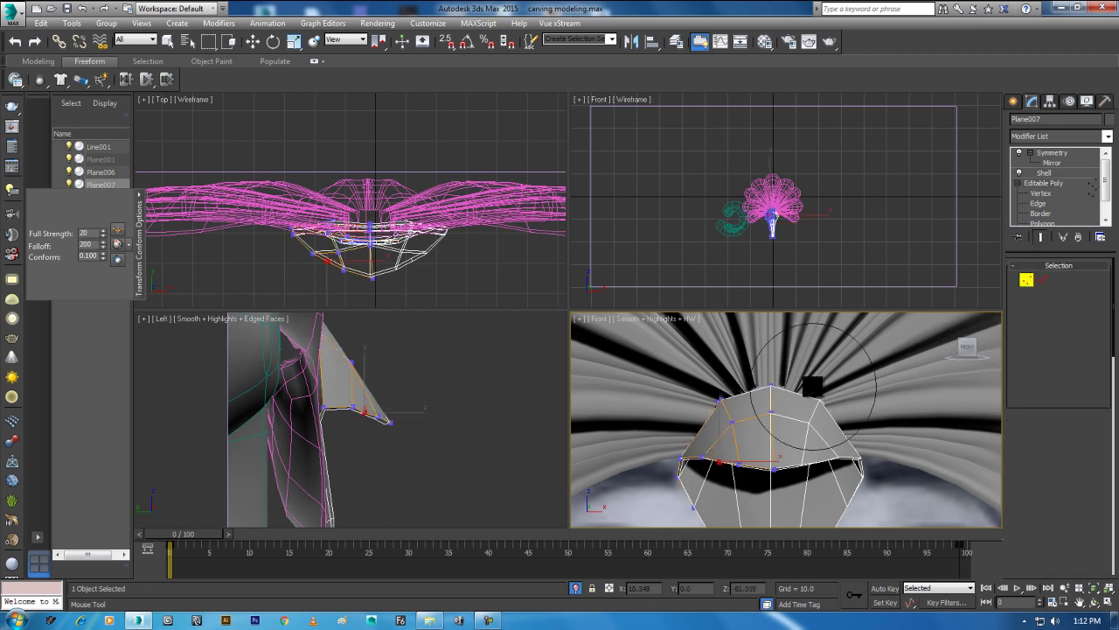
pyautogui.press('w')
pyautogui.moveTo(784, 407); pyautogui.dragTo(761, 422)
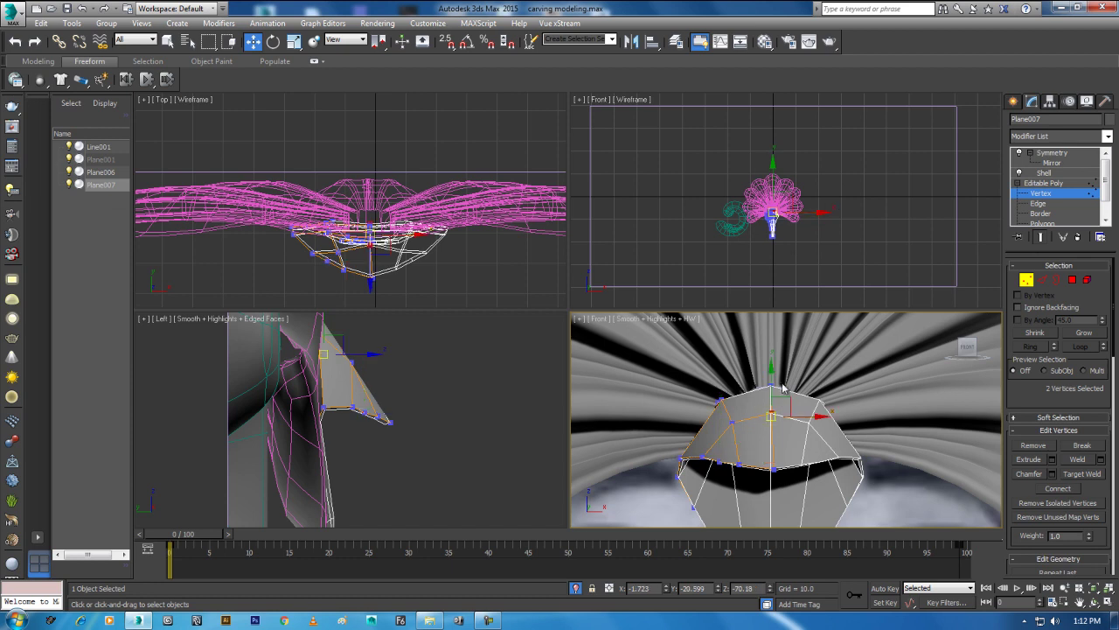
pyautogui.moveTo(729, 254); pyautogui.dragTo(731, 273, button='middle')
pyautogui.press('p')
pyautogui.scroll(5, 754, 266)
pyautogui.moveTo(803, 265)
pyautogui.keyDown('alt'); pyautogui.mouseDown(button='middle')
pyautogui.moveTo(820, 231)
pyautogui.moveTo(801, 101)
pyautogui.moveTo(811, 99)
pyautogui.mouseUp(button='middle'); pyautogui.keyUp('alt')
pyautogui.click(767, 199)
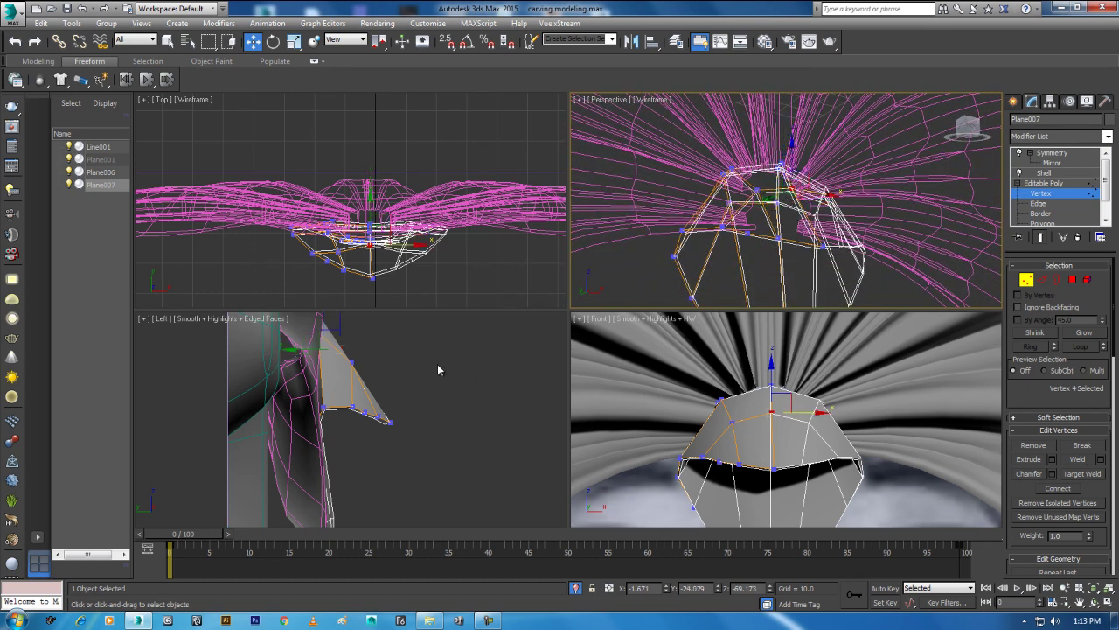
# Step: Move the lip vertices outward and up in the Left view, then return to top level on Shell
pyautogui.moveTo(468, 375); pyautogui.dragTo(413, 382, button='middle')
pyautogui.moveTo(373, 356); pyautogui.dragTo(398, 361)
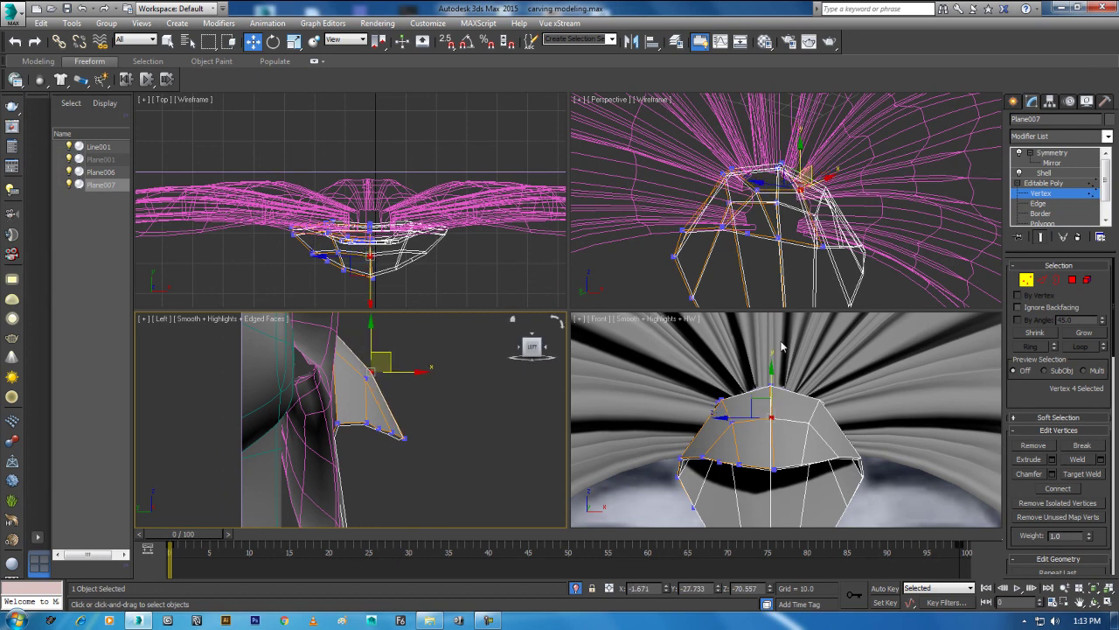
pyautogui.rightClick(843, 245)
pyautogui.rightClick(807, 200)
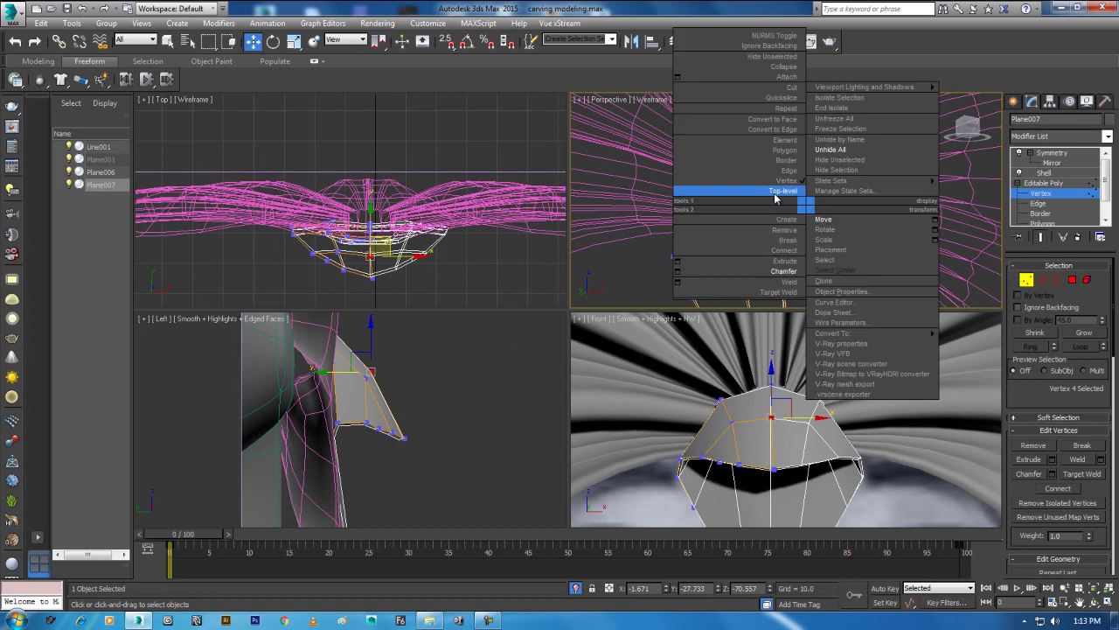
pyautogui.click(774, 193)
pyautogui.click(1055, 174)
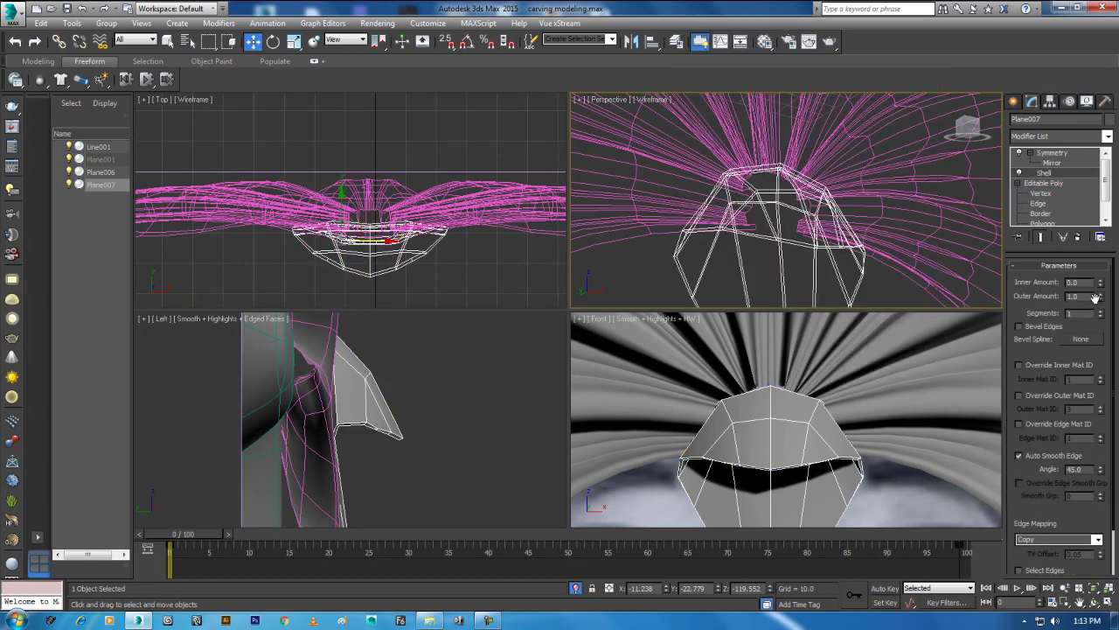
# Step: Add a MeshSmooth modifier and drag it to the top of the stack above Symmetry
pyautogui.click(1053, 138)
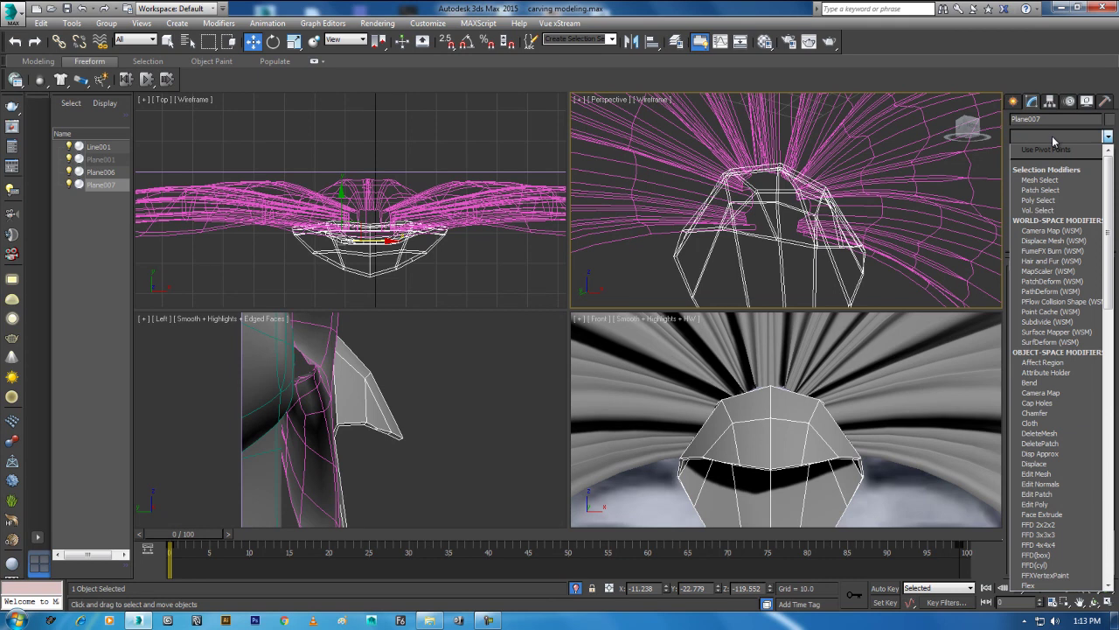
pyautogui.scroll(-5, 1052, 135)
pyautogui.scroll(-8, 1052, 135)
pyautogui.scroll(-6, 1052, 136)
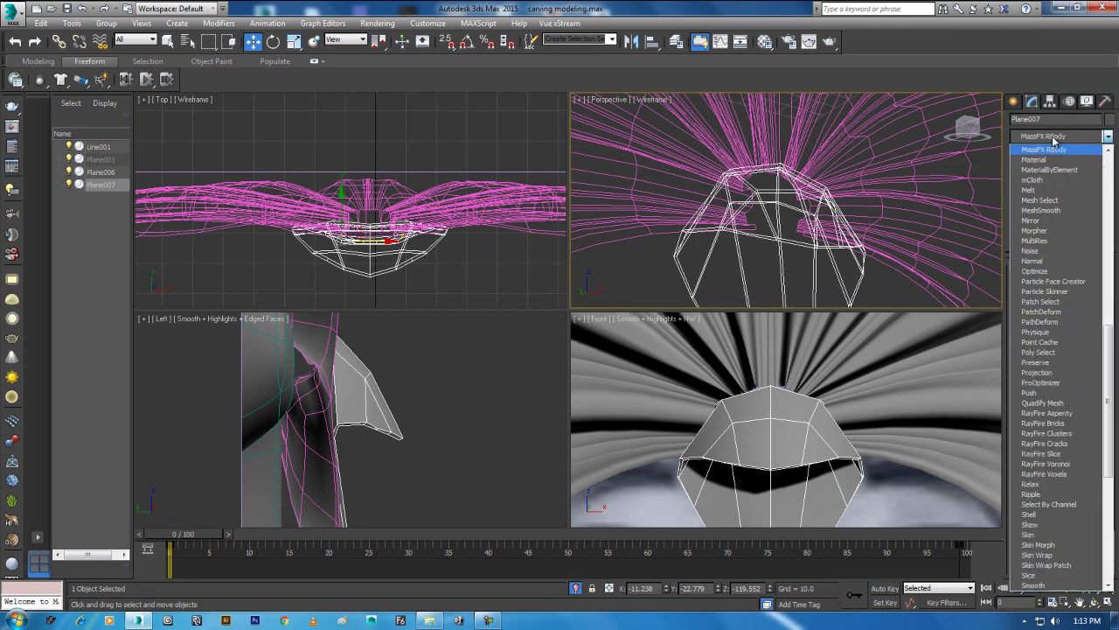
pyautogui.click(1048, 210)
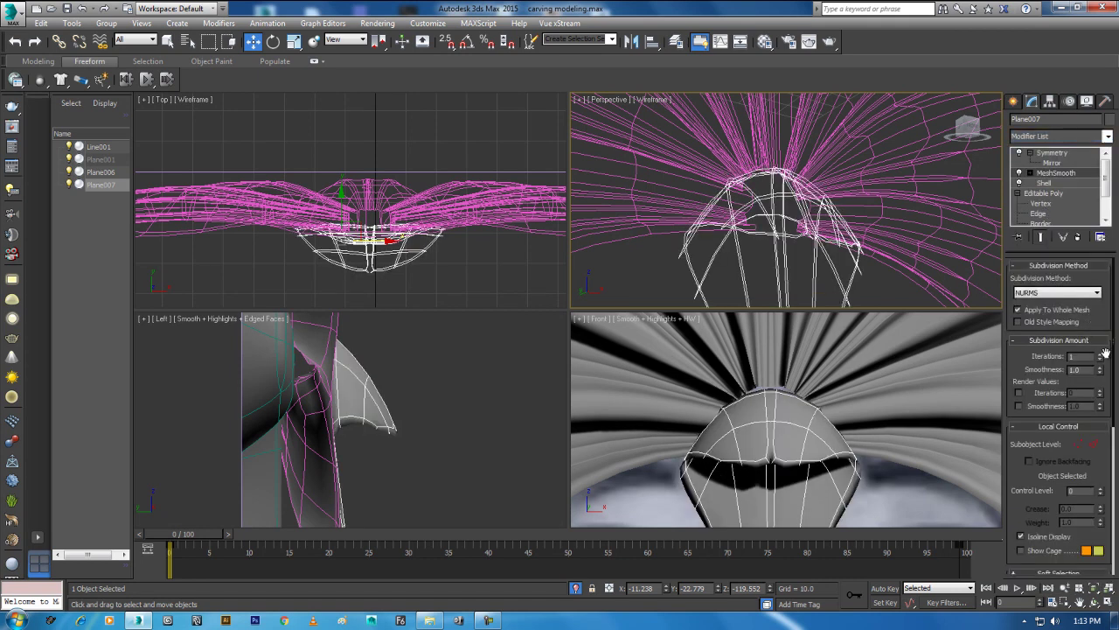
pyautogui.moveTo(1077, 173); pyautogui.dragTo(1063, 154)
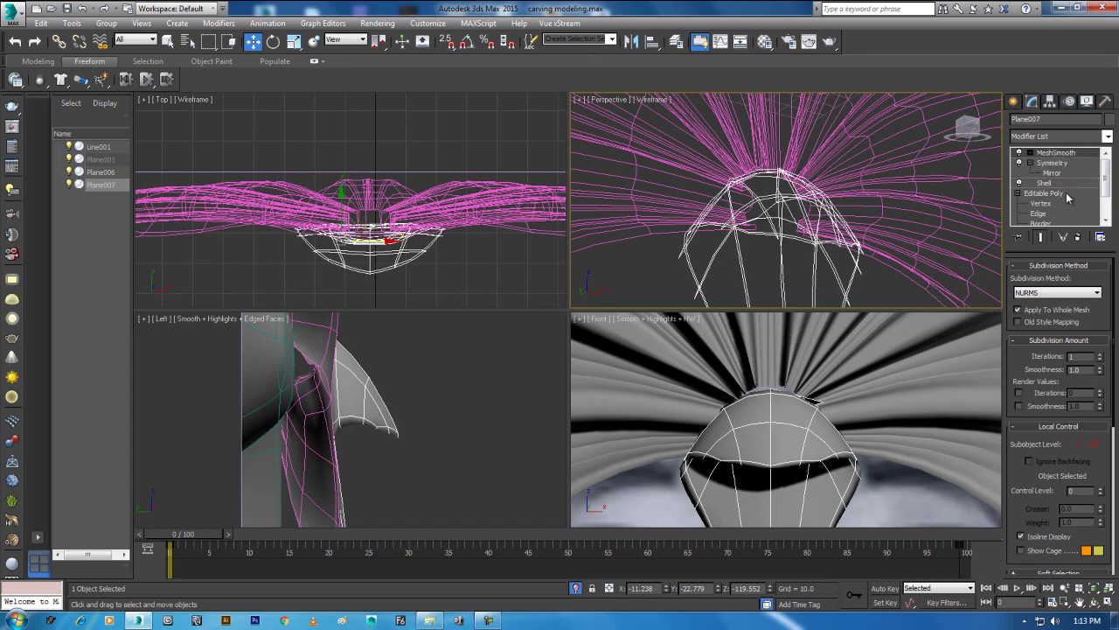
# Step: Maximize Perspective in Smooth + Highlights shading and select the Shell modifier
pyautogui.scroll(3, 799, 218)
pyautogui.hotkey('alt', 'w')
pyautogui.scroll(-3, 632, 349)
pyautogui.scroll(-2, 645, 390)
pyautogui.press('F3')
pyautogui.scroll(3, 665, 283)
pyautogui.click(1043, 183)
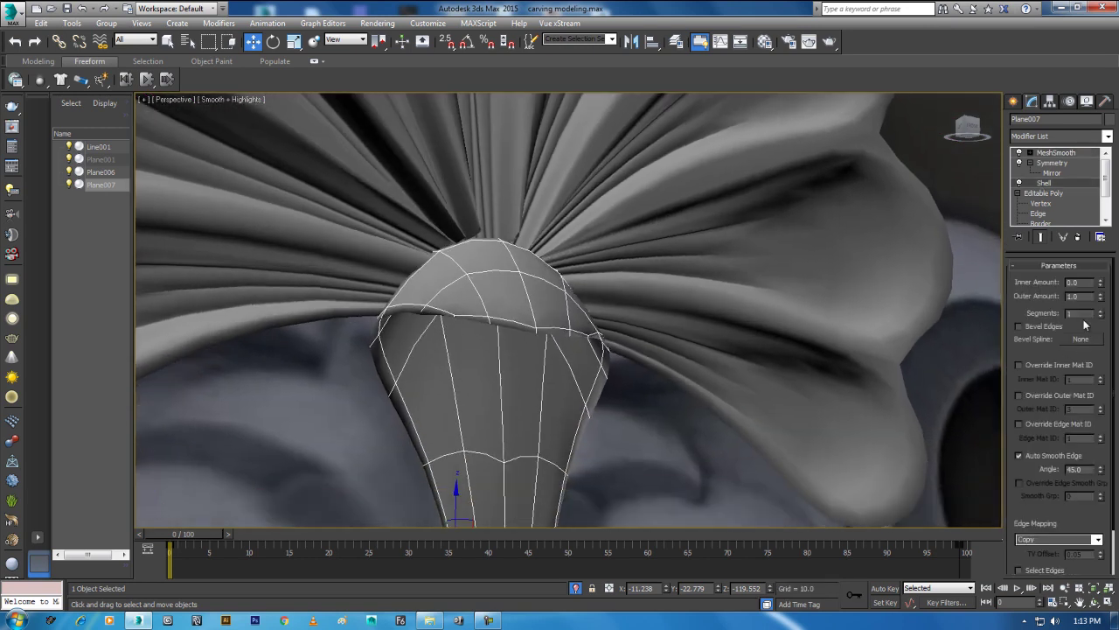
# Step: Thicken the shell outward, isolate the element, and toggle MeshSmooth to compare smooth and faceted
pyautogui.moveTo(1102, 298)
pyautogui.mouseDown()
pyautogui.moveTo(1101, 284)
pyautogui.moveTo(1100, 306)
pyautogui.mouseUp()
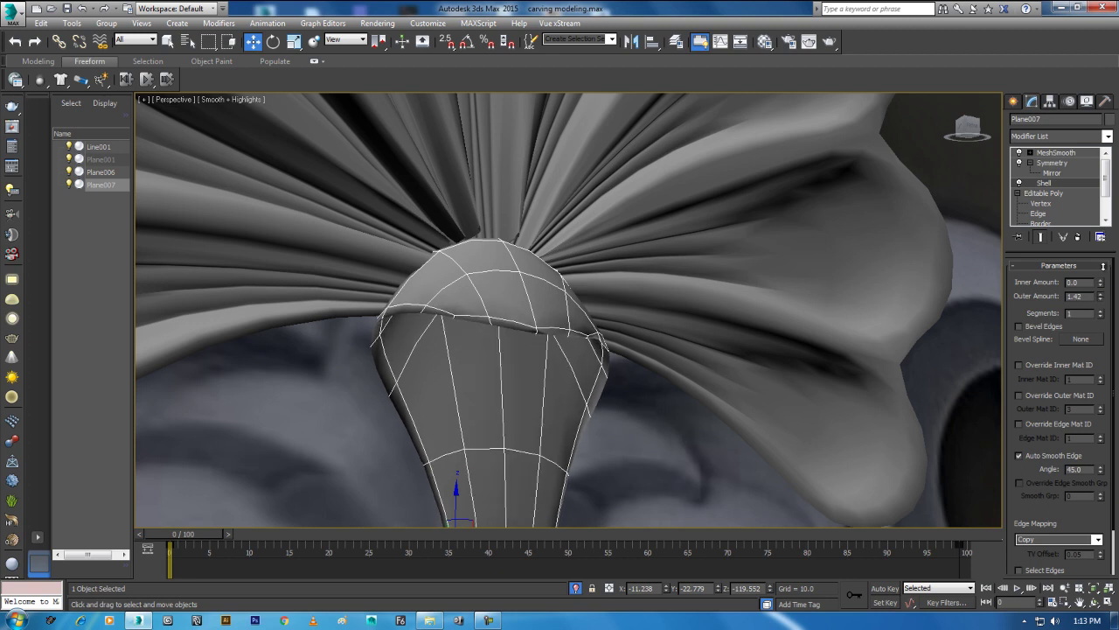
pyautogui.moveTo(664, 300)
pyautogui.keyDown('alt'); pyautogui.mouseDown(button='middle')
pyautogui.moveTo(599, 320)
pyautogui.moveTo(626, 310)
pyautogui.moveTo(616, 350)
pyautogui.mouseUp(button='middle'); pyautogui.keyUp('alt')
pyautogui.hotkey('alt', 'q')
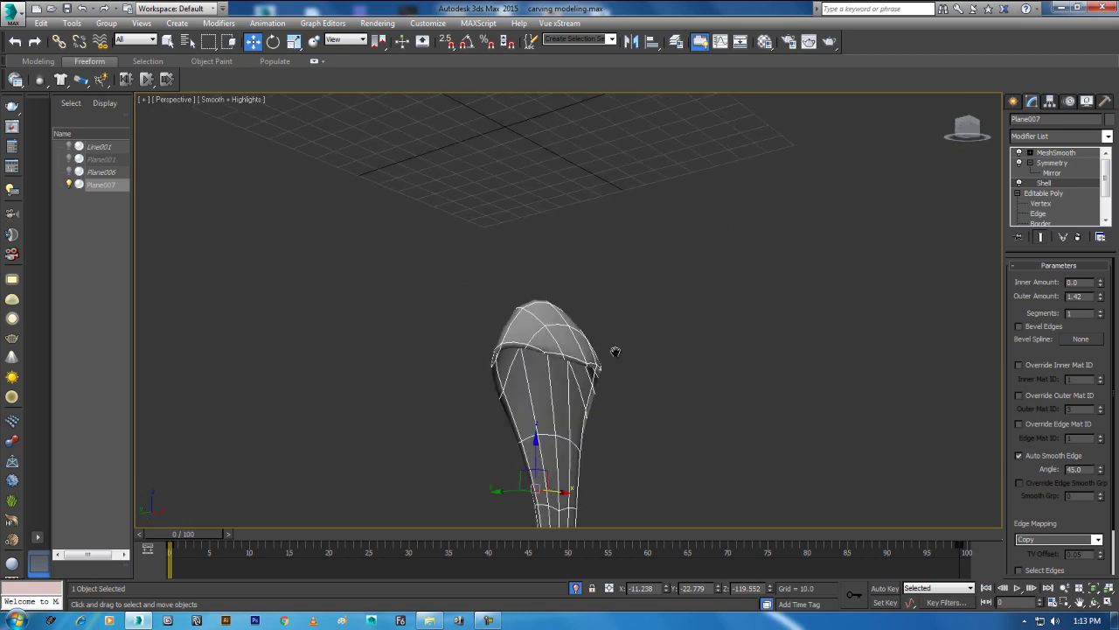
pyautogui.scroll(5, 616, 350)
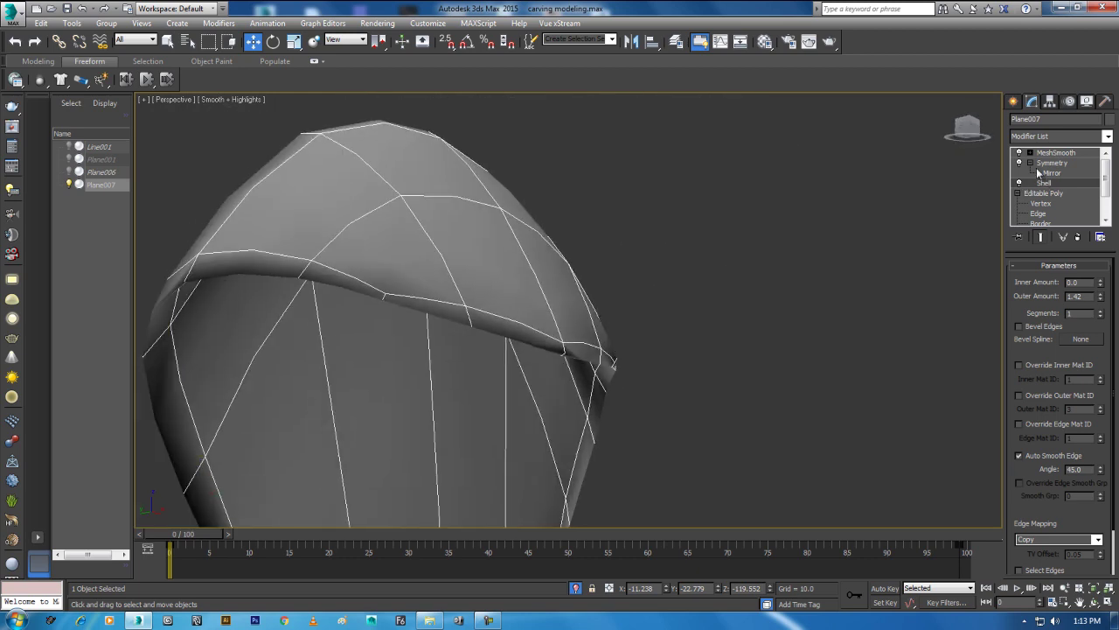
pyautogui.click(1019, 153)
pyautogui.click(1019, 153)
pyautogui.click(1019, 153)
pyautogui.click(1019, 153)
pyautogui.click(1019, 153)
pyautogui.click(1020, 153)
# Step: Try an outer thickness of 2.3, revert to 1.42, and raise Inner Amount to 1.61
pyautogui.scroll(-10, 733, 360)
pyautogui.scroll(5, 757, 355)
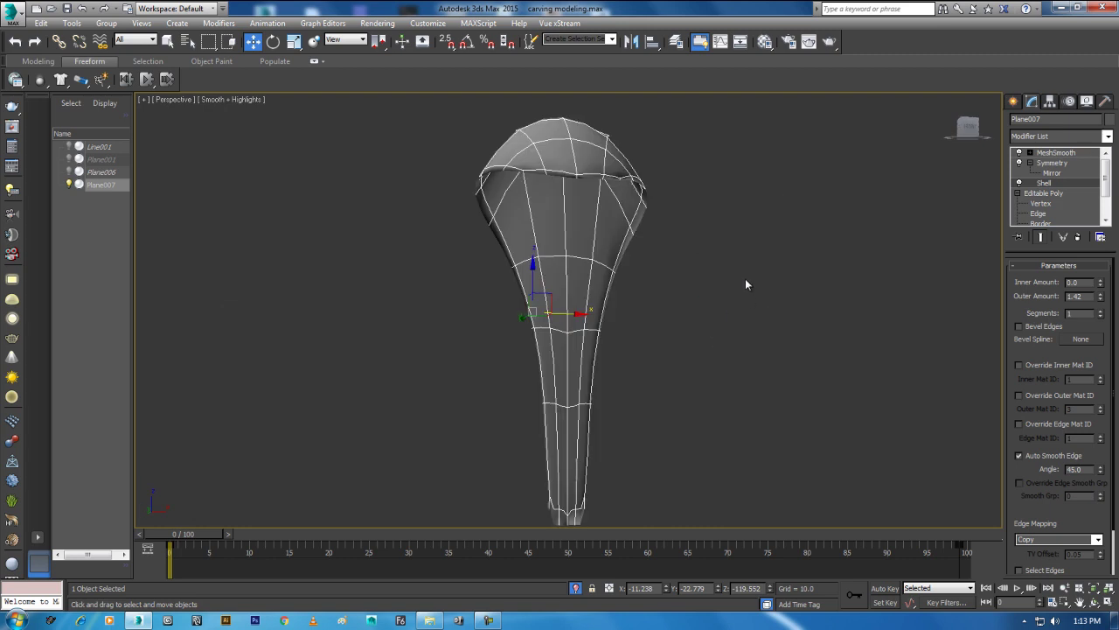
pyautogui.scroll(5, 758, 357)
pyautogui.moveTo(757, 354)
pyautogui.keyDown('alt'); pyautogui.mouseDown(button='middle')
pyautogui.moveTo(719, 335)
pyautogui.moveTo(761, 320)
pyautogui.mouseUp(button='middle'); pyautogui.keyUp('alt')
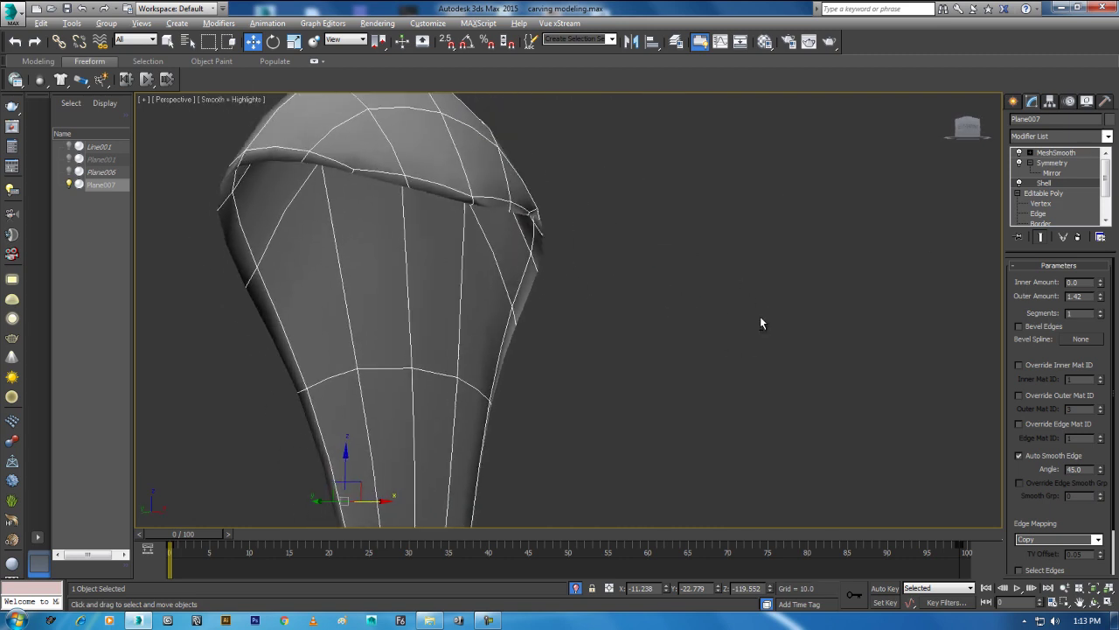
pyautogui.click(1019, 153)
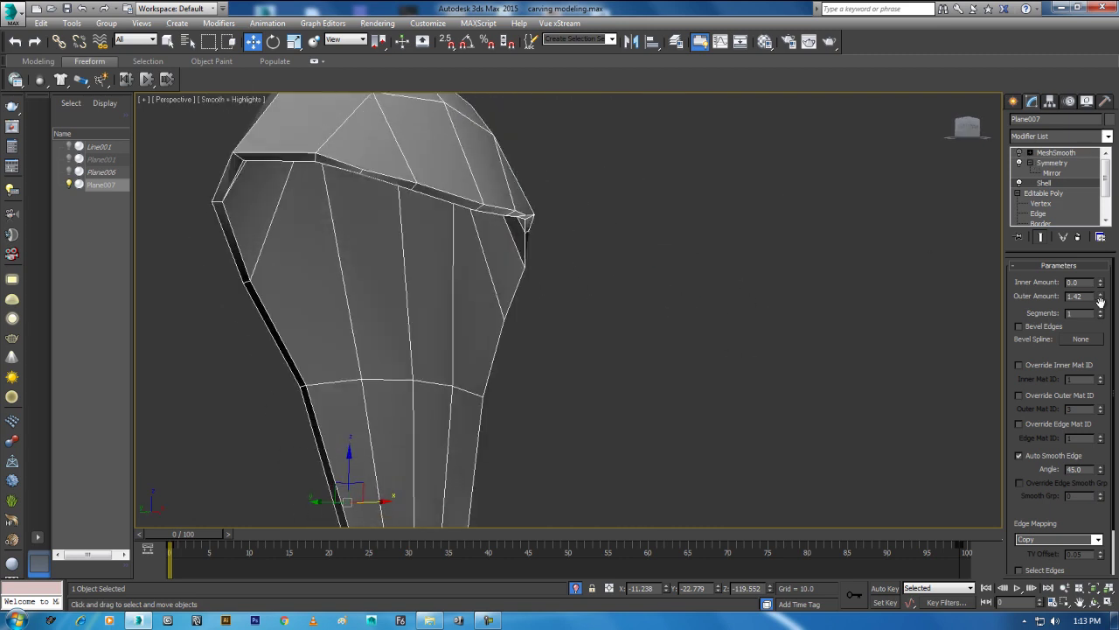
pyautogui.moveTo(1101, 298); pyautogui.dragTo(1092, 244)
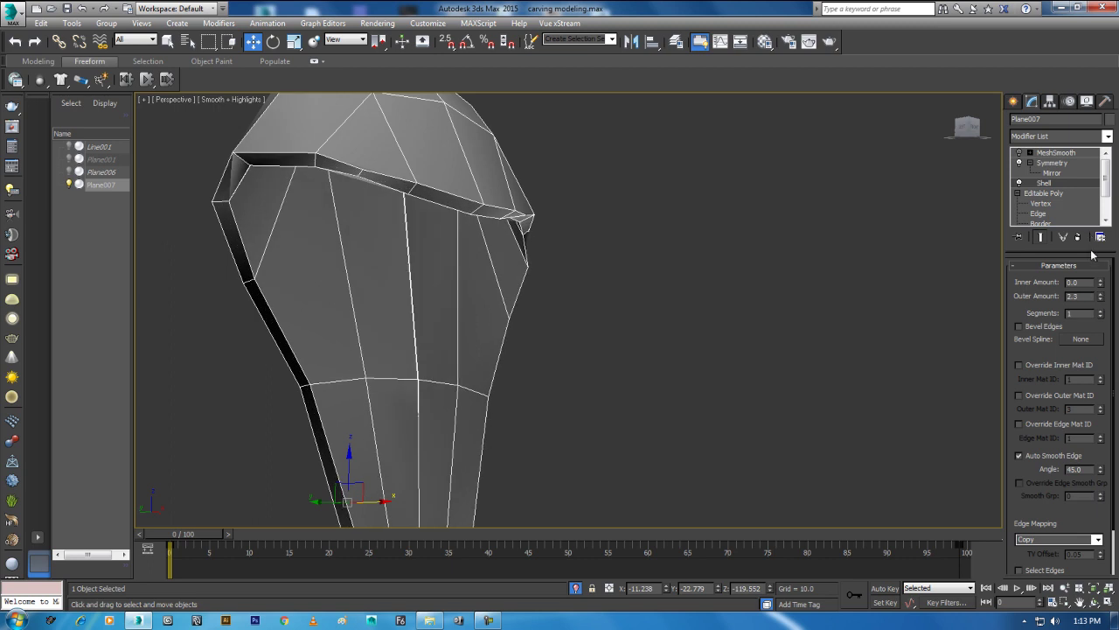
pyautogui.hotkey('ctrl', 'z')
pyautogui.hotkey('ctrl', 'z')
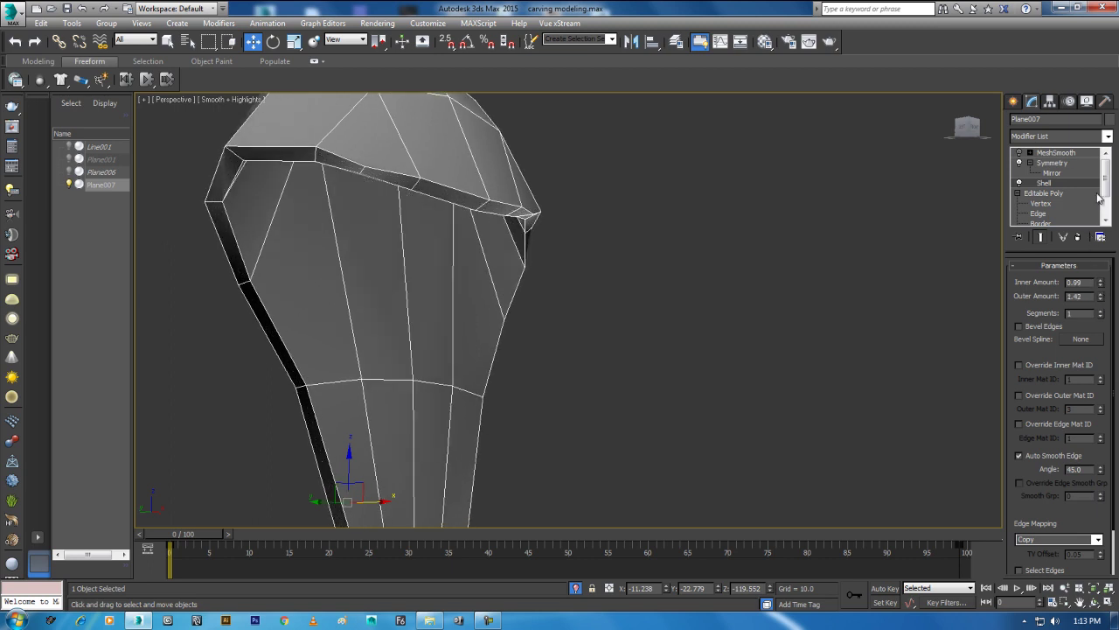
pyautogui.click(1020, 154)
pyautogui.moveTo(1100, 287); pyautogui.dragTo(1100, 256)
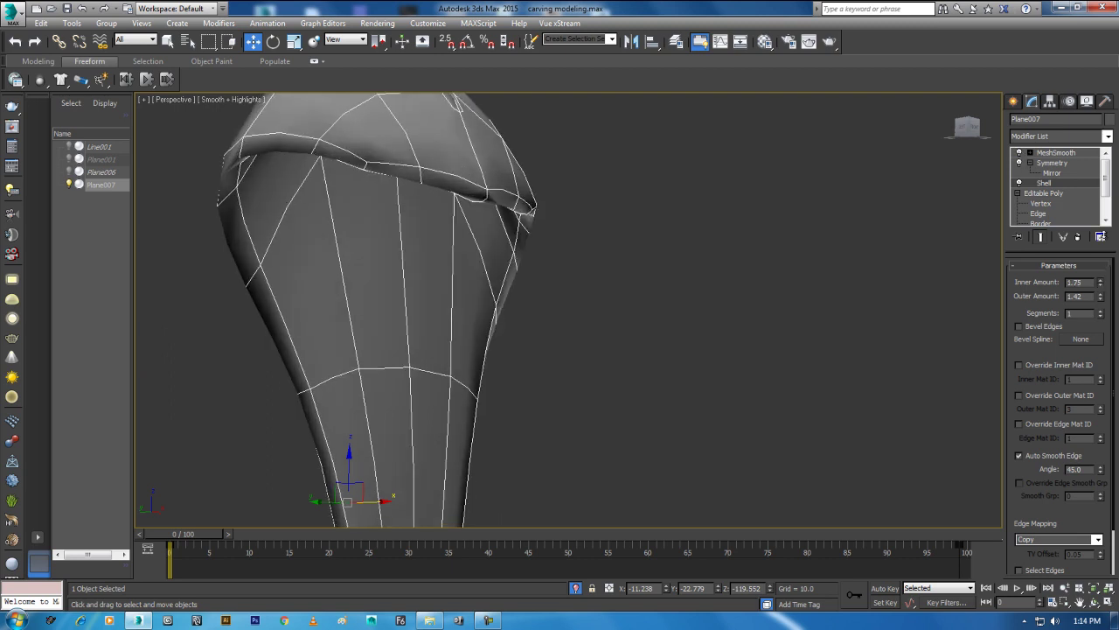
pyautogui.click(1020, 154)
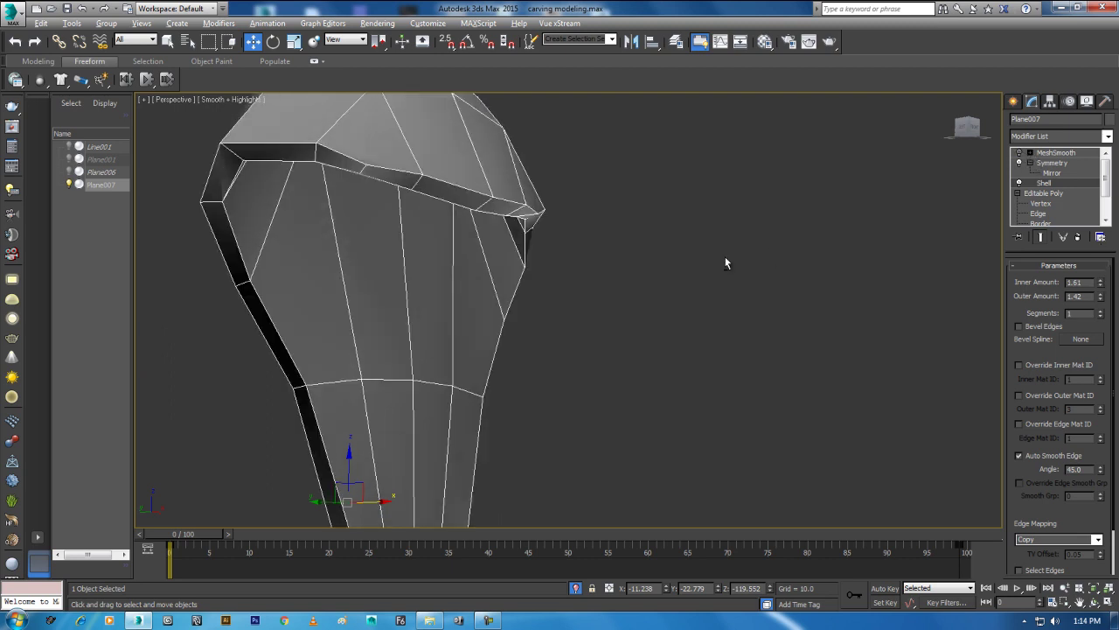
pyautogui.hotkey('alt', 'w')
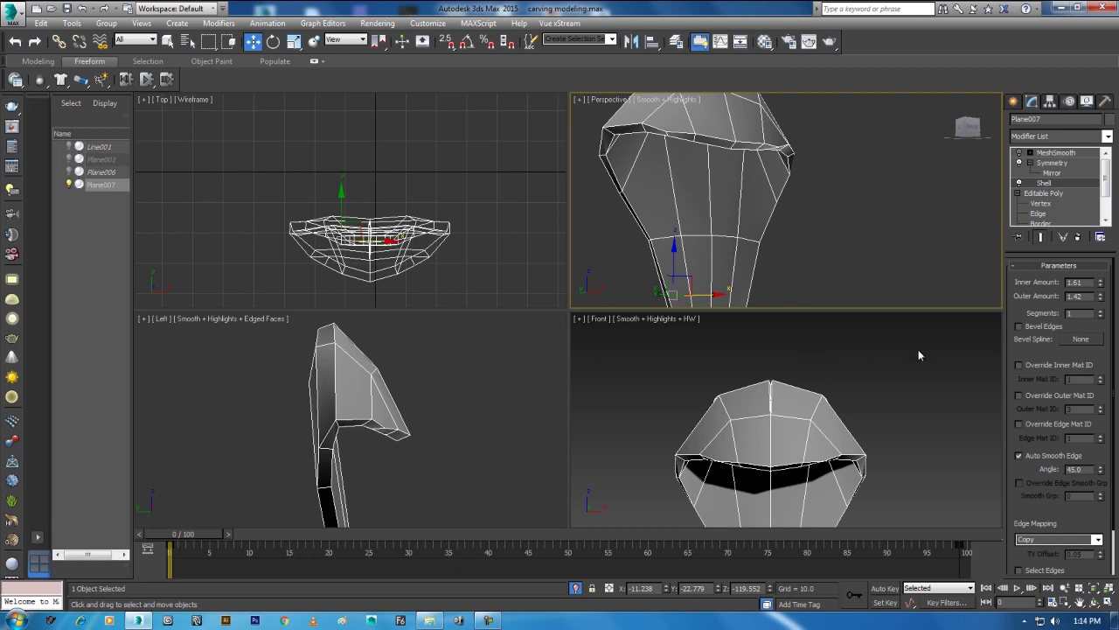
pyautogui.click(1020, 154)
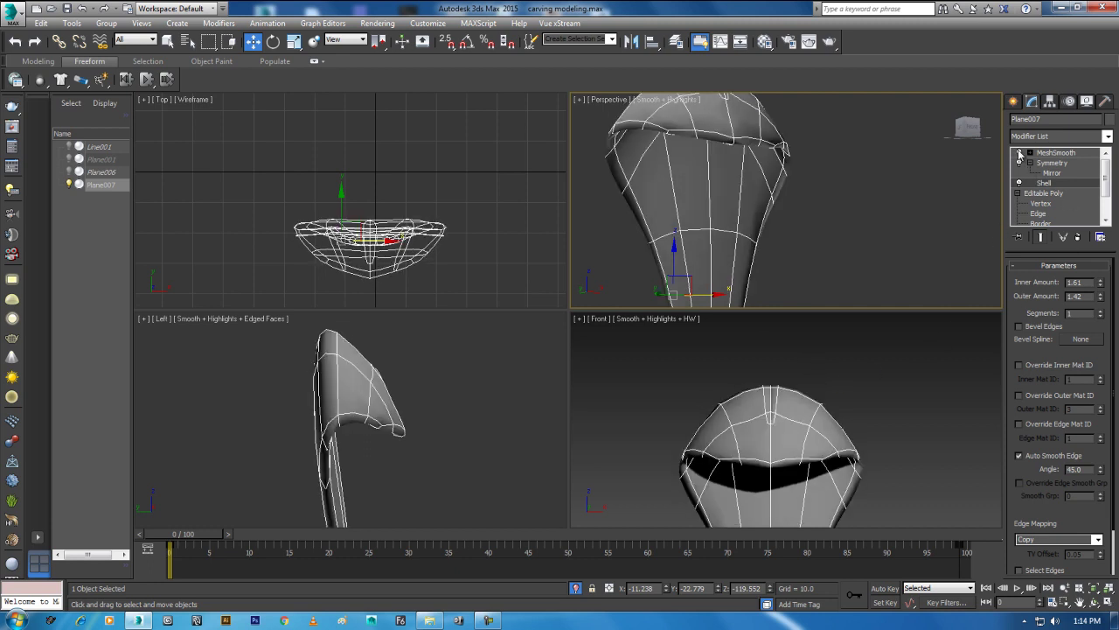
pyautogui.click(1019, 154)
pyautogui.click(1020, 163)
pyautogui.click(1020, 163)
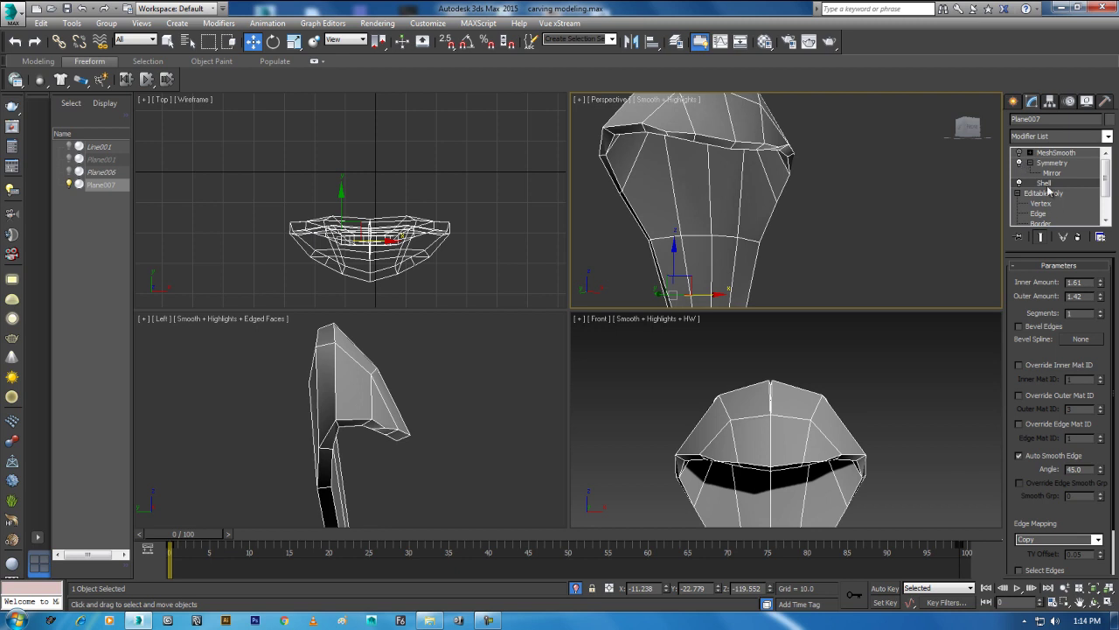
pyautogui.click(1050, 164)
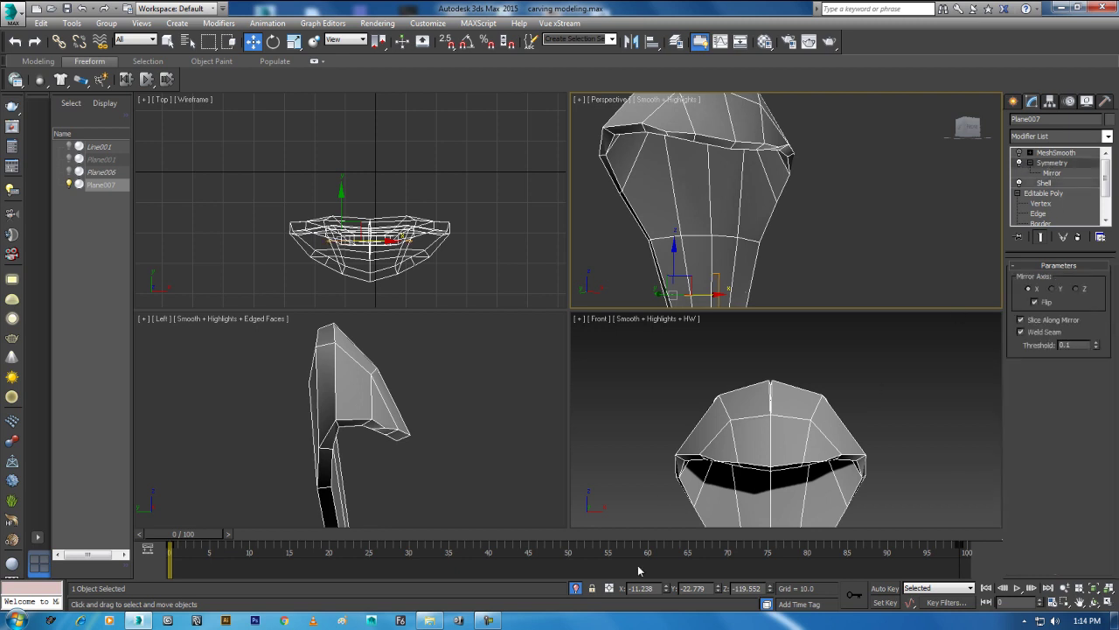
pyautogui.moveTo(822, 400); pyautogui.dragTo(824, 379, button='middle')
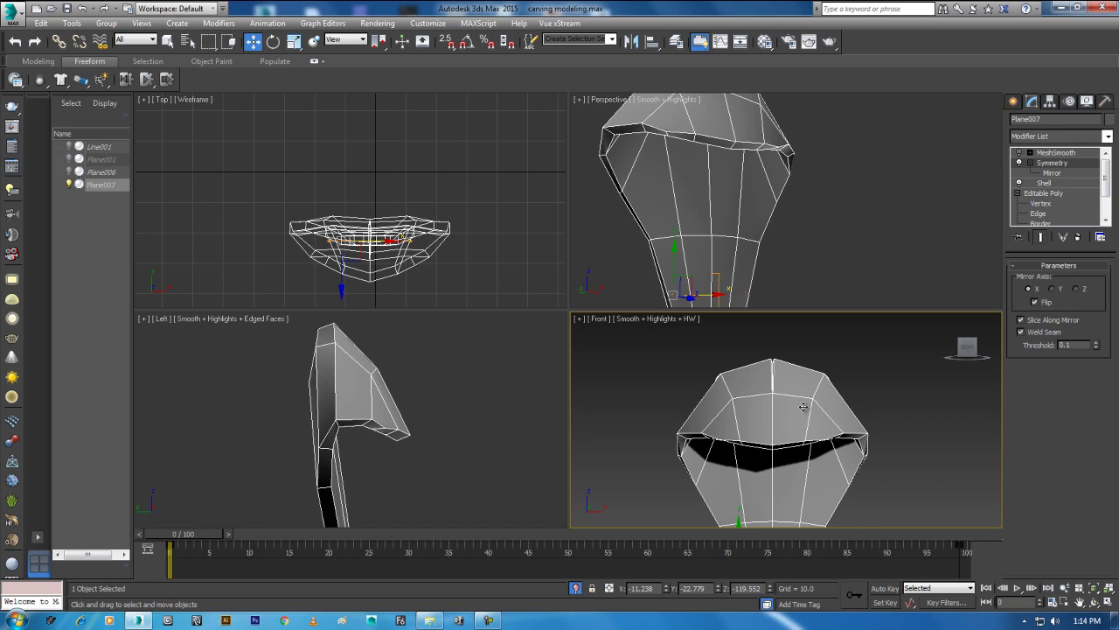
pyautogui.click(1019, 163)
pyautogui.click(1020, 163)
pyautogui.click(1020, 182)
pyautogui.click(1019, 182)
pyautogui.moveTo(979, 367); pyautogui.dragTo(974, 317, button='middle')
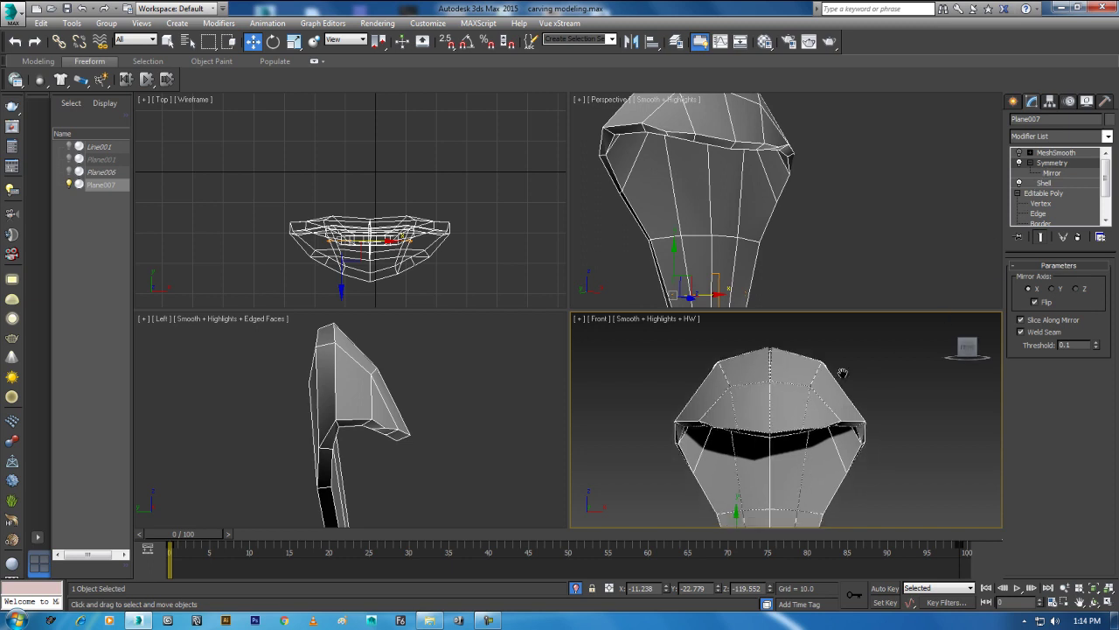
pyautogui.click(1040, 203)
pyautogui.moveTo(813, 329); pyautogui.dragTo(811, 376, button='middle')
pyautogui.moveTo(745, 333)
pyautogui.mouseDown()
pyautogui.moveTo(818, 398)
pyautogui.moveTo(816, 380)
pyautogui.mouseUp()
pyautogui.scroll(-2, 798, 425)
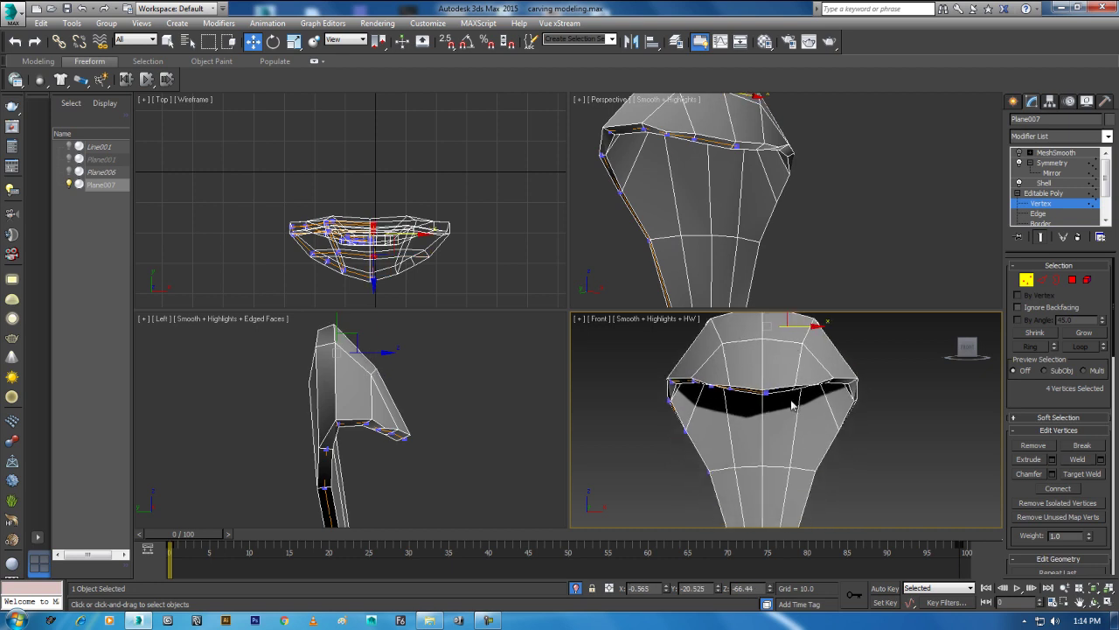
pyautogui.scroll(-1, 798, 425)
pyautogui.scroll(-1, 827, 222)
pyautogui.hotkey('alt', 'w')
pyautogui.keyDown('alt'); pyautogui.moveTo(631, 249); pyautogui.dragTo(683, 258, button='middle'); pyautogui.keyUp('alt')
pyautogui.click(1046, 183)
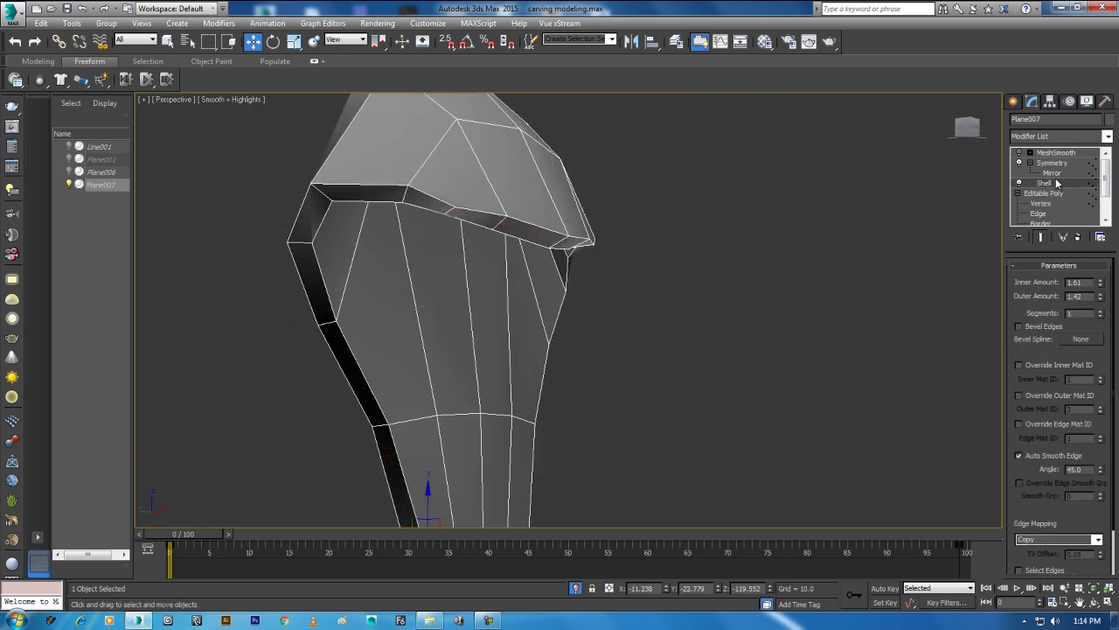
# Step: Add an Edit Poly modifier above Shell and ring-select the edges around the head rim
pyautogui.click(1052, 135)
pyautogui.press('e')
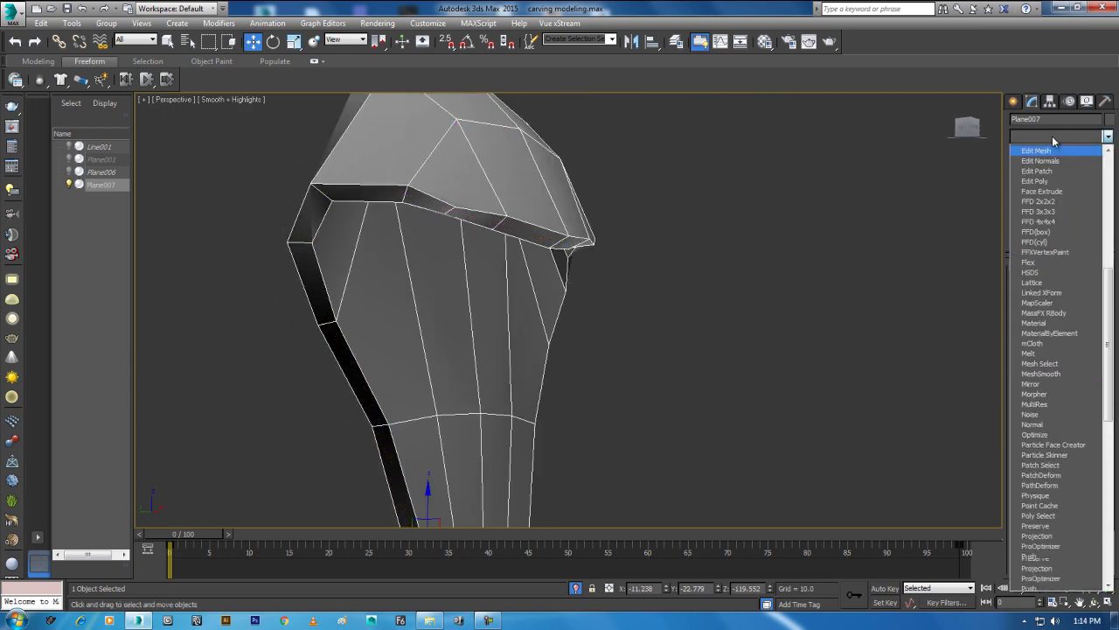
pyautogui.click(1048, 185)
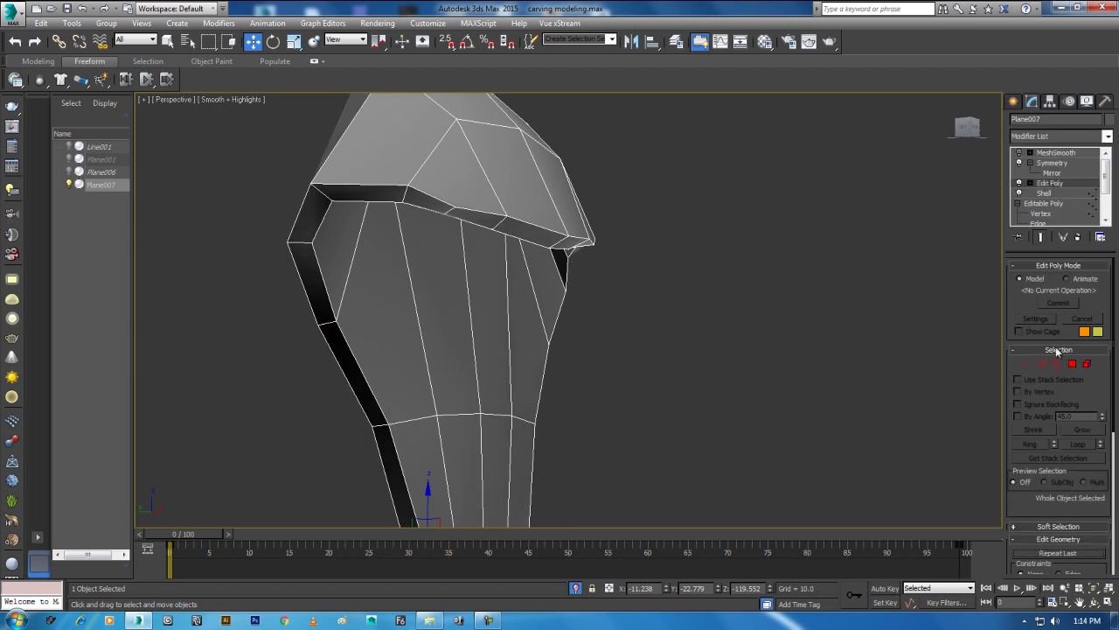
pyautogui.click(1042, 363)
pyautogui.keyDown('alt'); pyautogui.moveTo(647, 238); pyautogui.dragTo(564, 248, button='middle'); pyautogui.keyUp('alt')
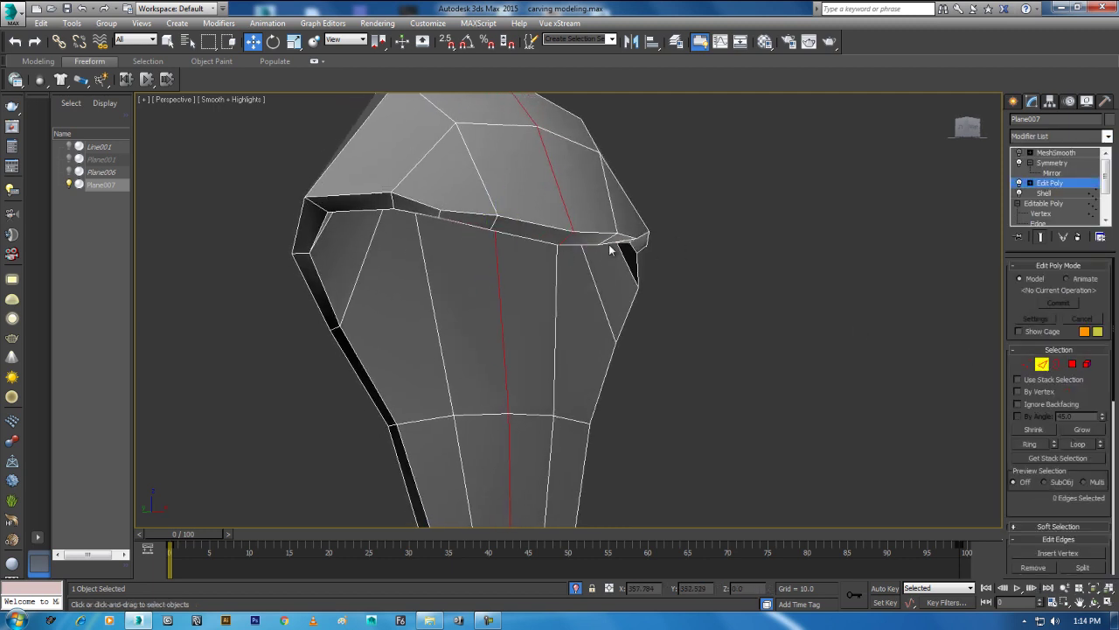
pyautogui.click(566, 237)
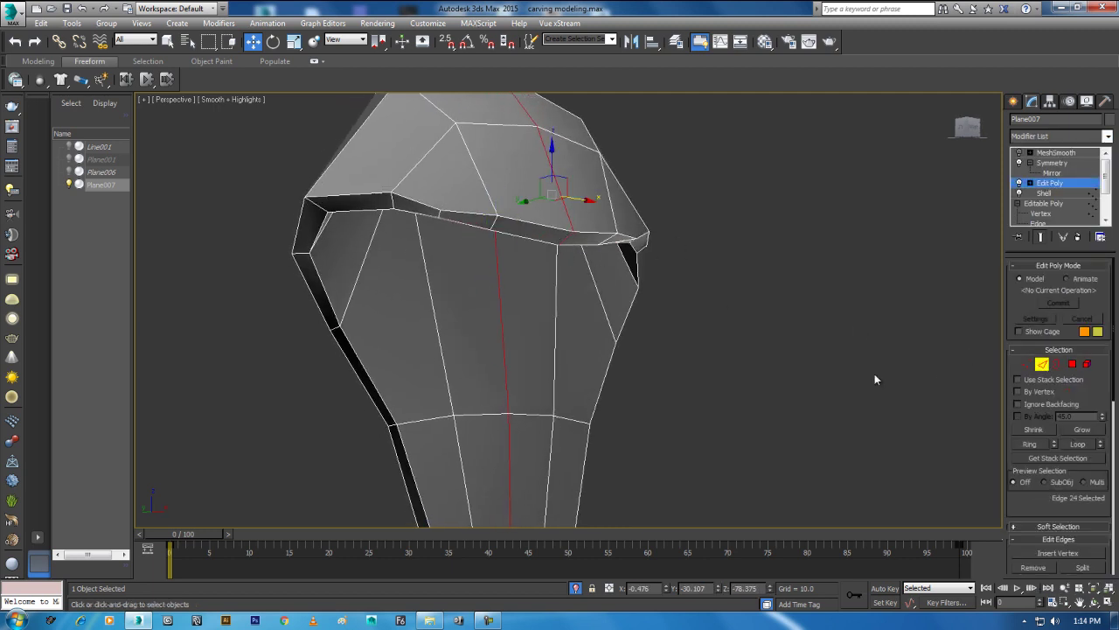
pyautogui.click(496, 225)
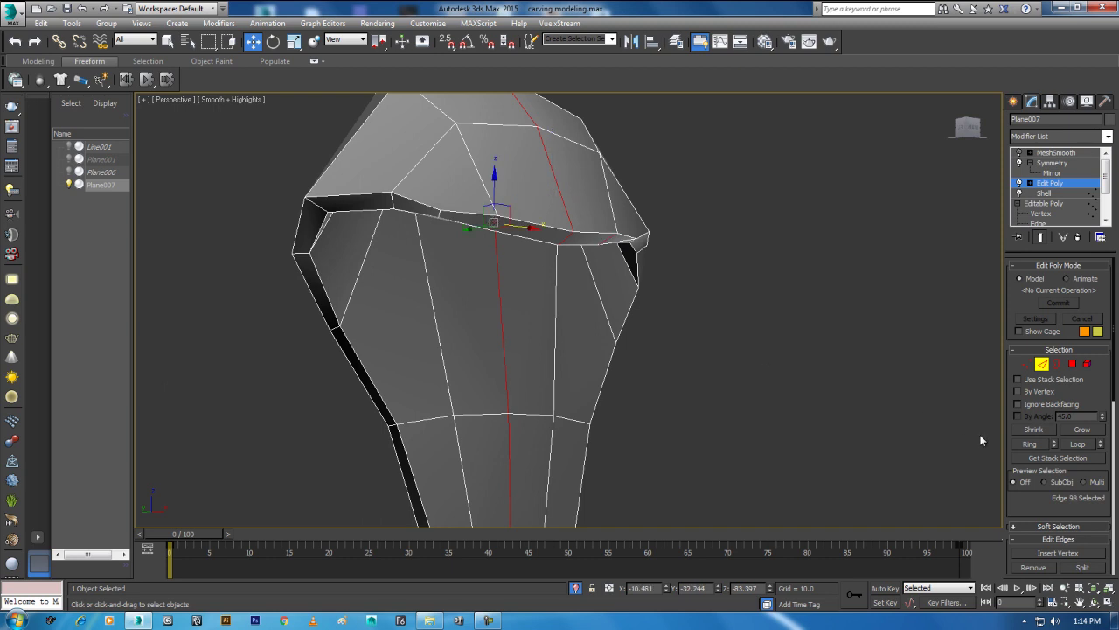
pyautogui.click(1030, 445)
pyautogui.keyDown('alt'); pyautogui.moveTo(608, 297); pyautogui.dragTo(630, 297, button='middle'); pyautogui.keyUp('alt')
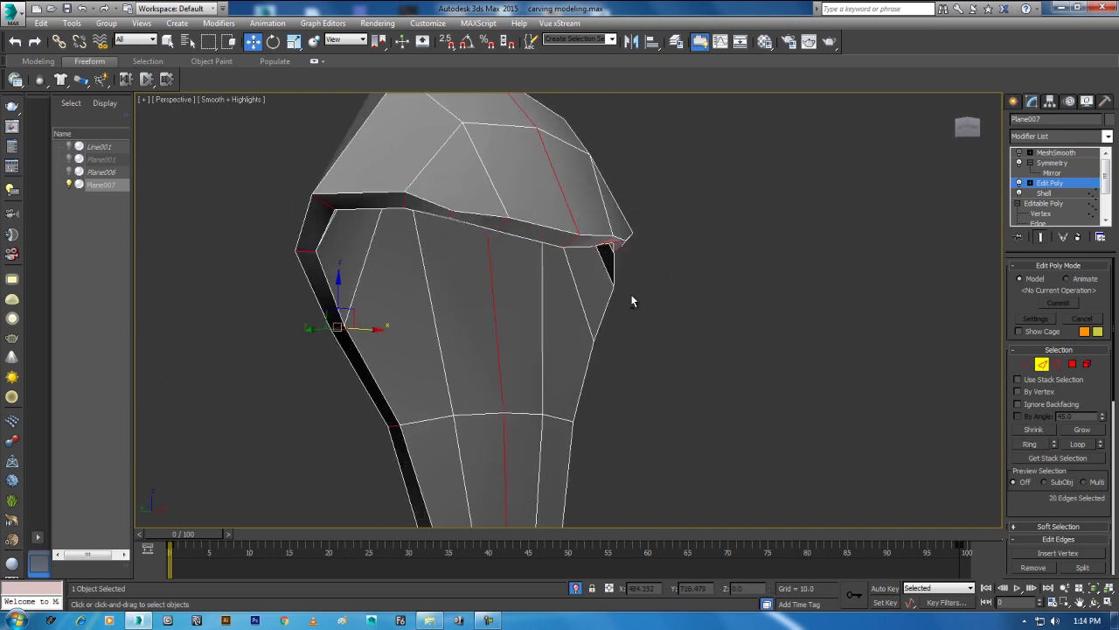
pyautogui.click(1018, 152)
pyautogui.click(1019, 152)
# Step: Connect the edge ring with 2 segments, return to top level, and select MeshSmooth
pyautogui.rightClick(694, 241)
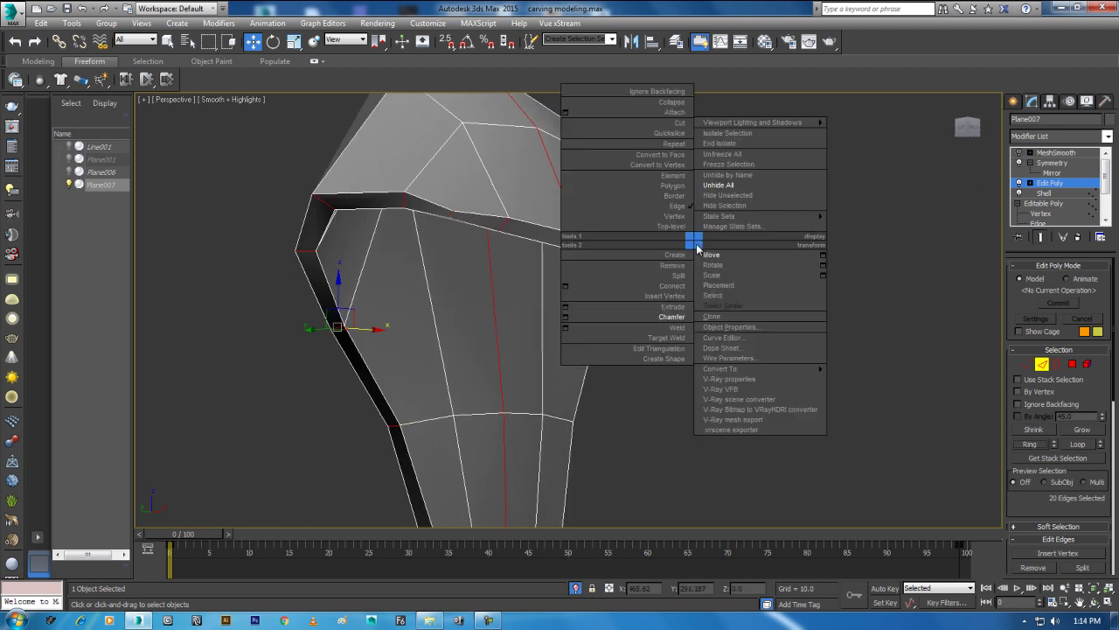
pyautogui.click(566, 287)
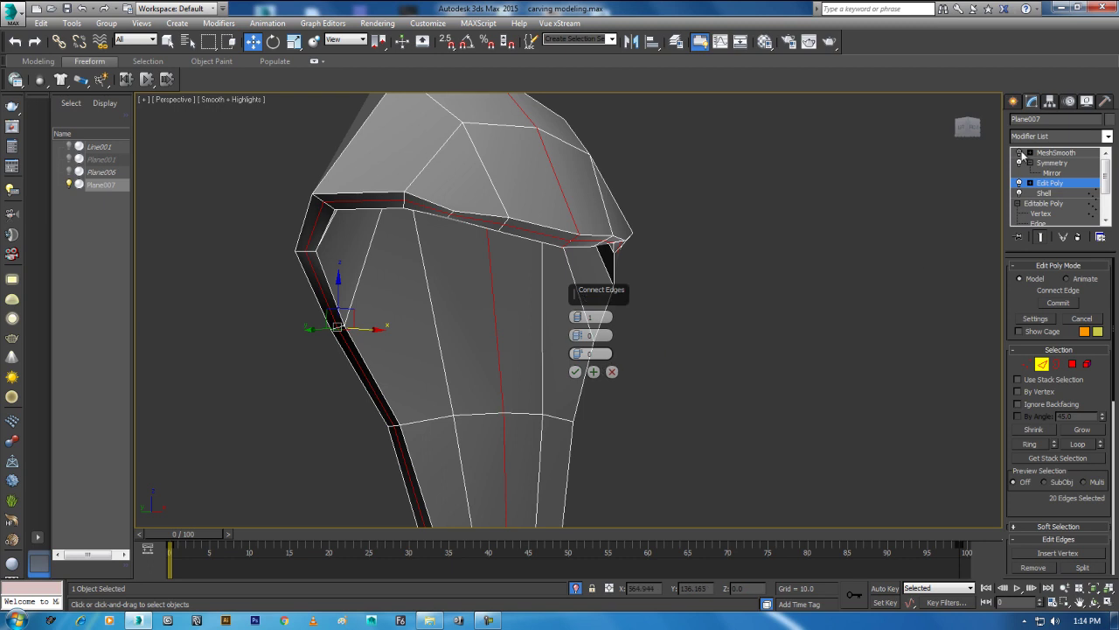
pyautogui.click(1019, 152)
pyautogui.moveTo(578, 317); pyautogui.dragTo(578, 308)
pyautogui.moveTo(387, 294)
pyautogui.keyDown('alt'); pyautogui.mouseDown(button='middle')
pyautogui.moveTo(376, 282)
pyautogui.moveTo(451, 296)
pyautogui.mouseUp(button='middle'); pyautogui.keyUp('alt')
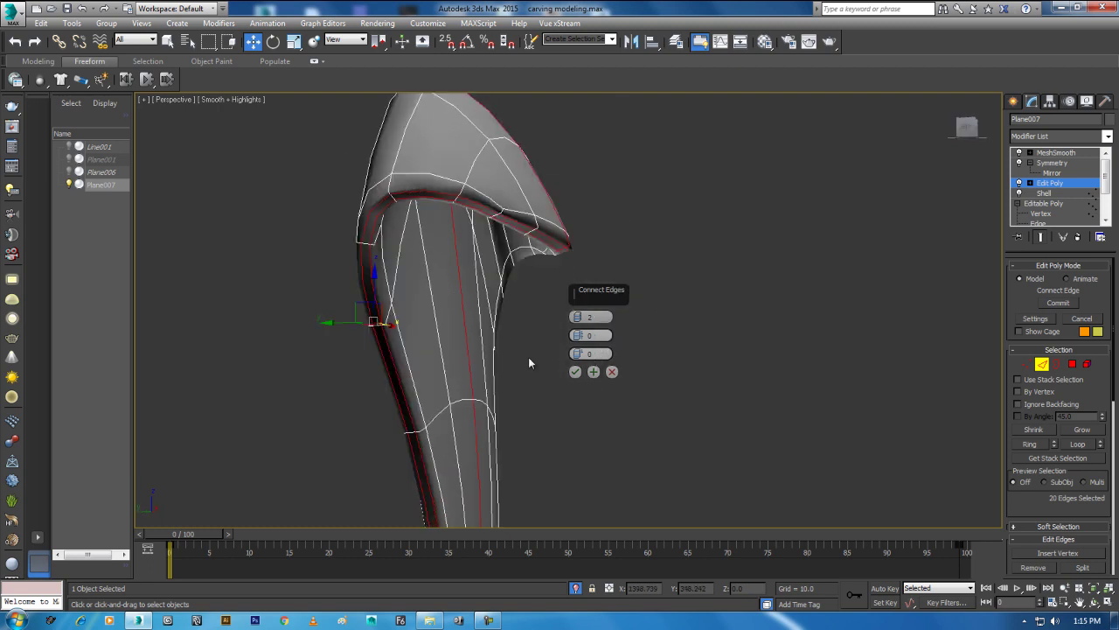
pyautogui.click(575, 373)
pyautogui.rightClick(462, 219)
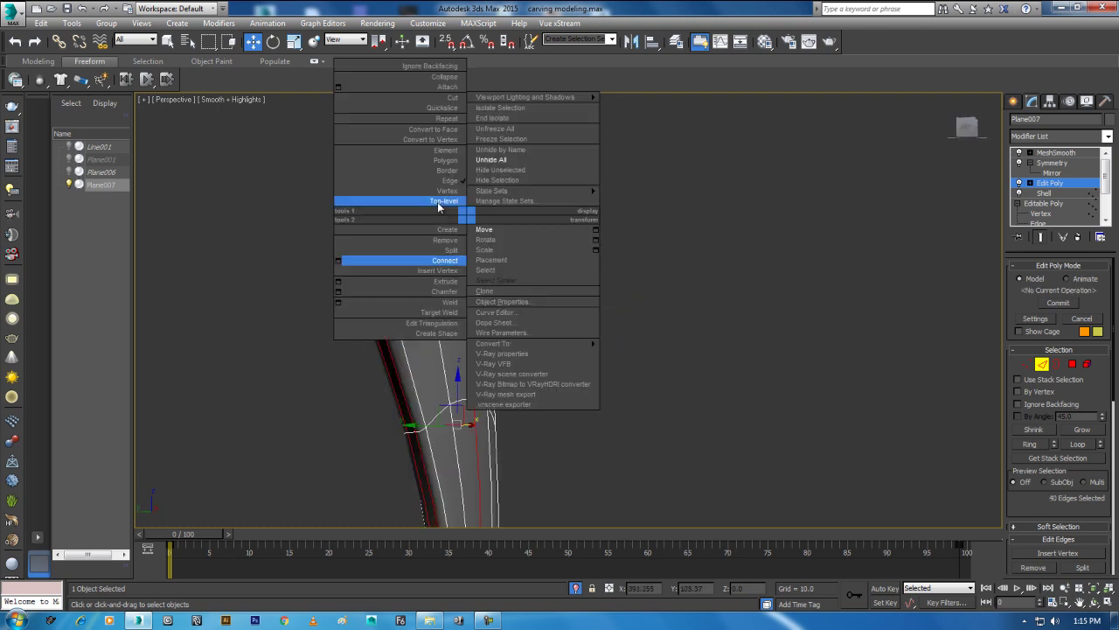
pyautogui.click(437, 202)
pyautogui.scroll(-5, 546, 290)
pyautogui.moveTo(548, 290)
pyautogui.keyDown('alt'); pyautogui.mouseDown(button='middle')
pyautogui.moveTo(594, 334)
pyautogui.moveTo(662, 341)
pyautogui.moveTo(602, 336)
pyautogui.moveTo(651, 336)
pyautogui.mouseUp(button='middle'); pyautogui.keyUp('alt')
pyautogui.click(1055, 153)
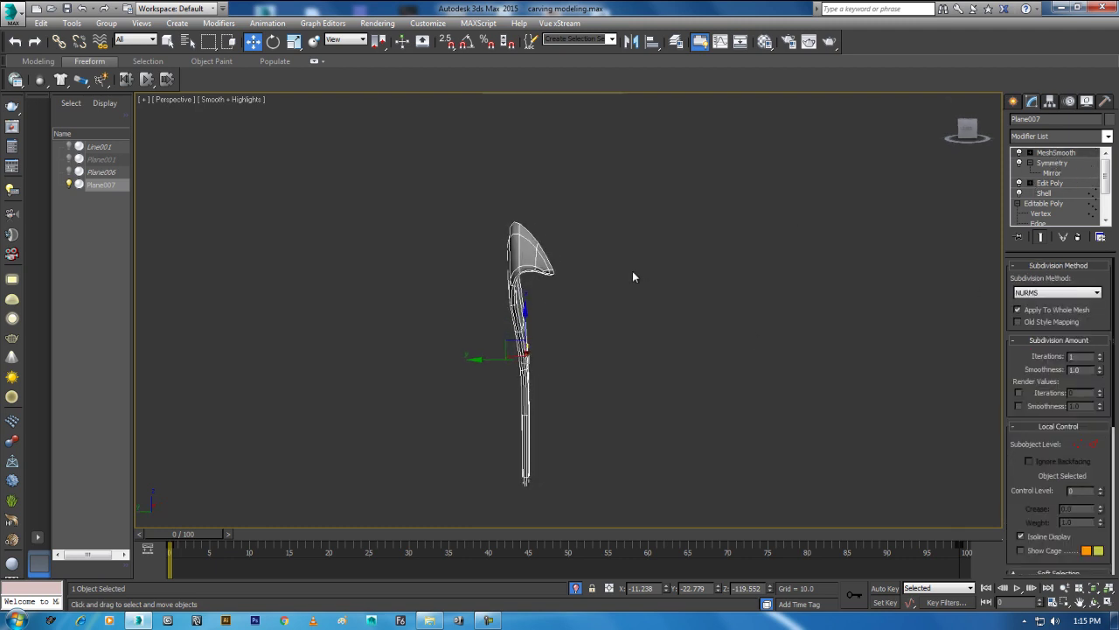
pyautogui.keyDown('alt'); pyautogui.moveTo(645, 282); pyautogui.dragTo(575, 284, button='middle'); pyautogui.keyUp('alt')
# Step: Restore the four-view layout, then maximize and zoom the Front viewport
pyautogui.rightClick(647, 288)
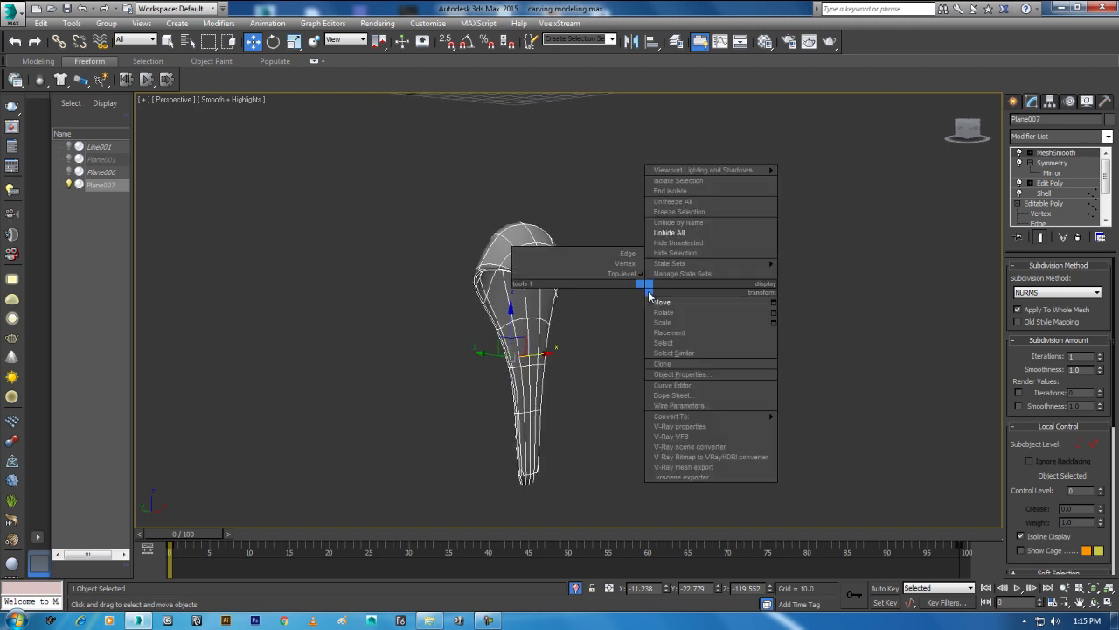
pyautogui.click(705, 234)
pyautogui.hotkey('alt', 'w')
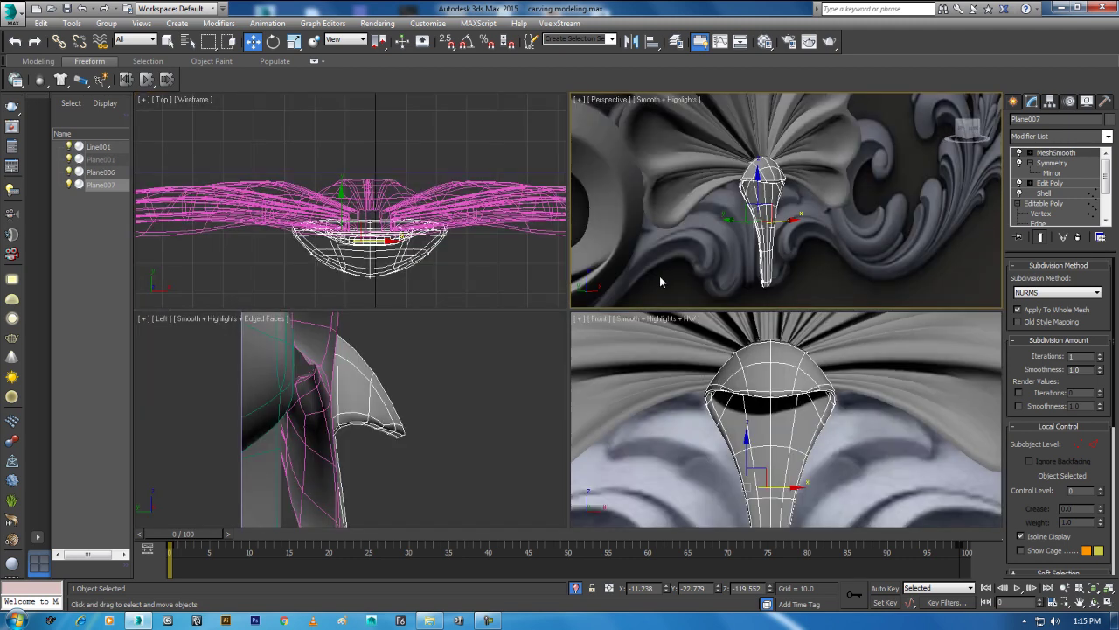
pyautogui.hotkey('alt', 'w')
pyautogui.scroll(-3, 685, 375)
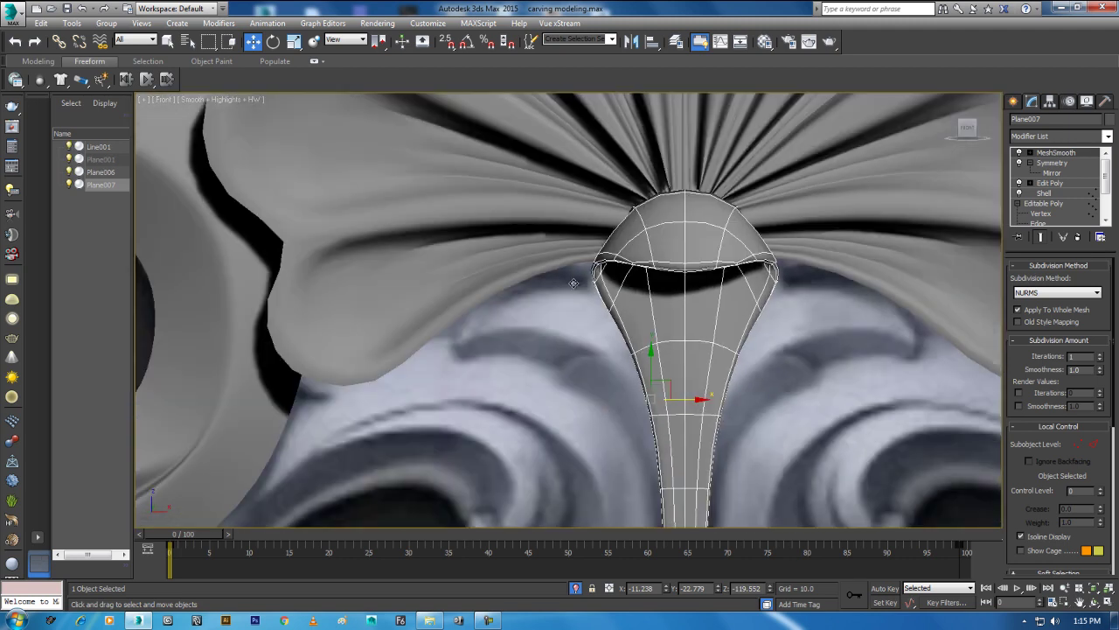
pyautogui.scroll(-3, 678, 349)
pyautogui.scroll(3, 674, 340)
pyautogui.scroll(2, 597, 259)
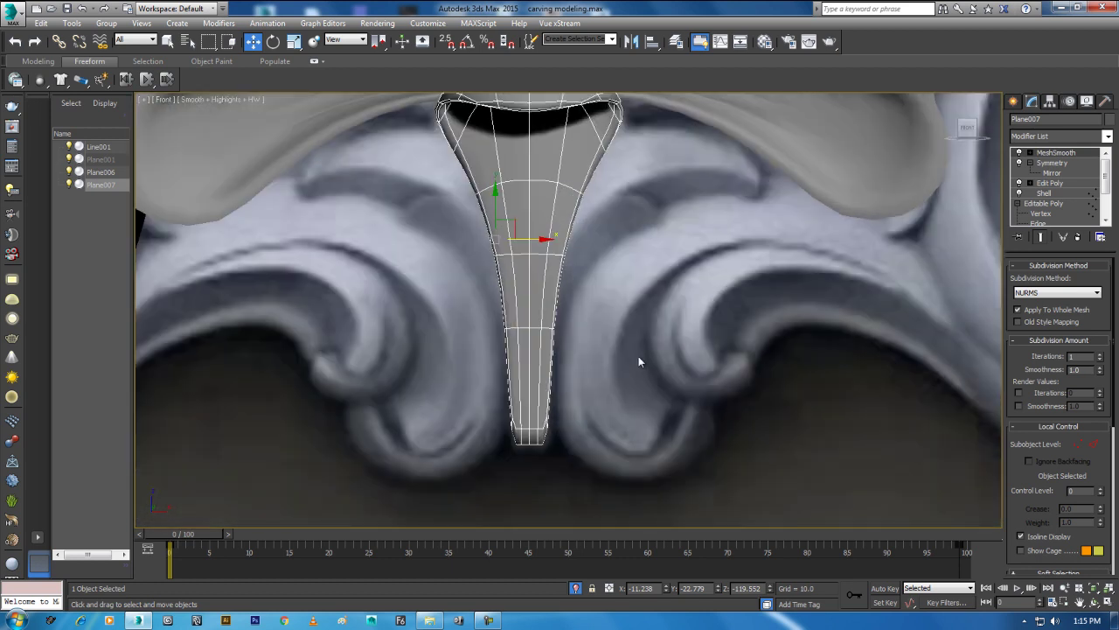
# Step: Move the time slider to frame 100, deselect the element, and pan to the scroll leaves
pyautogui.moveTo(190, 534)
pyautogui.mouseDown()
pyautogui.moveTo(950, 534)
pyautogui.moveTo(803, 515)
pyautogui.moveTo(259, 512)
pyautogui.moveTo(843, 516)
pyautogui.moveTo(1060, 487)
pyautogui.mouseUp()
pyautogui.press('w')
pyautogui.click(724, 422)
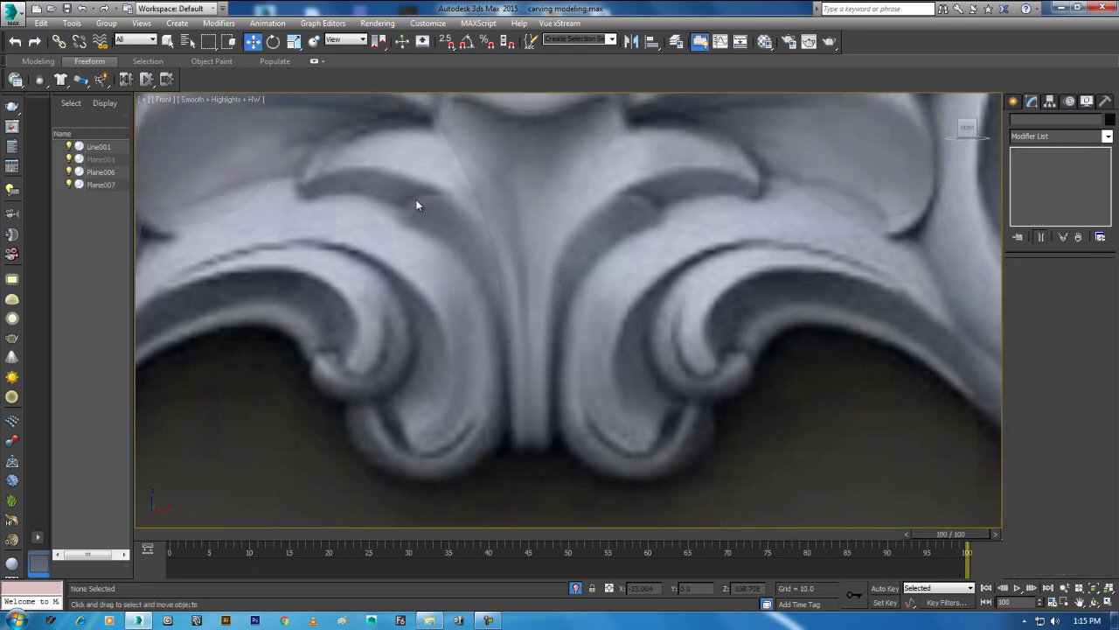
pyautogui.moveTo(324, 183); pyautogui.dragTo(421, 198, button='middle')
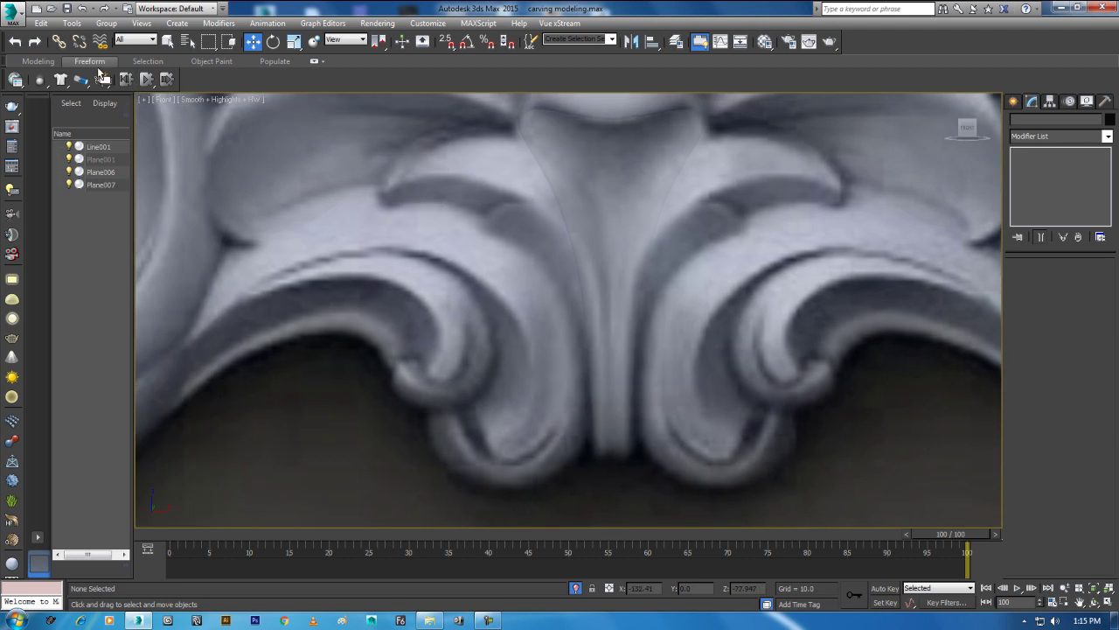
# Step: Draw a small plane, Plane008, at the stem base and convert it to Editable Poly
pyautogui.click(1015, 101)
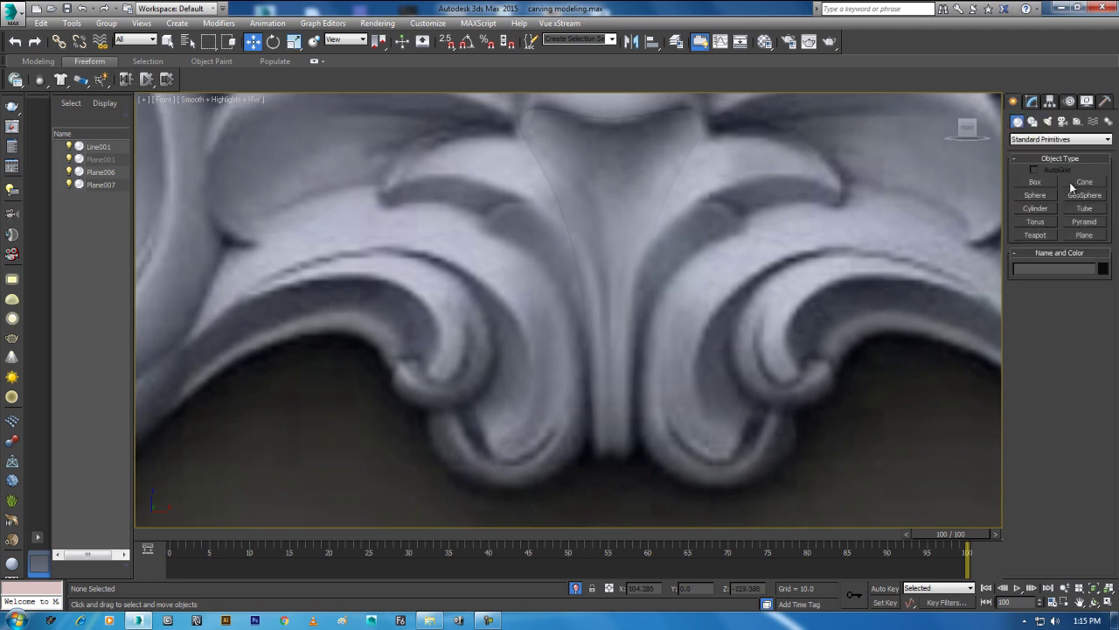
pyautogui.click(1084, 234)
pyautogui.moveTo(672, 332); pyautogui.dragTo(669, 261, button='middle')
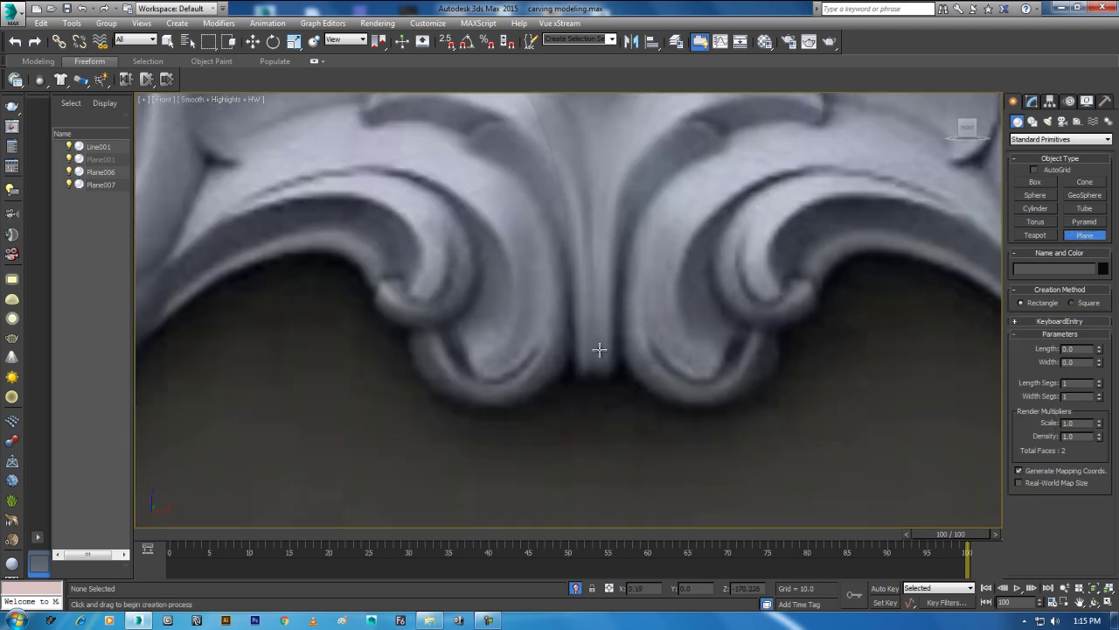
pyautogui.moveTo(578, 356); pyautogui.dragTo(586, 370)
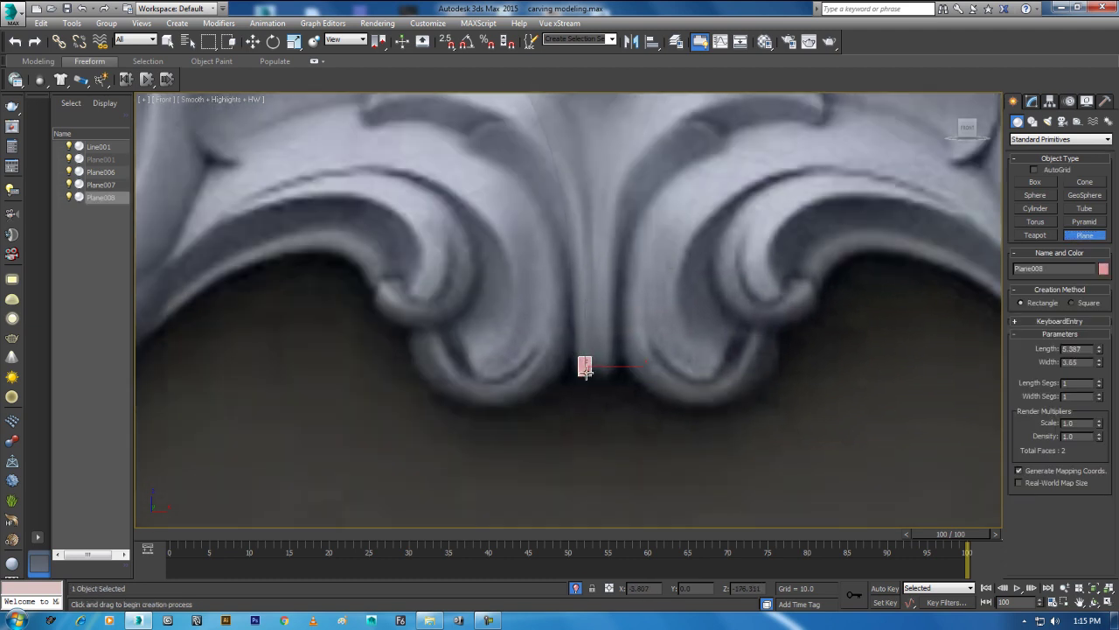
pyautogui.press('w')
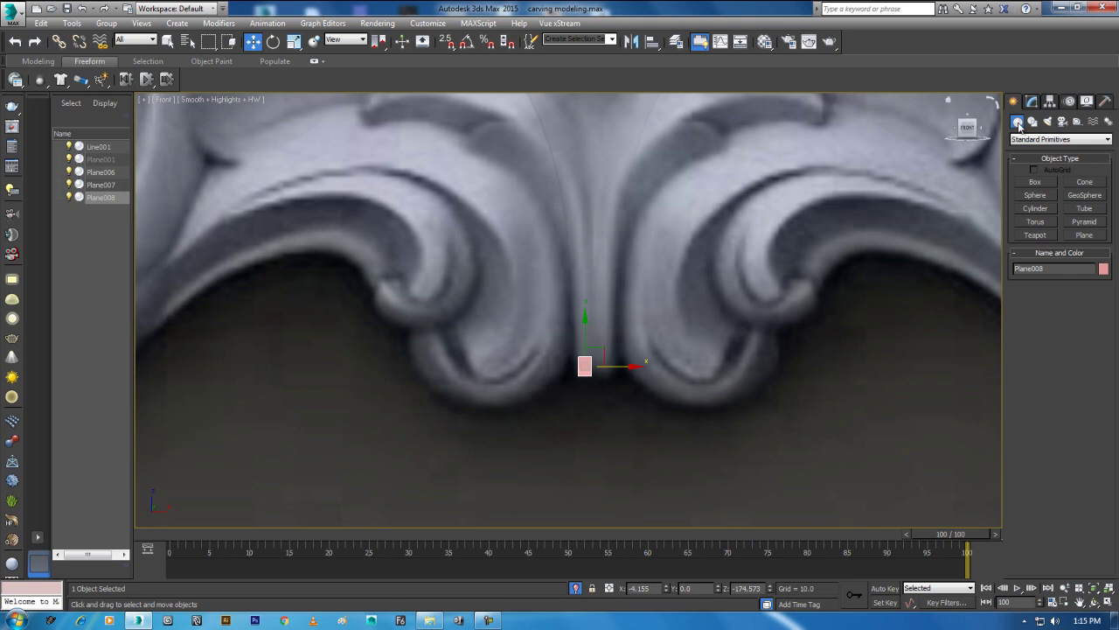
pyautogui.click(1032, 102)
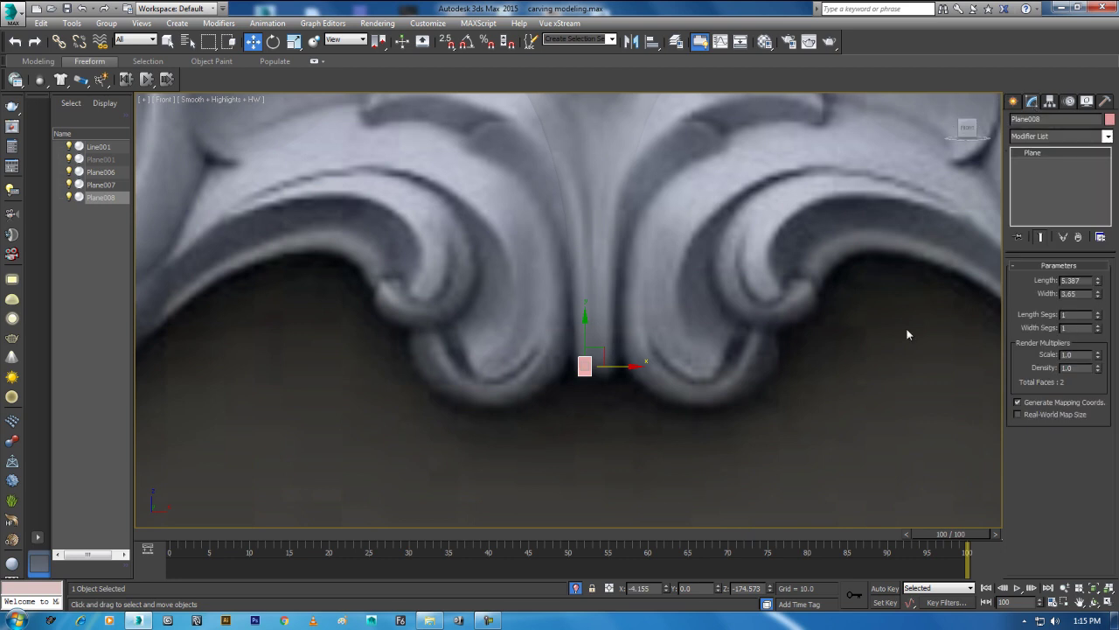
pyautogui.scroll(2, 612, 323)
pyautogui.scroll(1, 612, 324)
pyautogui.rightClick(582, 354)
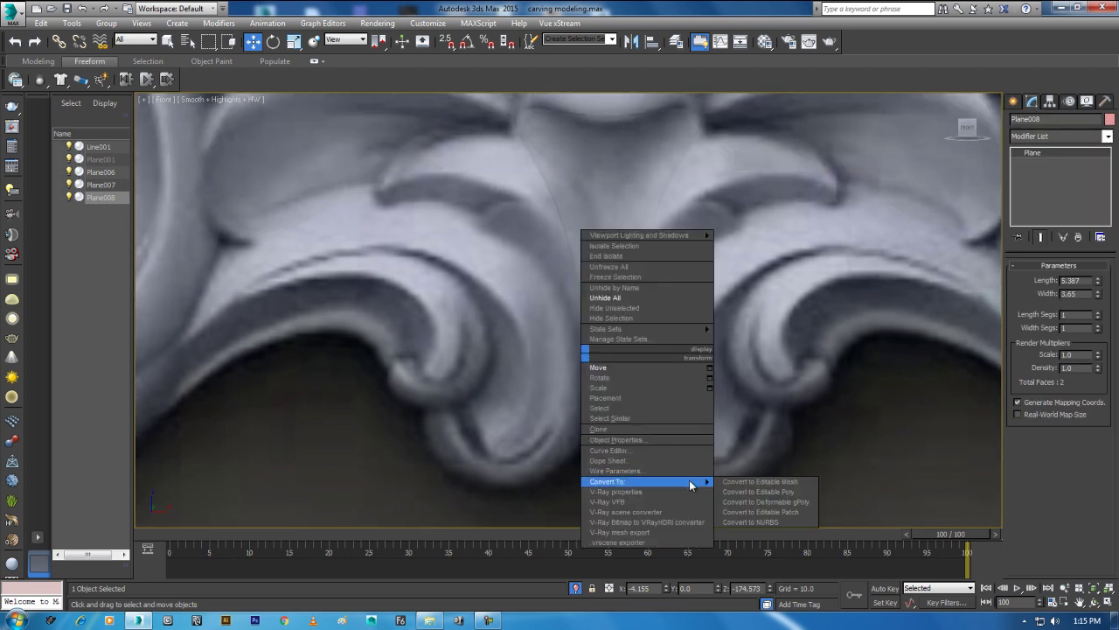
pyautogui.click(726, 489)
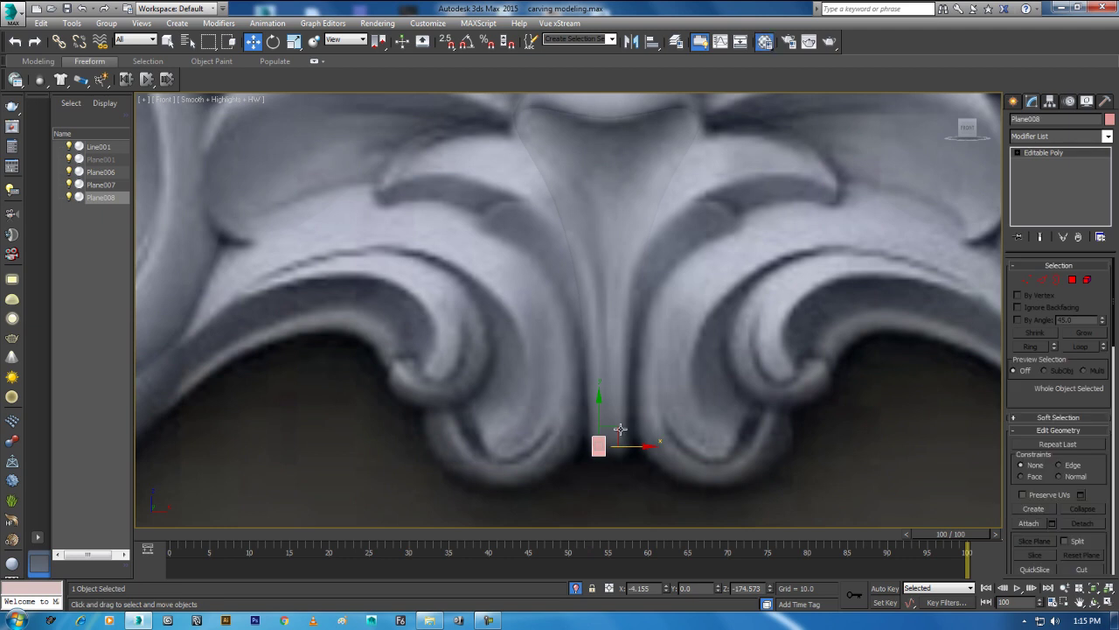
# Step: At Vertex level, select the plane's two left vertices
pyautogui.click(764, 41)
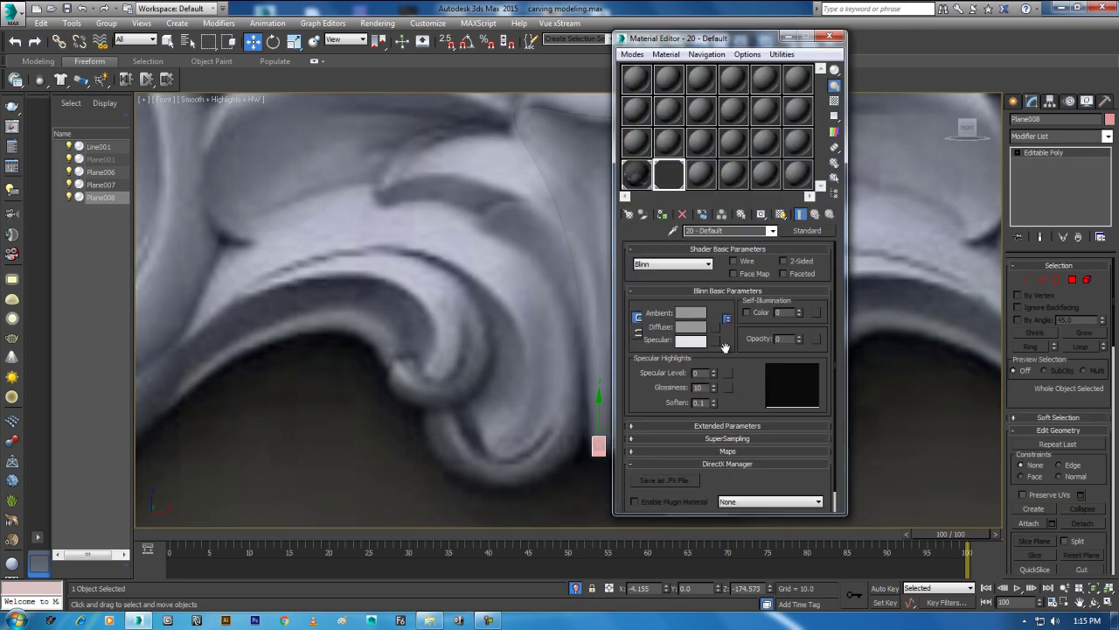
pyautogui.click(838, 37)
pyautogui.scroll(3, 667, 377)
pyautogui.moveTo(673, 321)
pyautogui.mouseDown(button='middle')
pyautogui.moveTo(681, 393)
pyautogui.moveTo(699, 419)
pyautogui.mouseUp(button='middle')
pyautogui.click(1026, 281)
pyautogui.moveTo(597, 473); pyautogui.dragTo(590, 424, button='middle')
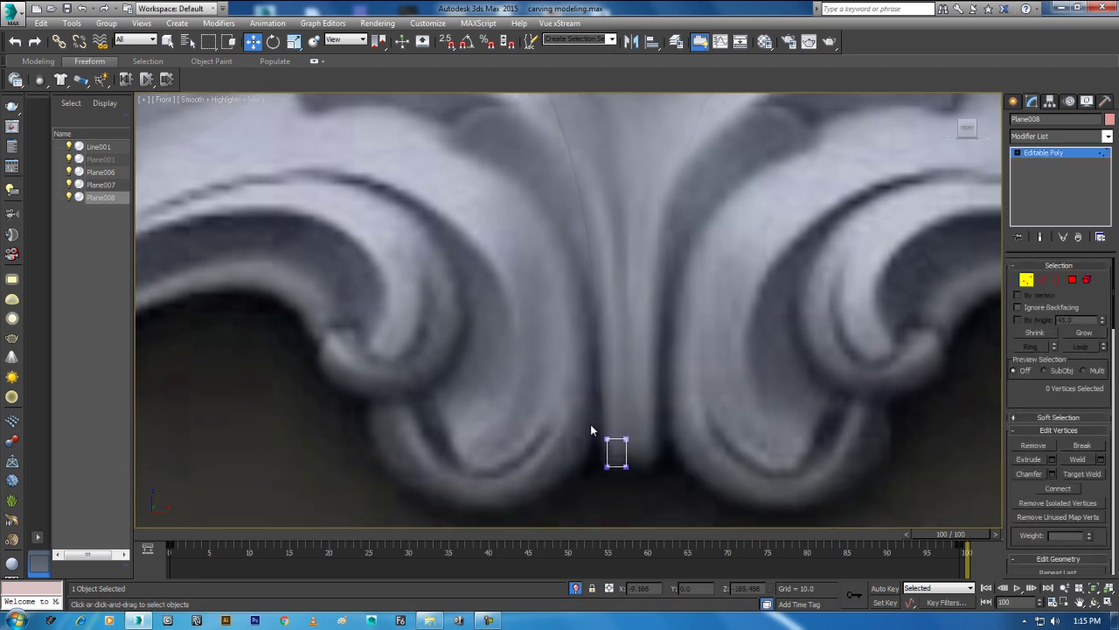
pyautogui.moveTo(617, 479); pyautogui.dragTo(654, 452)
pyautogui.click(89, 61)
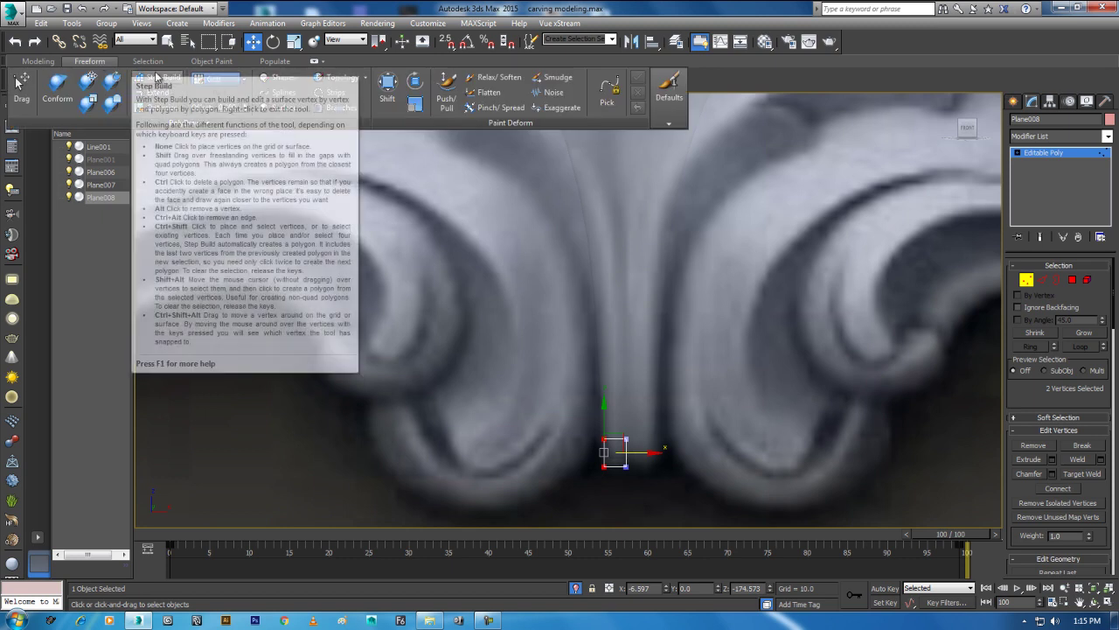
# Step: With Step Build, add quads to Plane008 climbing the central stem up to its bend
pyautogui.click(155, 77)
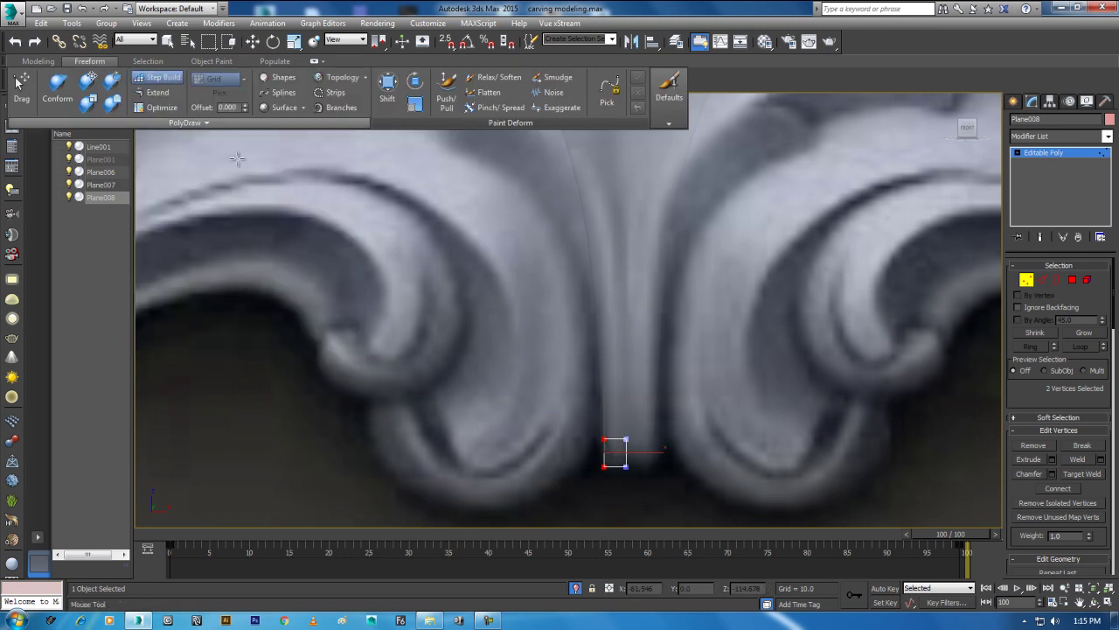
pyautogui.click(620, 413)
pyautogui.click(602, 412)
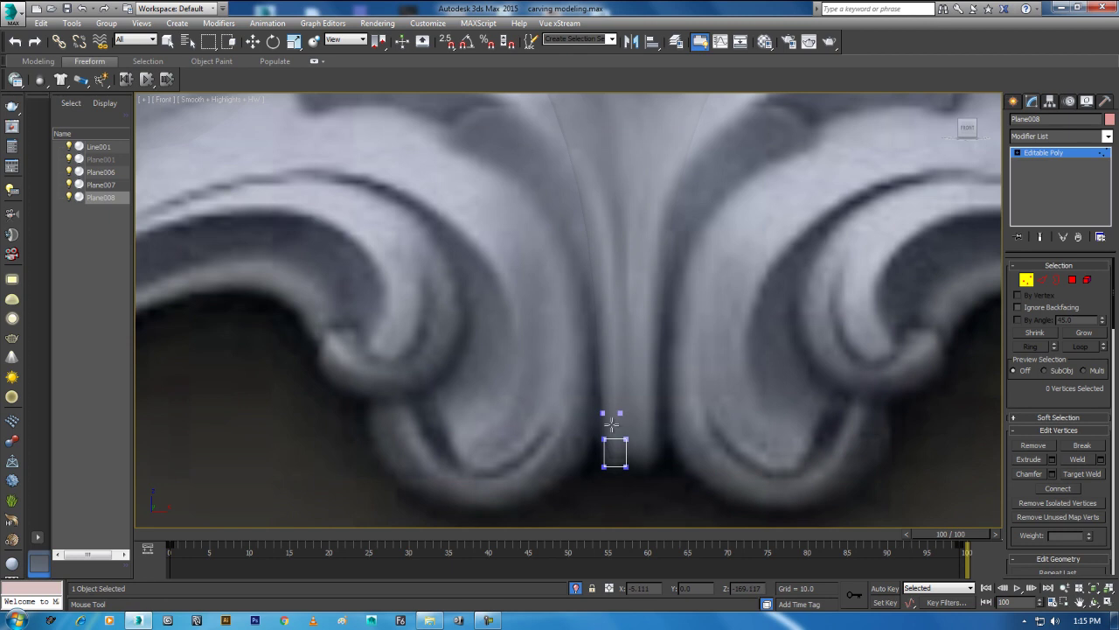
pyautogui.keyDown('shift'); pyautogui.click(612, 426); pyautogui.keyUp('shift')
pyautogui.moveTo(607, 346); pyautogui.dragTo(628, 409, button='middle')
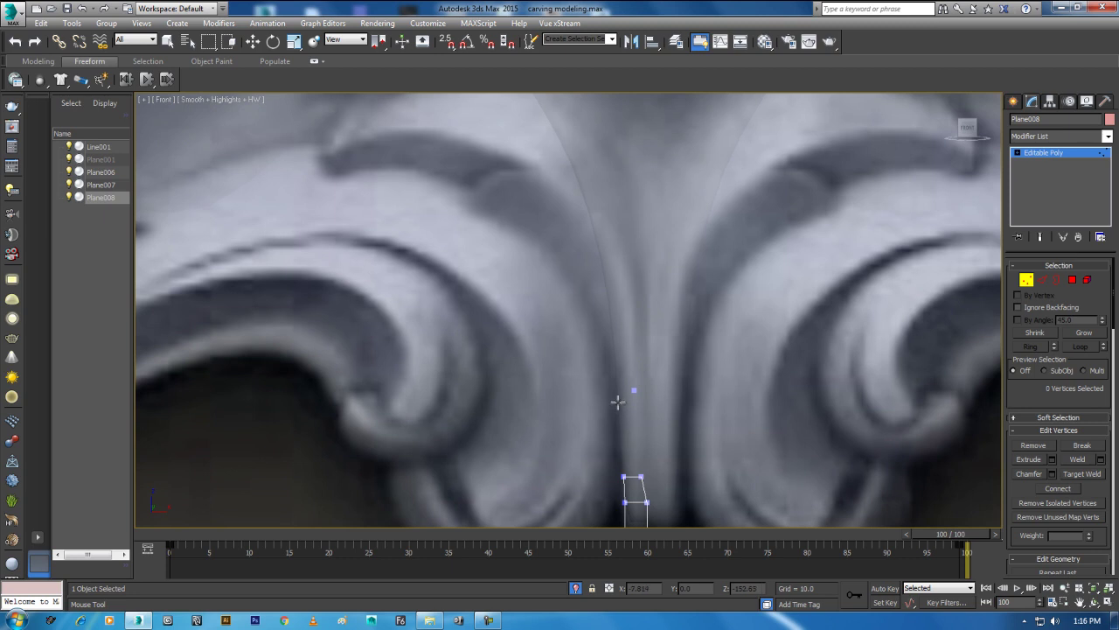
pyautogui.click(617, 391)
pyautogui.keyDown('shift'); pyautogui.click(631, 440); pyautogui.keyUp('shift')
pyautogui.click(628, 298)
pyautogui.click(596, 298)
pyautogui.keyDown('shift'); pyautogui.click(618, 333); pyautogui.keyUp('shift')
pyautogui.click(572, 195)
pyautogui.keyDown('shift'); pyautogui.click(583, 249); pyautogui.keyUp('shift')
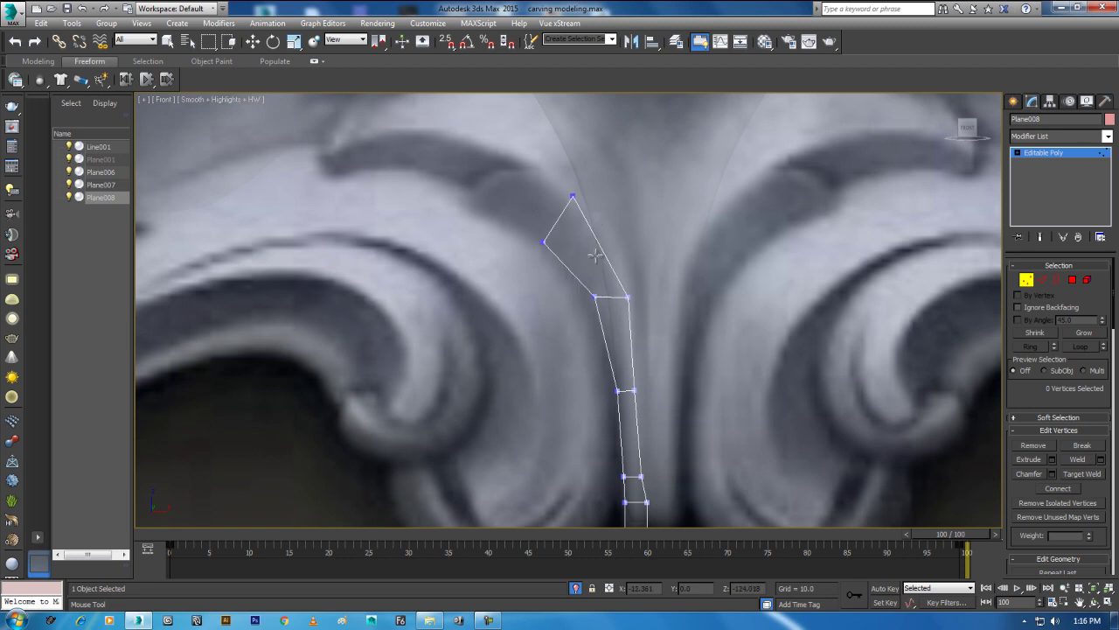
# Step: Continue the quad strip along the curling left leaf out to its tip
pyautogui.click(518, 158)
pyautogui.click(474, 197)
pyautogui.keyDown('shift'); pyautogui.click(524, 192); pyautogui.keyUp('shift')
pyautogui.click(445, 130)
pyautogui.keyDown('shift'); pyautogui.click(467, 166); pyautogui.keyUp('shift')
pyautogui.keyDown('shift'); pyautogui.click(398, 153); pyautogui.keyUp('shift')
pyautogui.click(326, 153)
pyautogui.click(338, 171)
pyautogui.keyDown('shift'); pyautogui.click(350, 156); pyautogui.keyUp('shift')
# Step: Build a second row of quads above the leaf strip, running back toward the stem
pyautogui.moveTo(426, 184); pyautogui.dragTo(439, 304, button='middle')
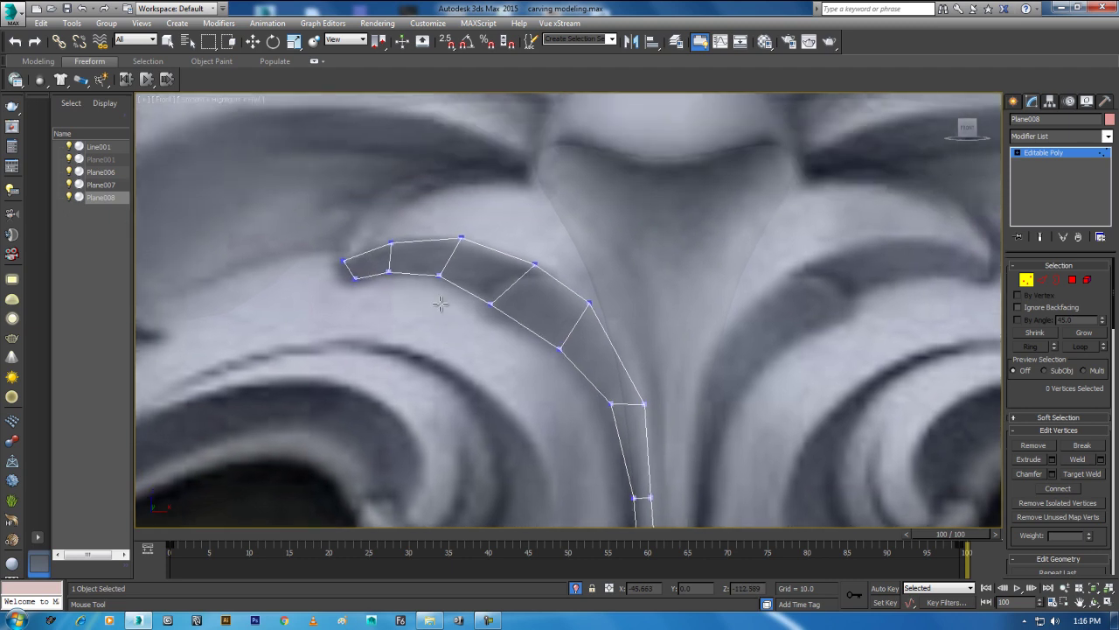
pyautogui.click(362, 216)
pyautogui.click(391, 195)
pyautogui.keyDown('shift'); pyautogui.click(363, 249); pyautogui.keyUp('shift')
pyautogui.click(444, 176)
pyautogui.keyDown('shift'); pyautogui.click(445, 226); pyautogui.keyUp('shift')
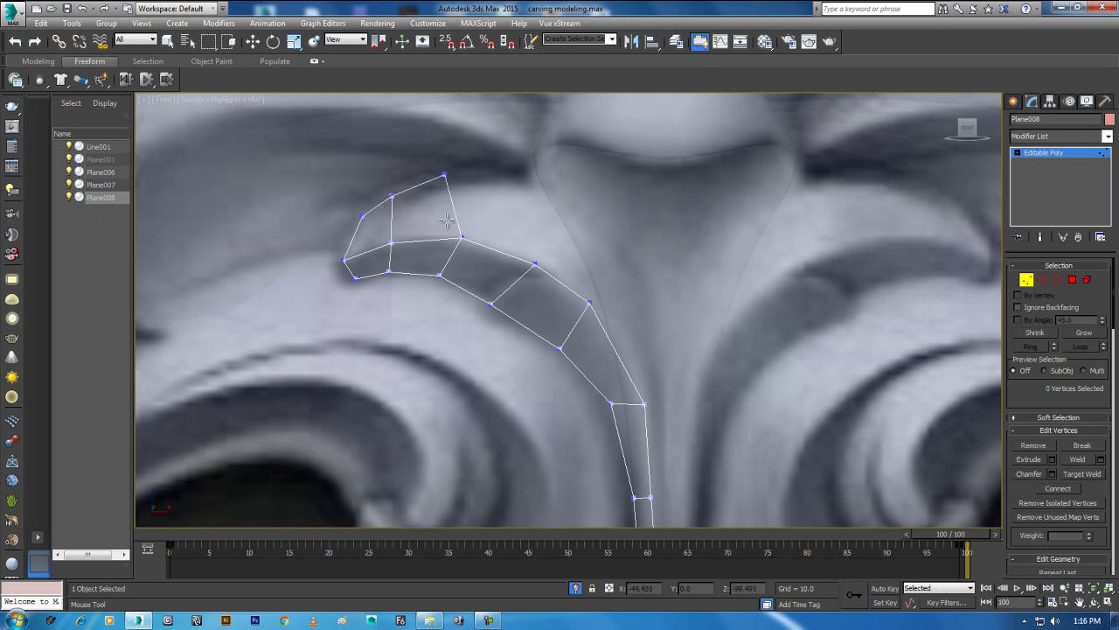
pyautogui.click(527, 181)
pyautogui.keyDown('shift'); pyautogui.click(509, 218); pyautogui.keyUp('shift')
pyautogui.click(601, 229)
pyautogui.keyDown('shift'); pyautogui.click(590, 270); pyautogui.keyUp('shift')
pyautogui.click(655, 333)
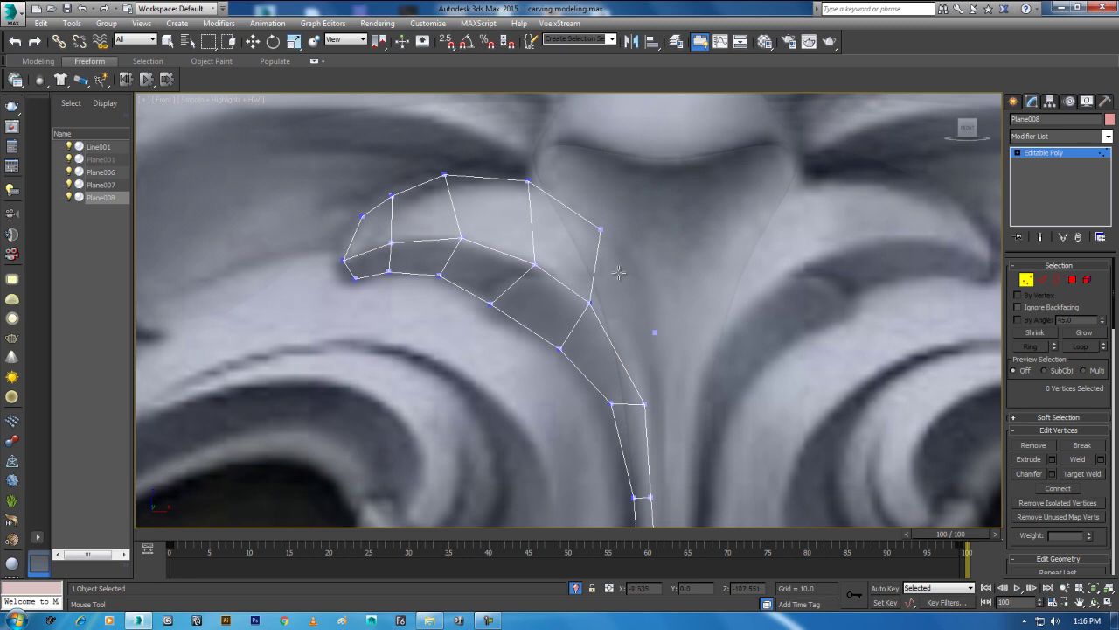
# Step: Re-enable PolyDraw Step Build and add the first new quads beside the stem strip
pyautogui.moveTo(684, 367); pyautogui.dragTo(598, 266, button='middle')
pyautogui.scroll(2, 569, 232)
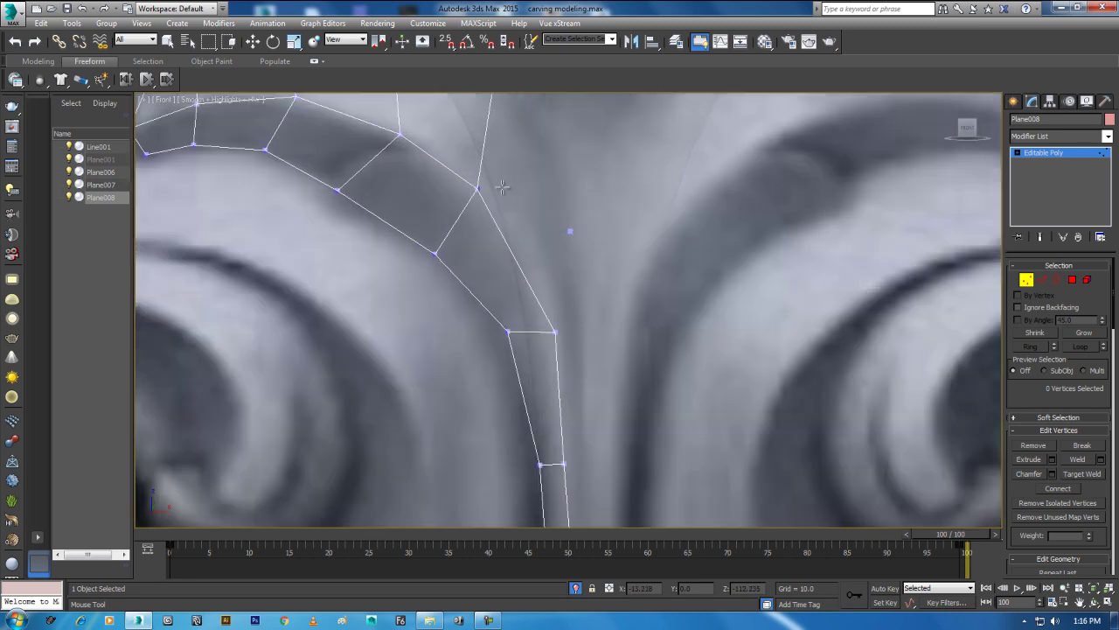
pyautogui.moveTo(576, 356); pyautogui.dragTo(596, 471, button='middle')
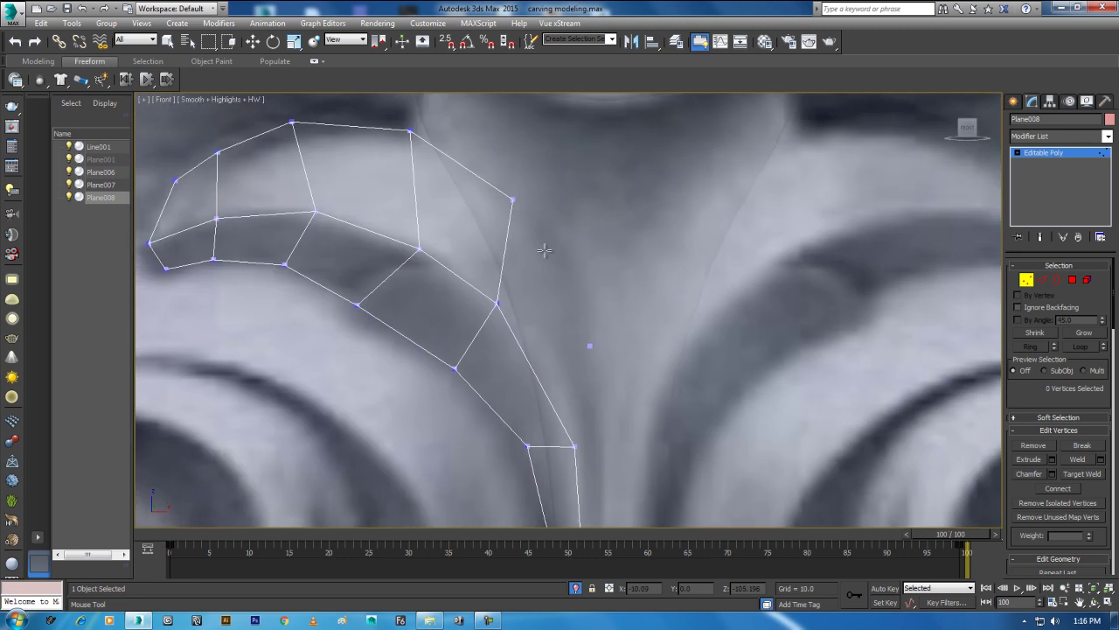
pyautogui.moveTo(604, 417)
pyautogui.mouseDown(button='middle')
pyautogui.moveTo(570, 301)
pyautogui.moveTo(607, 407)
pyautogui.mouseUp(button='middle')
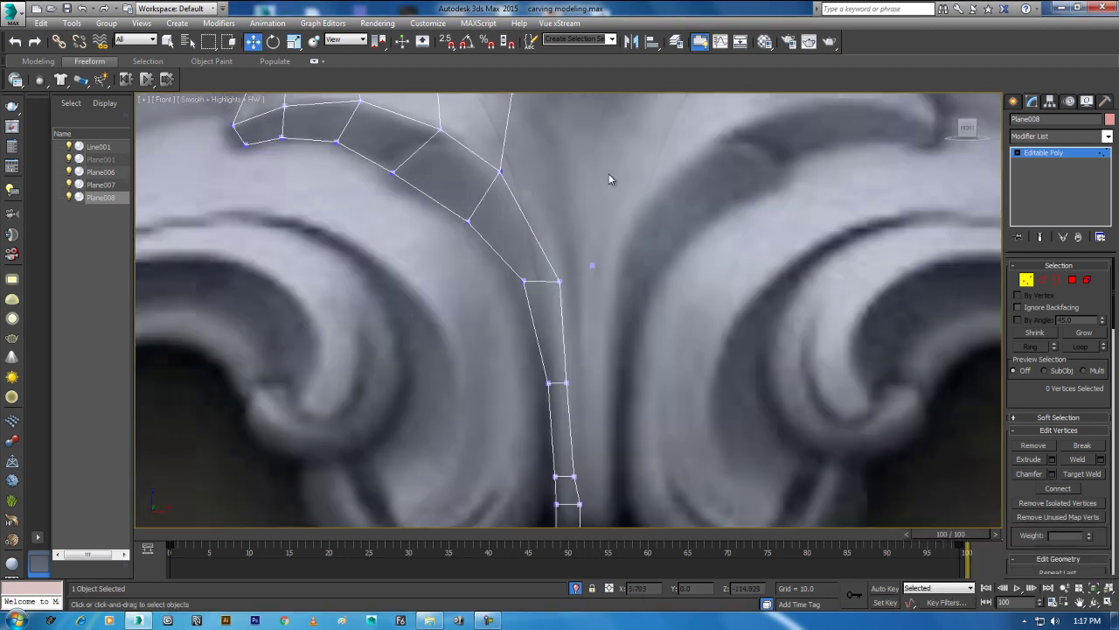
pyautogui.click(104, 63)
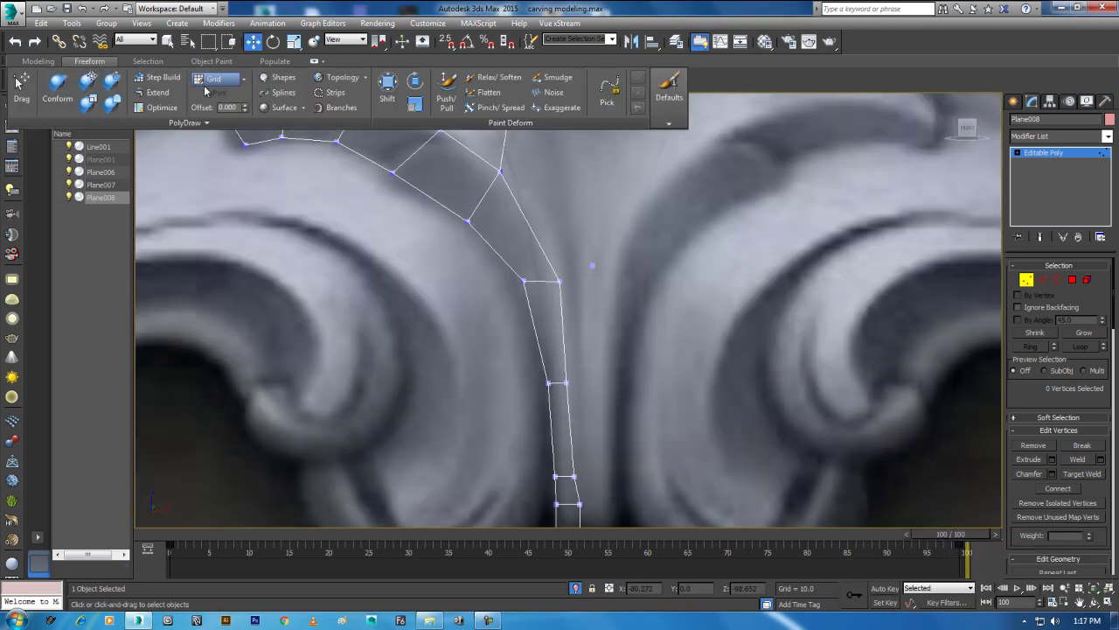
pyautogui.click(159, 79)
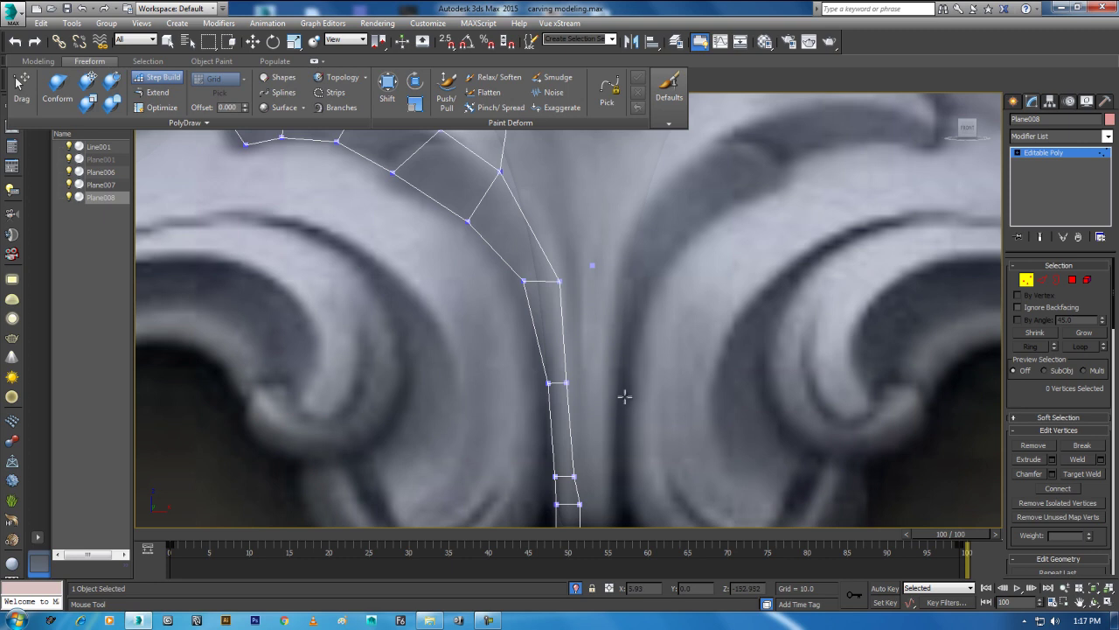
pyautogui.click(580, 381)
pyautogui.keyDown('shift'); pyautogui.moveTo(585, 356); pyautogui.dragTo(577, 315); pyautogui.keyUp('shift')
pyautogui.moveTo(603, 434); pyautogui.dragTo(600, 373, button='middle')
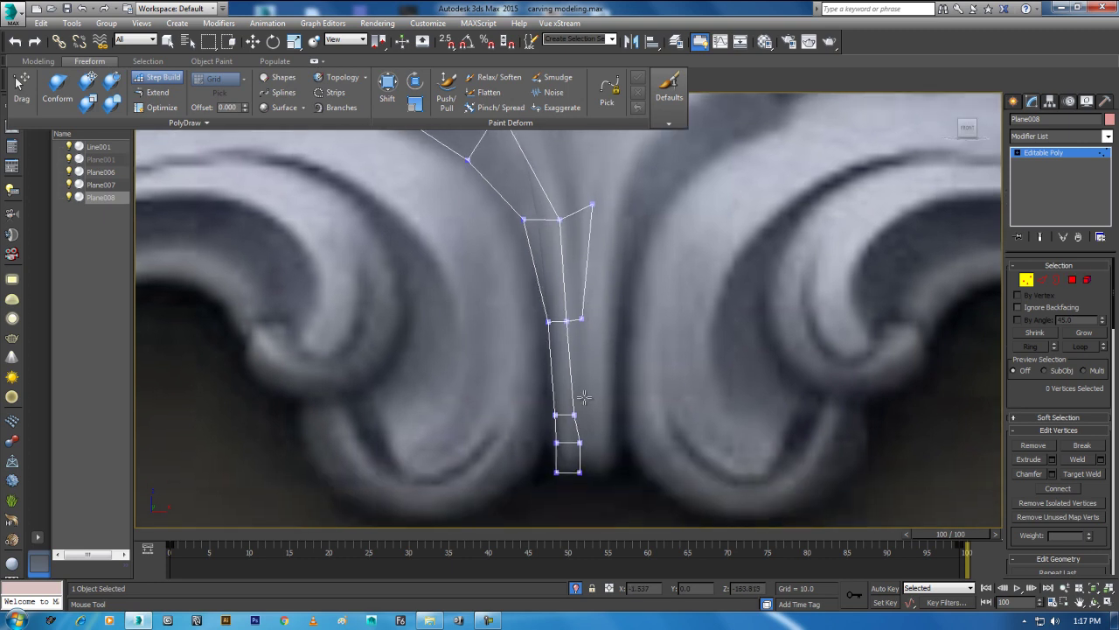
# Step: Add vertices and fill the remaining quads down to the stem's bottom
pyautogui.click(589, 414)
pyautogui.keyDown('shift'); pyautogui.moveTo(578, 372); pyautogui.dragTo(591, 420); pyautogui.keyUp('shift')
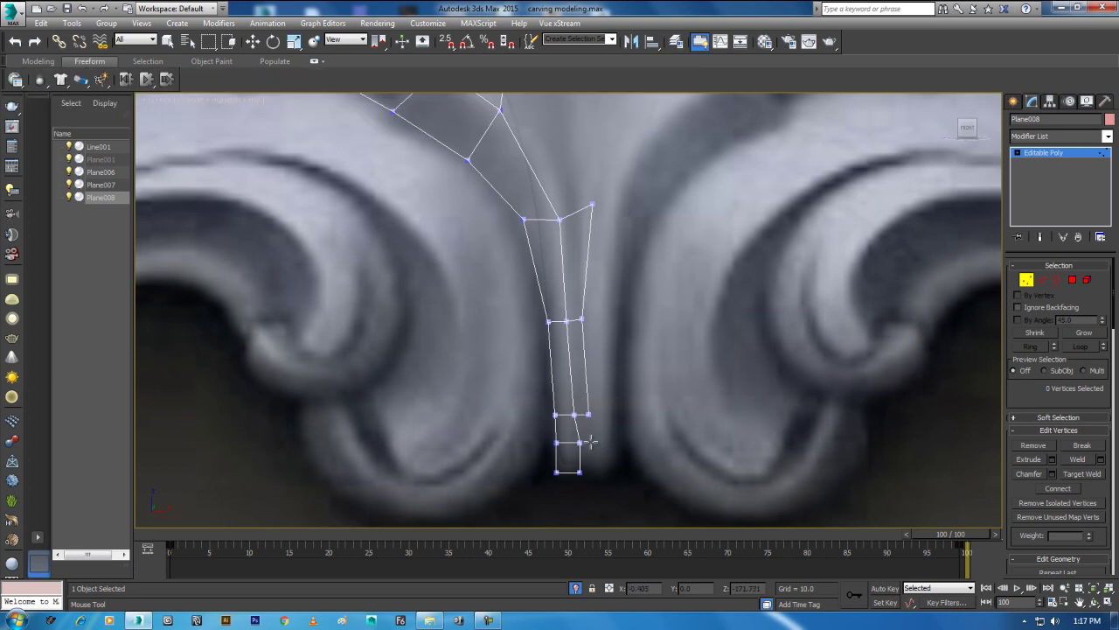
pyautogui.keyDown('shift'); pyautogui.moveTo(580, 423); pyautogui.dragTo(586, 434); pyautogui.keyUp('shift')
pyautogui.click(592, 472)
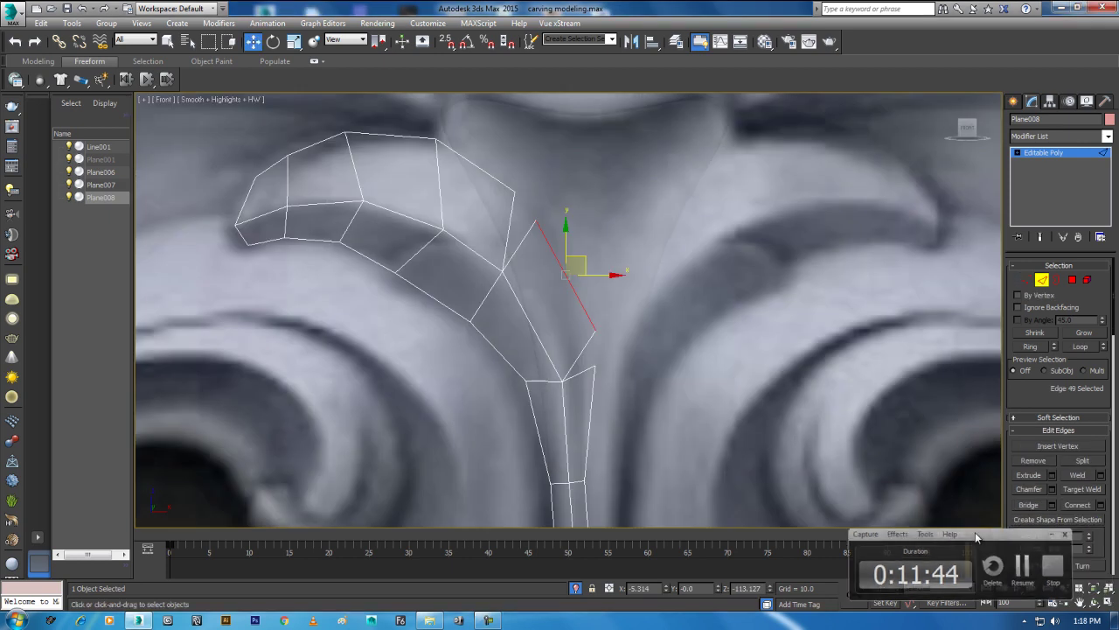
# Step: In Vertex mode, Target Weld two loose stem vertices onto the curled leaf mesh
pyautogui.moveTo(576, 254); pyautogui.dragTo(580, 270, button='middle')
pyautogui.rightClick(596, 225)
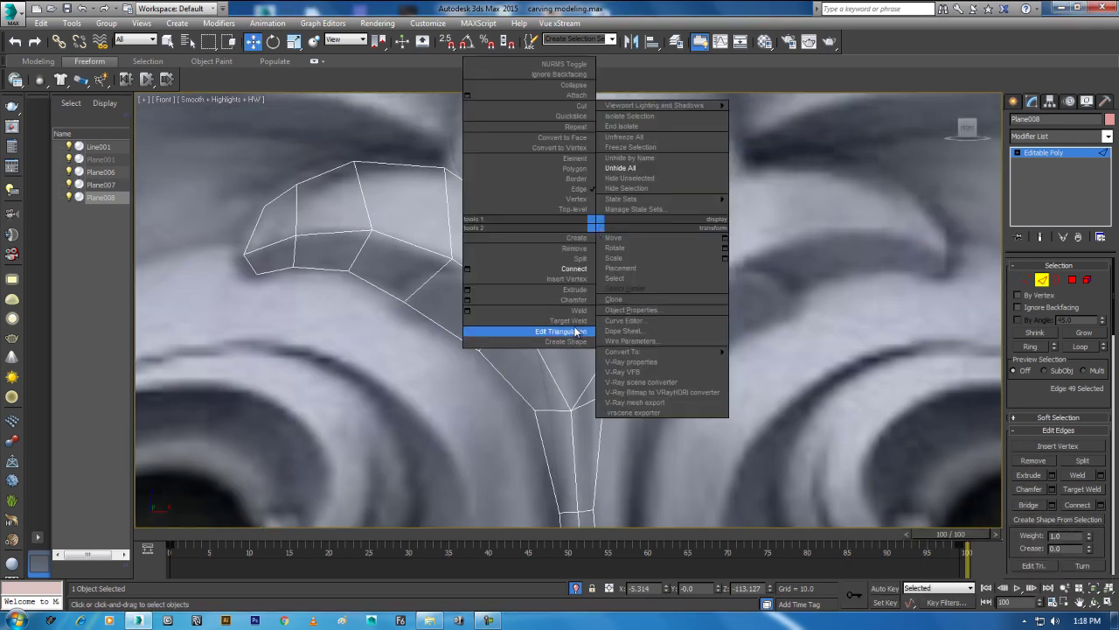
pyautogui.click(1026, 280)
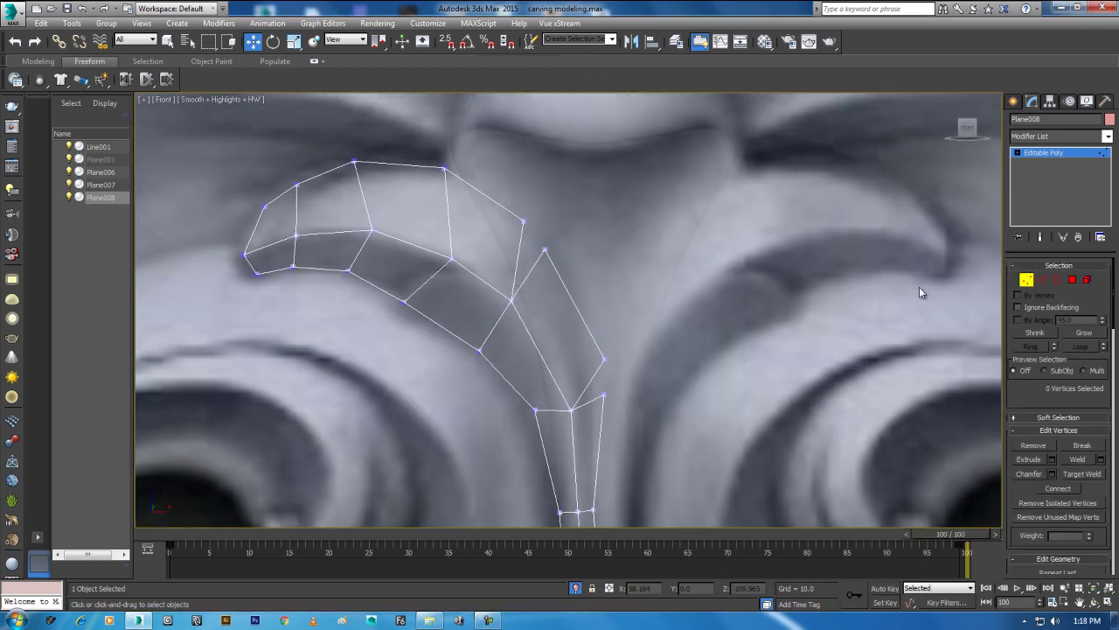
pyautogui.rightClick(648, 254)
pyautogui.click(619, 341)
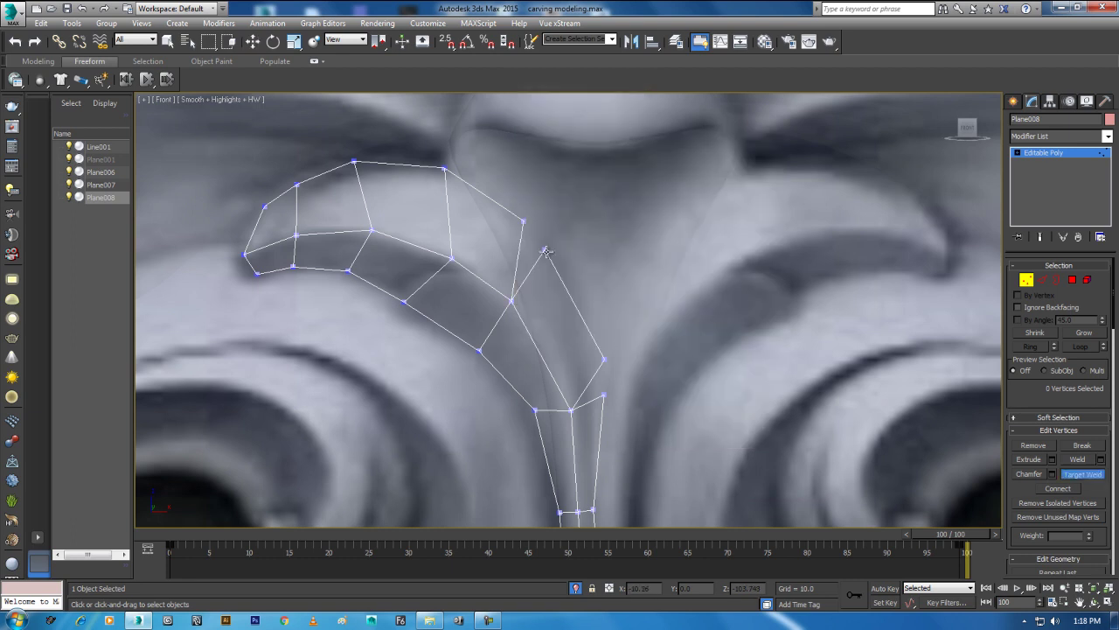
pyautogui.click(524, 223)
pyautogui.click(603, 359)
pyautogui.click(605, 399)
pyautogui.scroll(-1, 640, 367)
pyautogui.scroll(-2, 634, 367)
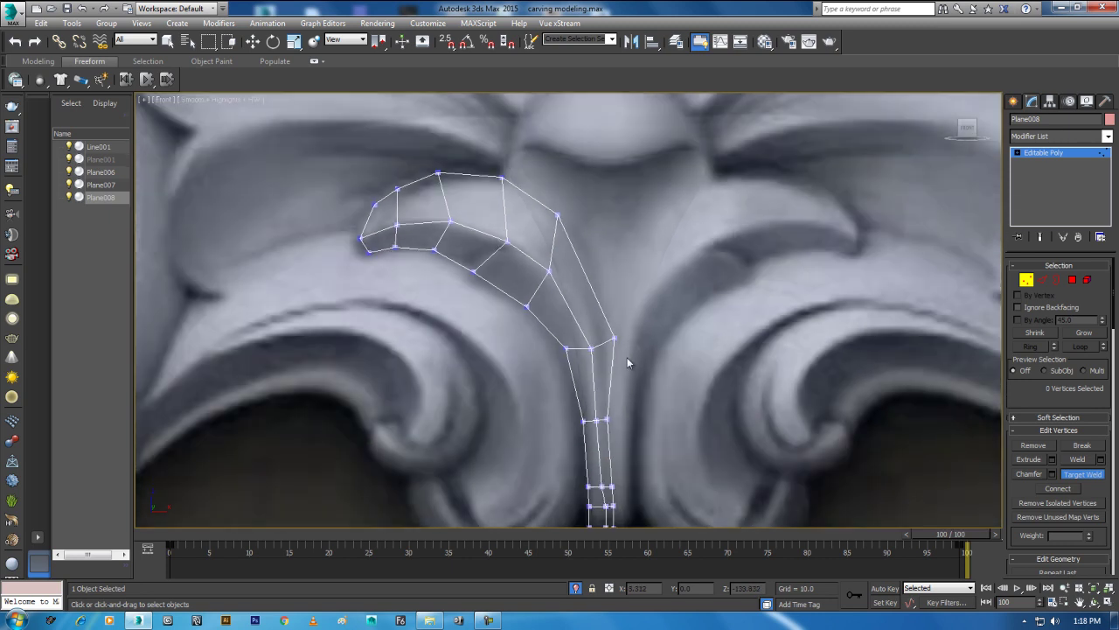
pyautogui.scroll(-3, 617, 354)
pyautogui.scroll(2, 617, 262)
pyautogui.scroll(2, 617, 303)
pyautogui.scroll(2, 624, 347)
pyautogui.rightClick(625, 347)
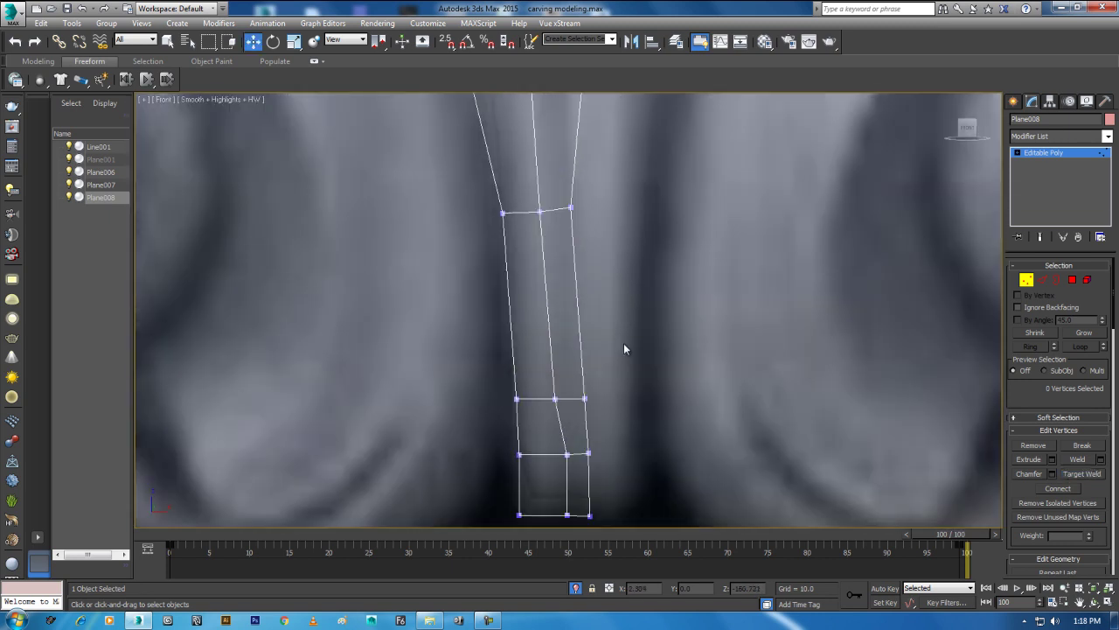
pyautogui.scroll(2, 635, 310)
# Step: Slide the four bottom-right vertices left onto the stem and nudge the top-right vertices onto the leaf edge
pyautogui.moveTo(628, 313); pyautogui.dragTo(552, 437)
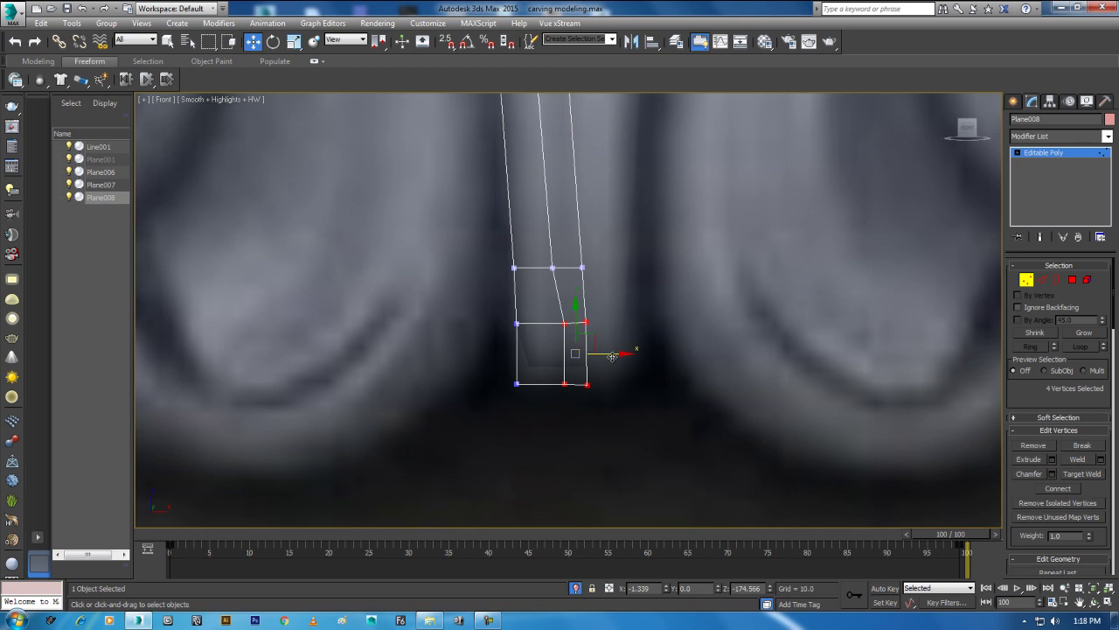
pyautogui.moveTo(619, 351); pyautogui.dragTo(610, 350)
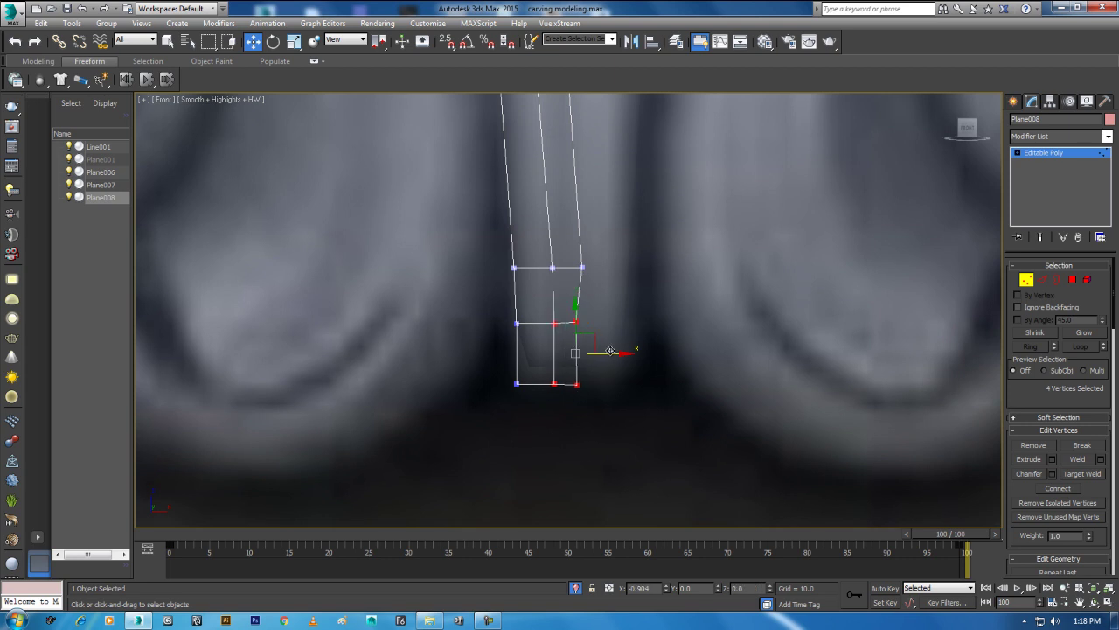
pyautogui.click(582, 268)
pyautogui.moveTo(629, 267); pyautogui.dragTo(633, 264)
pyautogui.scroll(-3, 630, 265)
pyautogui.moveTo(630, 265); pyautogui.dragTo(673, 396, button='middle')
pyautogui.click(563, 221)
pyautogui.moveTo(588, 215); pyautogui.dragTo(604, 231)
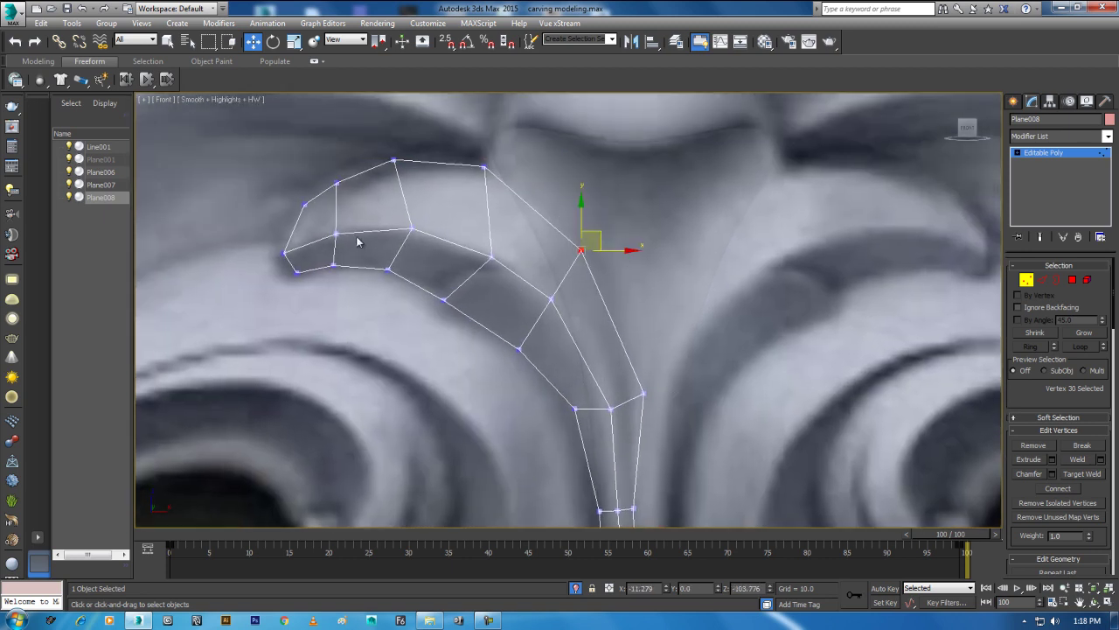
# Step: At object level, move Plane008 forward along Y to -22.78 onto the carving surface
pyautogui.moveTo(458, 300); pyautogui.dragTo(460, 315, button='middle')
pyautogui.hotkey('alt', 'w')
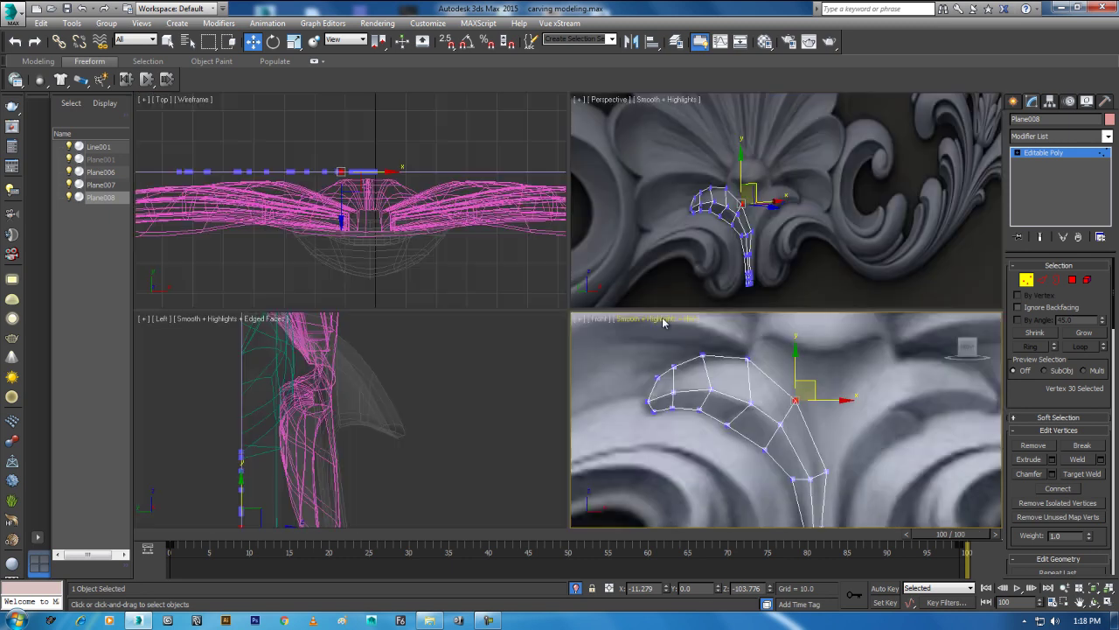
pyautogui.scroll(3, 761, 240)
pyautogui.hotkey('alt', 'w')
pyautogui.moveTo(651, 284)
pyautogui.keyDown('alt'); pyautogui.mouseDown(button='middle')
pyautogui.moveTo(582, 313)
pyautogui.moveTo(448, 293)
pyautogui.mouseUp(button='middle'); pyautogui.keyUp('alt')
pyautogui.rightClick(448, 293)
pyautogui.click(404, 263)
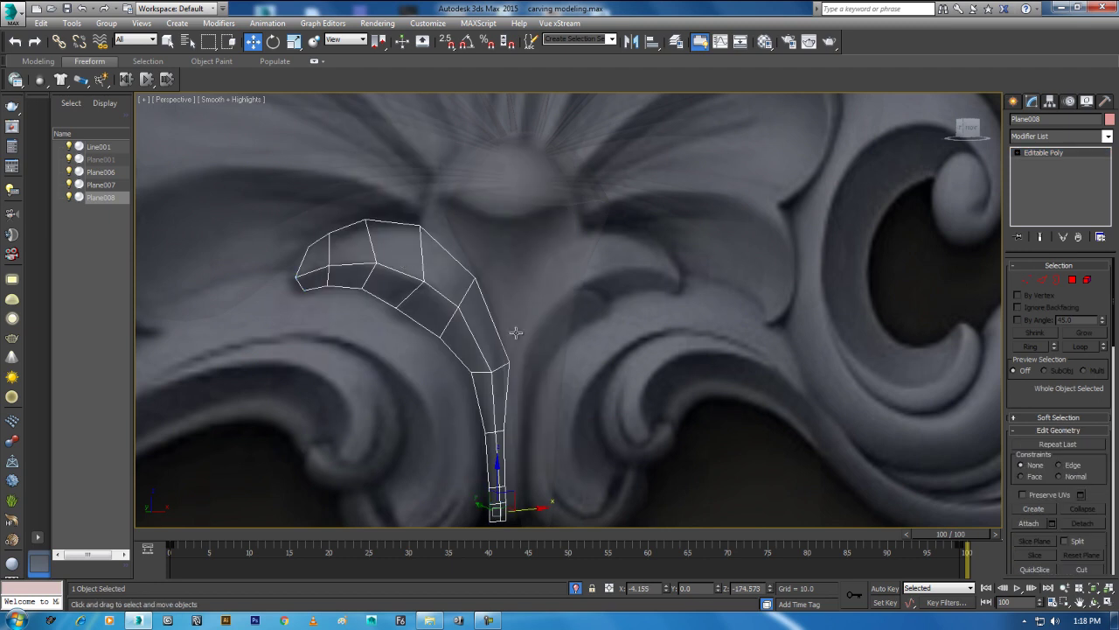
pyautogui.hotkey('alt', 'w')
pyautogui.moveTo(346, 403); pyautogui.dragTo(370, 330, button='middle')
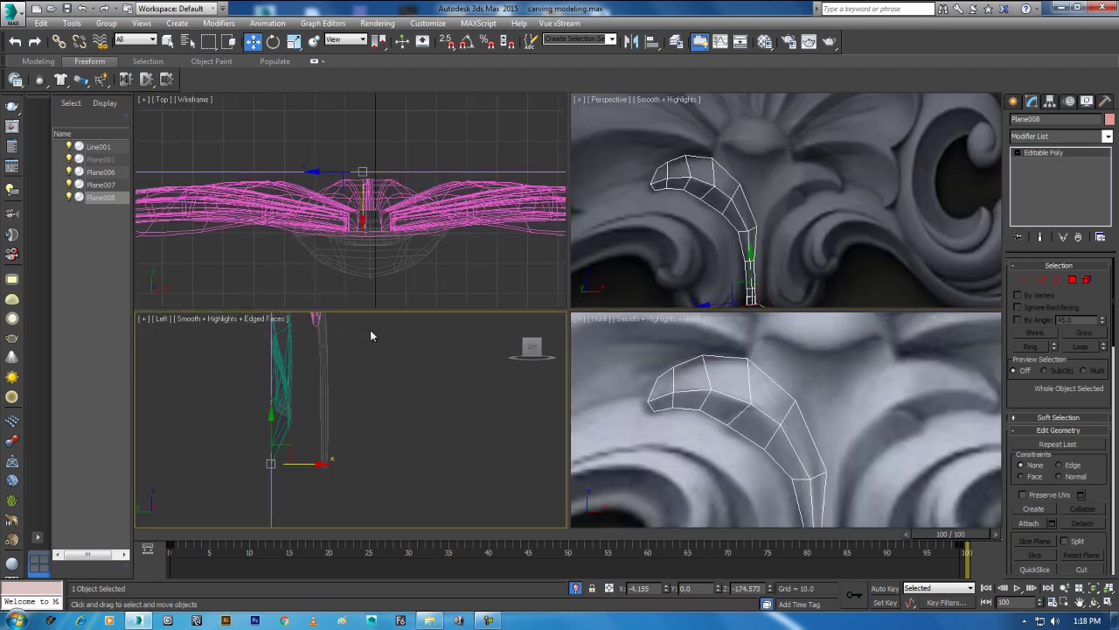
pyautogui.moveTo(319, 466); pyautogui.dragTo(363, 466)
# Step: In Edge mode, turn on Loop in the Modeling ribbon and select the edge loop along the leaf
pyautogui.moveTo(752, 218)
pyautogui.keyDown('alt'); pyautogui.mouseDown(button='middle')
pyautogui.moveTo(800, 245)
pyautogui.moveTo(737, 254)
pyautogui.mouseUp(button='middle'); pyautogui.keyUp('alt')
pyautogui.hotkey('alt', 'w')
pyautogui.click(1041, 279)
pyautogui.click(570, 380)
pyautogui.click(536, 378)
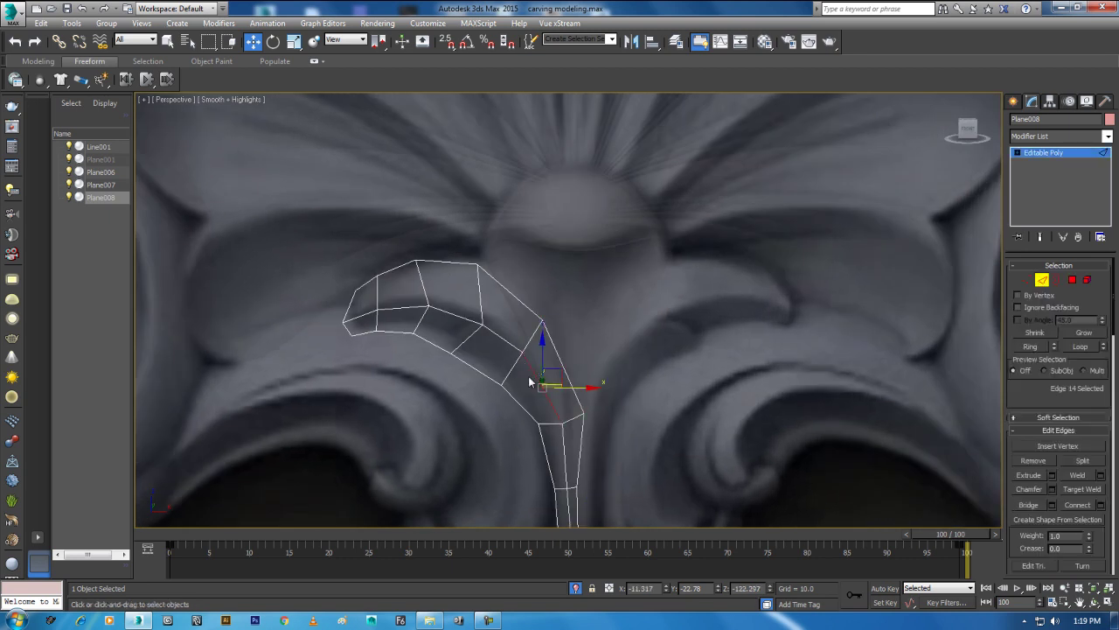
pyautogui.click(87, 66)
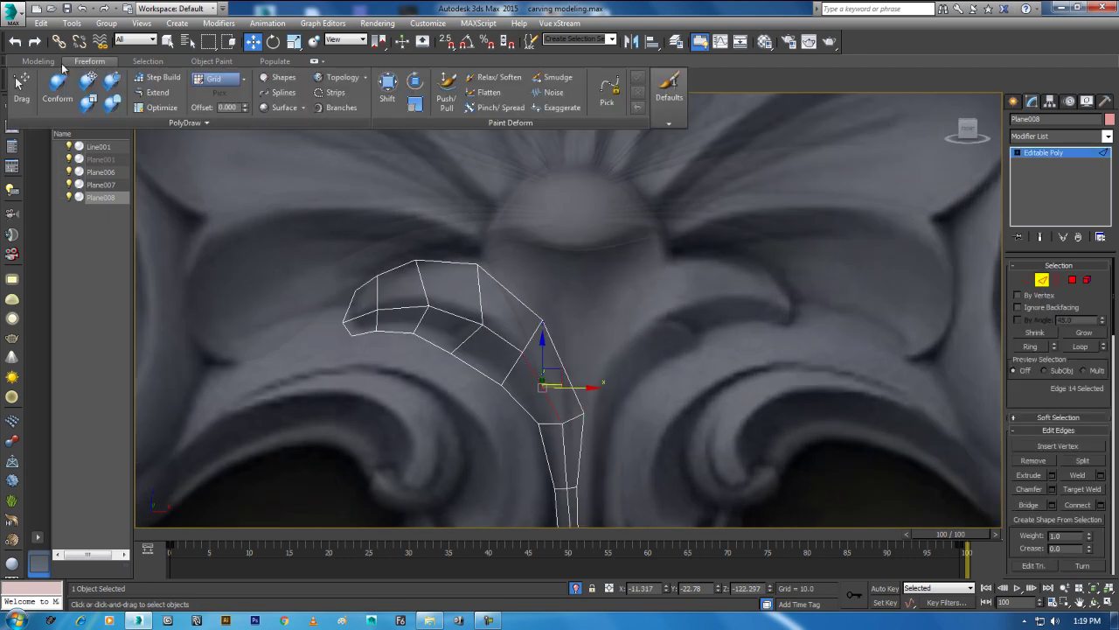
pyautogui.click(38, 62)
pyautogui.click(148, 61)
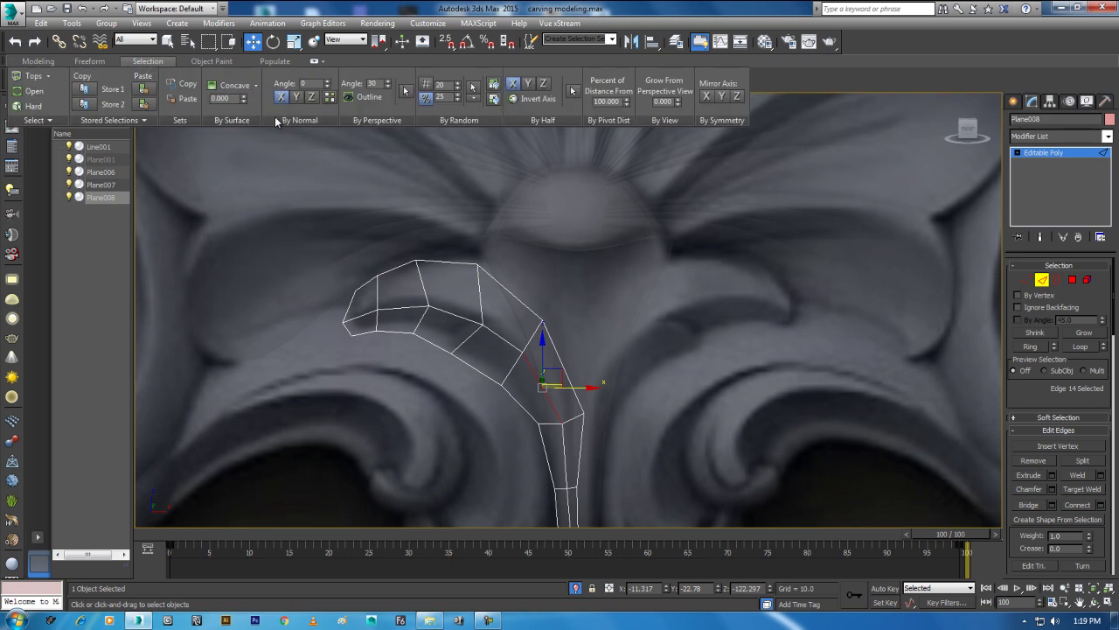
pyautogui.click(38, 61)
pyautogui.click(204, 107)
pyautogui.click(502, 338)
pyautogui.keyDown('alt'); pyautogui.moveTo(502, 339); pyautogui.dragTo(396, 400, button='middle'); pyautogui.keyUp('alt')
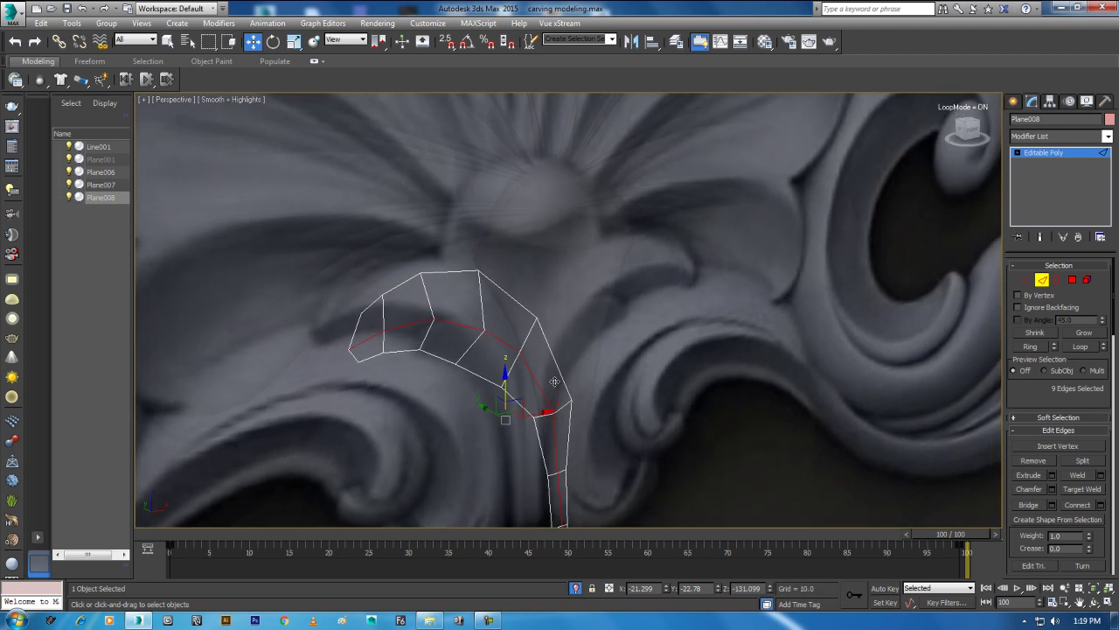
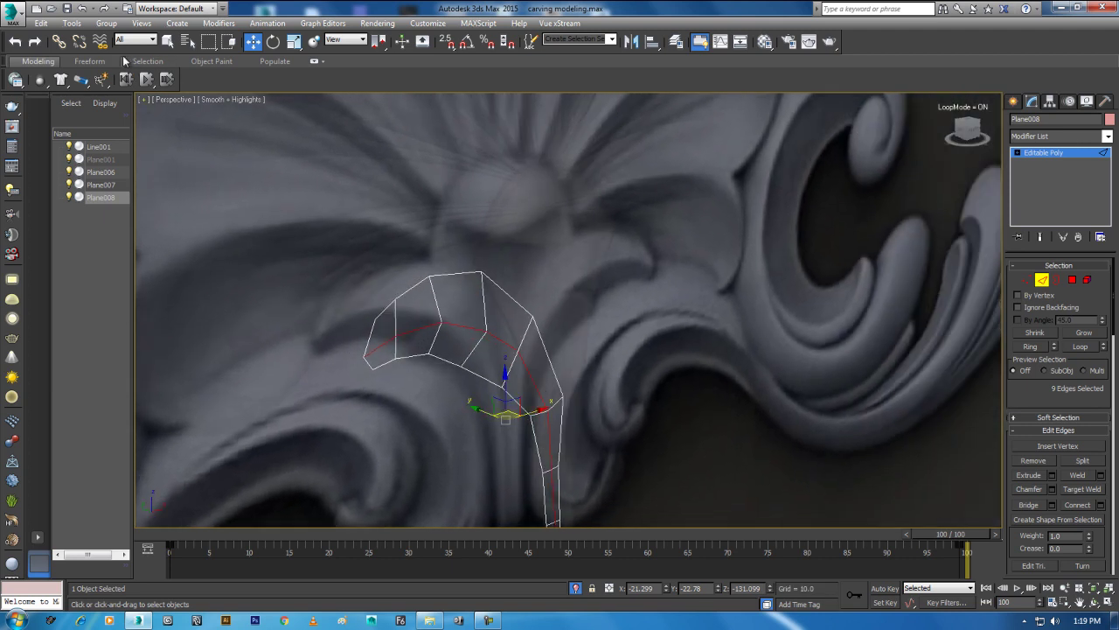
# Step: Drop the leftmost end edge from the strip's edge selection
pyautogui.click(79, 62)
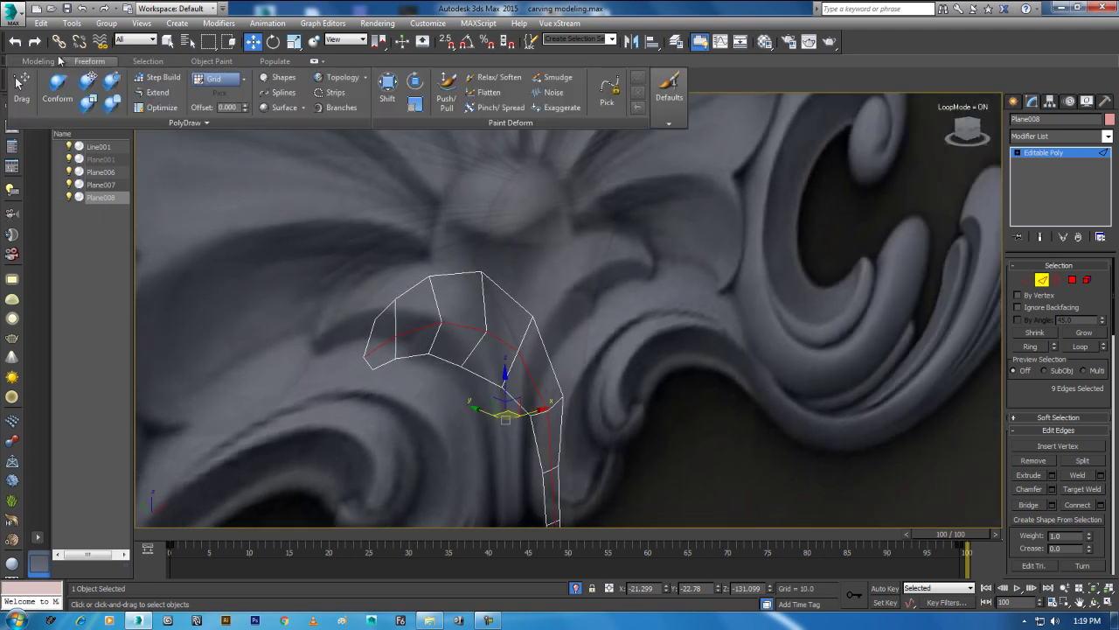
pyautogui.click(37, 61)
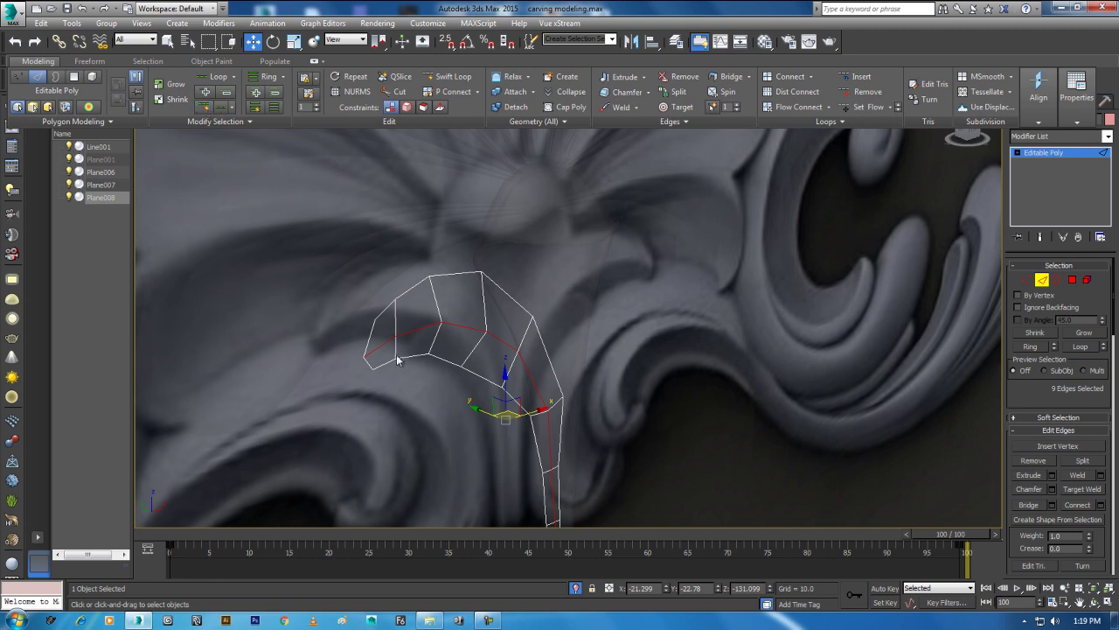
pyautogui.keyDown('alt'); pyautogui.moveTo(378, 401); pyautogui.dragTo(381, 402); pyautogui.keyUp('alt')
pyautogui.moveTo(381, 402)
pyautogui.keyDown('alt'); pyautogui.mouseDown(button='middle')
pyautogui.moveTo(589, 485)
pyautogui.moveTo(521, 372)
pyautogui.moveTo(544, 366)
pyautogui.mouseUp(button='middle'); pyautogui.keyUp('alt')
# Step: In the four-view layout, slide the selected edges along X toward the carving in the Left view
pyautogui.hotkey('alt', 'w')
pyautogui.moveTo(475, 384)
pyautogui.mouseDown(button='middle')
pyautogui.moveTo(357, 449)
pyautogui.moveTo(330, 425)
pyautogui.mouseUp(button='middle')
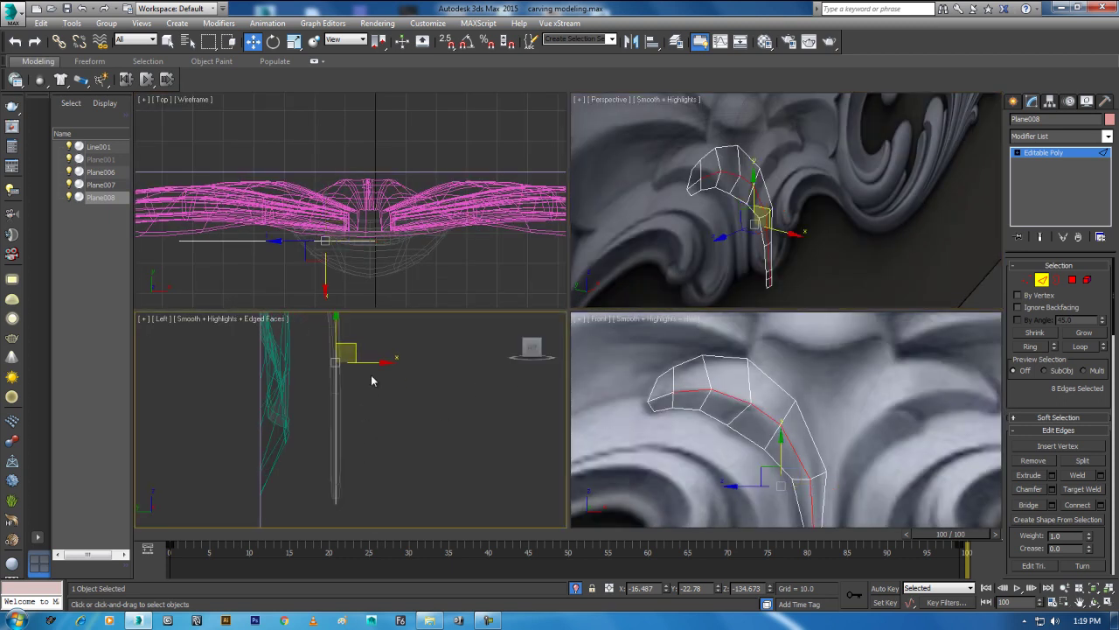
pyautogui.moveTo(376, 363); pyautogui.dragTo(388, 362)
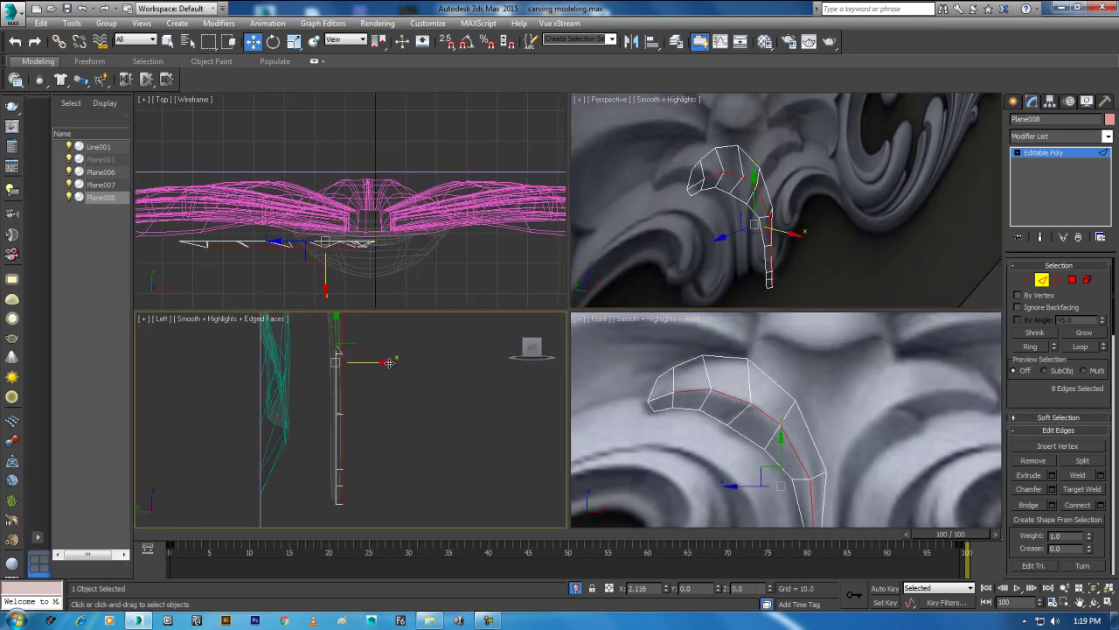
pyautogui.moveTo(777, 283)
pyautogui.keyDown('alt'); pyautogui.mouseDown(button='middle')
pyautogui.moveTo(812, 242)
pyautogui.moveTo(798, 280)
pyautogui.moveTo(715, 321)
pyautogui.mouseUp(button='middle'); pyautogui.keyUp('alt')
pyautogui.hotkey('alt', 'w')
# Step: Reselect the strip's nine-edge inner loop, adding its last edge
pyautogui.rightClick(510, 260)
pyautogui.click(477, 248)
pyautogui.moveTo(476, 262)
pyautogui.keyDown('alt'); pyautogui.mouseDown(button='middle')
pyautogui.moveTo(491, 405)
pyautogui.moveTo(546, 373)
pyautogui.mouseUp(button='middle'); pyautogui.keyUp('alt')
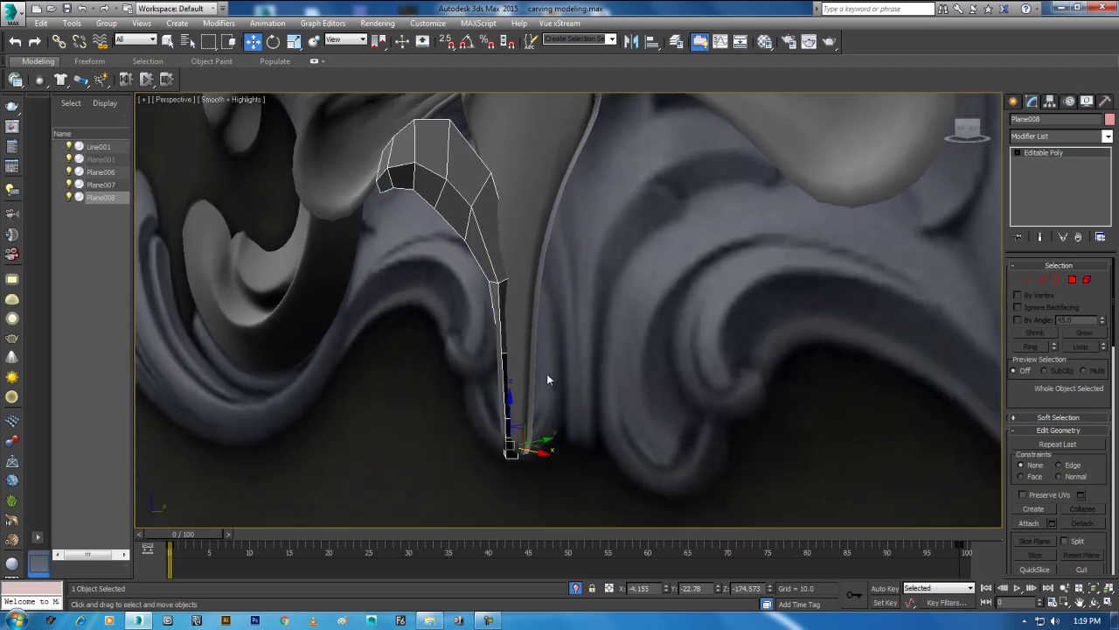
pyautogui.keyDown('alt'); pyautogui.moveTo(549, 438); pyautogui.dragTo(542, 439, button='middle'); pyautogui.keyUp('alt')
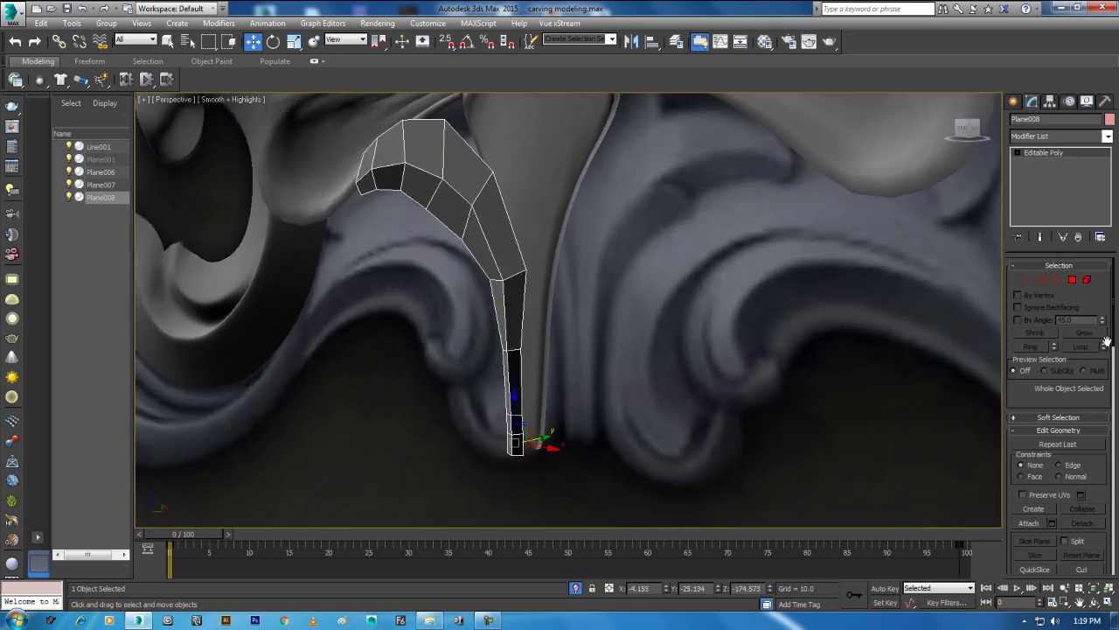
pyautogui.click(1042, 280)
pyautogui.keyDown('alt'); pyautogui.moveTo(489, 288); pyautogui.dragTo(549, 251, button='middle'); pyautogui.keyUp('alt')
pyautogui.click(1081, 348)
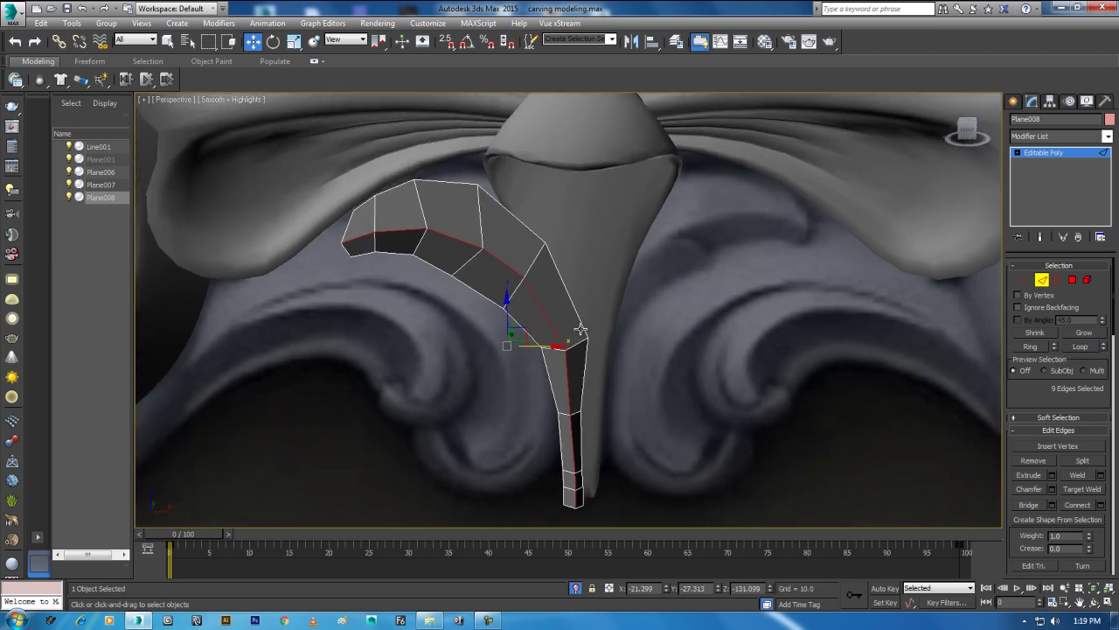
# Step: Chamfer the selected inner edge loop with 2 segments
pyautogui.rightClick(548, 251)
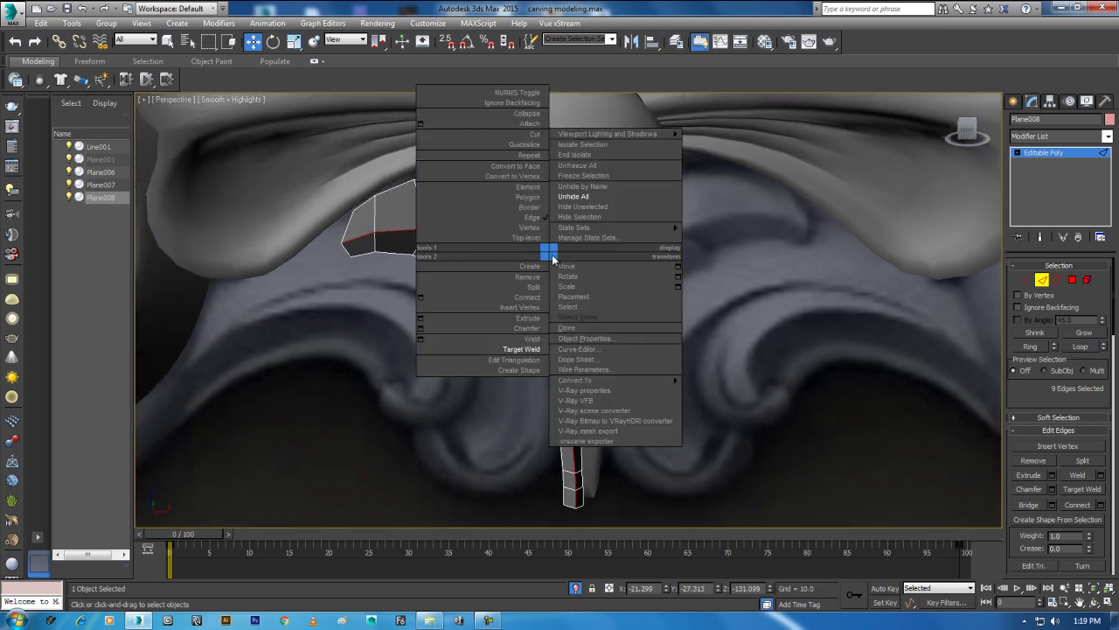
pyautogui.click(420, 328)
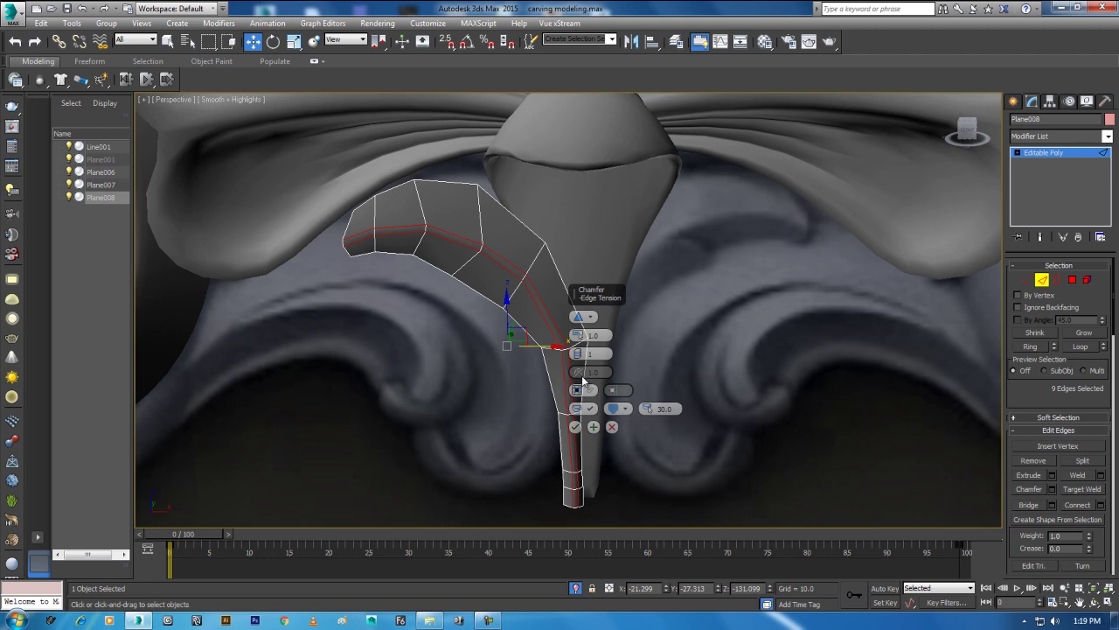
pyautogui.moveTo(577, 353); pyautogui.dragTo(582, 352)
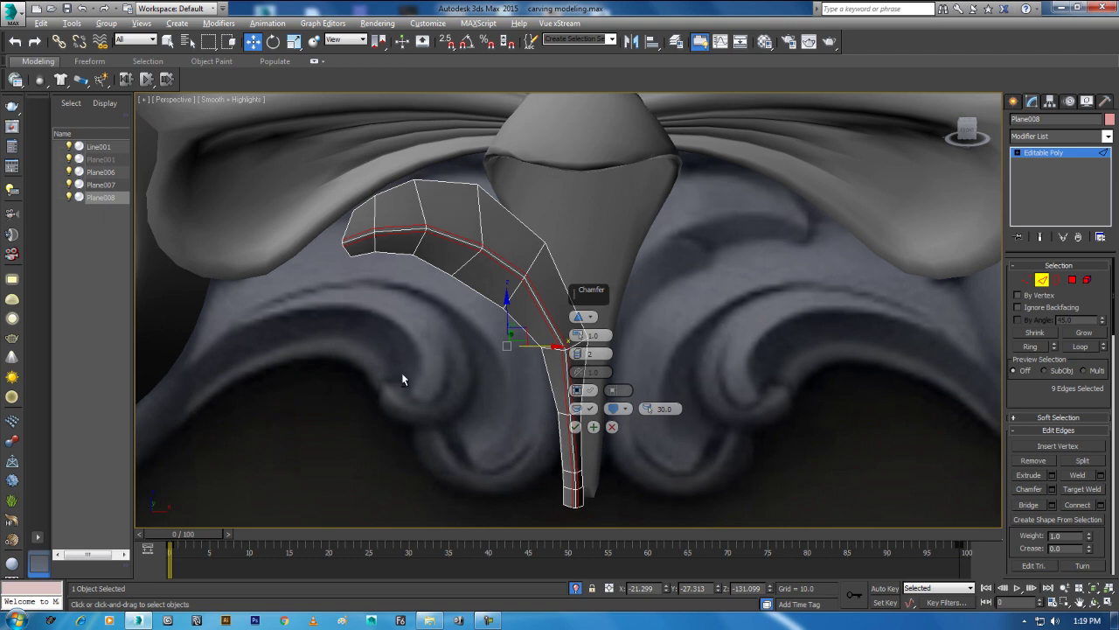
pyautogui.keyDown('alt'); pyautogui.moveTo(401, 378); pyautogui.dragTo(410, 376, button='middle'); pyautogui.keyUp('alt')
pyautogui.click(574, 426)
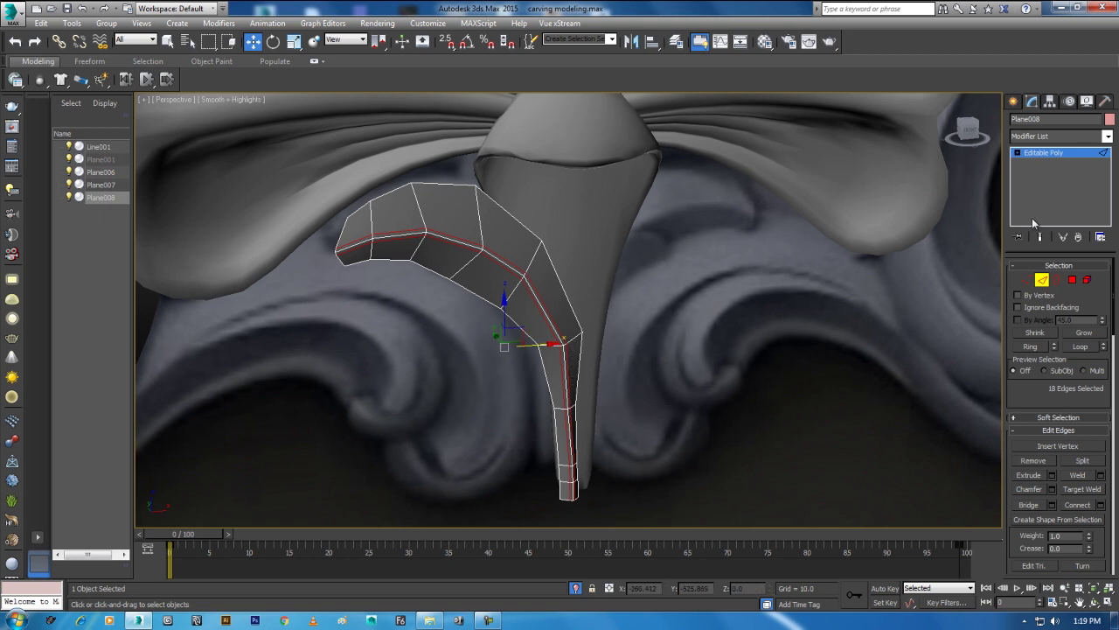
# Step: Leave Edge mode and add a MeshSmooth modifier to the strip
pyautogui.click(1056, 155)
pyautogui.click(1069, 140)
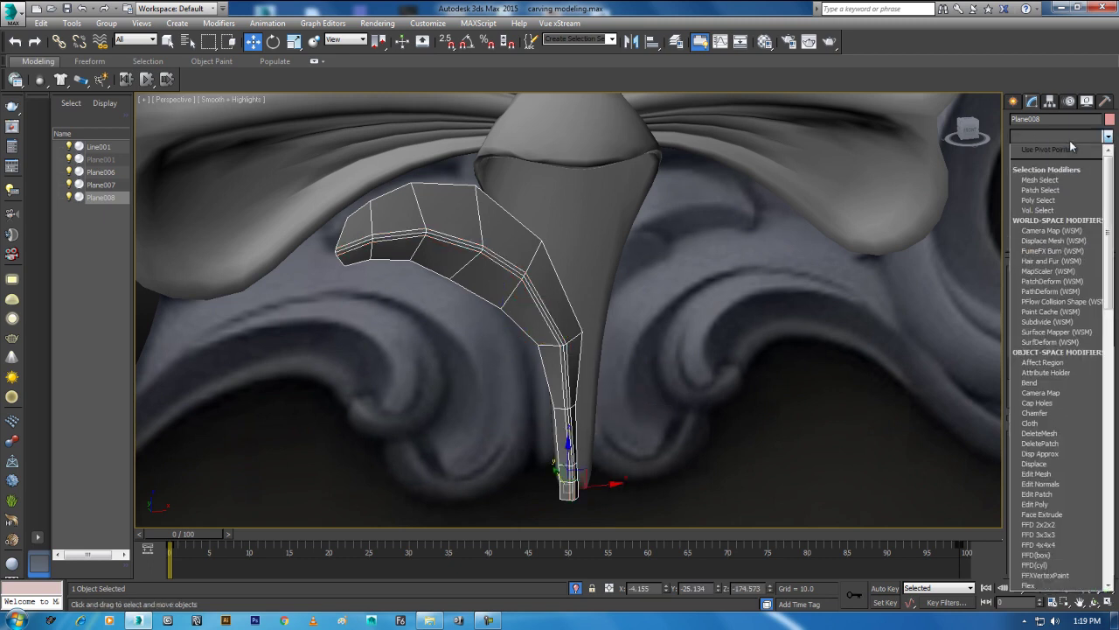
pyautogui.scroll(-2, 1067, 149)
pyautogui.scroll(-8, 1067, 149)
pyautogui.scroll(-8, 1066, 148)
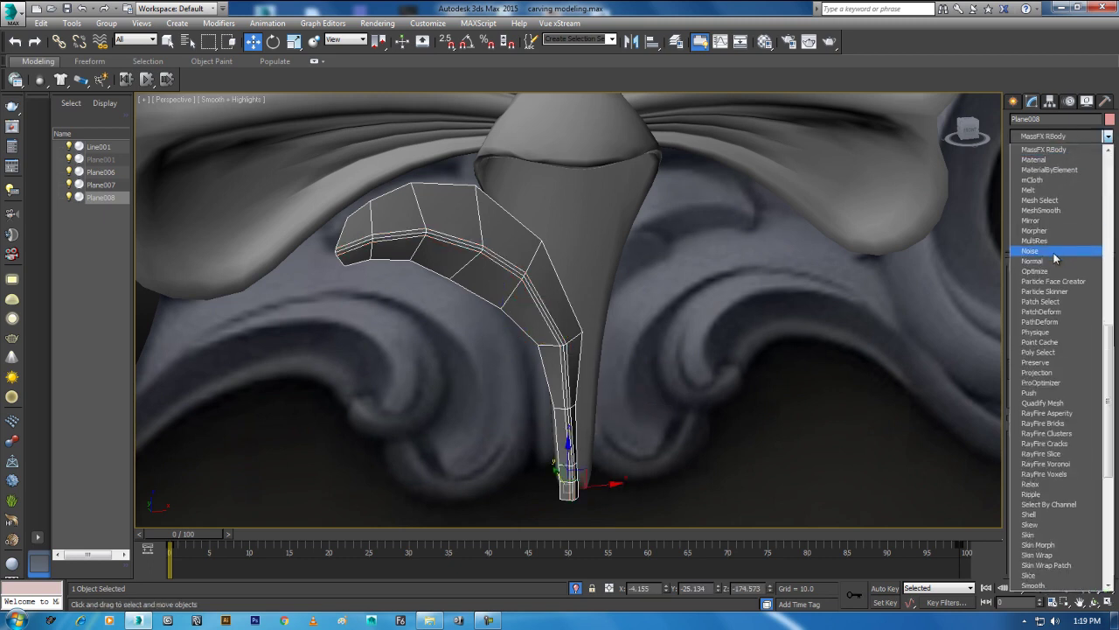
pyautogui.click(1045, 211)
# Step: Deselect the strip and inspect the smoothed result
pyautogui.click(798, 416)
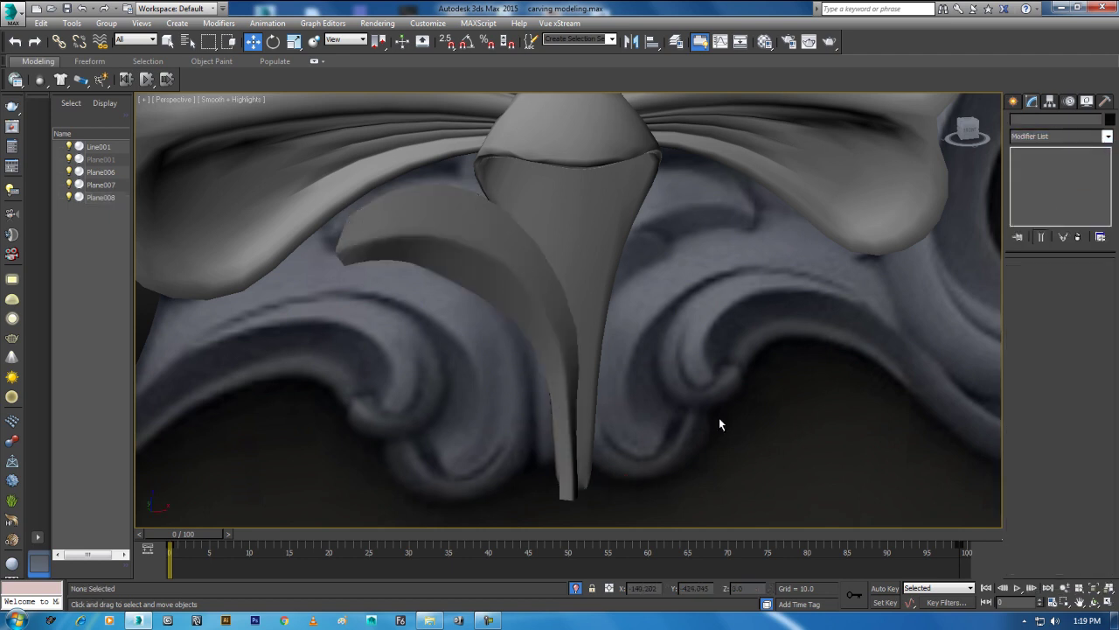
pyautogui.scroll(-2, 679, 405)
pyautogui.scroll(-3, 680, 402)
pyautogui.hotkey('alt', 'w')
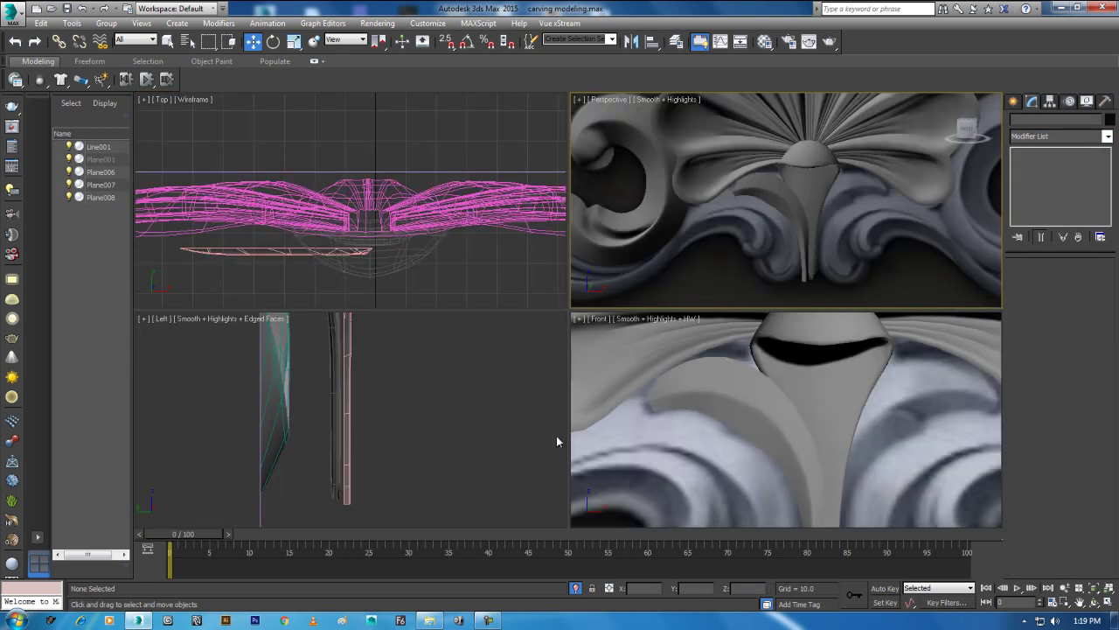
pyautogui.hotkey('alt', 'w')
pyautogui.scroll(-3, 583, 349)
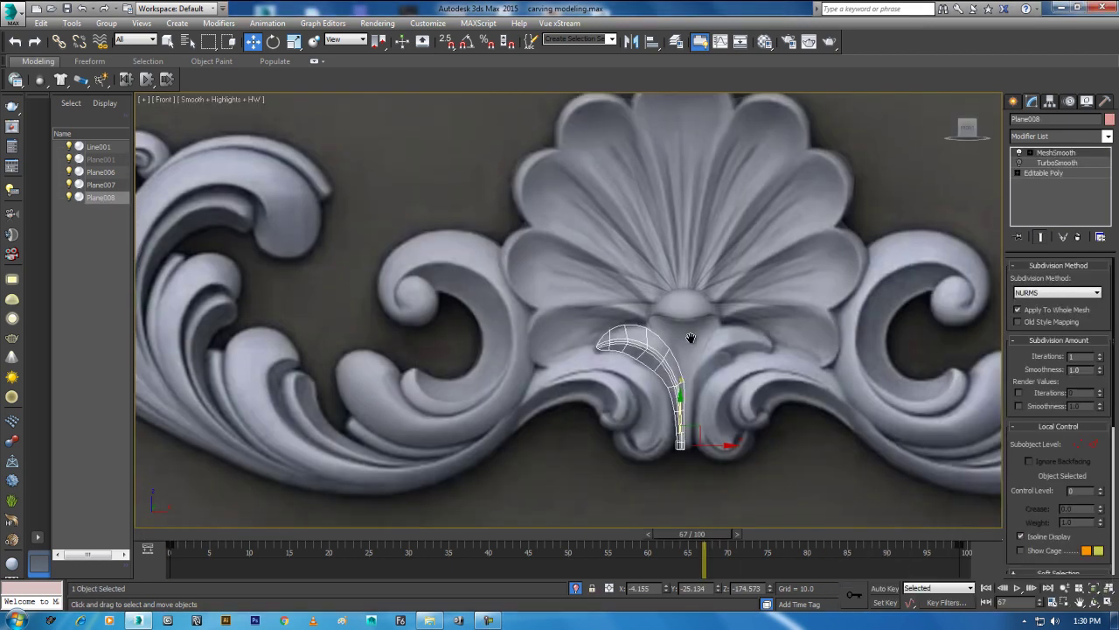
# Step: Return to the strip's base Editable Poly level in the stack
pyautogui.scroll(2, 691, 341)
pyautogui.scroll(2, 700, 359)
pyautogui.scroll(2, 665, 363)
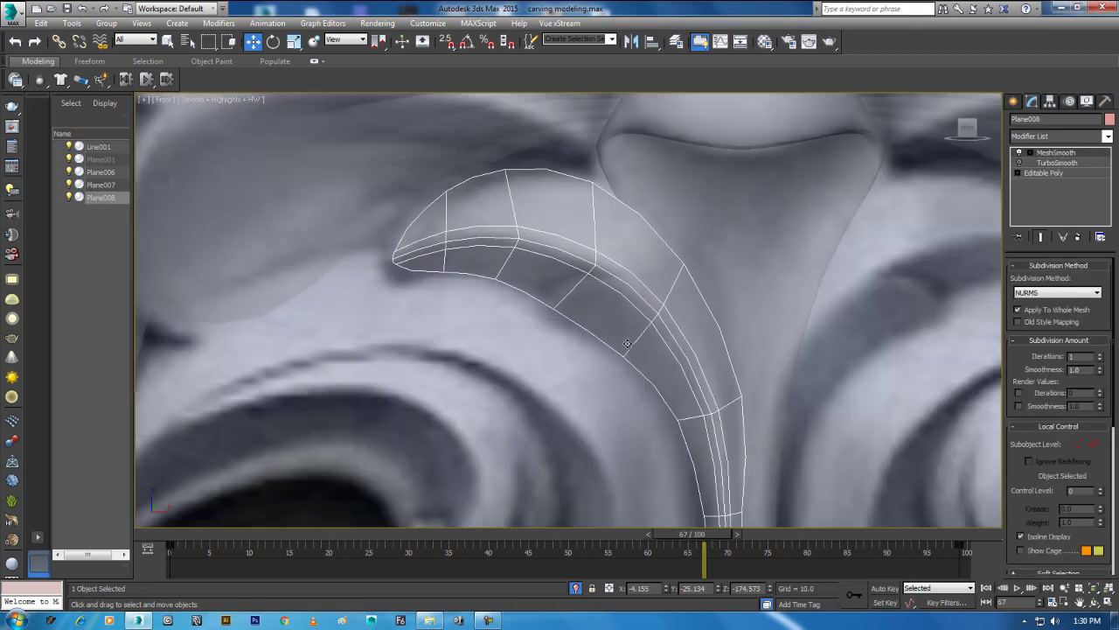
pyautogui.scroll(2, 700, 361)
pyautogui.click(1043, 173)
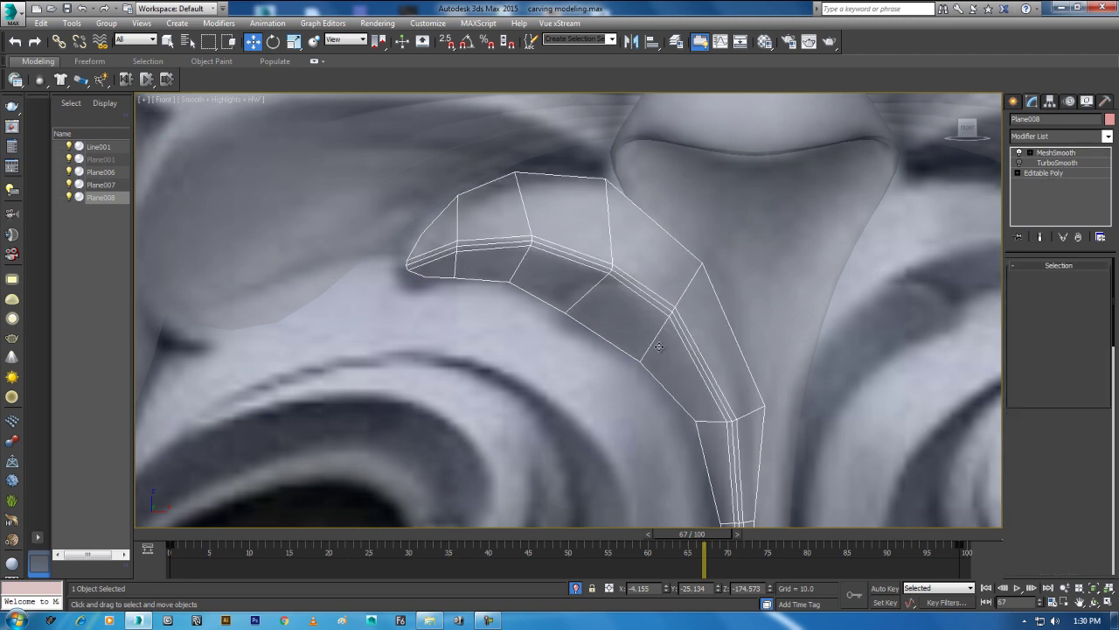
pyautogui.scroll(2, 647, 402)
pyautogui.rightClick(663, 229)
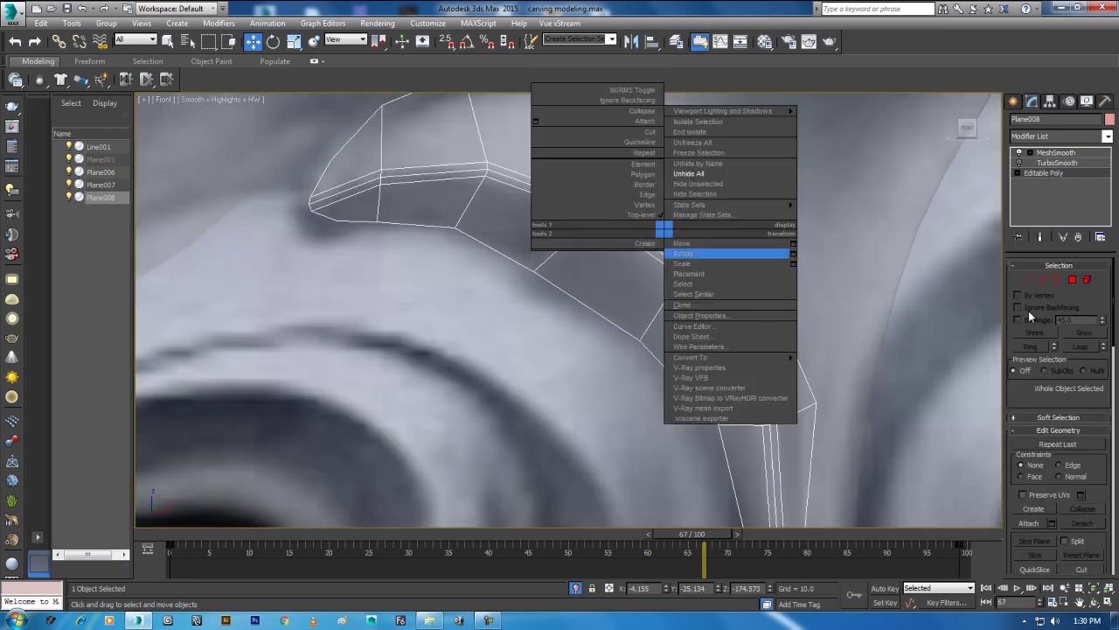
pyautogui.click(1042, 282)
# Step: Cut a new edge across the face from the inner border edge down to the lower edge
pyautogui.rightClick(715, 238)
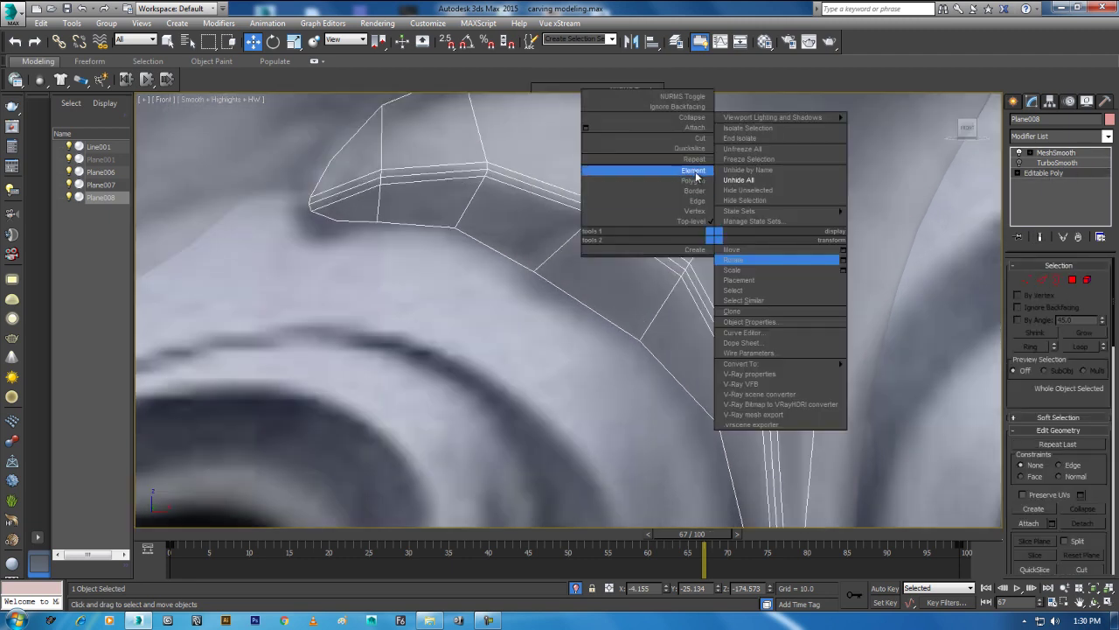
pyautogui.click(665, 145)
pyautogui.moveTo(665, 324); pyautogui.dragTo(647, 250, button='middle')
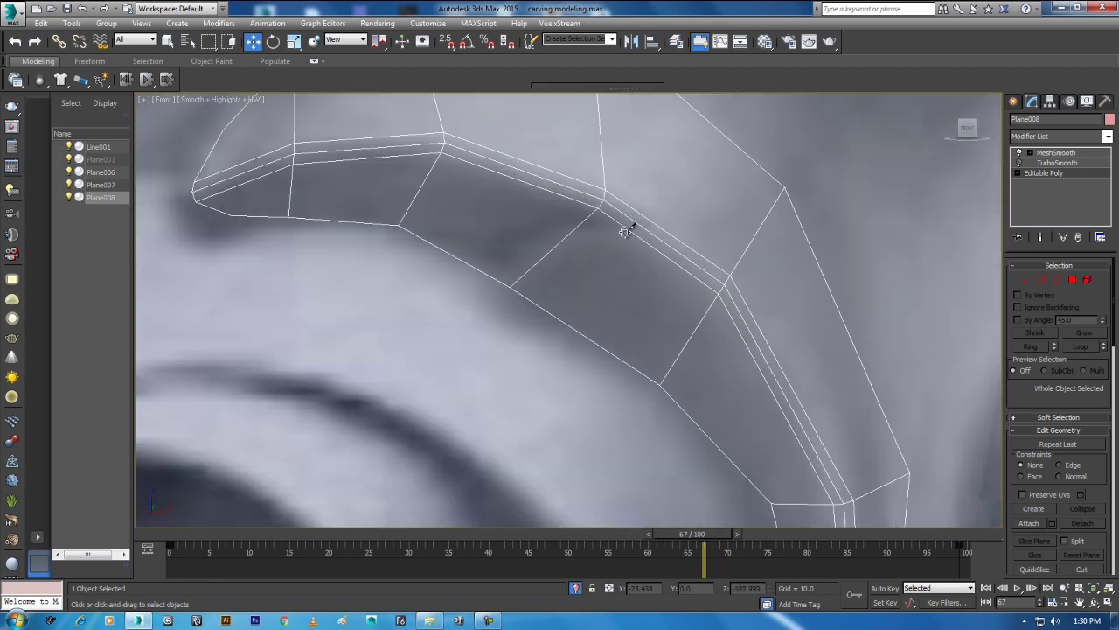
pyautogui.hotkey('alt', 'c')
pyautogui.click(626, 228)
pyautogui.click(579, 225)
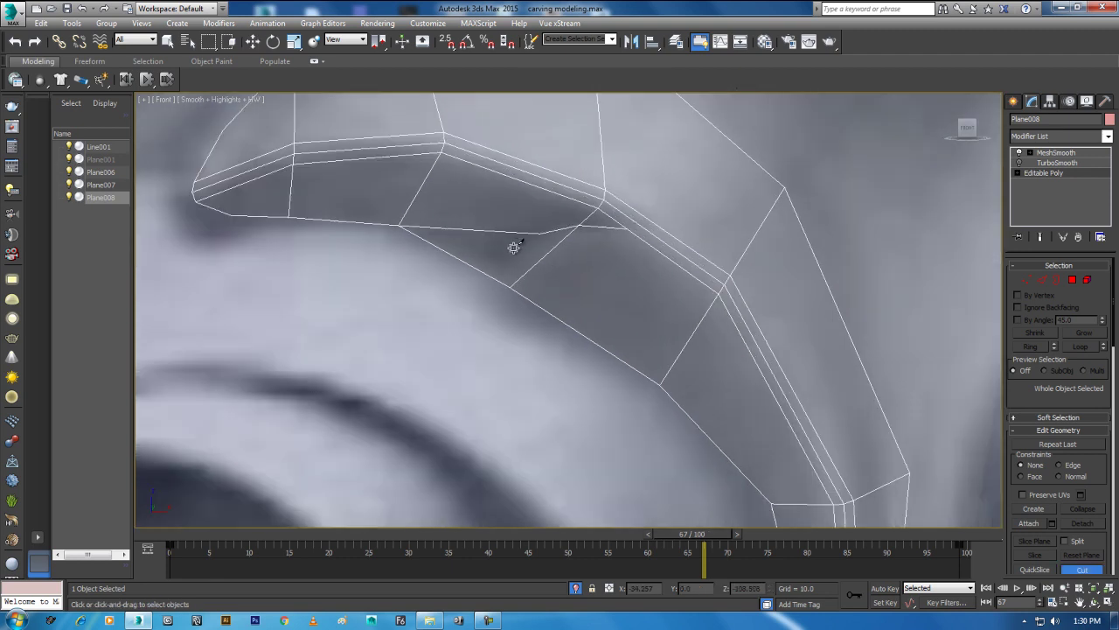
pyautogui.click(472, 263)
pyautogui.scroll(2, 585, 255)
pyautogui.moveTo(589, 265); pyautogui.dragTo(603, 296, button='middle')
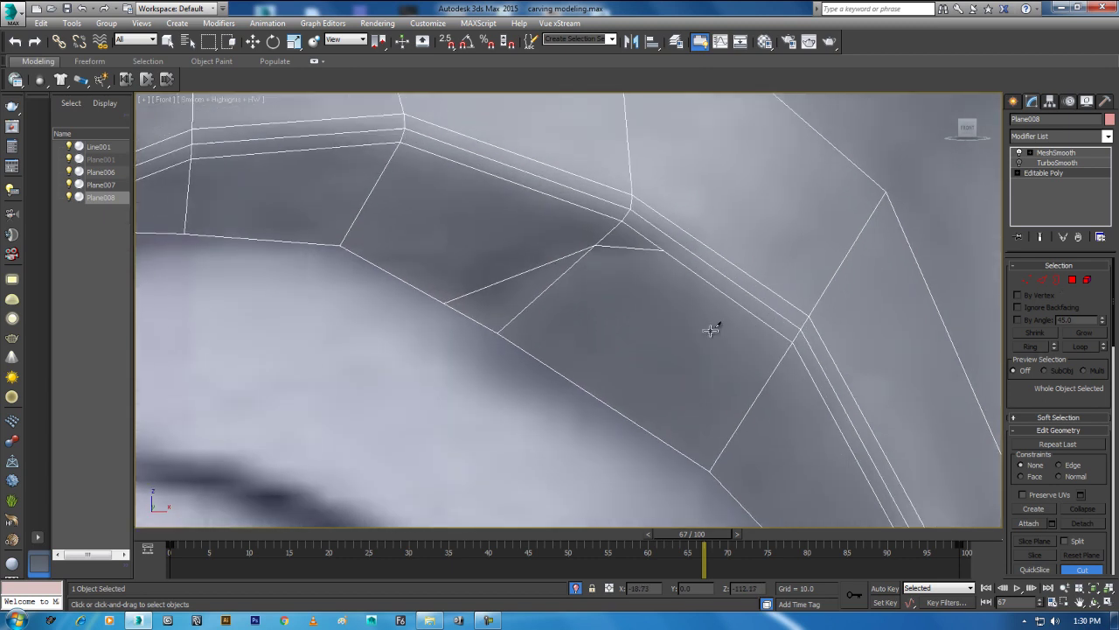
# Step: Remove the TurboSmooth modifier and select the short edge from the new cut
pyautogui.click(1043, 280)
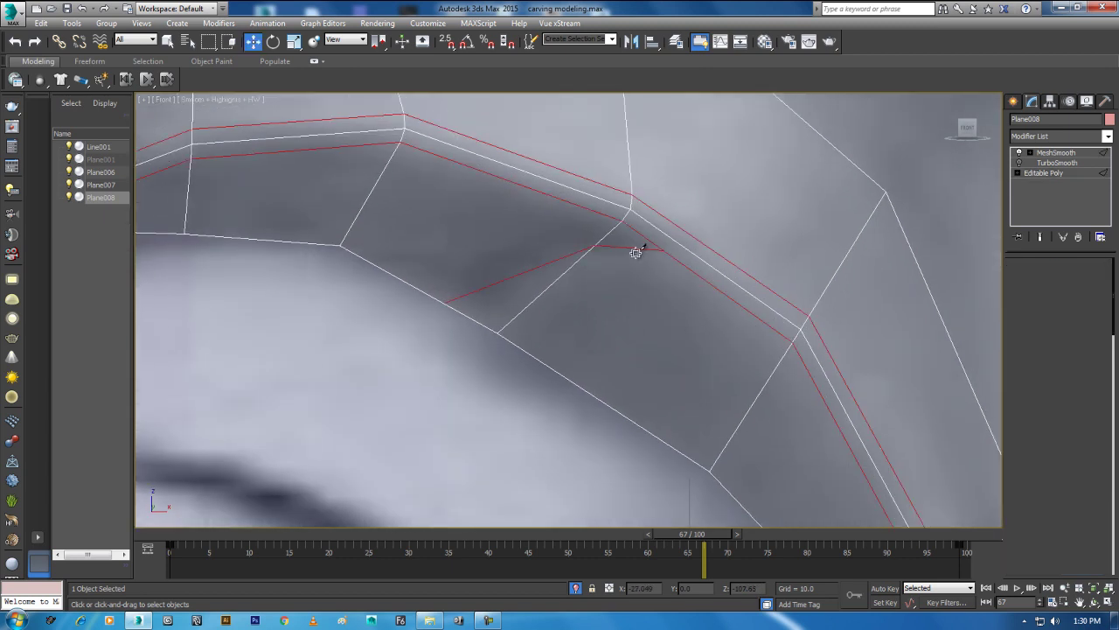
pyautogui.press('w')
pyautogui.press('pageup')
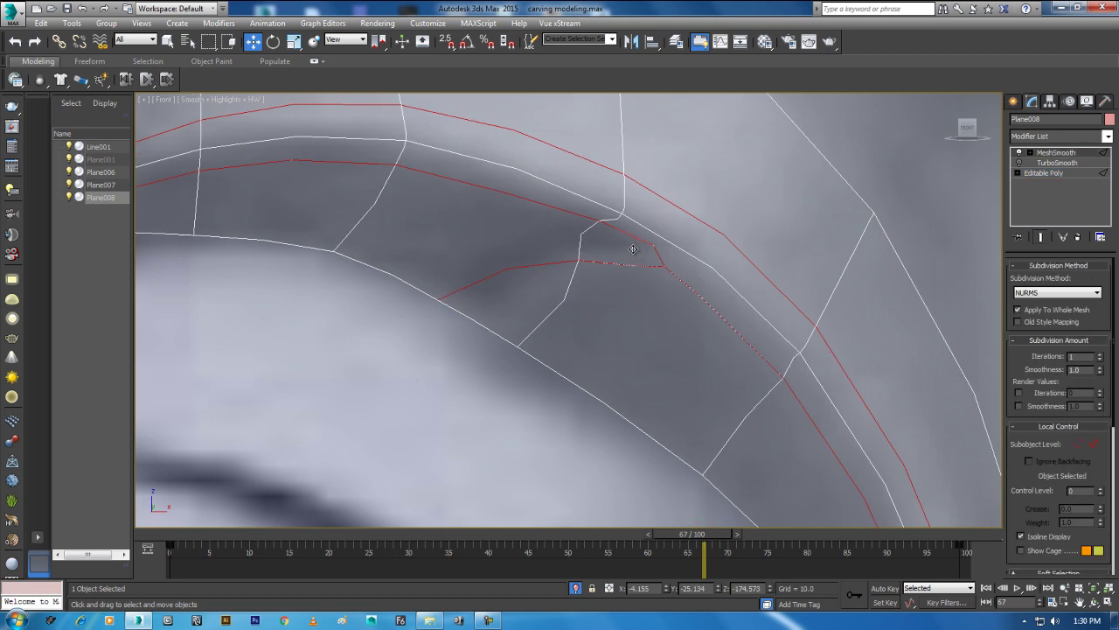
pyautogui.click(1050, 173)
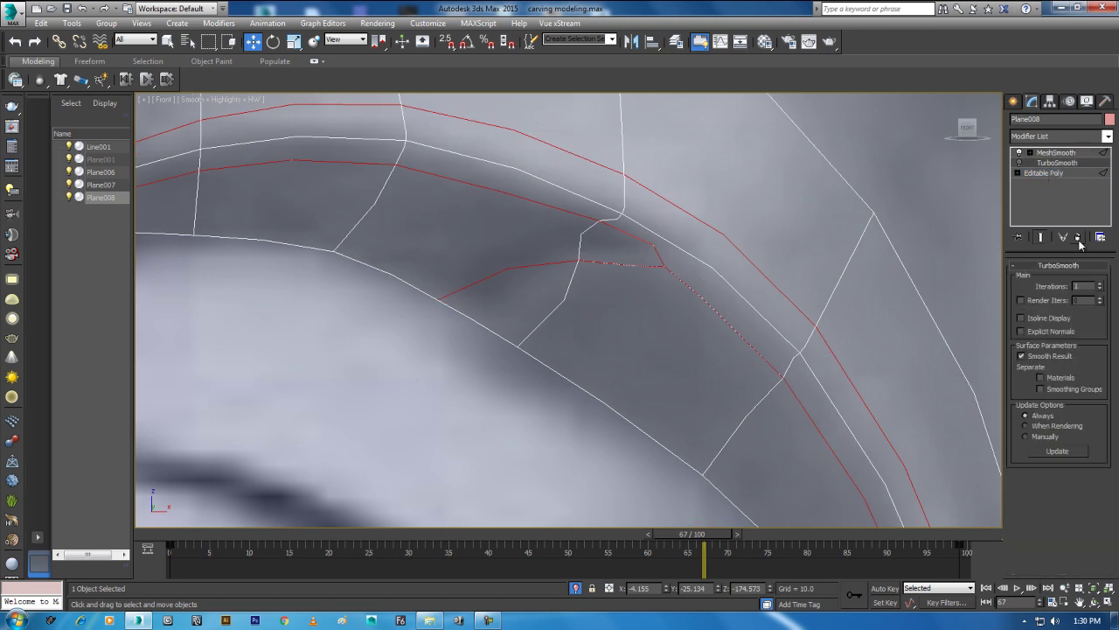
pyautogui.click(634, 243)
# Step: Chamfer the two new cut edges
pyautogui.keyDown('ctrl'); pyautogui.click(533, 272); pyautogui.keyUp('ctrl')
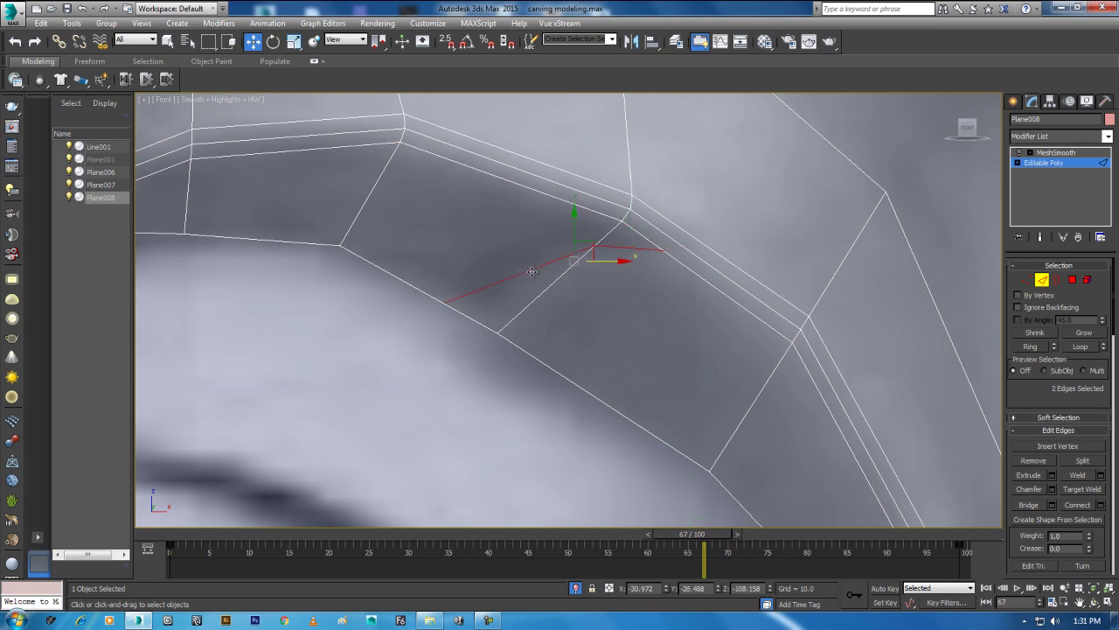
pyautogui.moveTo(586, 293); pyautogui.dragTo(589, 327, button='middle')
pyautogui.rightClick(639, 339)
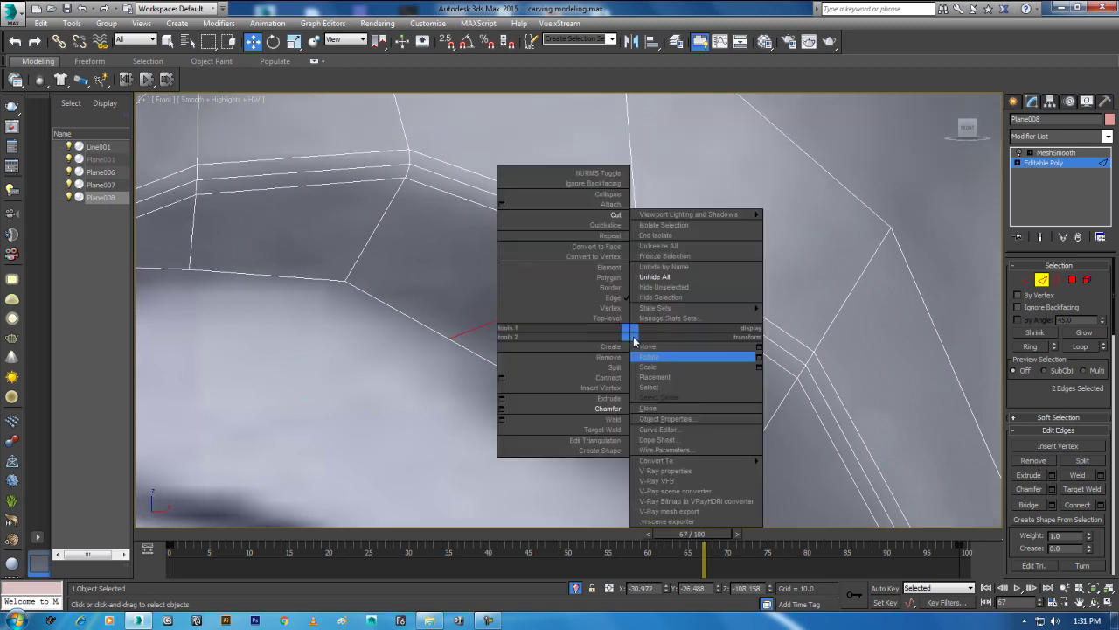
pyautogui.click(501, 409)
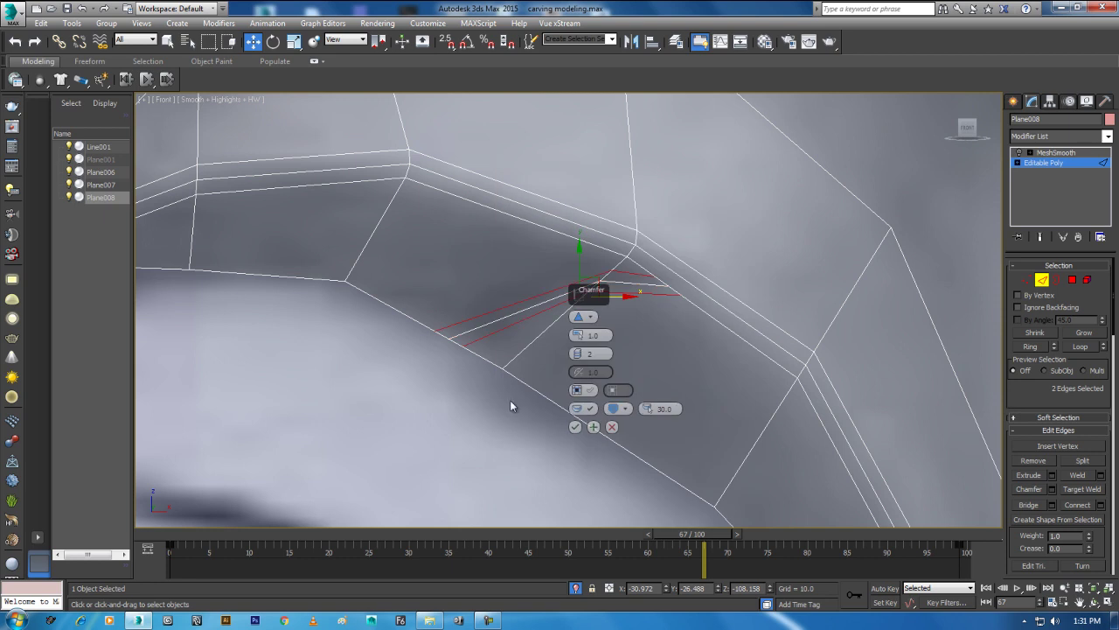
pyautogui.click(574, 426)
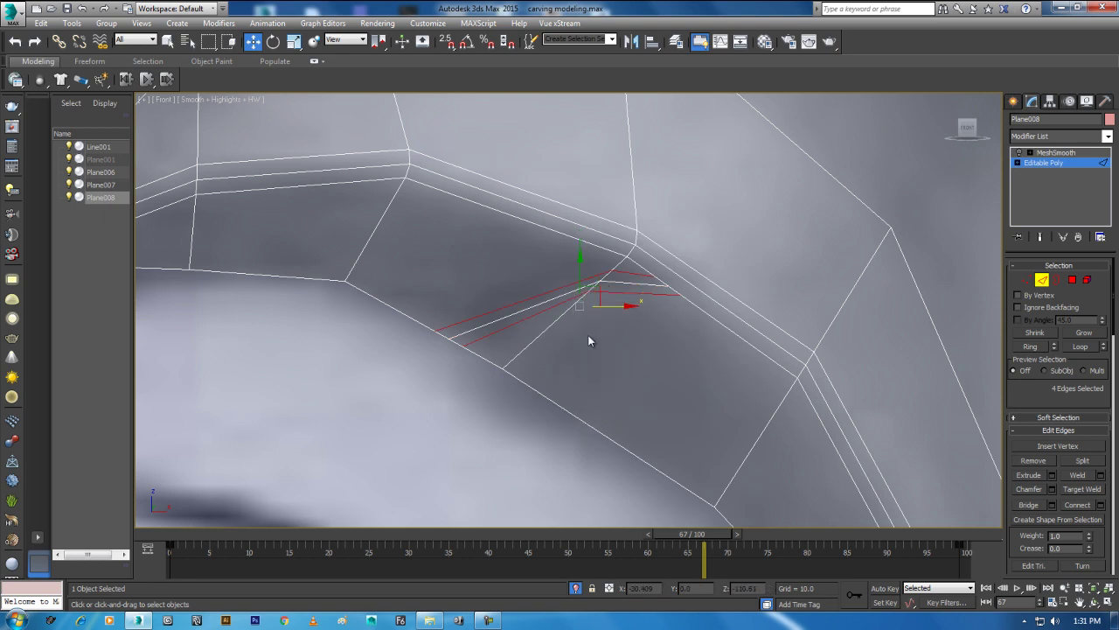
# Step: Select a chamfer edge together with its neighbouring ring edge
pyautogui.click(638, 284)
pyautogui.click(1054, 348)
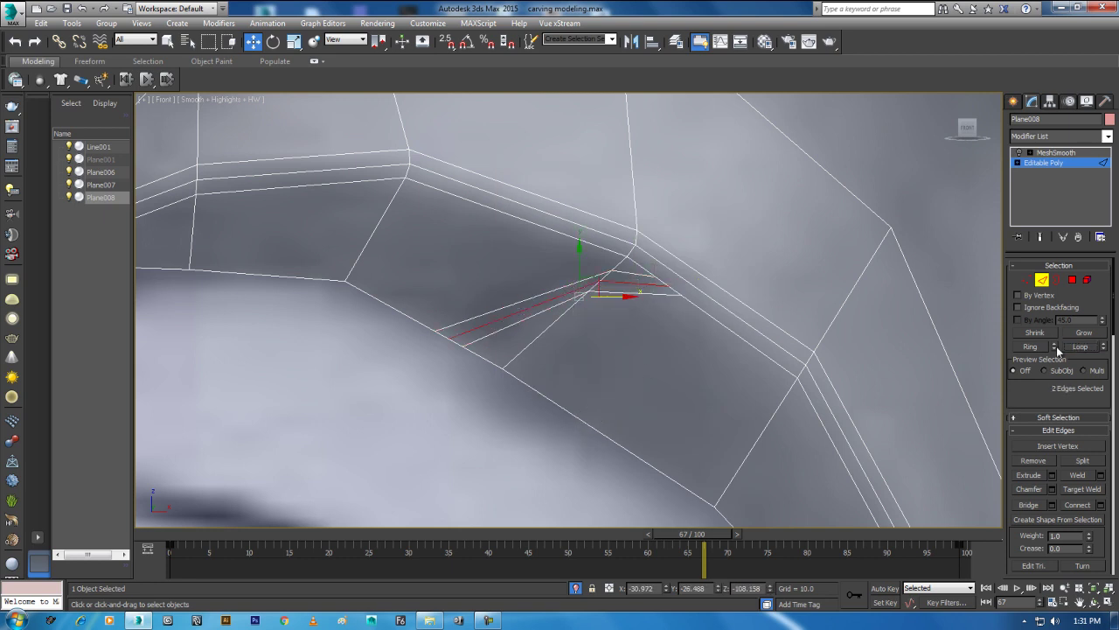
pyautogui.hotkey('alt', 'w')
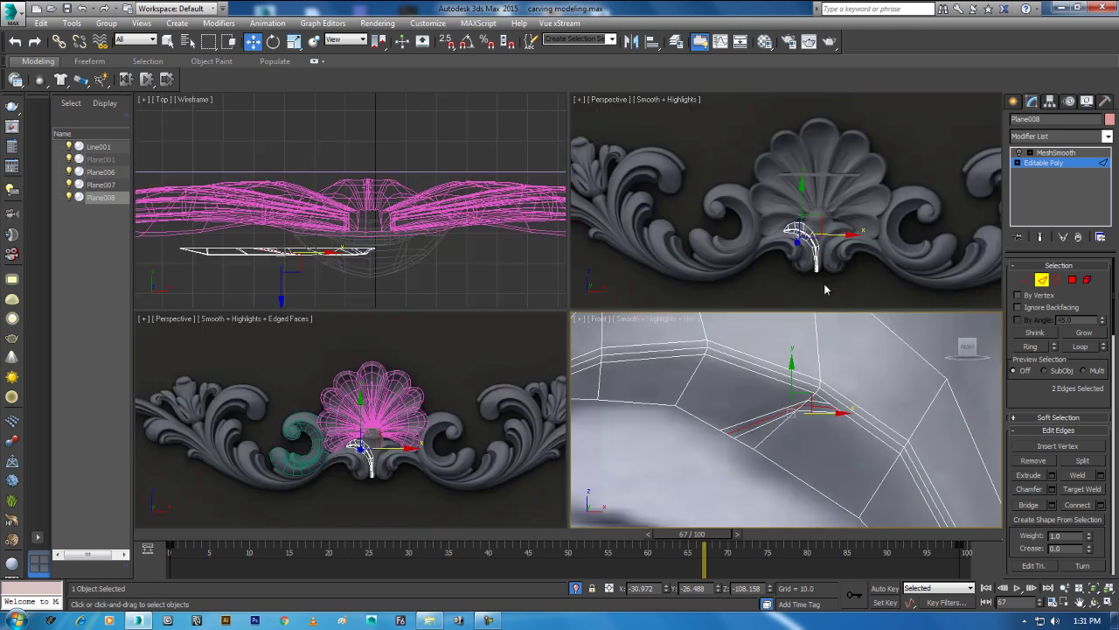
pyautogui.middleClick(435, 397)
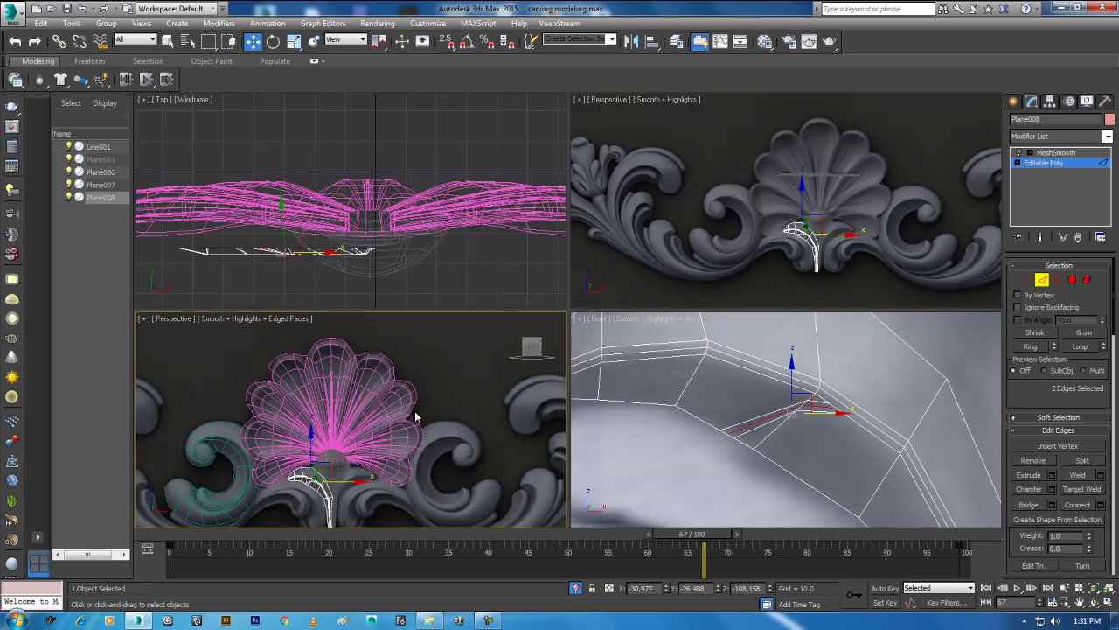
pyautogui.scroll(3, 461, 415)
pyautogui.hotkey('alt', 'w')
pyautogui.scroll(3, 542, 377)
pyautogui.scroll(4, 731, 329)
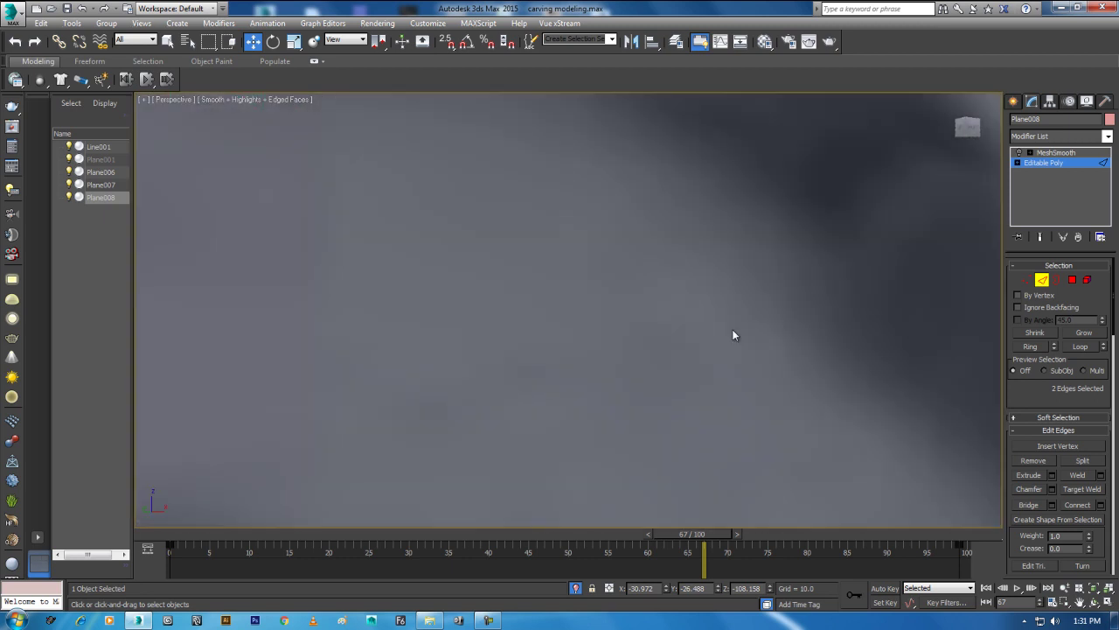
pyautogui.scroll(-5, 737, 335)
pyautogui.keyDown('alt'); pyautogui.moveTo(775, 325); pyautogui.dragTo(814, 318, button='middle'); pyautogui.keyUp('alt')
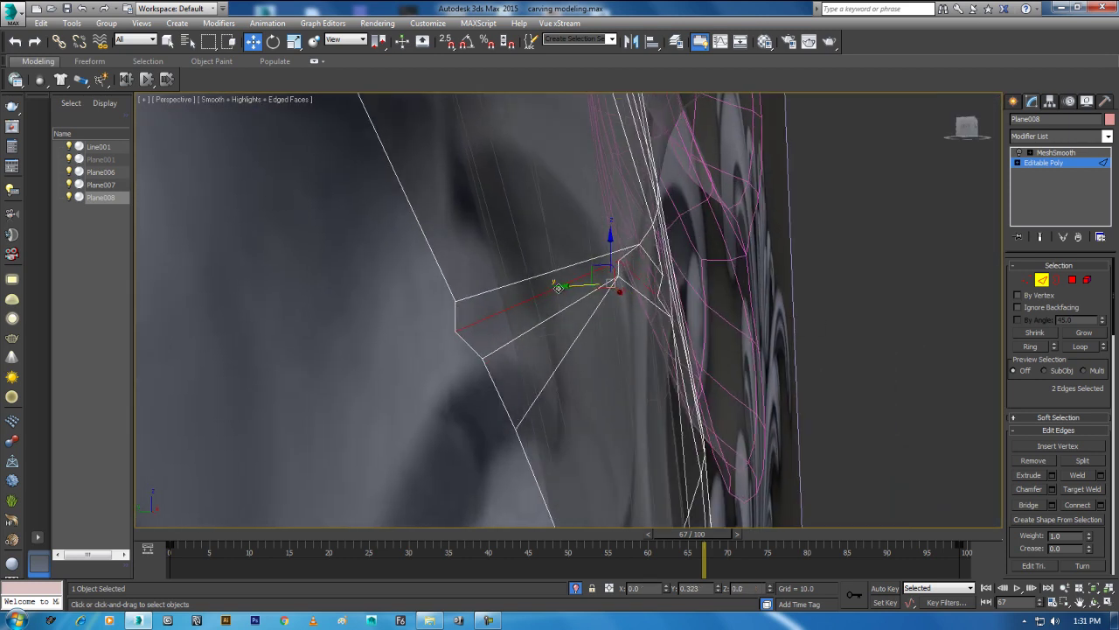
pyautogui.scroll(3, 607, 287)
pyautogui.scroll(2, 612, 297)
pyautogui.moveTo(271, 537); pyautogui.dragTo(101, 531)
pyautogui.moveTo(524, 332)
pyautogui.keyDown('alt'); pyautogui.mouseDown(button='middle')
pyautogui.moveTo(547, 331)
pyautogui.moveTo(543, 315)
pyautogui.moveTo(624, 324)
pyautogui.moveTo(674, 301)
pyautogui.mouseUp(button='middle'); pyautogui.keyUp('alt')
# Step: Merge the two selected vertices at the chamfer into one
pyautogui.click(1026, 281)
pyautogui.click(624, 278)
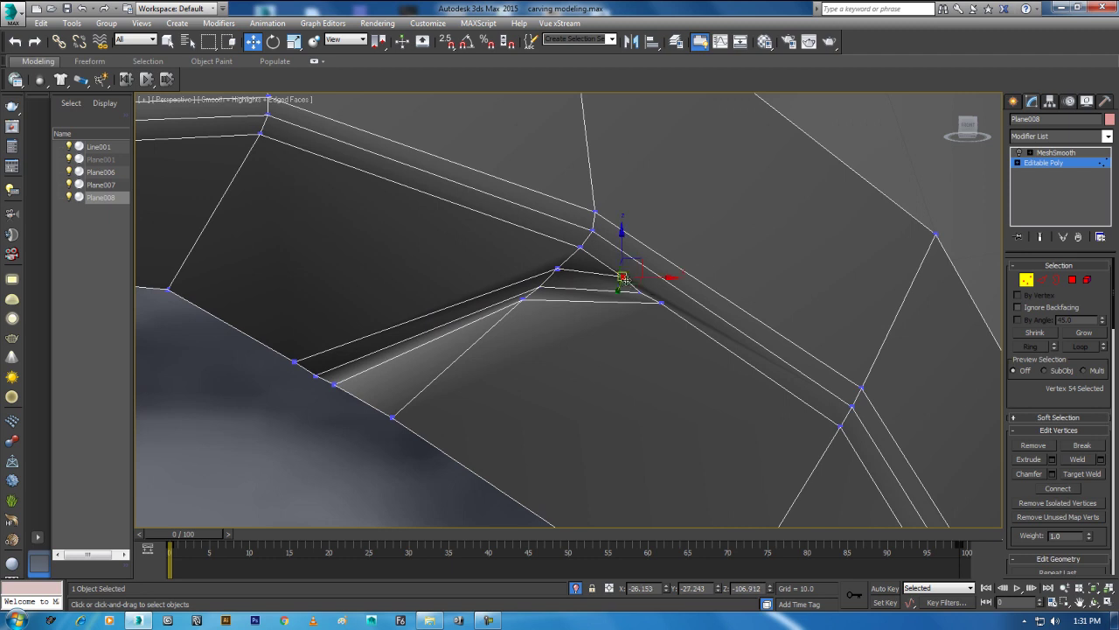
pyautogui.rightClick(652, 260)
pyautogui.click(645, 130)
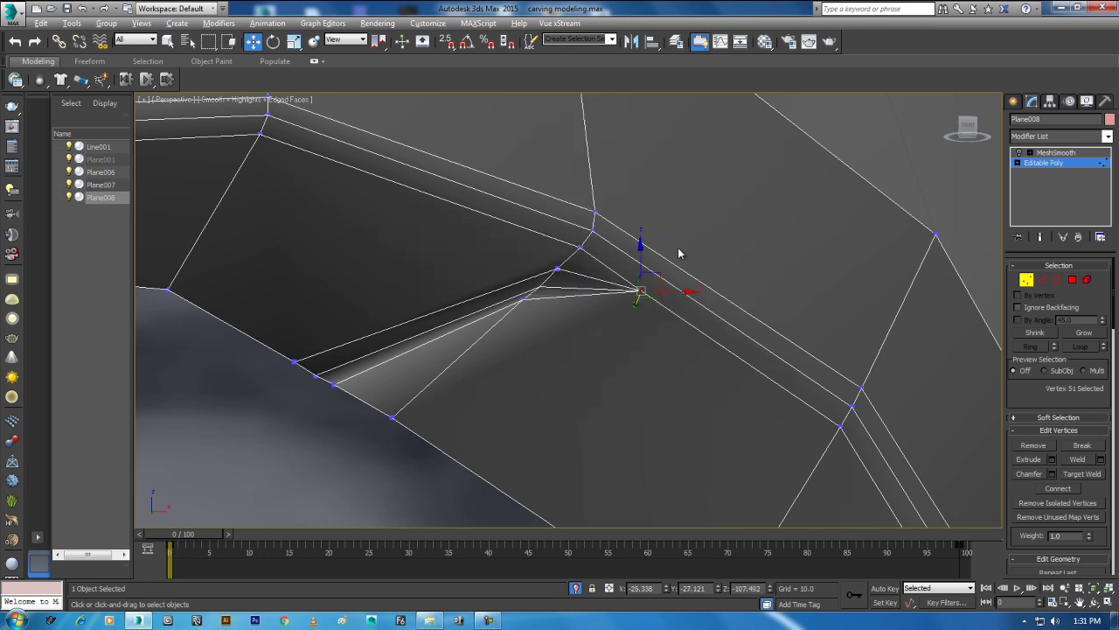
# Step: Return to object level, reselect Plane008 and set the timeline to frame 91
pyautogui.hotkey('alt', 'w')
pyautogui.hotkey('alt', 'w')
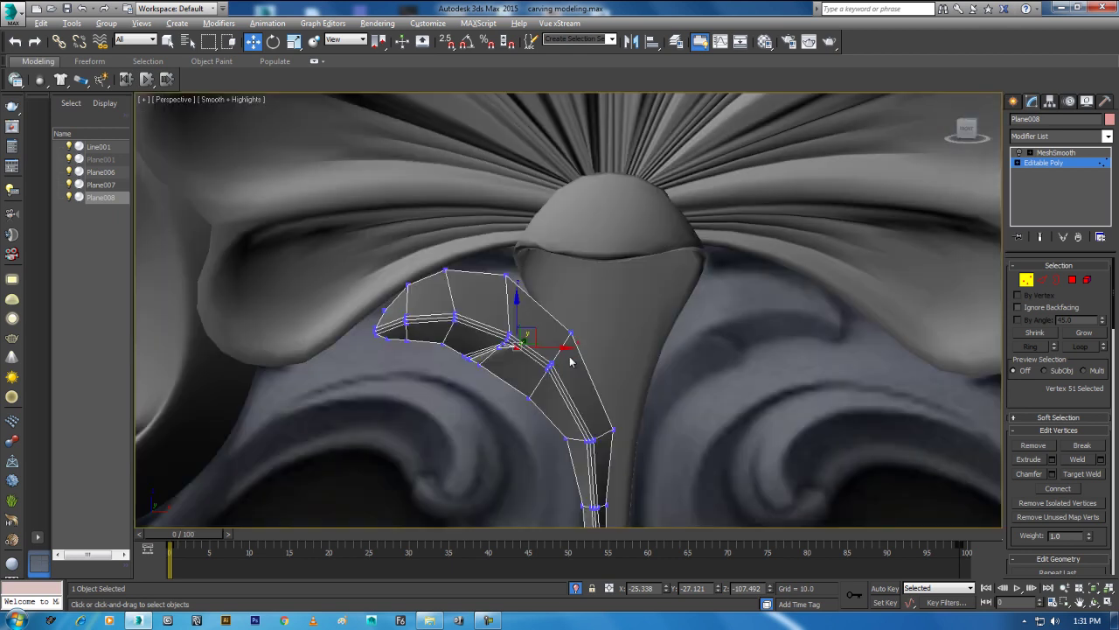
pyautogui.rightClick(527, 320)
pyautogui.click(472, 313)
pyautogui.moveTo(463, 373); pyautogui.dragTo(484, 335, button='middle')
pyautogui.scroll(5, 485, 335)
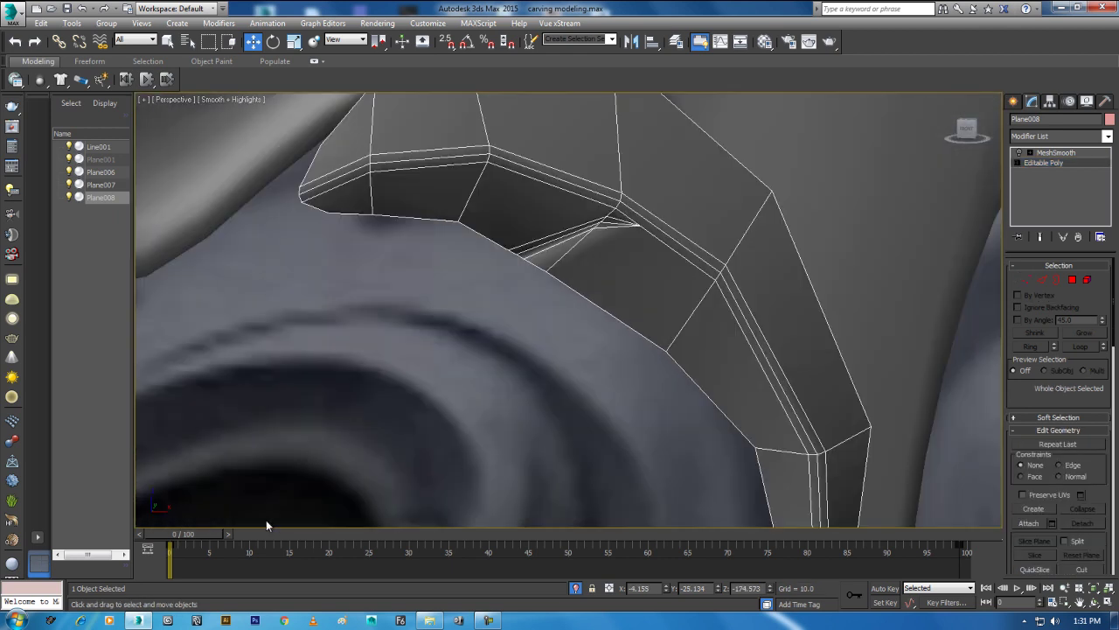
pyautogui.moveTo(183, 537)
pyautogui.mouseDown()
pyautogui.moveTo(411, 537)
pyautogui.moveTo(267, 547)
pyautogui.moveTo(171, 537)
pyautogui.mouseUp()
pyautogui.click(573, 361)
pyautogui.click(680, 241)
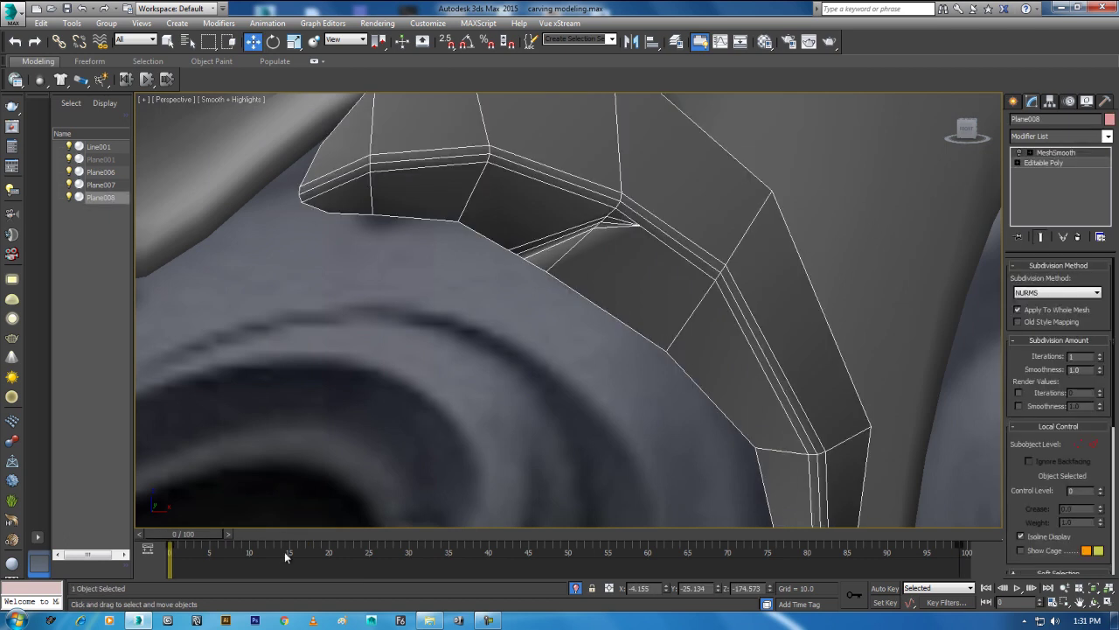
pyautogui.moveTo(198, 542)
pyautogui.mouseDown()
pyautogui.moveTo(688, 571)
pyautogui.moveTo(888, 546)
pyautogui.mouseUp()
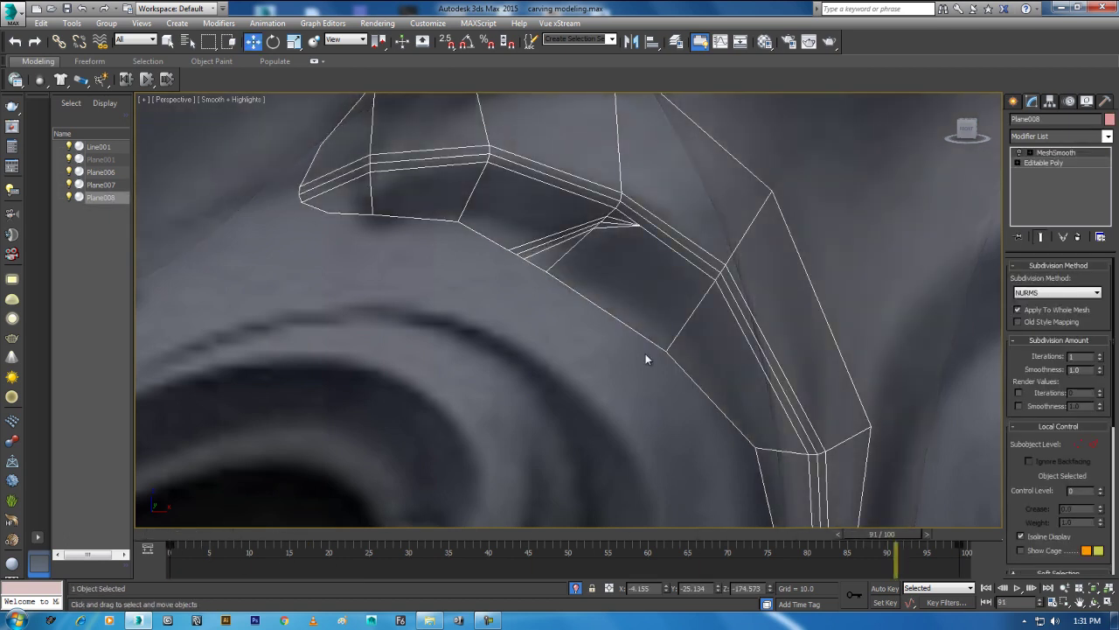
pyautogui.scroll(-3, 613, 420)
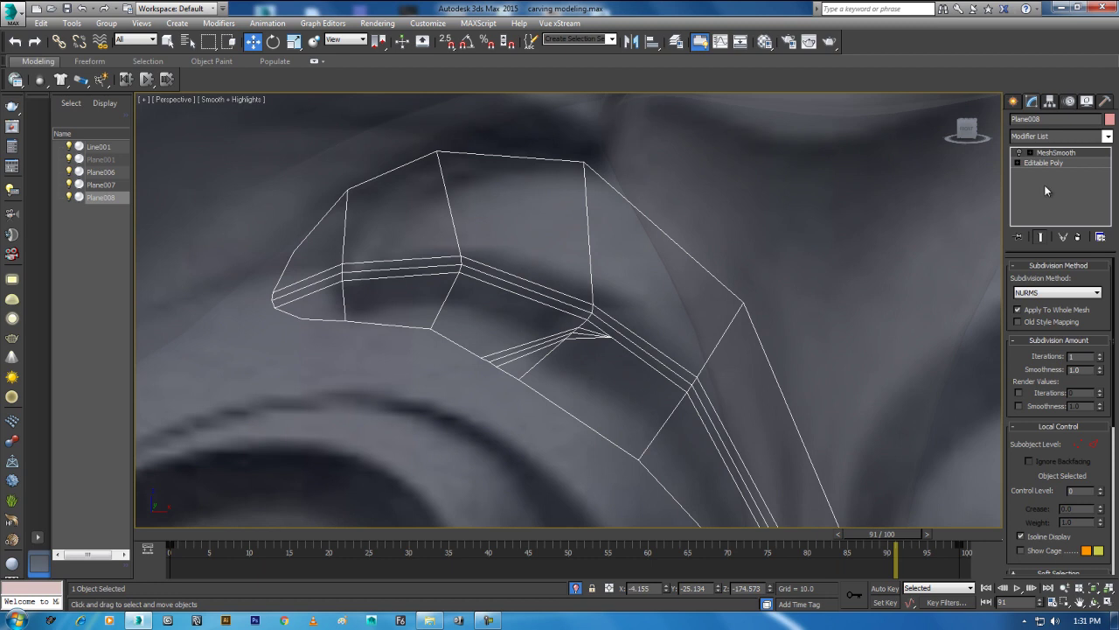
pyautogui.scroll(-4, 566, 324)
# Step: Frame the carving in the Front view and set the timeline to frame 83
pyautogui.press('f')
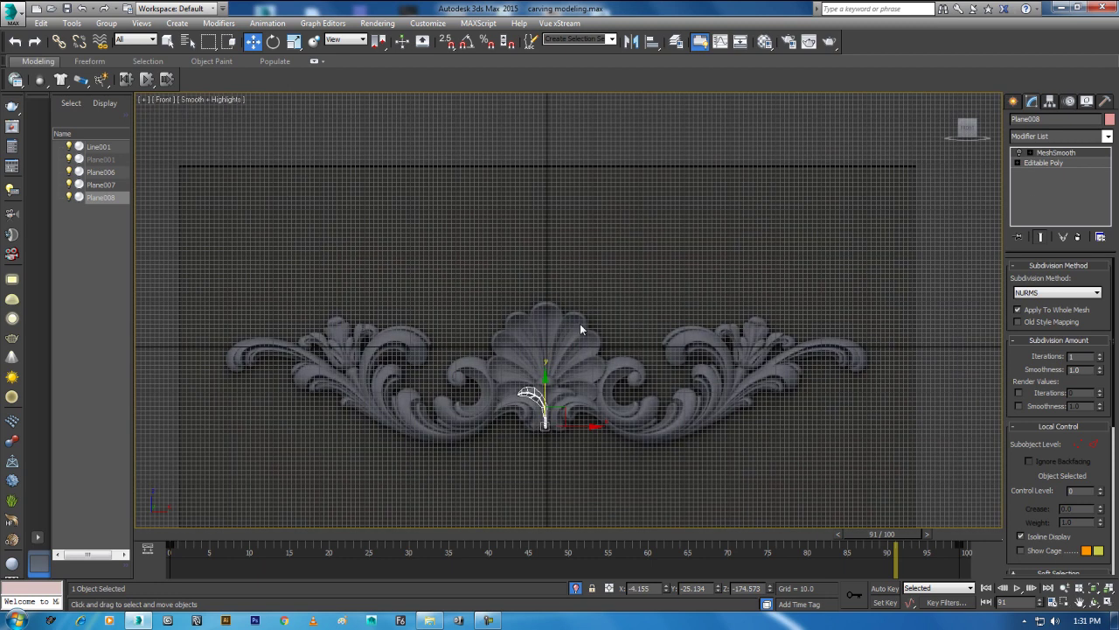
pyautogui.press('z')
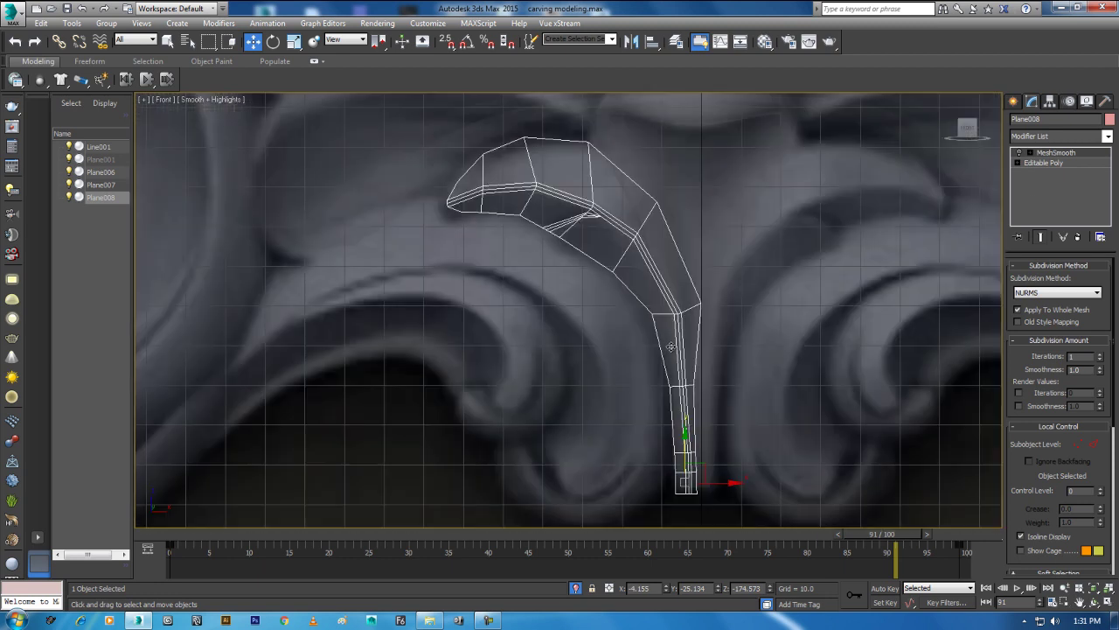
pyautogui.scroll(3, 656, 319)
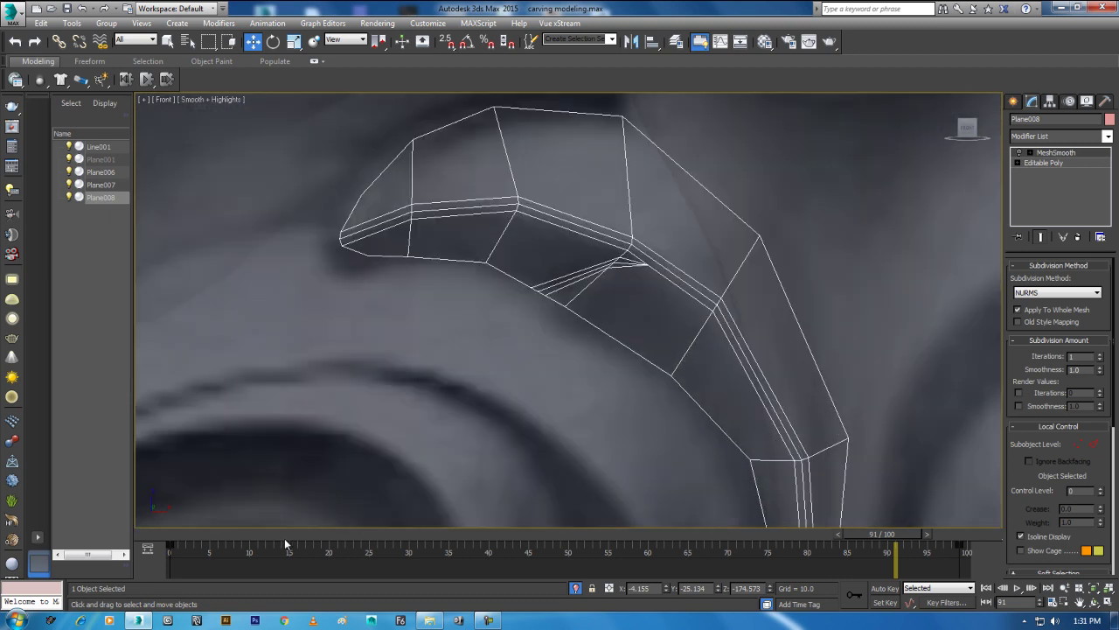
pyautogui.moveTo(284, 544); pyautogui.dragTo(831, 543)
pyautogui.press('w')
pyautogui.scroll(3, 612, 297)
pyautogui.scroll(1, 673, 300)
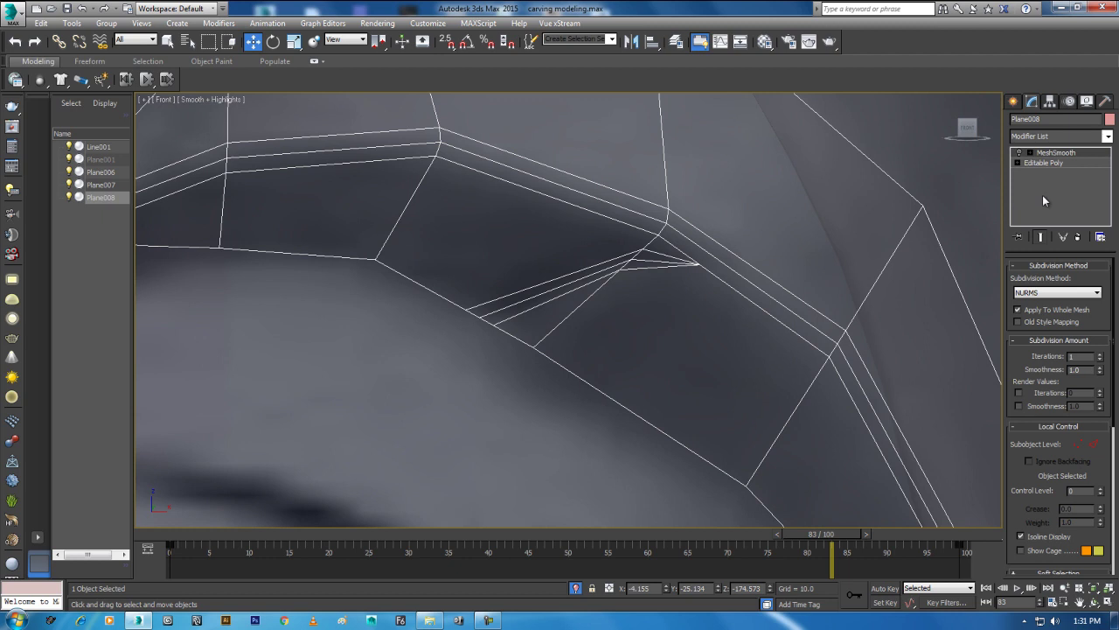
# Step: Move the three vertices at the chamfer tip left and down
pyautogui.click(1032, 166)
pyautogui.click(1026, 278)
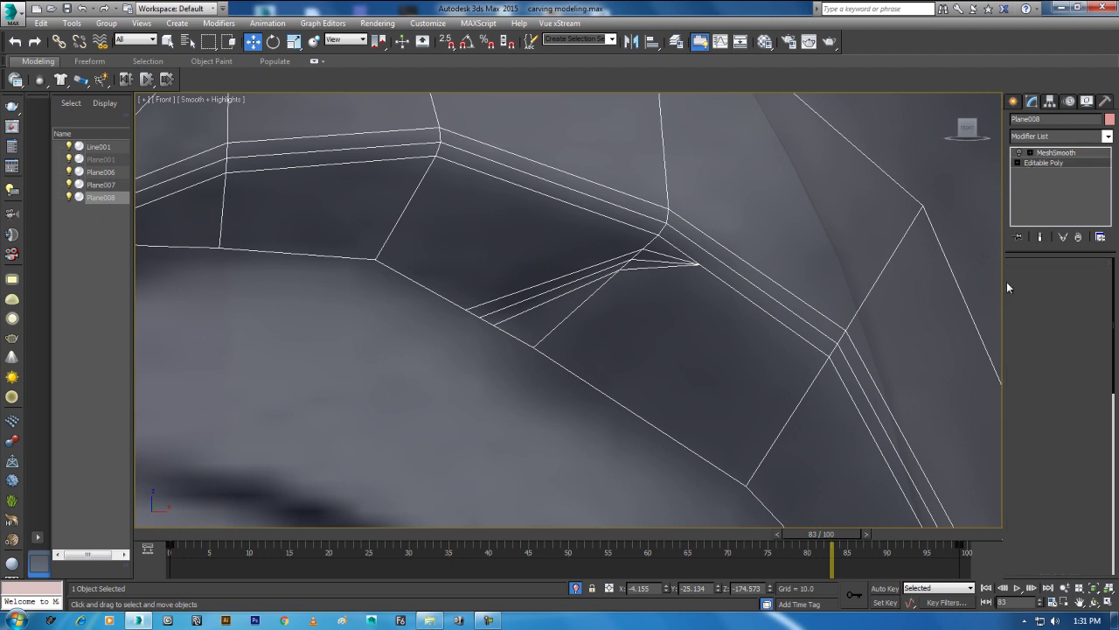
pyautogui.moveTo(656, 245); pyautogui.dragTo(612, 276)
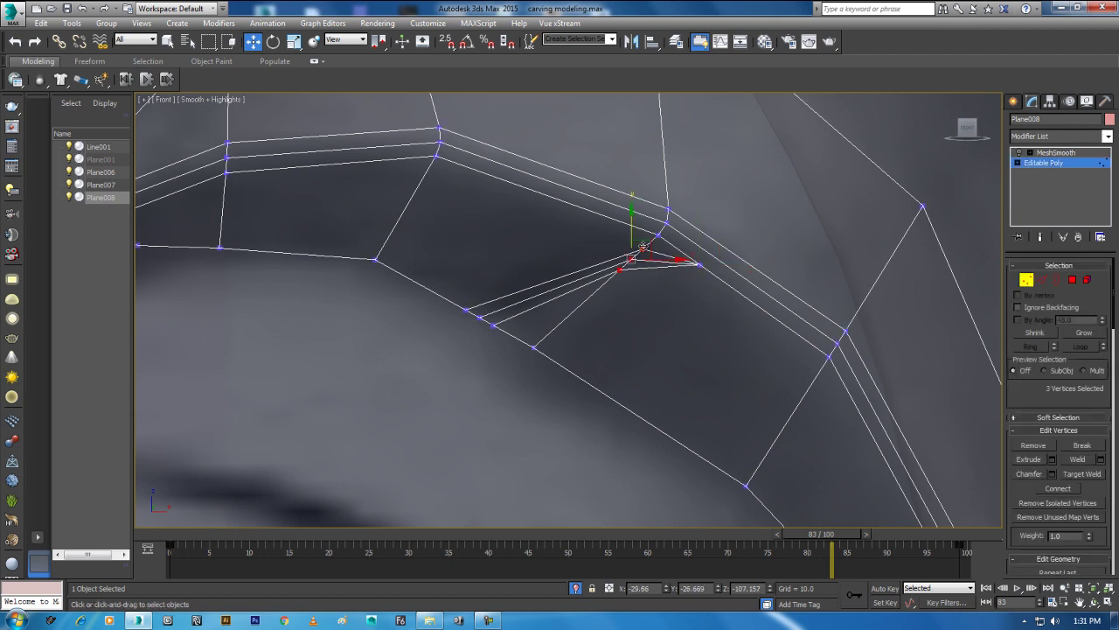
pyautogui.moveTo(645, 241); pyautogui.dragTo(601, 252)
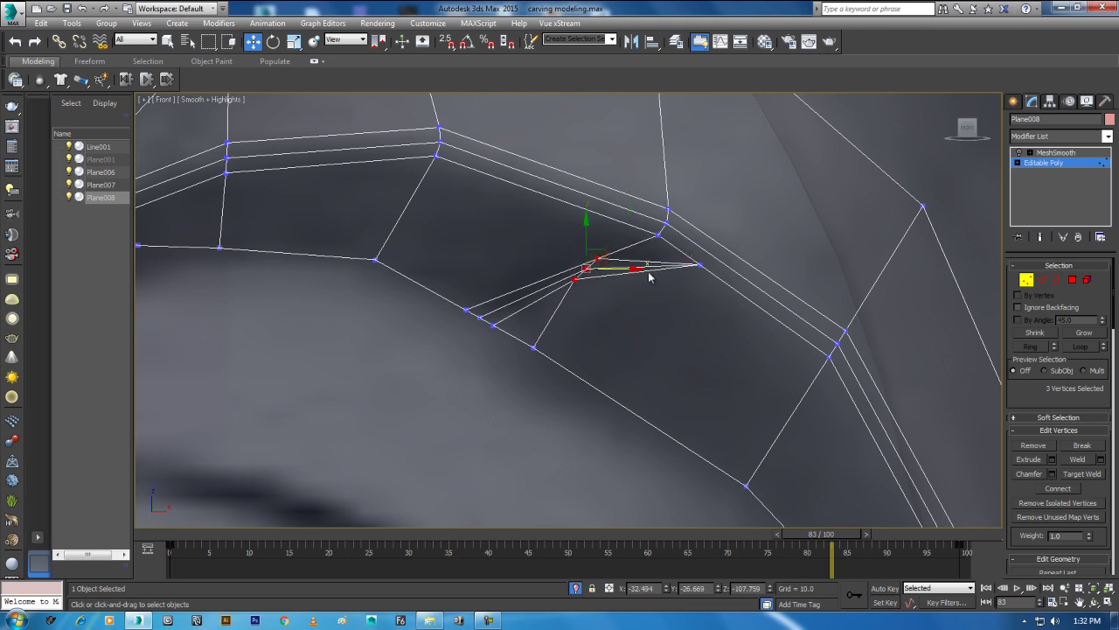
# Step: Turn on MeshSmooth, return to frame 0 and check the strip in wireframe and shaded views
pyautogui.click(1052, 164)
pyautogui.click(1053, 153)
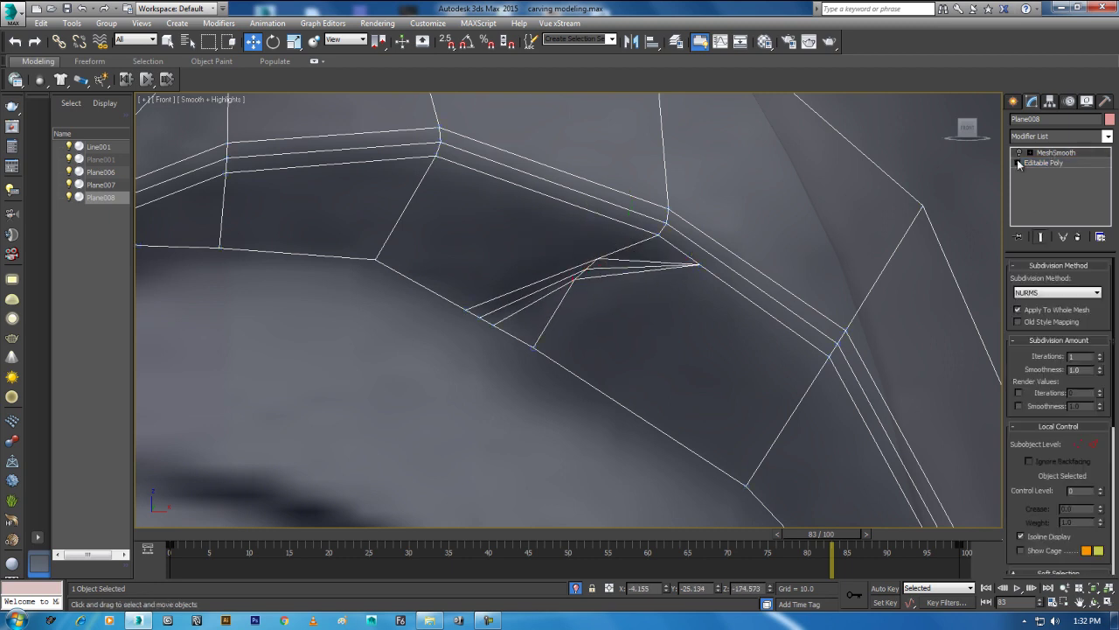
pyautogui.click(1017, 153)
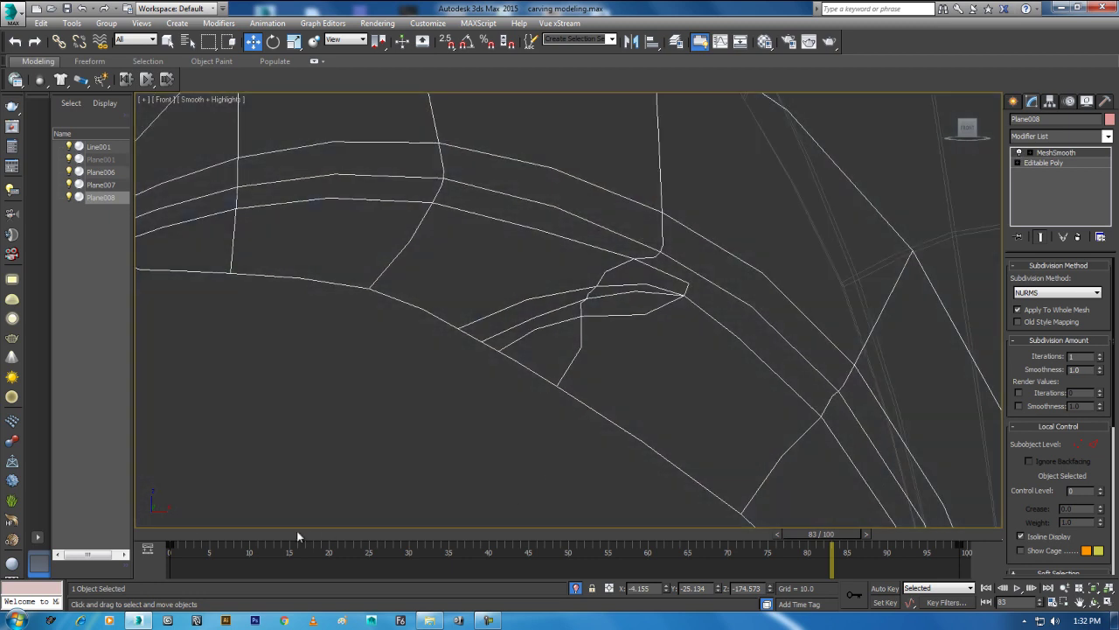
pyautogui.moveTo(296, 535); pyautogui.dragTo(171, 535)
pyautogui.press('F3')
pyautogui.click(402, 412)
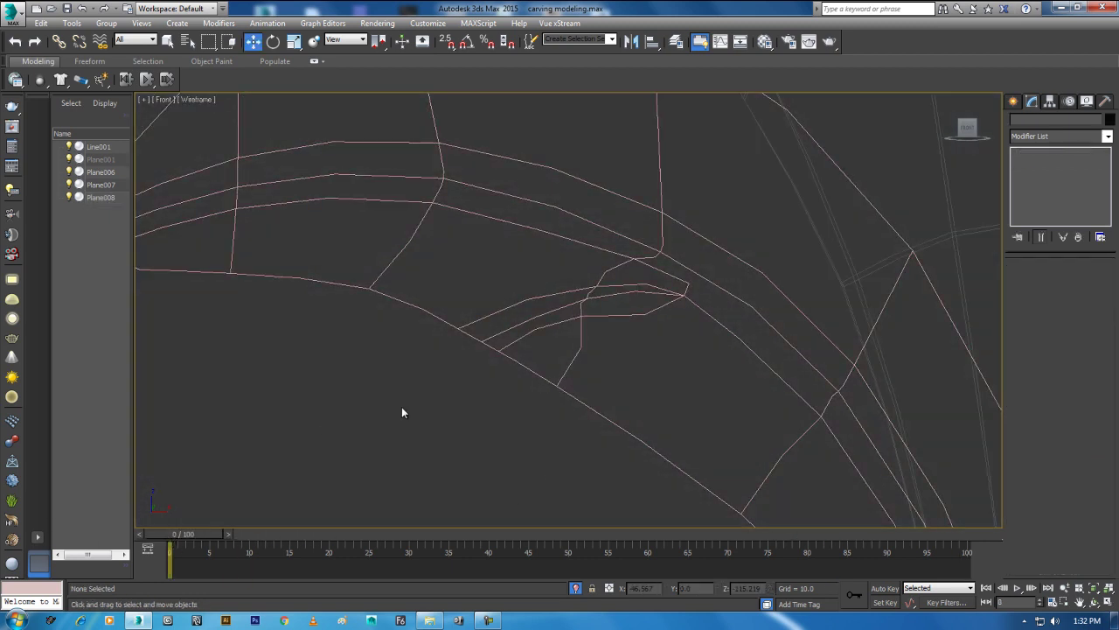
pyautogui.press('F3')
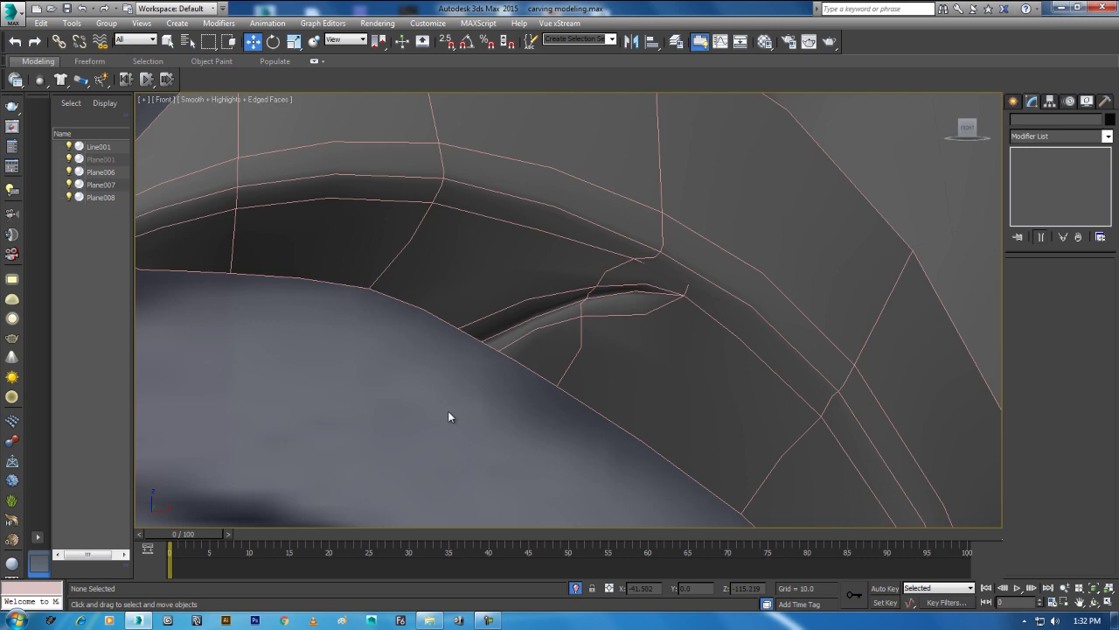
pyautogui.scroll(-3, 499, 424)
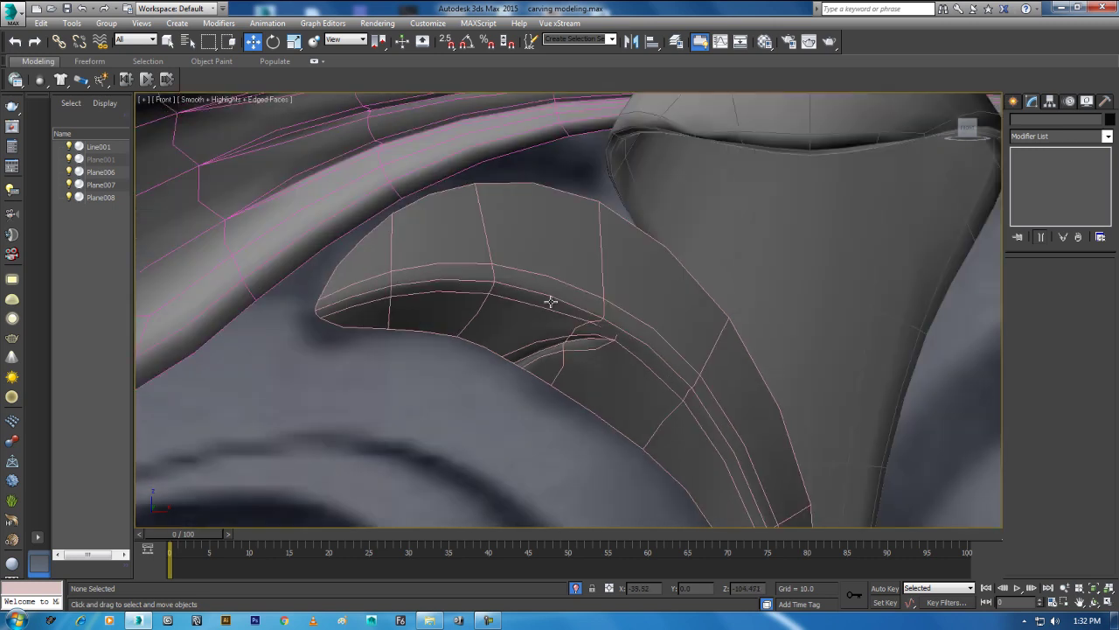
# Step: Reselect Plane008 and pick its open outer border loop at Border level
pyautogui.click(607, 304)
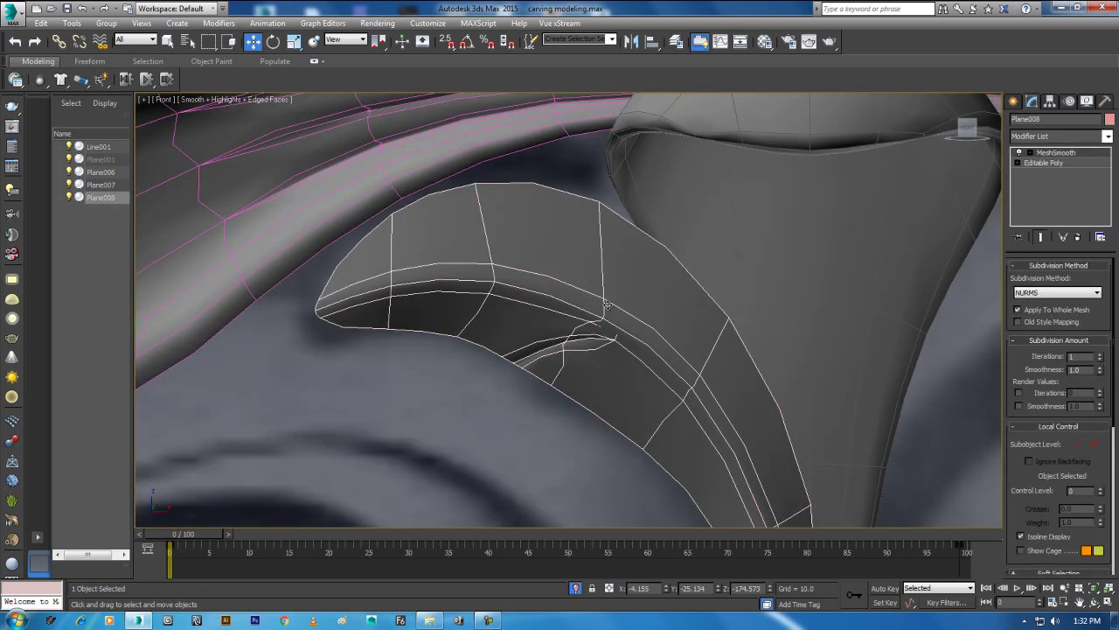
pyautogui.click(1018, 163)
pyautogui.click(1040, 192)
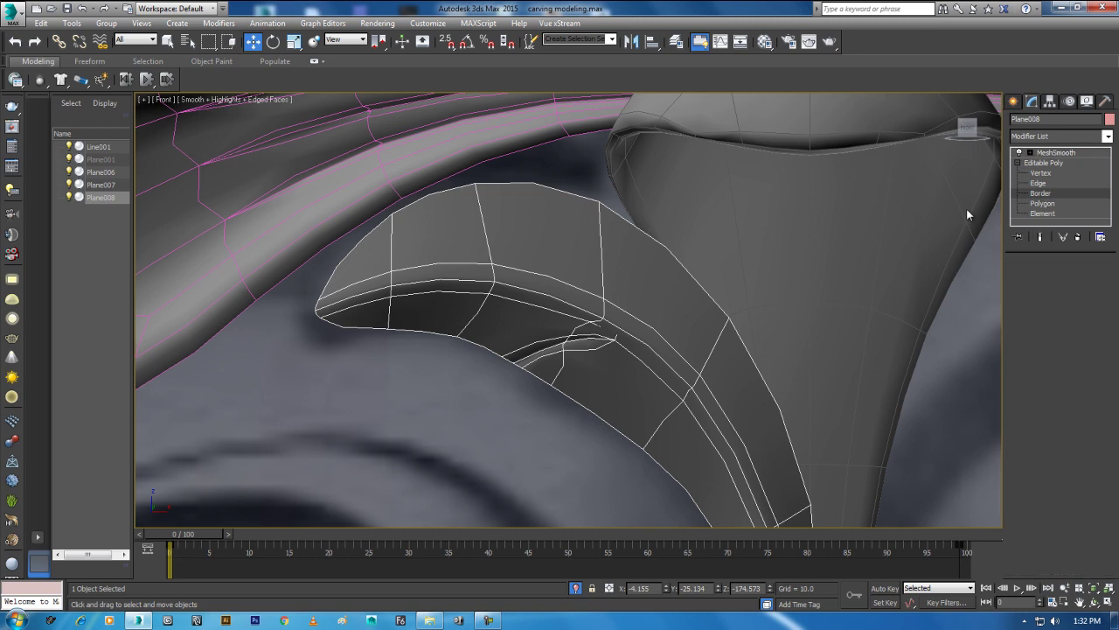
pyautogui.click(690, 267)
# Step: View the strip from the Left and dismiss a first border extrude attempt
pyautogui.moveTo(696, 326)
pyautogui.keyDown('alt'); pyautogui.mouseDown(button='middle')
pyautogui.moveTo(707, 282)
pyautogui.moveTo(657, 232)
pyautogui.mouseUp(button='middle'); pyautogui.keyUp('alt')
pyautogui.press('l')
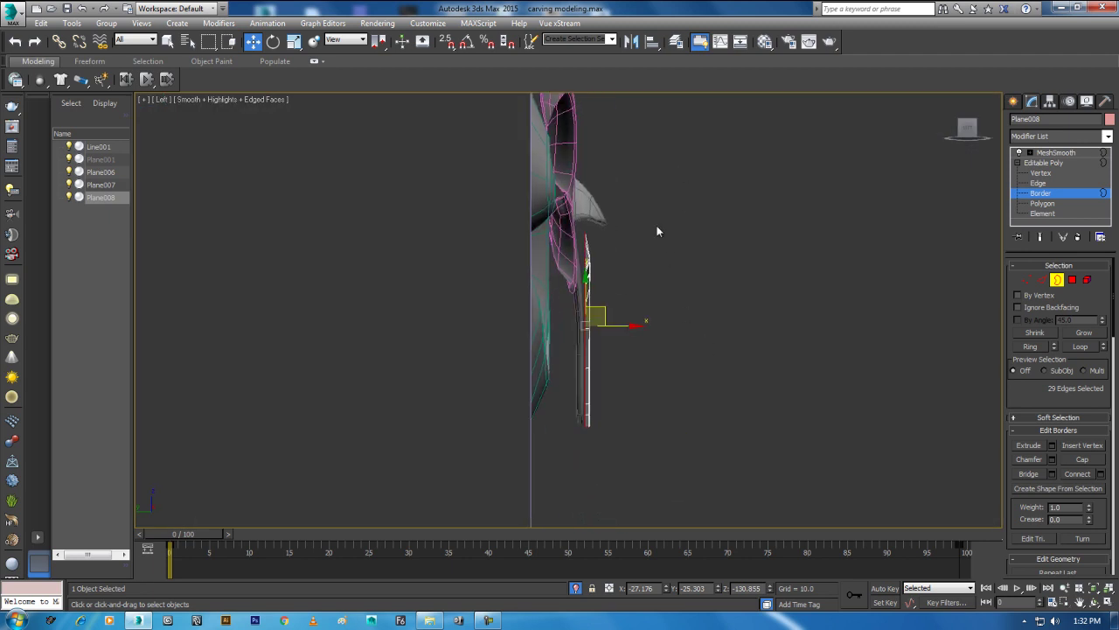
pyautogui.scroll(1, 658, 231)
pyautogui.rightClick(704, 290)
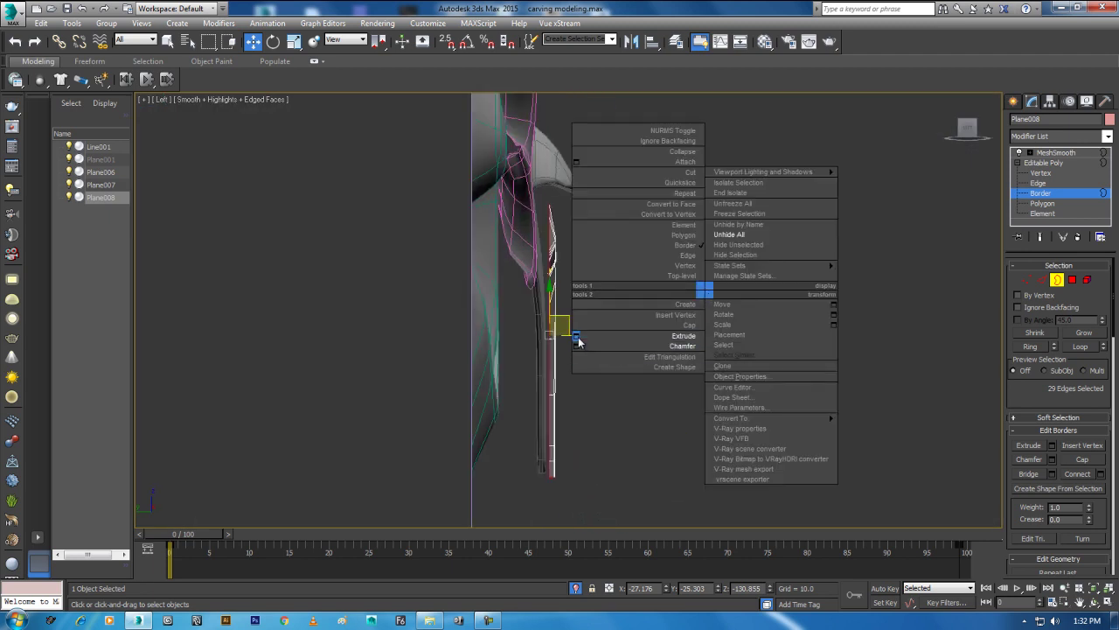
pyautogui.click(577, 339)
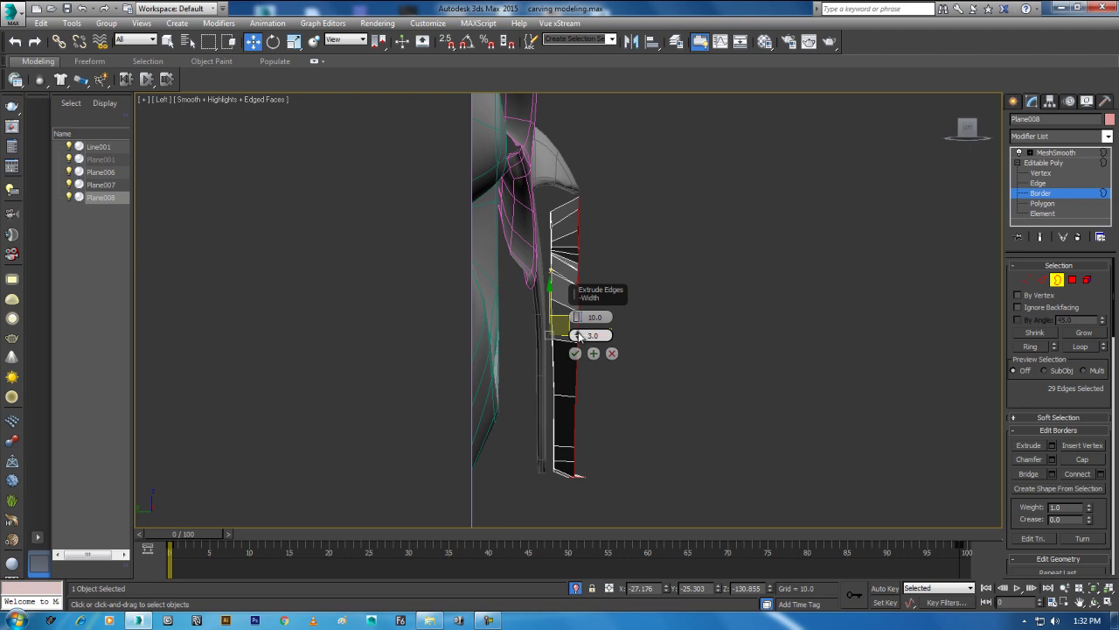
pyautogui.rightClick(578, 332)
pyautogui.rightClick(579, 318)
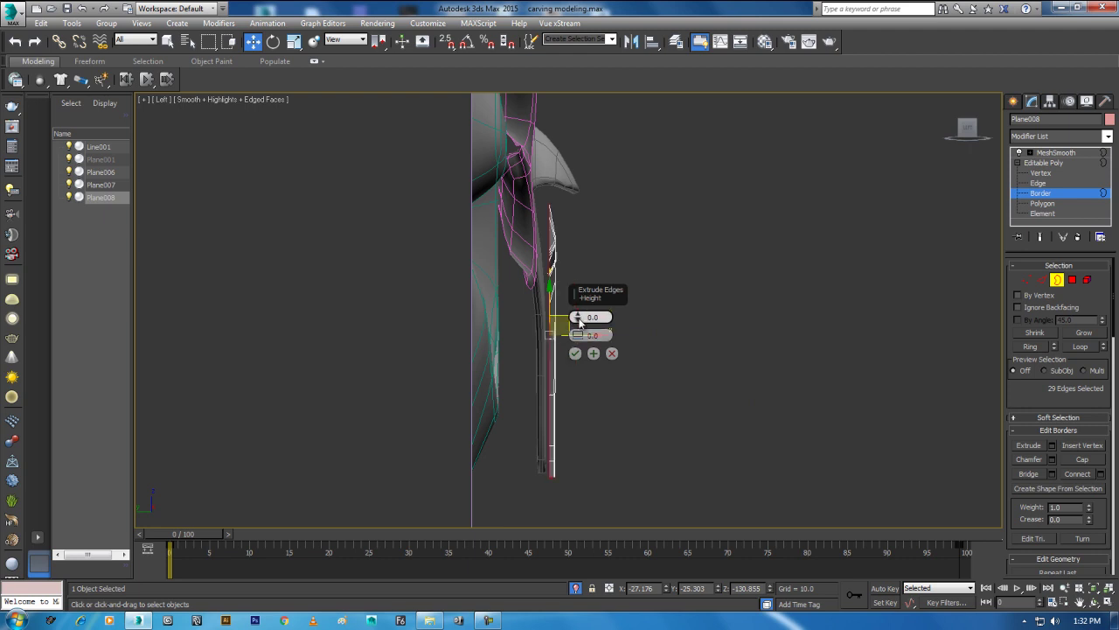
pyautogui.click(611, 352)
# Step: Extrude the open border with height -2.0, then isolate the strip with Alt+Q
pyautogui.rightClick(654, 289)
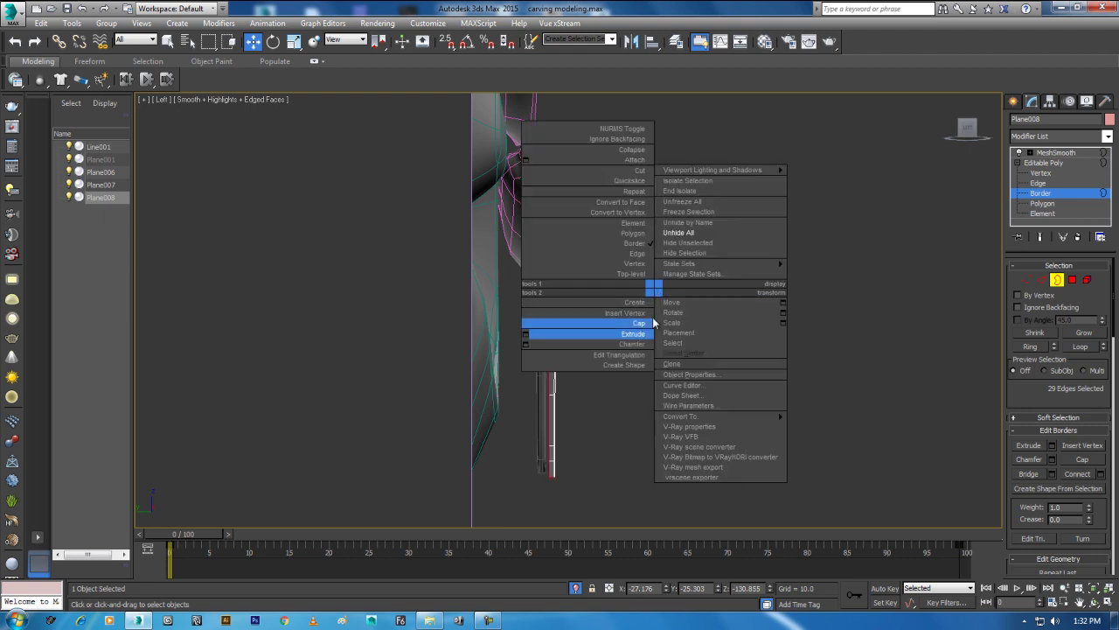
pyautogui.click(548, 337)
pyautogui.moveTo(577, 316); pyautogui.dragTo(577, 325)
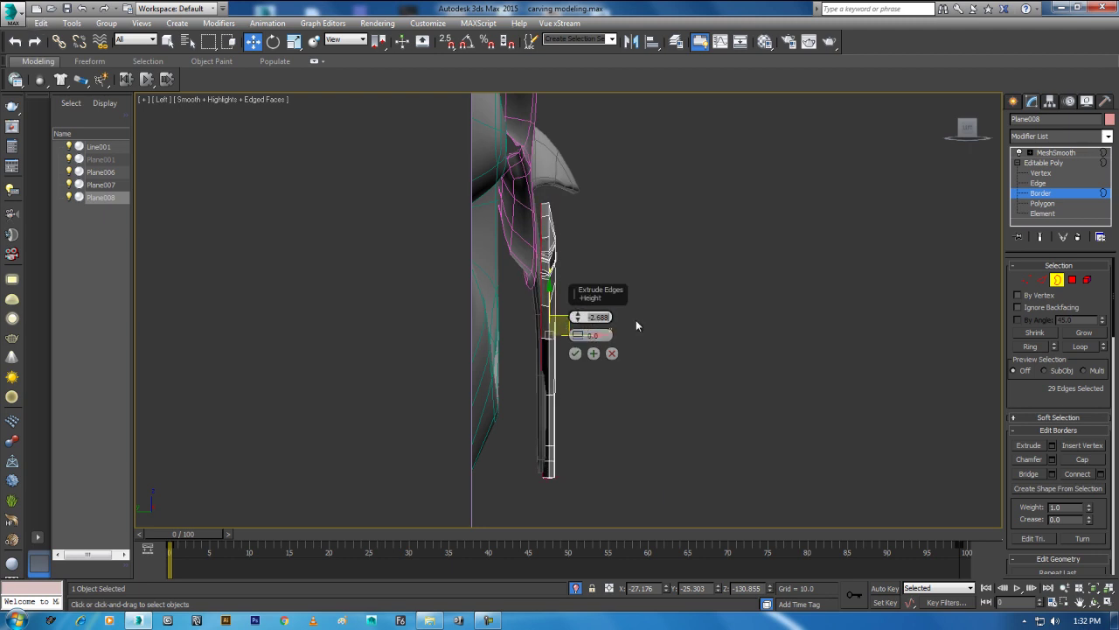
pyautogui.write('-2')
pyautogui.press('Return')
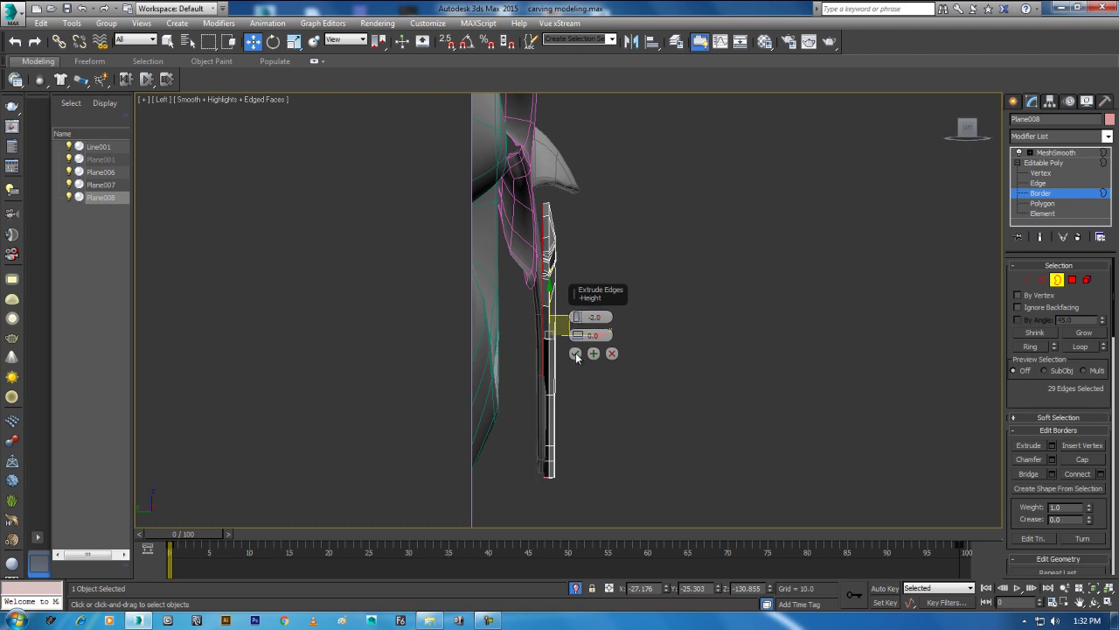
pyautogui.click(575, 353)
pyautogui.moveTo(577, 355)
pyautogui.keyDown('alt'); pyautogui.mouseDown(button='middle')
pyautogui.moveTo(607, 357)
pyautogui.moveTo(607, 389)
pyautogui.moveTo(639, 383)
pyautogui.moveTo(641, 362)
pyautogui.moveTo(519, 368)
pyautogui.moveTo(454, 322)
pyautogui.moveTo(606, 322)
pyautogui.moveTo(637, 344)
pyautogui.moveTo(603, 297)
pyautogui.mouseUp(button='middle'); pyautogui.keyUp('alt')
pyautogui.hotkey('alt', 'q')
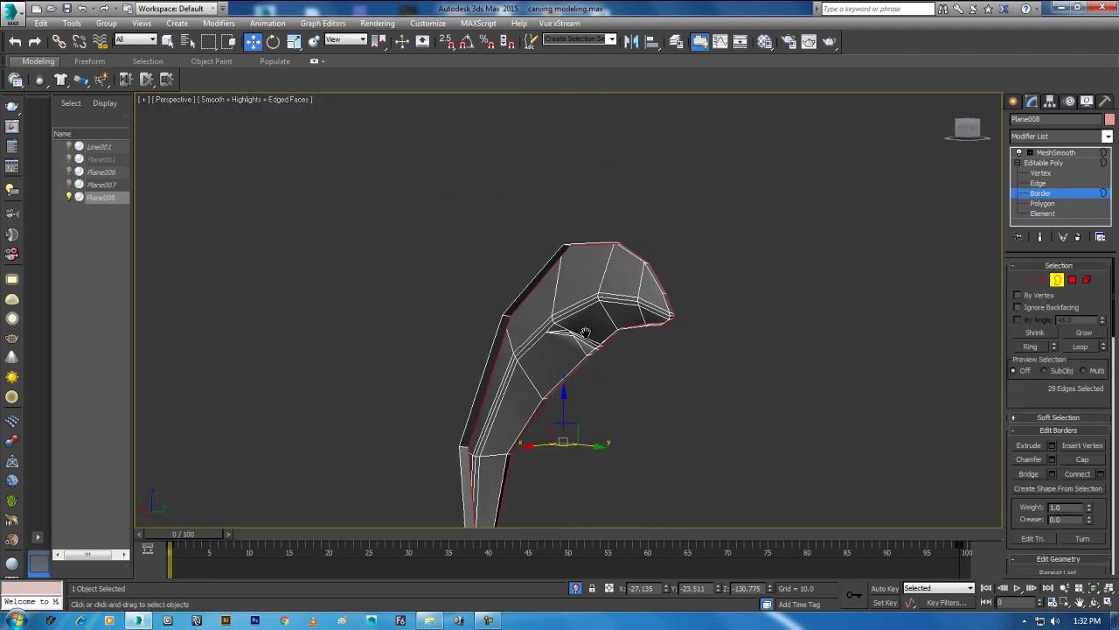
# Step: Return Plane008 to object level and toggle MeshSmooth off and back on to compare
pyautogui.rightClick(561, 259)
pyautogui.click(551, 302)
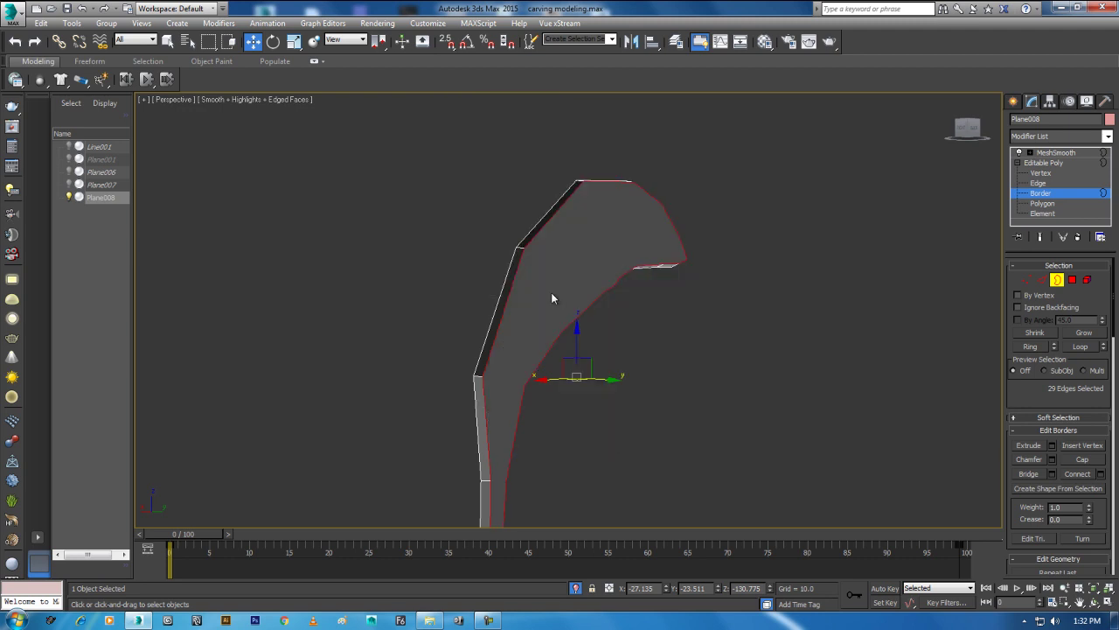
pyautogui.keyDown('alt'); pyautogui.moveTo(575, 261); pyautogui.dragTo(582, 246, button='middle'); pyautogui.keyUp('alt')
pyautogui.rightClick(573, 232)
pyautogui.click(550, 218)
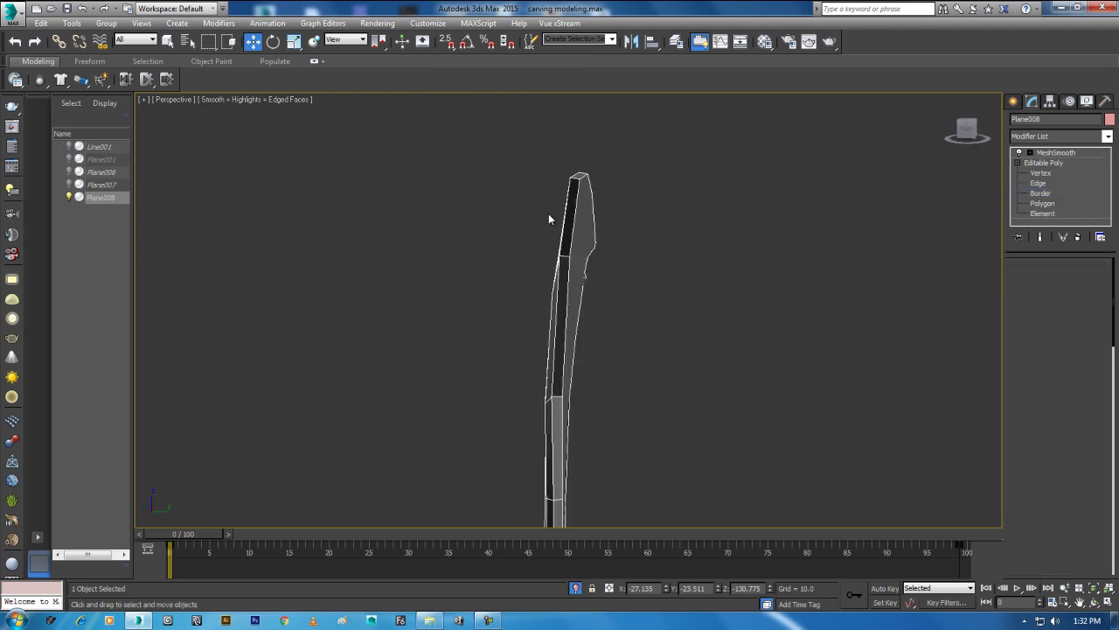
pyautogui.click(1050, 153)
pyautogui.click(1019, 153)
pyautogui.click(1019, 153)
# Step: Reselect Plane008, switch MeshSmooth off to inspect the raw cage, then view from the front
pyautogui.keyDown('alt'); pyautogui.moveTo(665, 279); pyautogui.dragTo(792, 242, button='middle'); pyautogui.keyUp('alt')
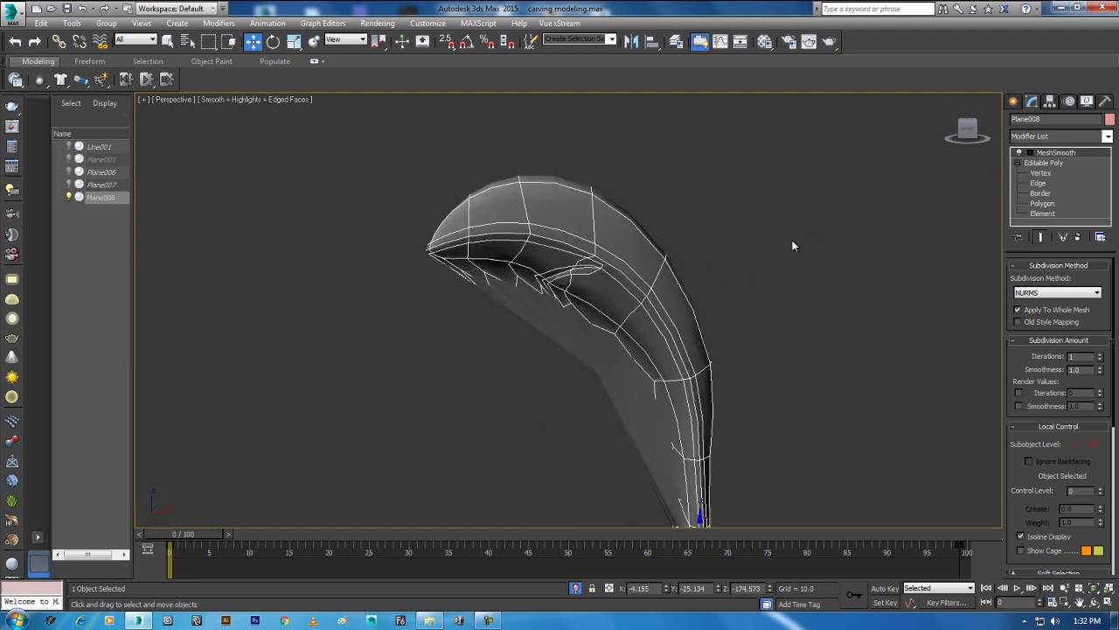
pyautogui.click(806, 286)
pyautogui.moveTo(806, 286)
pyautogui.keyDown('alt'); pyautogui.mouseDown(button='middle')
pyautogui.moveTo(712, 292)
pyautogui.moveTo(706, 325)
pyautogui.moveTo(650, 289)
pyautogui.mouseUp(button='middle'); pyautogui.keyUp('alt')
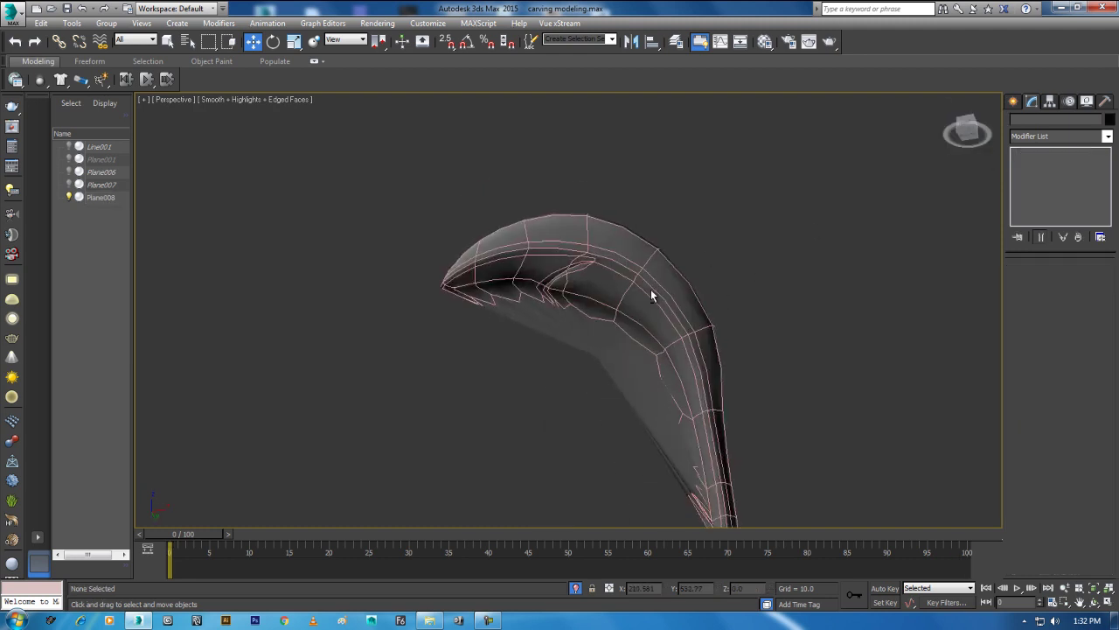
pyautogui.click(675, 348)
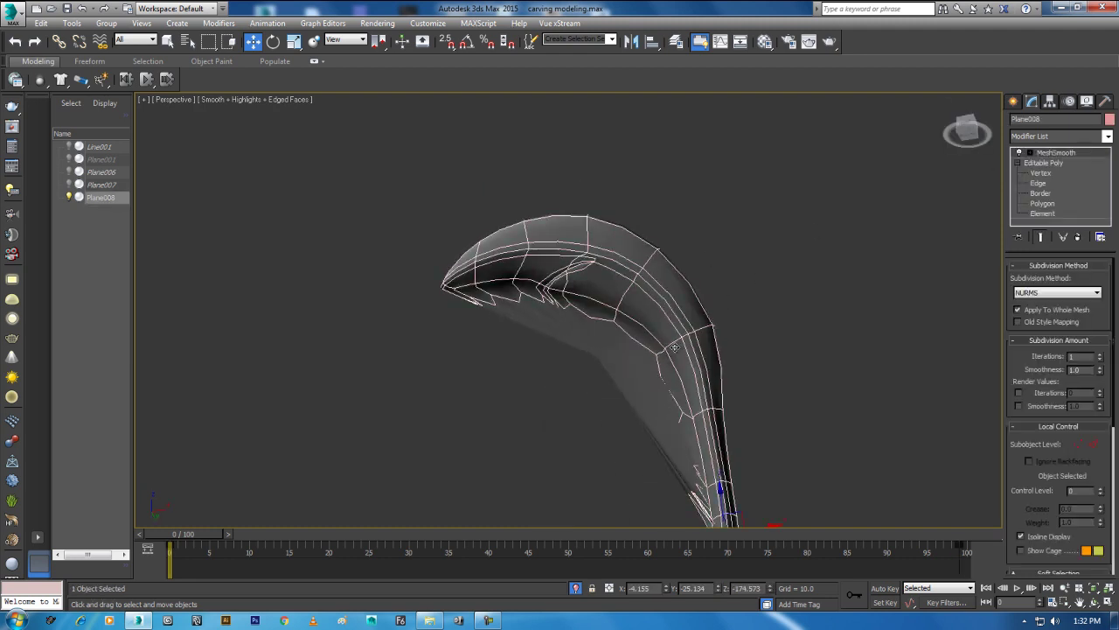
pyautogui.click(1020, 153)
pyautogui.moveTo(686, 286)
pyautogui.keyDown('alt'); pyautogui.mouseDown(button='middle')
pyautogui.moveTo(842, 272)
pyautogui.moveTo(704, 317)
pyautogui.moveTo(716, 224)
pyautogui.moveTo(749, 268)
pyautogui.moveTo(743, 303)
pyautogui.moveTo(703, 286)
pyautogui.moveTo(683, 246)
pyautogui.mouseUp(button='middle'); pyautogui.keyUp('alt')
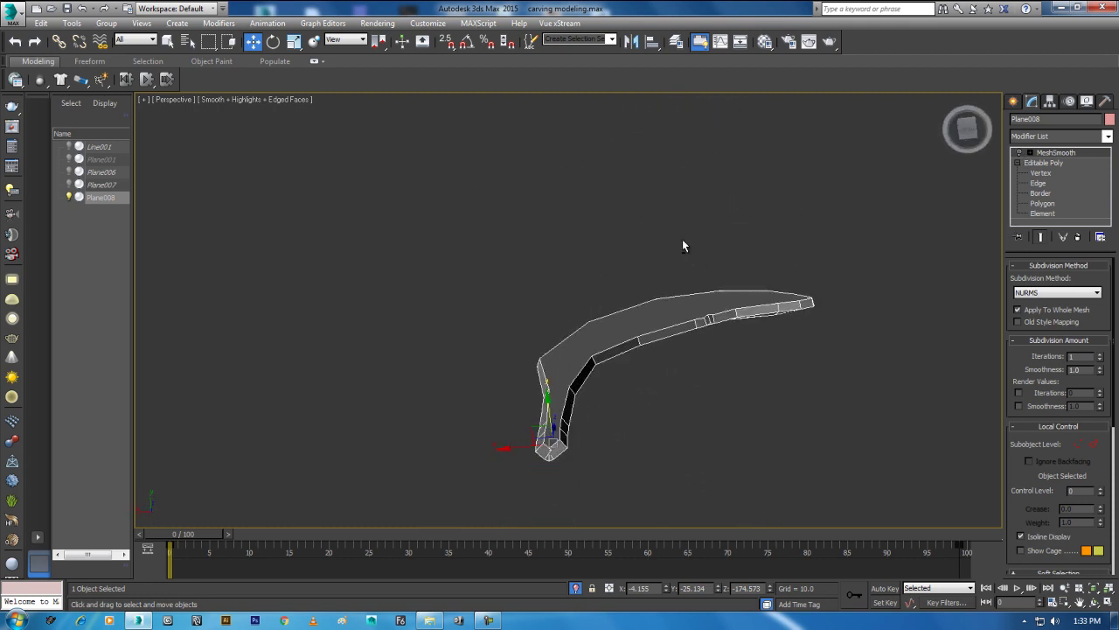
pyautogui.scroll(4, 689, 292)
pyautogui.scroll(-2, 670, 265)
pyautogui.scroll(1, 694, 290)
pyautogui.moveTo(693, 291)
pyautogui.keyDown('alt'); pyautogui.mouseDown(button='middle')
pyautogui.moveTo(800, 344)
pyautogui.moveTo(842, 312)
pyautogui.moveTo(821, 350)
pyautogui.mouseUp(button='middle'); pyautogui.keyUp('alt')
pyautogui.press('f')
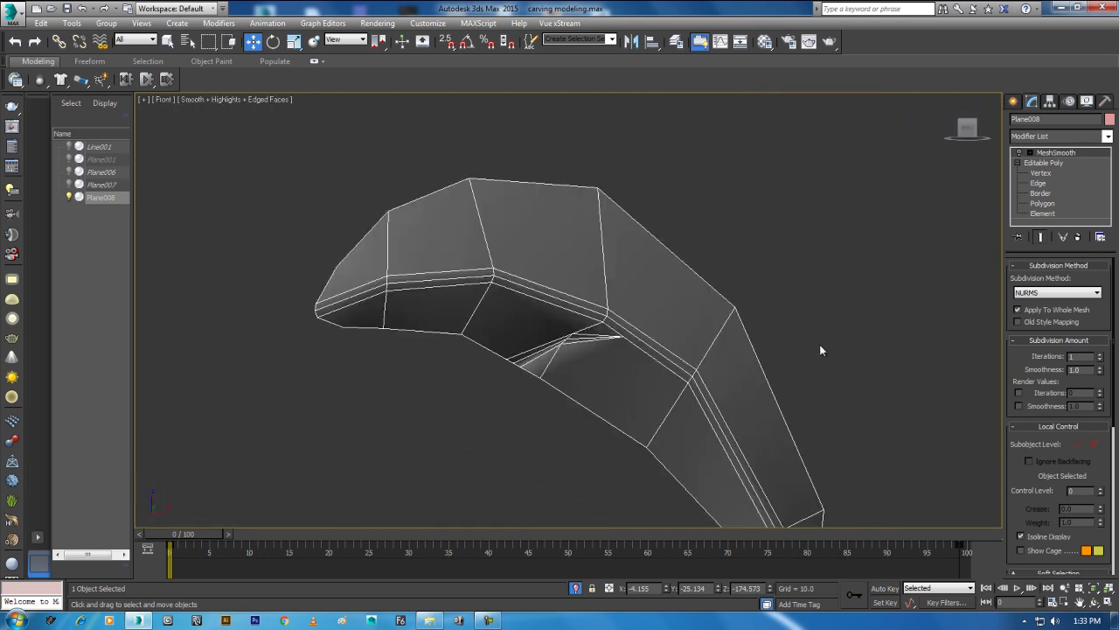
# Step: At vertex level, slide the strip's bottom-left and top-left vertices slightly right
pyautogui.click(1039, 173)
pyautogui.scroll(4, 597, 398)
pyautogui.moveTo(494, 348); pyautogui.dragTo(461, 387)
pyautogui.moveTo(525, 373); pyautogui.dragTo(545, 371)
pyautogui.click(475, 202)
pyautogui.moveTo(520, 201); pyautogui.dragTo(531, 202)
pyautogui.press('p')
pyautogui.moveTo(684, 350)
pyautogui.keyDown('alt'); pyautogui.mouseDown(button='middle')
pyautogui.moveTo(738, 364)
pyautogui.moveTo(741, 322)
pyautogui.moveTo(717, 312)
pyautogui.moveTo(835, 237)
pyautogui.moveTo(737, 335)
pyautogui.moveTo(709, 327)
pyautogui.moveTo(706, 362)
pyautogui.mouseUp(button='middle'); pyautogui.keyUp('alt')
# Step: In wireframe, drag a stray vertex at the strip's bottom leftward toward its neighbour
pyautogui.press('F3')
pyautogui.scroll(-5, 713, 355)
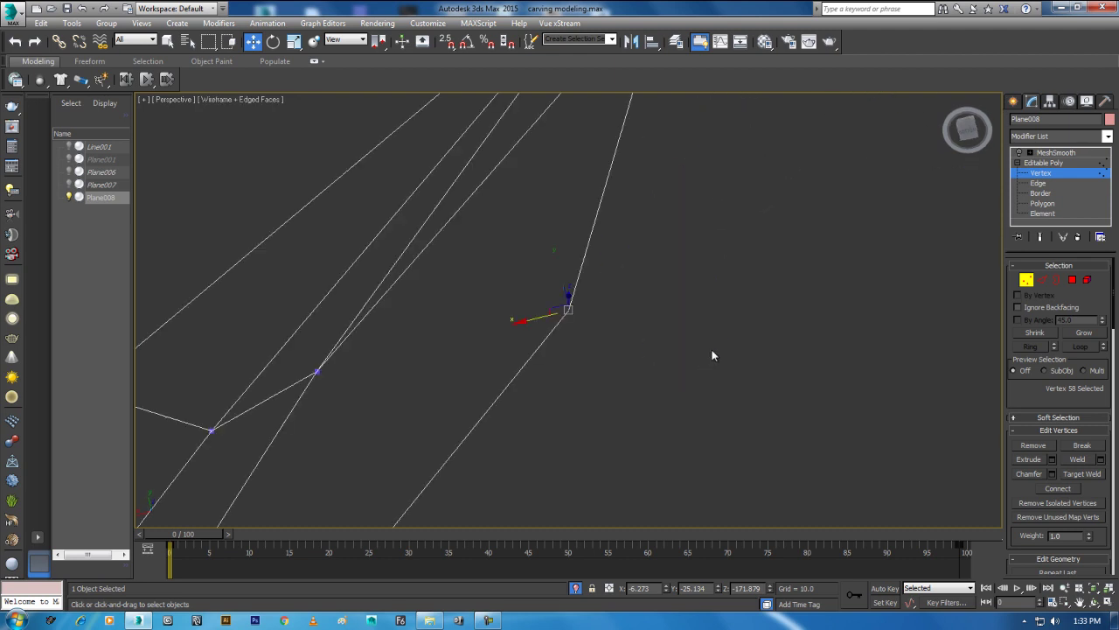
pyautogui.scroll(-5, 644, 364)
pyautogui.moveTo(628, 386); pyautogui.dragTo(598, 357)
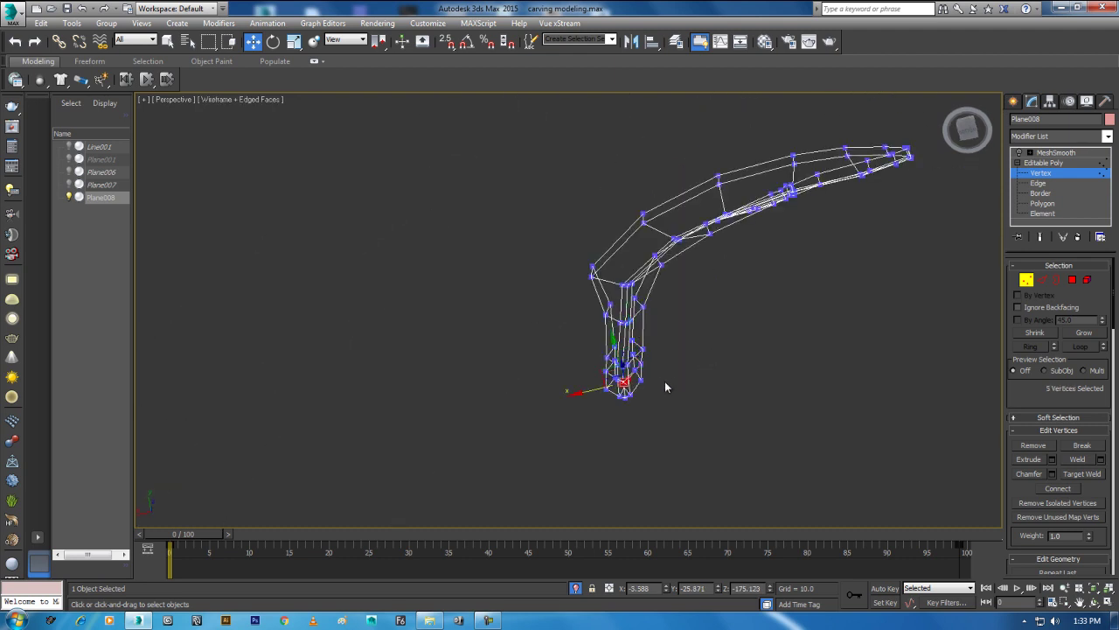
pyautogui.scroll(8, 674, 380)
pyautogui.scroll(2, 691, 367)
pyautogui.moveTo(705, 382)
pyautogui.mouseDown(button='middle')
pyautogui.moveTo(692, 325)
pyautogui.moveTo(722, 262)
pyautogui.mouseUp(button='middle')
pyautogui.click(721, 328)
pyautogui.click(626, 365)
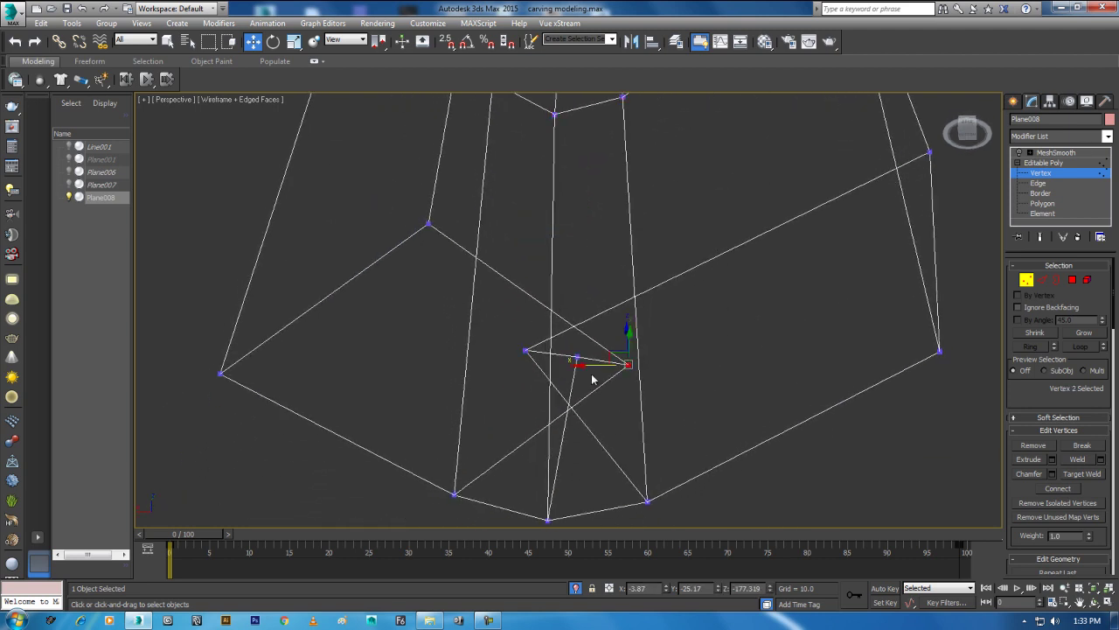
pyautogui.moveTo(582, 366); pyautogui.dragTo(459, 366)
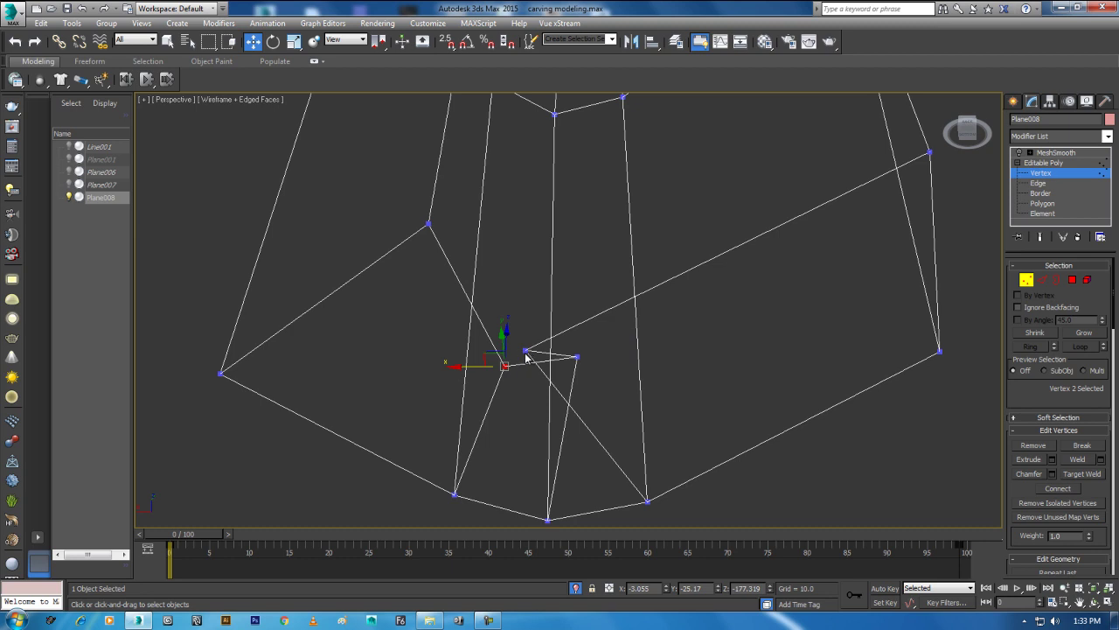
# Step: Merge two neighbouring bottom vertices into one and return to smooth shaded display
pyautogui.click(524, 350)
pyautogui.keyDown('ctrl'); pyautogui.click(577, 357); pyautogui.keyUp('ctrl')
pyautogui.moveTo(567, 367); pyautogui.dragTo(619, 351)
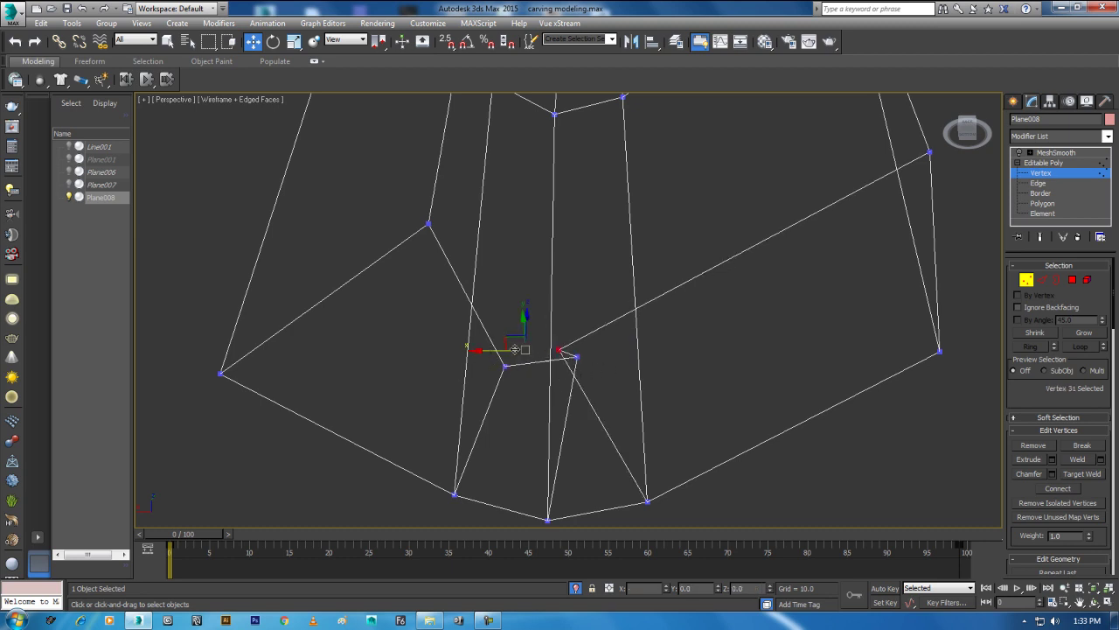
pyautogui.scroll(-3, 619, 350)
pyautogui.scroll(-2, 619, 348)
pyautogui.scroll(1, 644, 370)
pyautogui.press('F3')
pyautogui.scroll(5, 647, 345)
pyautogui.scroll(-5, 789, 379)
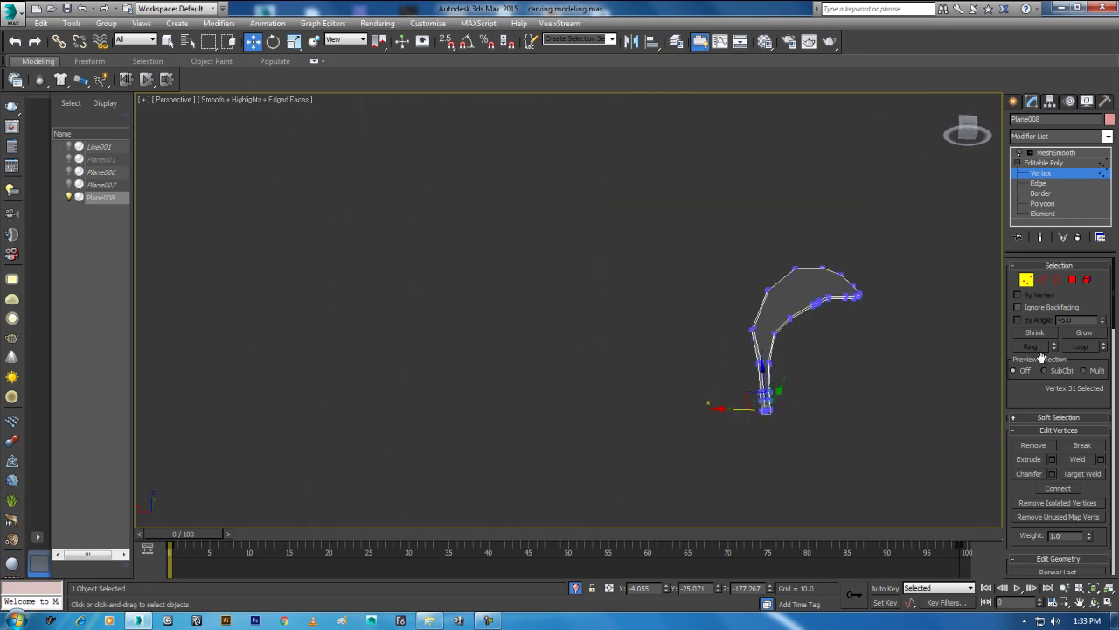
# Step: Select all of the strip's polygons and apply an Inset to them
pyautogui.click(1072, 280)
pyautogui.hotkey('ctrl', 'a')
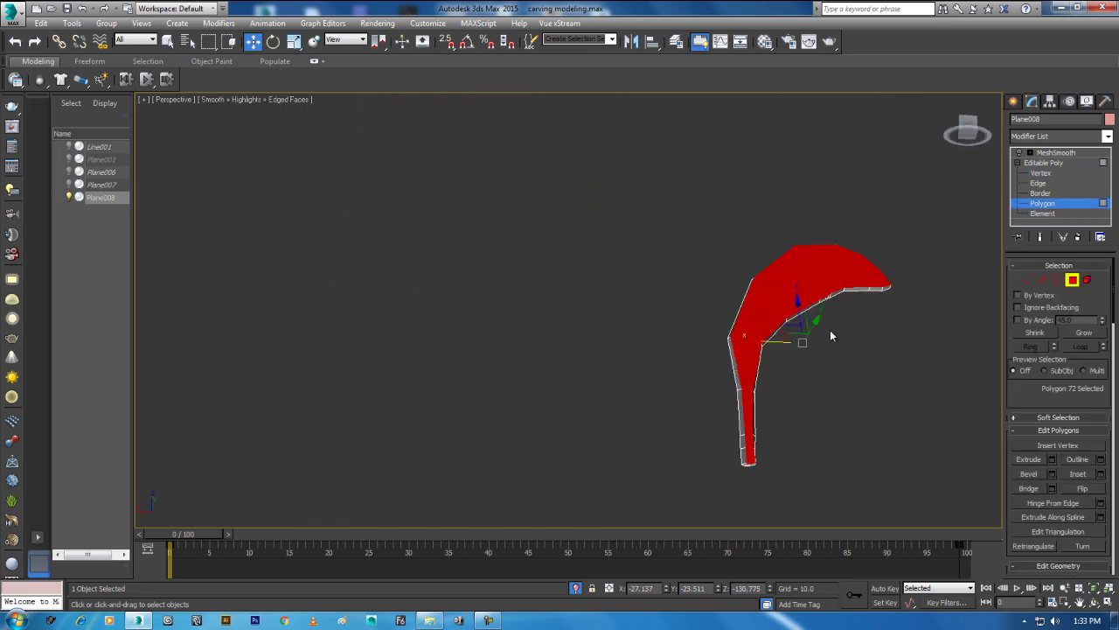
pyautogui.scroll(4, 799, 324)
pyautogui.rightClick(743, 278)
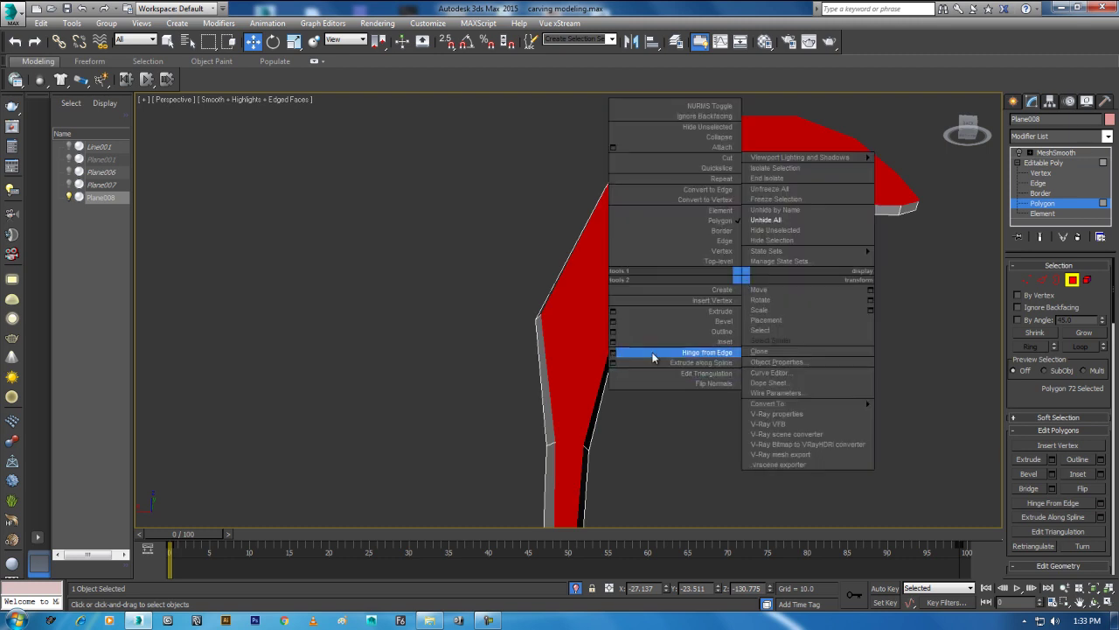
pyautogui.click(613, 343)
pyautogui.keyDown('alt'); pyautogui.moveTo(636, 387); pyautogui.dragTo(645, 367, button='middle'); pyautogui.keyUp('alt')
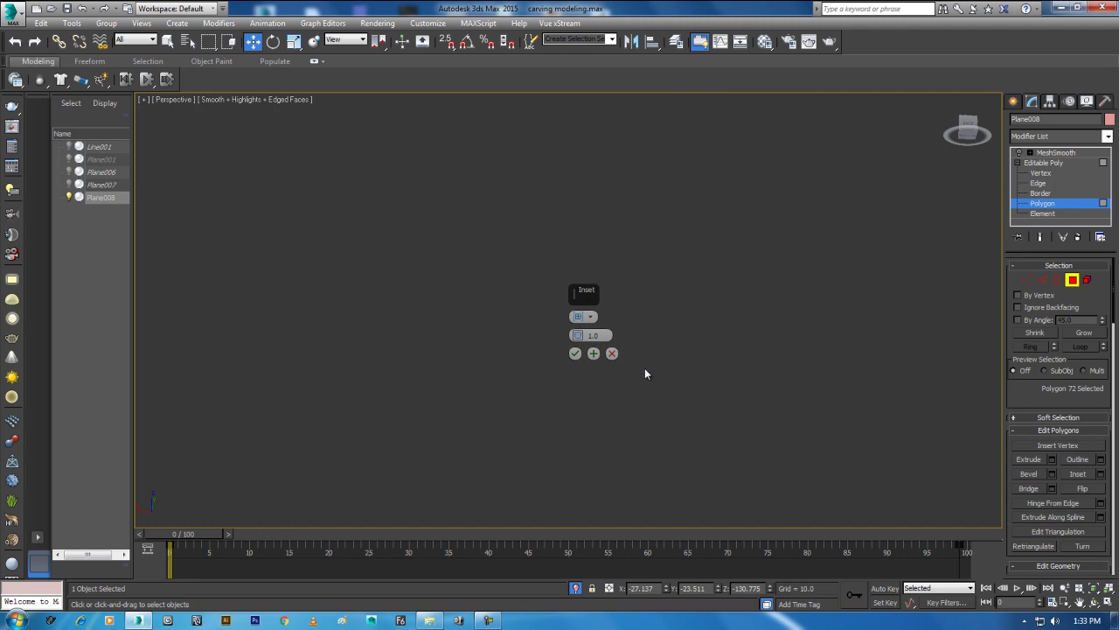
pyautogui.press('z')
pyautogui.moveTo(577, 418); pyautogui.dragTo(525, 387, button='middle')
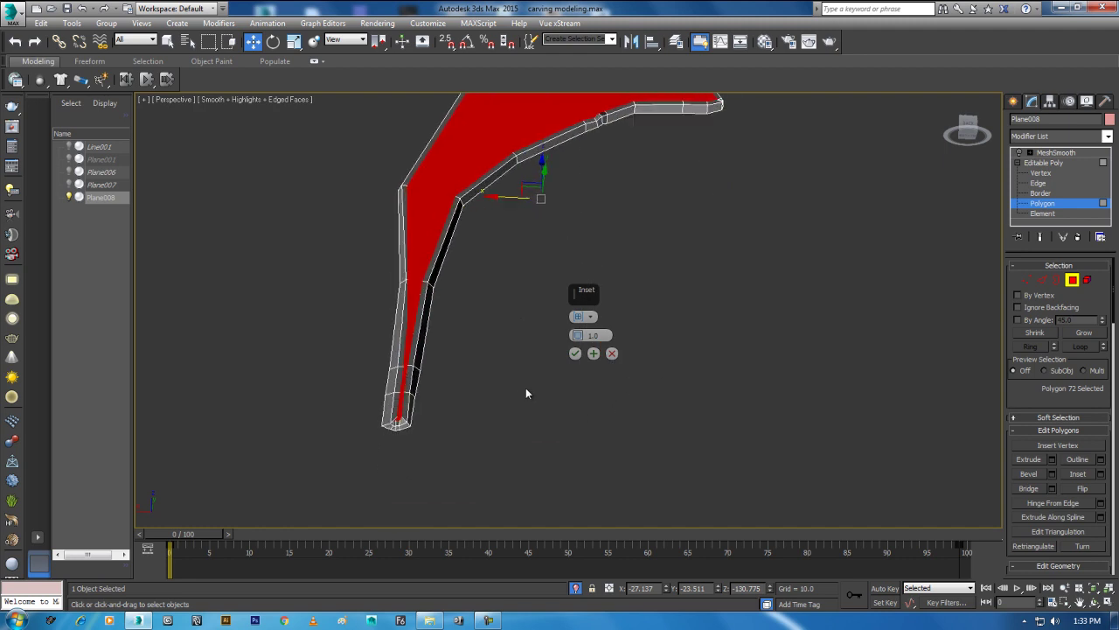
pyautogui.click(574, 353)
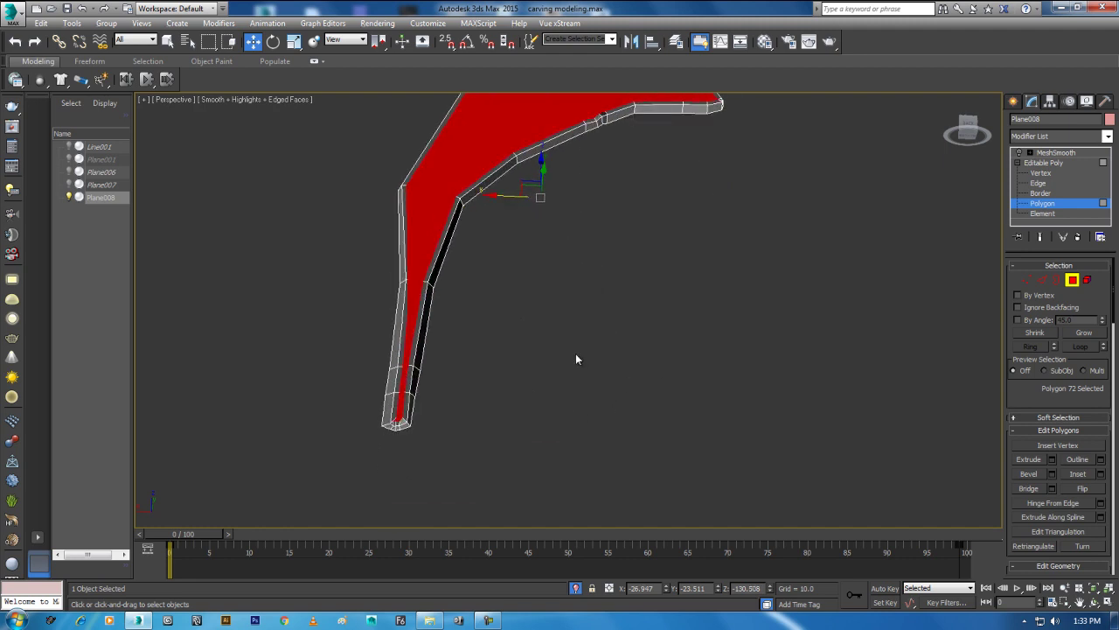
# Step: Turn off the MeshSmooth preview and select an outer-edge vertex at Editable Poly vertex level
pyautogui.rightClick(445, 210)
pyautogui.click(420, 194)
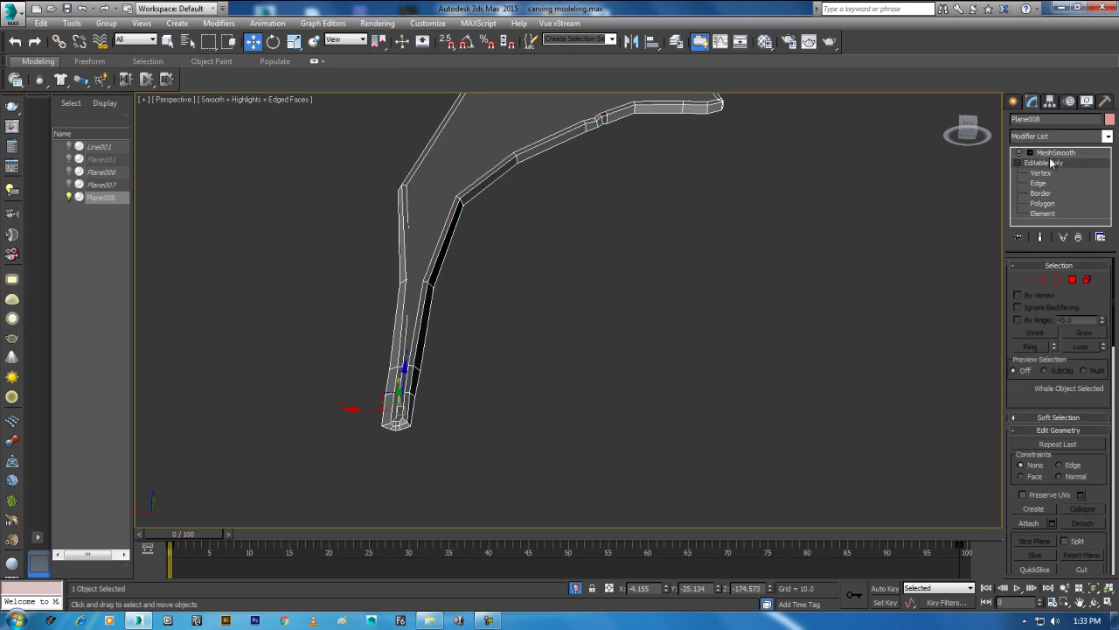
pyautogui.click(1049, 153)
pyautogui.click(1020, 153)
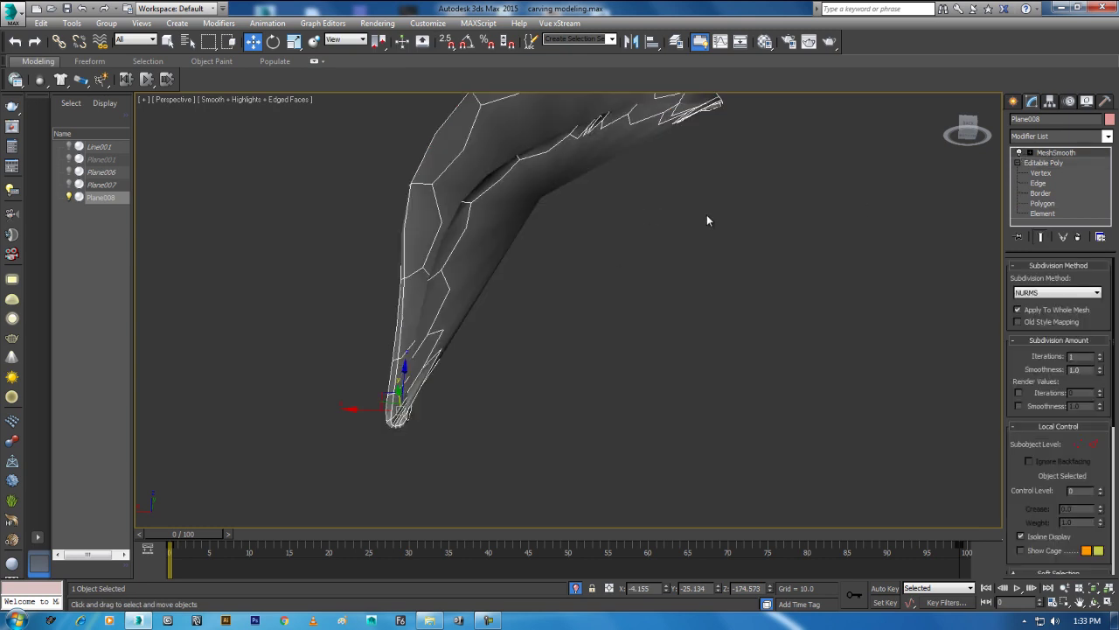
pyautogui.click(1017, 154)
pyautogui.scroll(3, 701, 375)
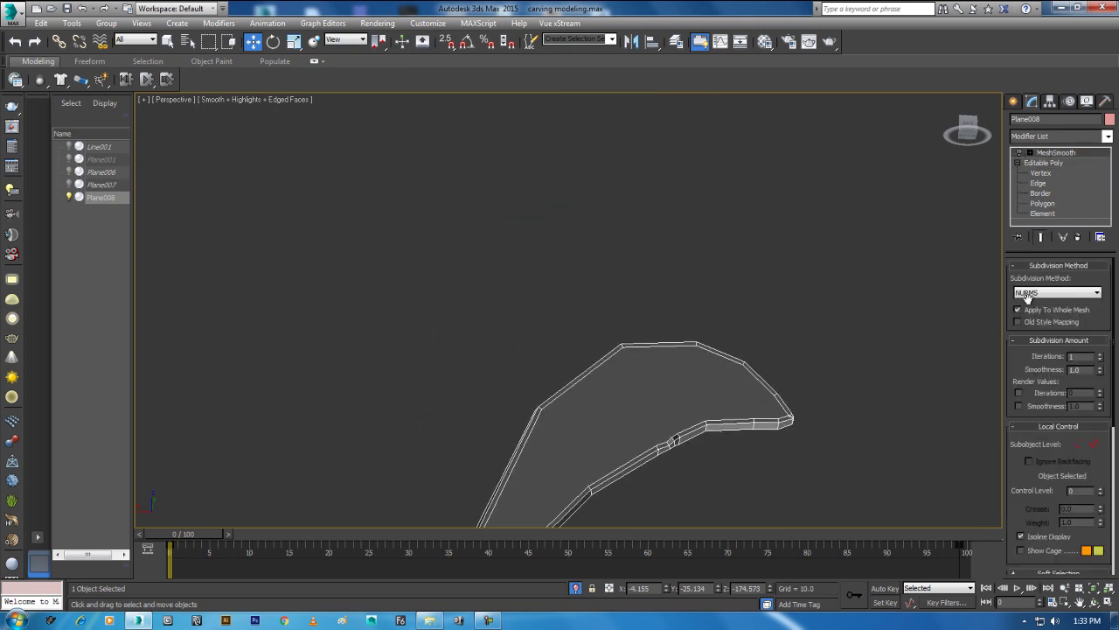
pyautogui.click(1043, 162)
pyautogui.click(1041, 173)
pyautogui.click(540, 408)
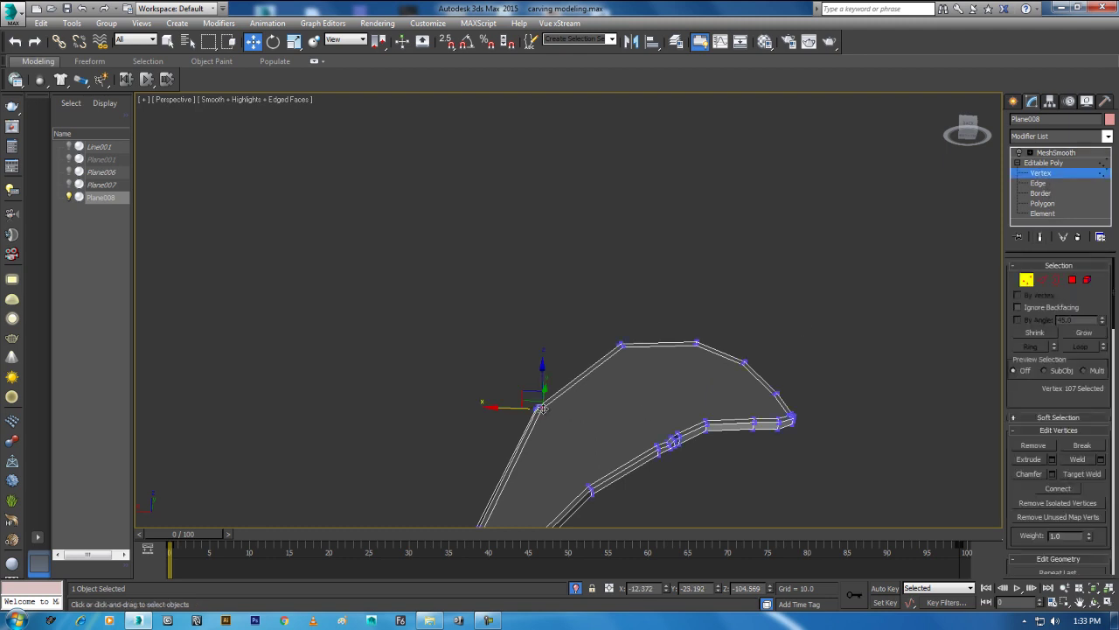
# Step: Connect two opposite vertices with a new edge and briefly preview the smoothed strip
pyautogui.keyDown('ctrl'); pyautogui.click(588, 487); pyautogui.keyUp('ctrl')
pyautogui.rightClick(644, 396)
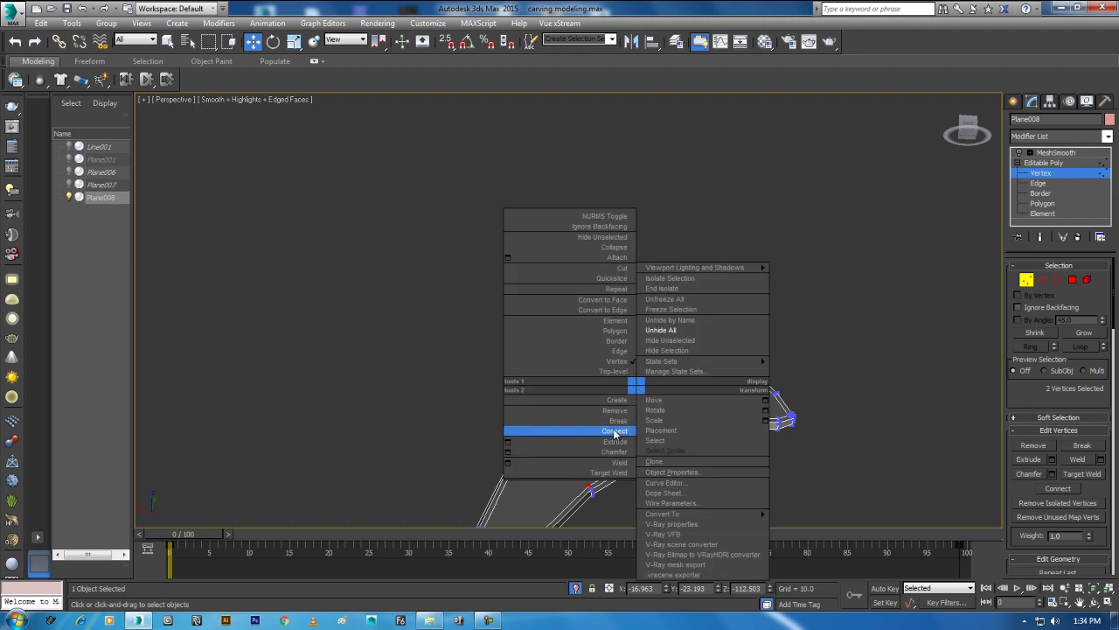
pyautogui.click(622, 432)
pyautogui.click(1055, 153)
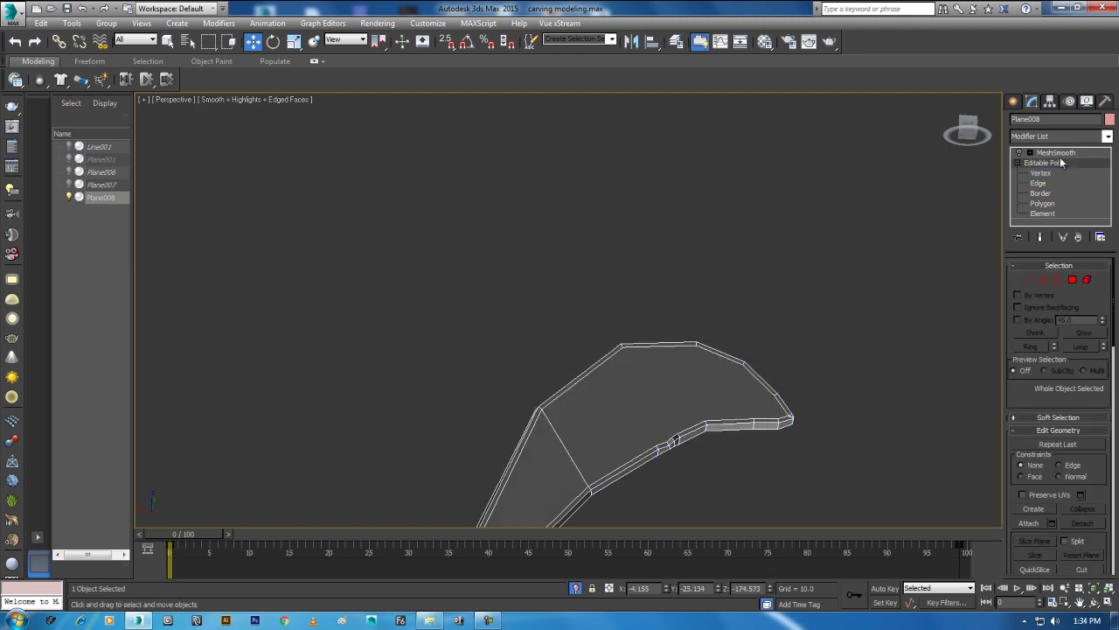
pyautogui.click(1018, 153)
pyautogui.moveTo(682, 319)
pyautogui.keyDown('alt'); pyautogui.mouseDown(button='middle')
pyautogui.moveTo(877, 360)
pyautogui.moveTo(770, 245)
pyautogui.moveTo(777, 322)
pyautogui.moveTo(656, 321)
pyautogui.moveTo(652, 310)
pyautogui.moveTo(690, 306)
pyautogui.mouseUp(button='middle'); pyautogui.keyUp('alt')
pyautogui.click(1017, 152)
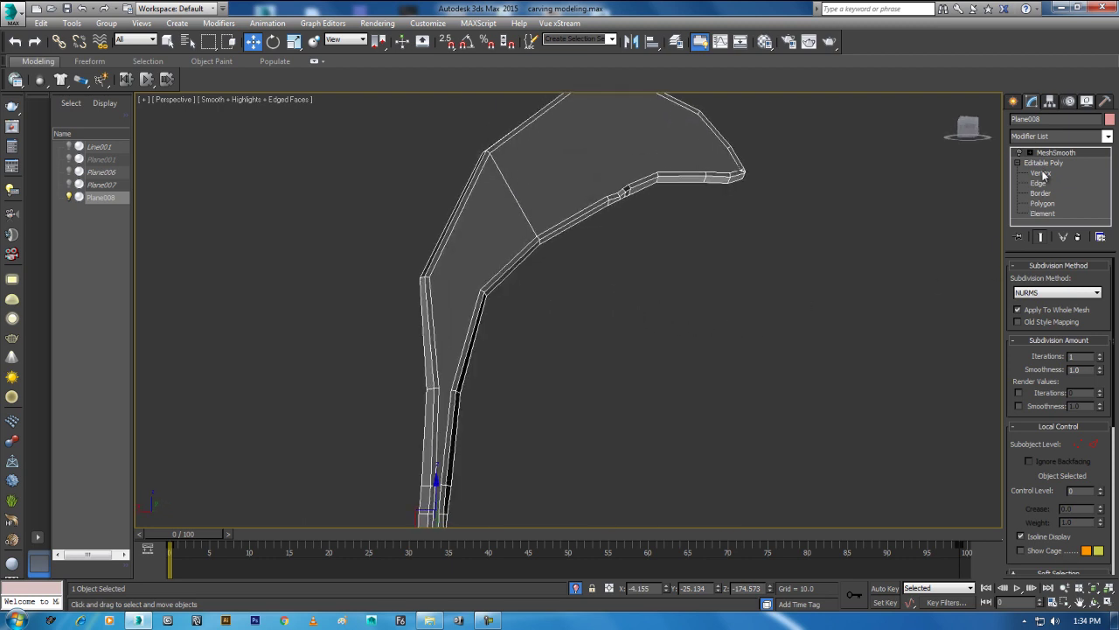
# Step: Connect another pair of vertices across the strip's lower section with a new edge
pyautogui.click(1040, 173)
pyautogui.scroll(3, 469, 305)
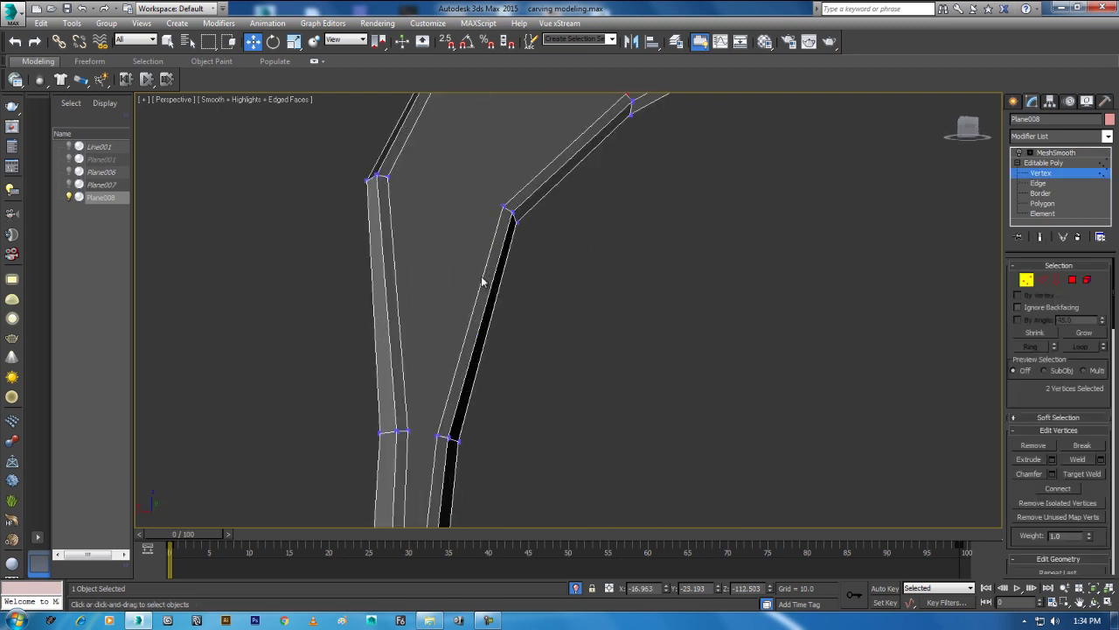
pyautogui.click(438, 439)
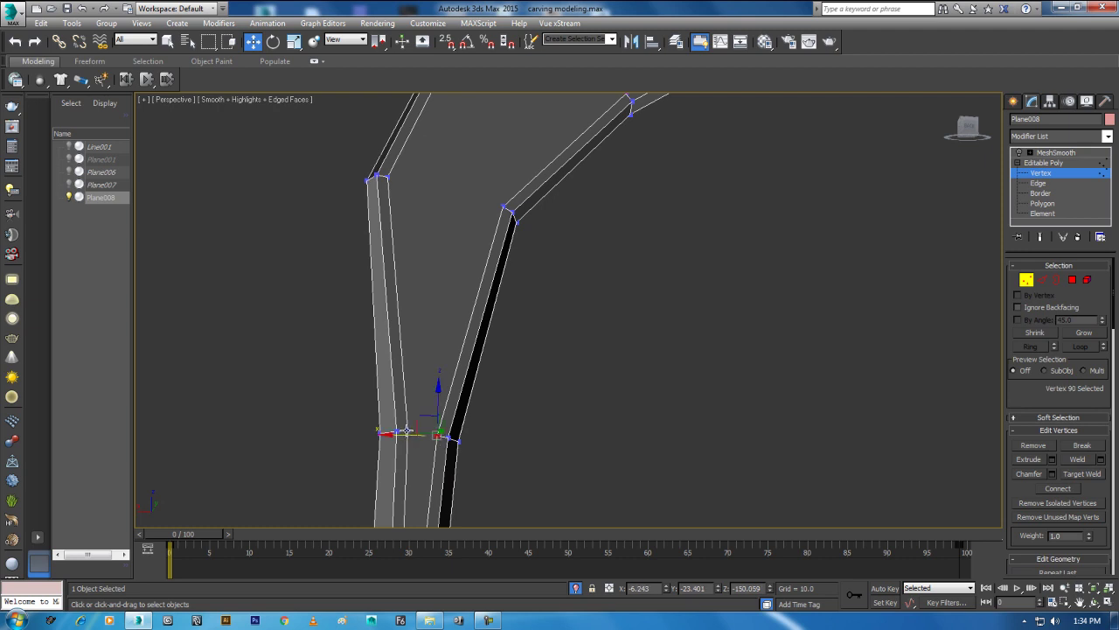
pyautogui.rightClick(420, 381)
pyautogui.click(363, 440)
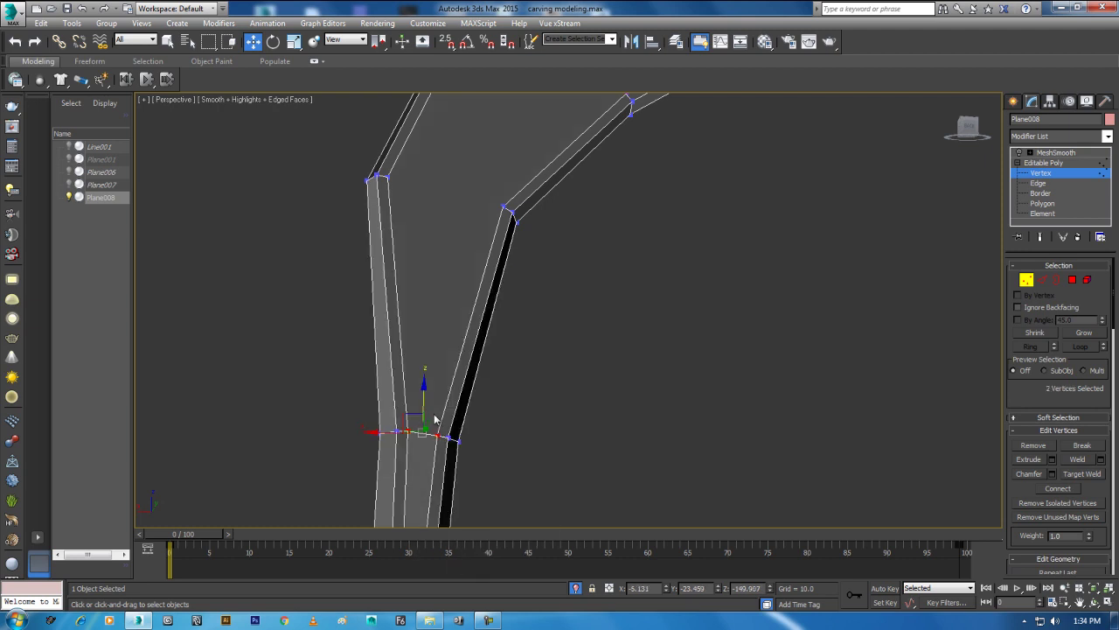
# Step: Re-enable MeshSmooth, frame the horn in the Front view, and clear the selection
pyautogui.click(1056, 152)
pyautogui.click(1019, 152)
pyautogui.scroll(-5, 600, 301)
pyautogui.press('f')
pyautogui.press('z')
pyautogui.scroll(-2, 727, 300)
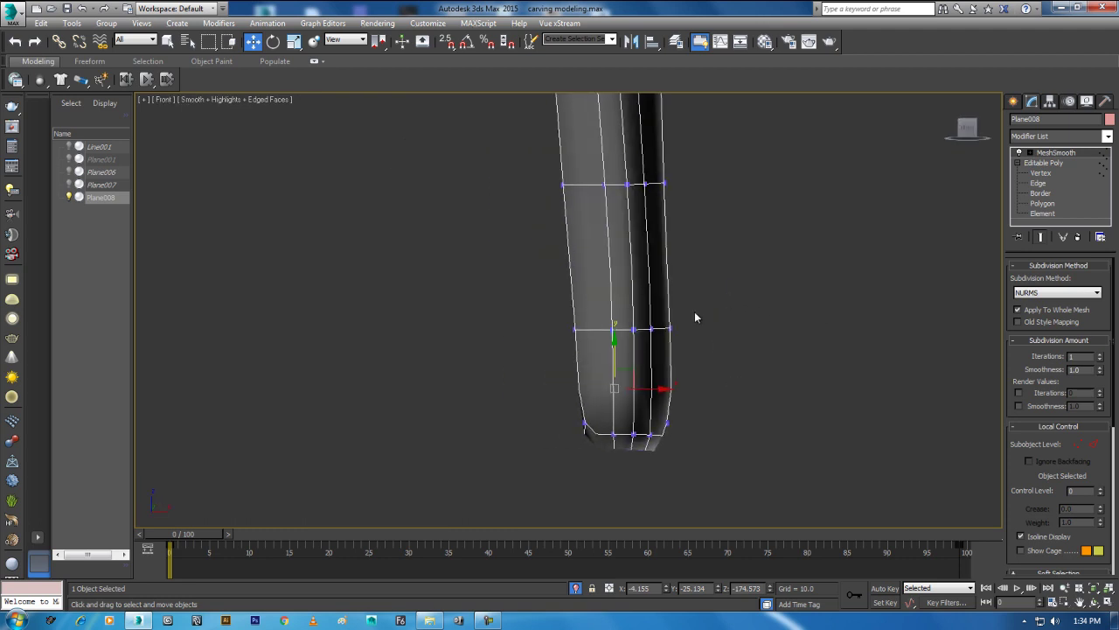
pyautogui.scroll(-2, 695, 316)
pyautogui.scroll(-3, 694, 410)
pyautogui.scroll(4, 695, 367)
pyautogui.rightClick(531, 264)
pyautogui.click(844, 228)
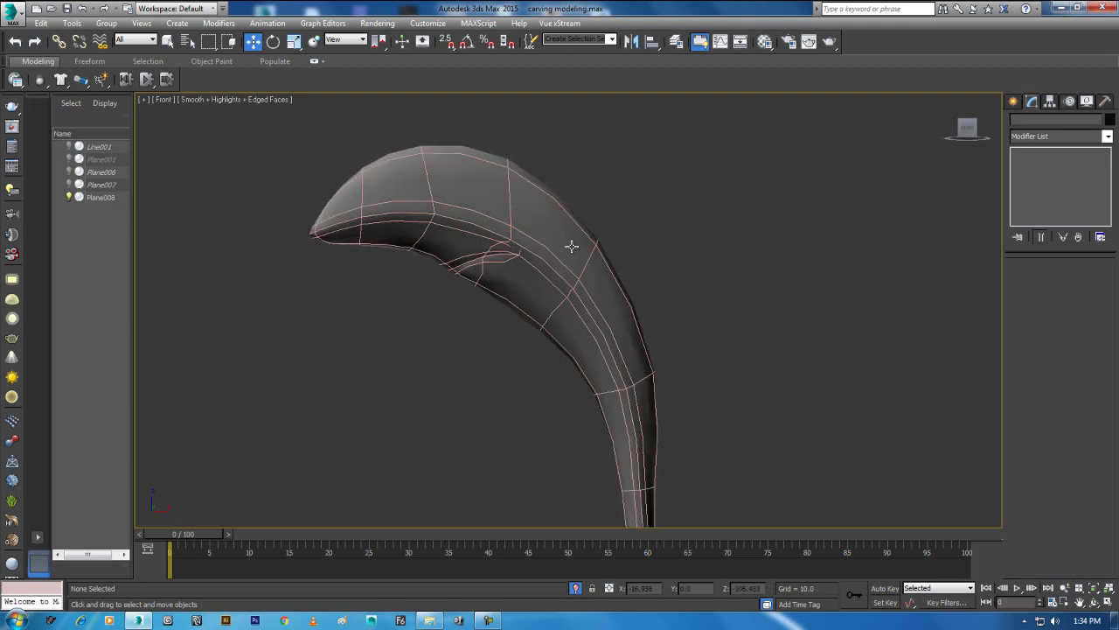
# Step: Unhide all objects so the carved relief reappears, then deselect everything
pyautogui.click(596, 299)
pyautogui.rightClick(617, 262)
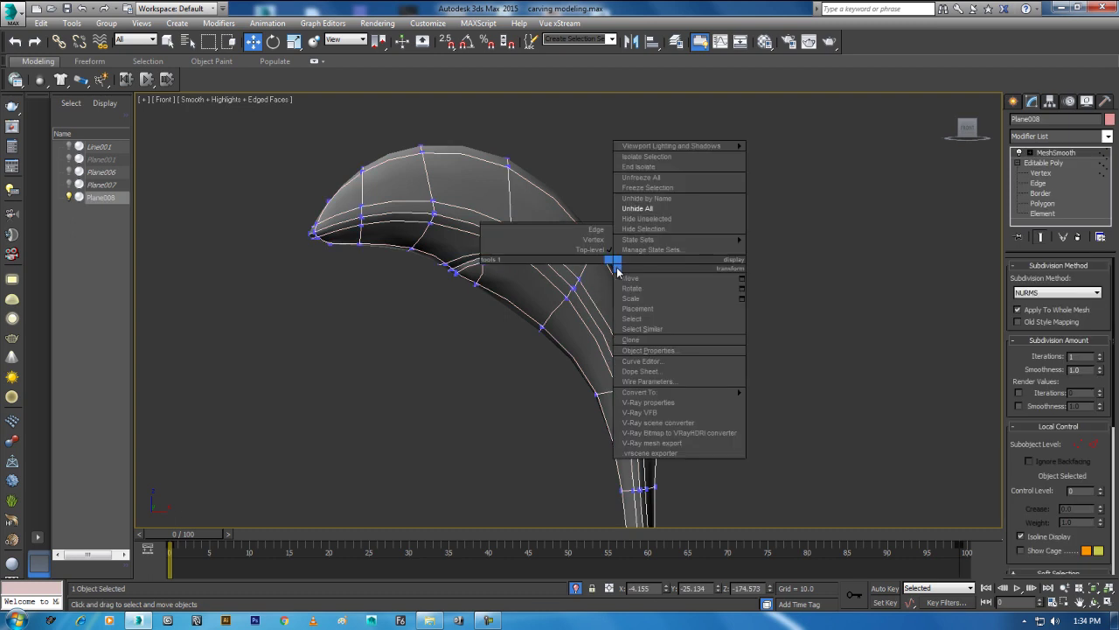
pyautogui.click(663, 209)
pyautogui.click(829, 281)
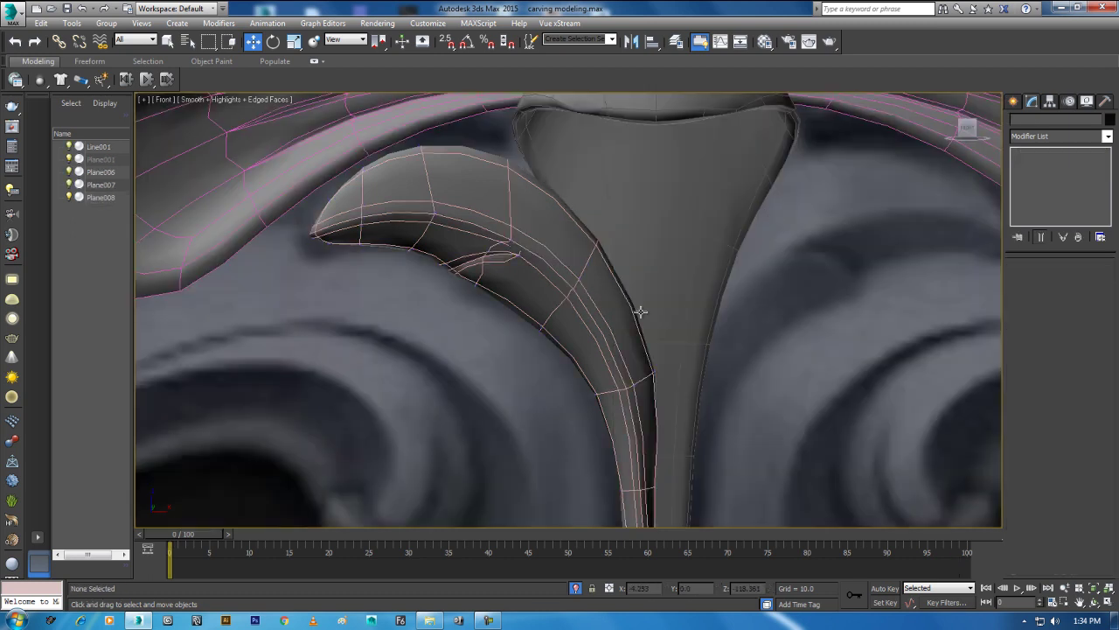
# Step: Turn off Edged Faces with F4 and zoom out to show the full ornament
pyautogui.scroll(-5, 641, 312)
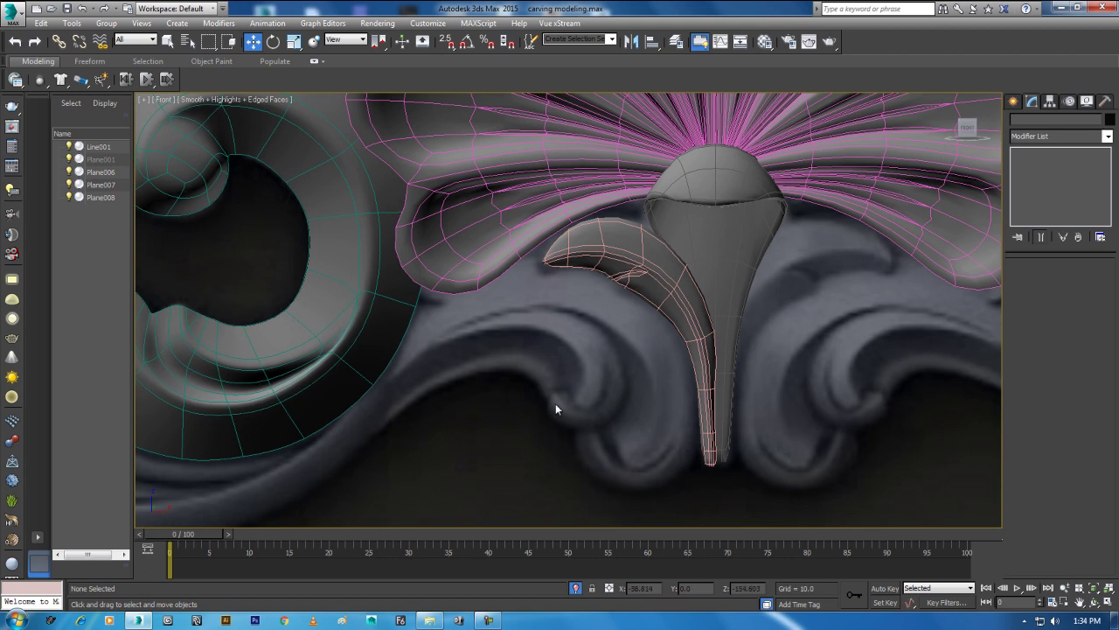
pyautogui.press('F4')
pyautogui.scroll(-3, 584, 352)
pyautogui.scroll(-3, 636, 324)
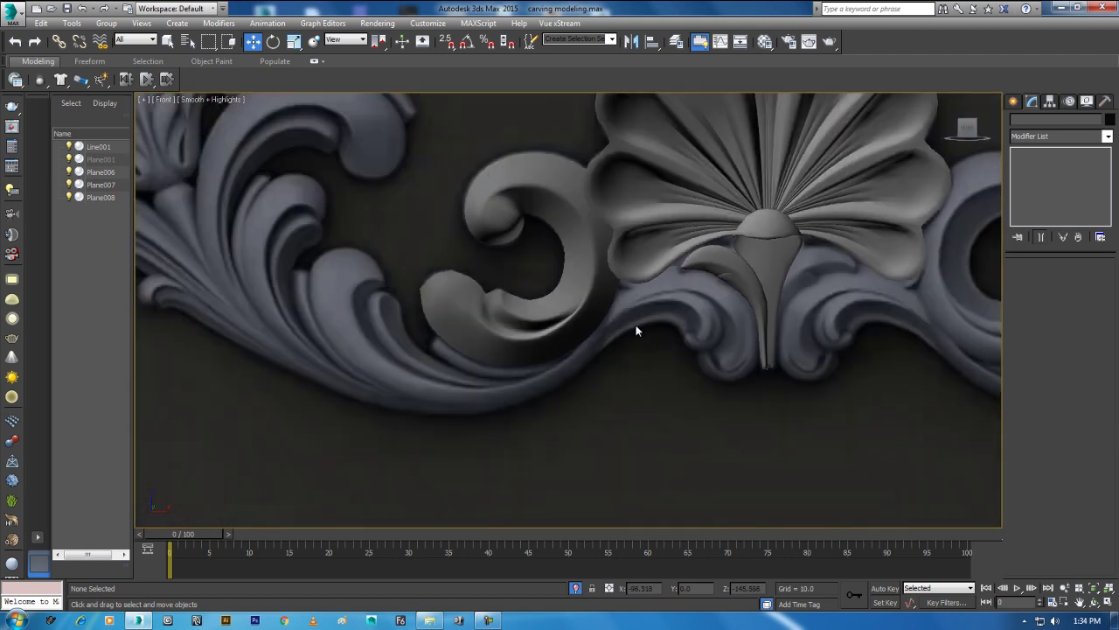
pyautogui.scroll(-2, 594, 363)
pyautogui.moveTo(595, 403); pyautogui.dragTo(664, 357, button='middle')
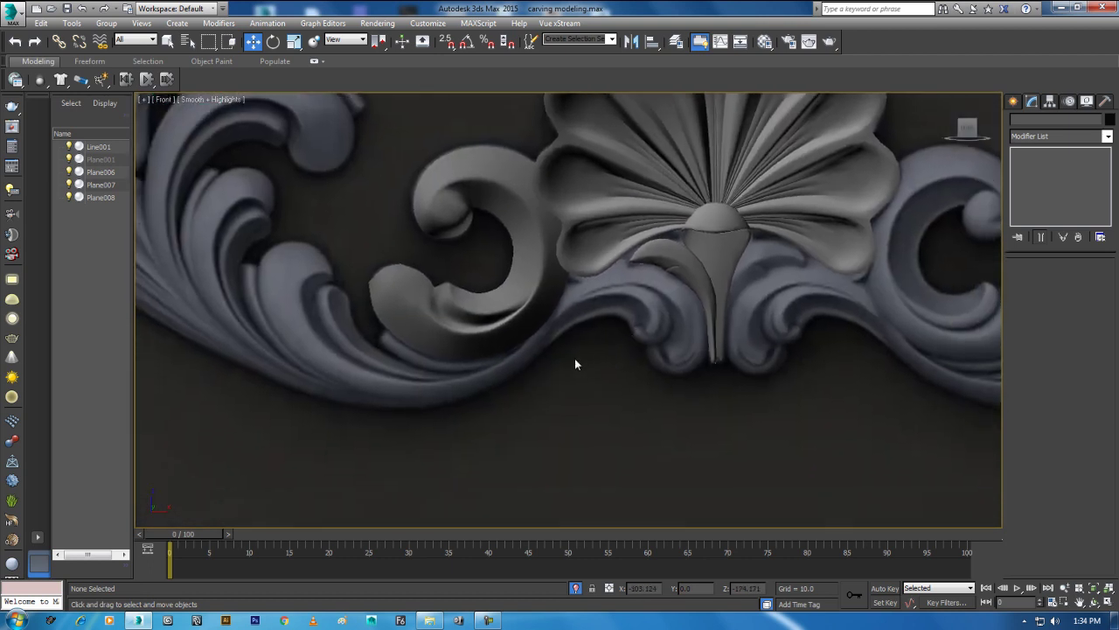
pyautogui.moveTo(574, 358); pyautogui.dragTo(670, 356, button='middle')
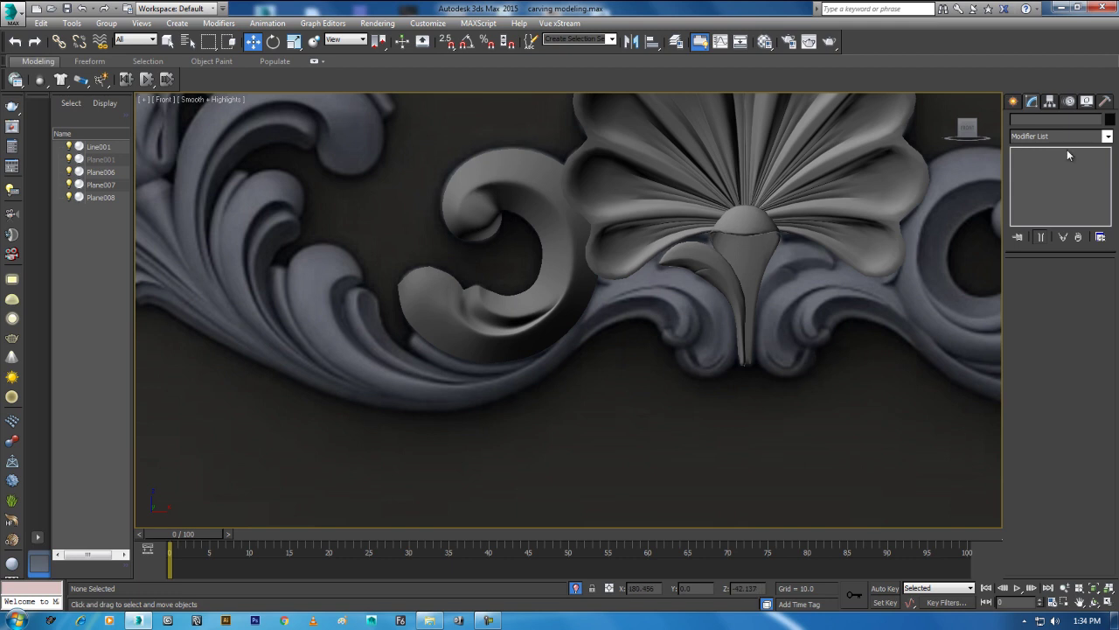
# Step: Create a small plane over the scroll's inner curl in the Front view
pyautogui.click(1014, 102)
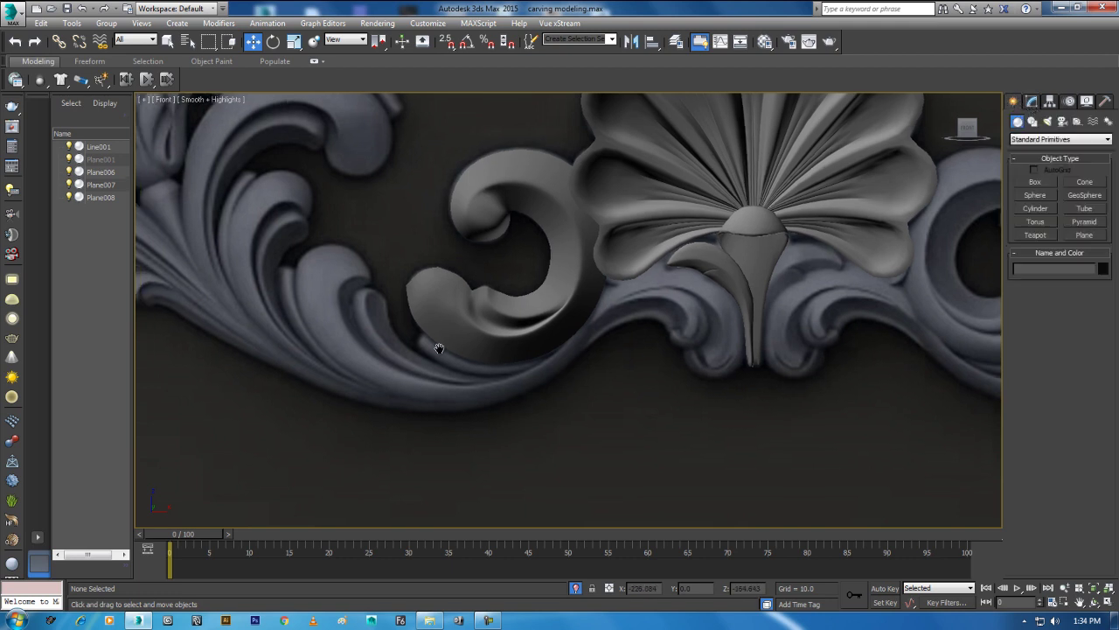
pyautogui.moveTo(432, 350); pyautogui.dragTo(517, 323, button='middle')
pyautogui.moveTo(194, 534); pyautogui.dragTo(1008, 536)
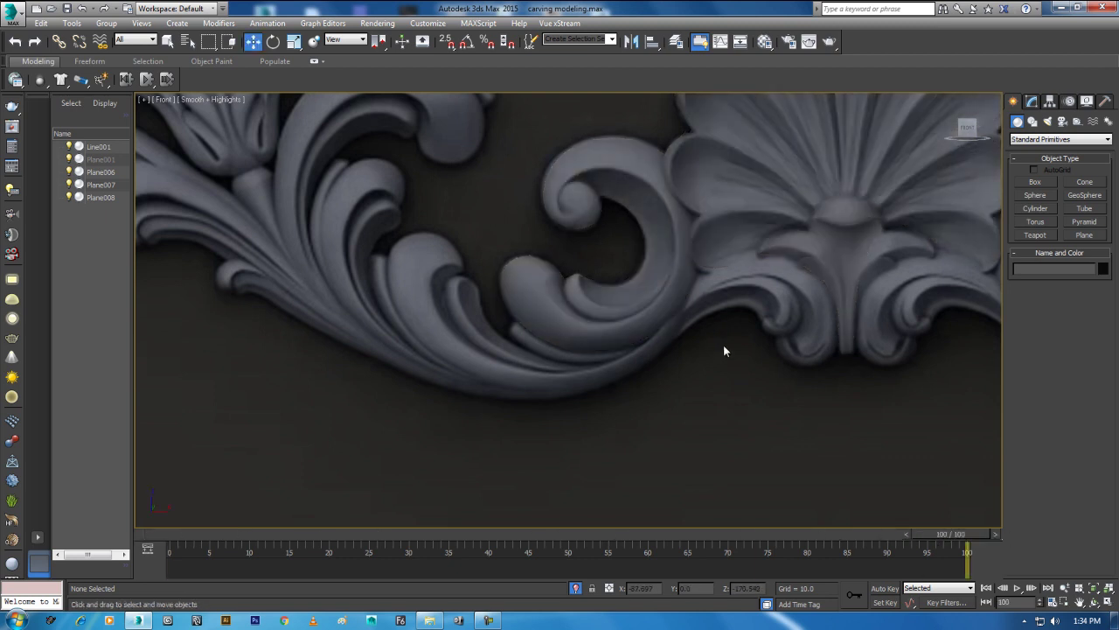
pyautogui.moveTo(687, 343)
pyautogui.mouseDown(button='middle')
pyautogui.moveTo(700, 257)
pyautogui.moveTo(679, 326)
pyautogui.mouseUp(button='middle')
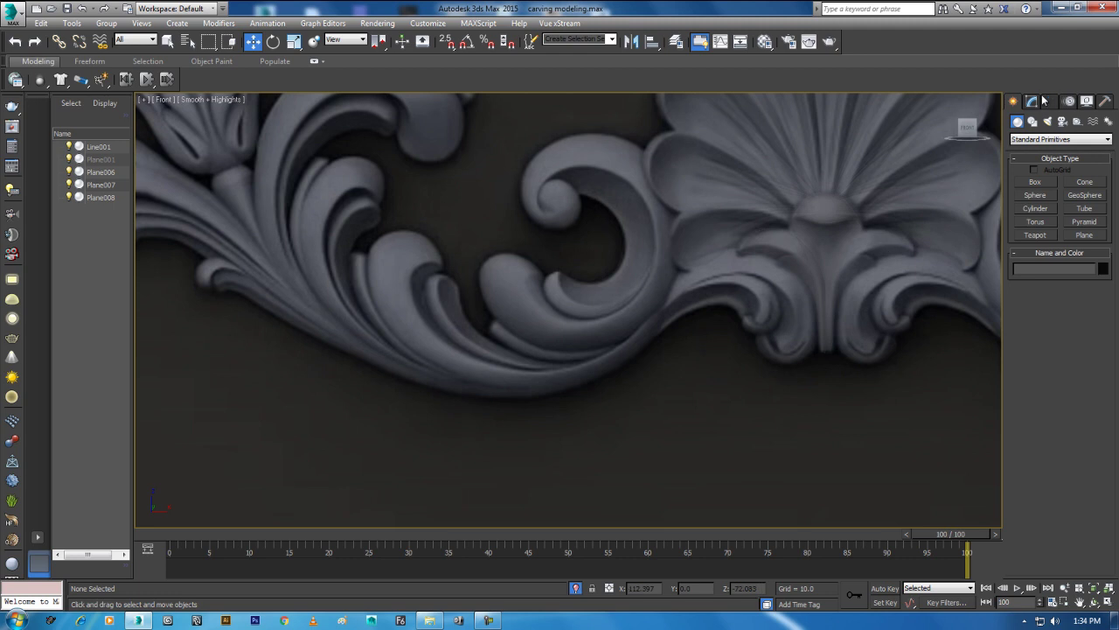
pyautogui.click(1085, 235)
pyautogui.scroll(2, 438, 306)
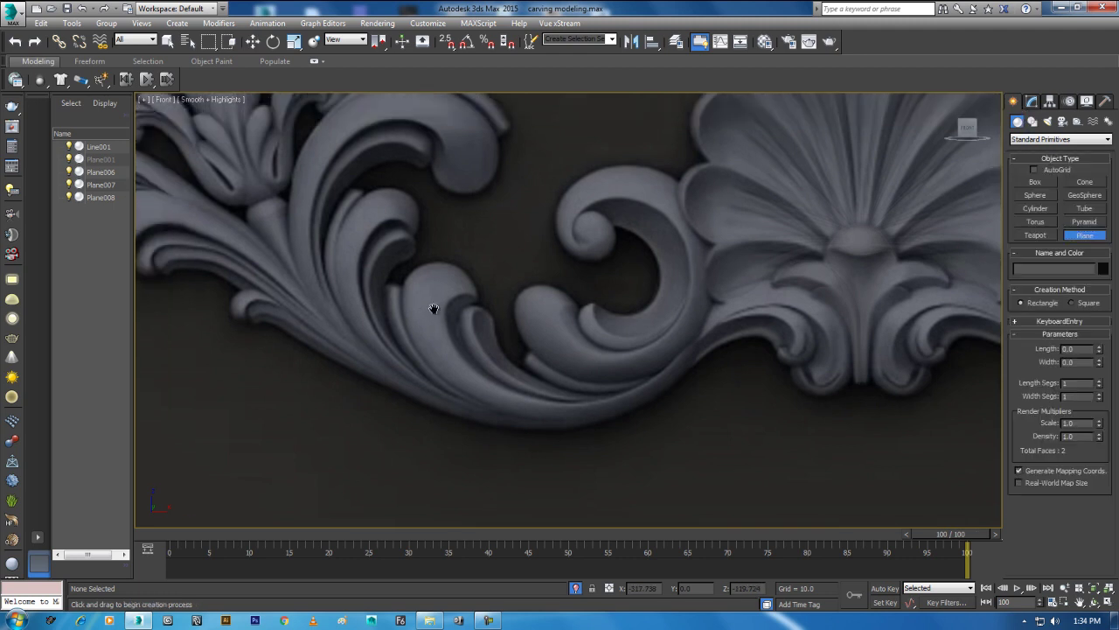
pyautogui.scroll(4, 520, 271)
pyautogui.moveTo(540, 242); pyautogui.dragTo(492, 292)
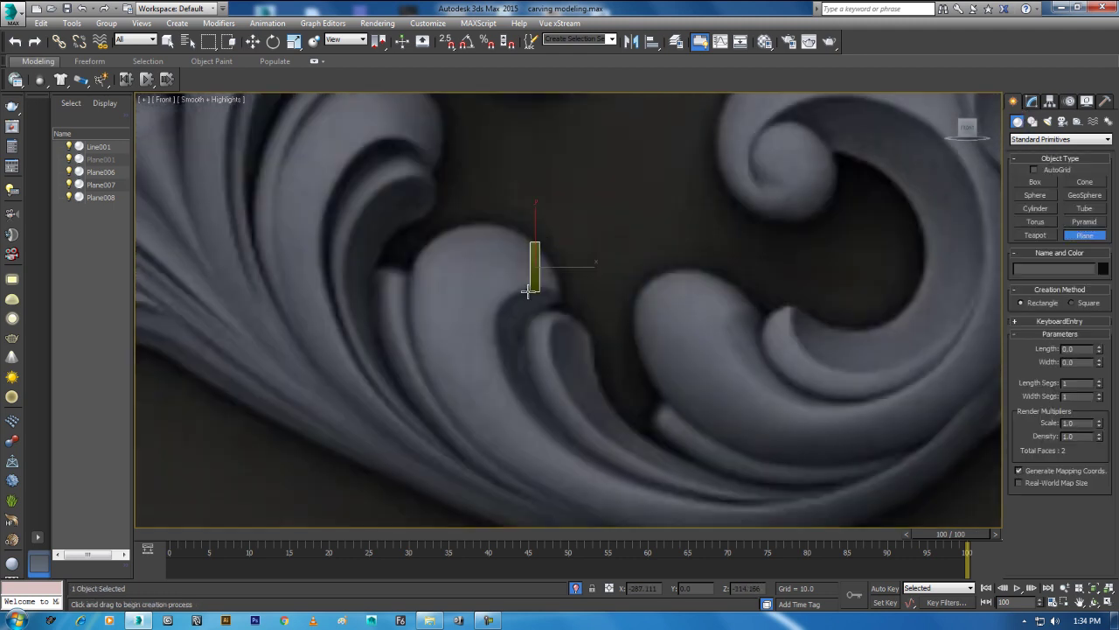
# Step: Convert the new plane, Plane009, to Editable Poly and enter Vertex level
pyautogui.rightClick(492, 292)
pyautogui.rightClick(580, 234)
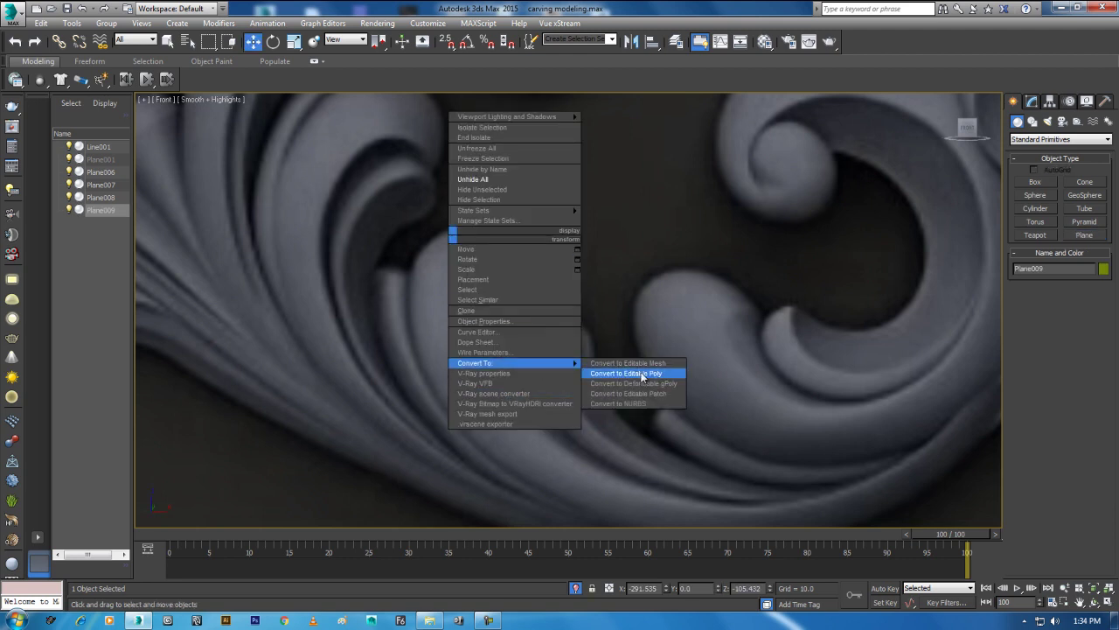
pyautogui.click(643, 377)
pyautogui.click(1027, 280)
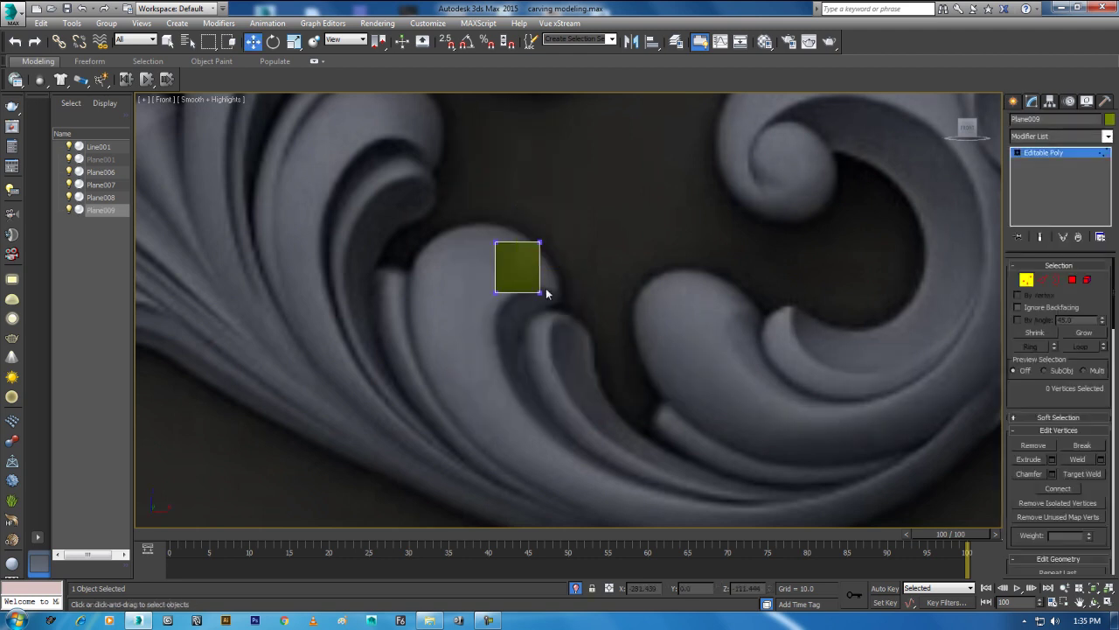
# Step: Assign the see-through material to Plane009 from the material editor
pyautogui.press('m')
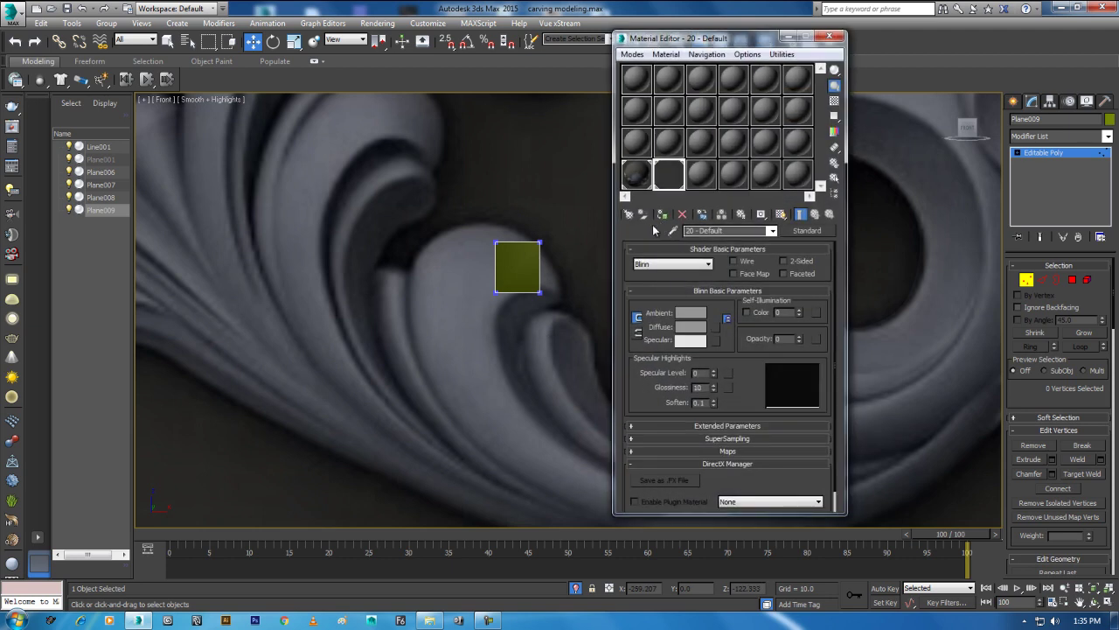
pyautogui.click(662, 214)
pyautogui.click(829, 37)
# Step: Drag Plane009's corner vertices into a slanted quad hugging the scroll's inner edge
pyautogui.moveTo(553, 232); pyautogui.dragTo(533, 313)
pyautogui.moveTo(560, 278)
pyautogui.mouseDown()
pyautogui.moveTo(575, 274)
pyautogui.moveTo(542, 260)
pyautogui.mouseUp()
pyautogui.click(540, 242)
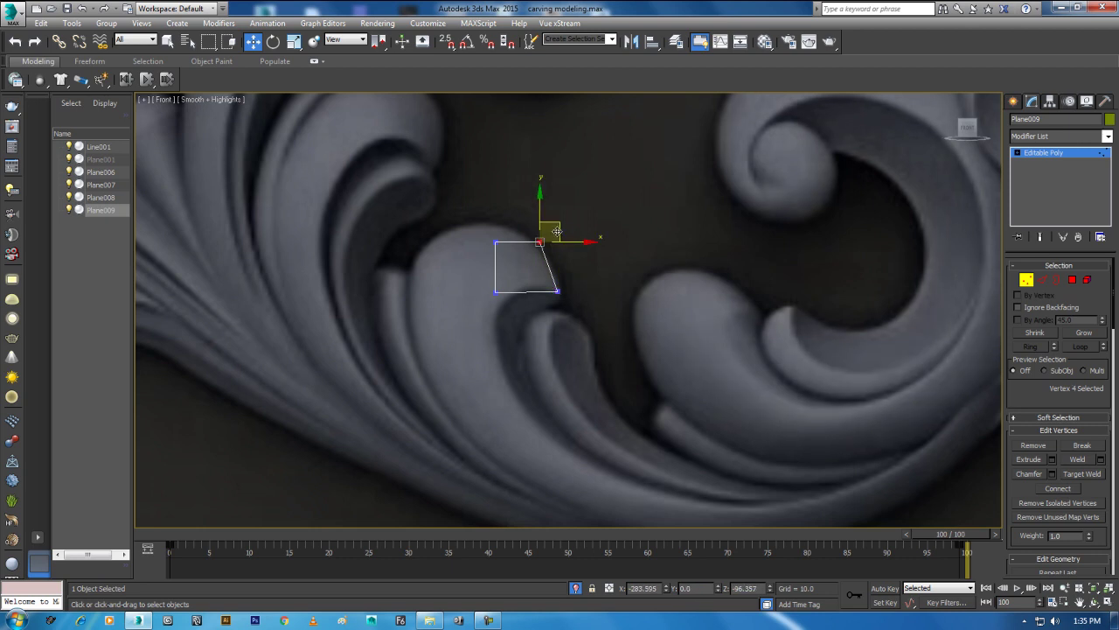
pyautogui.moveTo(557, 224); pyautogui.dragTo(488, 246)
pyautogui.click(495, 241)
pyautogui.click(496, 291)
pyautogui.moveTo(514, 291); pyautogui.dragTo(538, 271)
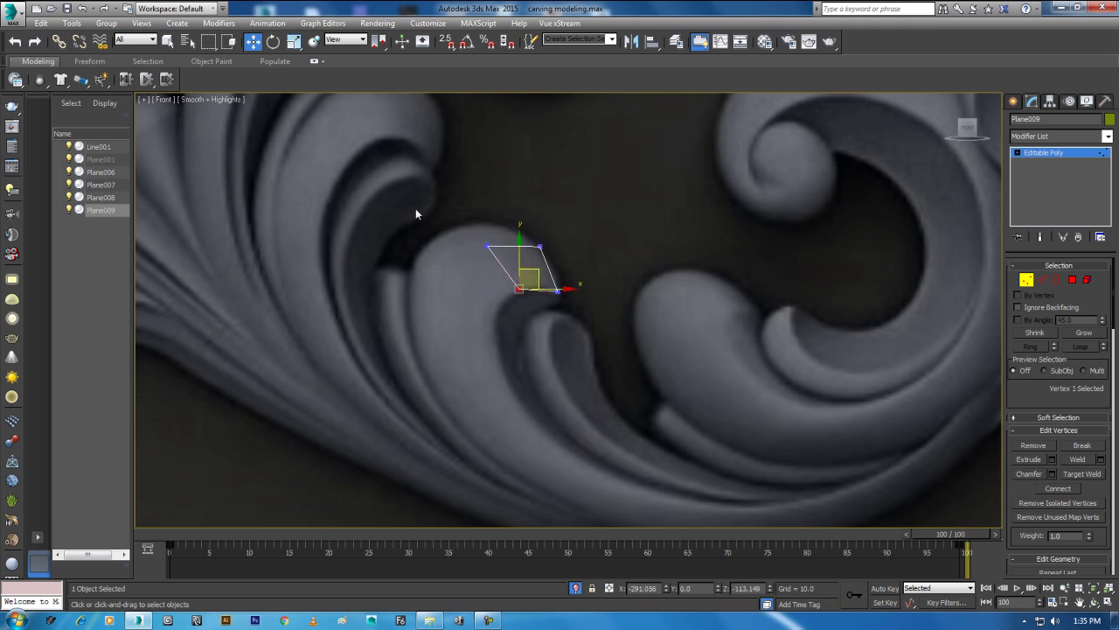
pyautogui.click(88, 62)
# Step: With PolyDraw Step Build, add the first quads of the strip below the upper curl
pyautogui.click(157, 77)
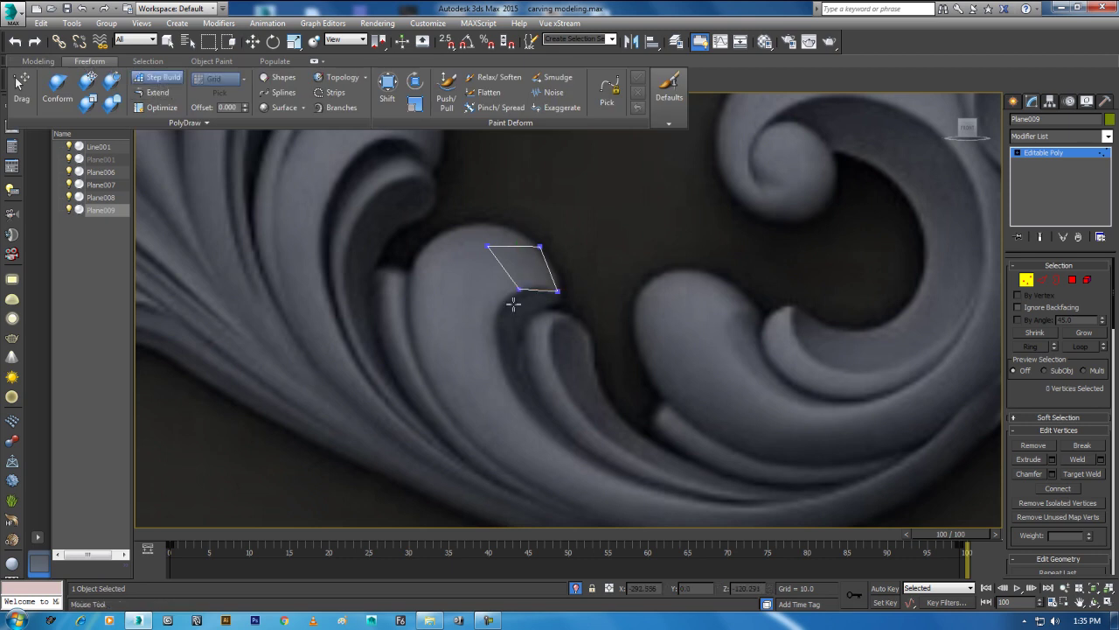
pyautogui.click(494, 325)
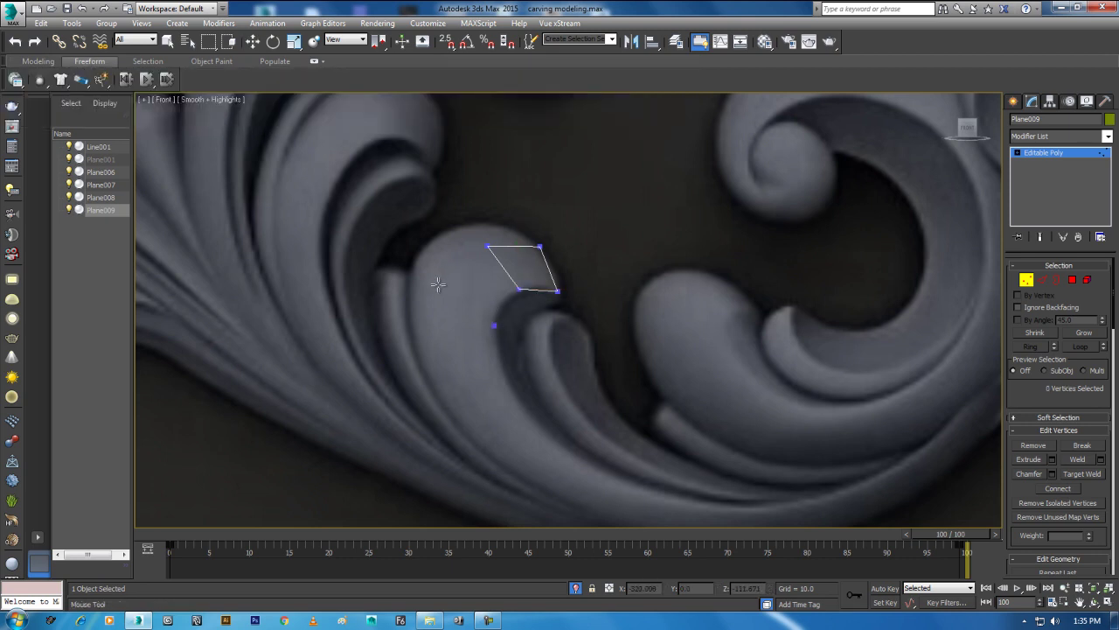
pyautogui.click(405, 310)
pyautogui.keyDown('shift'); pyautogui.click(465, 277); pyautogui.keyUp('shift')
pyautogui.moveTo(515, 338); pyautogui.dragTo(518, 264, button='middle')
pyautogui.click(504, 283)
pyautogui.click(435, 315)
pyautogui.keyDown('shift'); pyautogui.click(447, 276); pyautogui.keyUp('shift')
pyautogui.click(523, 333)
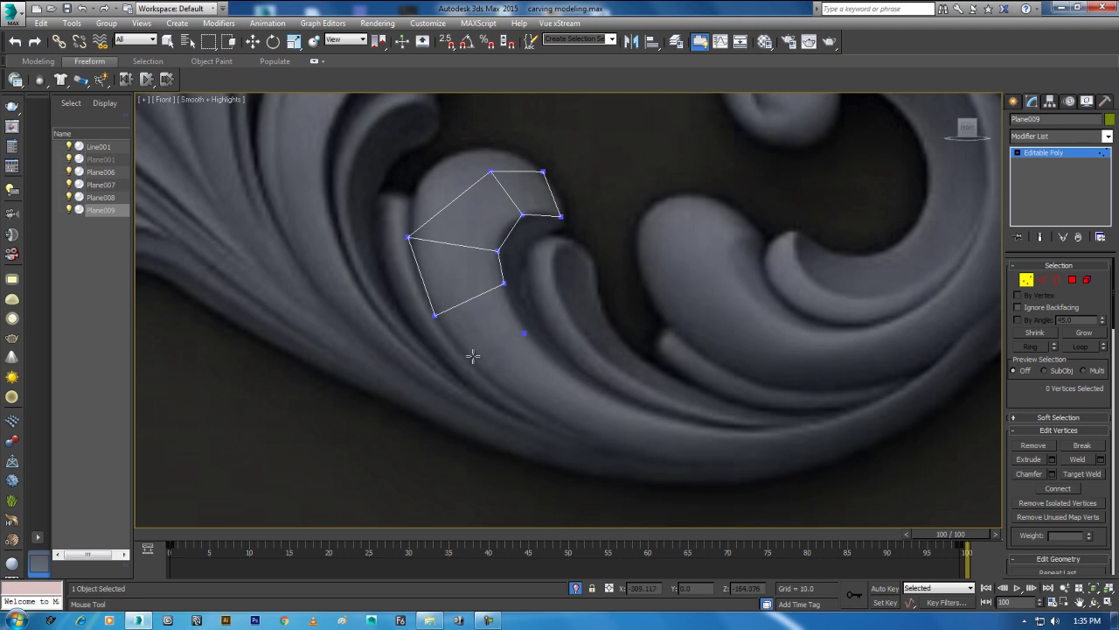
pyautogui.click(465, 358)
pyautogui.keyDown('shift'); pyautogui.click(481, 325); pyautogui.keyUp('shift')
# Step: Continue filling quads down the scroll's lower curve and out to the right
pyautogui.click(561, 369)
pyautogui.keyDown('shift'); pyautogui.click(529, 369); pyautogui.keyUp('shift')
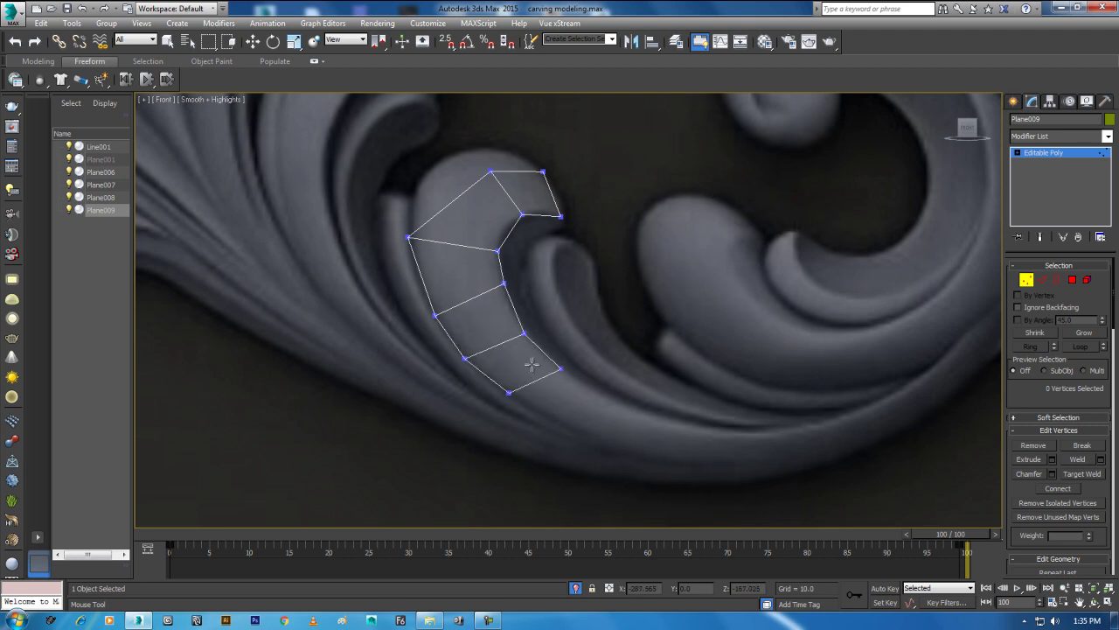
pyautogui.click(580, 431)
pyautogui.keyDown('shift'); pyautogui.click(561, 410); pyautogui.keyUp('shift')
pyautogui.click(690, 426)
pyautogui.click(663, 464)
pyautogui.keyDown('shift'); pyautogui.click(645, 436); pyautogui.keyUp('shift')
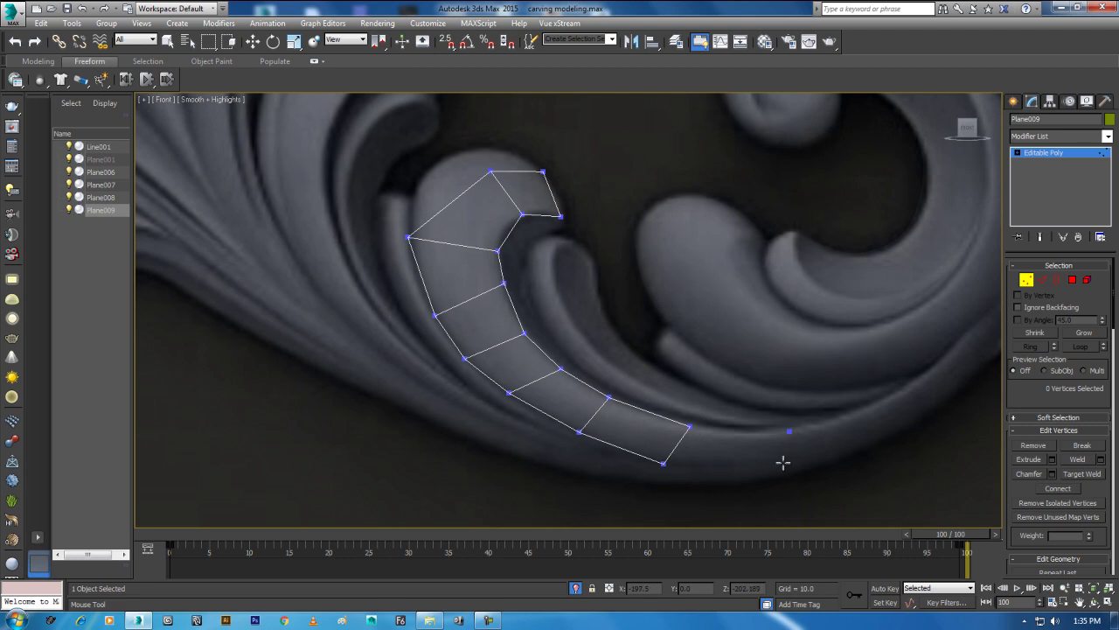
pyautogui.click(786, 463)
pyautogui.keyDown('shift'); pyautogui.click(736, 450); pyautogui.keyUp('shift')
# Step: Add quads along the scroll's bottom edge and up the rising curve
pyautogui.moveTo(870, 429); pyautogui.dragTo(744, 446, button='middle')
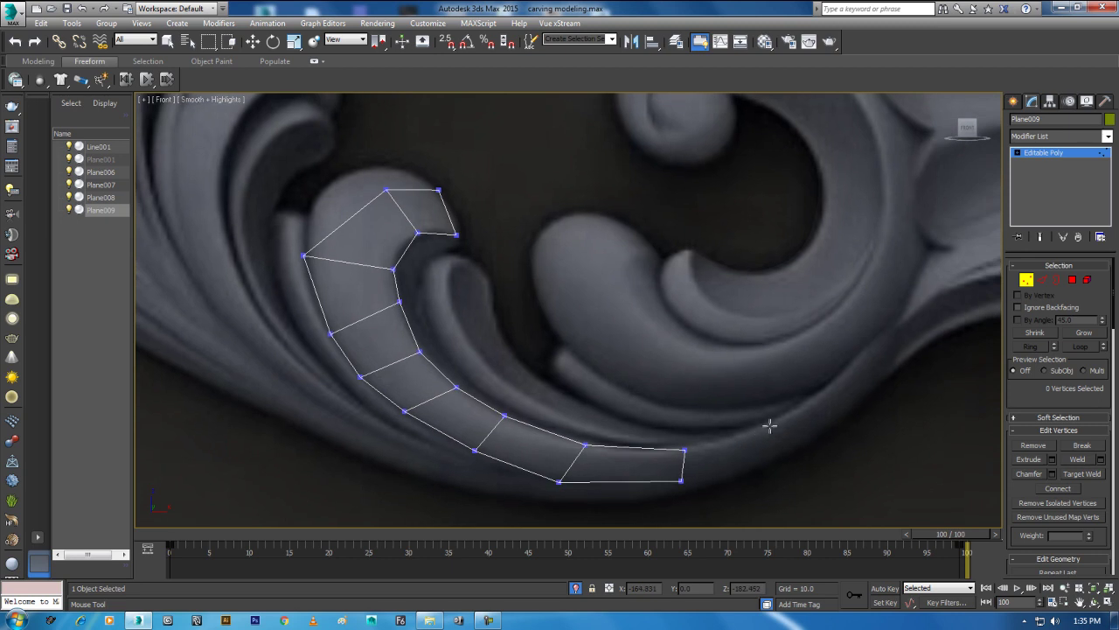
pyautogui.click(780, 455)
pyautogui.keyDown('shift'); pyautogui.click(731, 455); pyautogui.keyUp('shift')
pyautogui.keyDown('shift'); pyautogui.click(801, 430); pyautogui.keyUp('shift')
pyautogui.click(880, 336)
pyautogui.keyDown('shift'); pyautogui.click(860, 375); pyautogui.keyUp('shift')
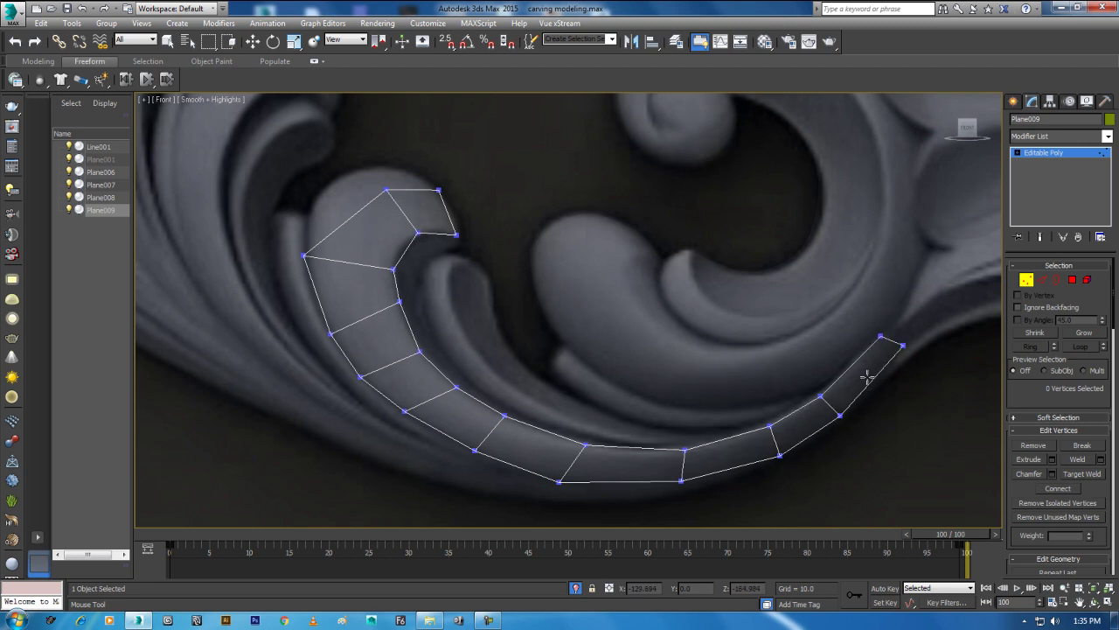
# Step: Extend the strip with further quads toward the right-hand tip
pyautogui.moveTo(862, 374); pyautogui.dragTo(774, 414, button='middle')
pyautogui.click(785, 378)
pyautogui.keyDown('shift'); pyautogui.click(753, 386); pyautogui.keyUp('shift')
pyautogui.click(837, 339)
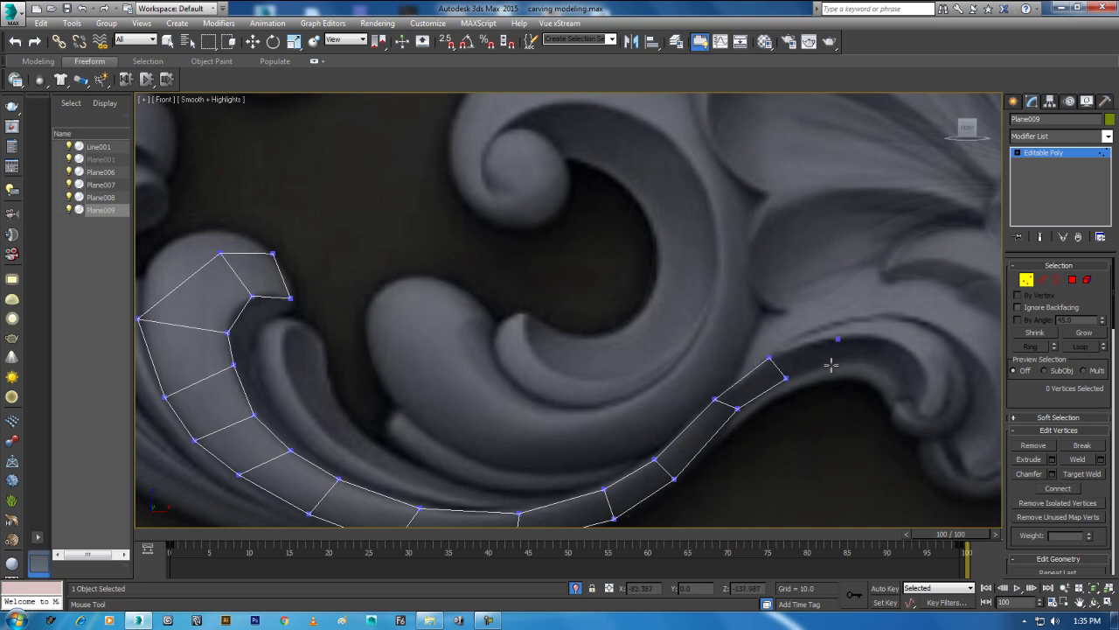
pyautogui.keyDown('shift'); pyautogui.click(805, 363); pyautogui.keyUp('shift')
pyautogui.click(895, 345)
pyautogui.click(882, 374)
pyautogui.keyDown('shift'); pyautogui.click(865, 357); pyautogui.keyUp('shift')
# Step: Wrap quads around the right curl and close the strip's end with a final quad
pyautogui.click(921, 368)
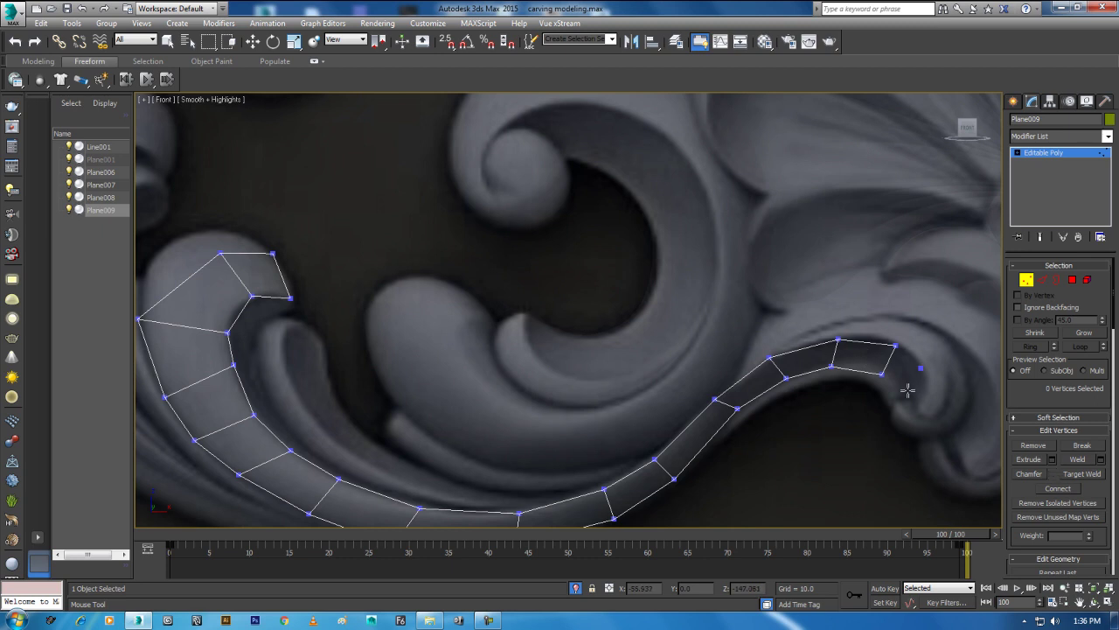
pyautogui.click(901, 391)
pyautogui.keyDown('shift'); pyautogui.click(904, 371); pyautogui.keyUp('shift')
pyautogui.click(931, 391)
pyautogui.click(910, 402)
pyautogui.keyDown('shift'); pyautogui.click(916, 389); pyautogui.keyUp('shift')
pyautogui.click(922, 414)
pyautogui.click(896, 408)
pyautogui.click(922, 413)
pyautogui.scroll(1, 937, 411)
pyautogui.scroll(1, 821, 394)
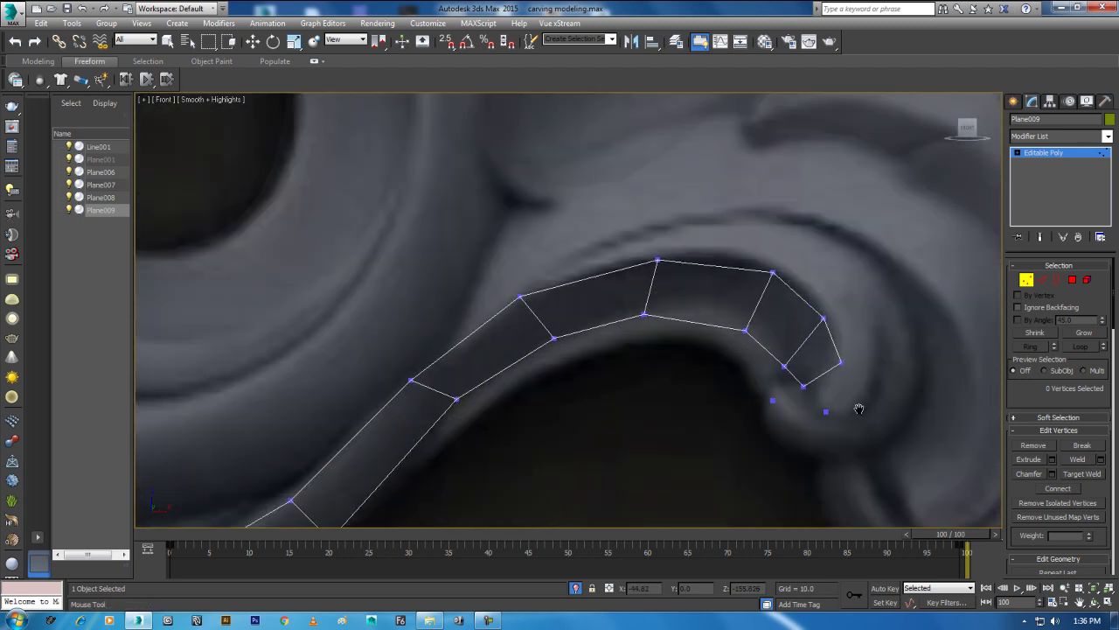
pyautogui.scroll(1, 859, 408)
pyautogui.click(779, 391)
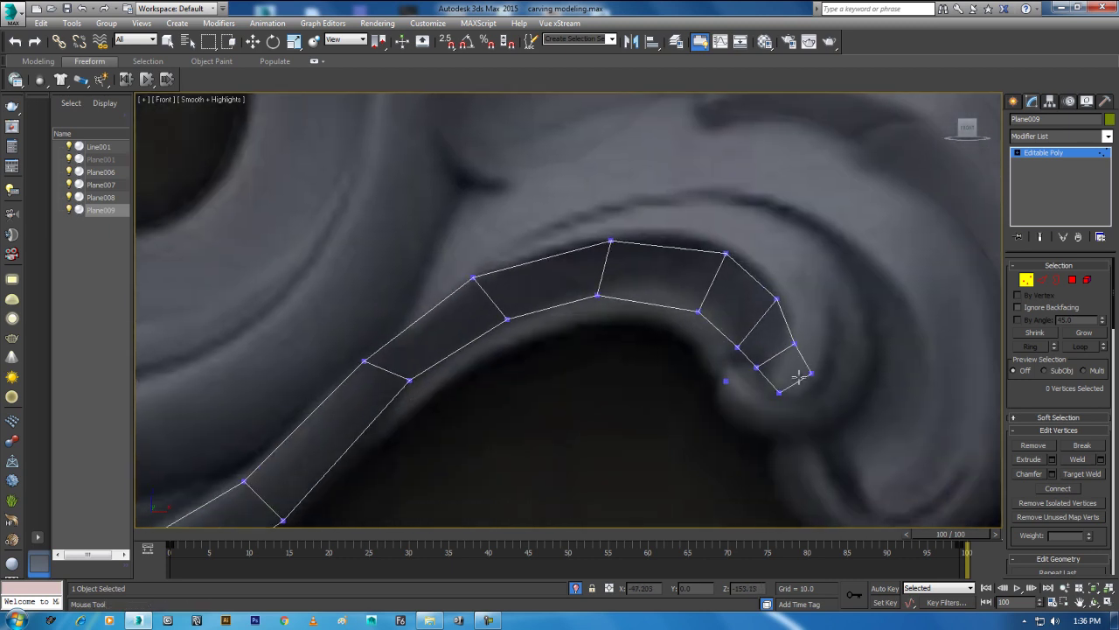
# Step: Delete the stray loose vertex and move the end vertex onto the carving's edge
pyautogui.press('w')
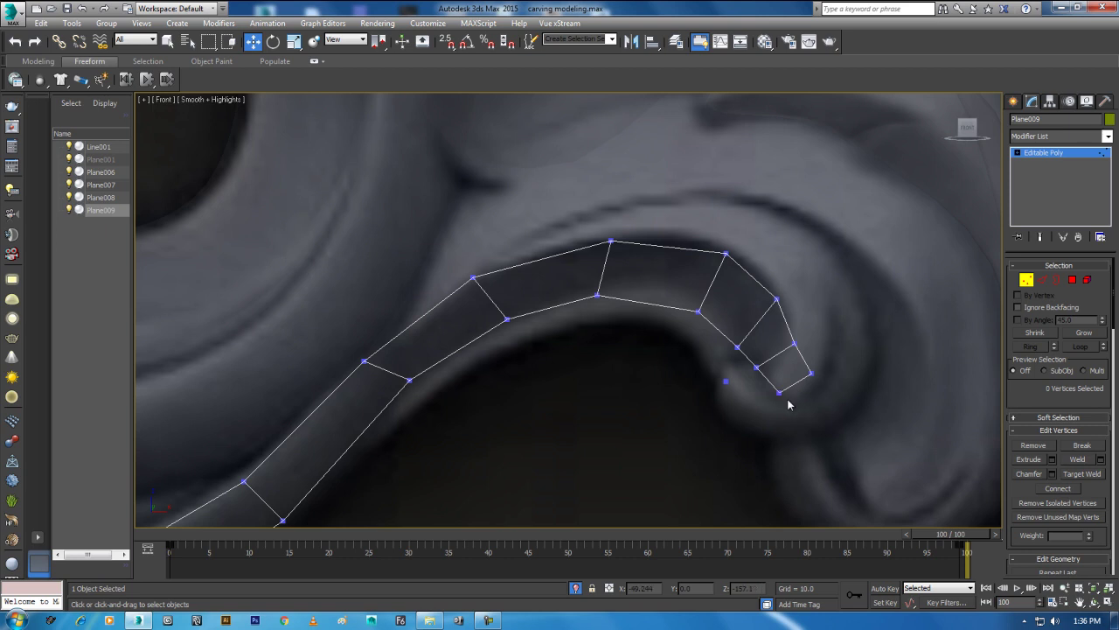
pyautogui.click(725, 382)
pyautogui.press('Delete')
pyautogui.click(779, 391)
pyautogui.moveTo(788, 374)
pyautogui.mouseDown()
pyautogui.moveTo(770, 374)
pyautogui.moveTo(818, 370)
pyautogui.mouseUp()
# Step: Pull the curl's top vertex up onto the crest of the carving
pyautogui.click(811, 373)
pyautogui.scroll(-3, 787, 385)
pyautogui.scroll(-3, 659, 423)
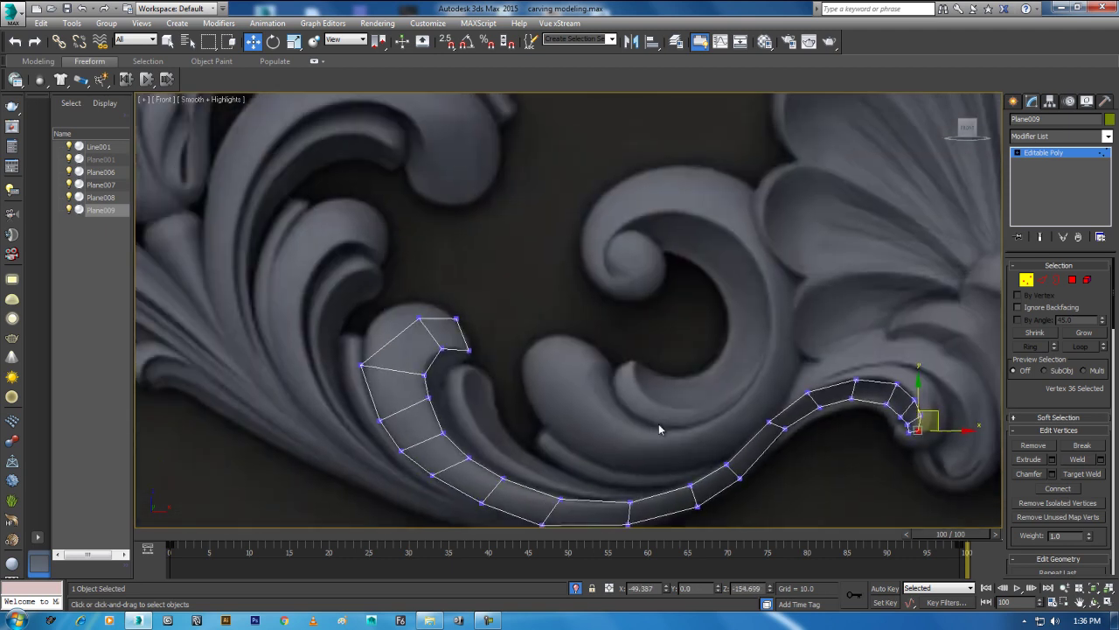
pyautogui.scroll(5, 393, 300)
pyautogui.moveTo(393, 300); pyautogui.dragTo(556, 318, button='middle')
pyautogui.click(498, 298)
pyautogui.moveTo(498, 297)
pyautogui.mouseDown()
pyautogui.moveTo(472, 266)
pyautogui.moveTo(509, 268)
pyautogui.mouseUp()
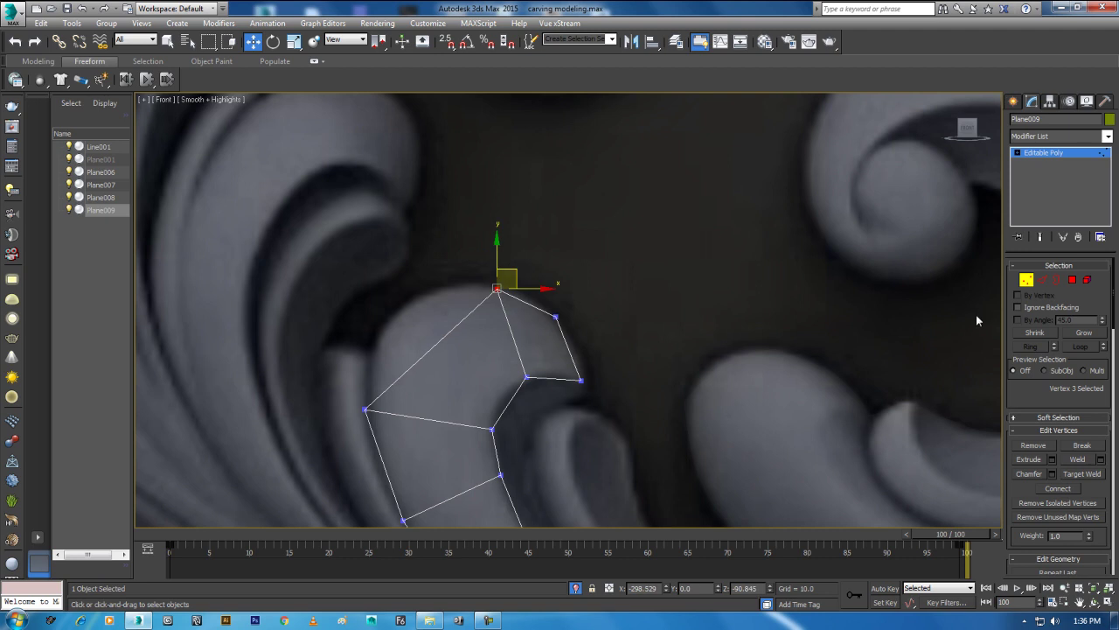
# Step: Insert a Swift Loop across the first quad of the upper curl
pyautogui.click(99, 63)
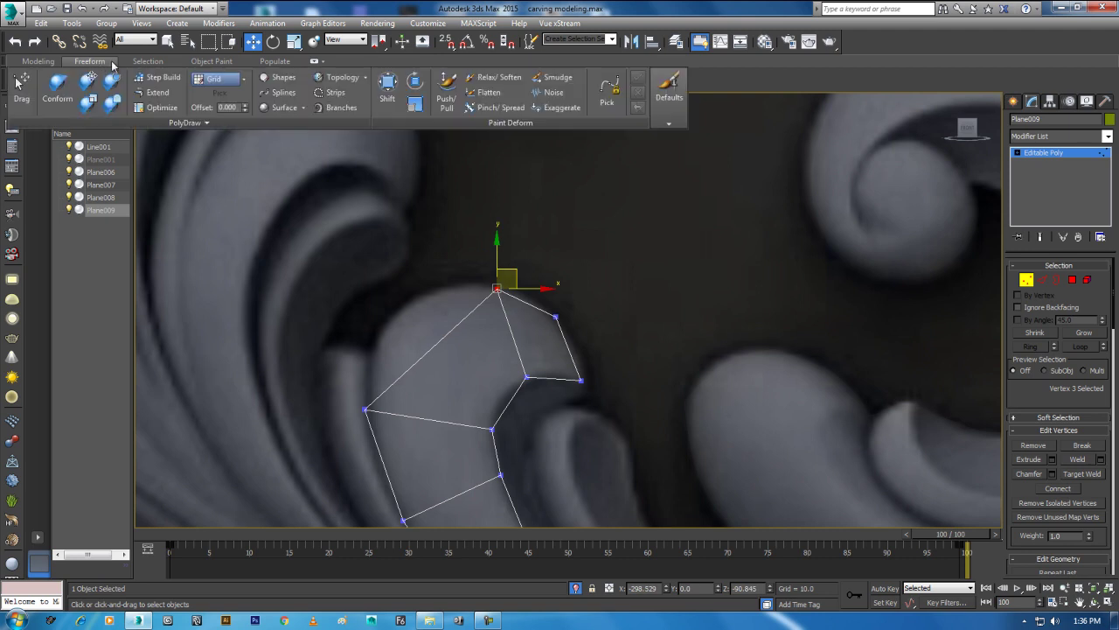
pyautogui.click(37, 61)
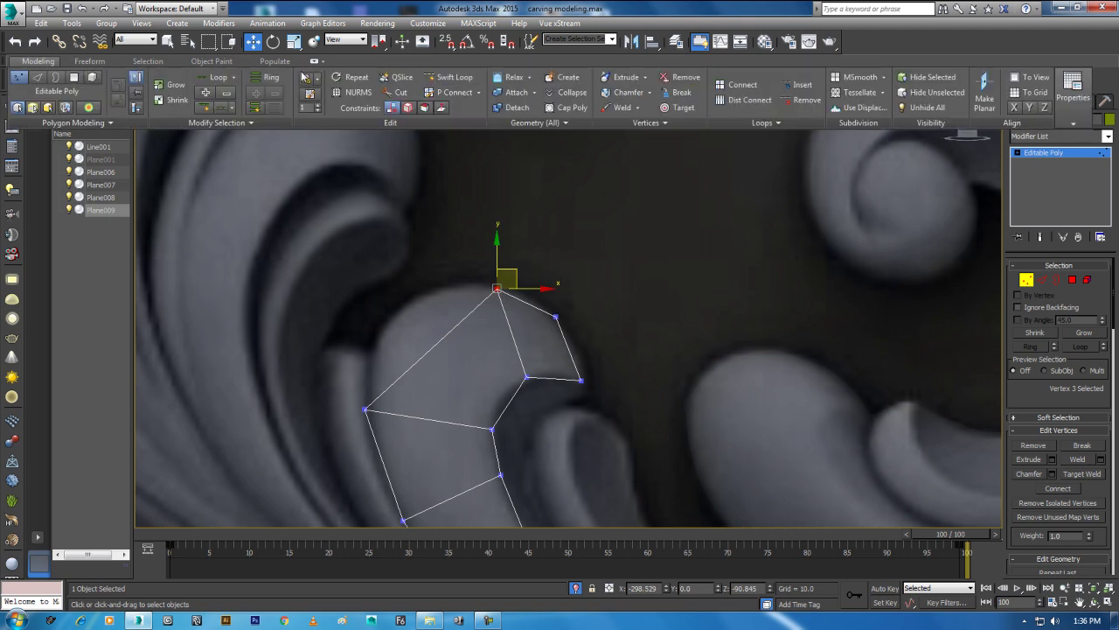
pyautogui.click(453, 77)
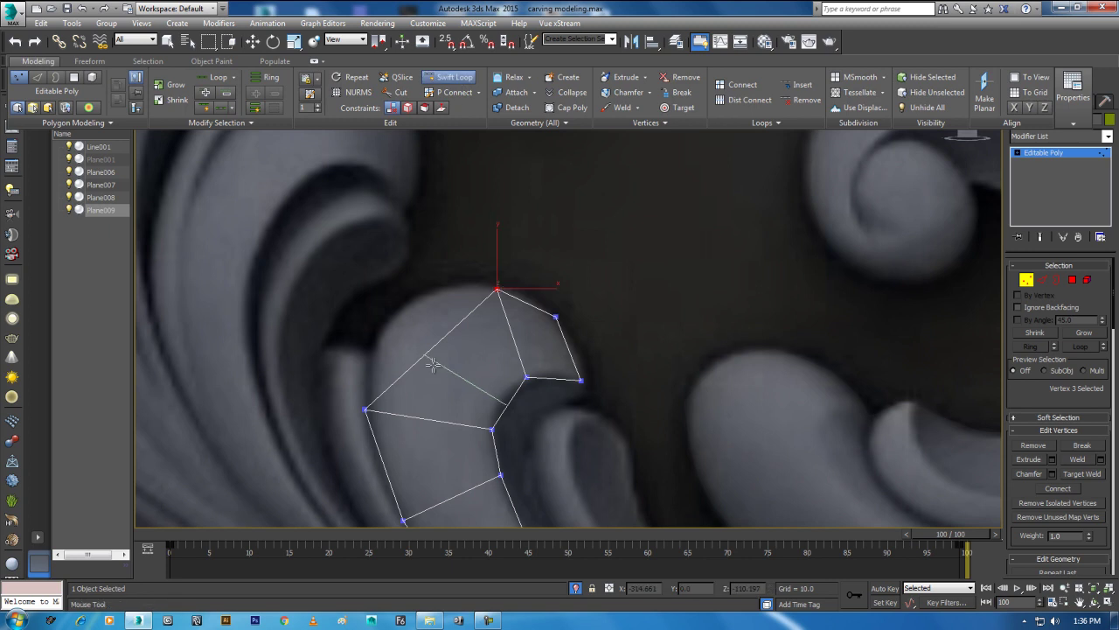
pyautogui.click(432, 366)
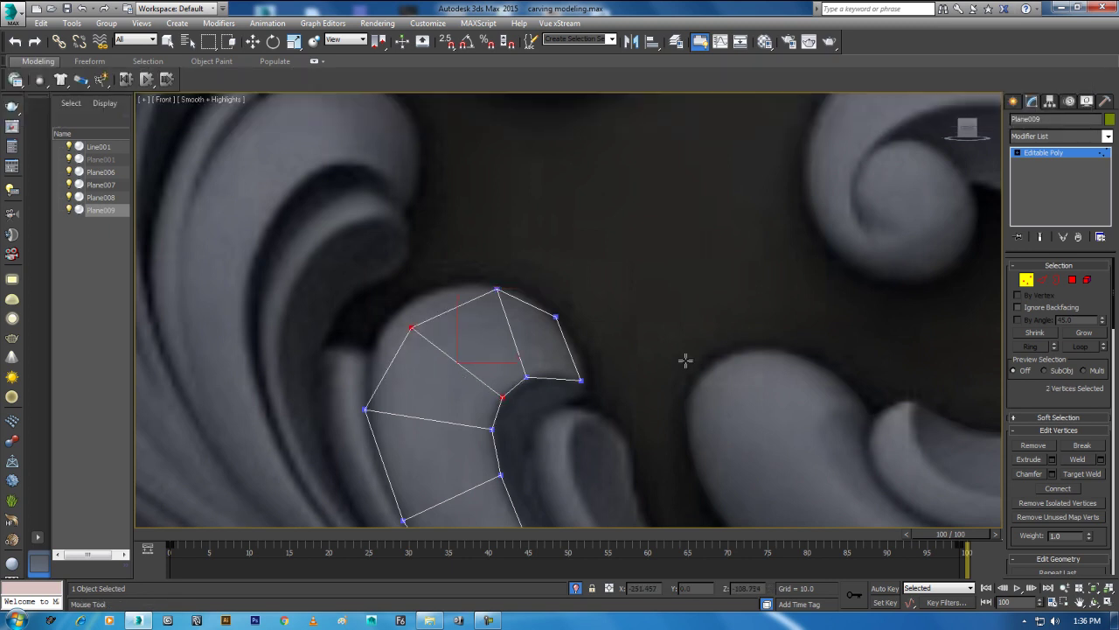
# Step: Nudge the new loop's inner vertex and the strip's top vertex up-left to follow the carving
pyautogui.press('w')
pyautogui.rightClick(364, 297)
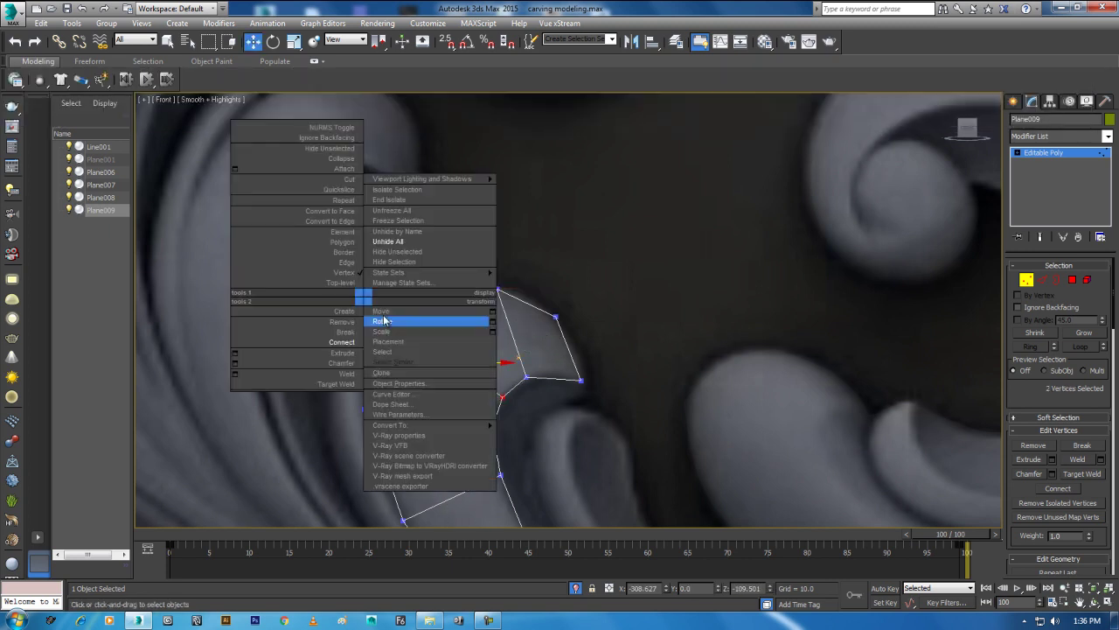
pyautogui.click(405, 320)
pyautogui.moveTo(418, 299); pyautogui.dragTo(409, 292)
pyautogui.click(496, 289)
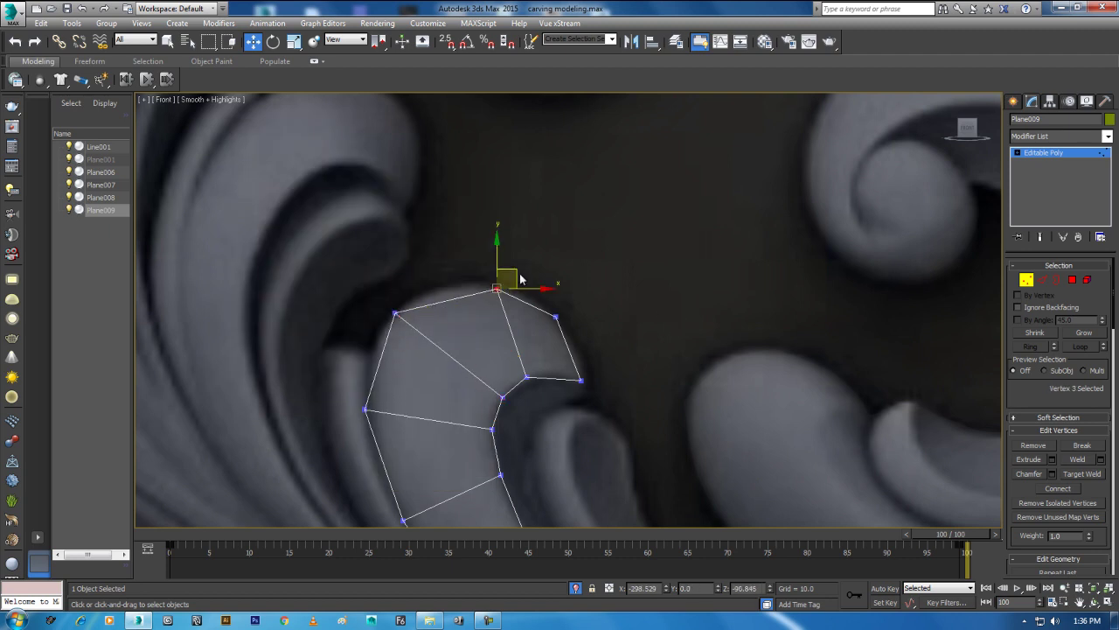
pyautogui.moveTo(513, 268); pyautogui.dragTo(483, 261)
pyautogui.moveTo(654, 454)
pyautogui.mouseDown(button='middle')
pyautogui.moveTo(573, 304)
pyautogui.moveTo(420, 329)
pyautogui.mouseUp(button='middle')
pyautogui.scroll(3, 564, 348)
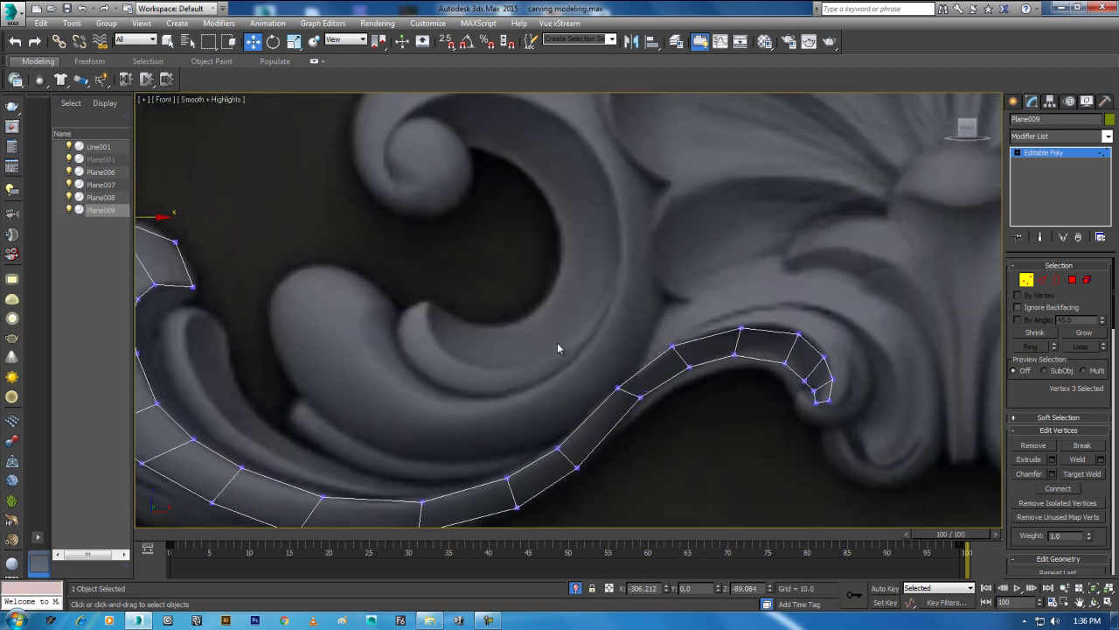
pyautogui.scroll(-3, 550, 347)
pyautogui.moveTo(418, 249)
pyautogui.mouseDown(button='middle')
pyautogui.moveTo(445, 317)
pyautogui.moveTo(407, 328)
pyautogui.moveTo(312, 307)
pyautogui.moveTo(470, 295)
pyautogui.moveTo(642, 375)
pyautogui.moveTo(447, 386)
pyautogui.mouseUp(button='middle')
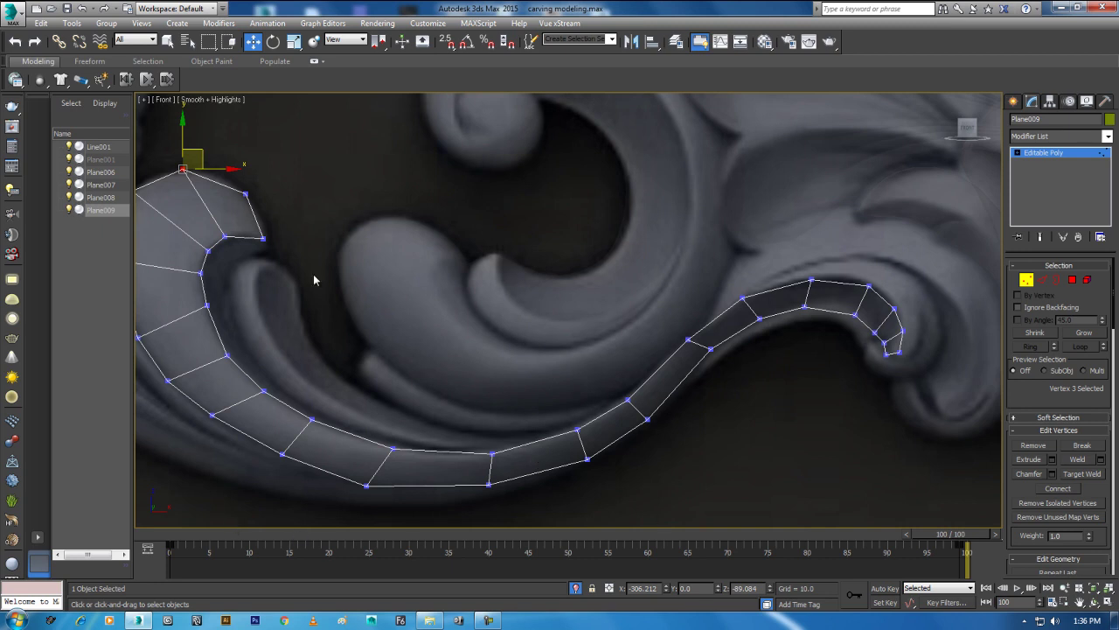
pyautogui.moveTo(315, 279); pyautogui.dragTo(423, 270, button='middle')
# Step: Select the strip's inner border edge loop and scale it uniformly to 92%
pyautogui.press('2')
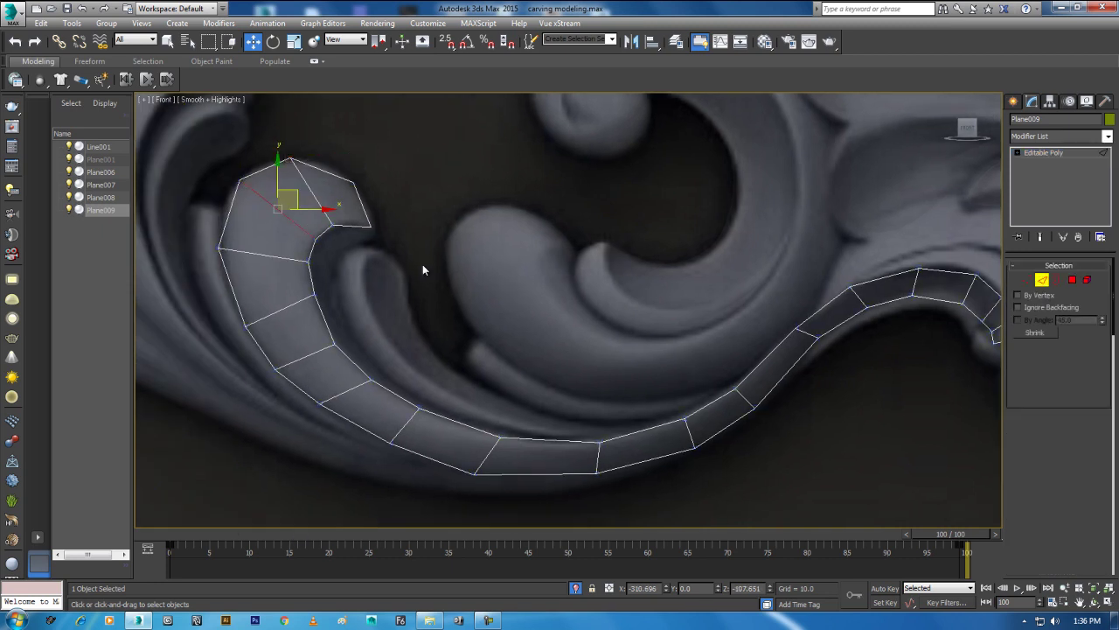
pyautogui.click(354, 229)
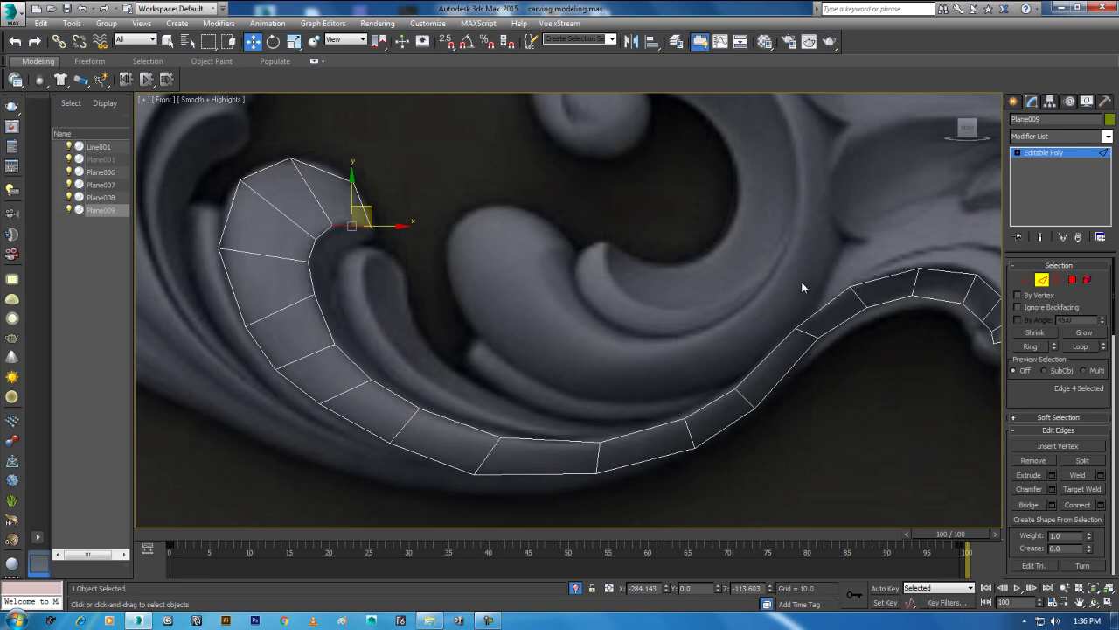
pyautogui.moveTo(747, 279); pyautogui.dragTo(579, 289, button='middle')
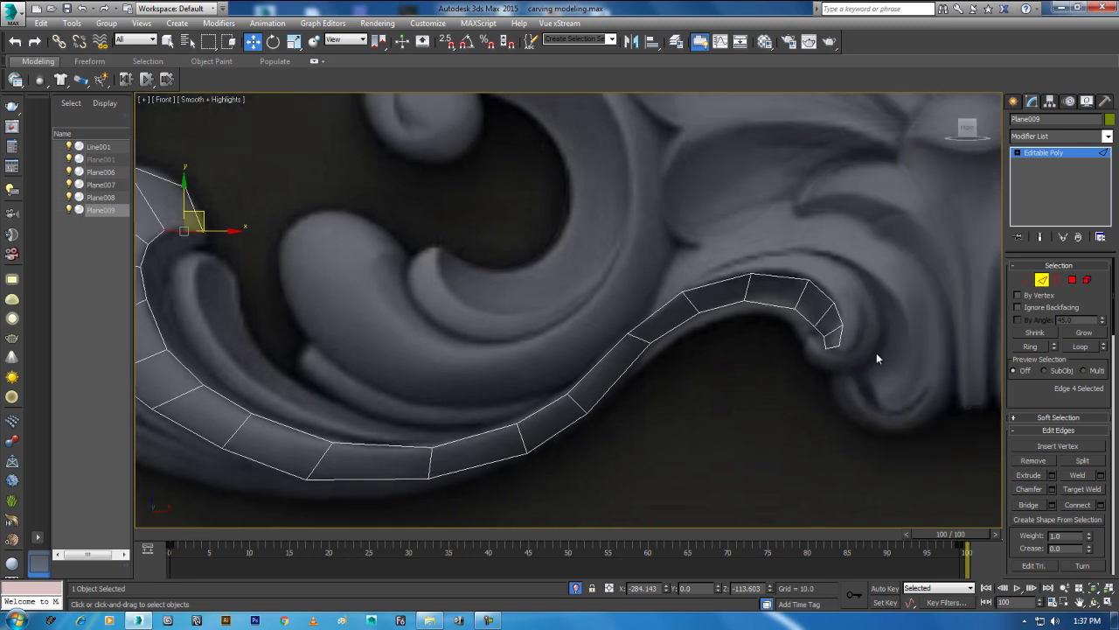
pyautogui.click(1082, 346)
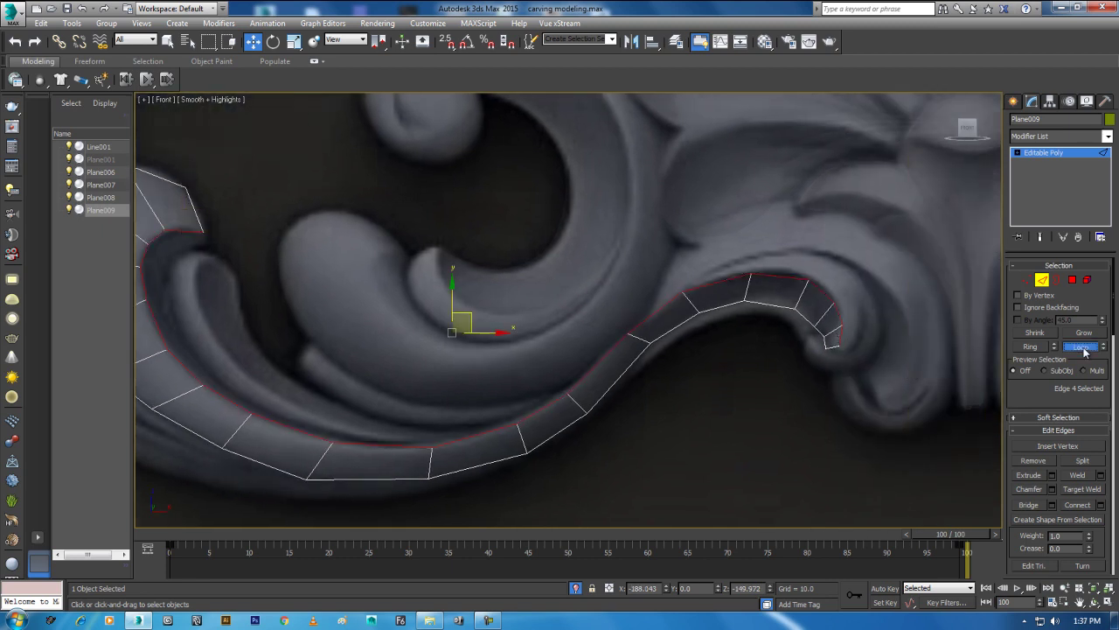
pyautogui.press('z')
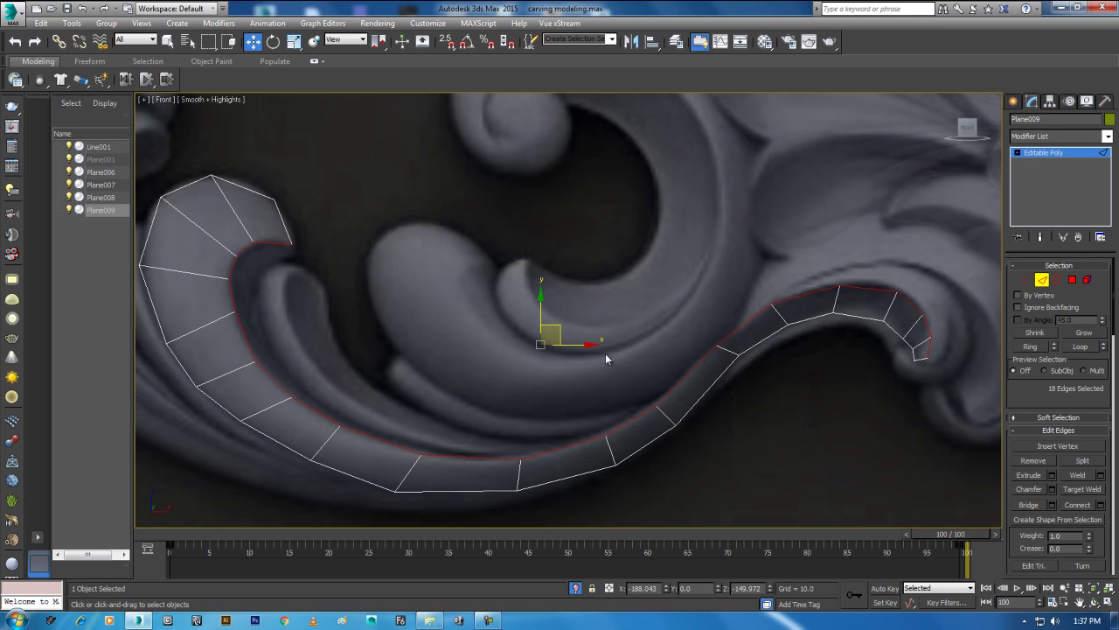
pyautogui.press('r')
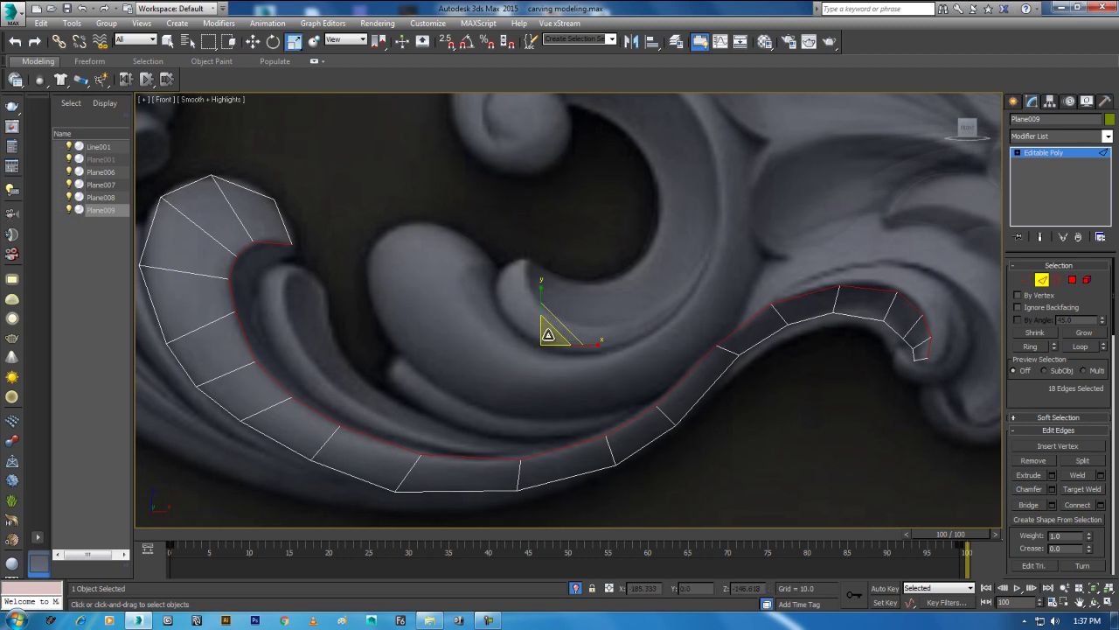
pyautogui.moveTo(549, 335); pyautogui.dragTo(536, 340)
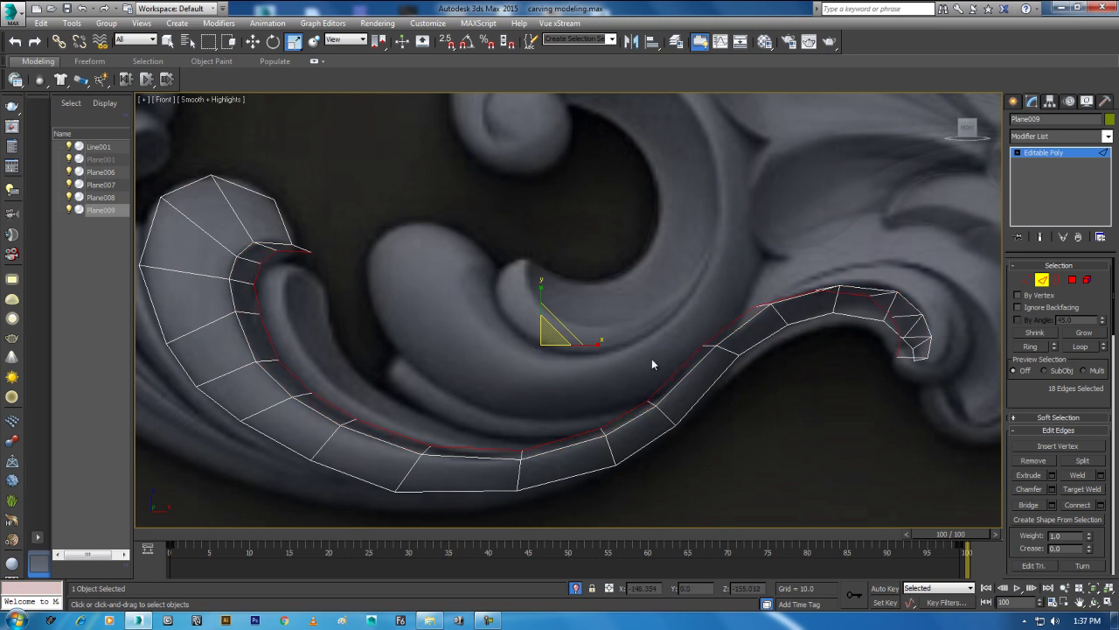
pyautogui.press('w')
# Step: Shift-drag the end edges twice to extrude new quads around the outer curl tip
pyautogui.moveTo(258, 190); pyautogui.dragTo(759, 524)
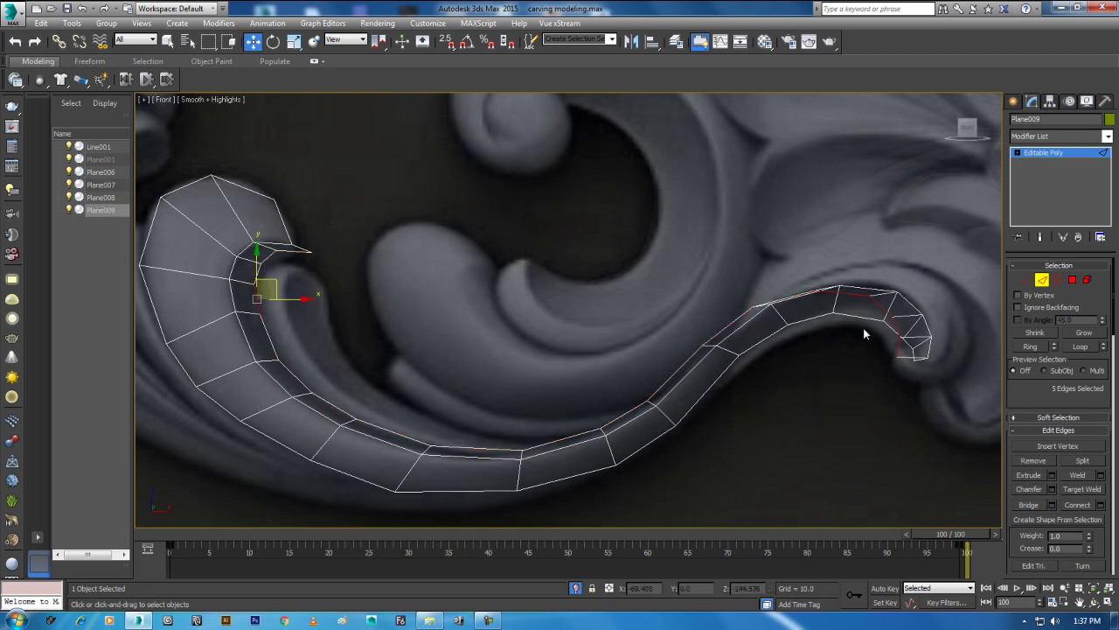
pyautogui.scroll(-3, 767, 370)
pyautogui.scroll(-2, 612, 306)
pyautogui.scroll(4, 419, 243)
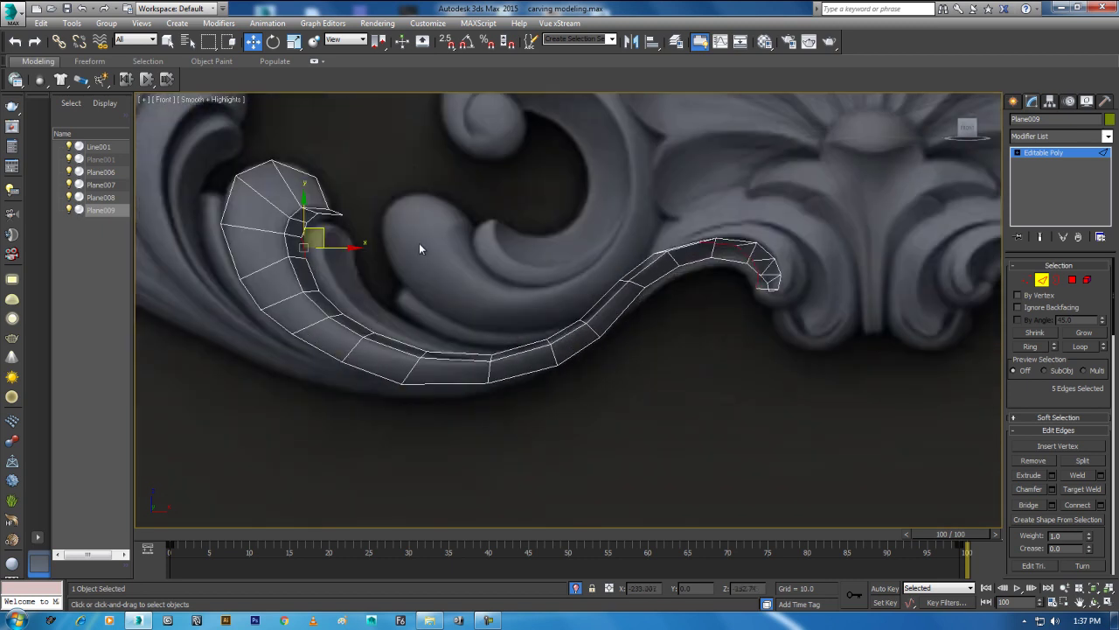
pyautogui.scroll(3, 507, 393)
pyautogui.scroll(2, 794, 340)
pyautogui.moveTo(794, 339); pyautogui.dragTo(695, 352, button='middle')
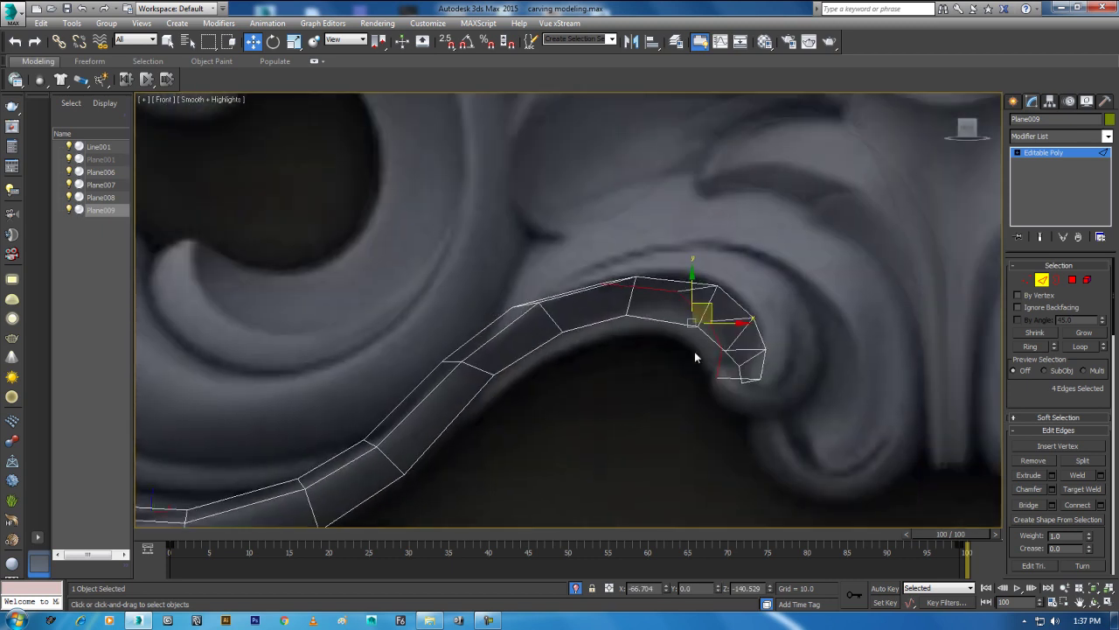
pyautogui.keyDown('shift'); pyautogui.moveTo(714, 314); pyautogui.dragTo(782, 276); pyautogui.keyUp('shift')
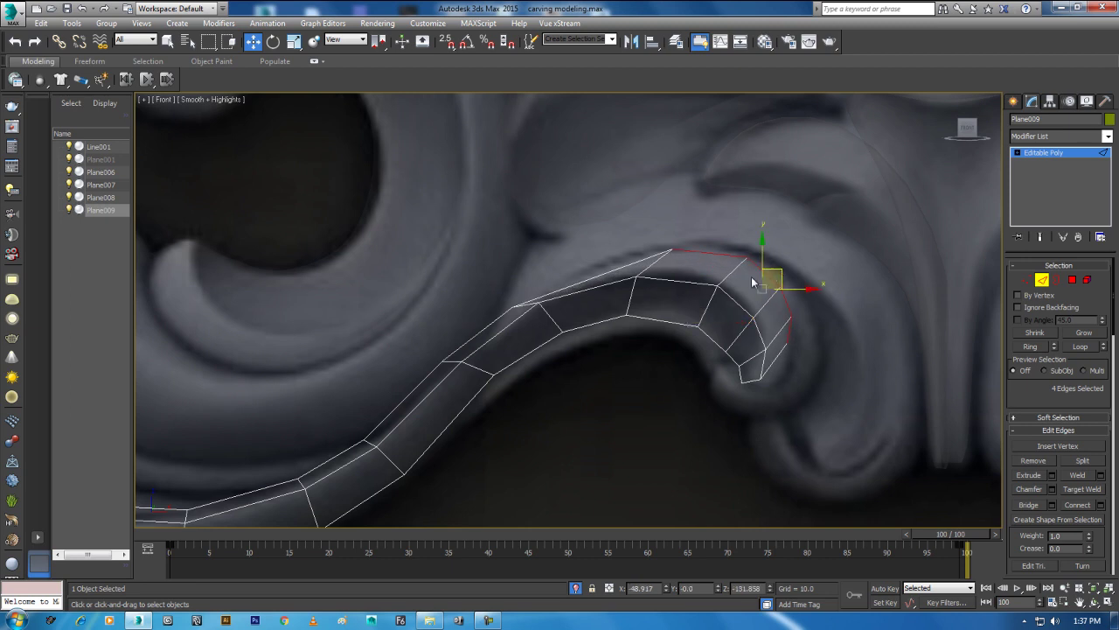
pyautogui.moveTo(742, 228); pyautogui.dragTo(806, 329)
pyautogui.click(800, 341)
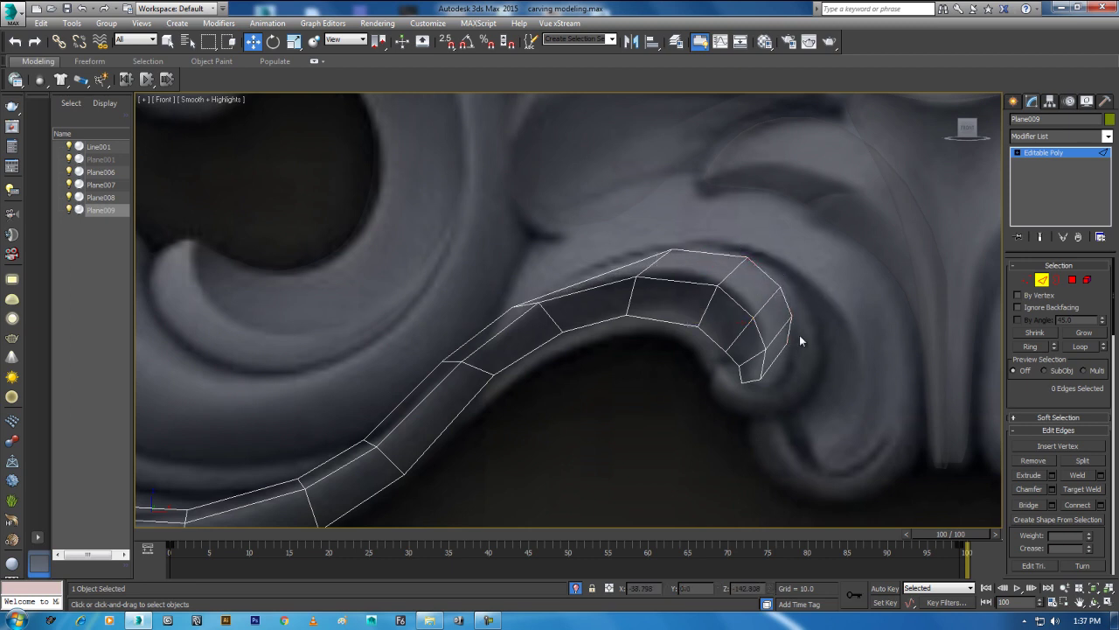
pyautogui.click(88, 61)
# Step: Paint the Conform brush over the right curl and the left curl to press them onto the carving
pyautogui.click(87, 82)
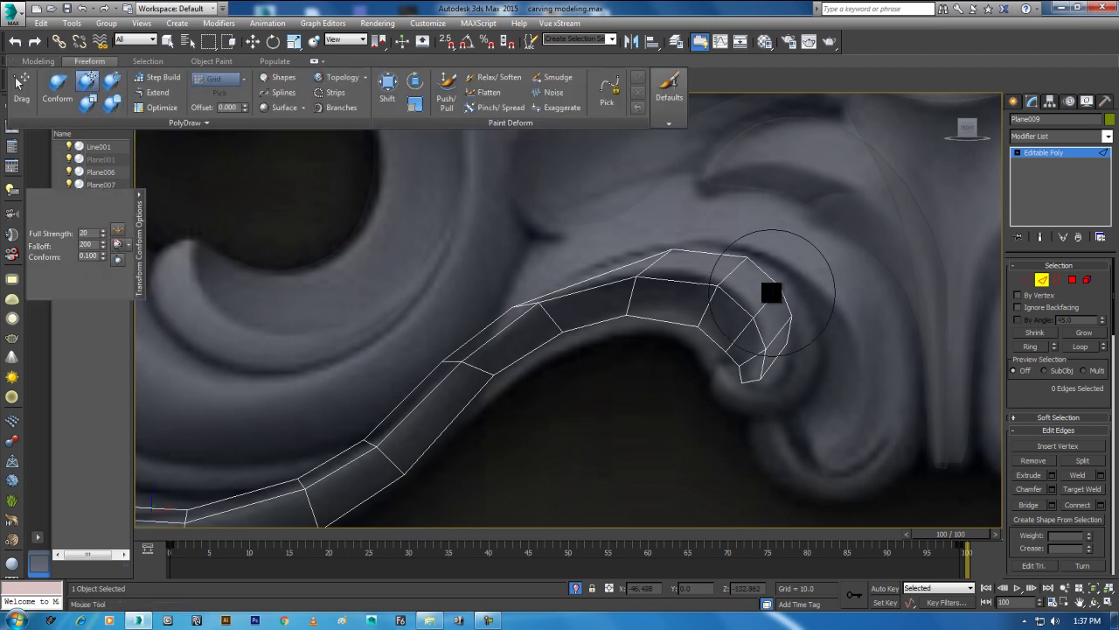
pyautogui.moveTo(772, 267); pyautogui.dragTo(762, 260)
pyautogui.moveTo(789, 347)
pyautogui.mouseDown()
pyautogui.moveTo(804, 362)
pyautogui.moveTo(789, 365)
pyautogui.moveTo(802, 315)
pyautogui.moveTo(789, 309)
pyautogui.moveTo(791, 288)
pyautogui.mouseUp()
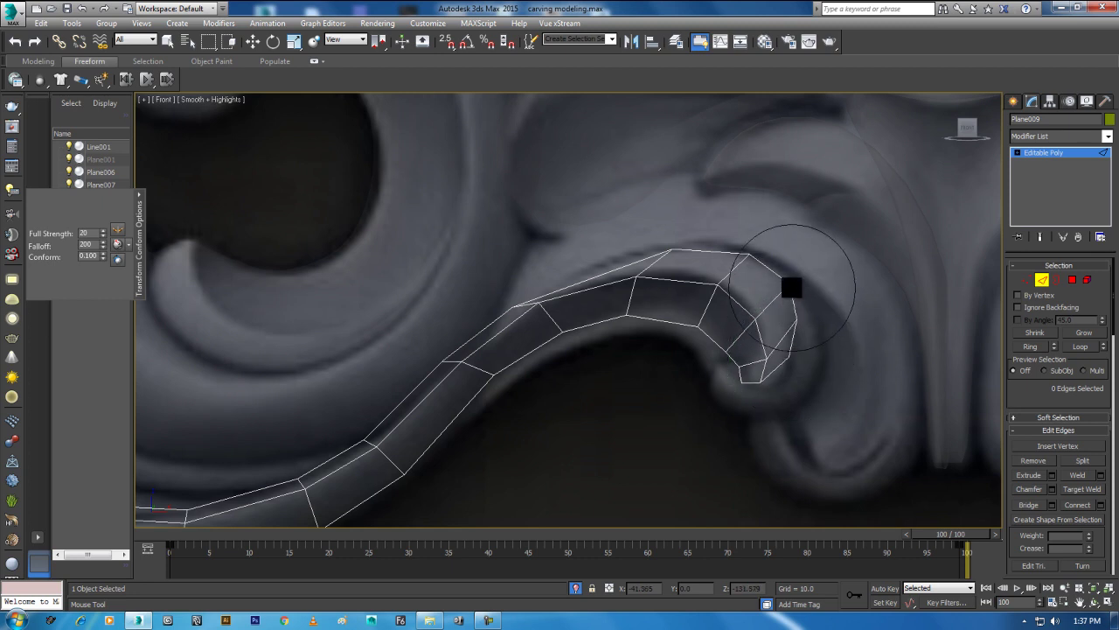
pyautogui.moveTo(449, 275)
pyautogui.mouseDown(button='middle')
pyautogui.moveTo(526, 279)
pyautogui.moveTo(571, 325)
pyautogui.mouseUp(button='middle')
pyautogui.moveTo(329, 295)
pyautogui.mouseDown()
pyautogui.moveTo(392, 295)
pyautogui.moveTo(380, 295)
pyautogui.moveTo(400, 253)
pyautogui.mouseUp()
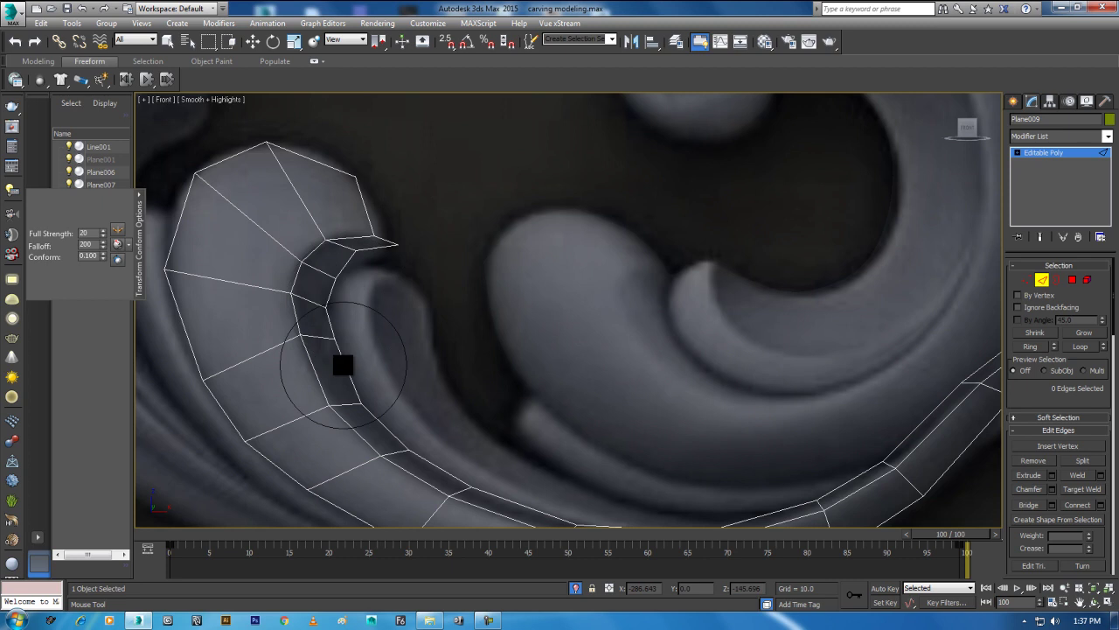
pyautogui.moveTo(350, 370)
pyautogui.mouseDown()
pyautogui.moveTo(324, 303)
pyautogui.moveTo(338, 290)
pyautogui.moveTo(425, 344)
pyautogui.moveTo(292, 295)
pyautogui.mouseUp()
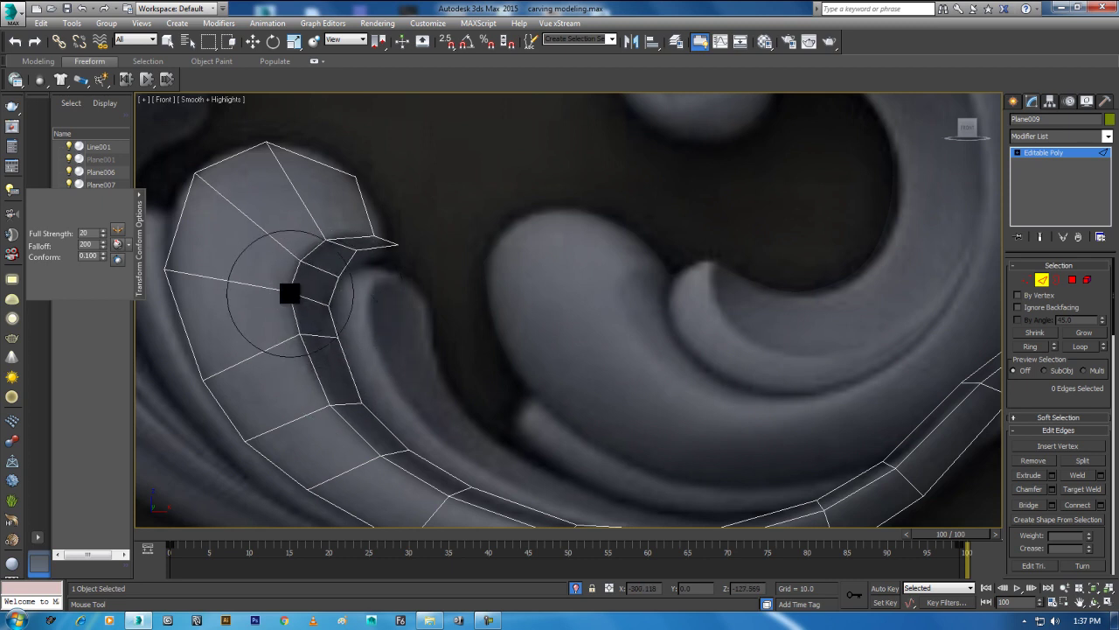
pyautogui.moveTo(375, 368)
pyautogui.mouseDown(button='middle')
pyautogui.moveTo(447, 305)
pyautogui.moveTo(500, 300)
pyautogui.mouseUp(button='middle')
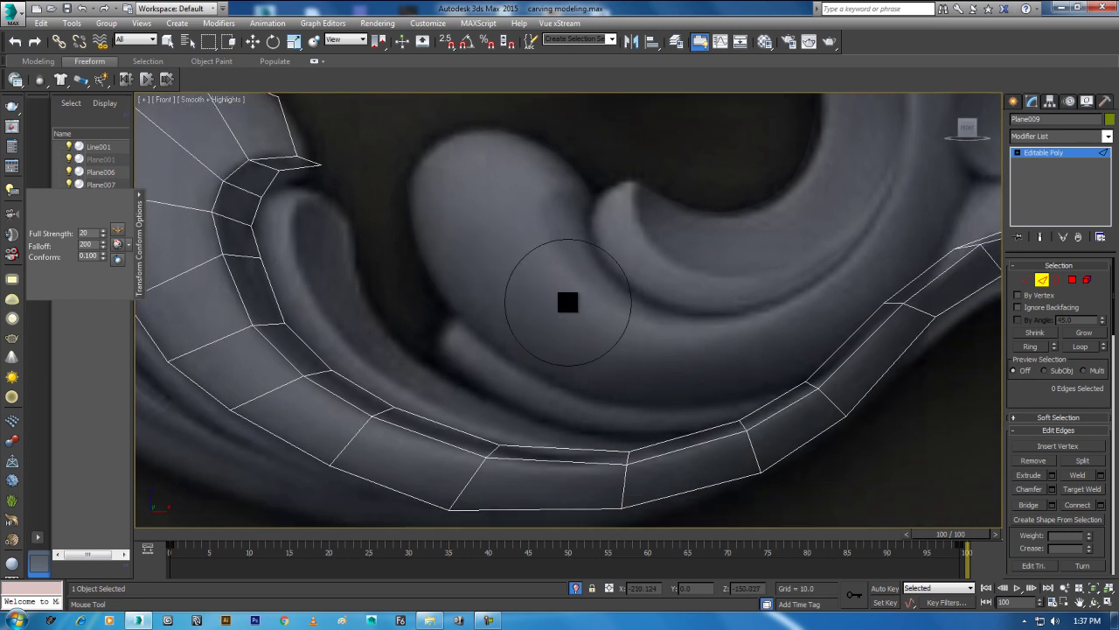
pyautogui.rightClick(369, 205)
pyautogui.moveTo(369, 204); pyautogui.dragTo(446, 251, button='middle')
# Step: At Vertex level, move the curl-tip vertices and shift the top vertex right to round the curl
pyautogui.click(1027, 280)
pyautogui.scroll(2, 590, 301)
pyautogui.click(577, 314)
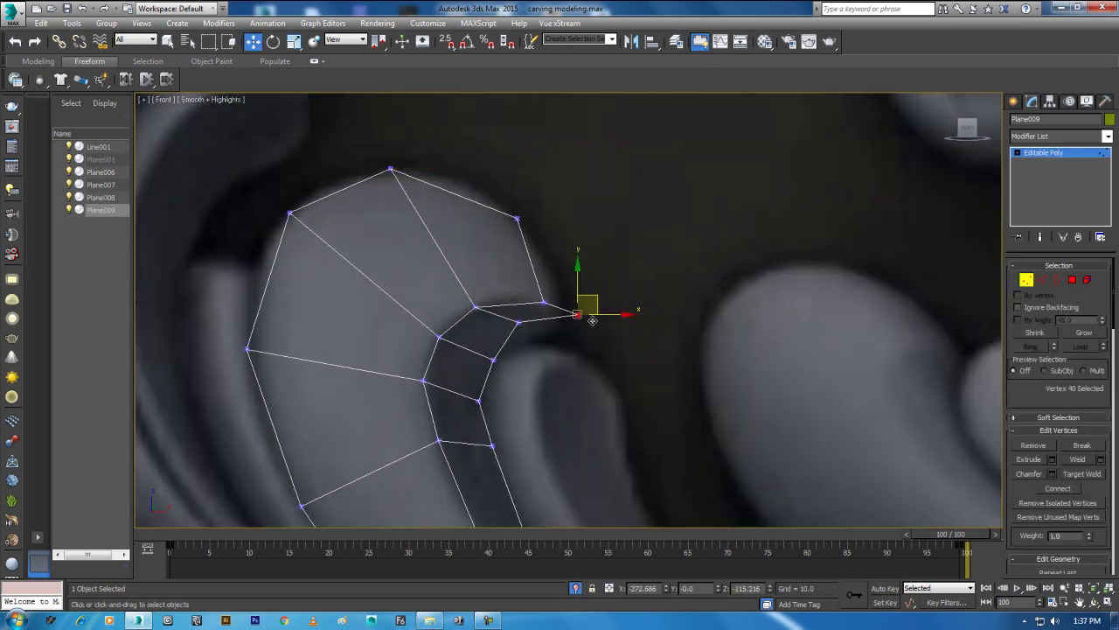
pyautogui.moveTo(596, 297); pyautogui.dragTo(576, 309)
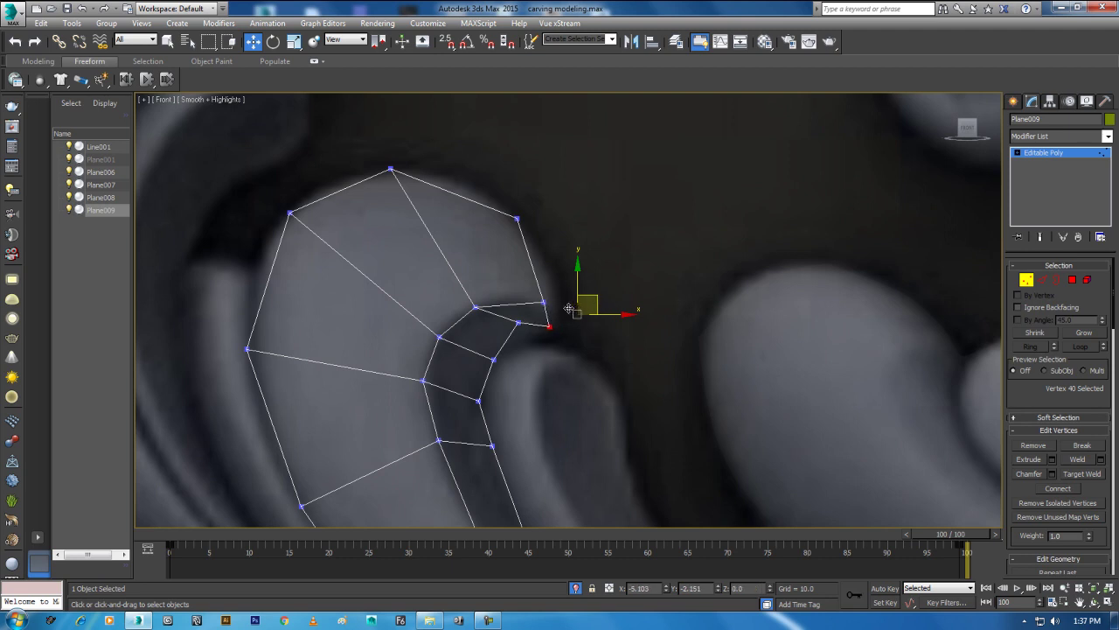
pyautogui.click(543, 303)
pyautogui.moveTo(578, 284); pyautogui.dragTo(579, 285)
pyautogui.click(517, 216)
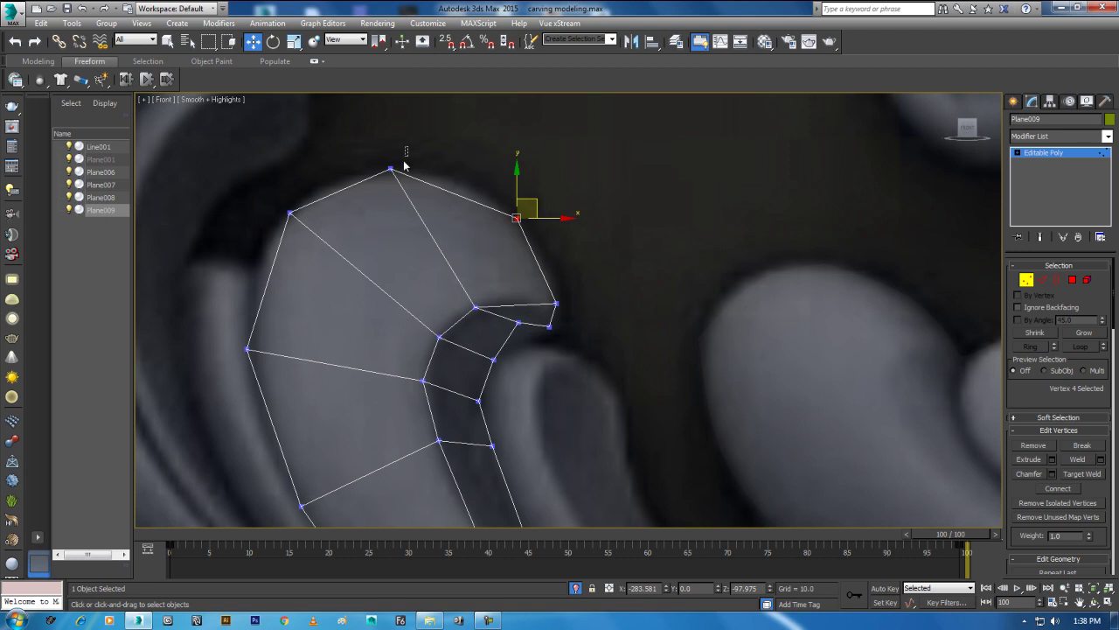
pyautogui.click(390, 167)
pyautogui.moveTo(393, 167); pyautogui.dragTo(468, 158)
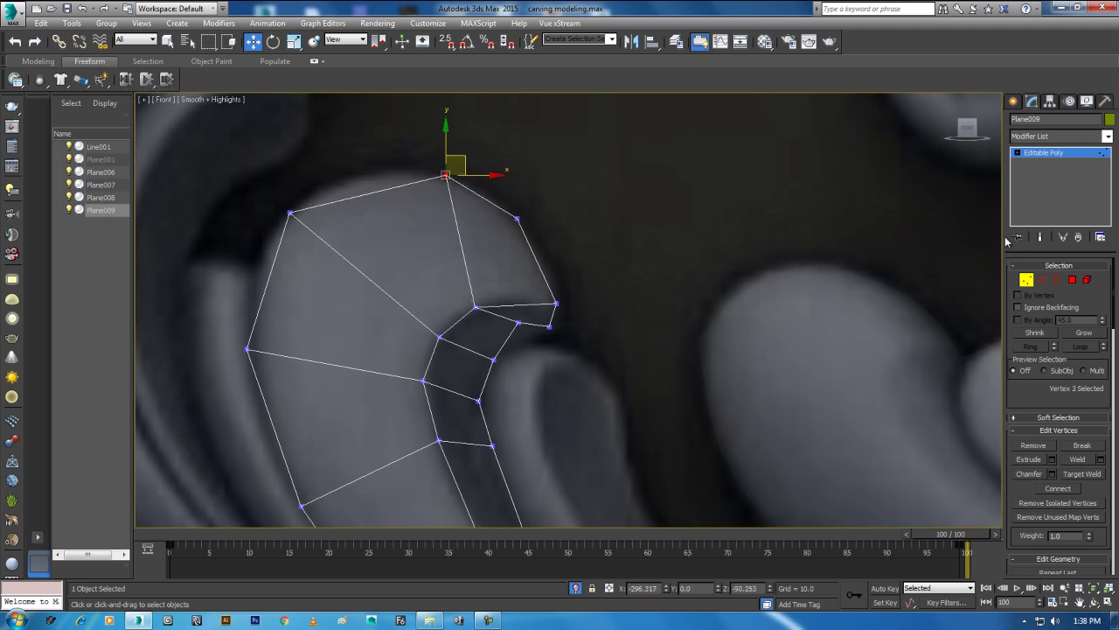
# Step: Insert a Swift Loop across the left curl's tip
pyautogui.click(1041, 279)
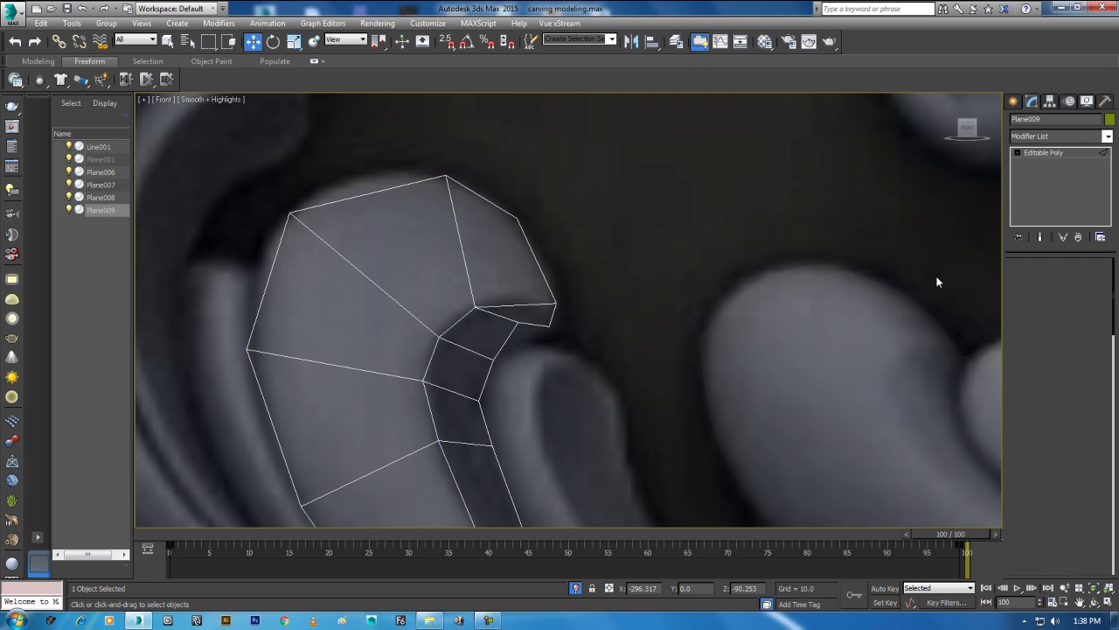
pyautogui.click(88, 62)
pyautogui.click(44, 61)
pyautogui.click(447, 76)
pyautogui.click(452, 320)
pyautogui.press('w')
pyautogui.moveTo(579, 272); pyautogui.dragTo(591, 300, button='middle')
pyautogui.scroll(2, 591, 300)
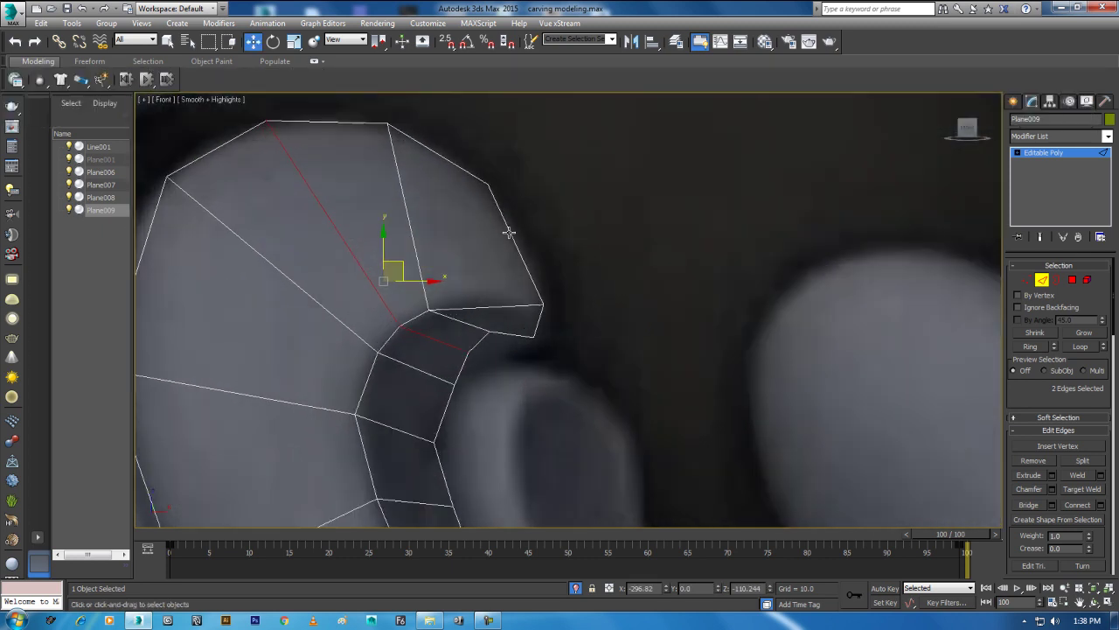
# Step: Adjust the new loop's vertex and the tip vertices so they follow the carving
pyautogui.press('1')
pyautogui.click(428, 310)
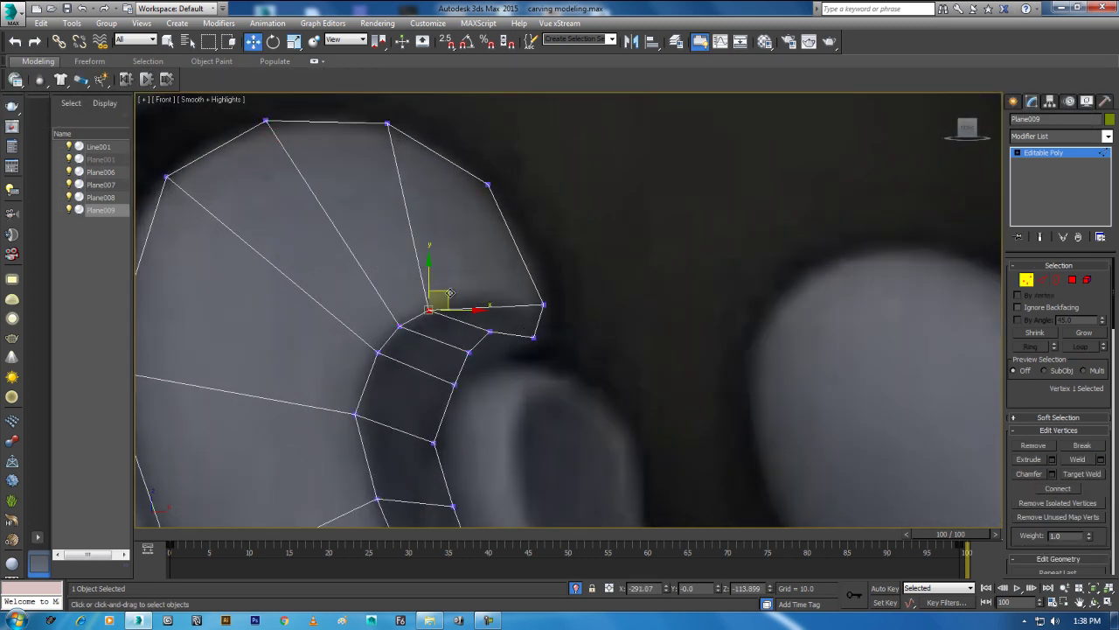
pyautogui.moveTo(487, 280); pyautogui.dragTo(495, 297)
pyautogui.moveTo(528, 351); pyautogui.dragTo(546, 332)
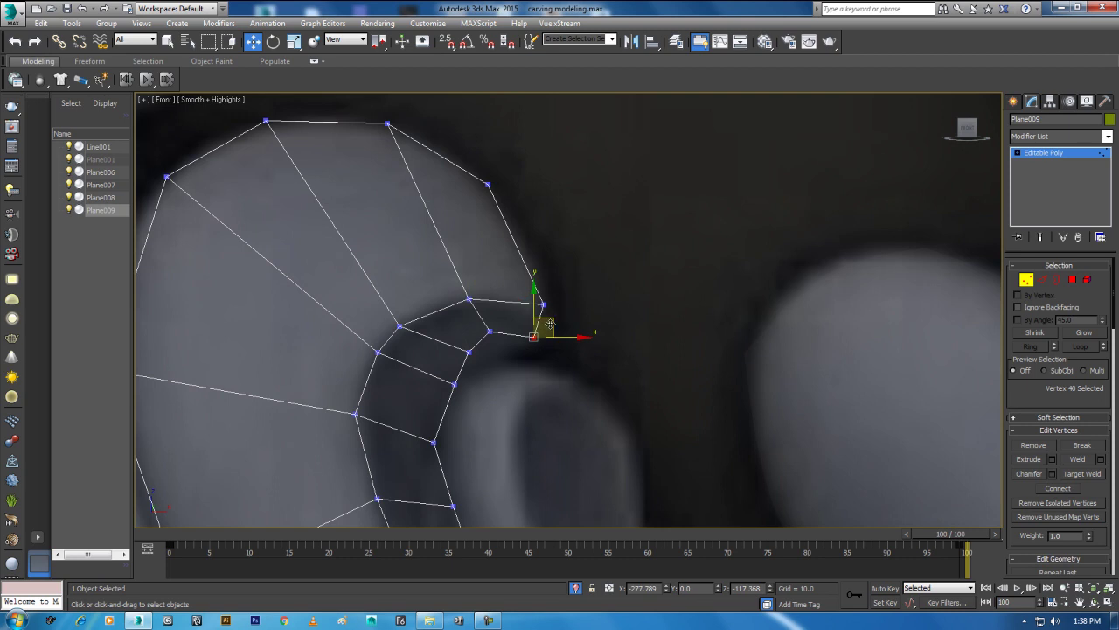
pyautogui.moveTo(543, 327); pyautogui.dragTo(557, 263, button='middle')
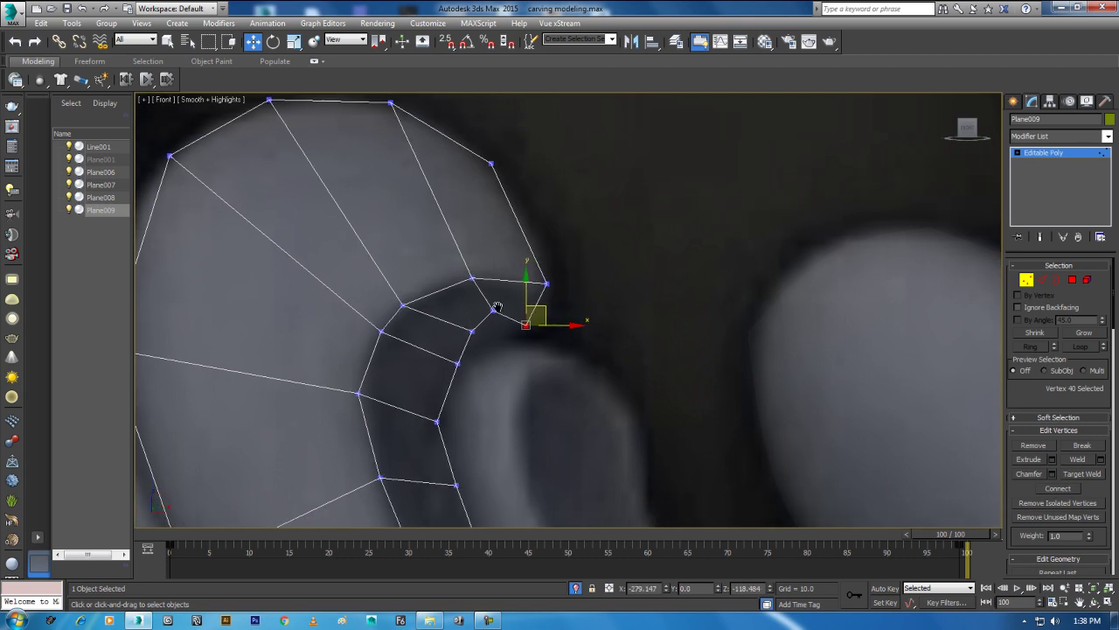
pyautogui.click(504, 286)
pyautogui.moveTo(521, 269); pyautogui.dragTo(516, 284)
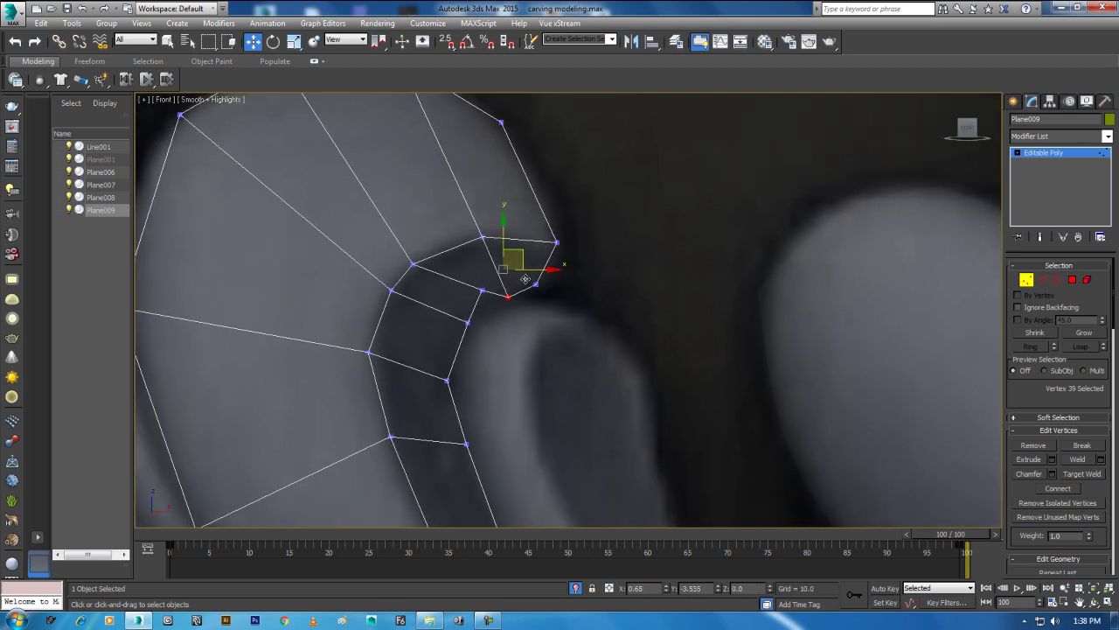
pyautogui.moveTo(487, 315); pyautogui.dragTo(433, 261, button='middle')
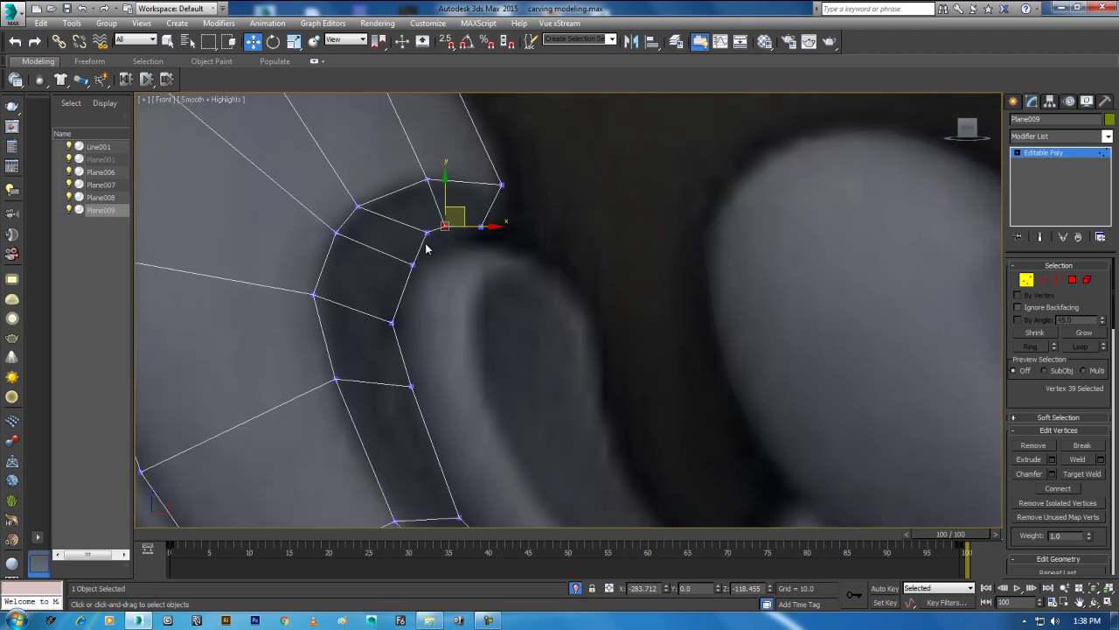
pyautogui.click(432, 264)
# Step: Tweak the inner-border vertices and the tip corner vertex to sit along the scroll's inner edge
pyautogui.moveTo(407, 281); pyautogui.dragTo(408, 278)
pyautogui.moveTo(428, 230); pyautogui.dragTo(435, 246)
pyautogui.click(391, 324)
pyautogui.moveTo(395, 321); pyautogui.dragTo(403, 322)
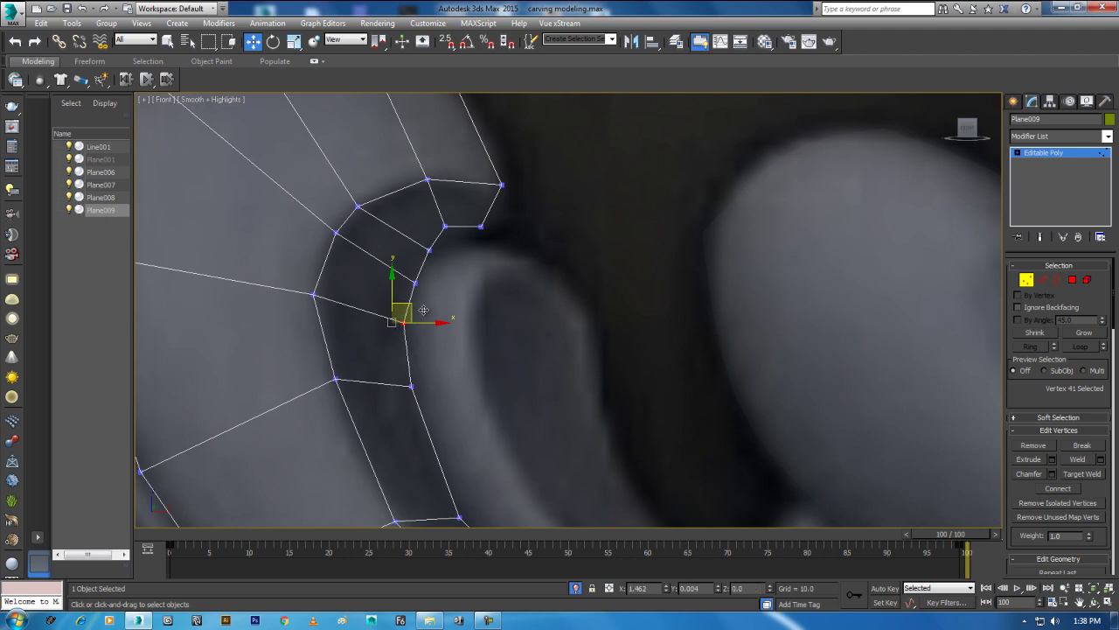
pyautogui.click(428, 251)
pyautogui.moveTo(447, 237); pyautogui.dragTo(470, 225)
pyautogui.click(446, 225)
pyautogui.moveTo(445, 305); pyautogui.dragTo(395, 282, button='middle')
pyautogui.click(366, 286)
pyautogui.scroll(-3, 516, 360)
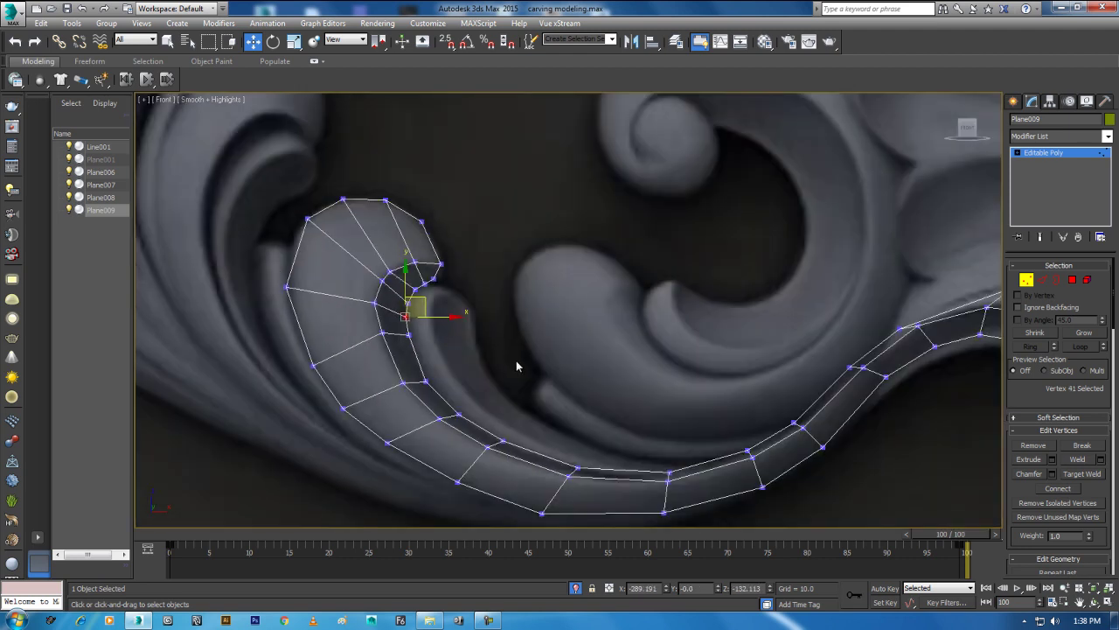
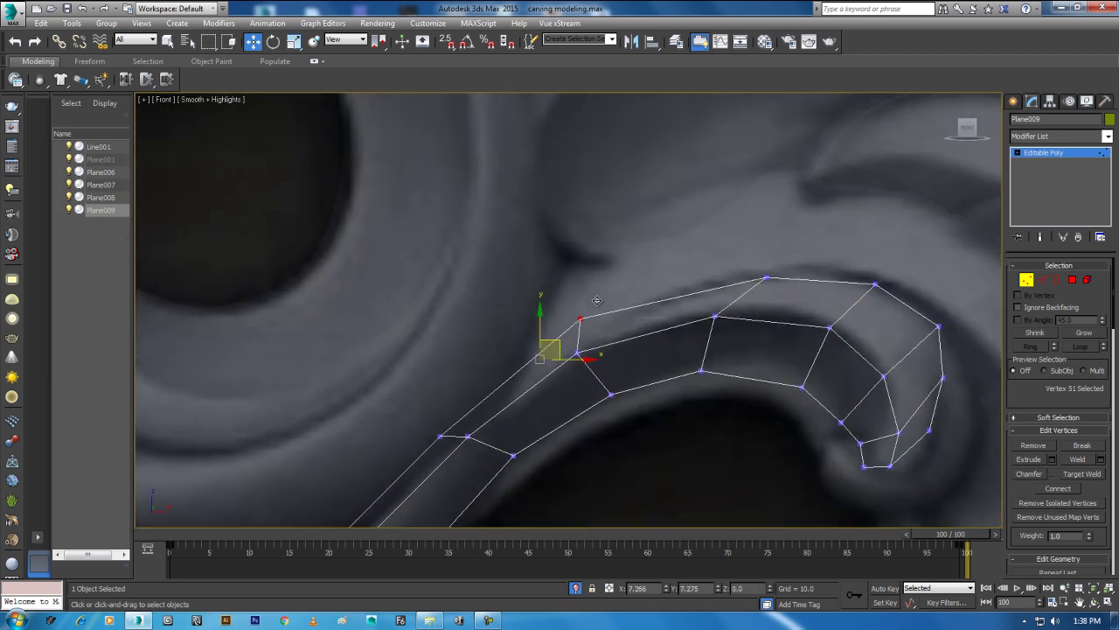
# Step: Pull the strip's end vertex and its neighbouring edge vertex up-right onto the carving outline
pyautogui.moveTo(556, 341); pyautogui.dragTo(597, 300)
pyautogui.moveTo(446, 433); pyautogui.dragTo(547, 336, button='middle')
pyautogui.click(541, 338)
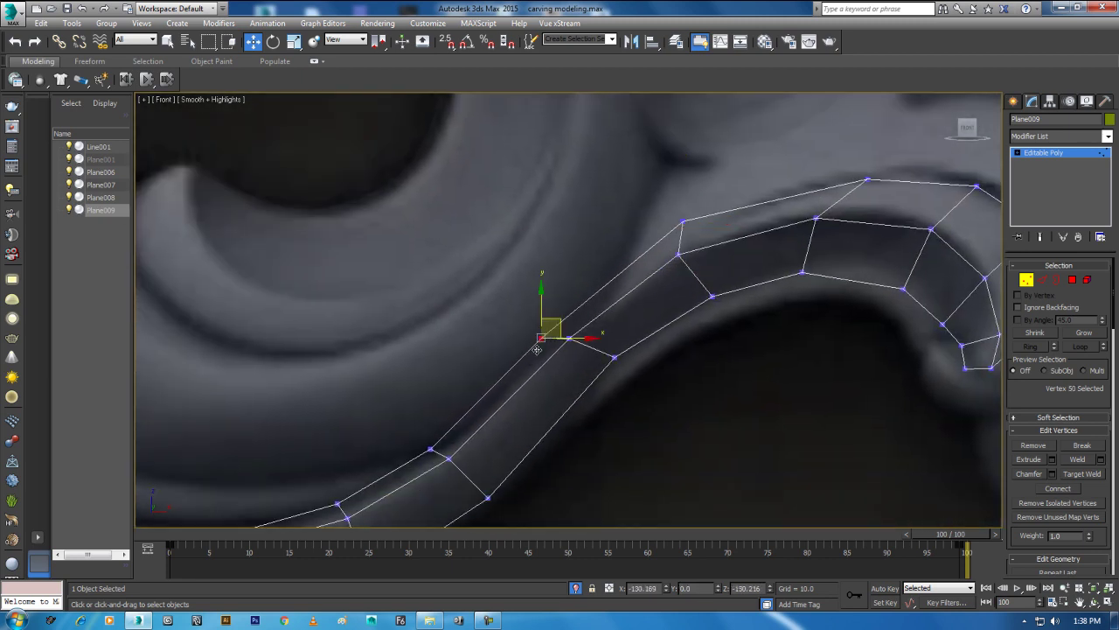
pyautogui.moveTo(560, 321); pyautogui.dragTo(584, 298)
# Step: Move the bottom corner vertex of the right-hand curl to fit the curl's outline
pyautogui.moveTo(449, 352); pyautogui.dragTo(605, 317, button='middle')
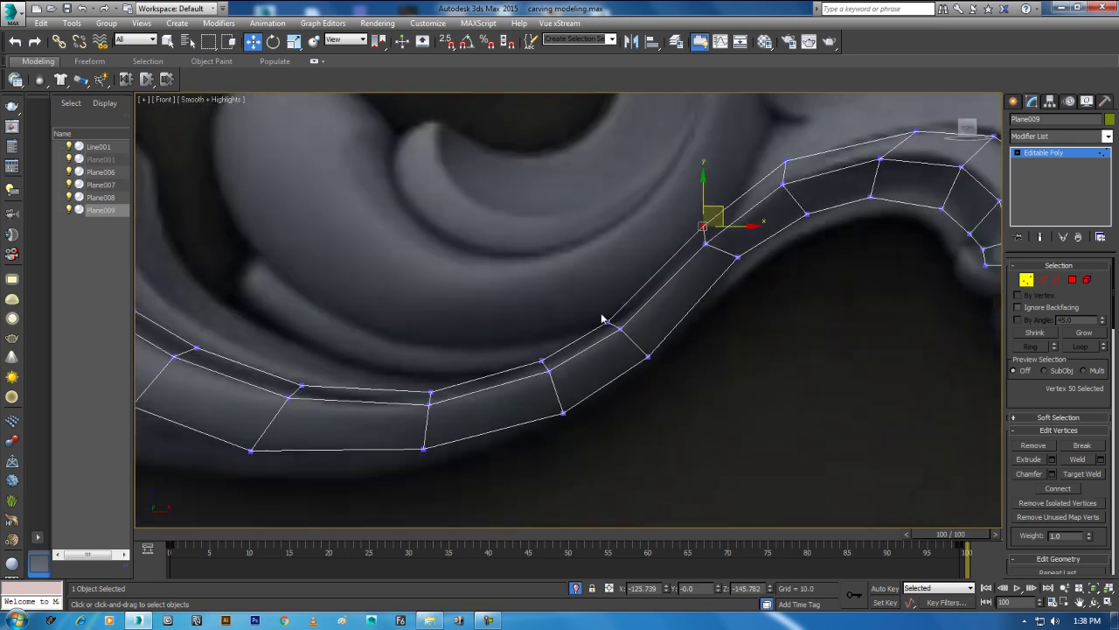
pyautogui.scroll(-2, 690, 403)
pyautogui.moveTo(690, 402); pyautogui.dragTo(648, 514, button='middle')
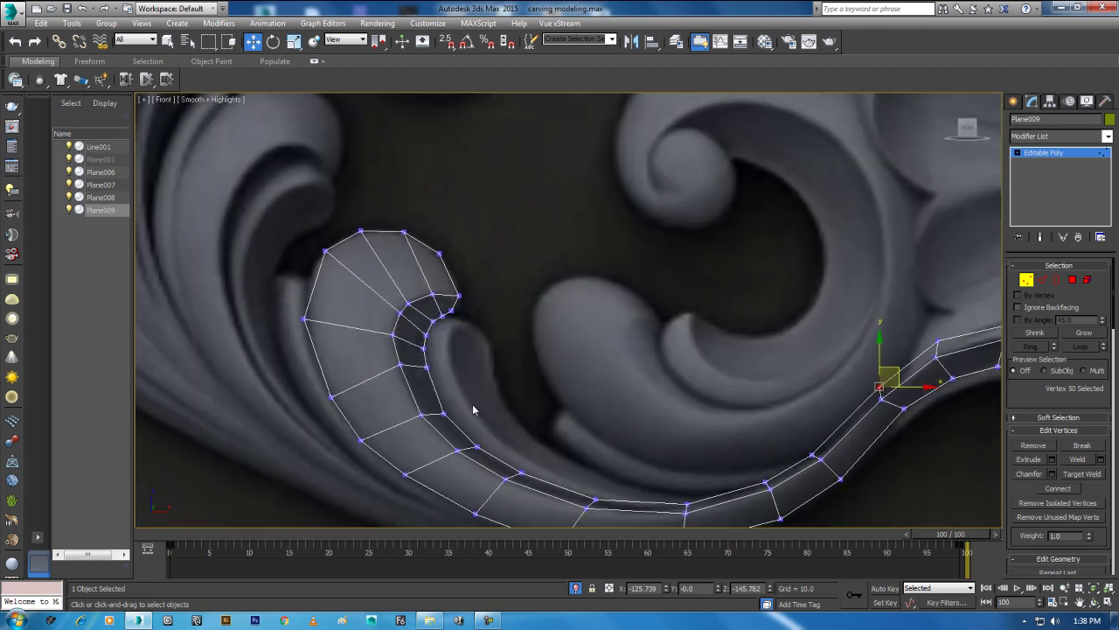
pyautogui.moveTo(458, 404); pyautogui.dragTo(315, 368, button='middle')
pyautogui.moveTo(687, 412); pyautogui.dragTo(443, 352, button='middle')
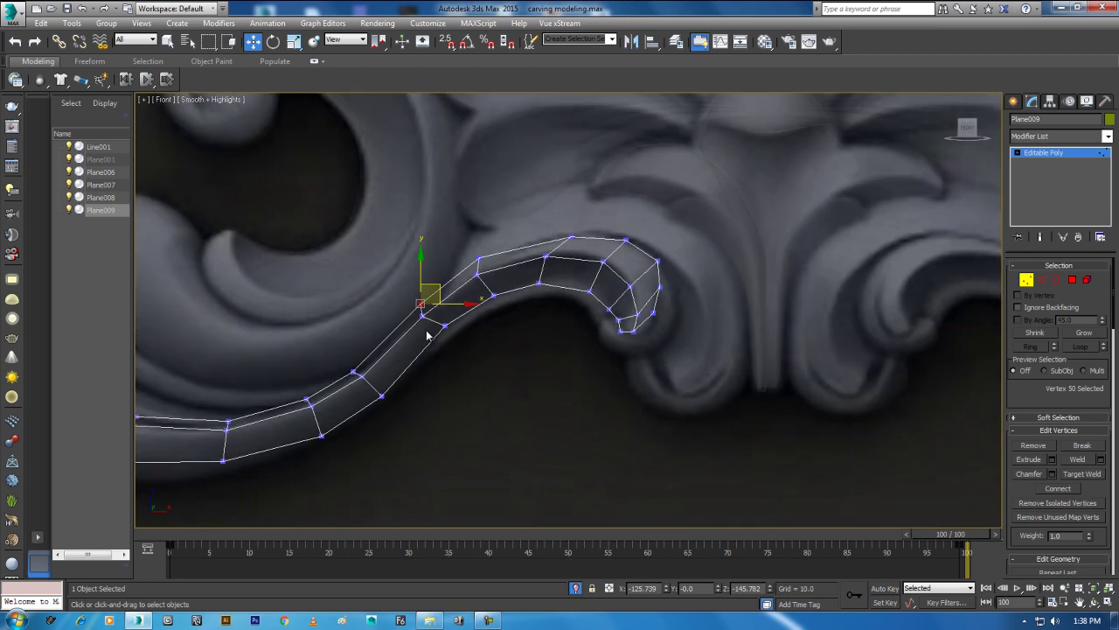
pyautogui.scroll(3, 684, 387)
pyautogui.moveTo(684, 388); pyautogui.dragTo(645, 449, button='middle')
pyautogui.scroll(2, 544, 418)
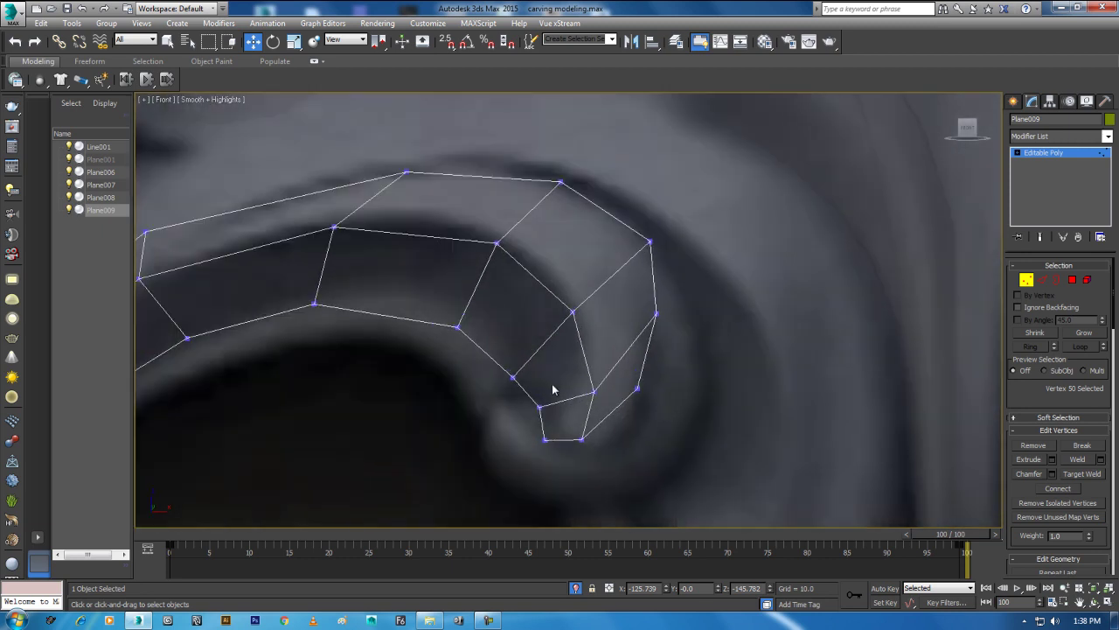
pyautogui.click(538, 408)
pyautogui.click(545, 438)
pyautogui.moveTo(565, 420); pyautogui.dragTo(568, 399, button='middle')
pyautogui.moveTo(560, 398); pyautogui.dragTo(577, 381)
# Step: Pull another curl vertex down onto the carving edge
pyautogui.click(643, 359)
pyautogui.moveTo(663, 338); pyautogui.dragTo(661, 359)
pyautogui.scroll(-5, 637, 404)
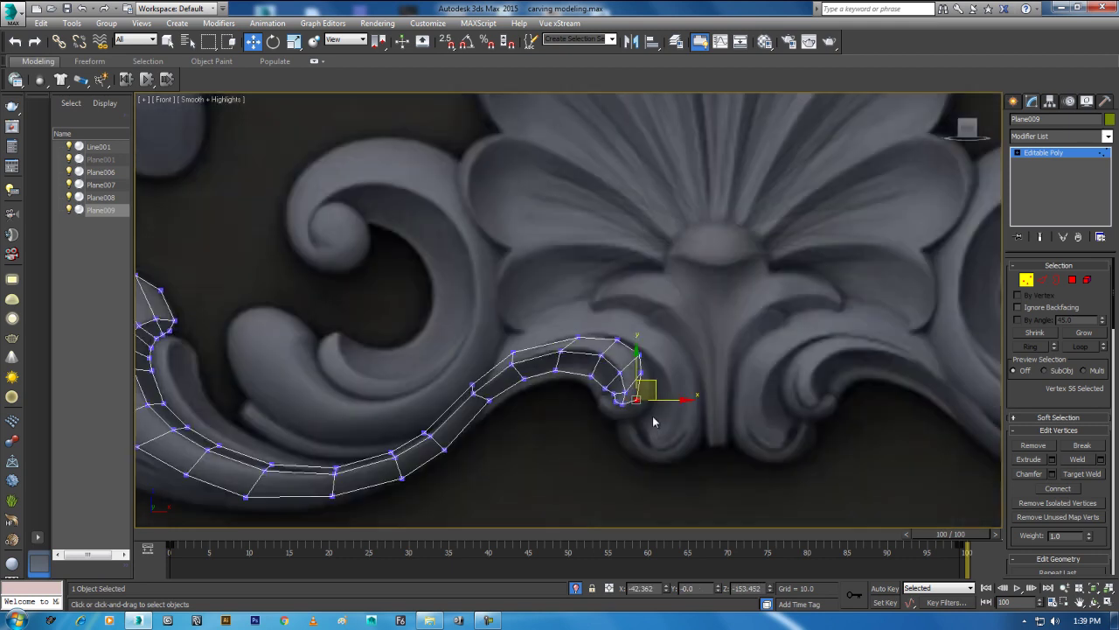
pyautogui.scroll(5, 652, 419)
# Step: Return Plane009 to object level, deselect to check the shape, then reselect it
pyautogui.rightClick(542, 402)
pyautogui.click(524, 395)
pyautogui.click(490, 428)
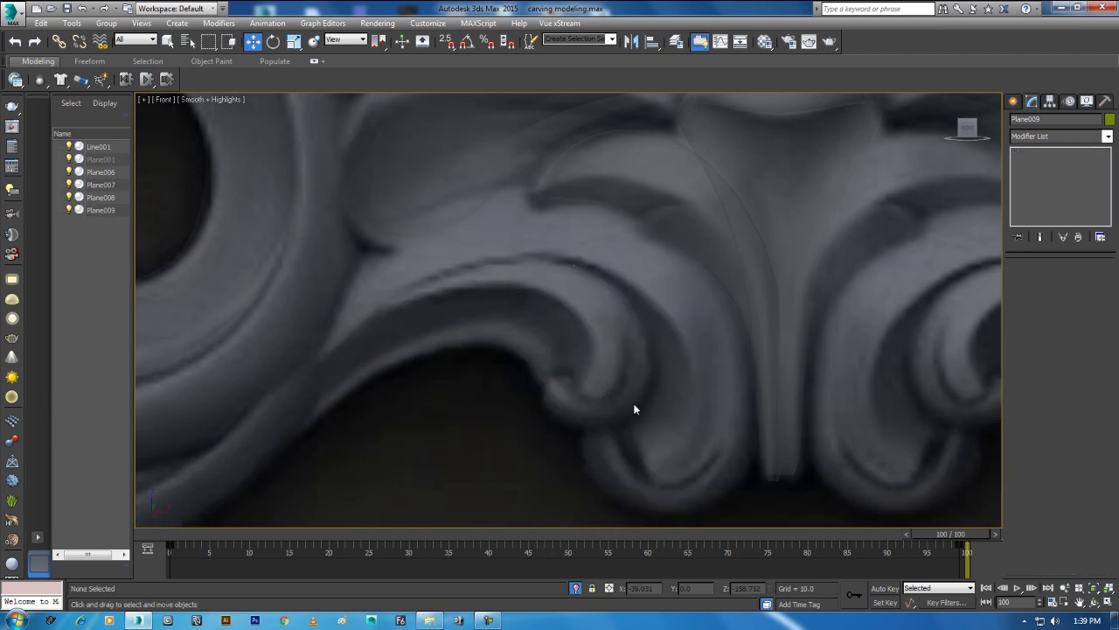
pyautogui.click(612, 386)
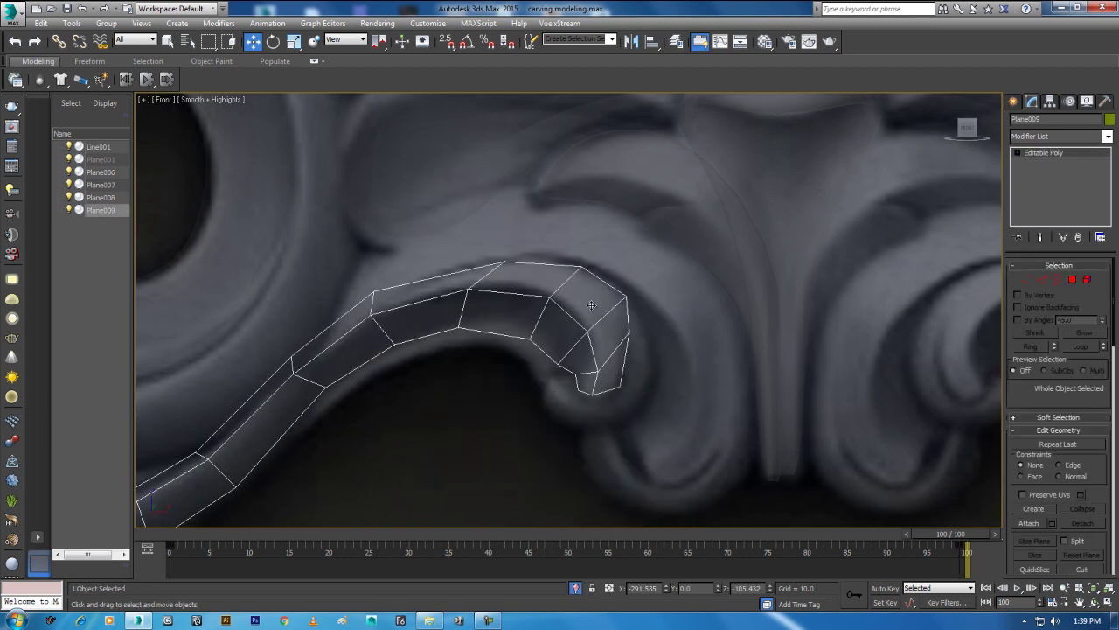
pyautogui.scroll(-4, 592, 306)
# Step: Select Plane009's full lengthwise centre edge loop
pyautogui.moveTo(688, 336); pyautogui.dragTo(742, 360, button='middle')
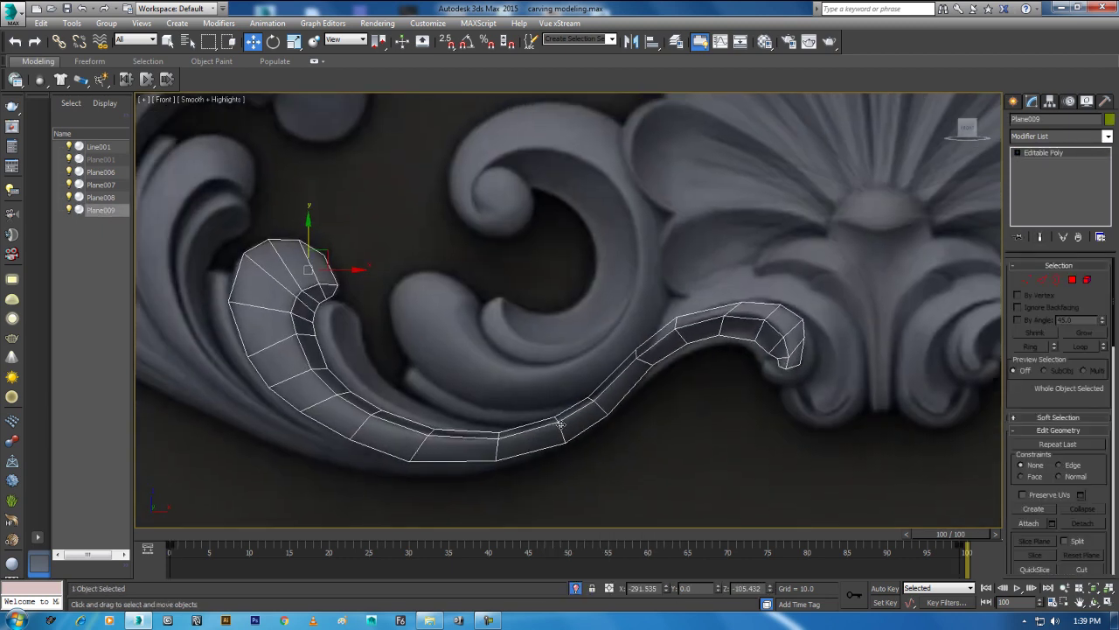
pyautogui.click(1042, 280)
pyautogui.click(690, 322)
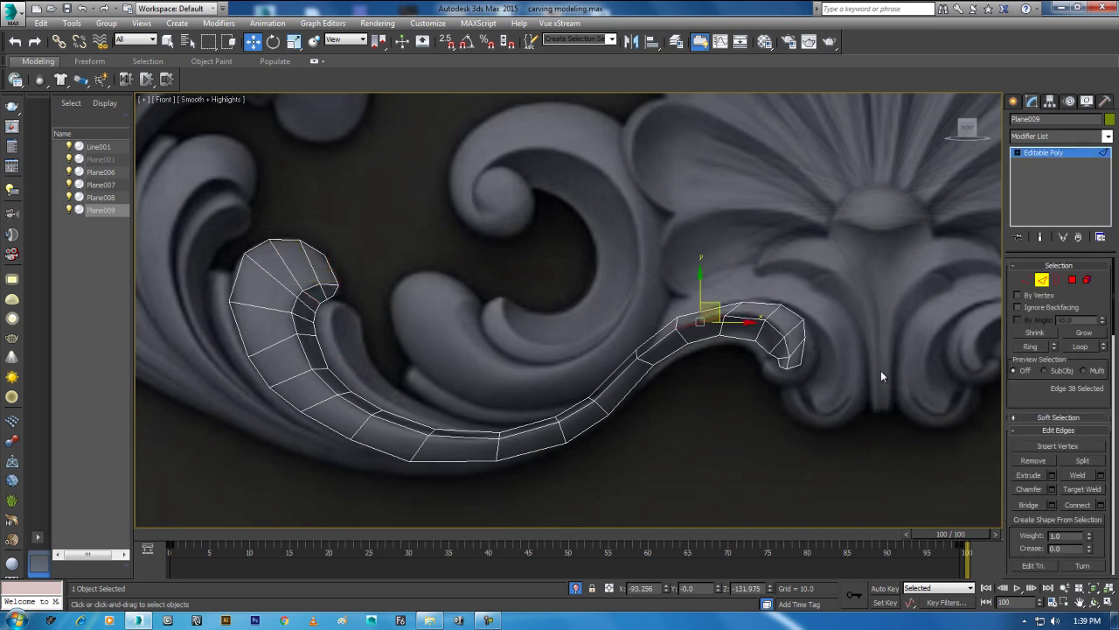
pyautogui.click(1081, 346)
# Step: In the four-view layout's Left view, shift the centre loop in depth, then return to object level
pyautogui.hotkey('alt', 'w')
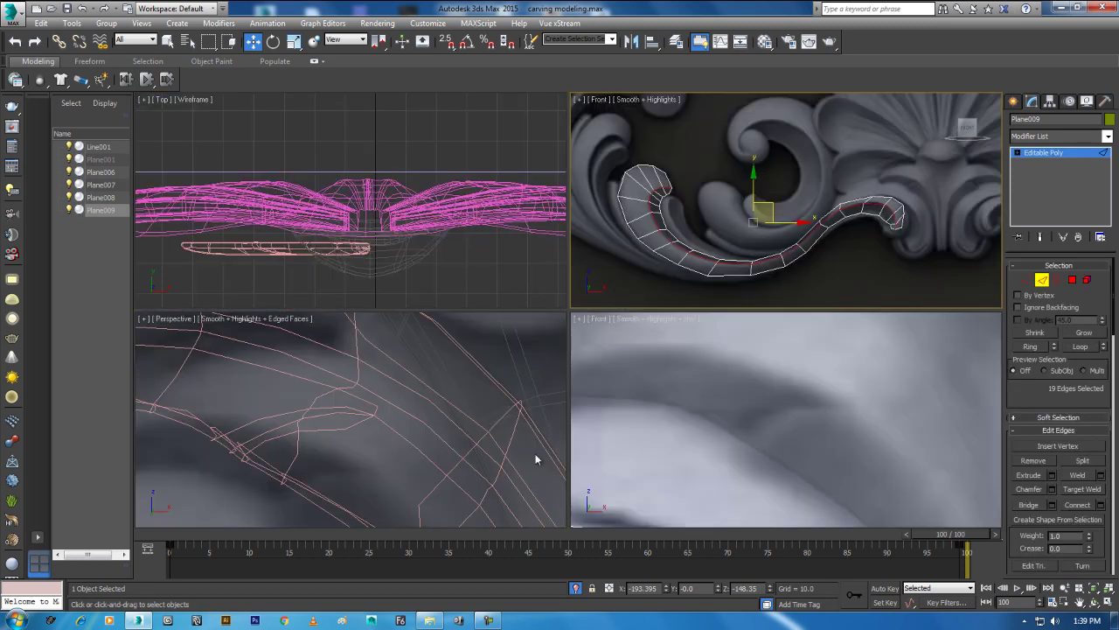
pyautogui.press('l')
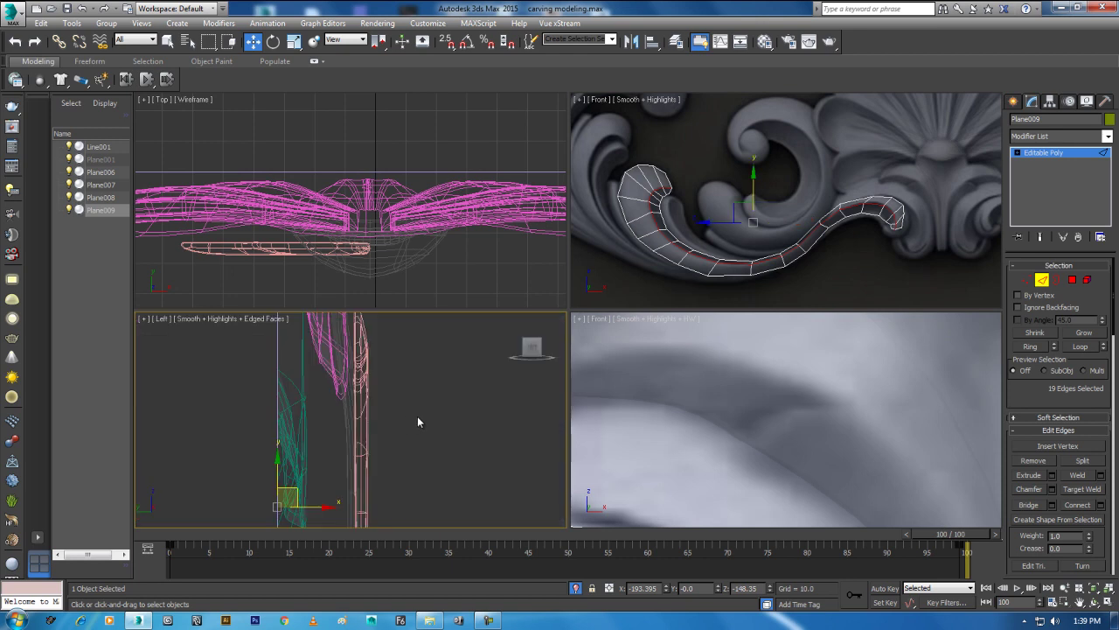
pyautogui.moveTo(303, 373); pyautogui.dragTo(317, 372)
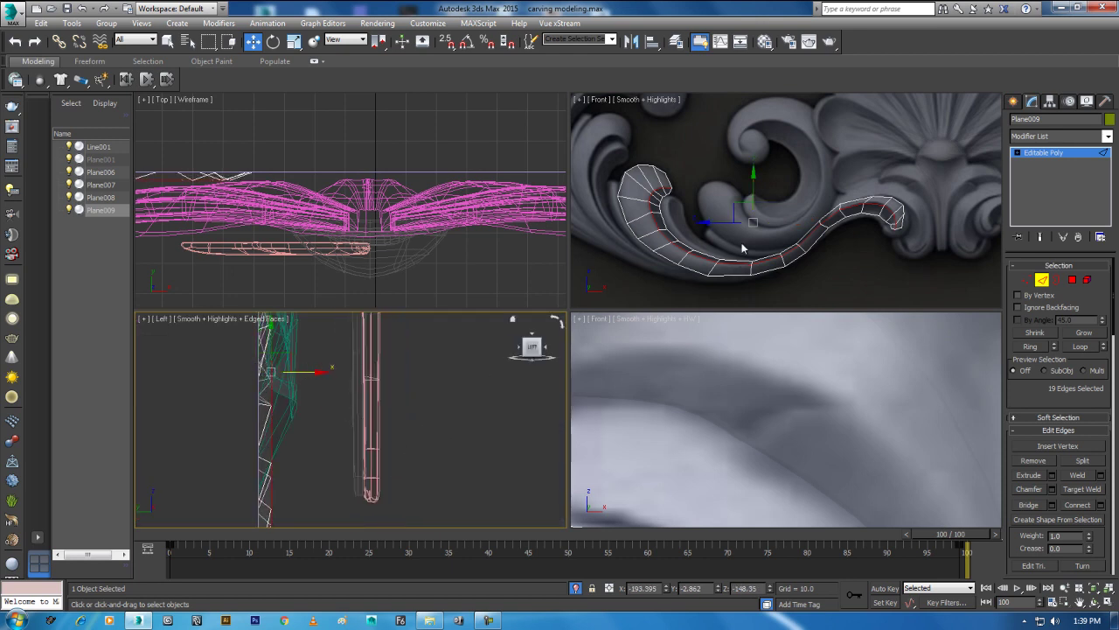
pyautogui.moveTo(391, 406)
pyautogui.mouseDown(button='middle')
pyautogui.moveTo(340, 432)
pyautogui.moveTo(348, 467)
pyautogui.mouseUp(button='middle')
pyautogui.moveTo(401, 395); pyautogui.dragTo(382, 450, button='middle')
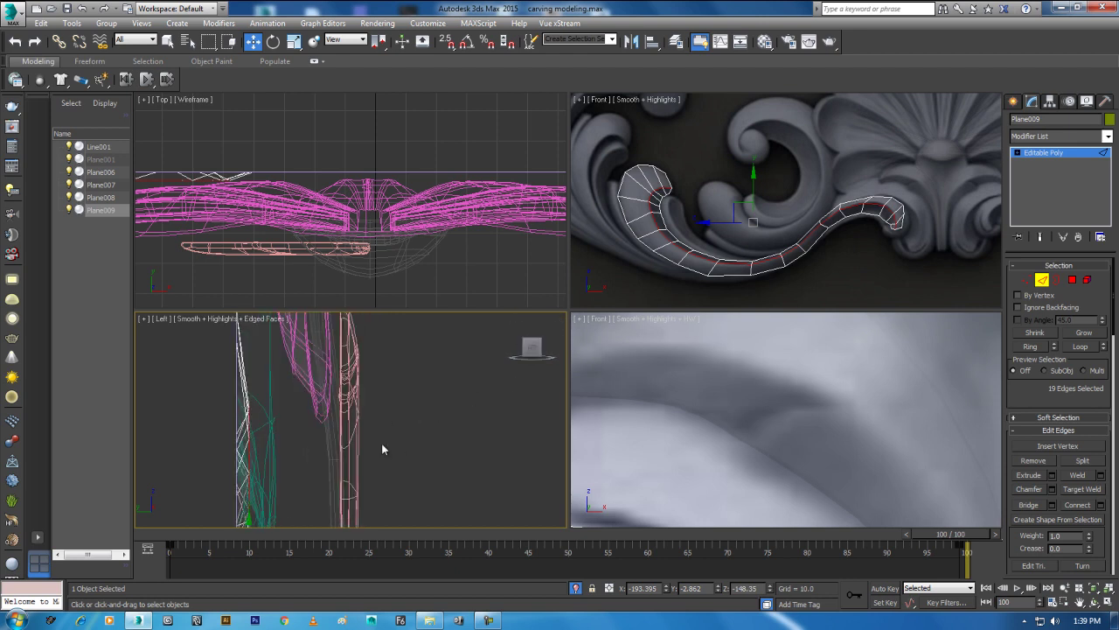
pyautogui.rightClick(372, 403)
pyautogui.click(350, 383)
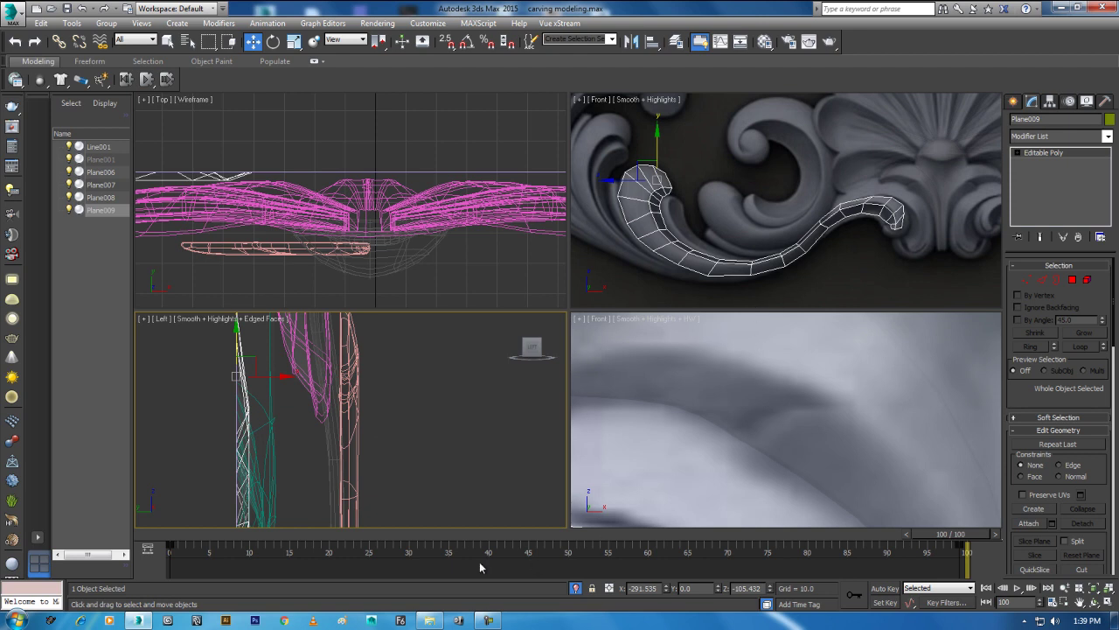
# Step: Set the timeline to frame 0 and compare the smoothed pieces Plane008 and Line001
pyautogui.moveTo(405, 534); pyautogui.dragTo(175, 534)
pyautogui.middleClick(778, 389)
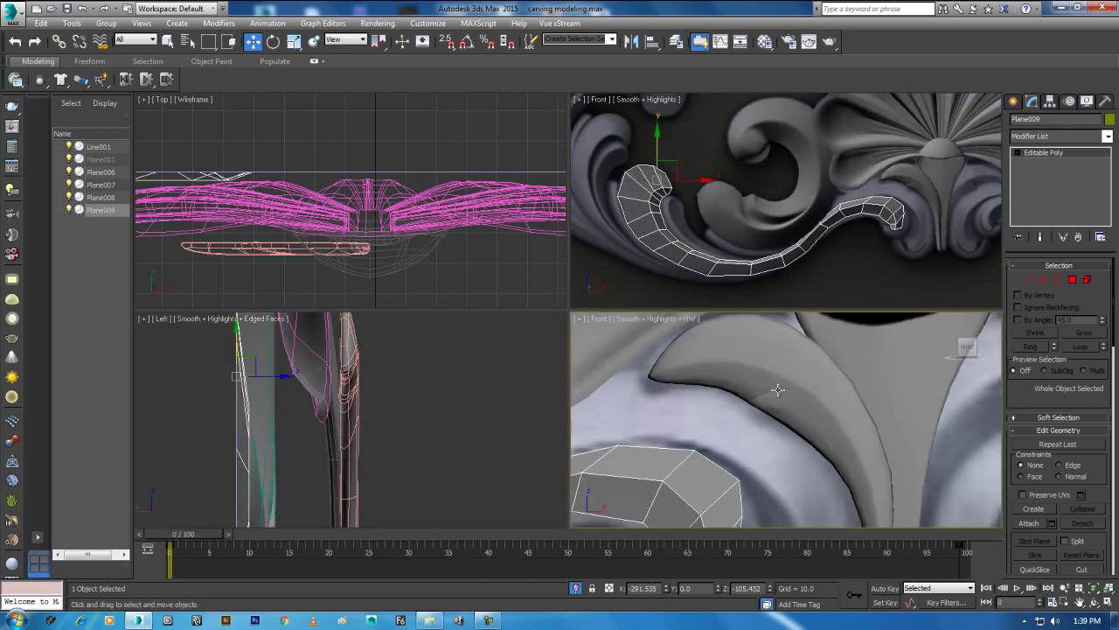
pyautogui.click(822, 412)
pyautogui.scroll(3, 388, 349)
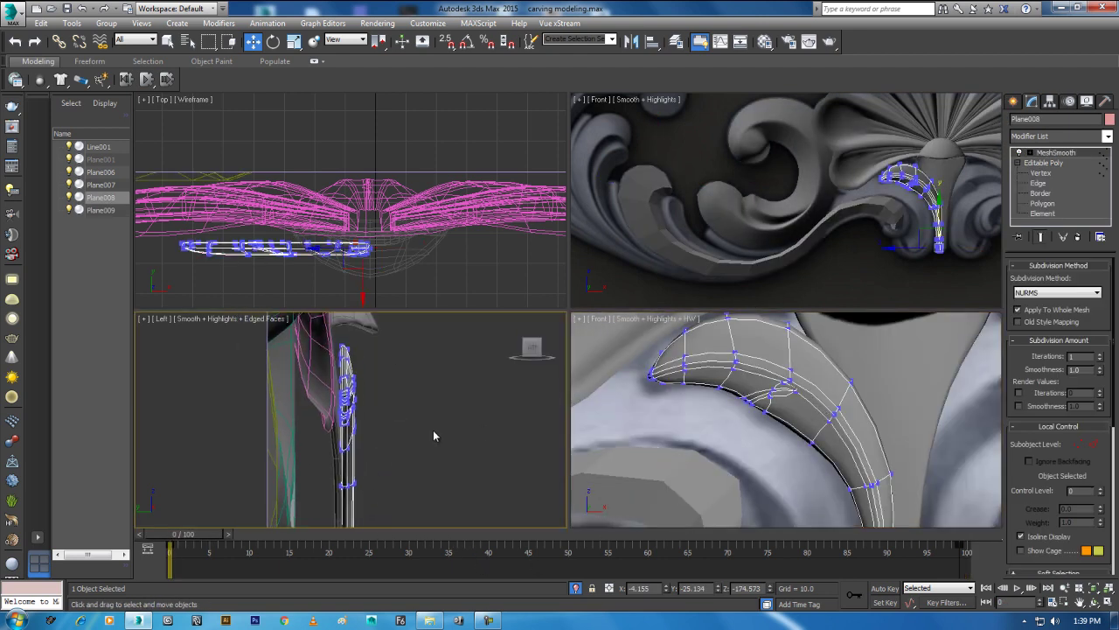
pyautogui.click(280, 428)
pyautogui.scroll(2, 835, 222)
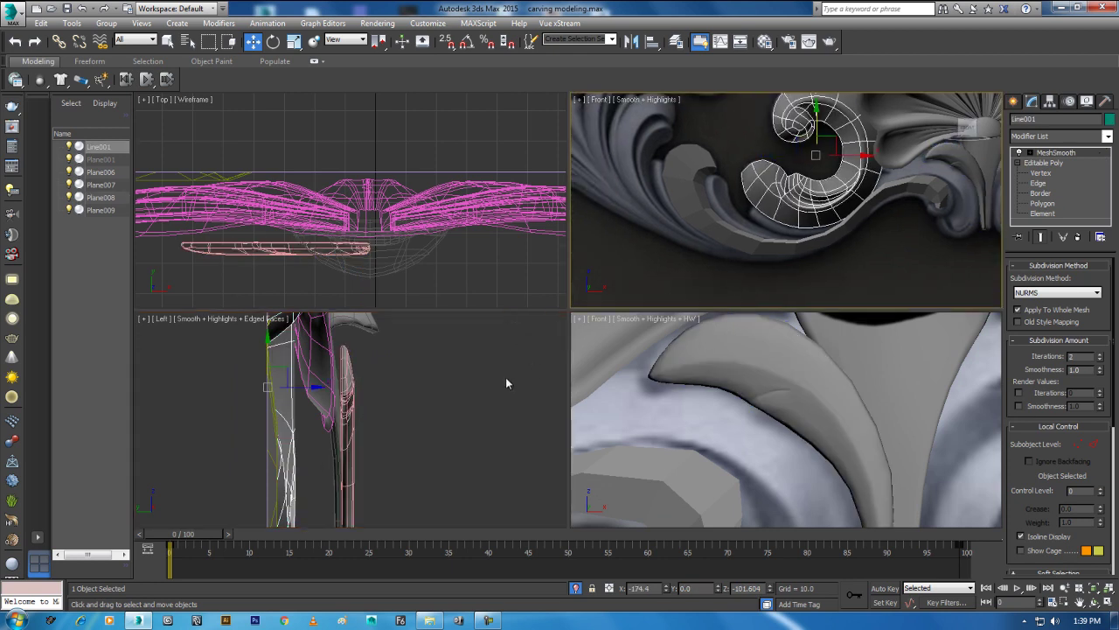
pyautogui.moveTo(313, 423); pyautogui.dragTo(348, 467, button='middle')
pyautogui.moveTo(813, 232)
pyautogui.mouseDown(button='middle')
pyautogui.moveTo(771, 267)
pyautogui.moveTo(775, 306)
pyautogui.moveTo(765, 318)
pyautogui.mouseUp(button='middle')
pyautogui.hotkey('alt', 'w')
# Step: Chamfer Plane009's centre edge loop with 2 segments, then return to object level
pyautogui.click(802, 277)
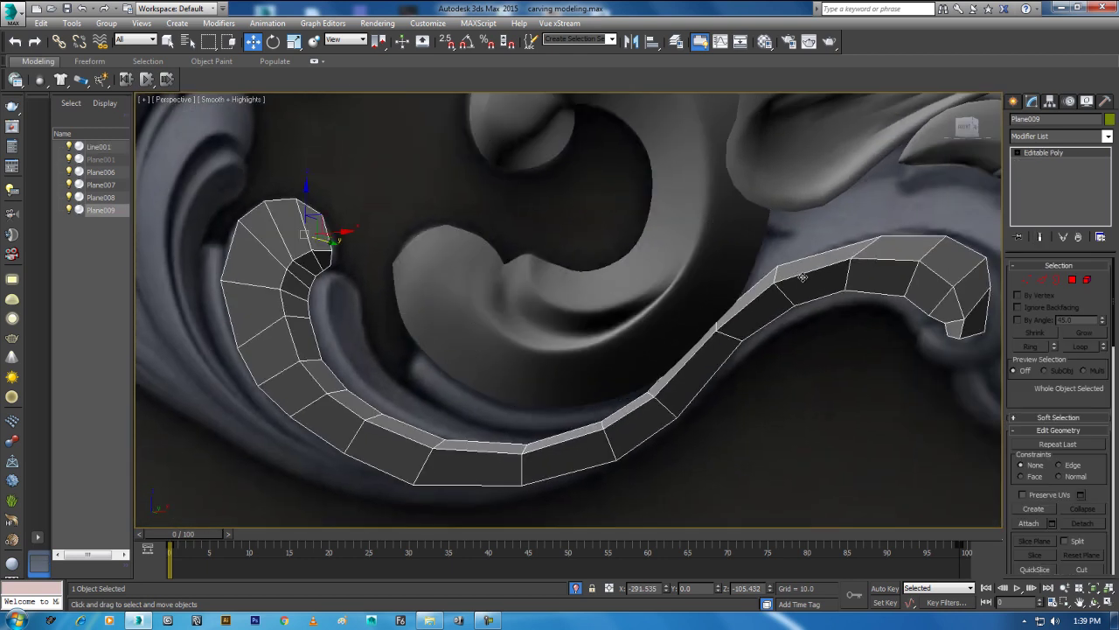
pyautogui.click(1046, 279)
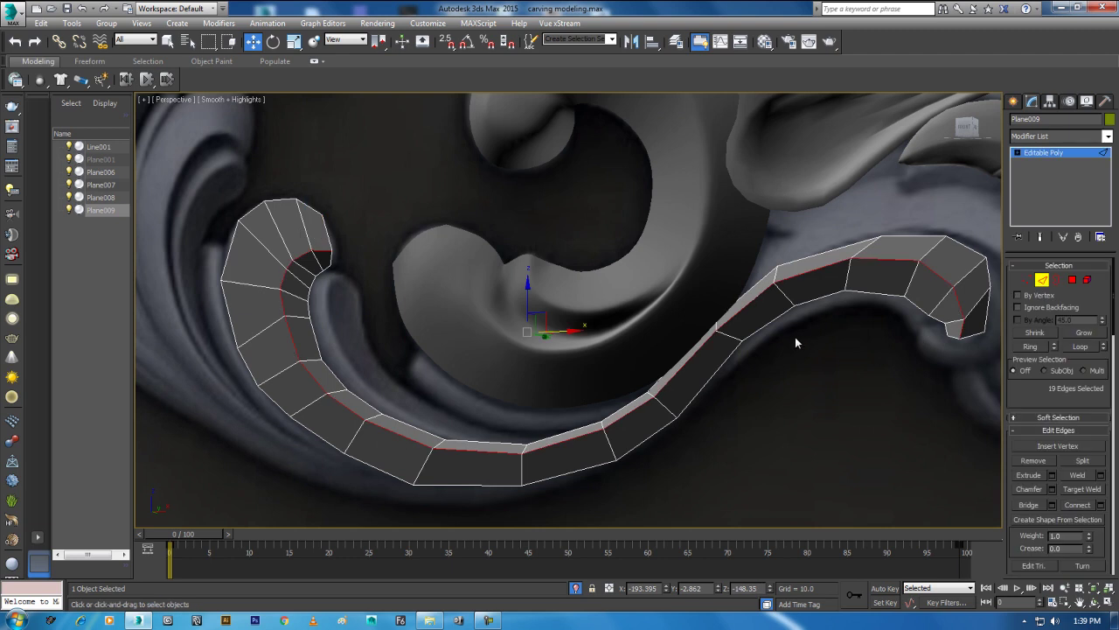
pyautogui.rightClick(794, 337)
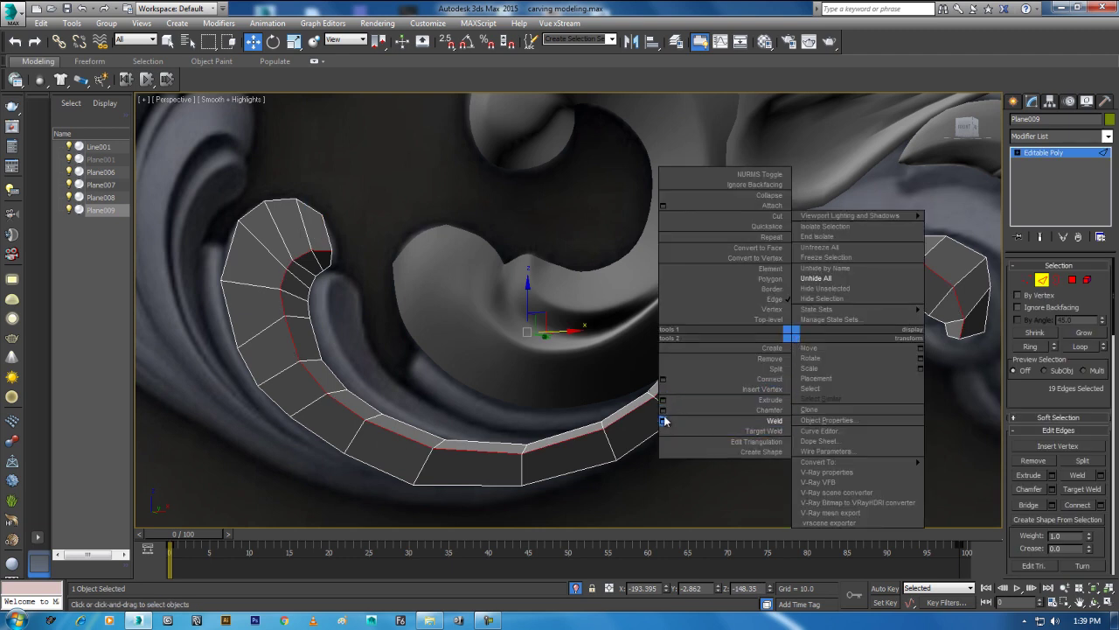
pyautogui.click(663, 411)
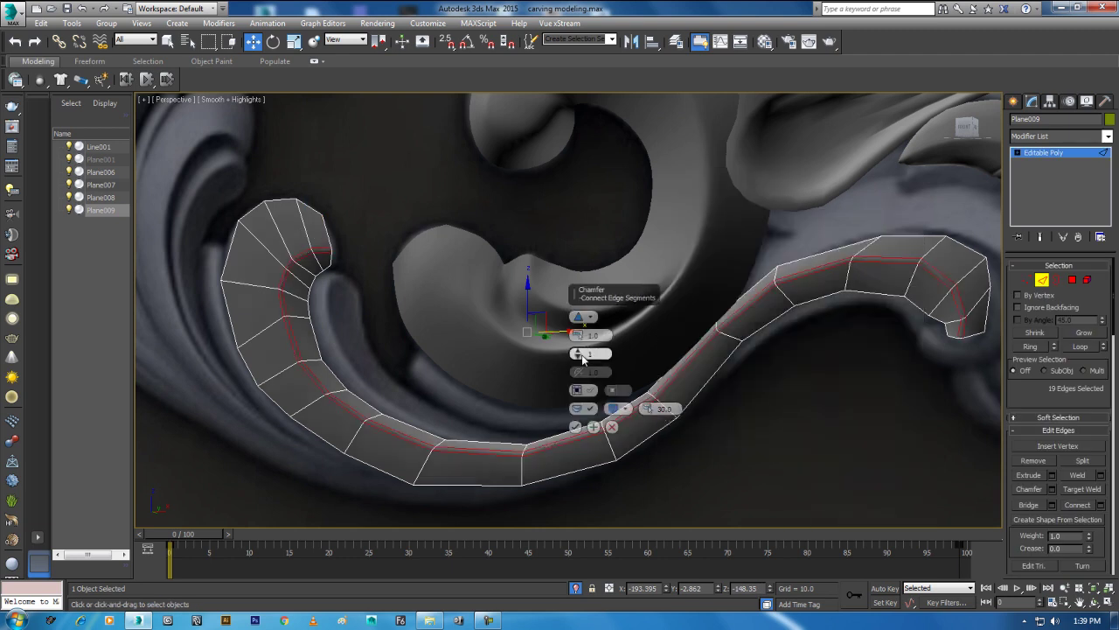
pyautogui.moveTo(581, 354); pyautogui.dragTo(582, 348)
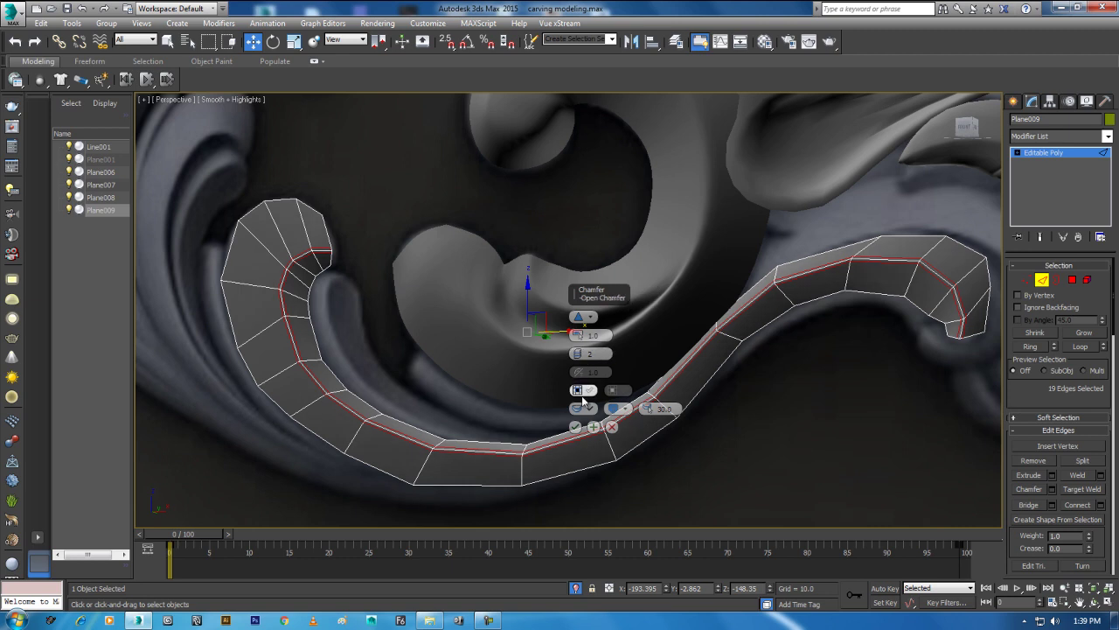
pyautogui.click(577, 426)
pyautogui.rightClick(572, 337)
pyautogui.click(546, 330)
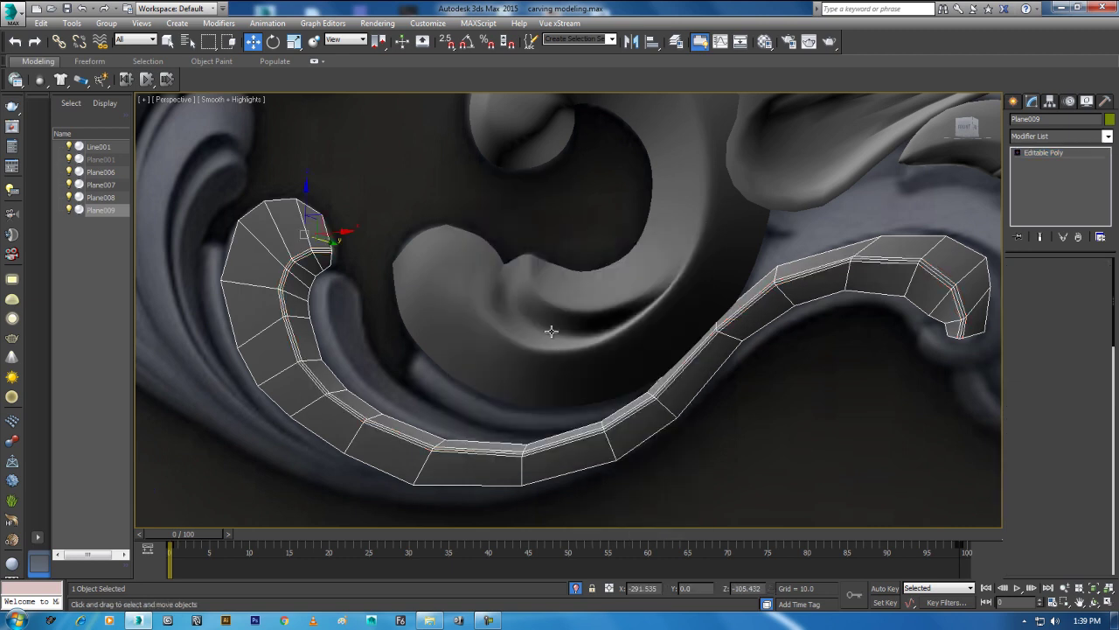
# Step: Add a MeshSmooth modifier to the leaf strip and view it in four-view layout
pyautogui.click(1068, 138)
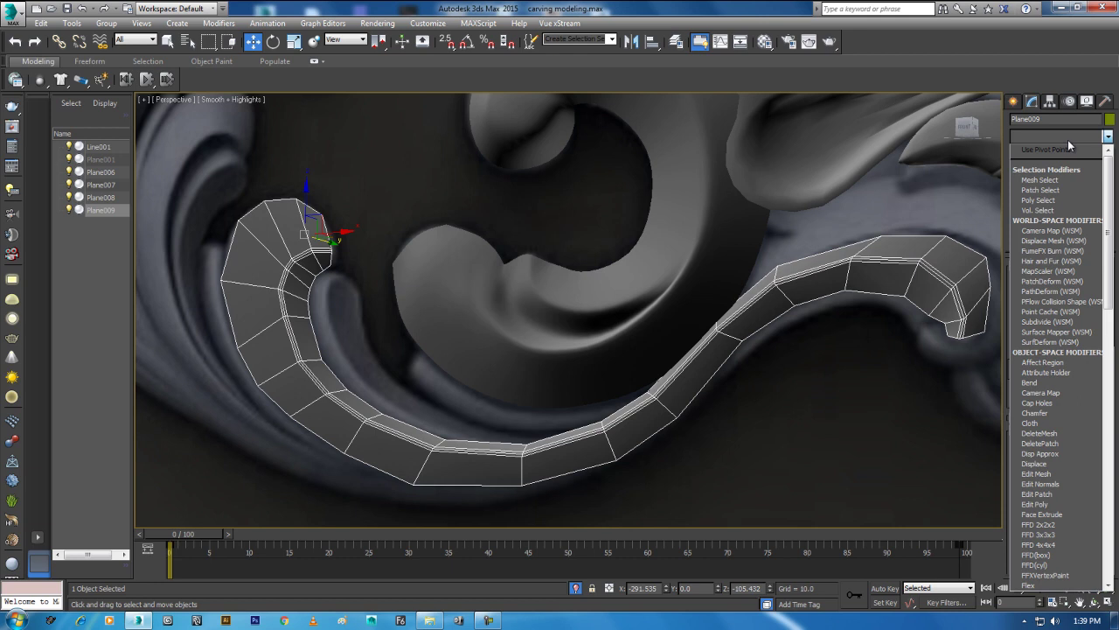
pyautogui.press('m')
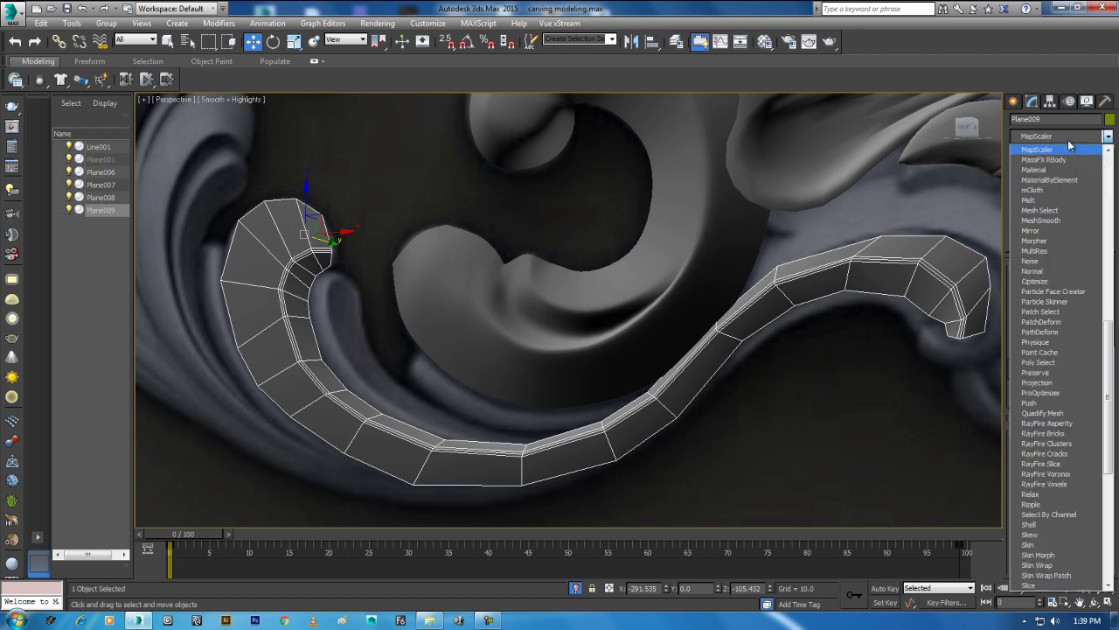
pyautogui.click(1041, 210)
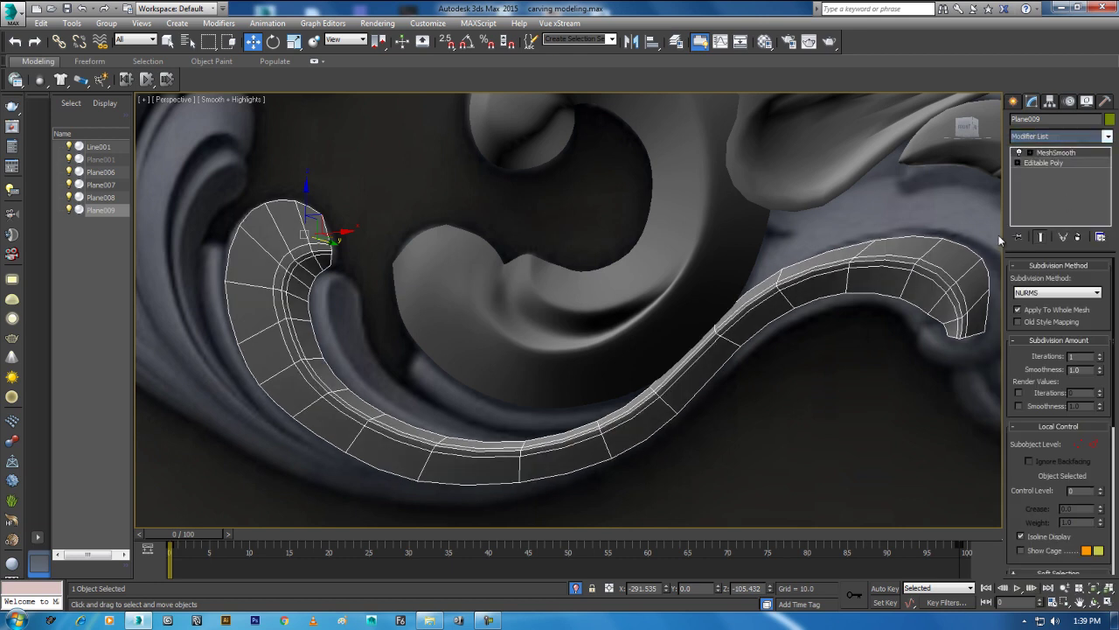
pyautogui.click(771, 420)
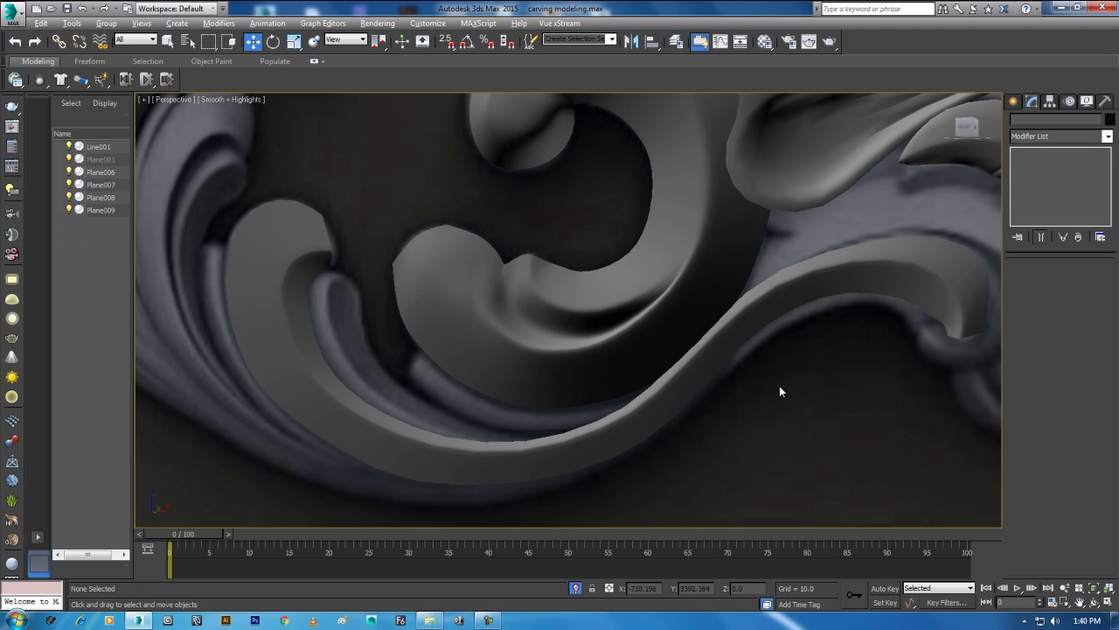
pyautogui.hotkey('alt', 'w')
# Step: Maximize the front view and enter Vertex level on the curled leaf's base Editable Poly
pyautogui.scroll(3, 802, 341)
pyautogui.hotkey('alt', 'w')
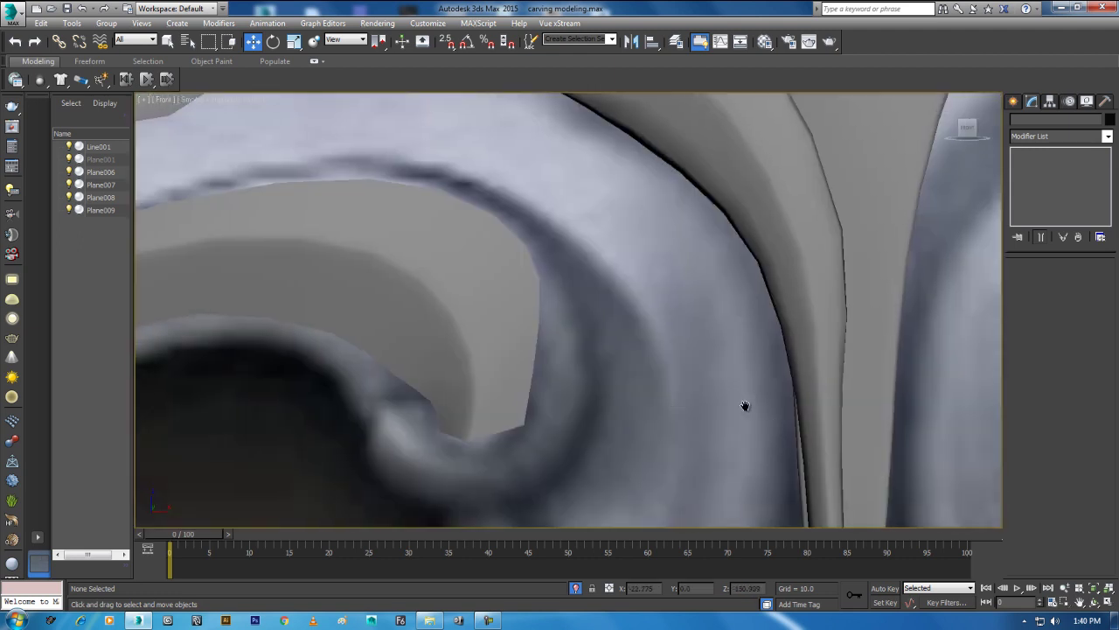
pyautogui.scroll(-4, 744, 408)
pyautogui.scroll(3, 765, 399)
pyautogui.scroll(-3, 644, 374)
pyautogui.scroll(3, 510, 330)
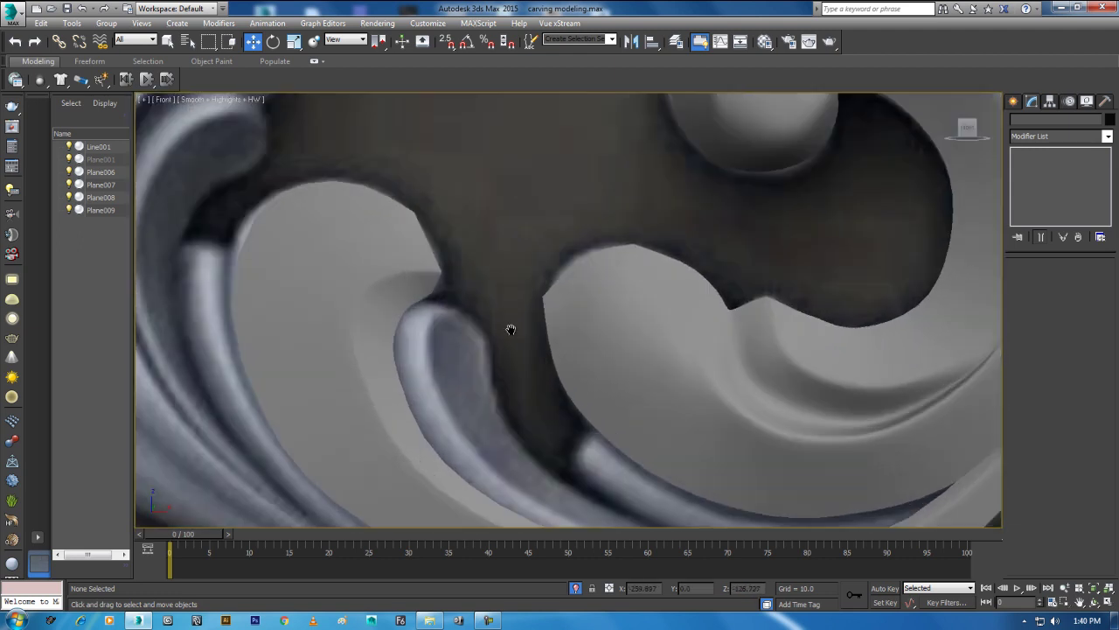
pyautogui.scroll(1, 509, 330)
pyautogui.click(437, 350)
pyautogui.click(1041, 163)
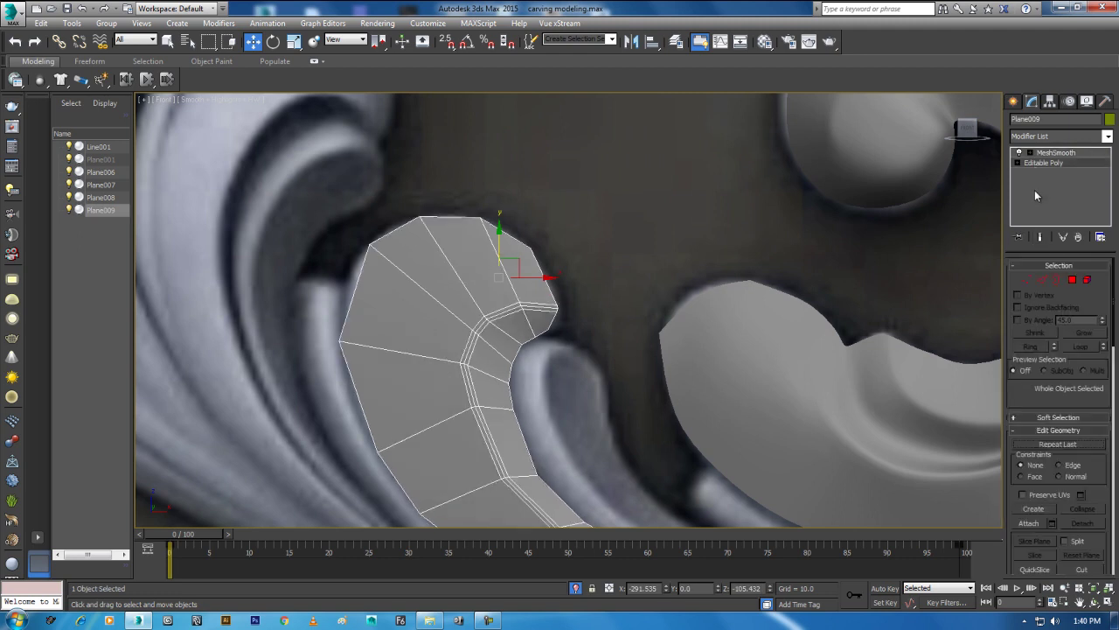
pyautogui.click(1027, 279)
pyautogui.scroll(4, 621, 262)
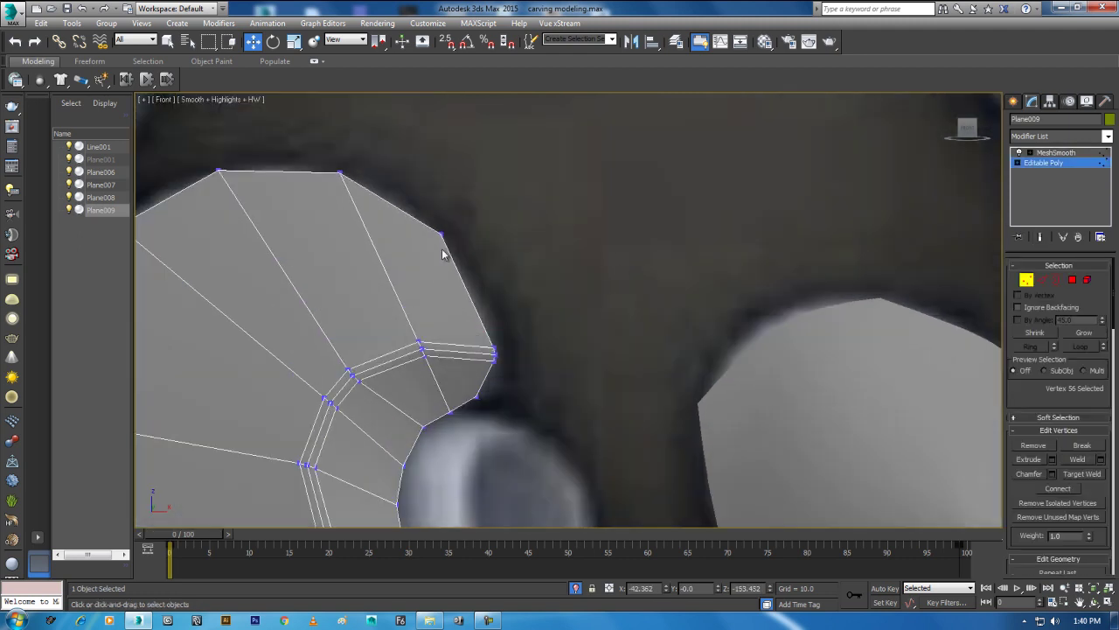
# Step: Nudge the tip vertices down and right, checking the MeshSmooth result
pyautogui.moveTo(459, 217); pyautogui.dragTo(465, 222)
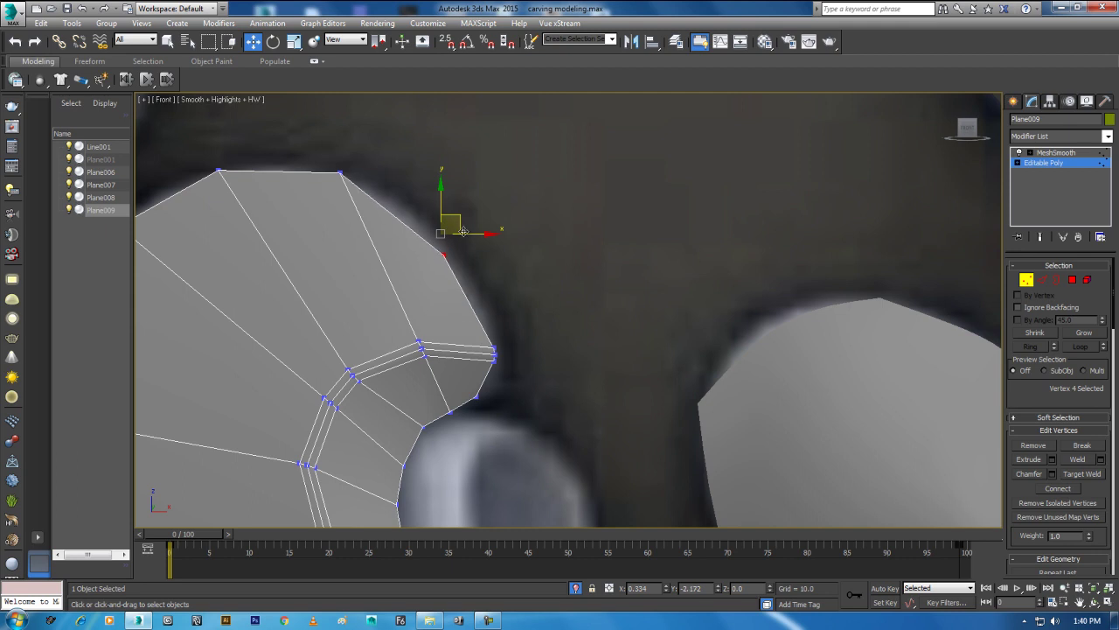
pyautogui.moveTo(465, 225); pyautogui.dragTo(470, 237)
pyautogui.moveTo(520, 331)
pyautogui.mouseDown()
pyautogui.moveTo(482, 365)
pyautogui.moveTo(538, 337)
pyautogui.mouseUp()
pyautogui.click(1064, 155)
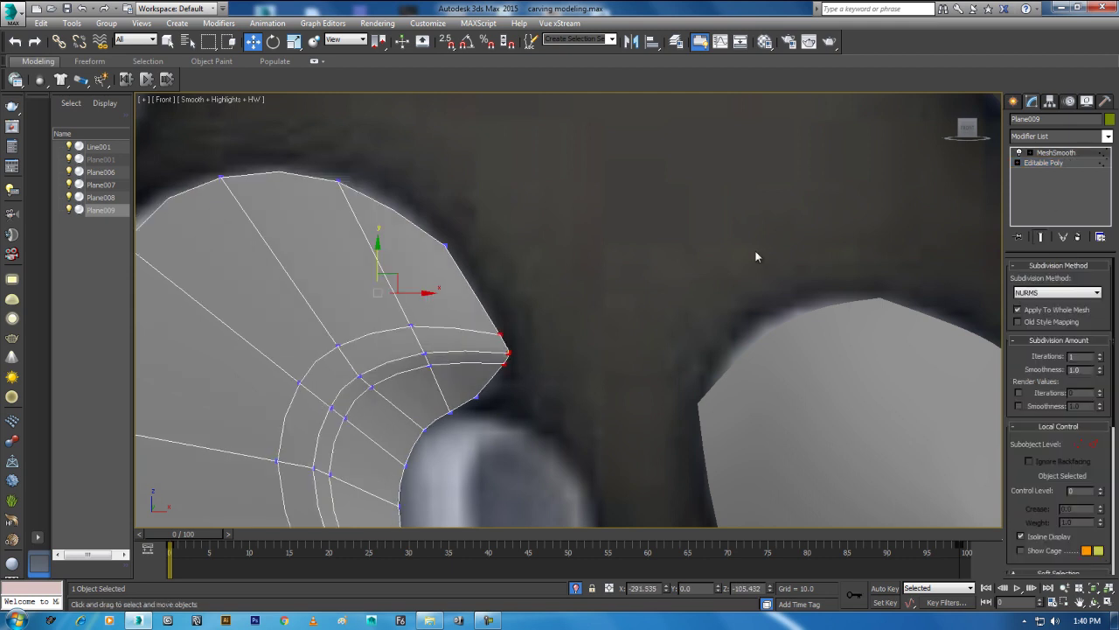
pyautogui.click(1074, 163)
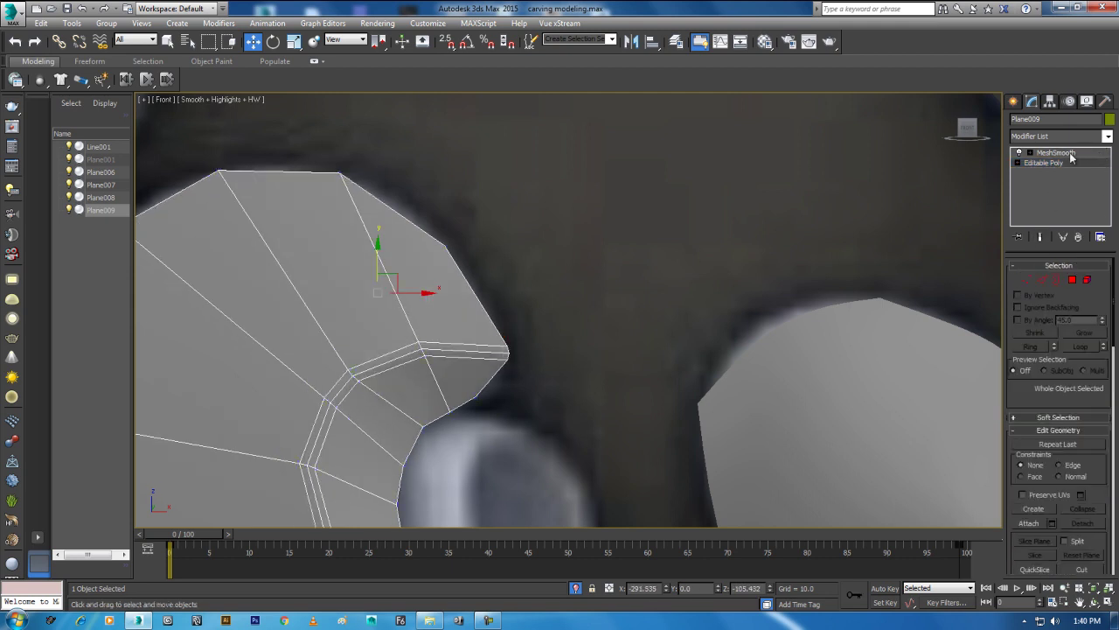
pyautogui.click(1059, 153)
# Step: Nudge the upper tip vertex slightly down and review the smoothed leaf again
pyautogui.moveTo(674, 306); pyautogui.dragTo(675, 290, button='middle')
pyautogui.scroll(-3, 687, 253)
pyautogui.click(1017, 163)
pyautogui.click(1040, 174)
pyautogui.moveTo(690, 278); pyautogui.dragTo(698, 325, button='middle')
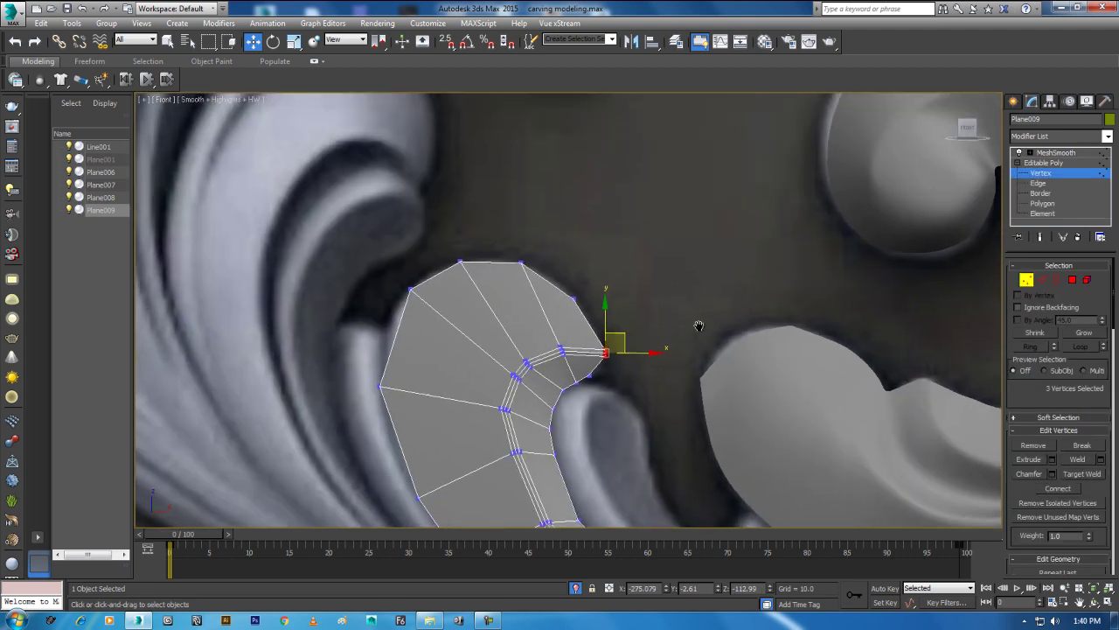
pyautogui.scroll(3, 699, 326)
pyautogui.moveTo(466, 262); pyautogui.dragTo(466, 267)
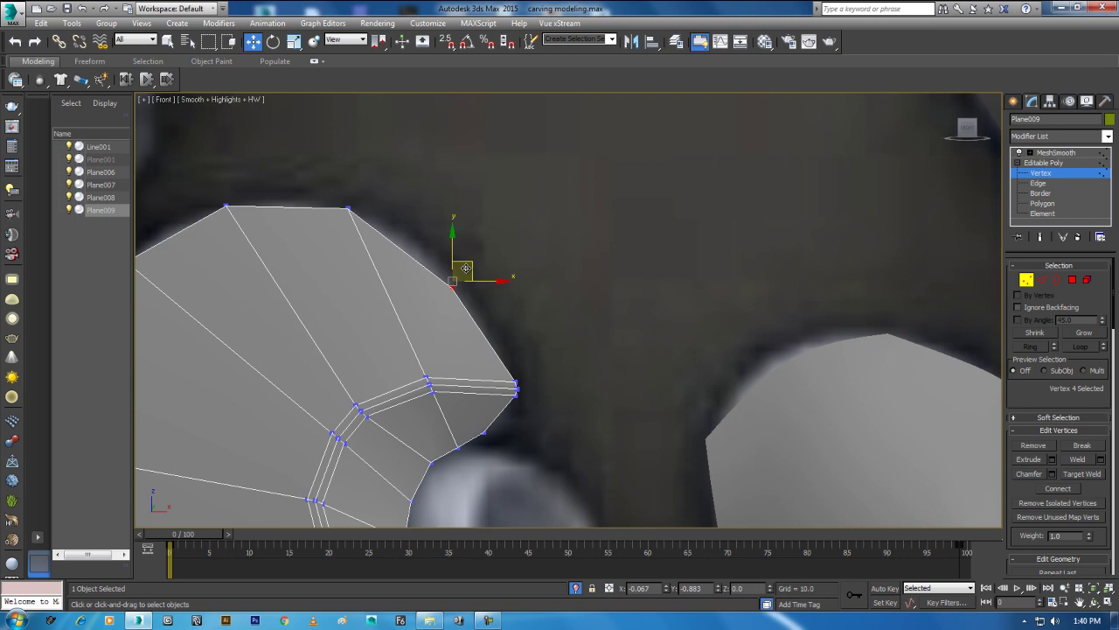
pyautogui.click(829, 292)
pyautogui.click(1057, 153)
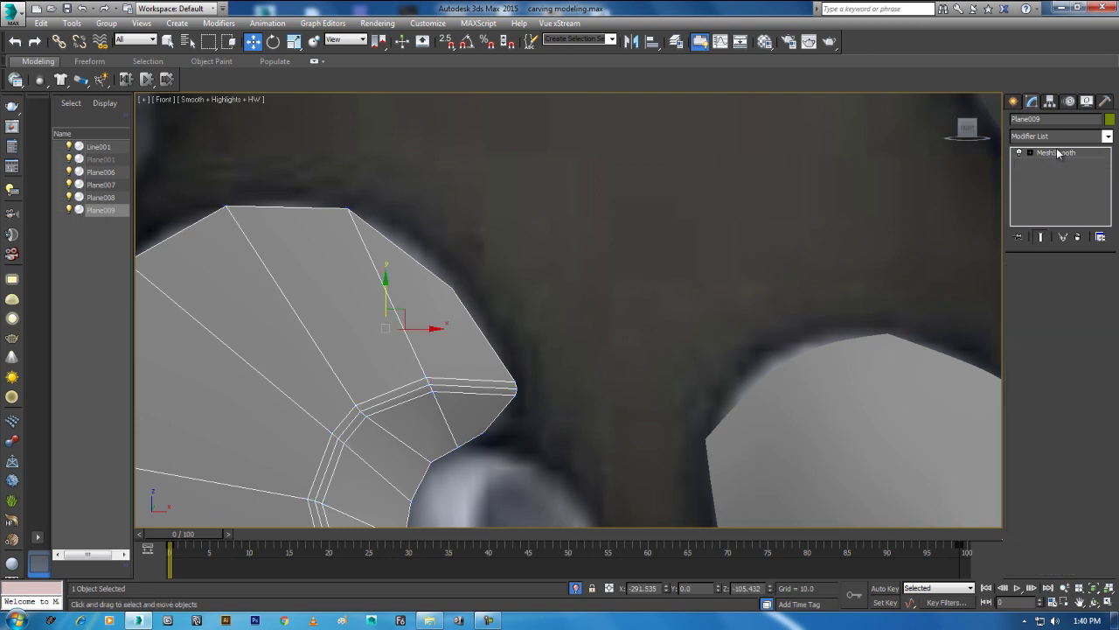
# Step: Move the timeline to the last frame and zoom in on the spiral leaf piece
pyautogui.scroll(-3, 622, 307)
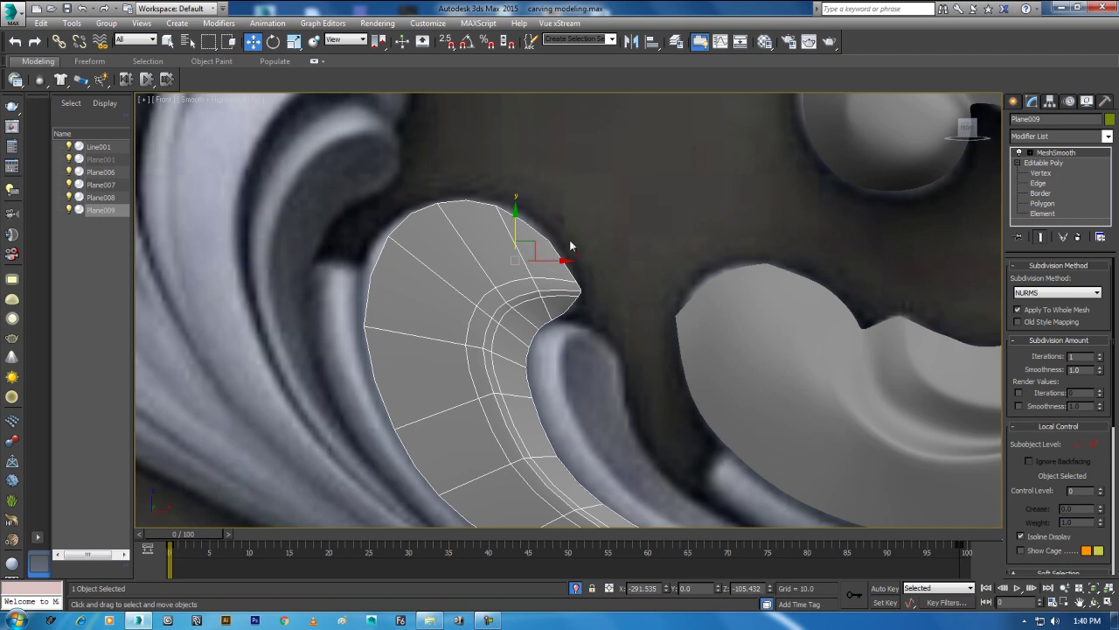
pyautogui.scroll(2, 564, 262)
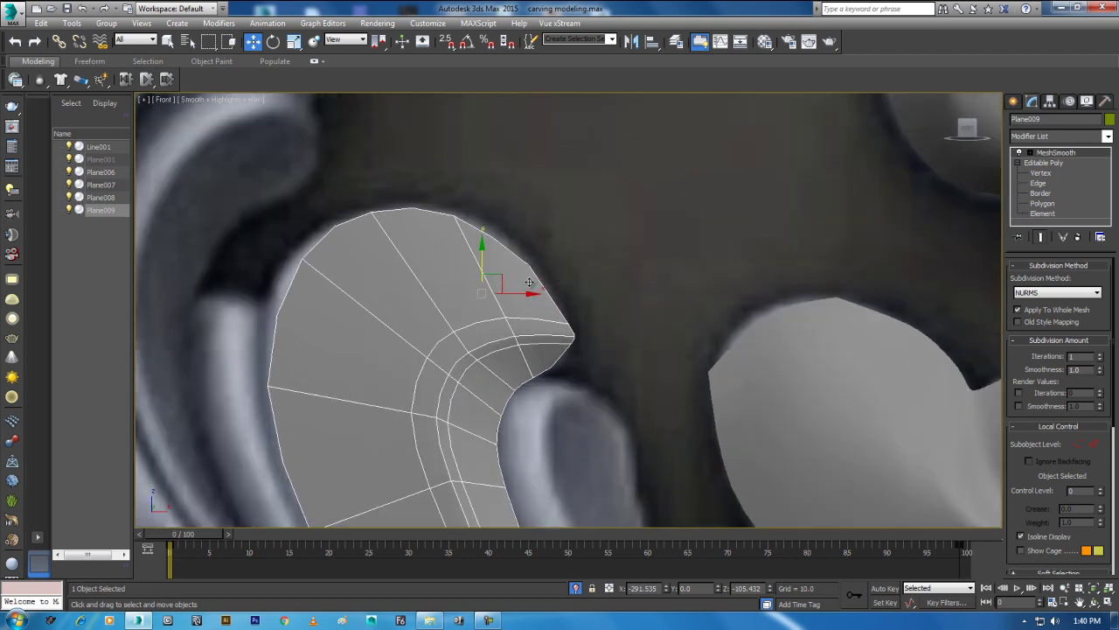
pyautogui.scroll(-2, 529, 281)
pyautogui.scroll(-2, 520, 324)
pyautogui.scroll(-2, 499, 320)
pyautogui.moveTo(587, 327); pyautogui.dragTo(770, 355, button='middle')
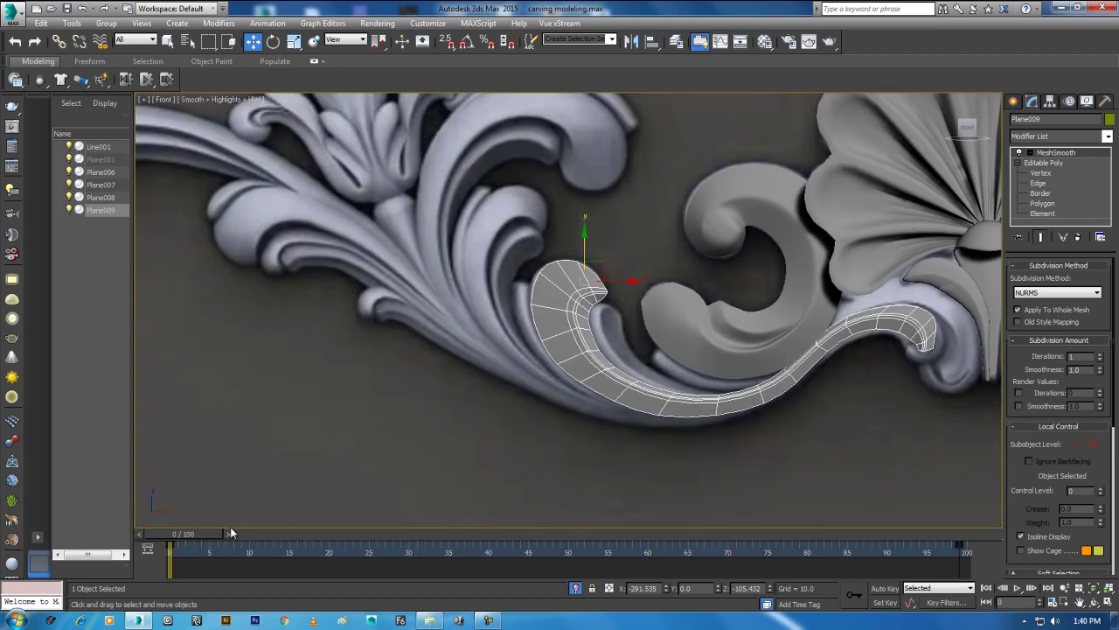
pyautogui.moveTo(202, 539); pyautogui.dragTo(1010, 549)
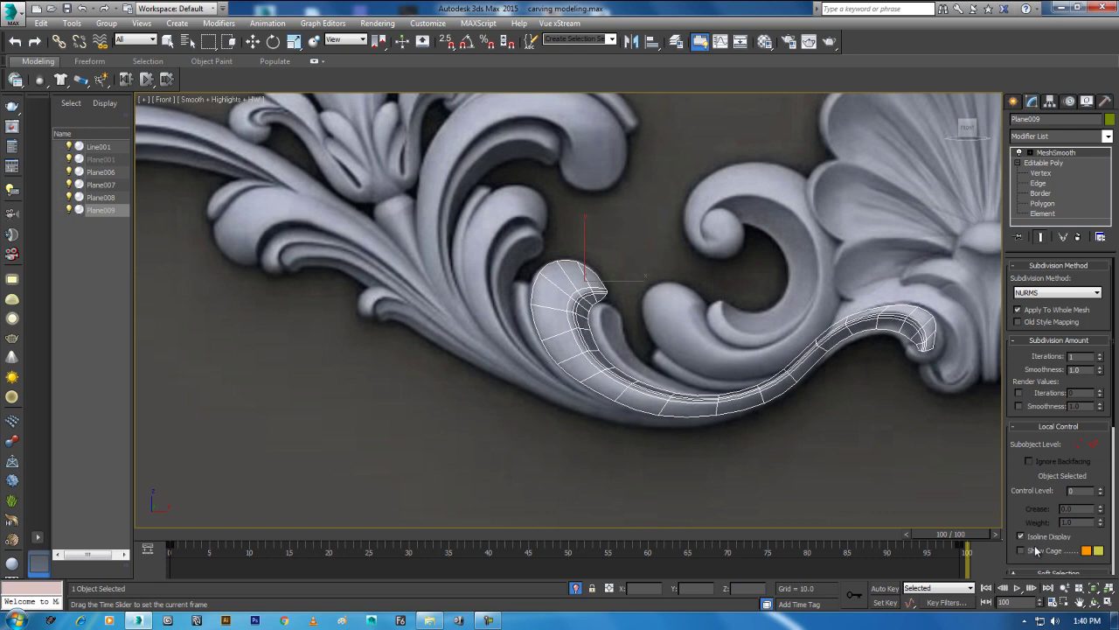
pyautogui.press('w')
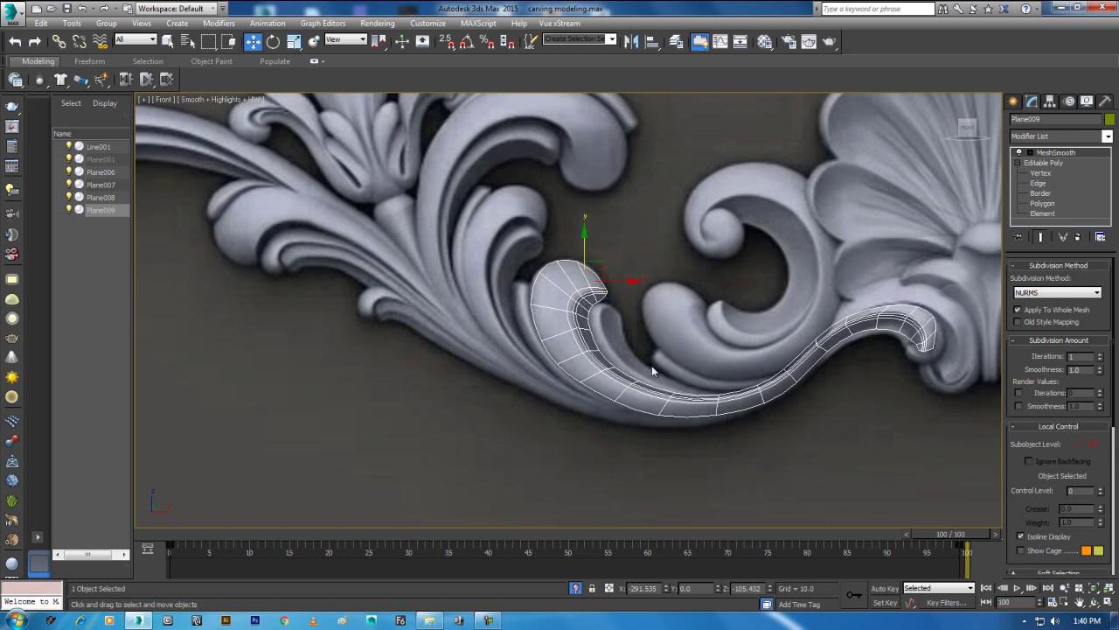
pyautogui.scroll(2, 603, 360)
pyautogui.moveTo(602, 360); pyautogui.dragTo(648, 308, button='middle')
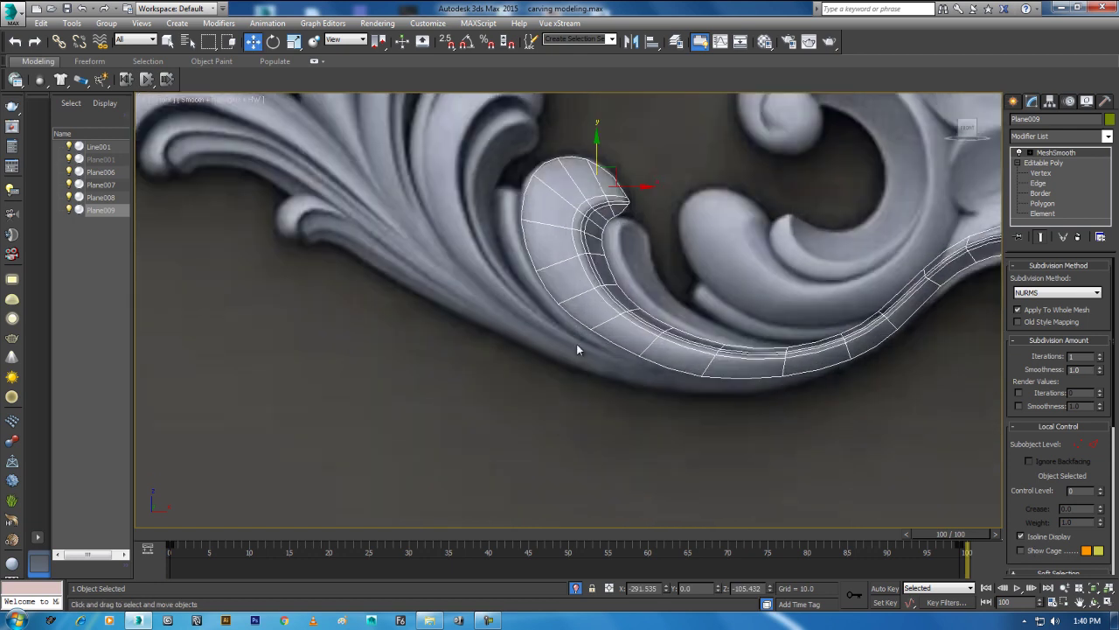
pyautogui.moveTo(522, 225); pyautogui.dragTo(556, 284, button='middle')
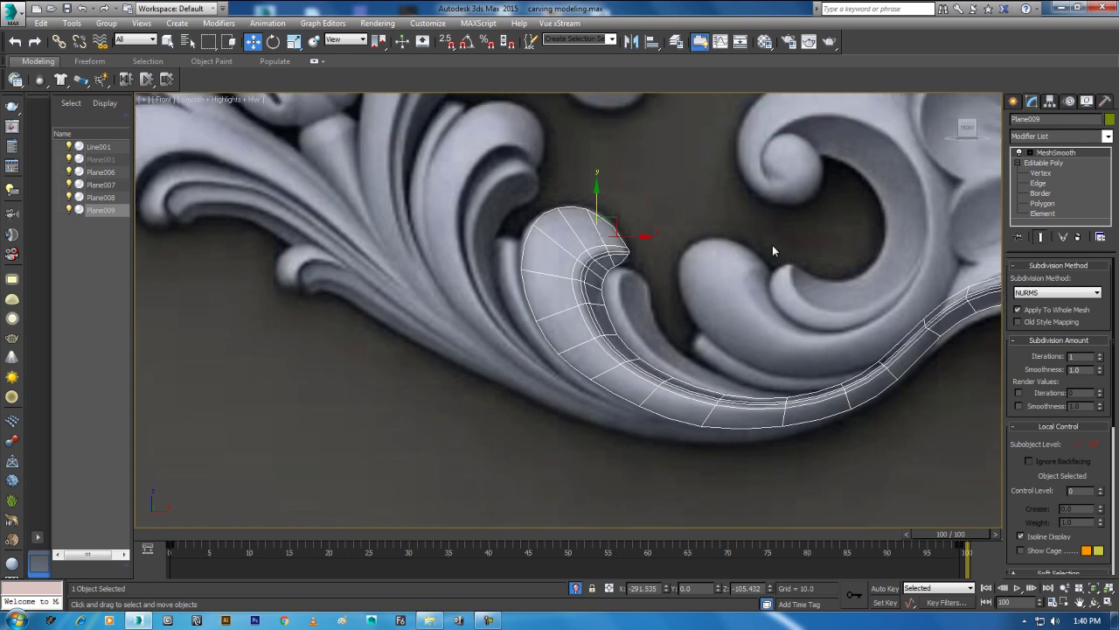
# Step: Return to the leaf's base mesh and turn on Step Build in the Freeform tools
pyautogui.click(1049, 163)
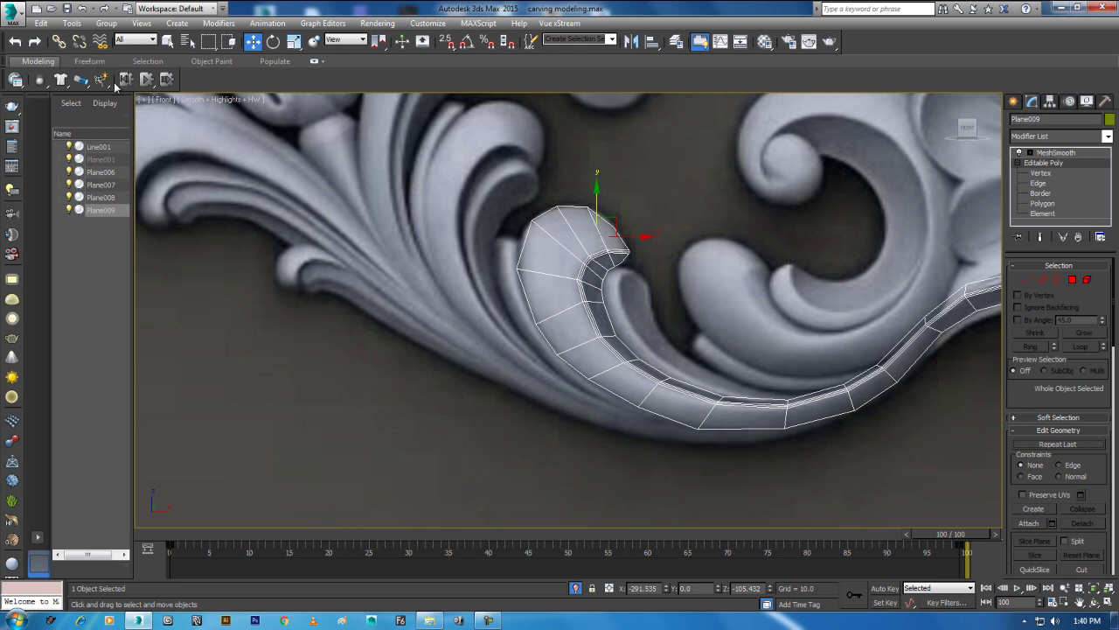
pyautogui.click(89, 61)
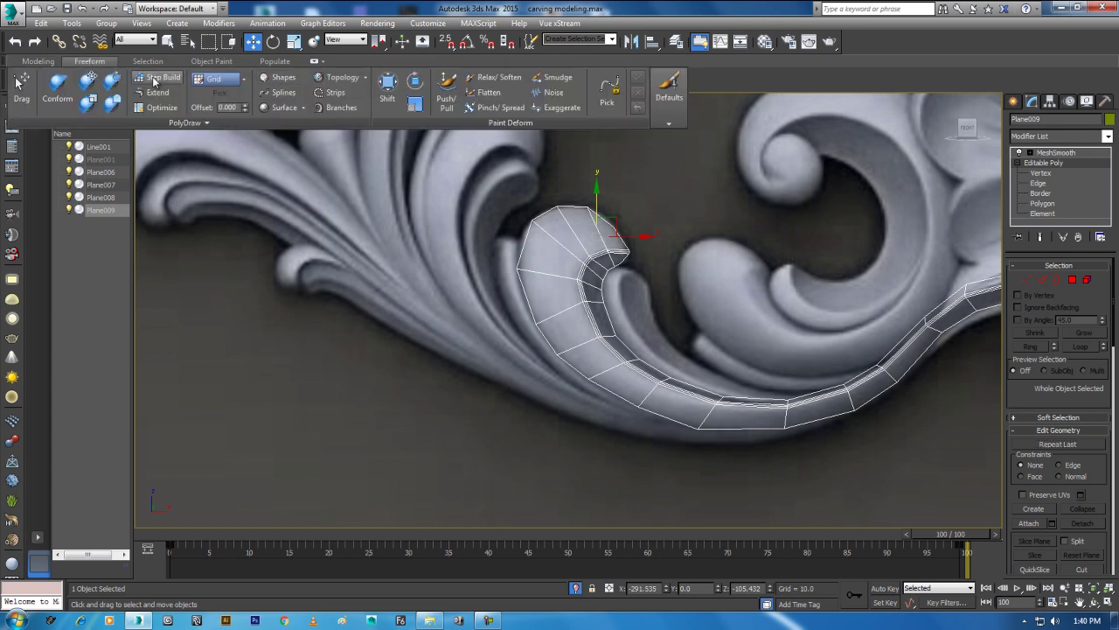
pyautogui.click(157, 77)
pyautogui.scroll(4, 495, 243)
pyautogui.moveTo(495, 243); pyautogui.dragTo(495, 285, button='middle')
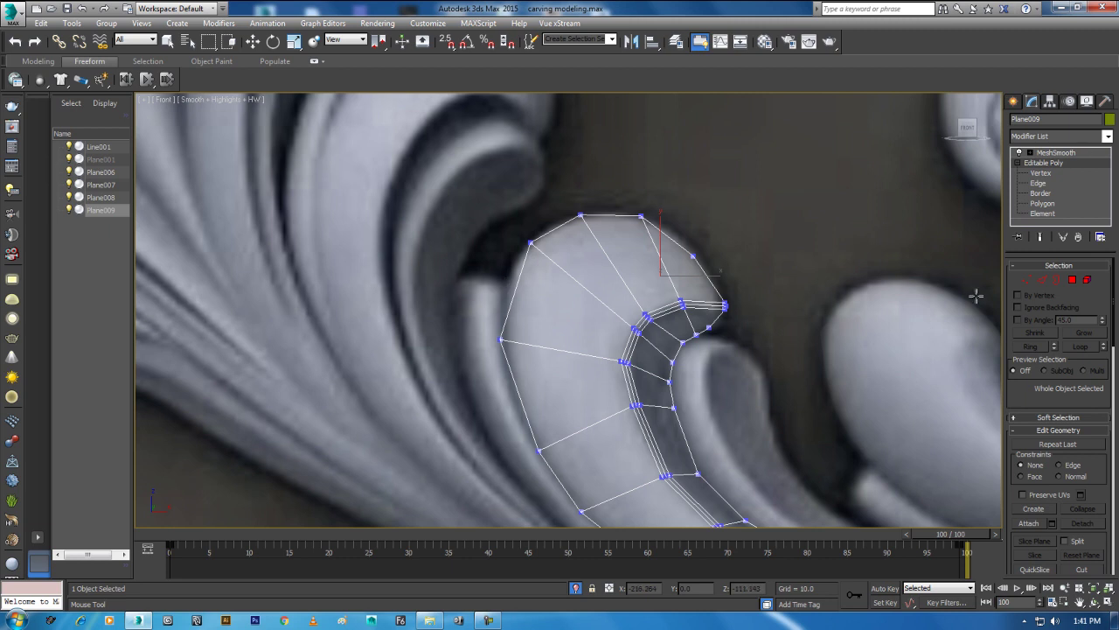
# Step: Reposition the inner, top and outer curl vertices to round the scroll head
pyautogui.click(1027, 279)
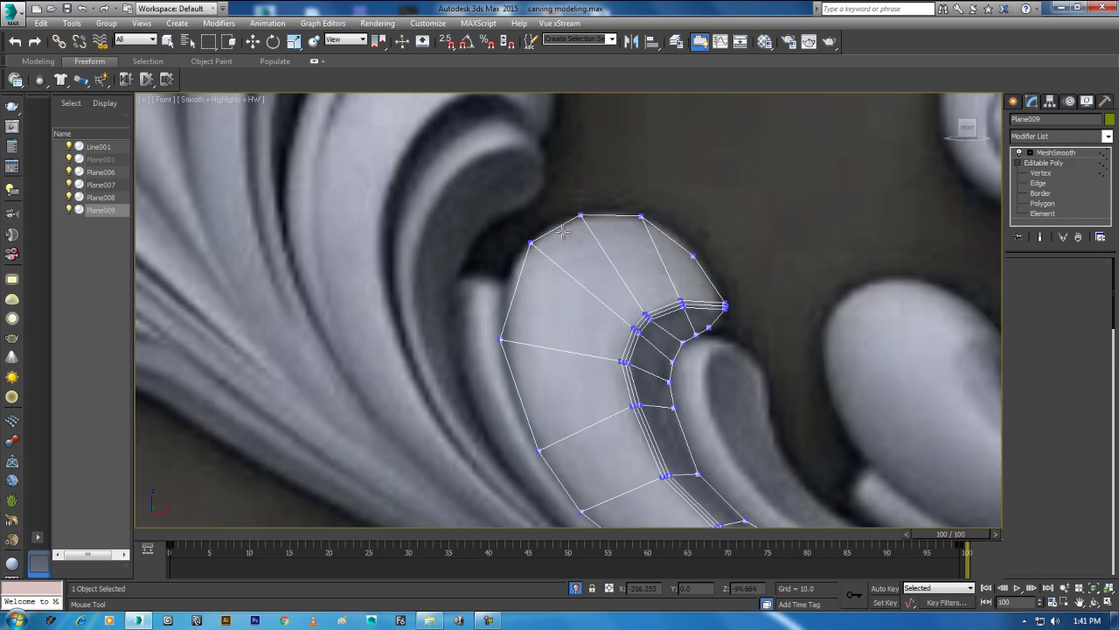
pyautogui.press('w')
pyautogui.click(531, 243)
pyautogui.moveTo(539, 230); pyautogui.dragTo(522, 258)
pyautogui.click(580, 215)
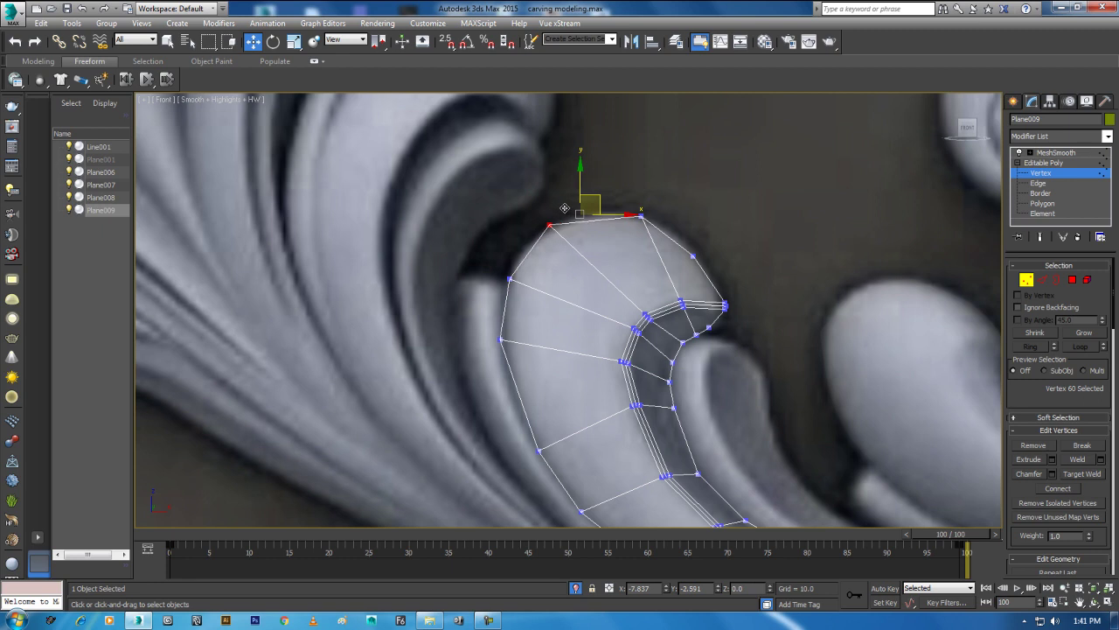
pyautogui.moveTo(595, 199); pyautogui.dragTo(564, 211)
pyautogui.click(641, 217)
pyautogui.moveTo(657, 198); pyautogui.dragTo(642, 193)
pyautogui.click(693, 255)
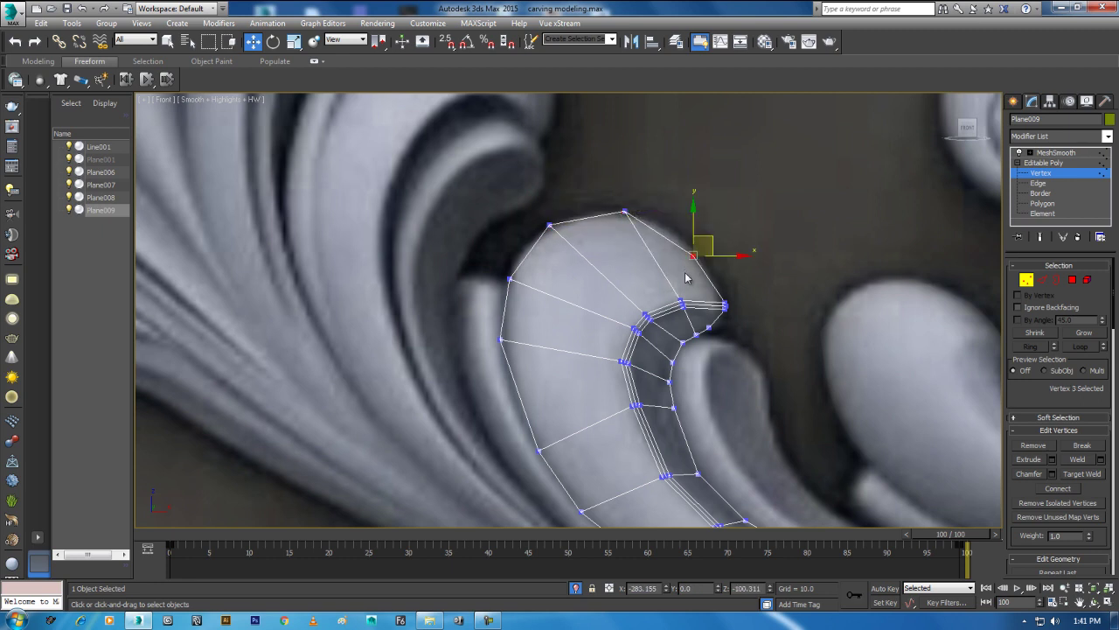
pyautogui.moveTo(707, 237); pyautogui.dragTo(713, 234)
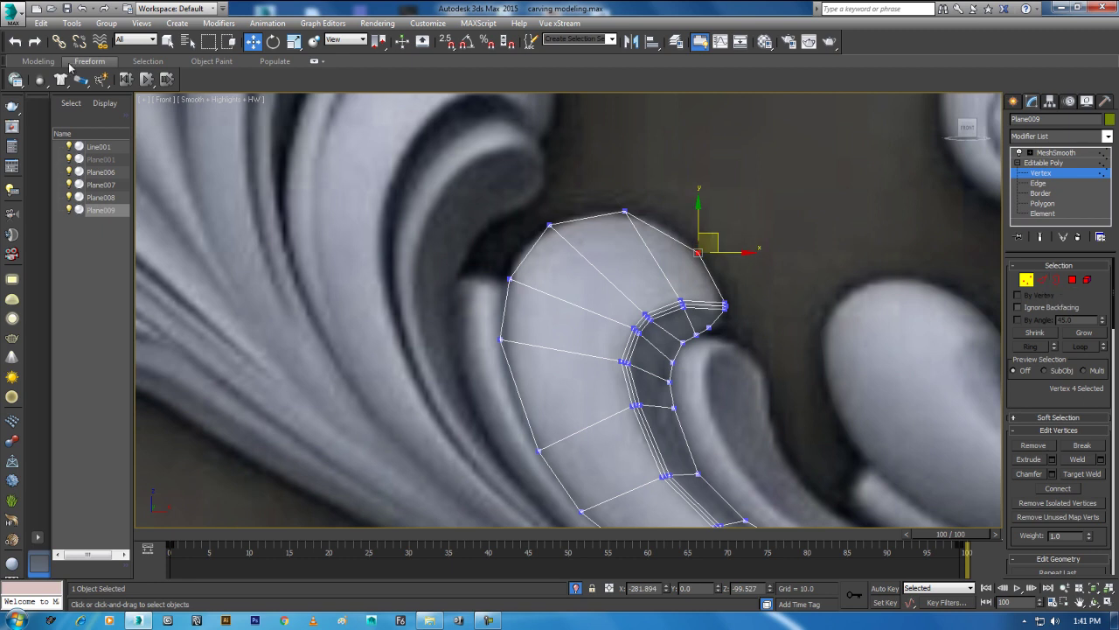
# Step: Switch back to the Polygon Modeling tools and nudge the outer curl vertex slightly down
pyautogui.click(486, 621)
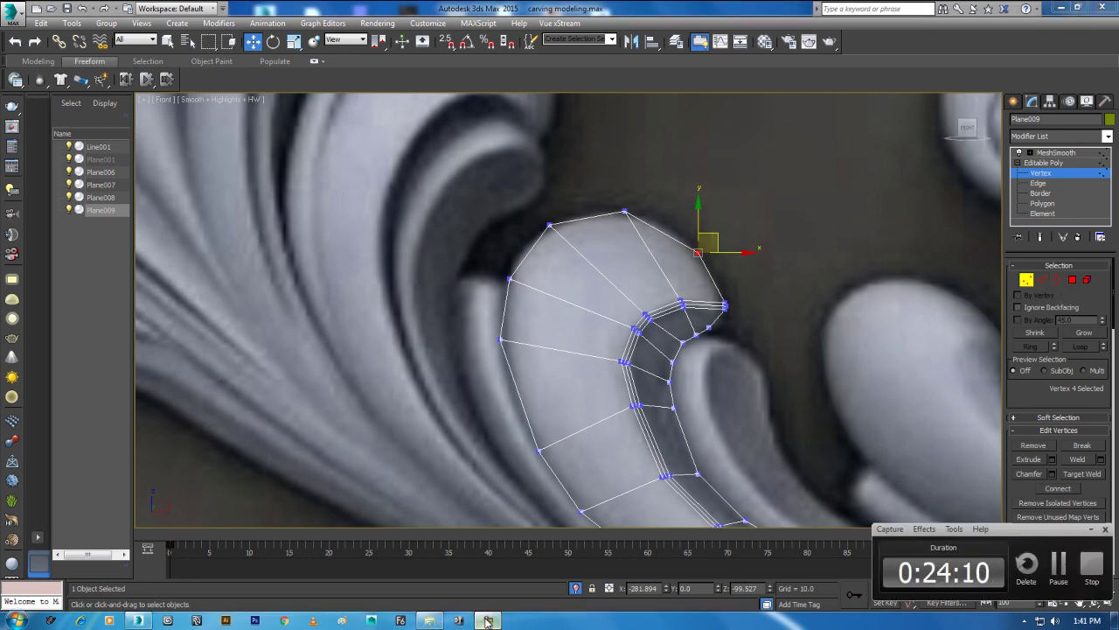
pyautogui.click(486, 621)
pyautogui.click(48, 63)
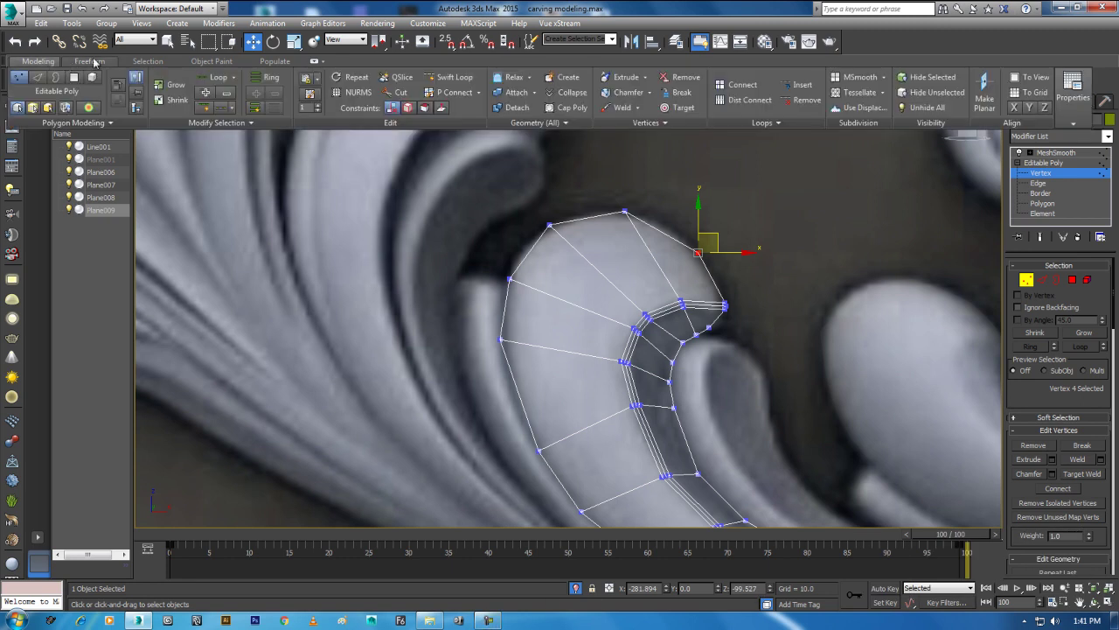
pyautogui.click(464, 85)
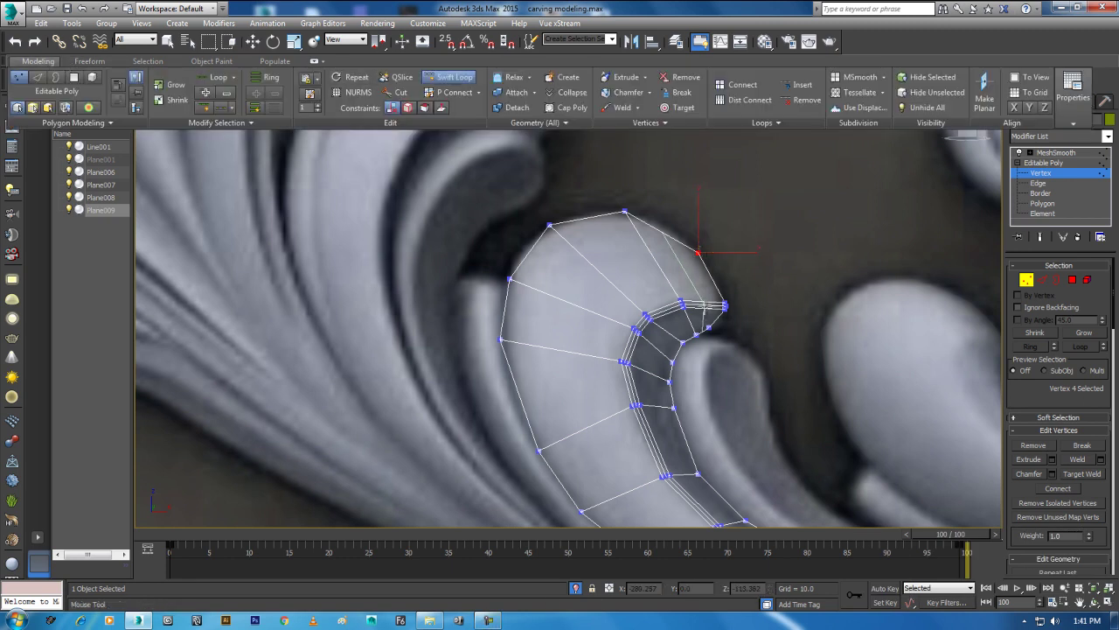
pyautogui.press('w')
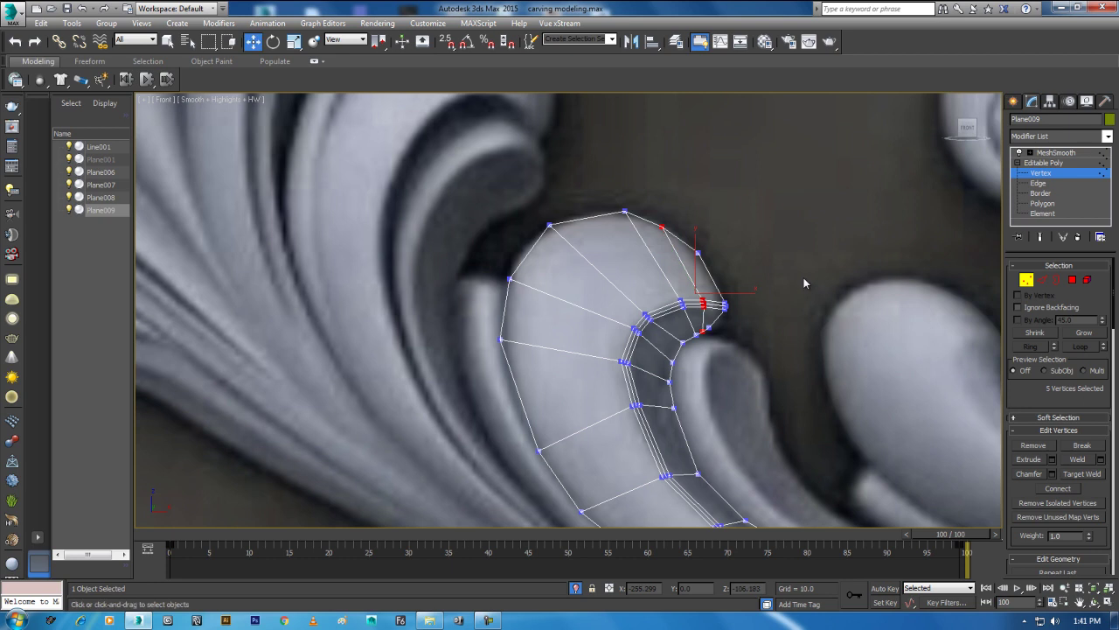
pyautogui.moveTo(715, 236); pyautogui.dragTo(715, 245)
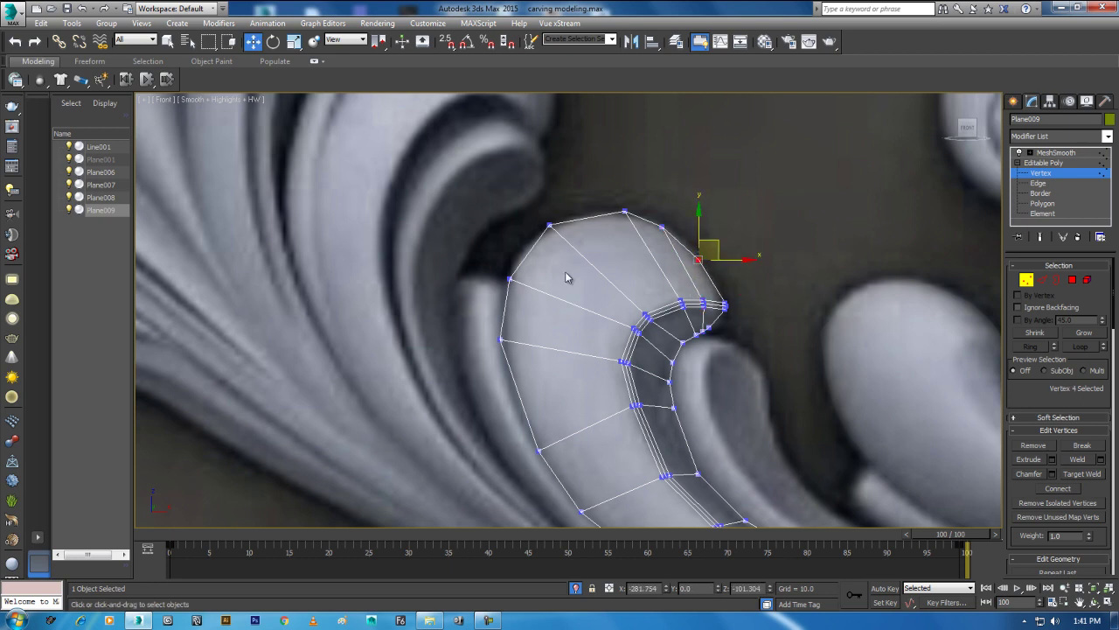
# Step: Pick a vertex near the curl tip, then leave vertex editing to object level
pyautogui.moveTo(533, 281); pyautogui.dragTo(561, 244, button='middle')
pyautogui.click(749, 269)
pyautogui.rightClick(700, 250)
pyautogui.click(661, 237)
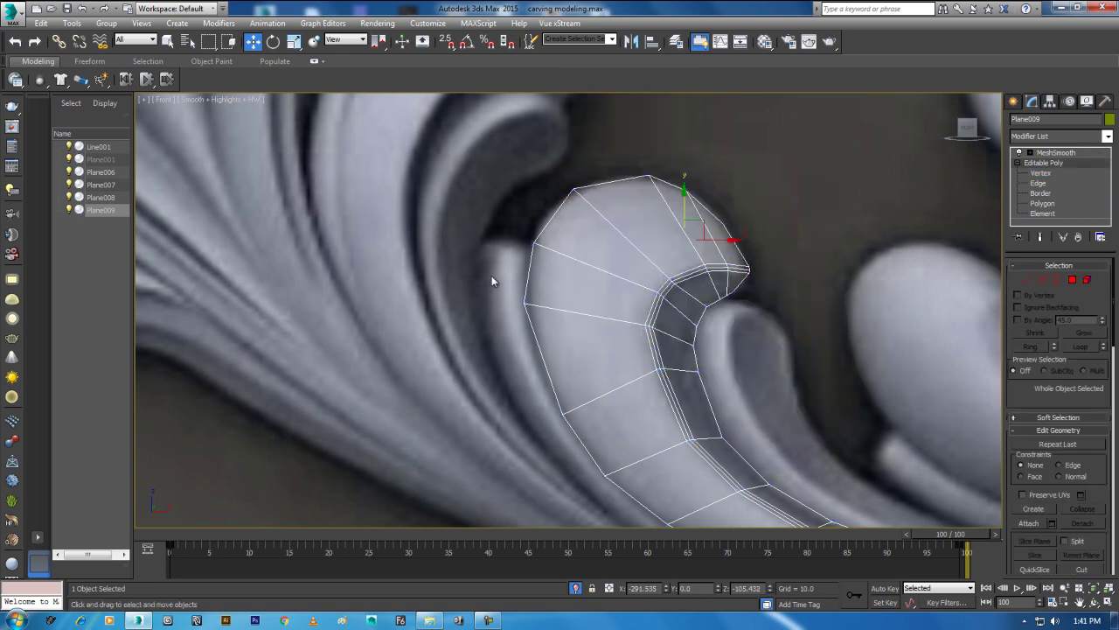
# Step: Turn on PolyDraw Step Build and add a first quad beside the leaf's lower edge
pyautogui.moveTo(639, 305); pyautogui.dragTo(646, 259, button='middle')
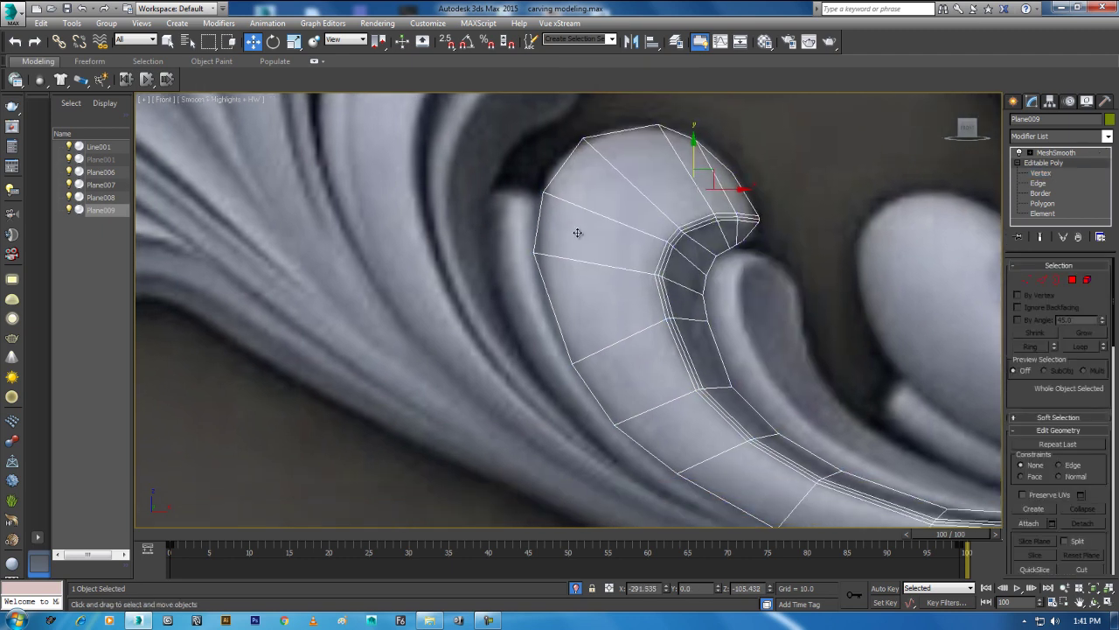
pyautogui.click(89, 62)
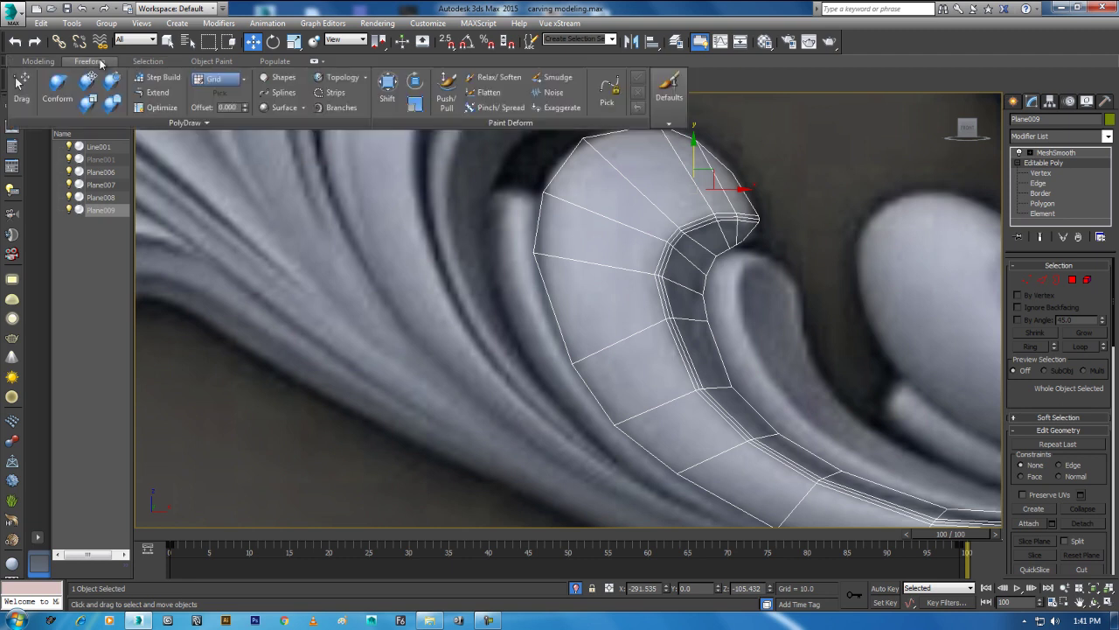
pyautogui.click(159, 77)
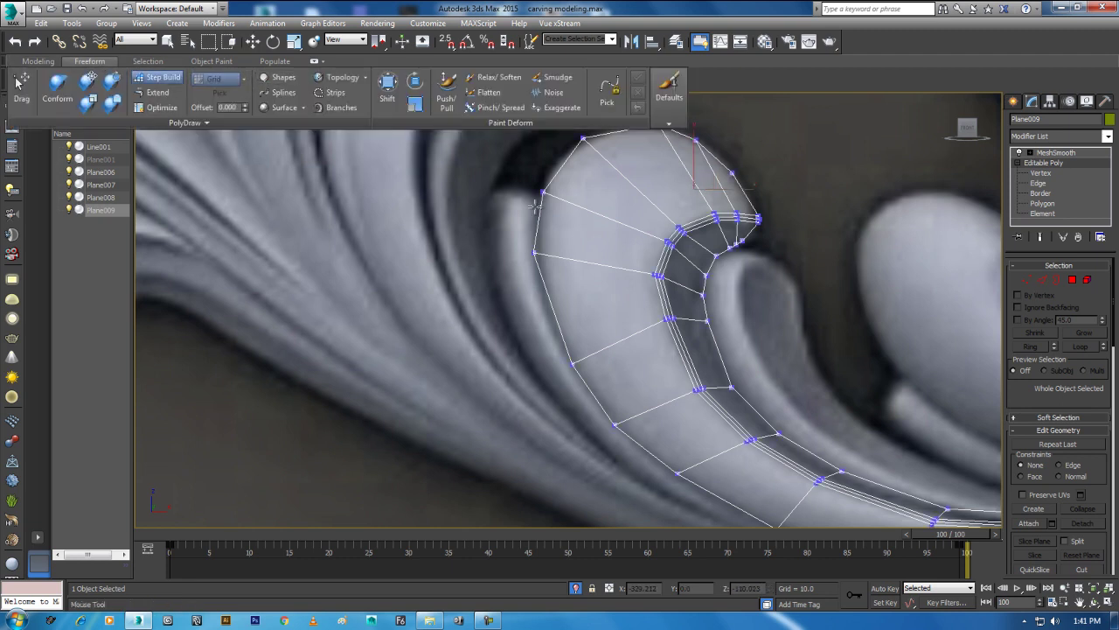
pyautogui.click(491, 192)
pyautogui.click(492, 259)
pyautogui.keyDown('shift'); pyautogui.moveTo(492, 259); pyautogui.dragTo(518, 230); pyautogui.keyUp('shift')
pyautogui.moveTo(521, 316); pyautogui.dragTo(517, 252, button='middle')
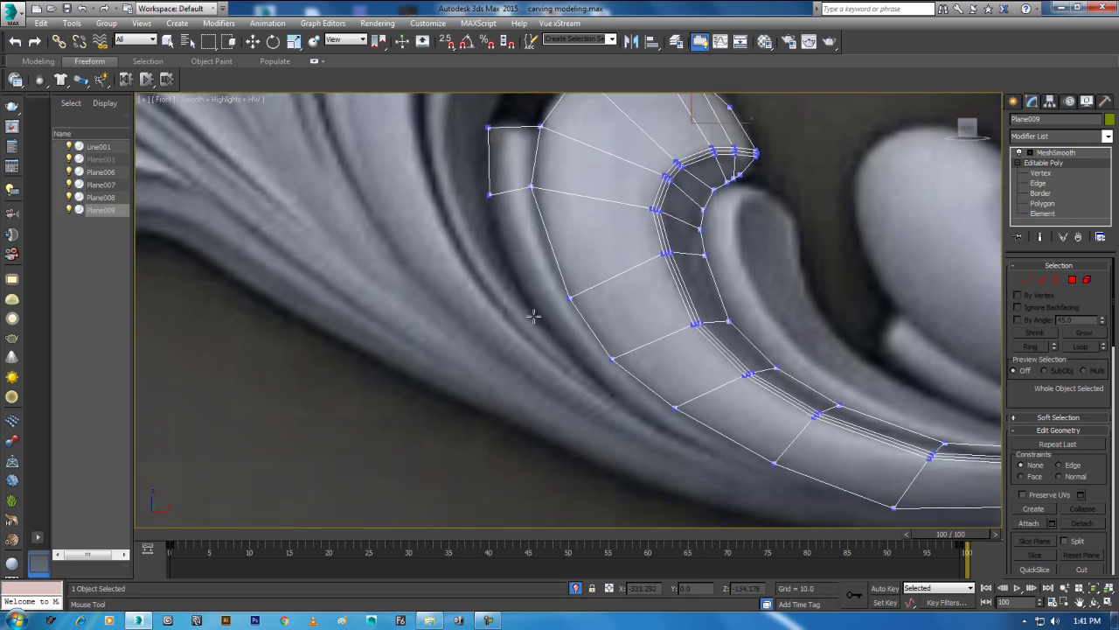
# Step: Add new vertices and quads down the outer rim below the first quad
pyautogui.click(533, 307)
pyautogui.moveTo(551, 306); pyautogui.dragTo(489, 269, button='middle')
pyautogui.click(532, 337)
pyautogui.keyDown('shift'); pyautogui.click(523, 308); pyautogui.keyUp('shift')
pyautogui.click(600, 391)
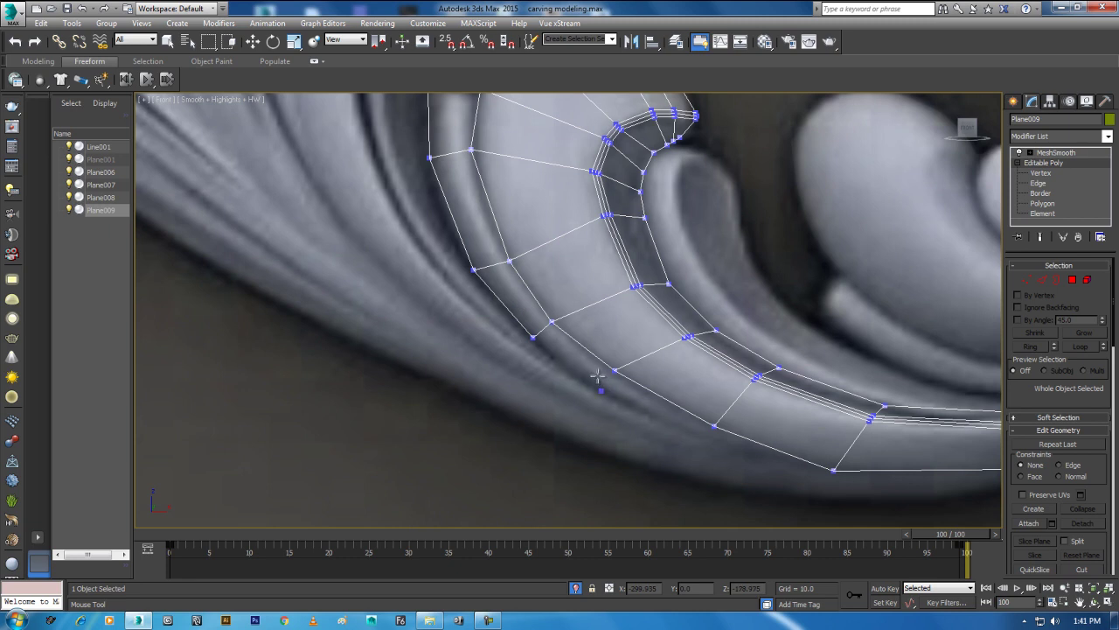
pyautogui.click(673, 424)
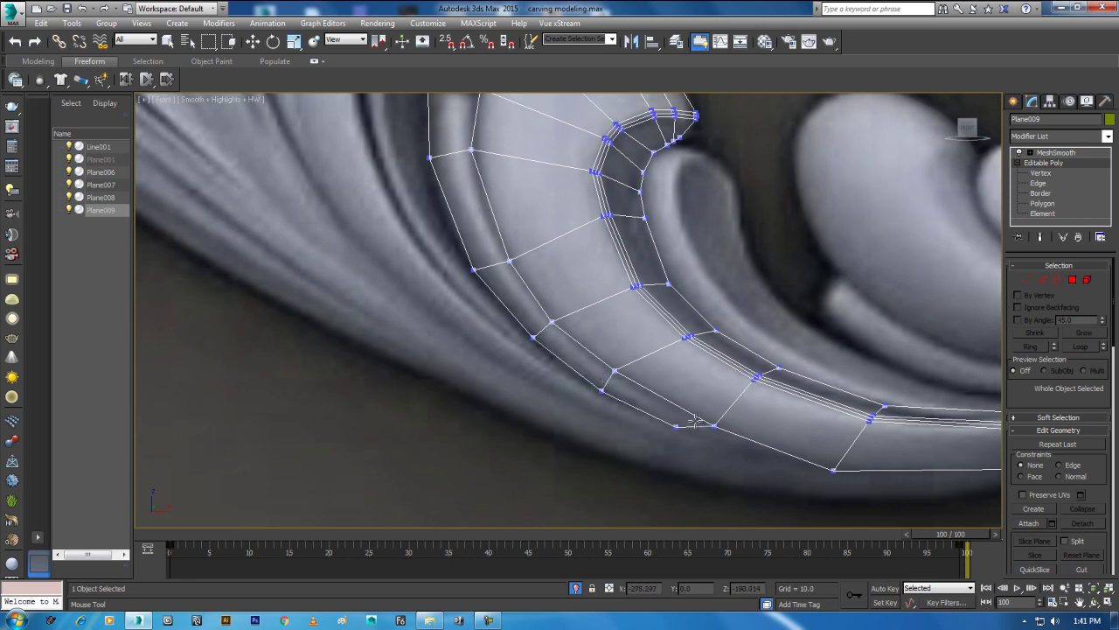
pyautogui.moveTo(694, 423); pyautogui.dragTo(588, 342, button='middle')
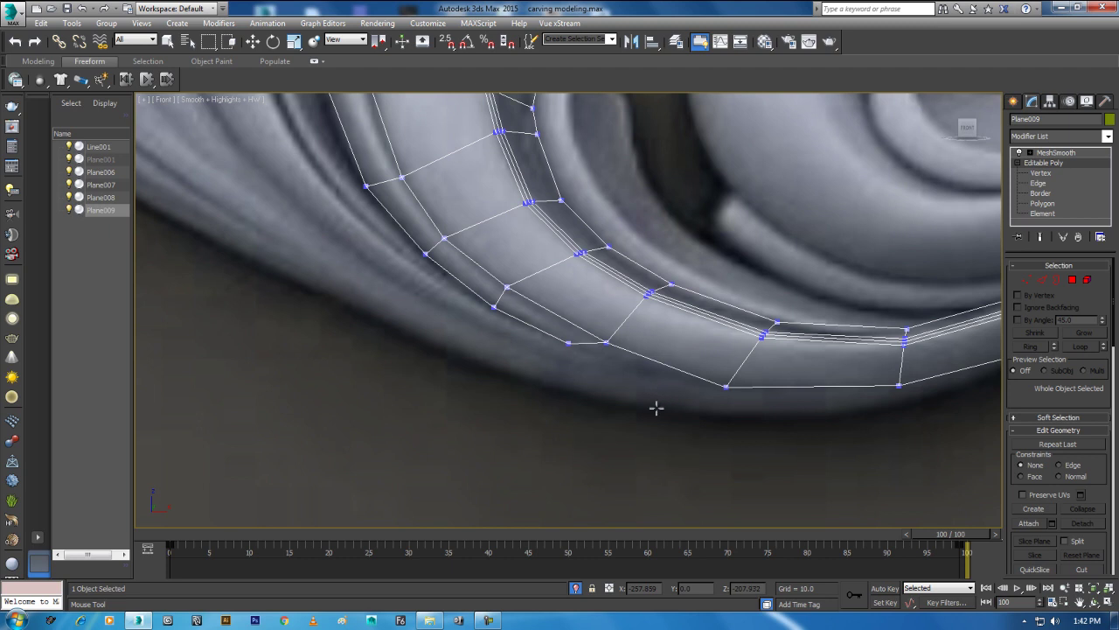
# Step: Place more vertices and a quad along the bottom rim toward its right end
pyautogui.click(657, 407)
pyautogui.click(882, 410)
pyautogui.moveTo(707, 417); pyautogui.dragTo(503, 411, button='middle')
pyautogui.click(518, 410)
pyautogui.click(570, 401)
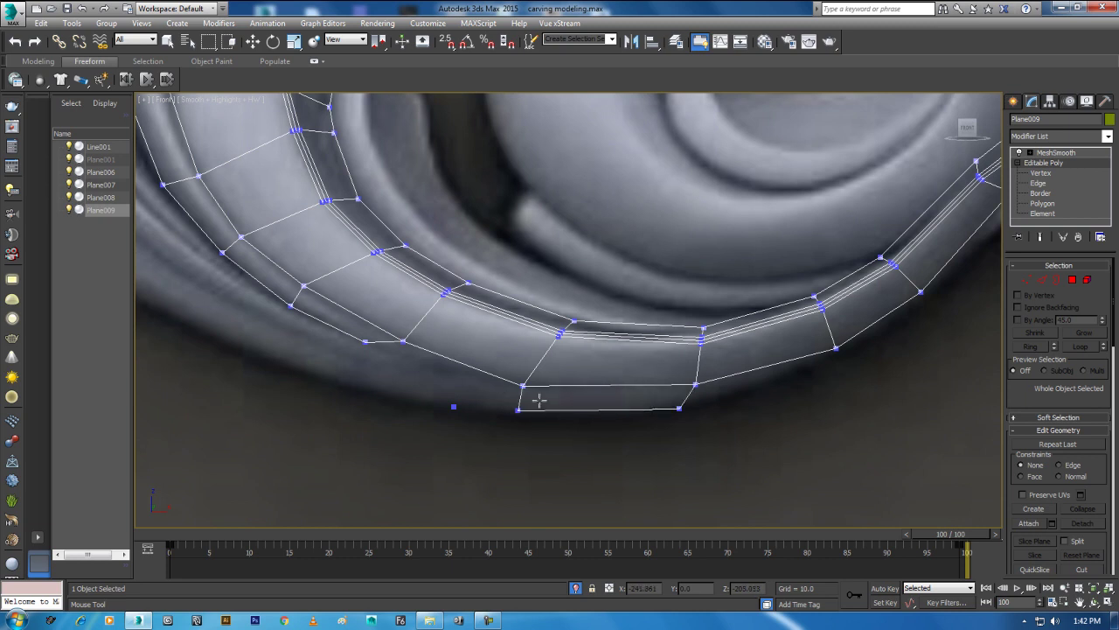
pyautogui.click(830, 360)
pyautogui.moveTo(913, 352); pyautogui.dragTo(768, 385, button='middle')
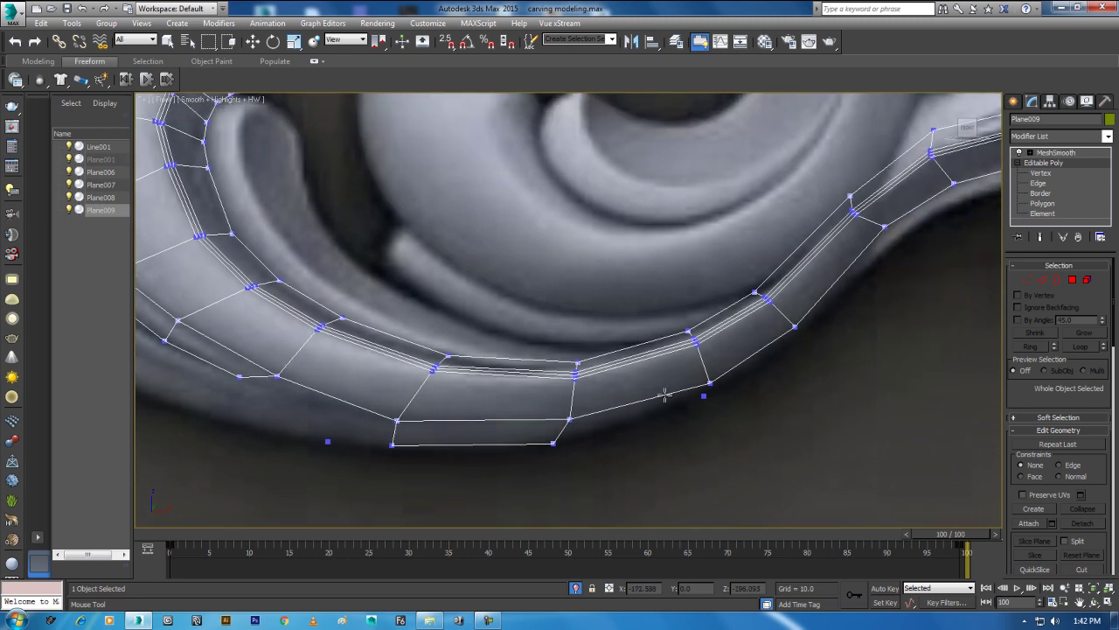
# Step: Delete the two stray loose vertices from the leaf mesh
pyautogui.press('w')
pyautogui.click(1027, 279)
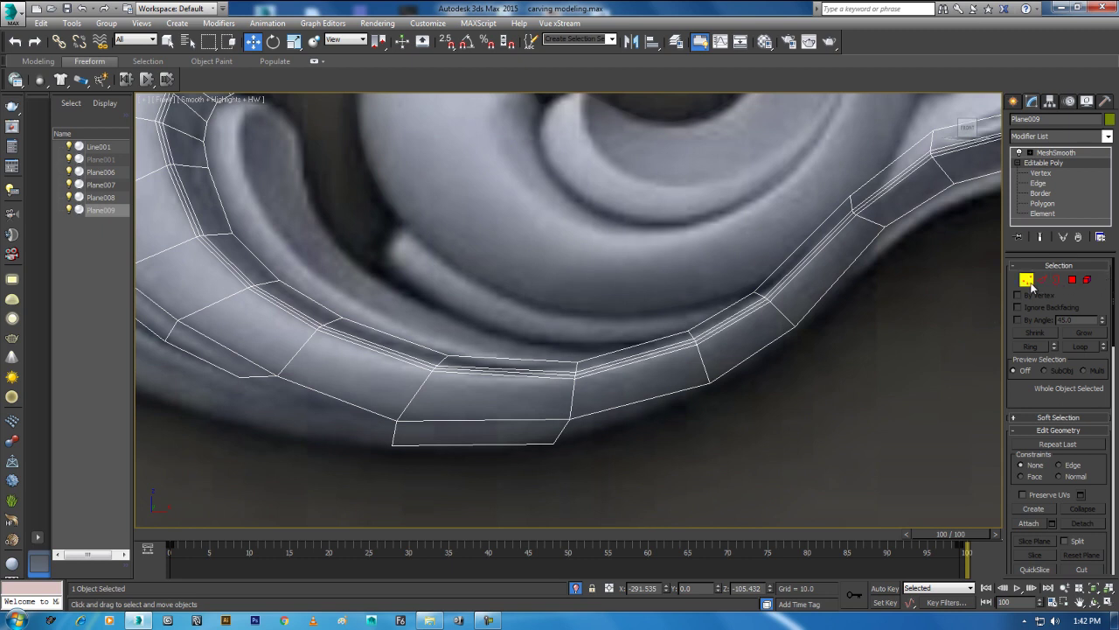
pyautogui.moveTo(685, 426); pyautogui.dragTo(682, 405)
pyautogui.press('Delete')
pyautogui.moveTo(350, 424); pyautogui.dragTo(305, 480)
pyautogui.press('Delete')
pyautogui.moveTo(401, 412); pyautogui.dragTo(607, 381, button='middle')
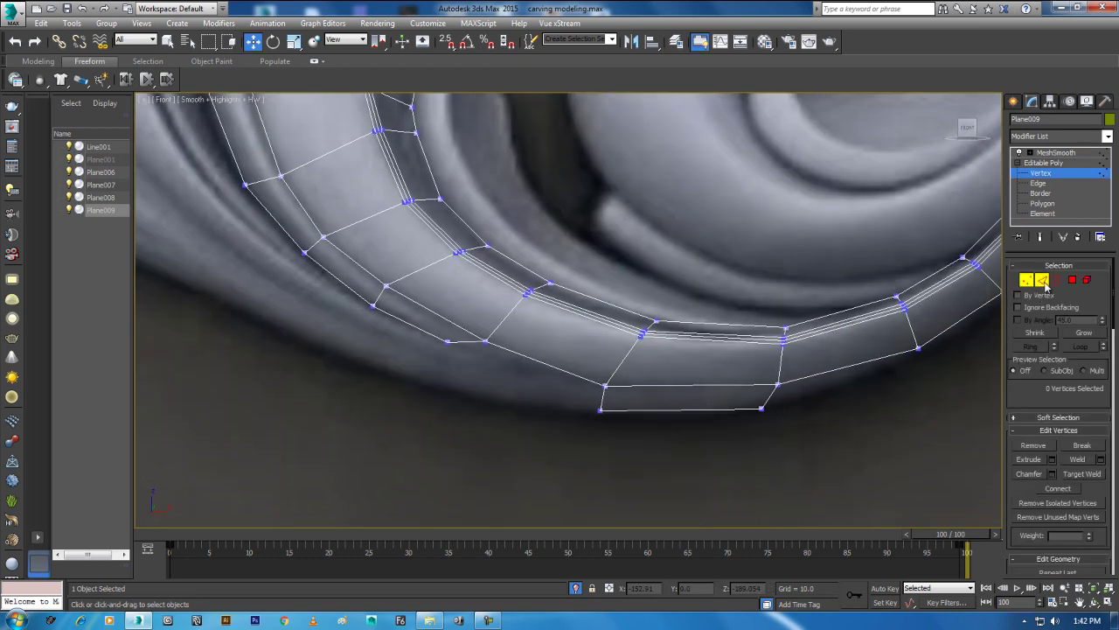
# Step: Shift-drag a bottom rim edge downward to extrude a new strip
pyautogui.click(1041, 279)
pyautogui.click(525, 357)
pyautogui.moveTo(529, 359); pyautogui.dragTo(588, 297, button='middle')
pyautogui.keyDown('shift'); pyautogui.moveTo(593, 285); pyautogui.dragTo(556, 330); pyautogui.keyUp('shift')
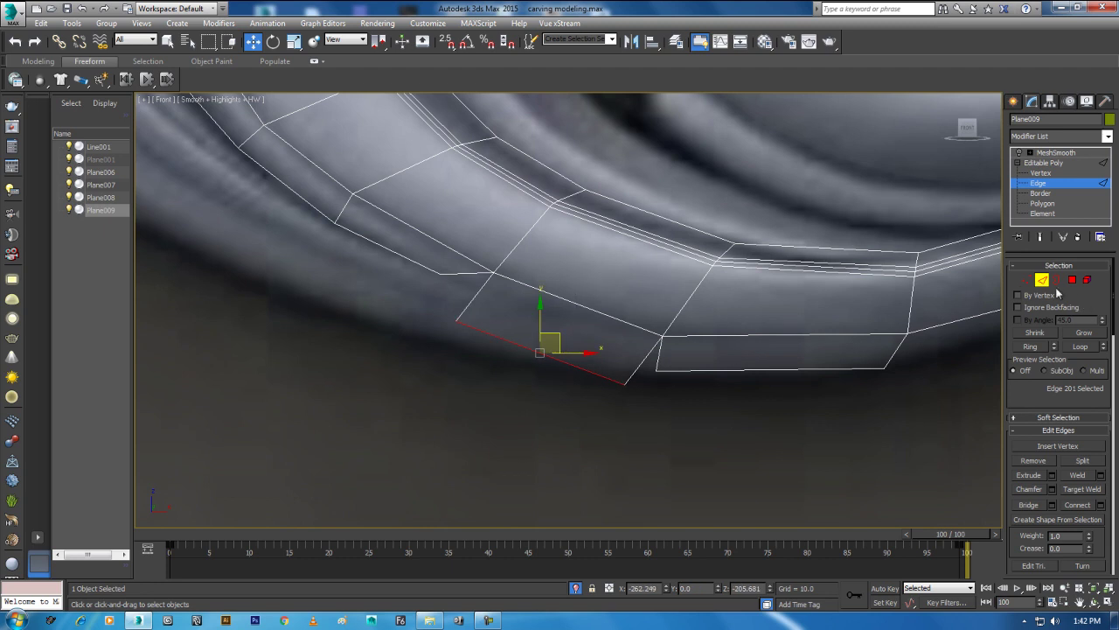
# Step: Target Weld the new strip's corner vertices onto their neighbouring vertices
pyautogui.click(1027, 280)
pyautogui.rightClick(580, 250)
pyautogui.click(568, 344)
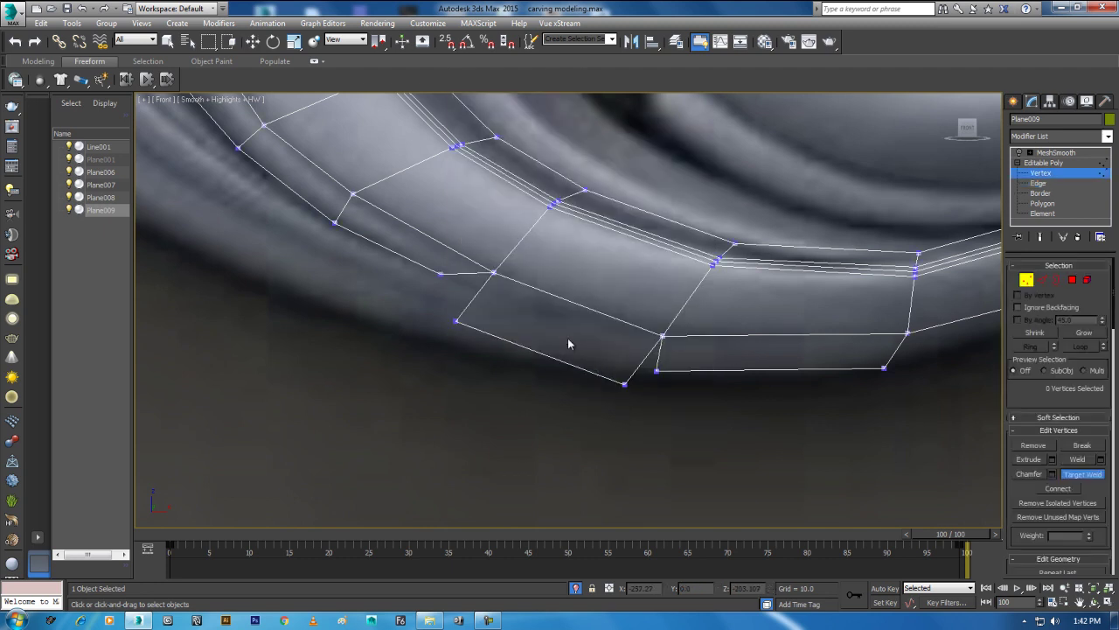
pyautogui.click(626, 387)
pyautogui.click(655, 372)
pyautogui.click(457, 322)
pyautogui.click(439, 273)
pyautogui.moveTo(436, 282); pyautogui.dragTo(460, 331, button='middle')
pyautogui.press('w')
pyautogui.rightClick(419, 301)
# Step: Slide the lower strip's left and right corner vertices right to match the carving
pyautogui.click(424, 309)
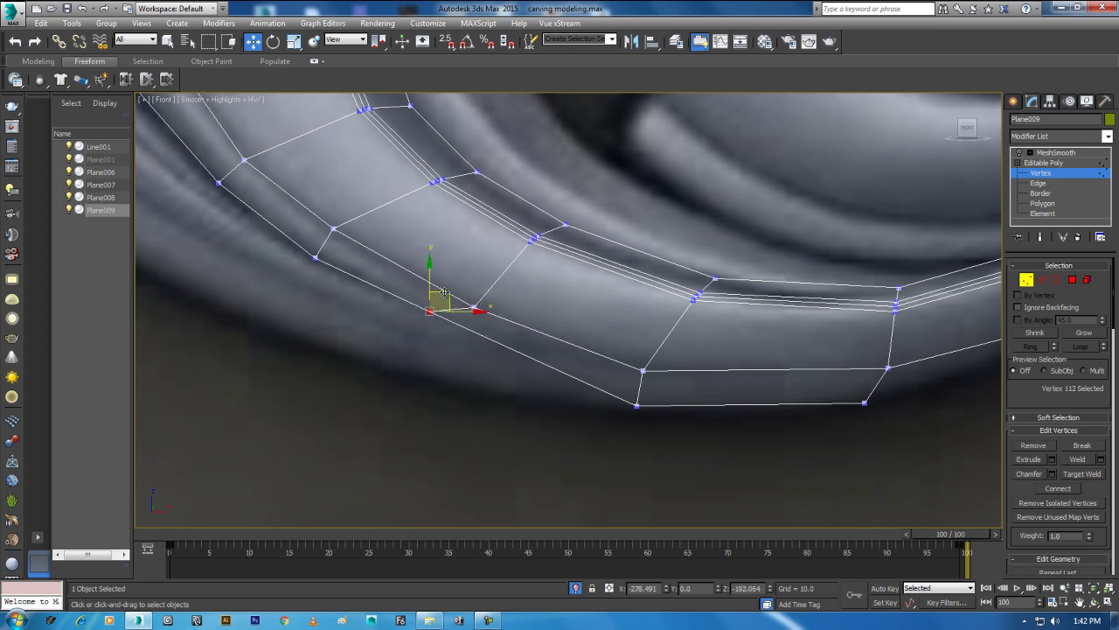
pyautogui.scroll(-3, 444, 293)
pyautogui.scroll(-2, 568, 378)
pyautogui.moveTo(568, 377); pyautogui.dragTo(572, 337, button='middle')
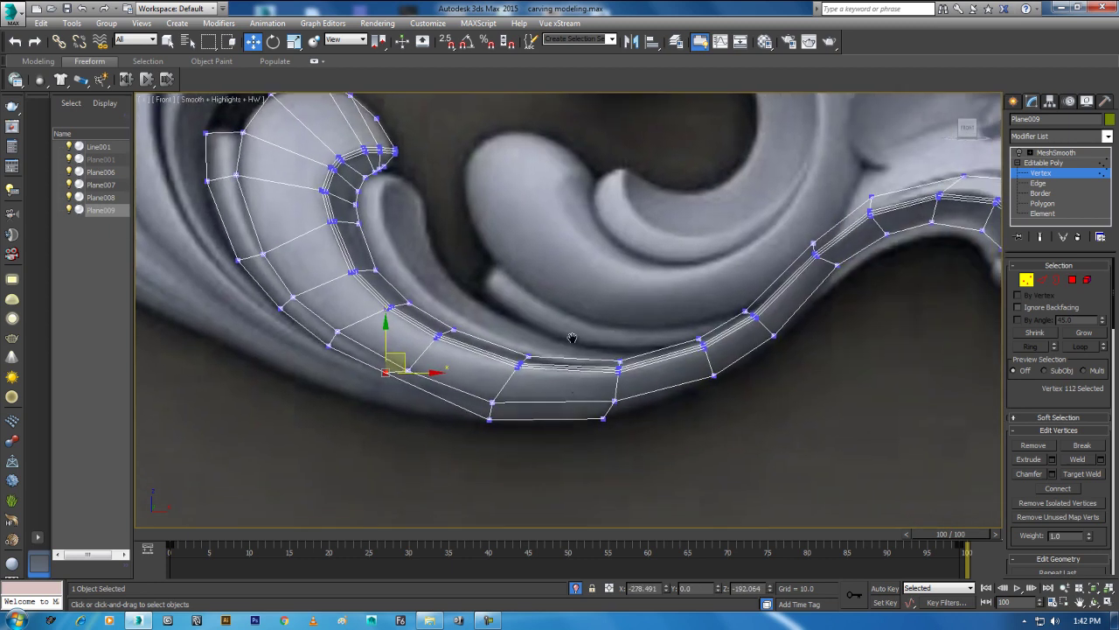
pyautogui.scroll(2, 572, 338)
pyautogui.moveTo(489, 355); pyautogui.dragTo(432, 395)
pyautogui.moveTo(479, 340); pyautogui.dragTo(489, 344)
pyautogui.click(615, 356)
pyautogui.moveTo(643, 351); pyautogui.dragTo(657, 352)
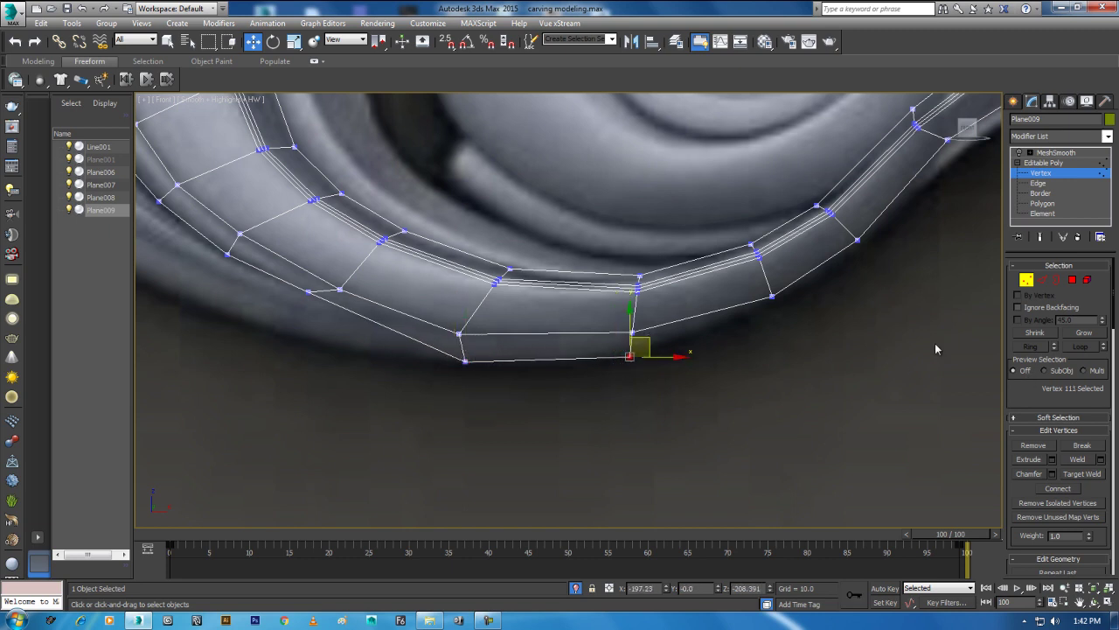
# Step: Nudge an outer rim vertex up onto the carving's edge
pyautogui.moveTo(807, 289); pyautogui.dragTo(755, 308, button='middle')
pyautogui.click(721, 313)
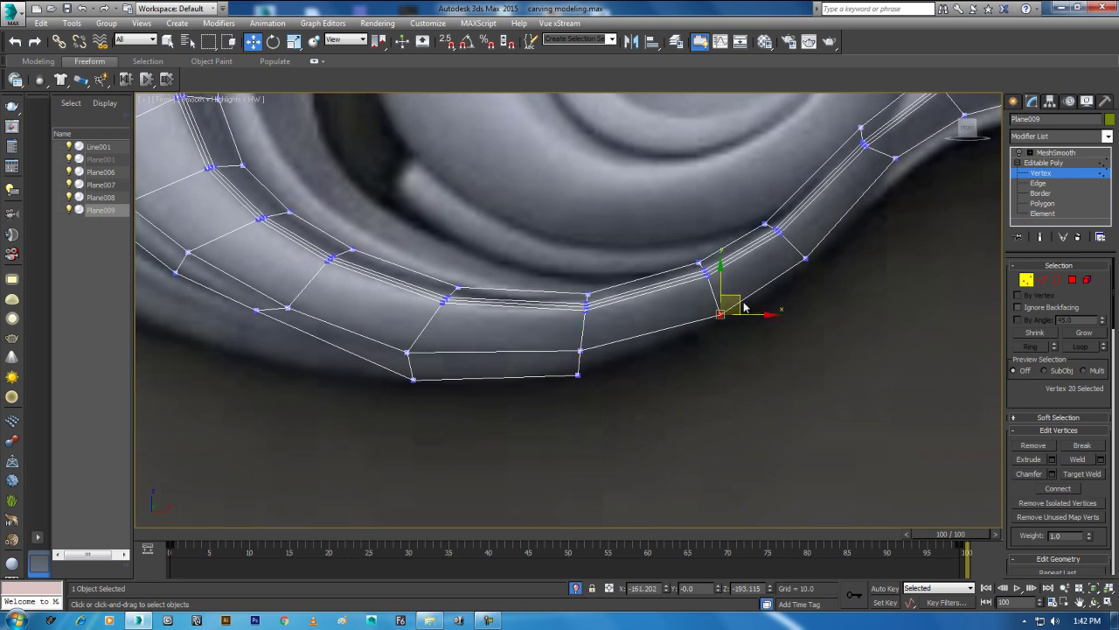
pyautogui.moveTo(738, 297); pyautogui.dragTo(738, 292)
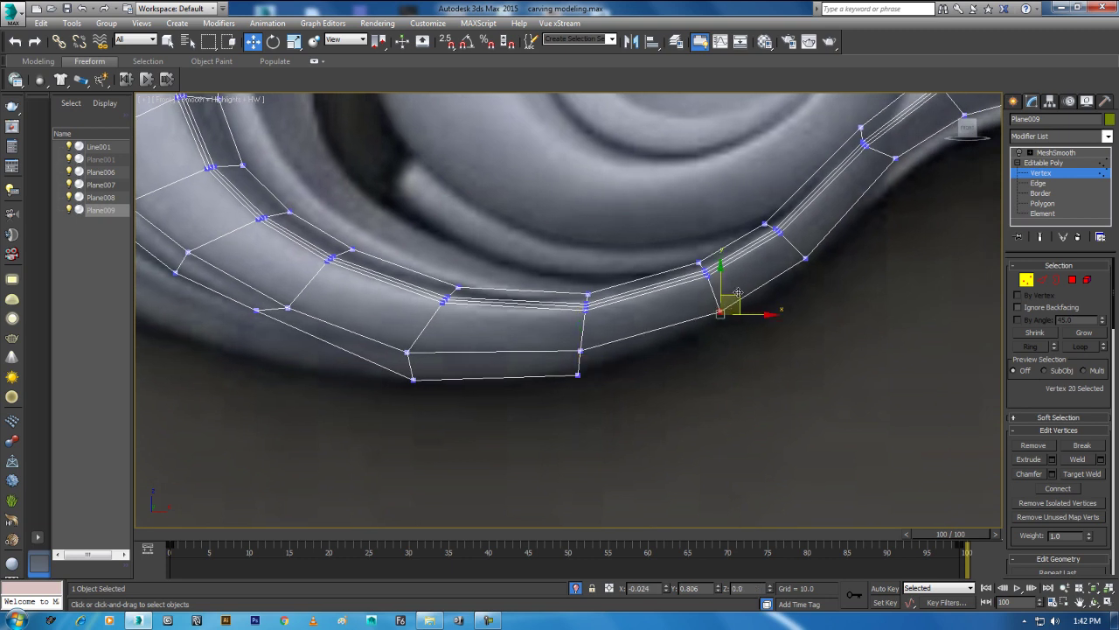
pyautogui.moveTo(952, 217)
pyautogui.mouseDown(button='middle')
pyautogui.moveTo(776, 330)
pyautogui.moveTo(507, 405)
pyautogui.mouseUp(button='middle')
# Step: Nudge a vertex beside the curl up and right to follow the carving
pyautogui.click(713, 330)
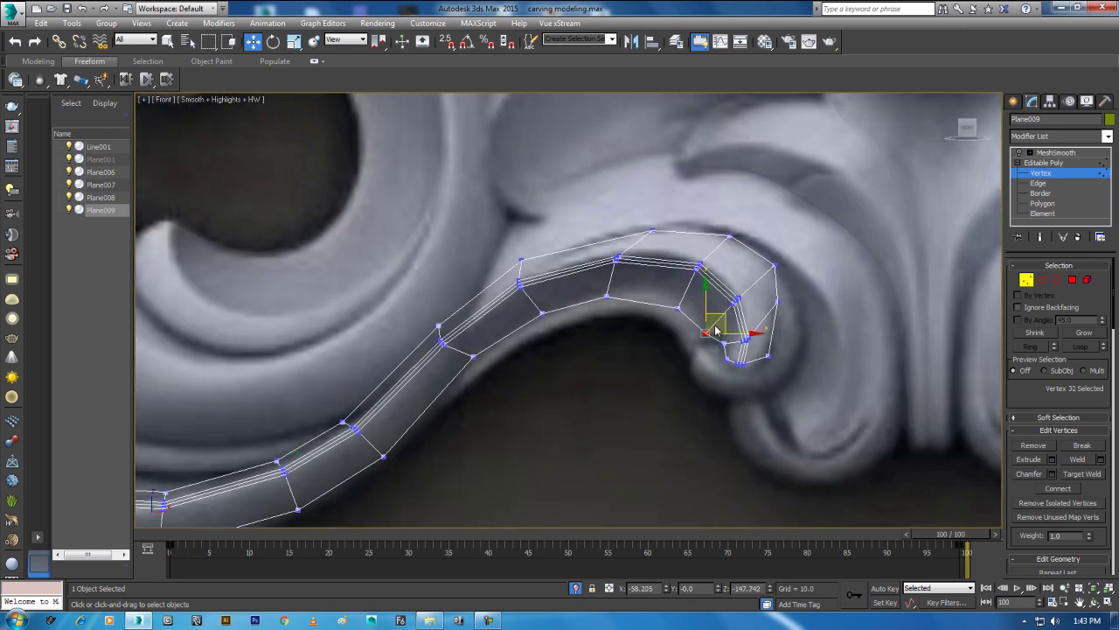
pyautogui.click(680, 308)
pyautogui.moveTo(680, 308); pyautogui.dragTo(691, 290)
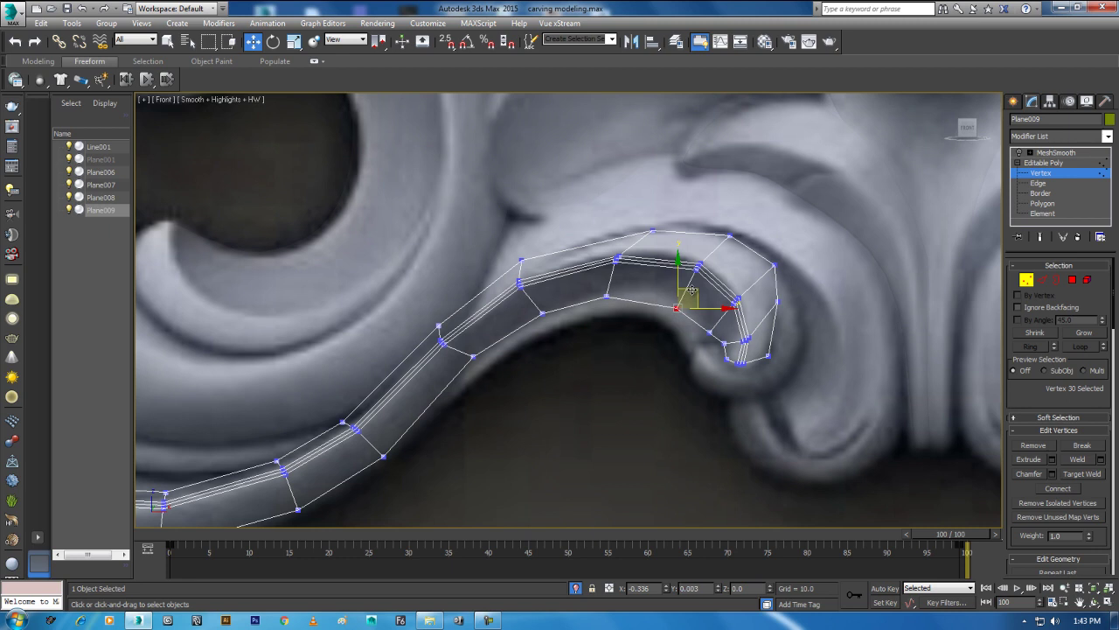
pyautogui.moveTo(691, 289); pyautogui.dragTo(696, 291)
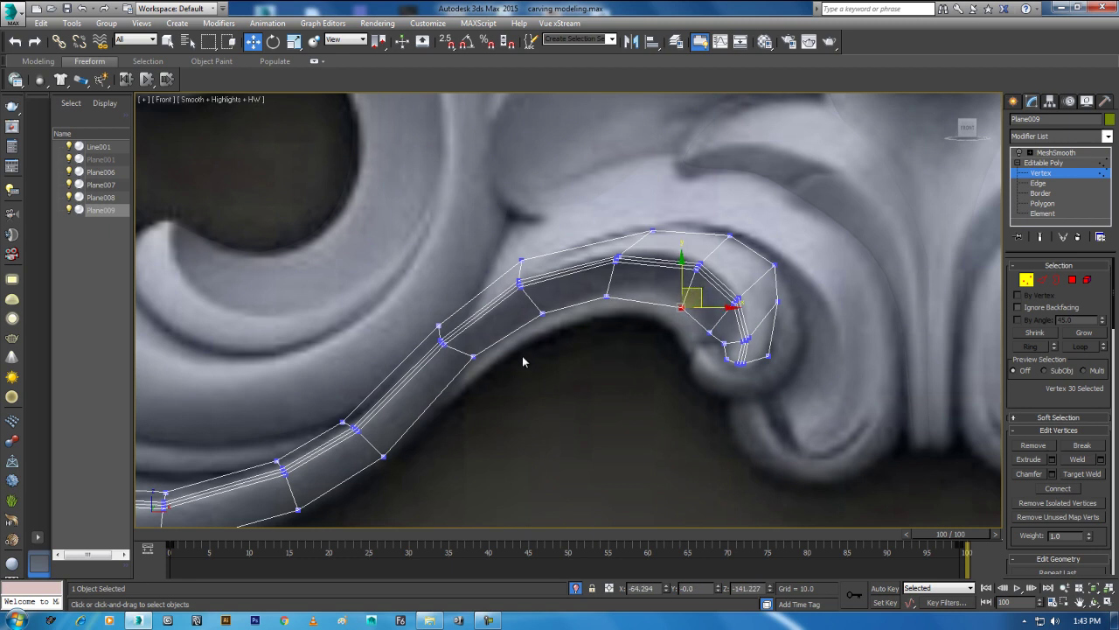
pyautogui.scroll(-3, 684, 332)
pyautogui.scroll(3, 688, 320)
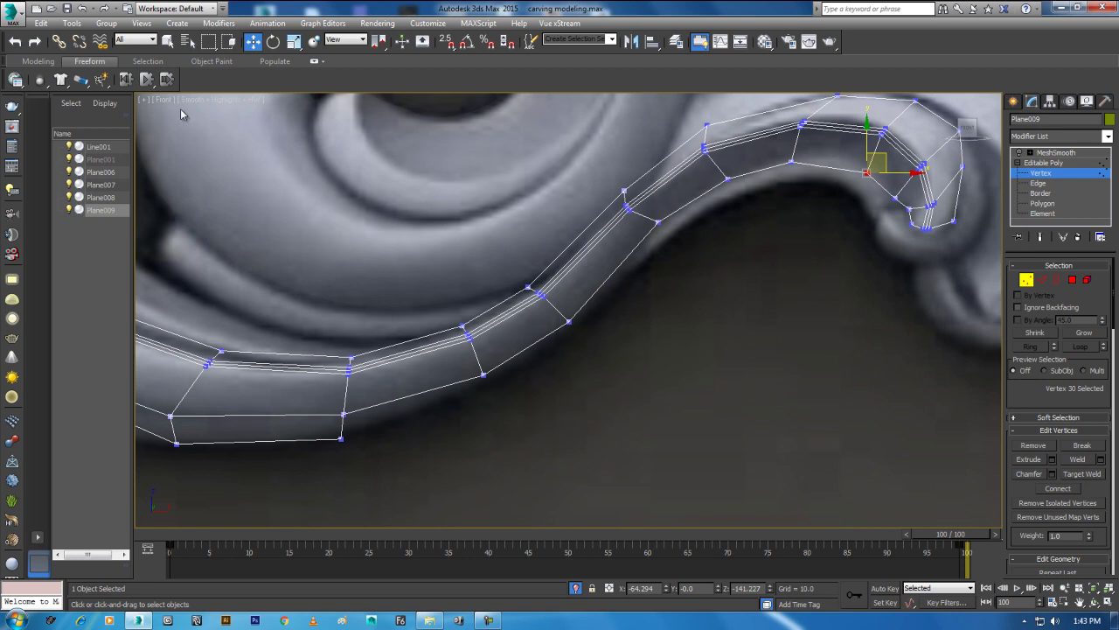
pyautogui.moveTo(303, 175); pyautogui.dragTo(492, 278, button='middle')
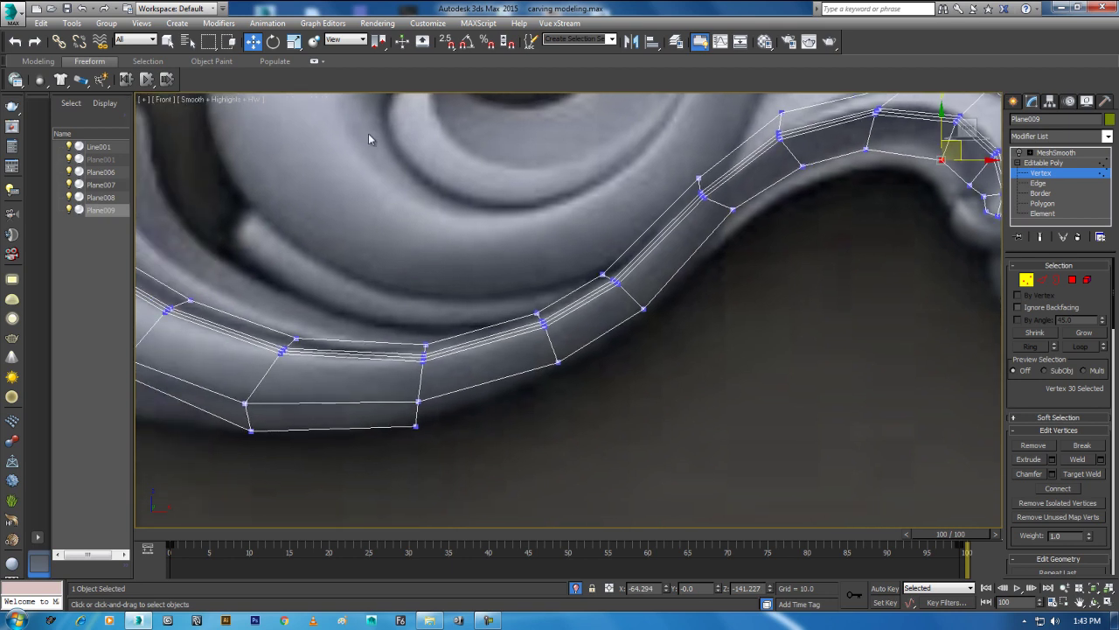
# Step: Step Build three vertices along the rim and Shift-fill quads up toward the curl
pyautogui.click(93, 63)
pyautogui.click(158, 77)
pyautogui.click(546, 380)
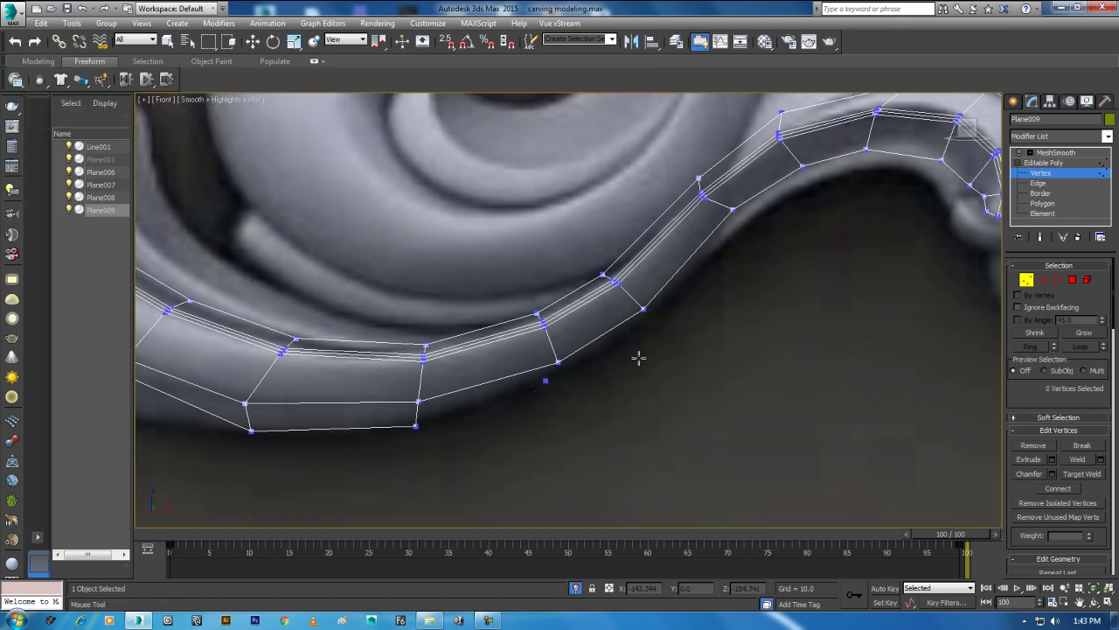
pyautogui.press('shift')
pyautogui.click(738, 226)
pyautogui.press('shift')
pyautogui.click(808, 183)
pyautogui.press('shift')
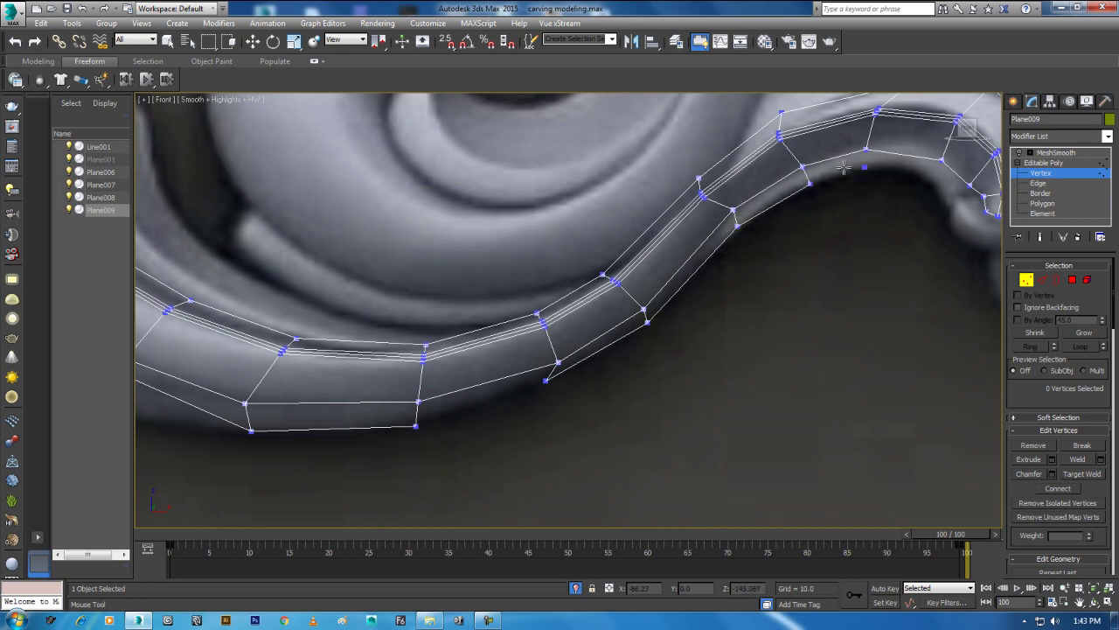
pyautogui.moveTo(845, 181); pyautogui.dragTo(768, 262, button='middle')
pyautogui.scroll(4, 768, 262)
# Step: Place vertices around the inside of the curl and fill polygons between them
pyautogui.scroll(1, 728, 282)
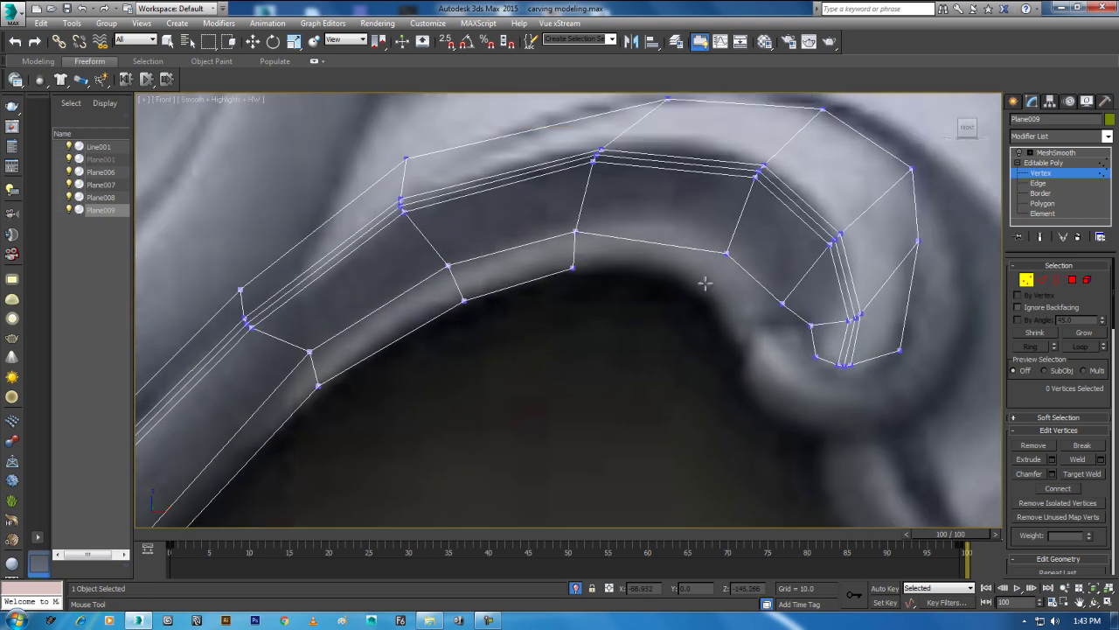
pyautogui.click(690, 284)
pyautogui.click(732, 325)
pyautogui.click(750, 350)
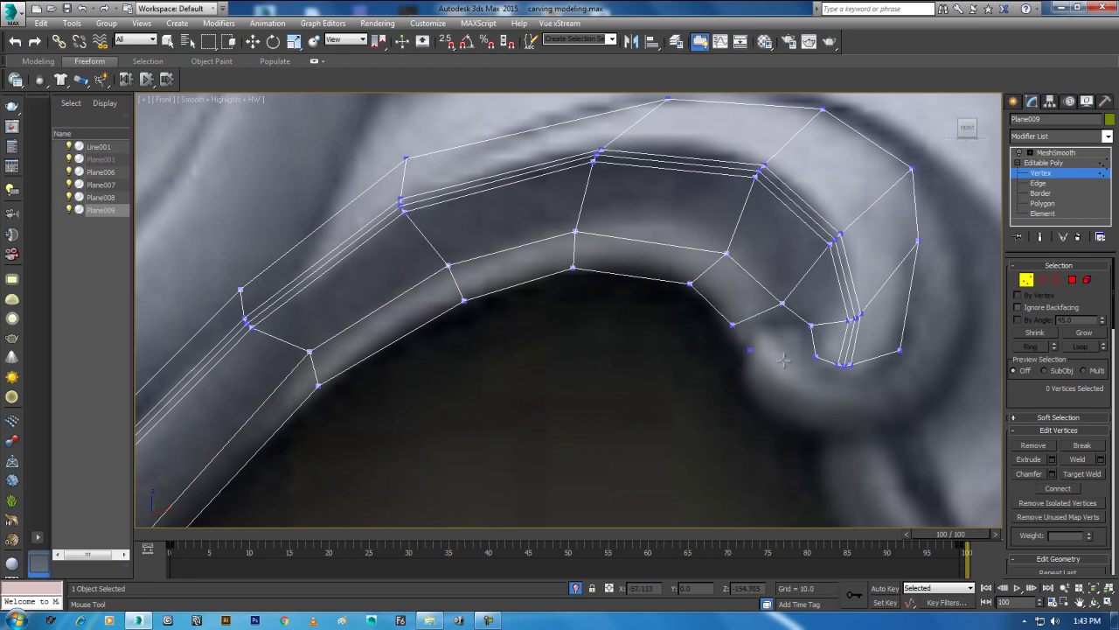
pyautogui.click(773, 358)
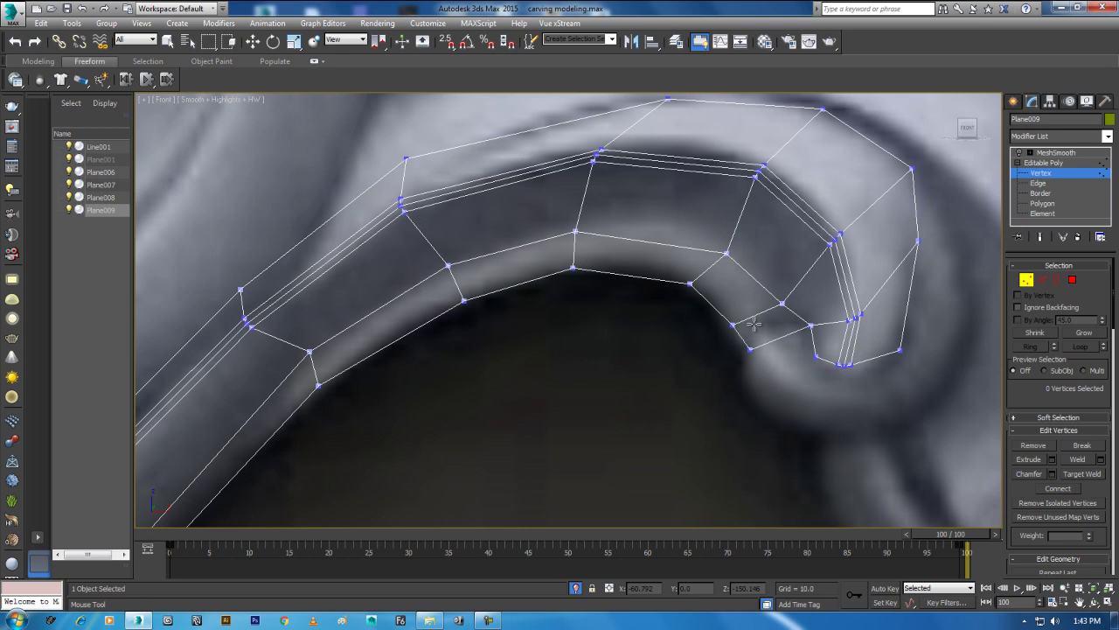
pyautogui.keyDown('shift'); pyautogui.click(775, 362); pyautogui.keyUp('shift')
pyautogui.click(784, 408)
pyautogui.keyDown('shift'); pyautogui.click(800, 385); pyautogui.keyUp('shift')
# Step: Undo the unwanted polygon and build new polygons under the curl's lower edge
pyautogui.hotkey('ctrl', 'z')
pyautogui.keyDown('shift'); pyautogui.click(816, 421); pyautogui.keyUp('shift')
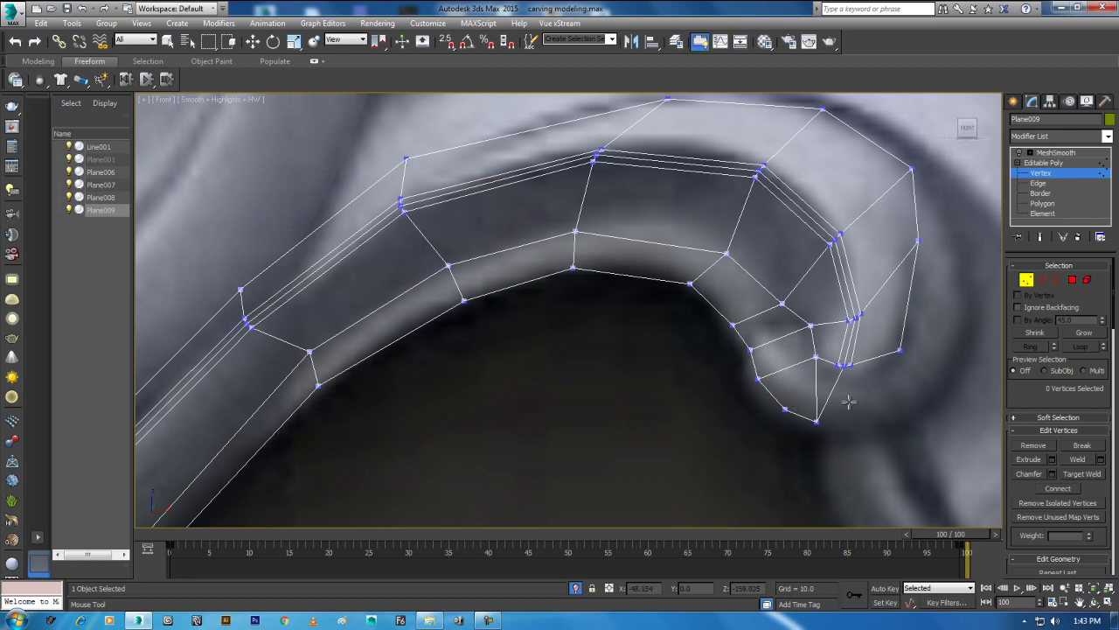
pyautogui.click(849, 428)
pyautogui.click(905, 425)
pyautogui.click(849, 428)
pyautogui.click(849, 427)
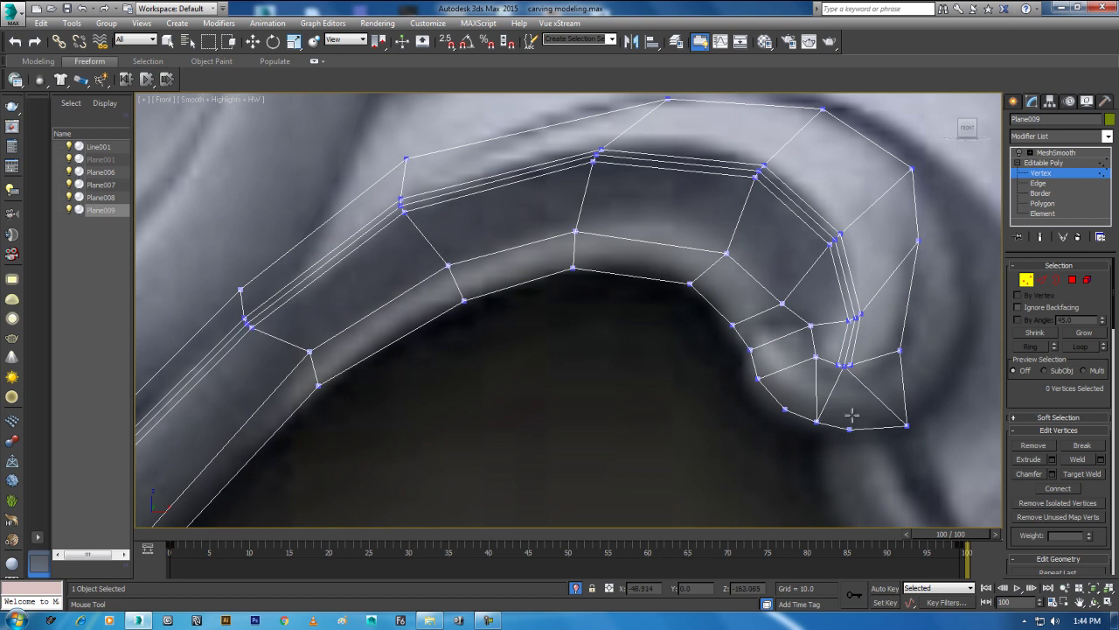
pyautogui.moveTo(944, 372); pyautogui.dragTo(870, 420, button='middle')
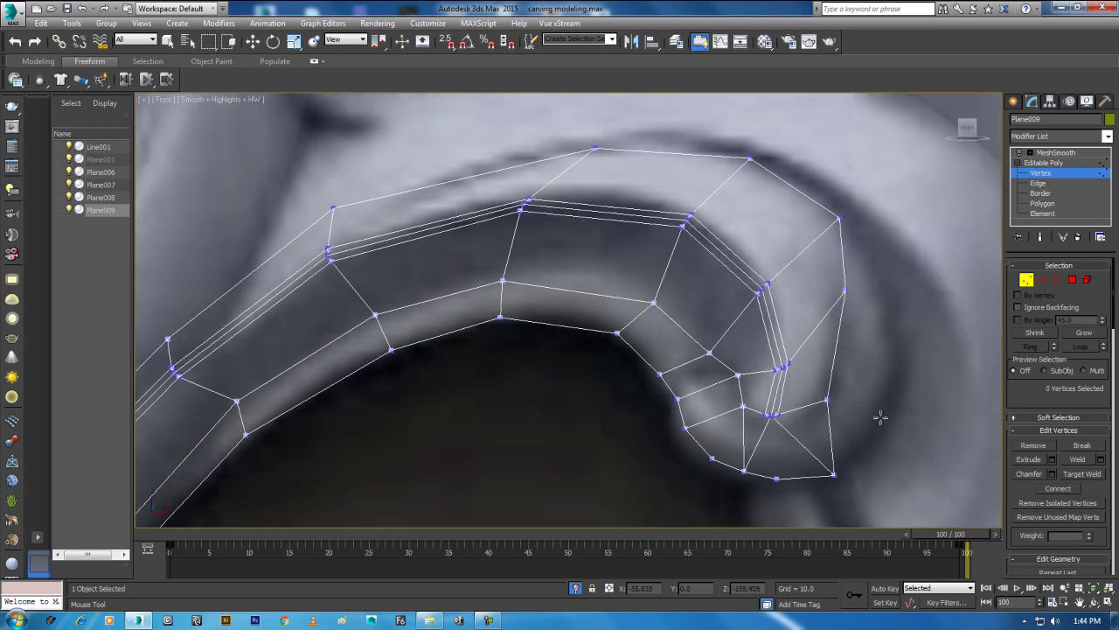
# Step: Add vertices right of and higher up the curl, closing quads around the tip
pyautogui.click(894, 360)
pyautogui.click(883, 400)
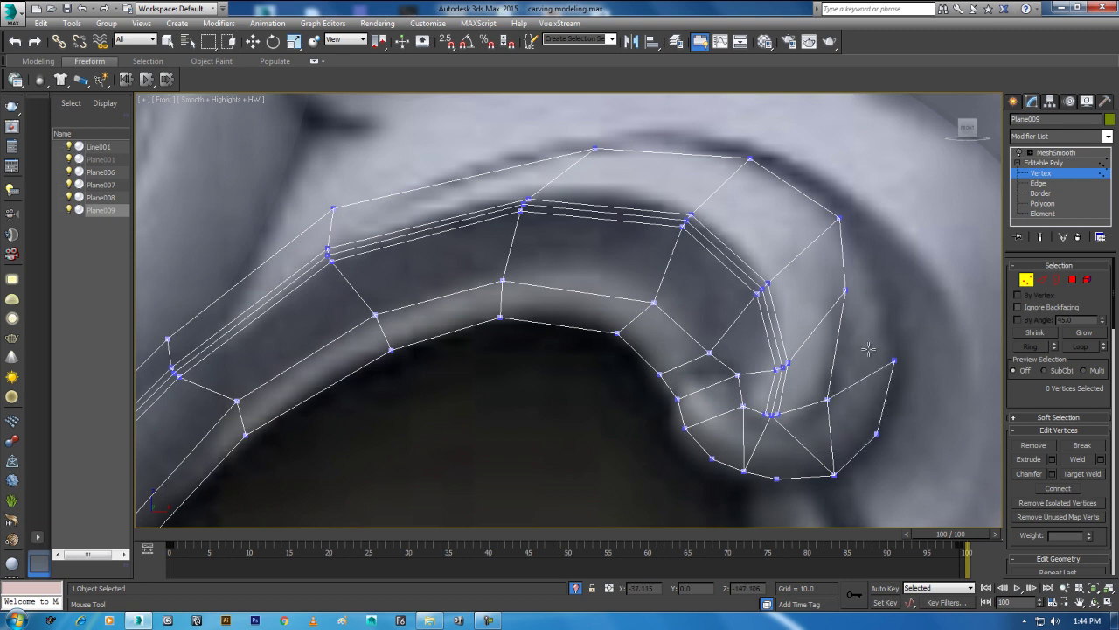
pyautogui.click(891, 308)
pyautogui.keyDown('shift'); pyautogui.click(863, 335); pyautogui.keyUp('shift')
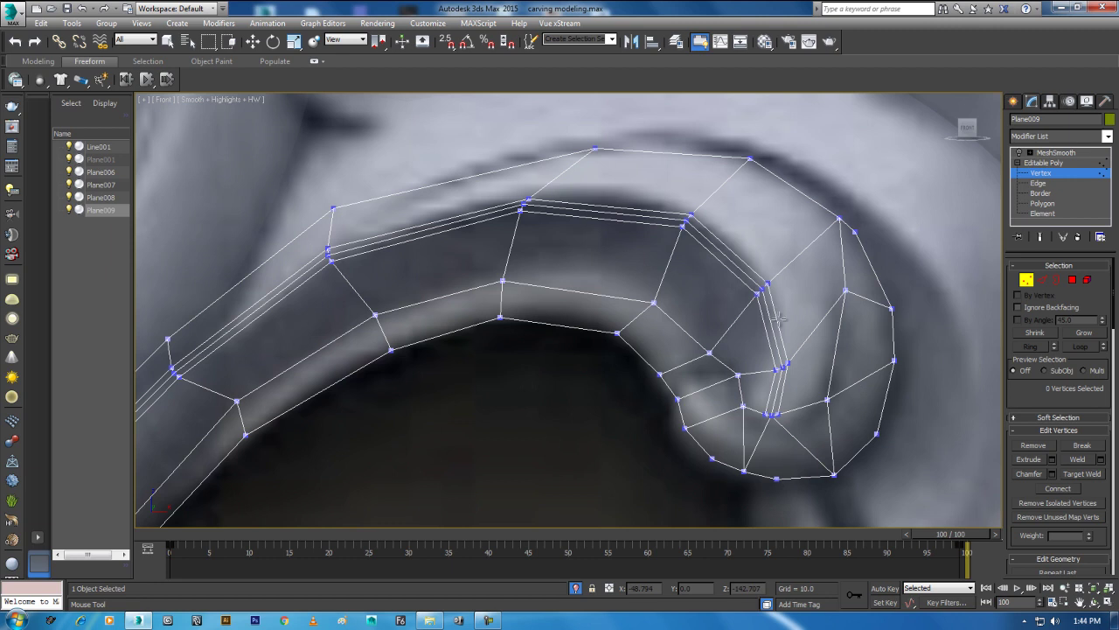
pyautogui.moveTo(784, 402); pyautogui.dragTo(818, 341, button='middle')
pyautogui.press('w')
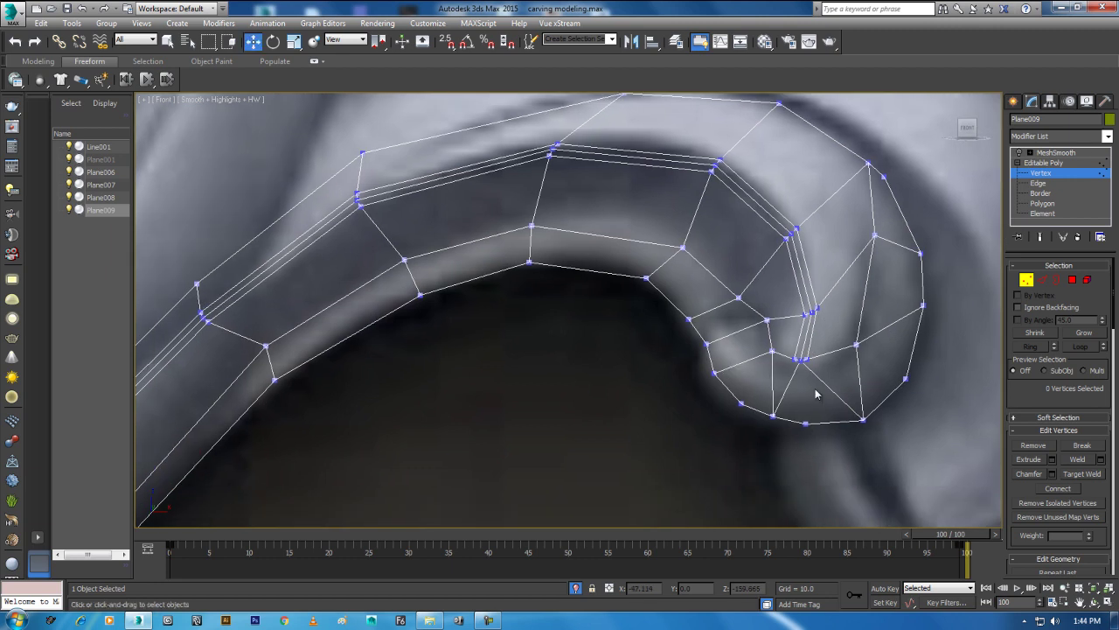
pyautogui.scroll(3, 812, 389)
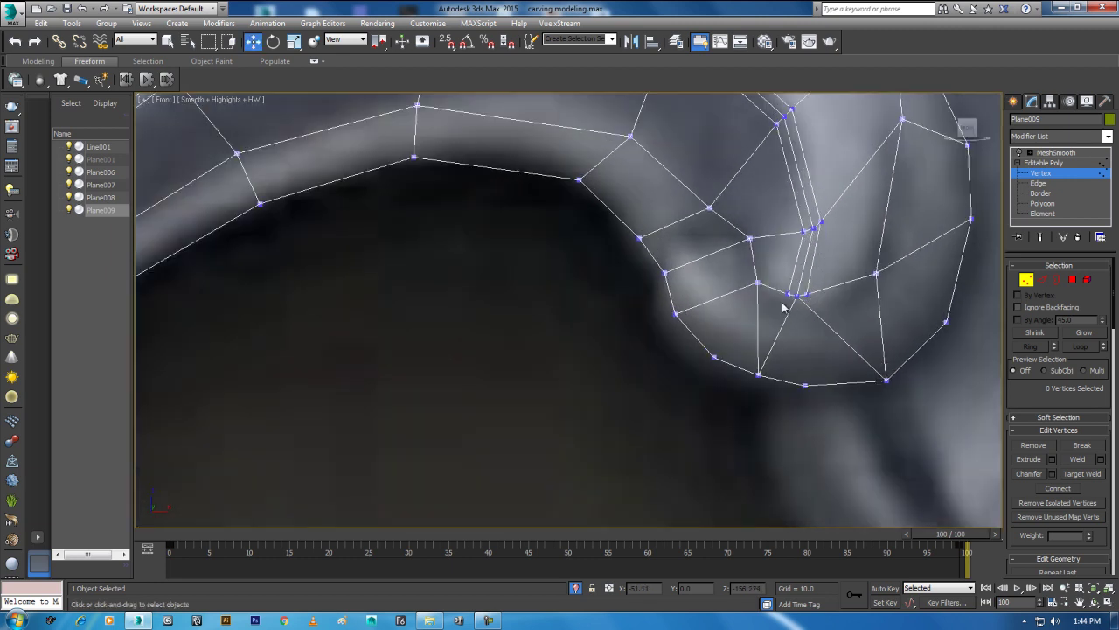
pyautogui.scroll(-5, 820, 296)
pyautogui.scroll(2, 727, 331)
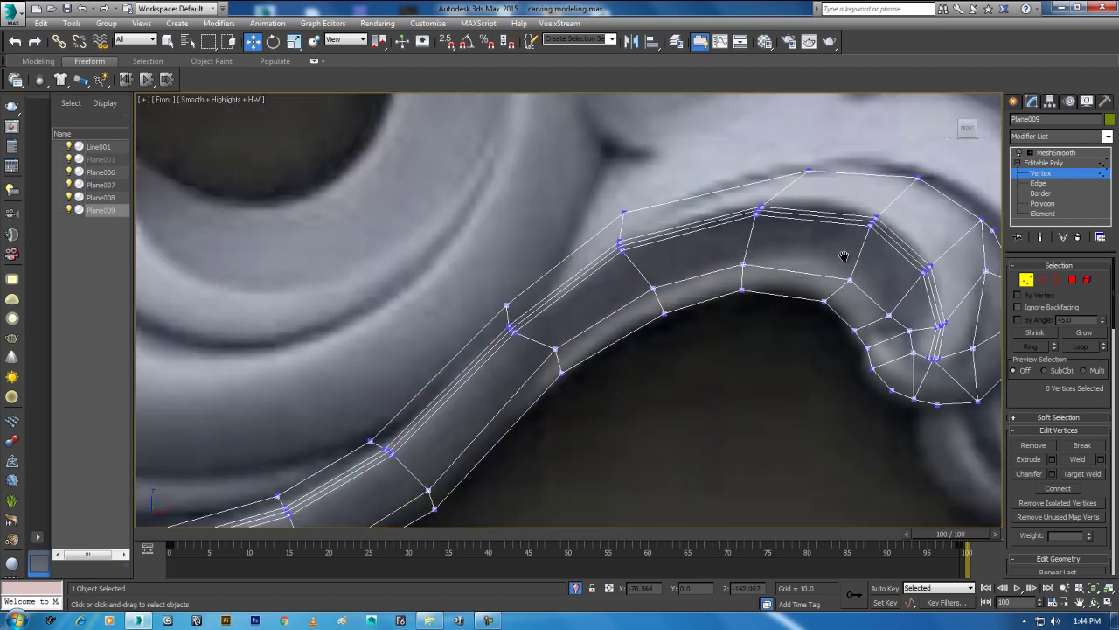
pyautogui.scroll(3, 727, 331)
pyautogui.click(649, 334)
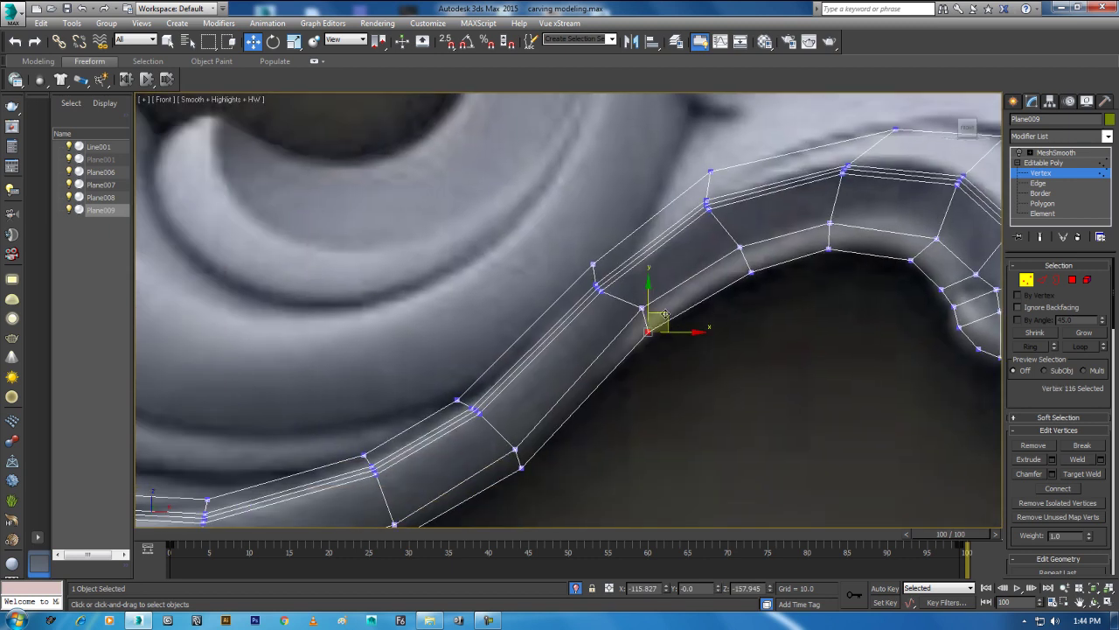
# Step: Nudge a lower stem vertex right and lower the stem's bottom edge onto the reference
pyautogui.moveTo(624, 382); pyautogui.dragTo(612, 379, button='middle')
pyautogui.click(614, 369)
pyautogui.moveTo(632, 350); pyautogui.dragTo(651, 349)
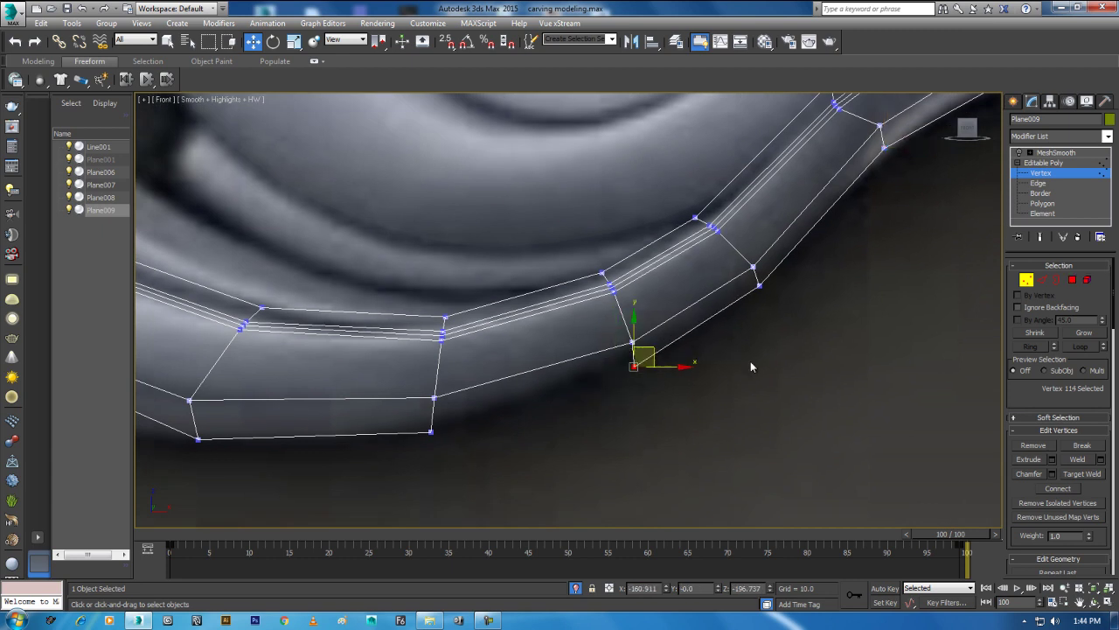
pyautogui.press('2')
pyautogui.click(532, 372)
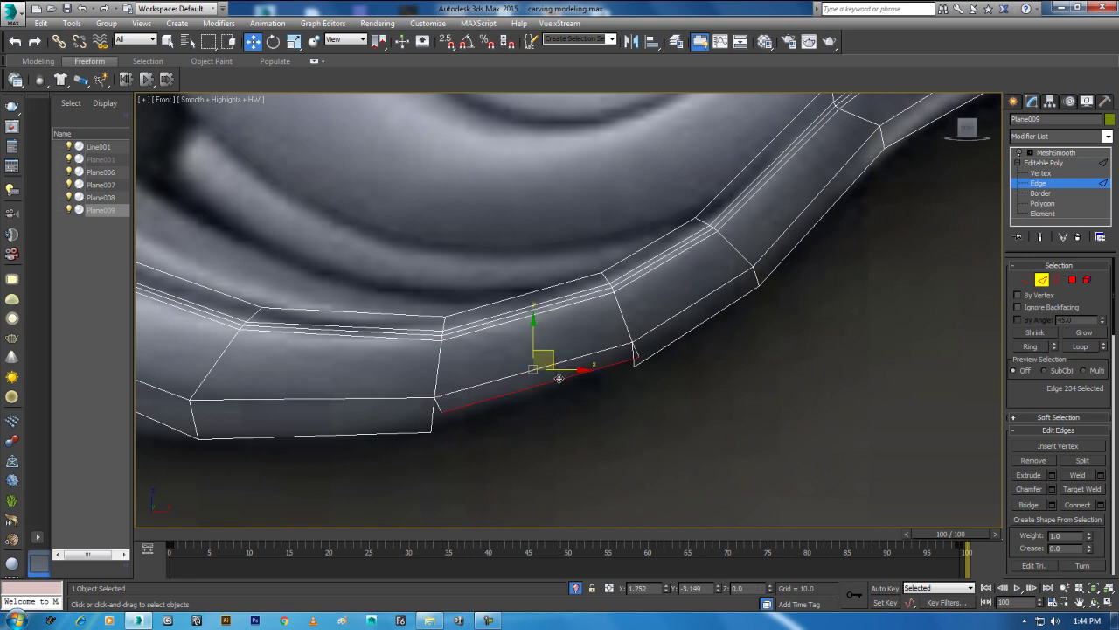
pyautogui.moveTo(559, 378); pyautogui.dragTo(561, 410)
# Step: Target Weld the two stray rim vertices onto their neighbours in the mesh
pyautogui.rightClick(699, 306)
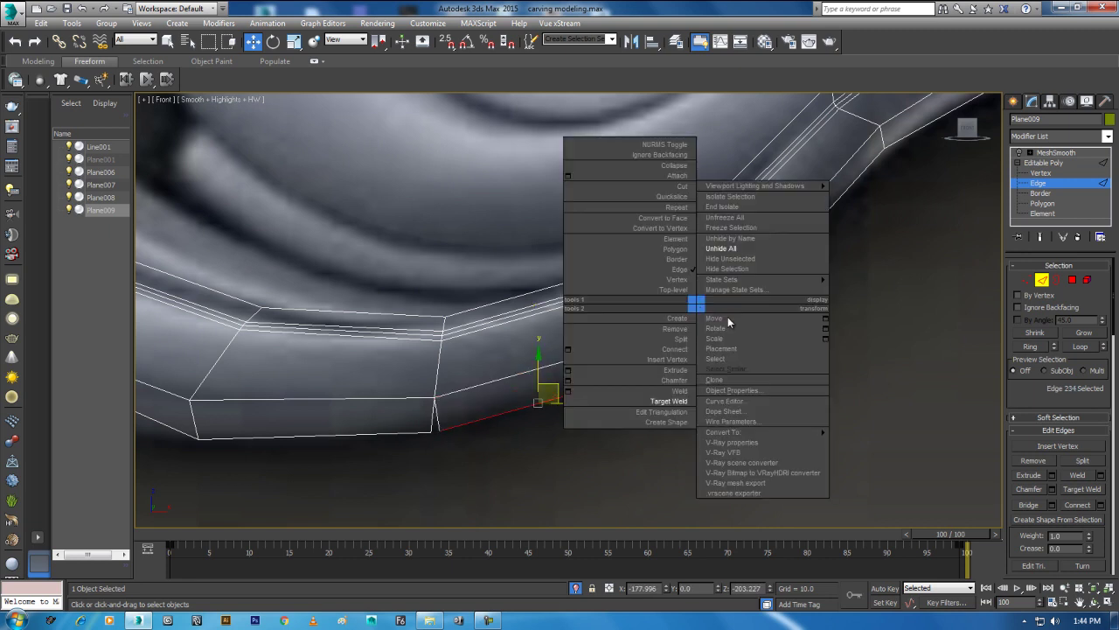
pyautogui.click(1029, 279)
pyautogui.rightClick(712, 298)
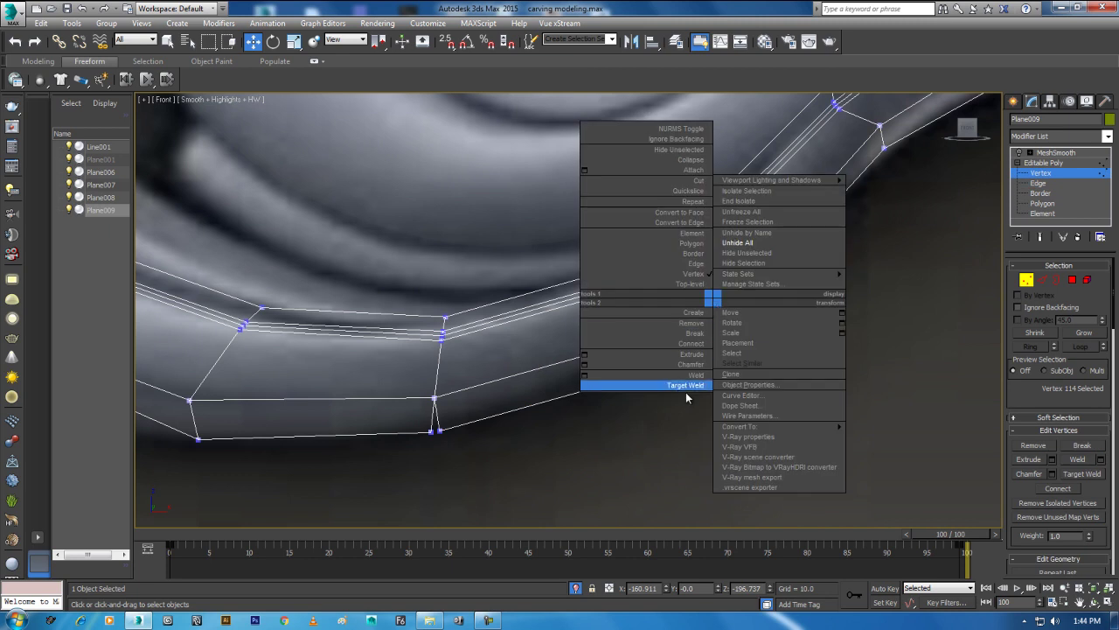
pyautogui.click(685, 385)
pyautogui.click(430, 431)
pyautogui.click(634, 368)
pyautogui.press('w')
pyautogui.scroll(-2, 676, 324)
pyautogui.scroll(-2, 757, 357)
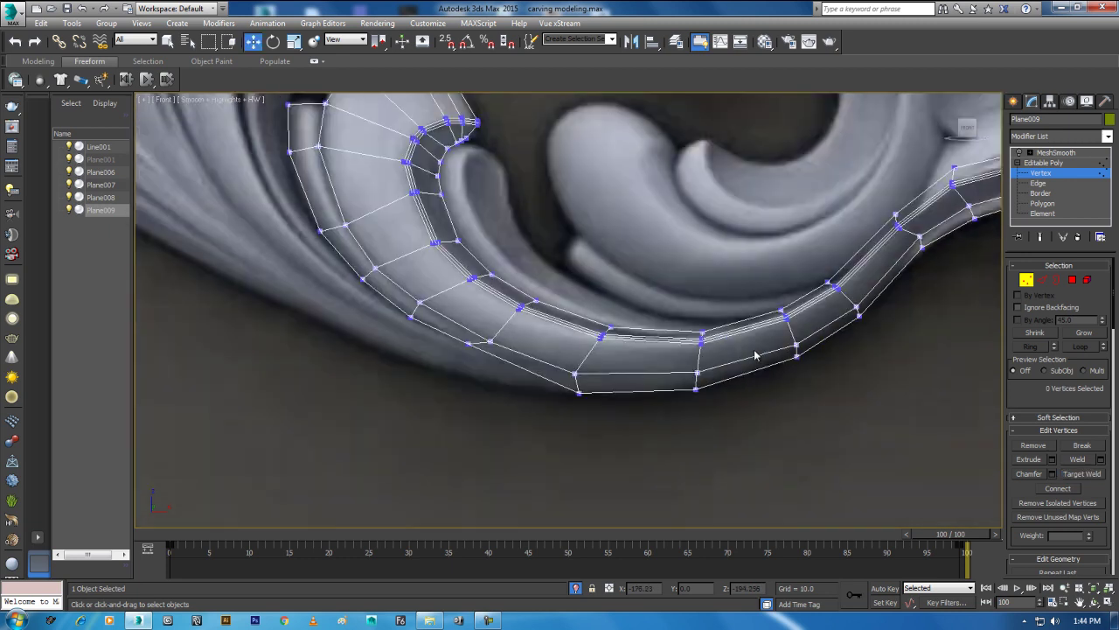
pyautogui.scroll(2, 595, 366)
pyautogui.scroll(-2, 607, 428)
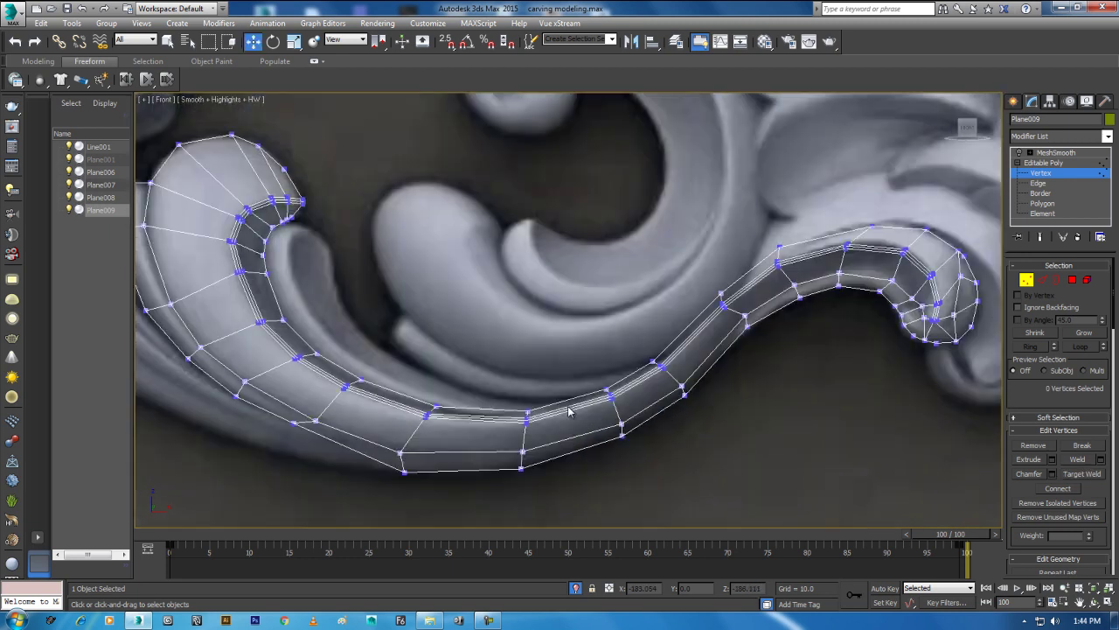
pyautogui.scroll(1, 603, 420)
pyautogui.scroll(1, 596, 411)
pyautogui.scroll(-1, 570, 404)
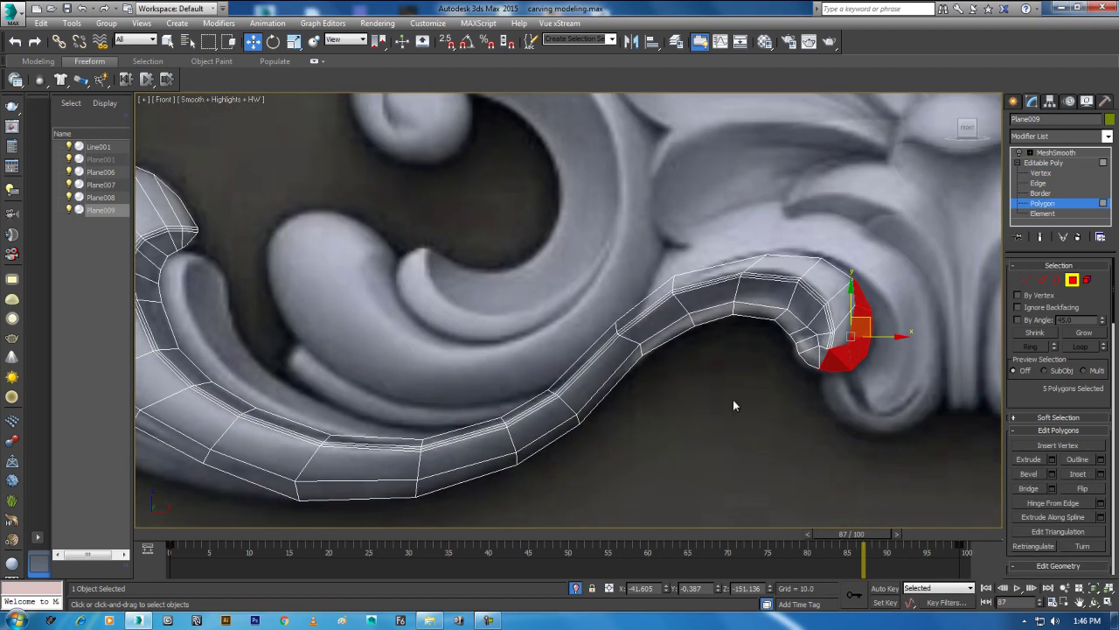
# Step: Switch to Edge mode and insert a Swift Loop edge loop along the leaf stem
pyautogui.click(878, 408)
pyautogui.click(1046, 285)
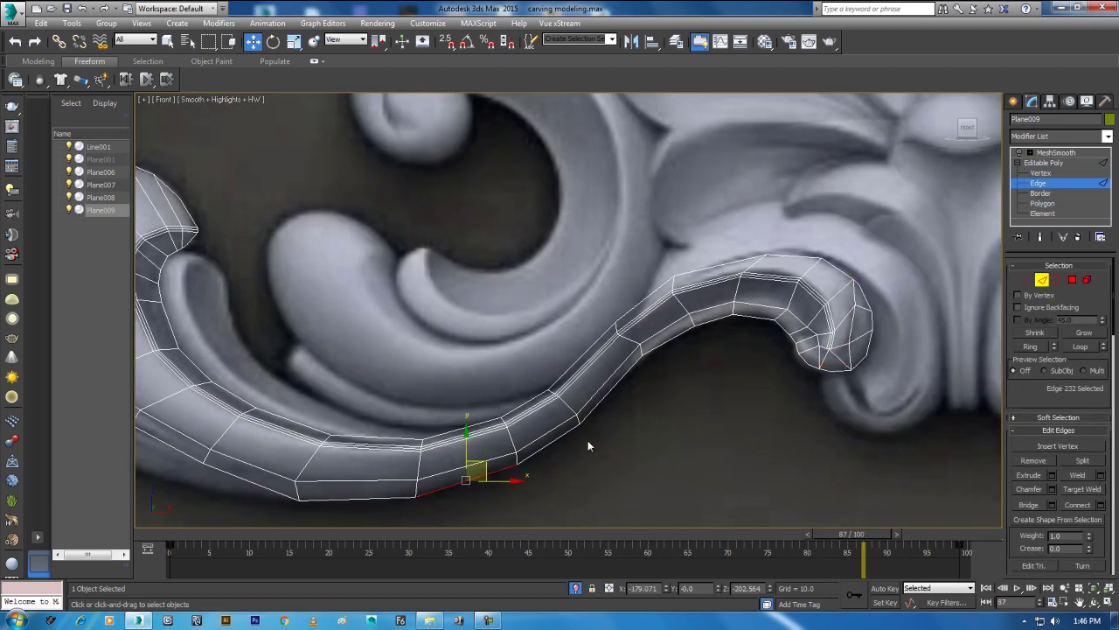
pyautogui.moveTo(377, 272); pyautogui.dragTo(506, 360, button='middle')
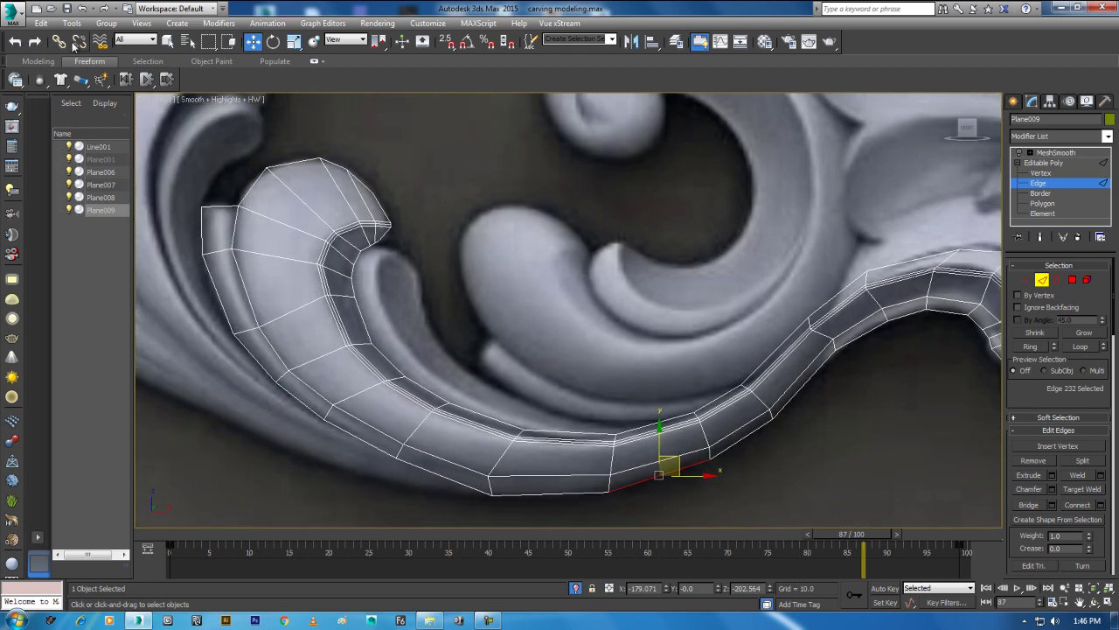
pyautogui.click(94, 63)
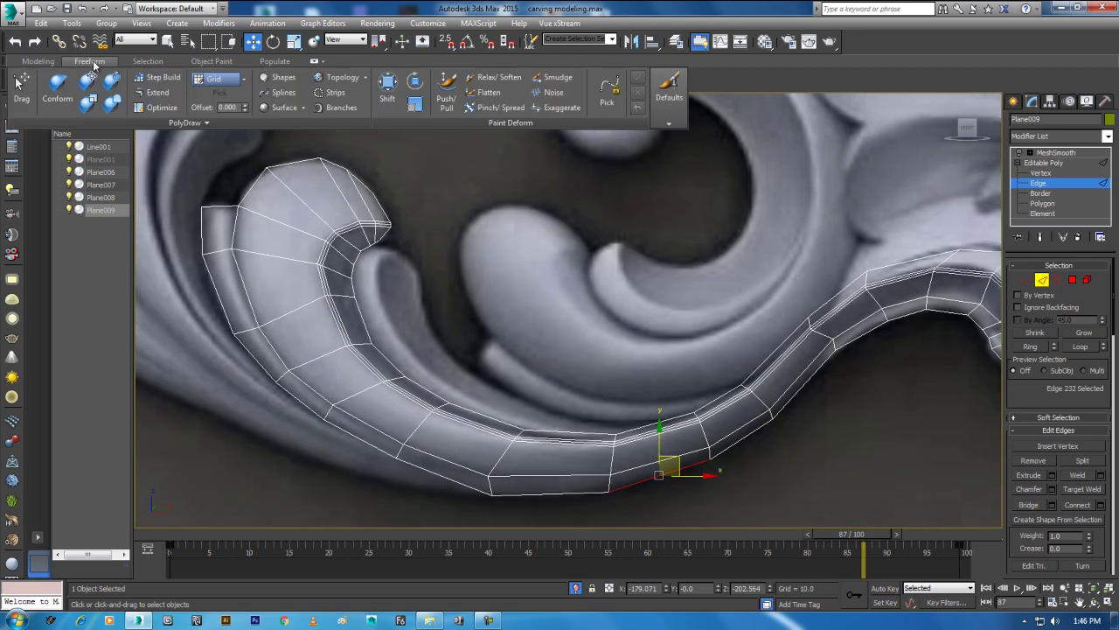
pyautogui.click(40, 61)
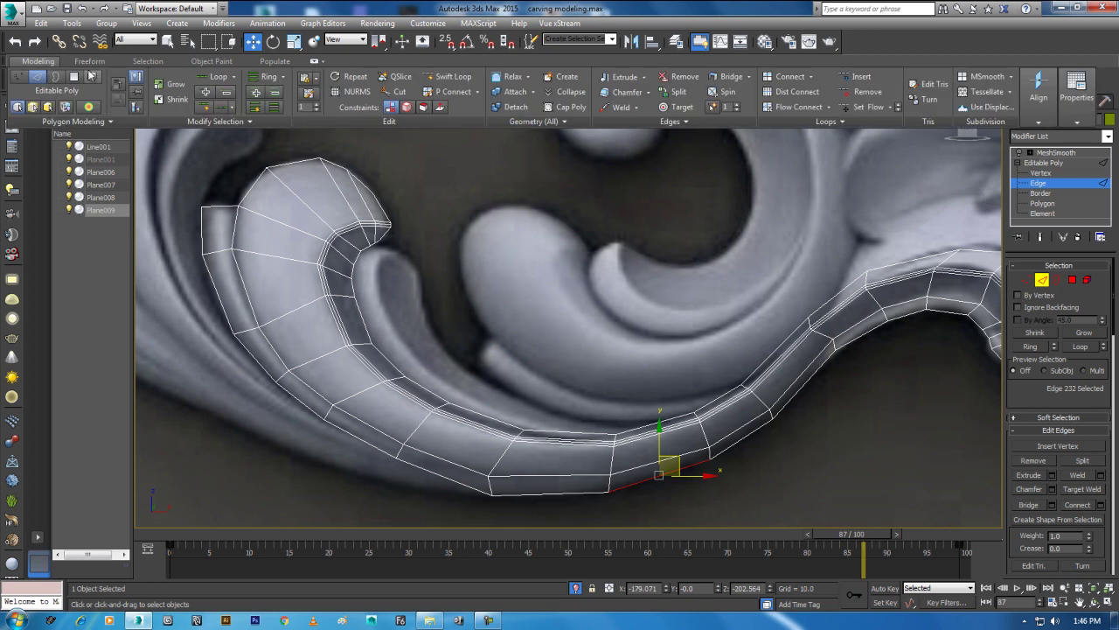
pyautogui.click(448, 76)
pyautogui.click(212, 248)
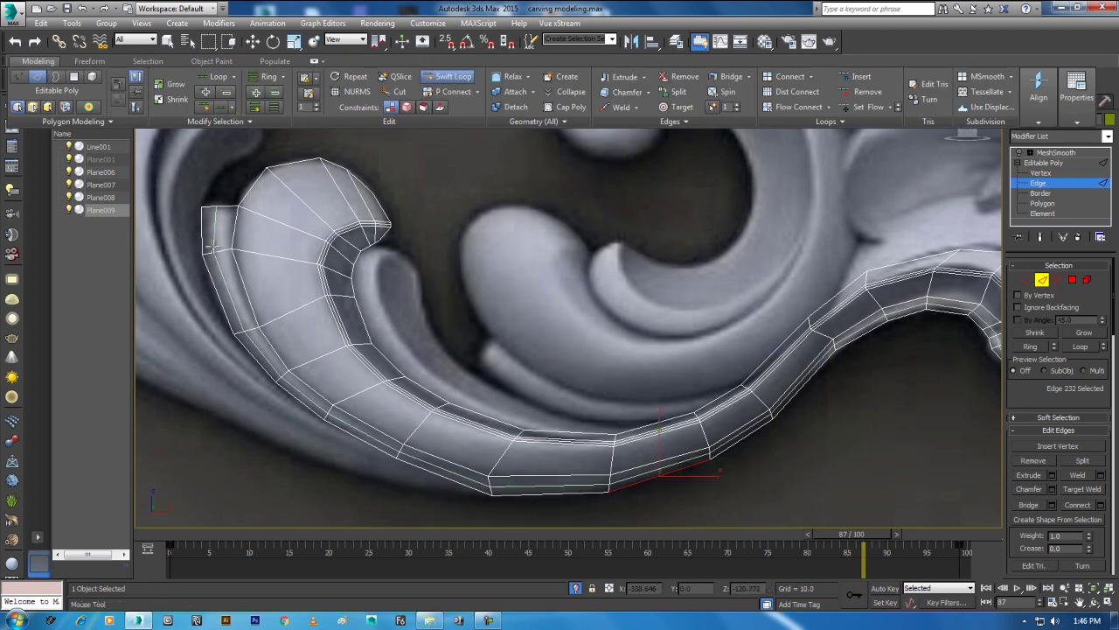
pyautogui.rightClick(212, 248)
# Step: Toggle wireframe and edged-faces display and clear the stray edge selection
pyautogui.press('w')
pyautogui.press('F3')
pyautogui.press('F3')
pyautogui.press('F4')
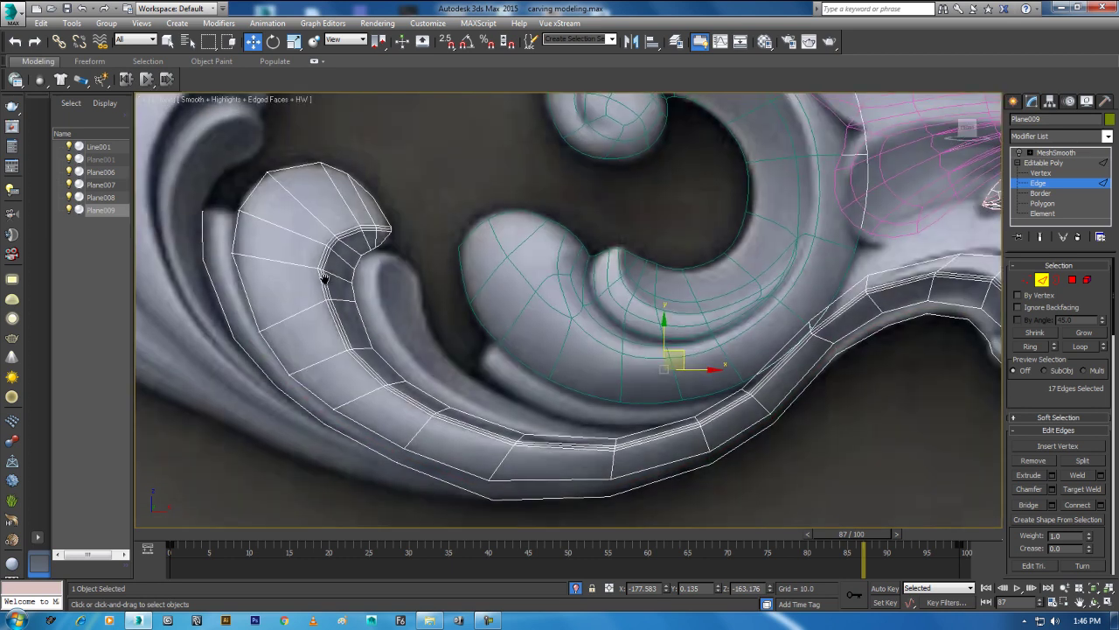
pyautogui.scroll(2, 434, 263)
pyautogui.rightClick(304, 276)
pyautogui.click(305, 277)
pyautogui.click(324, 320)
pyautogui.click(290, 316)
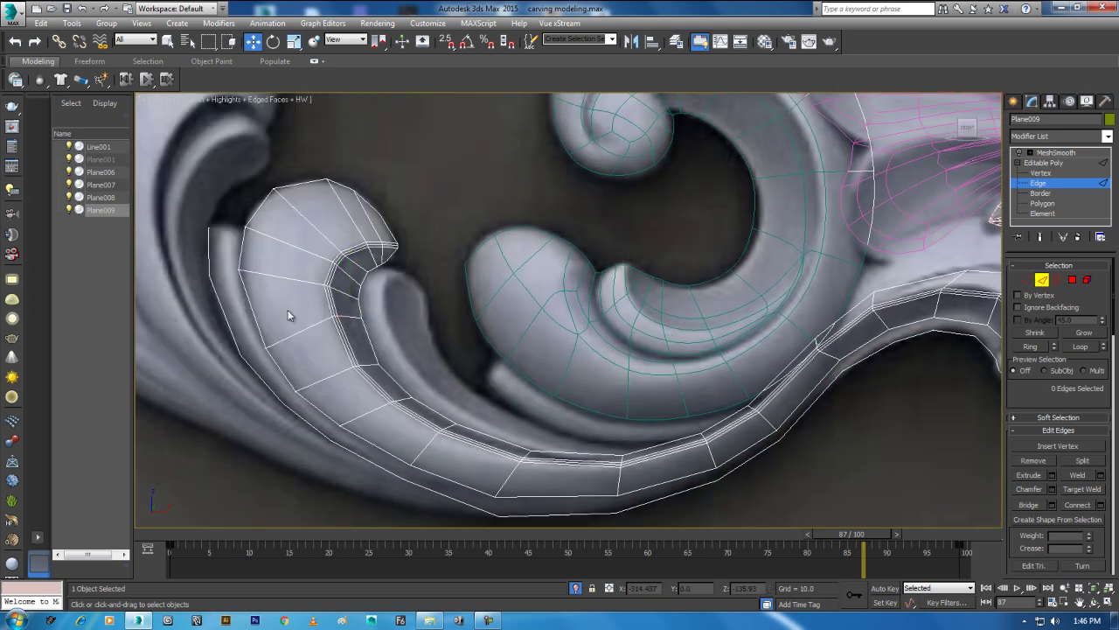
pyautogui.press('F3')
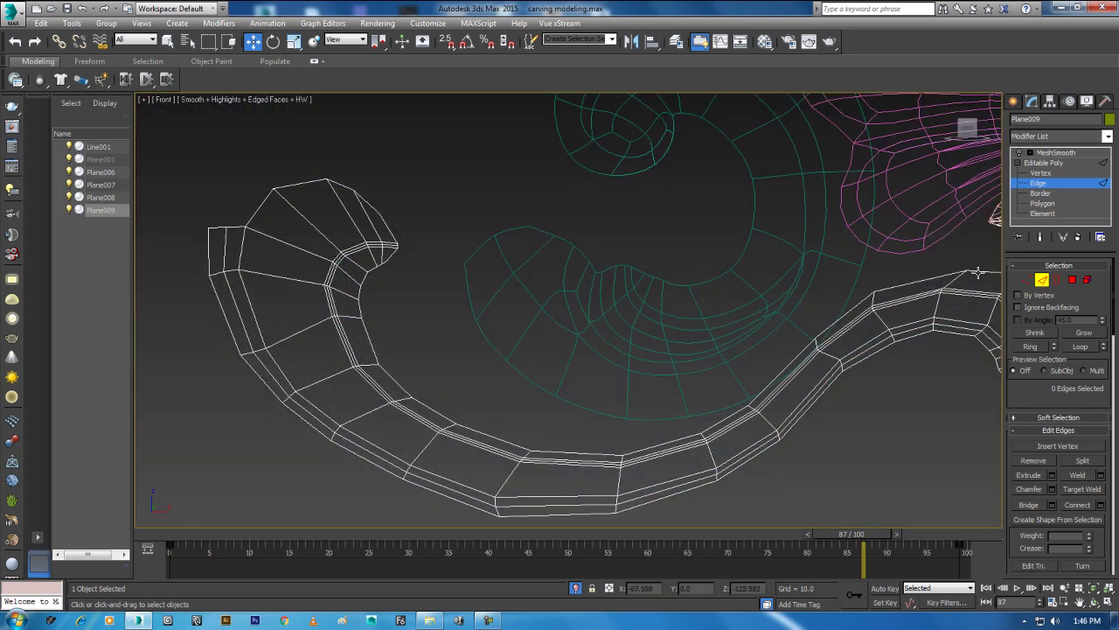
# Step: Select the new stem edge loop with Loop, then switch to shaded Perspective view
pyautogui.click(227, 259)
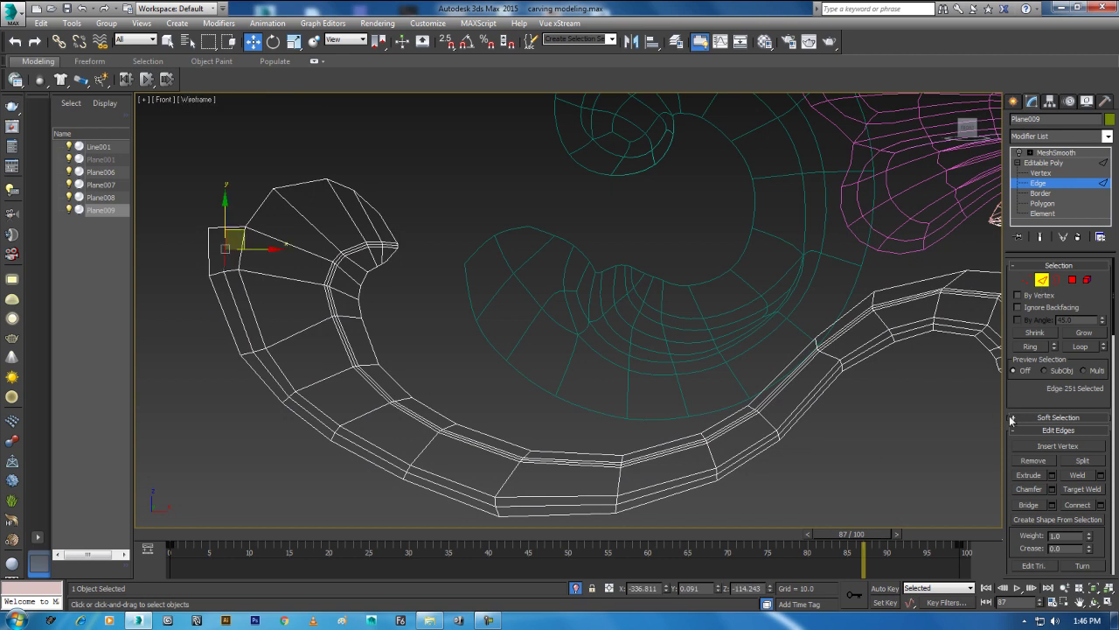
pyautogui.click(1080, 347)
pyautogui.press('z')
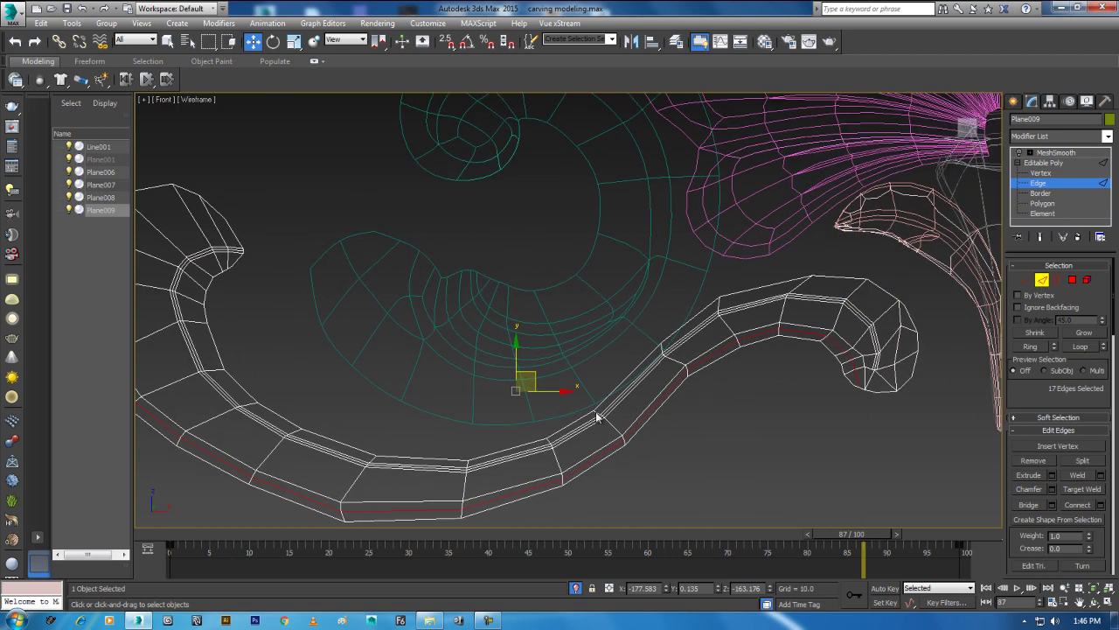
pyautogui.scroll(2, 597, 417)
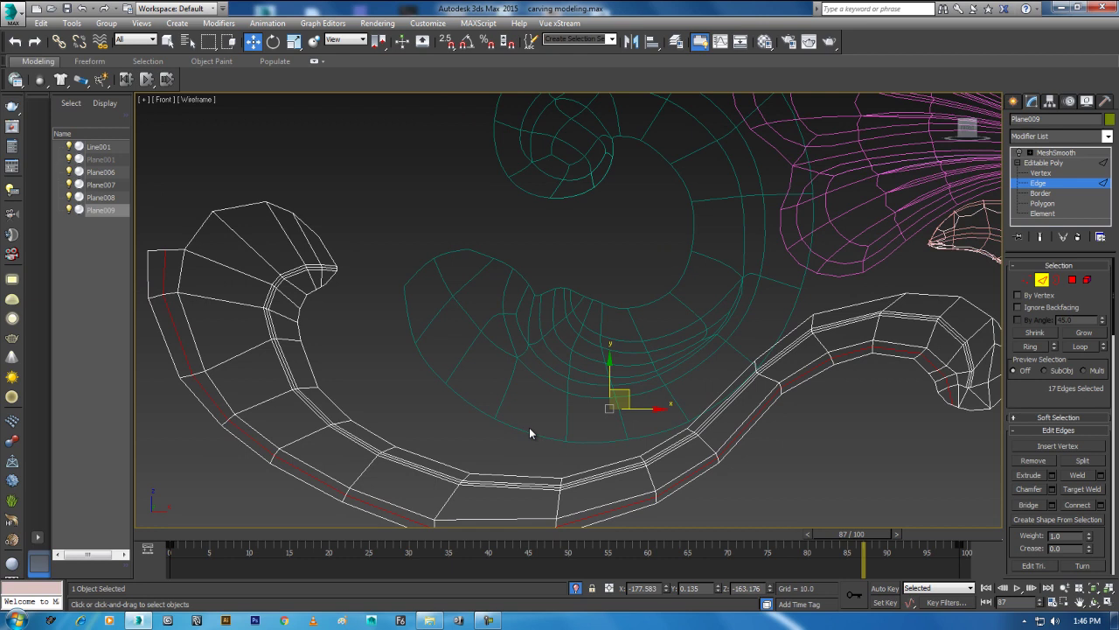
pyautogui.press('p')
pyautogui.press('F3')
pyautogui.scroll(-4, 519, 400)
# Step: Orbit and zoom the Perspective view to check the leaf's depth against the carving
pyautogui.keyDown('alt'); pyautogui.moveTo(519, 400); pyautogui.dragTo(553, 430, button='middle'); pyautogui.keyUp('alt')
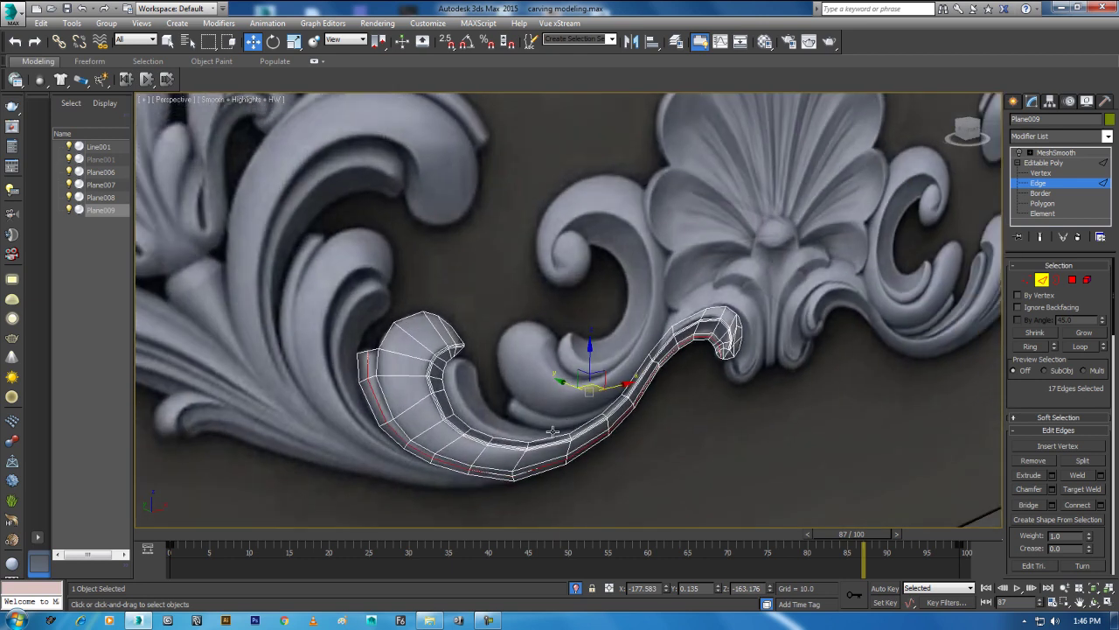
pyautogui.moveTo(288, 549); pyautogui.dragTo(187, 535)
pyautogui.moveTo(523, 371)
pyautogui.keyDown('alt'); pyautogui.mouseDown(button='middle')
pyautogui.moveTo(713, 246)
pyautogui.moveTo(695, 233)
pyautogui.mouseUp(button='middle'); pyautogui.keyUp('alt')
pyautogui.keyDown('alt'); pyautogui.moveTo(637, 279); pyautogui.dragTo(667, 259, button='middle'); pyautogui.keyUp('alt')
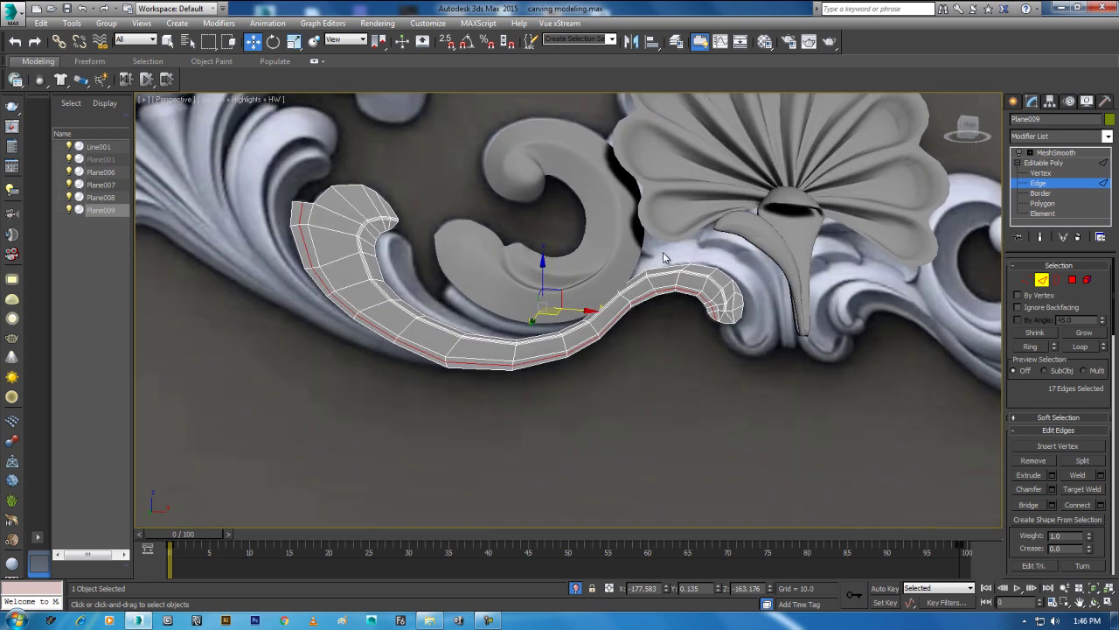
pyautogui.moveTo(516, 307)
pyautogui.keyDown('alt'); pyautogui.mouseDown(button='middle')
pyautogui.moveTo(580, 342)
pyautogui.moveTo(564, 347)
pyautogui.mouseUp(button='middle'); pyautogui.keyUp('alt')
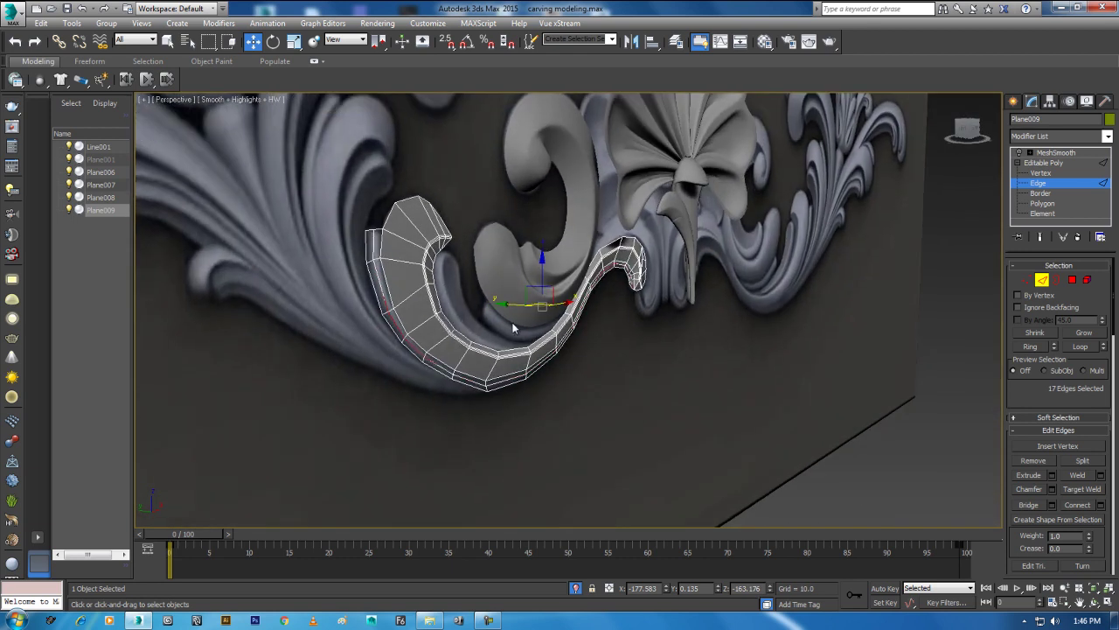
pyautogui.keyDown('alt'); pyautogui.moveTo(506, 304); pyautogui.dragTo(524, 324, button='middle'); pyautogui.keyUp('alt')
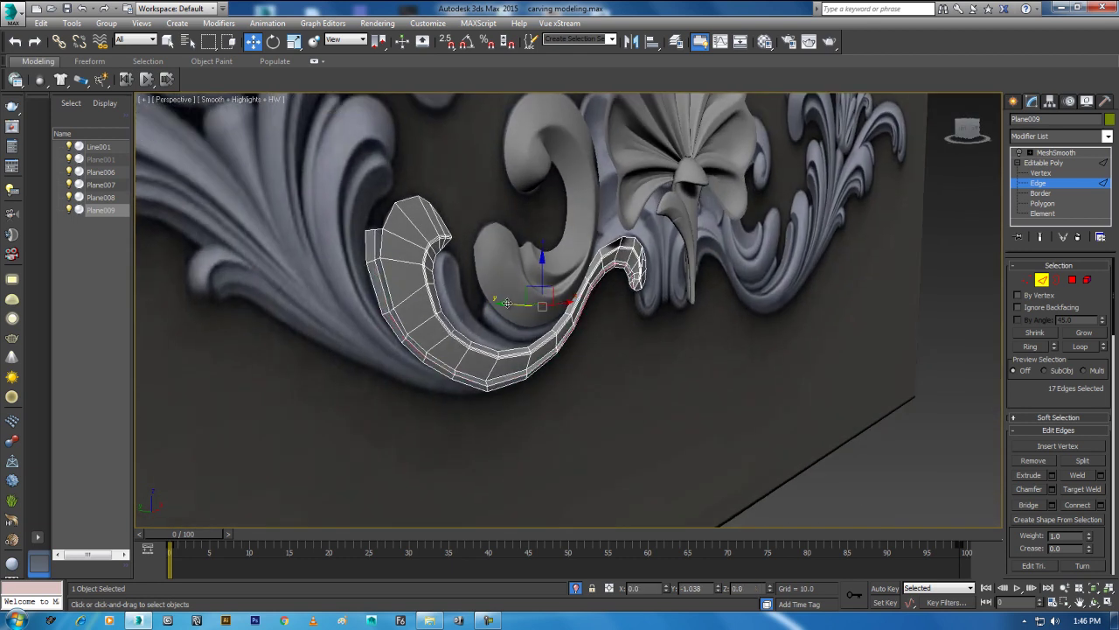
pyautogui.scroll(1, 525, 325)
pyautogui.scroll(2, 524, 326)
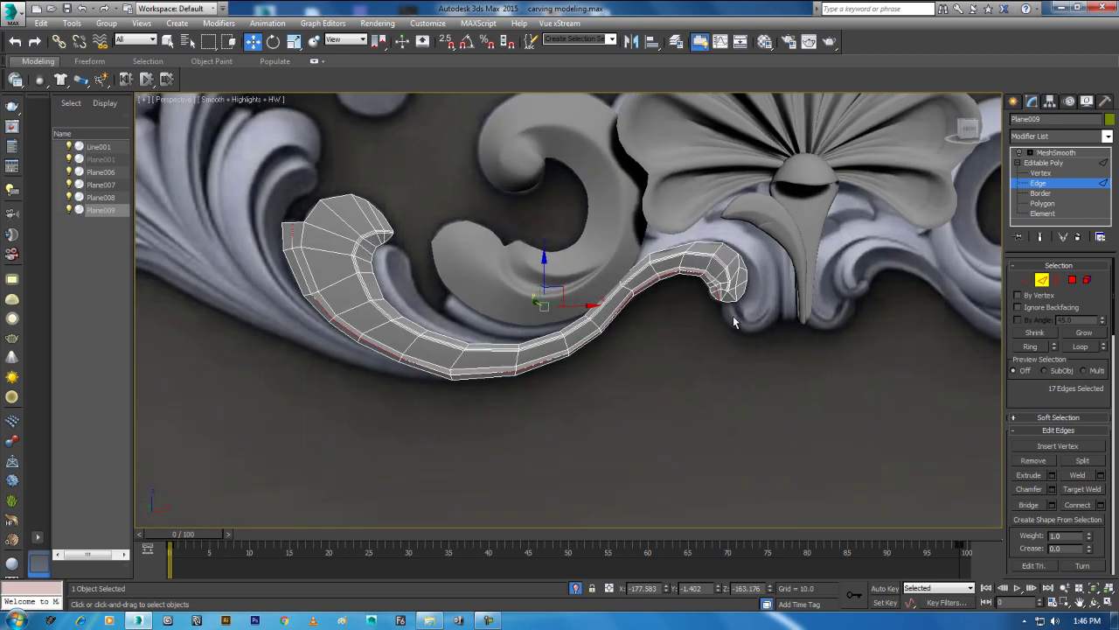
pyautogui.keyDown('alt'); pyautogui.moveTo(734, 321); pyautogui.dragTo(696, 311, button='middle'); pyautogui.keyUp('alt')
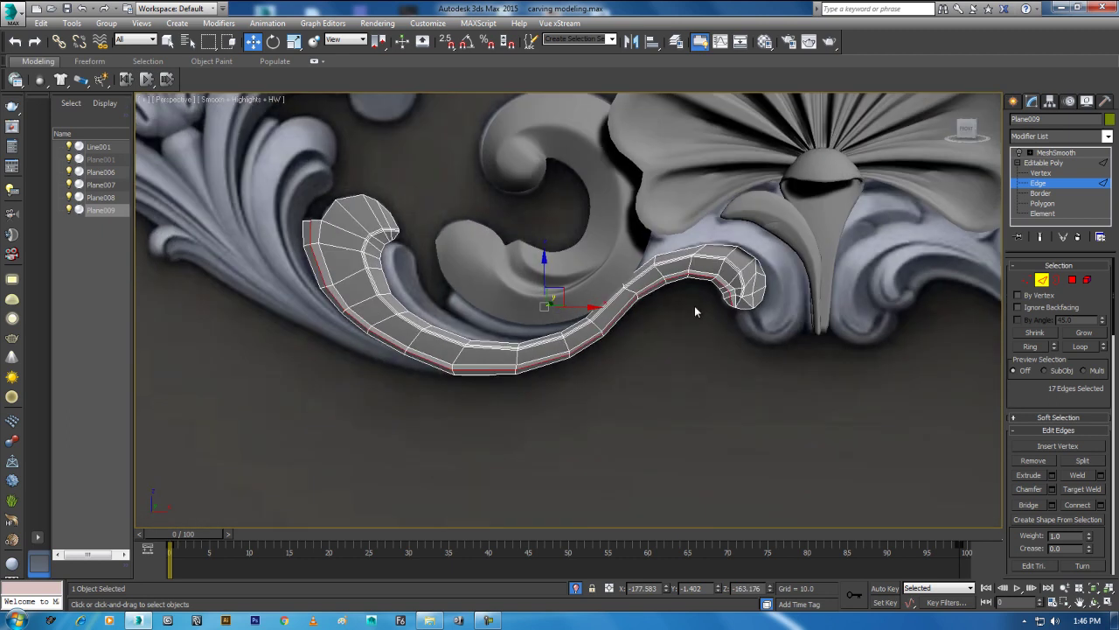
pyautogui.scroll(4, 703, 294)
# Step: Return Plane009 to Top-level, deselect it, and pan to the central flower carving
pyautogui.rightClick(662, 235)
pyautogui.click(643, 223)
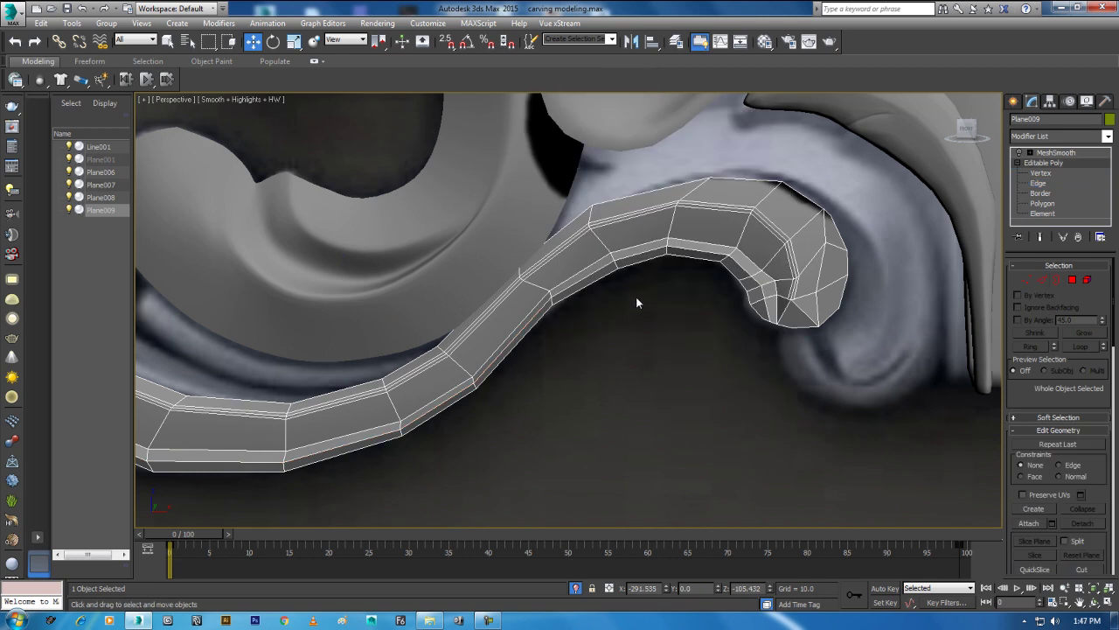
pyautogui.click(635, 303)
pyautogui.scroll(-3, 636, 303)
pyautogui.scroll(-2, 542, 332)
pyautogui.moveTo(667, 322)
pyautogui.mouseDown(button='middle')
pyautogui.moveTo(495, 342)
pyautogui.moveTo(475, 320)
pyautogui.mouseUp(button='middle')
pyautogui.scroll(2, 480, 334)
# Step: Select Plane009 in Front view, enable MeshSmooth, and set the timeline to frame 64
pyautogui.click(443, 301)
pyautogui.press('f')
pyautogui.moveTo(534, 341); pyautogui.dragTo(875, 350, button='middle')
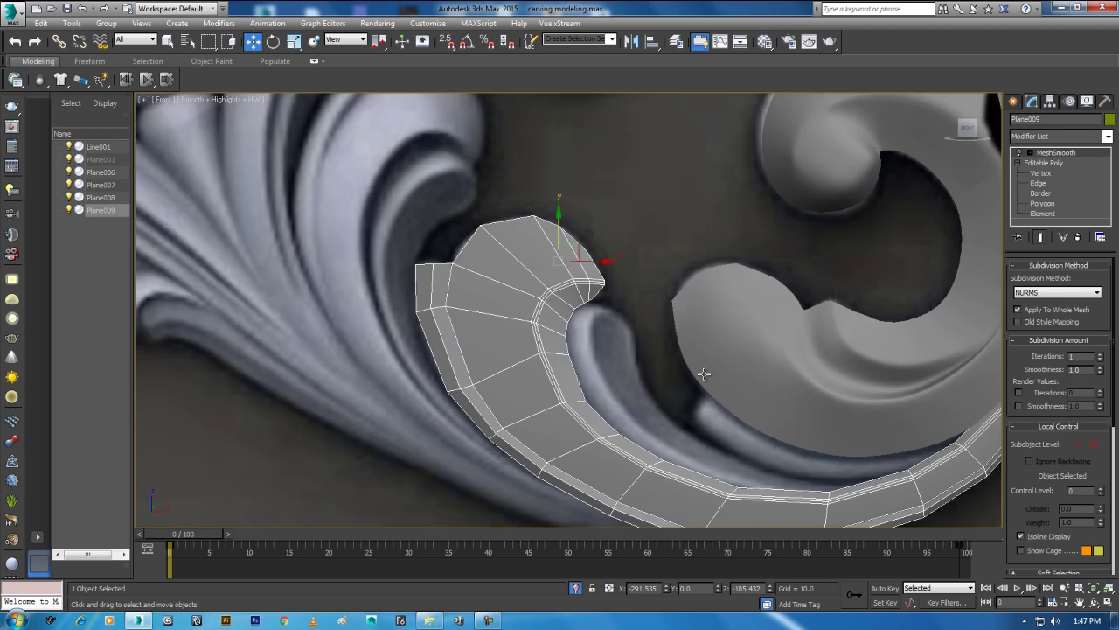
pyautogui.click(1018, 153)
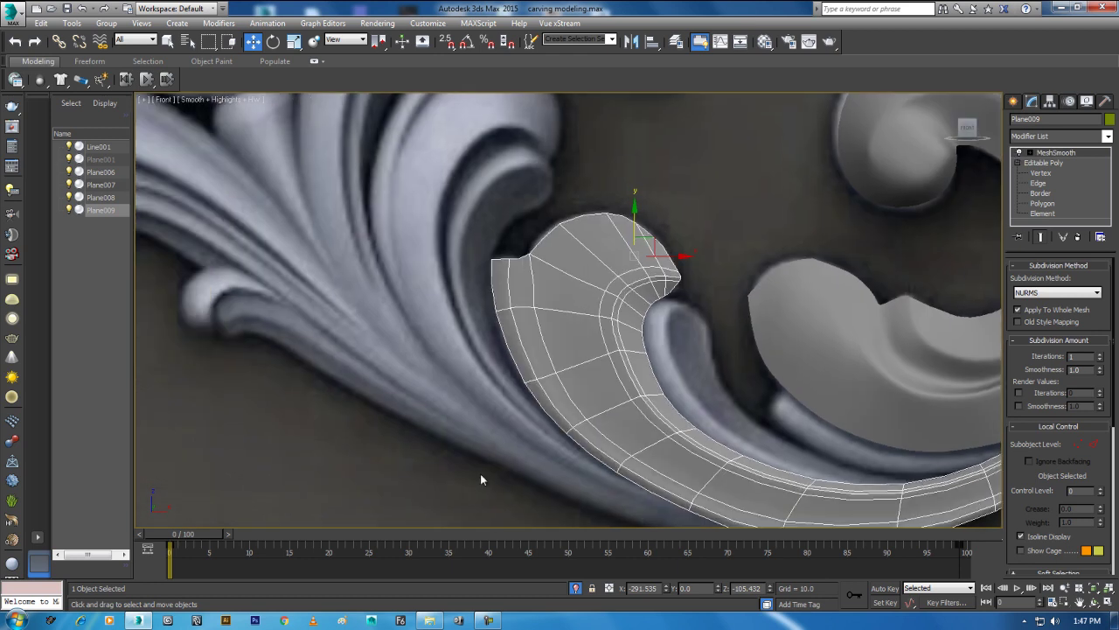
pyautogui.moveTo(238, 538); pyautogui.dragTo(680, 534)
pyautogui.scroll(3, 583, 318)
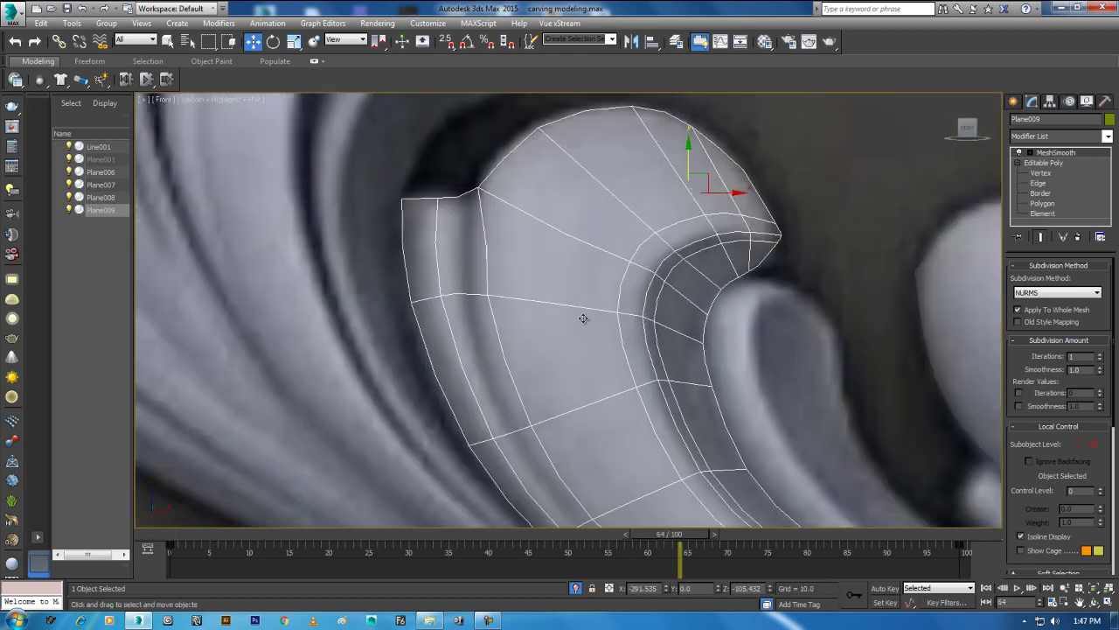
# Step: At vertex level, raise the curl's top corner vertex and select three outer-edge vertices
pyautogui.click(1040, 172)
pyautogui.scroll(2, 454, 254)
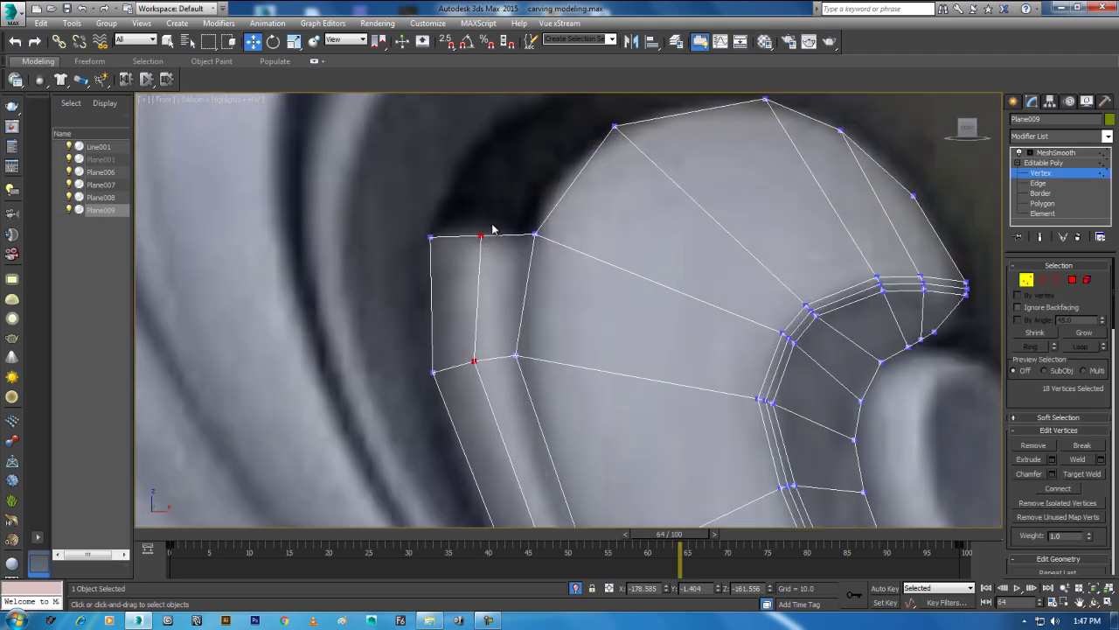
pyautogui.moveTo(499, 216); pyautogui.dragTo(501, 200)
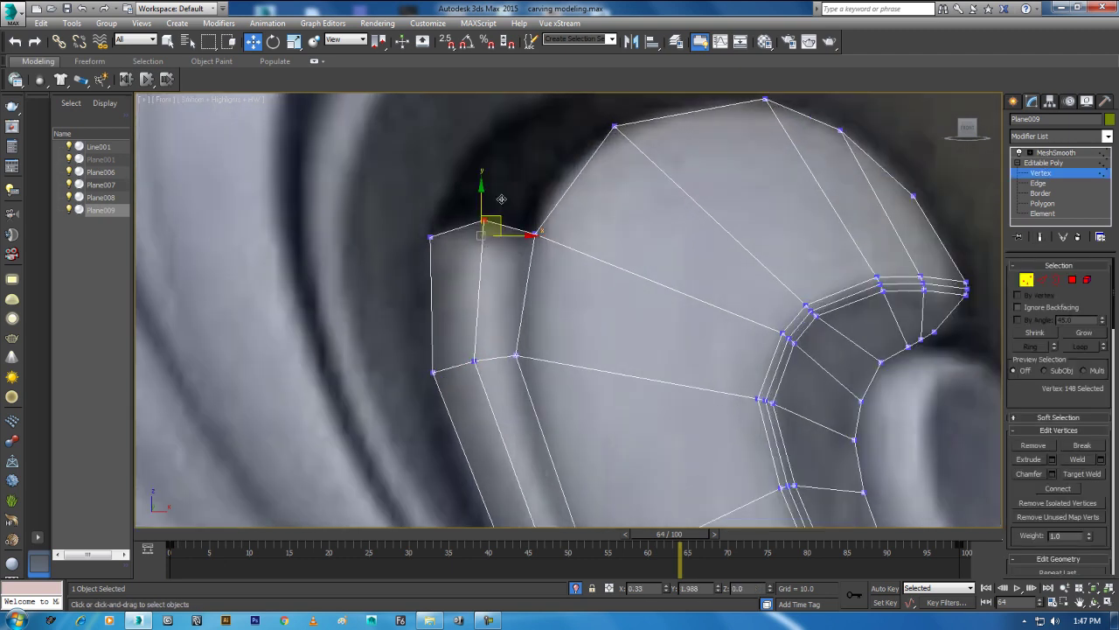
pyautogui.scroll(-2, 481, 332)
pyautogui.moveTo(499, 382)
pyautogui.mouseDown(button='middle')
pyautogui.moveTo(446, 308)
pyautogui.moveTo(445, 246)
pyautogui.mouseUp(button='middle')
pyautogui.moveTo(402, 350)
pyautogui.mouseDown()
pyautogui.moveTo(481, 294)
pyautogui.moveTo(458, 260)
pyautogui.mouseUp()
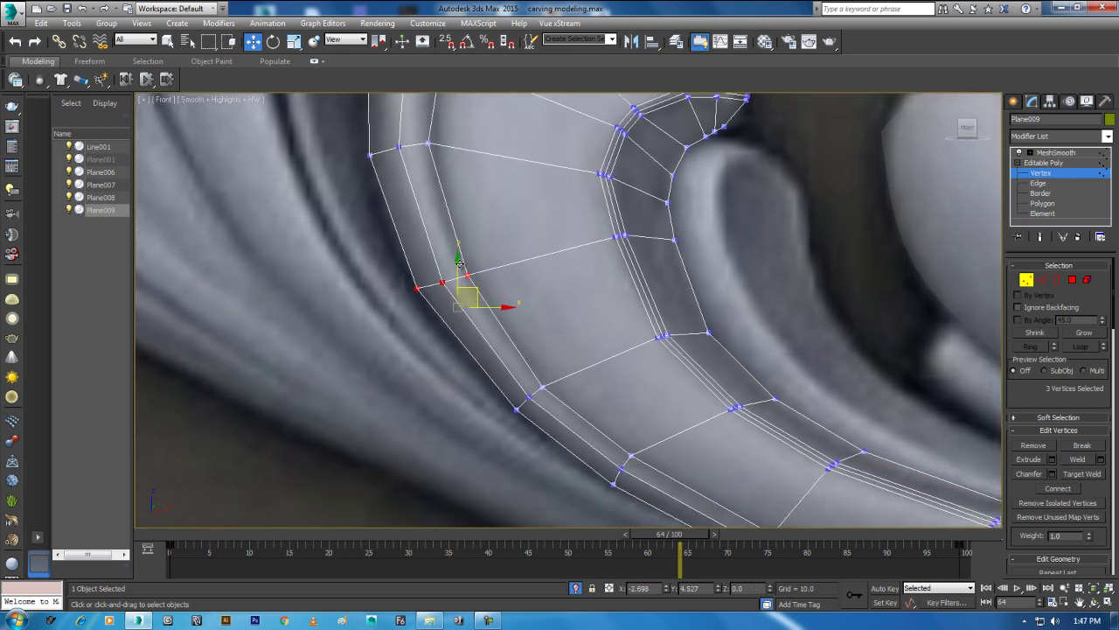
pyautogui.scroll(-1, 490, 297)
pyautogui.scroll(-1, 500, 332)
pyautogui.scroll(-1, 509, 364)
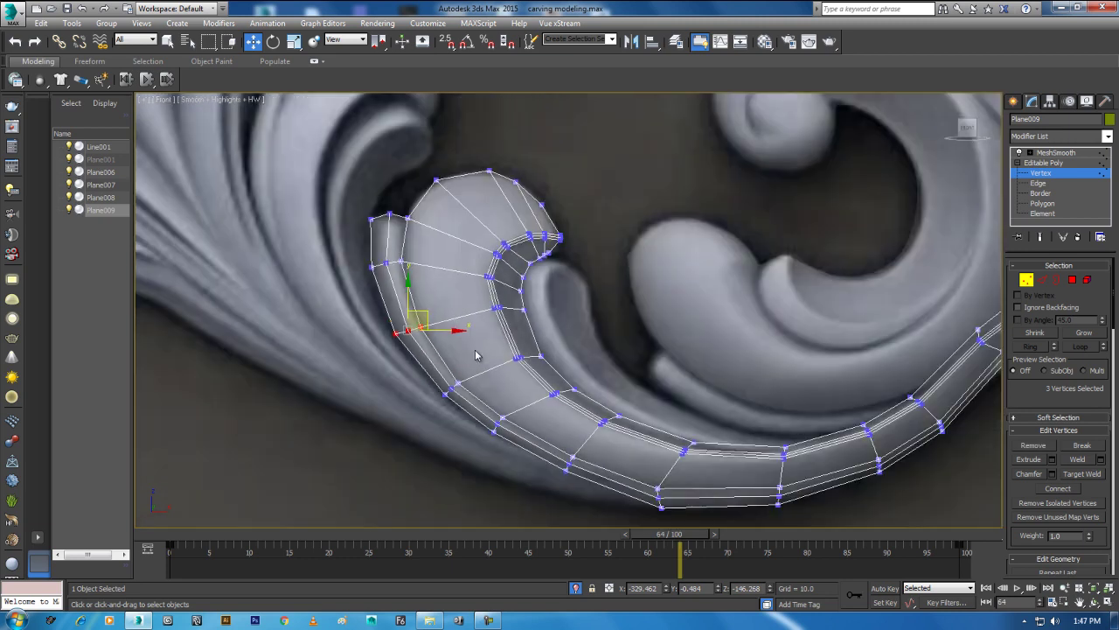
pyautogui.scroll(-1, 481, 357)
pyautogui.moveTo(500, 422); pyautogui.dragTo(384, 414, button='middle')
# Step: Return to Top-level, deselect and reselect Plane009, and go back to vertex editing
pyautogui.rightClick(634, 424)
pyautogui.click(599, 402)
pyautogui.click(670, 445)
pyautogui.click(601, 427)
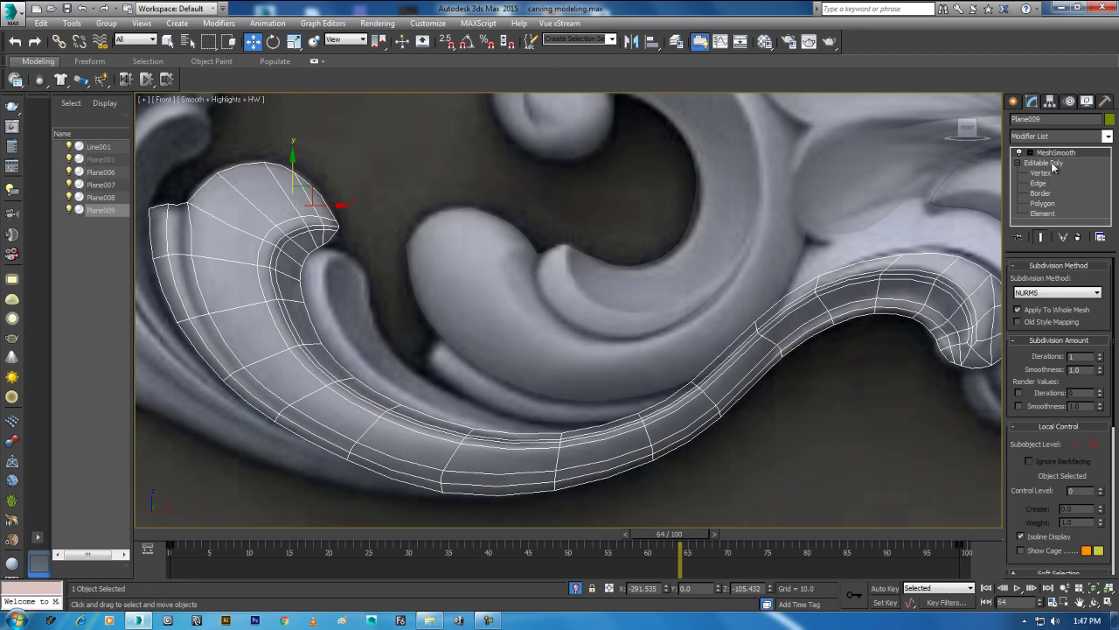
pyautogui.click(1041, 173)
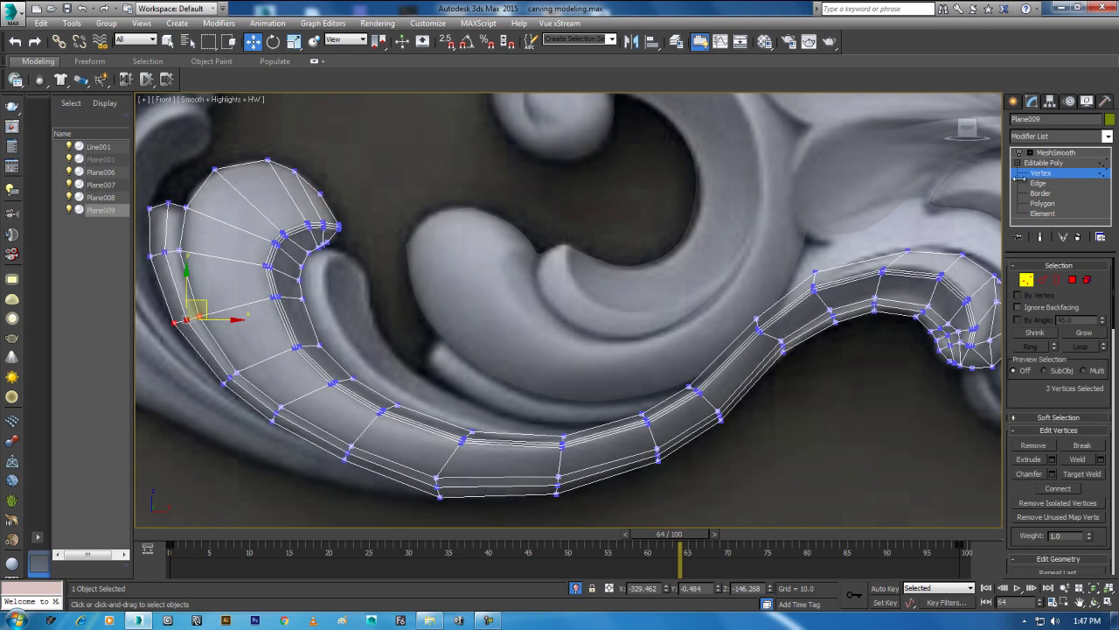
# Step: Use PolyDraw Step Build to place vertices and fill new quads along the curl's inner lip
pyautogui.click(89, 61)
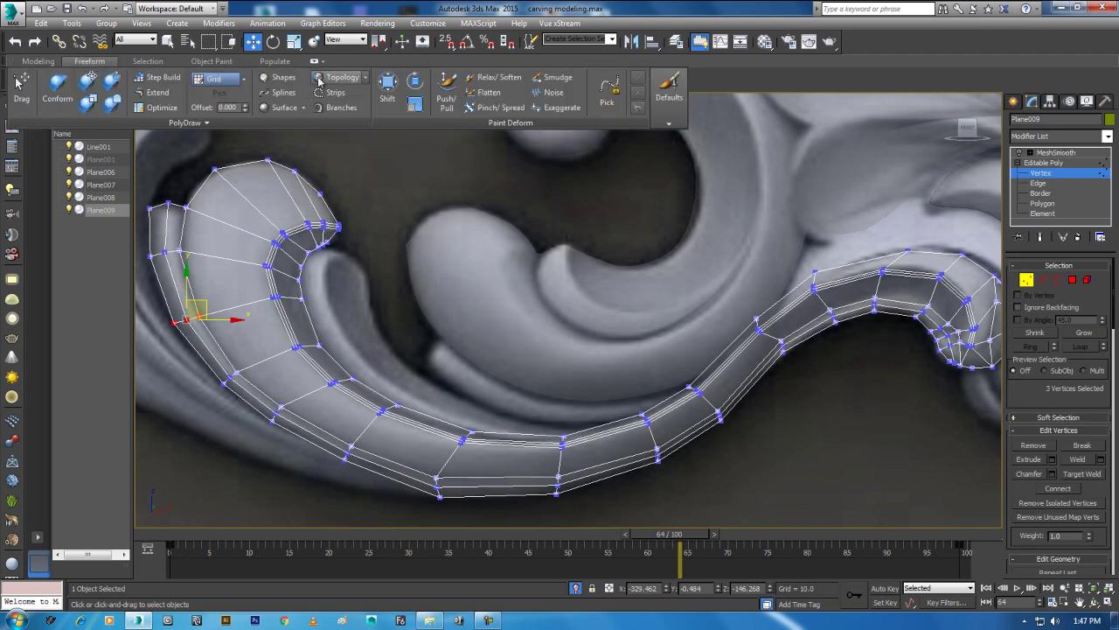
pyautogui.click(160, 78)
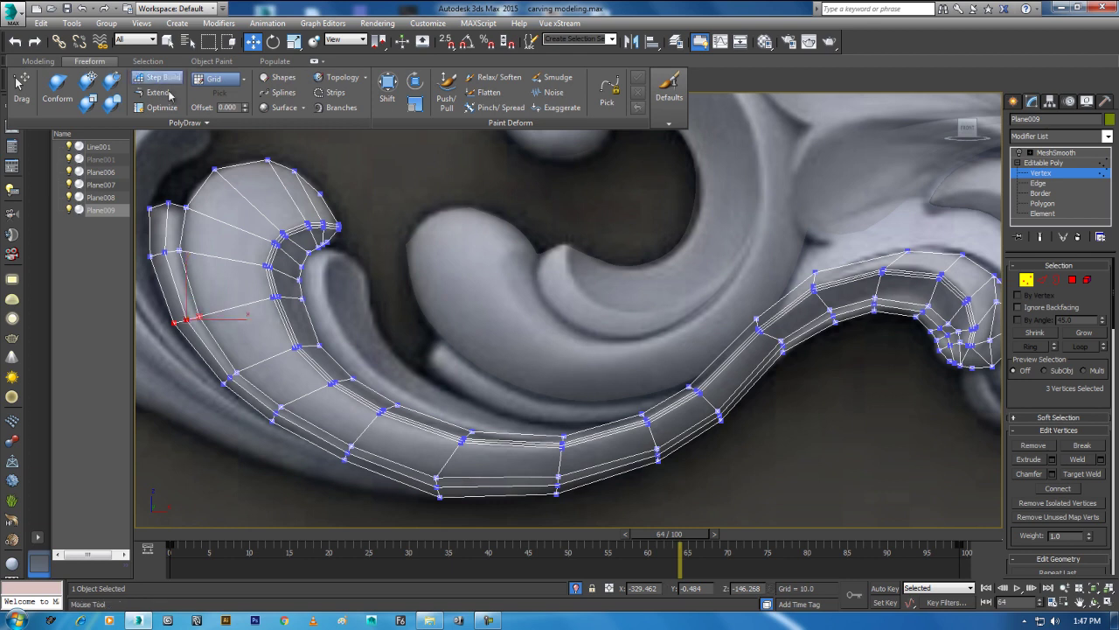
pyautogui.scroll(2, 350, 276)
pyautogui.scroll(3, 354, 258)
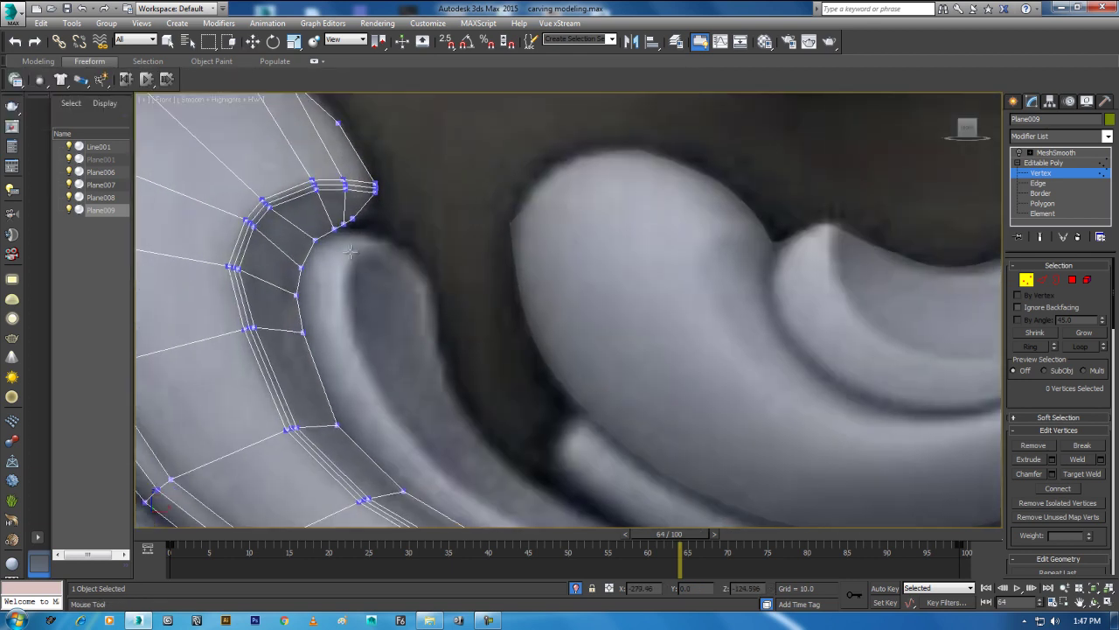
pyautogui.click(352, 241)
pyautogui.click(346, 268)
pyautogui.keyDown('shift'); pyautogui.moveTo(346, 267); pyautogui.dragTo(339, 247); pyautogui.keyUp('shift')
pyautogui.keyDown('shift'); pyautogui.moveTo(329, 276); pyautogui.dragTo(340, 306); pyautogui.keyUp('shift')
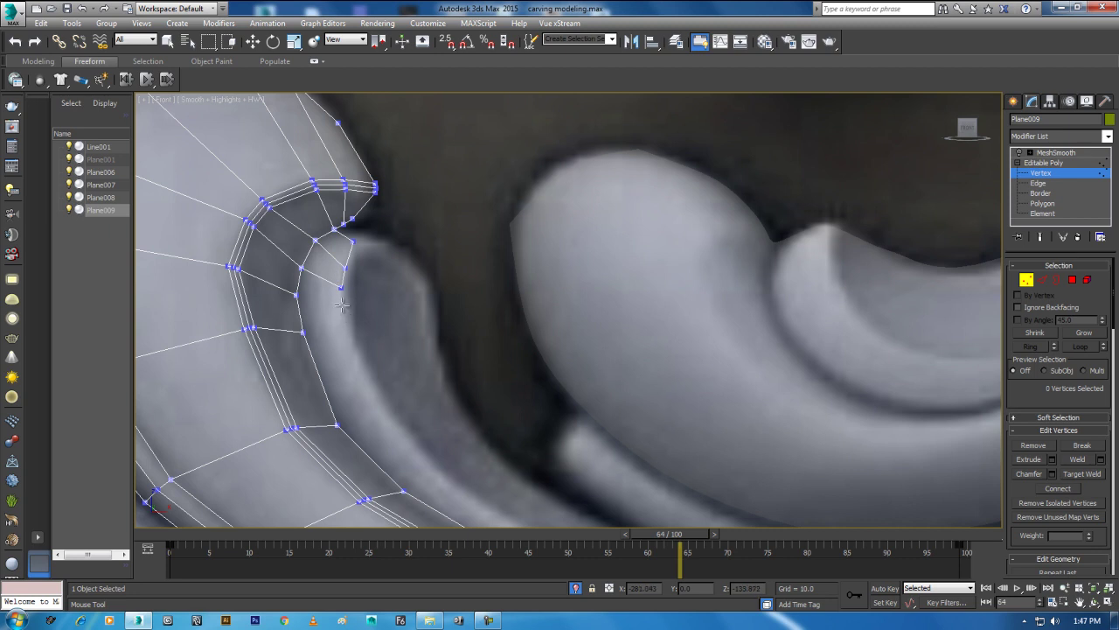
pyautogui.click(337, 306)
pyautogui.moveTo(362, 365); pyautogui.dragTo(354, 305, button='middle')
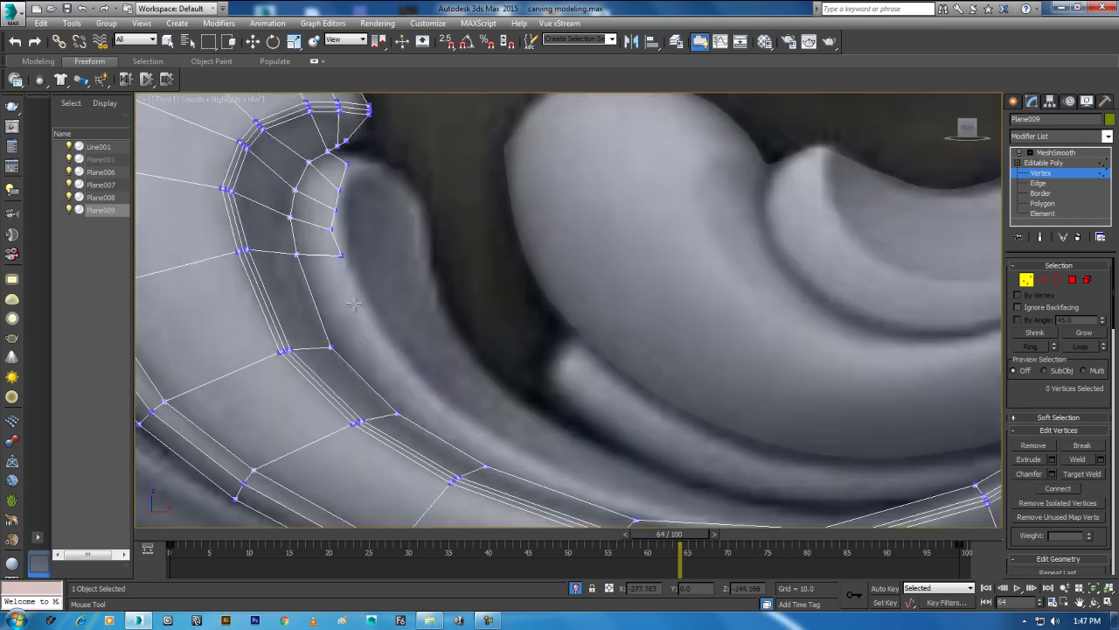
pyautogui.click(383, 338)
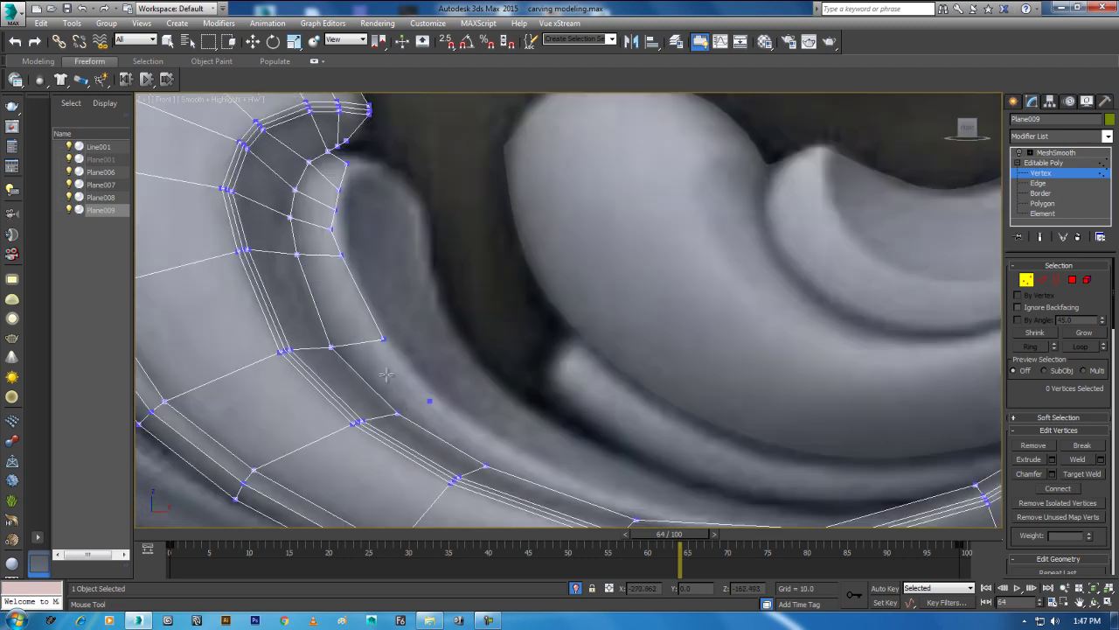
pyautogui.click(488, 620)
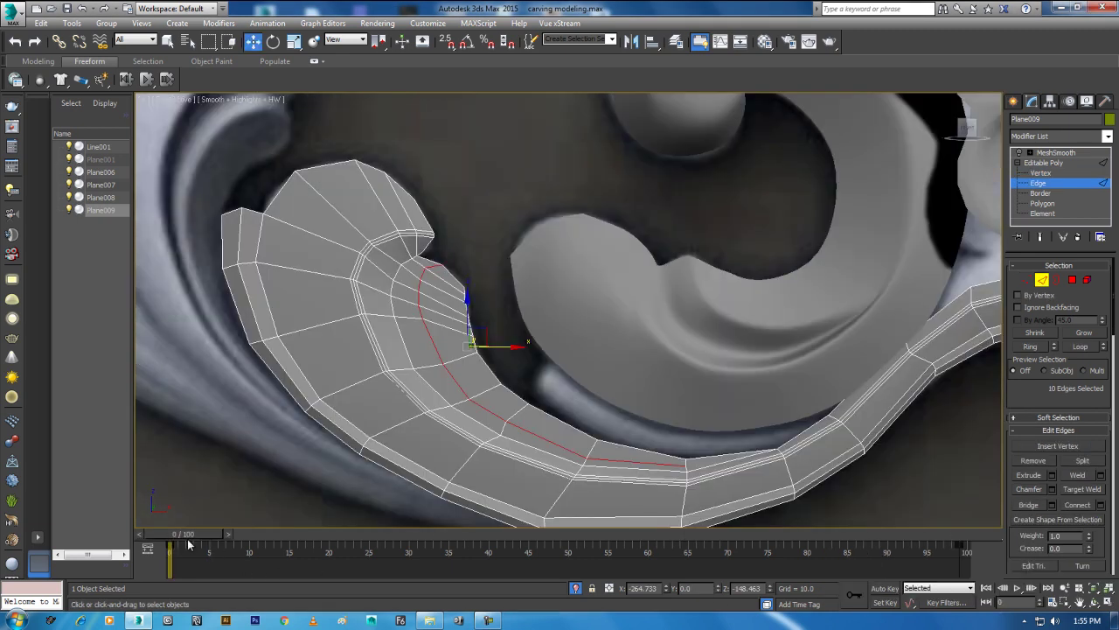
# Step: Set the timeline to frame 42, nudge the inner rim edges, and drop one edge
pyautogui.moveTo(188, 545)
pyautogui.mouseDown()
pyautogui.moveTo(545, 545)
pyautogui.moveTo(505, 545)
pyautogui.mouseUp()
pyautogui.moveTo(502, 350); pyautogui.dragTo(490, 283, button='middle')
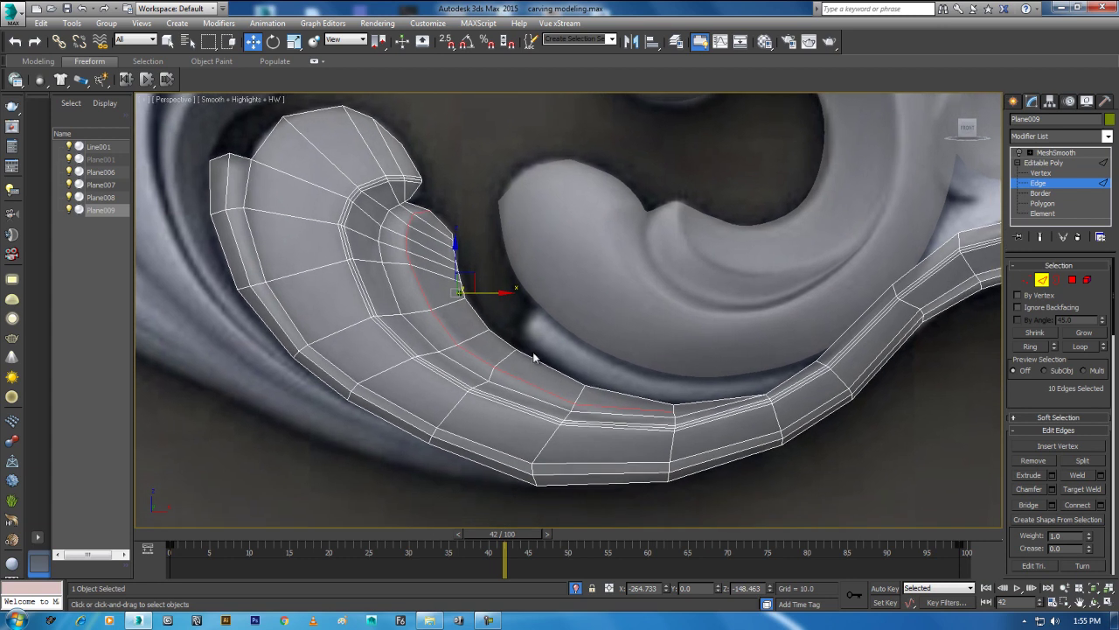
pyautogui.keyDown('alt'); pyautogui.moveTo(573, 406); pyautogui.dragTo(475, 391, button='middle'); pyautogui.keyUp('alt')
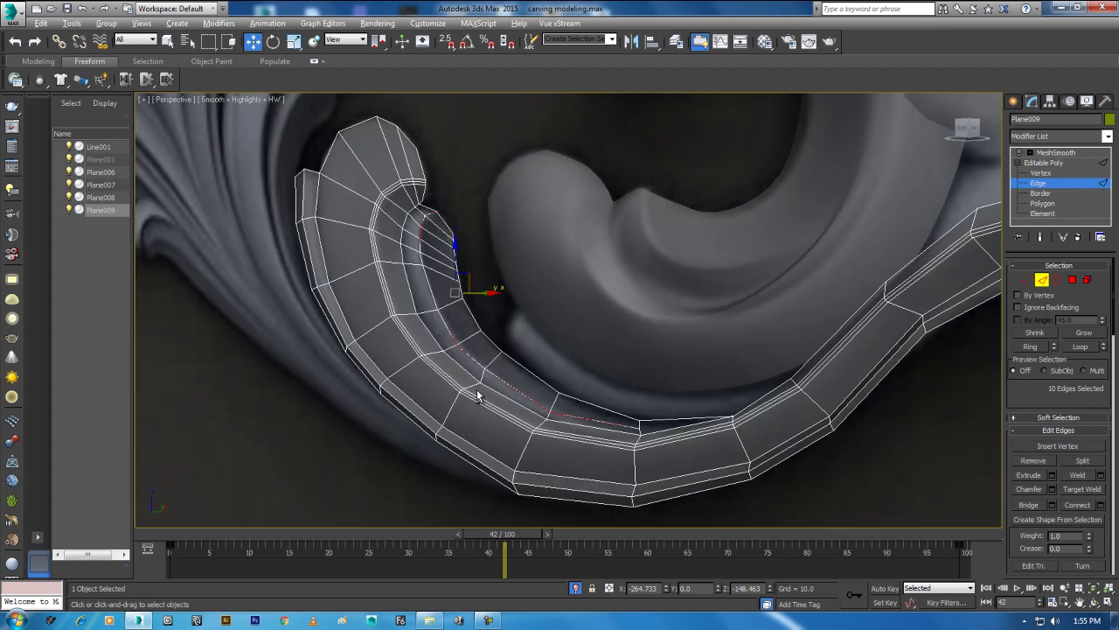
pyautogui.moveTo(492, 290); pyautogui.dragTo(492, 287)
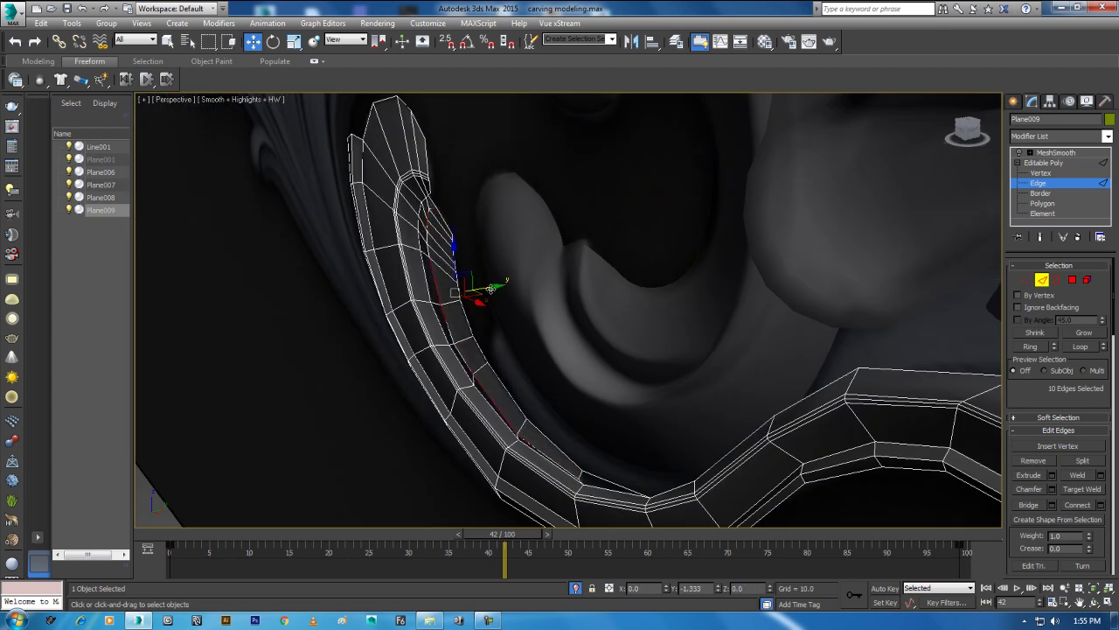
pyautogui.keyDown('alt'); pyautogui.click(578, 473); pyautogui.keyUp('alt')
# Step: Deselect an edge near the curl tip and push the remaining rim edges further back
pyautogui.keyDown('alt'); pyautogui.moveTo(563, 420); pyautogui.dragTo(512, 303, button='middle'); pyautogui.keyUp('alt')
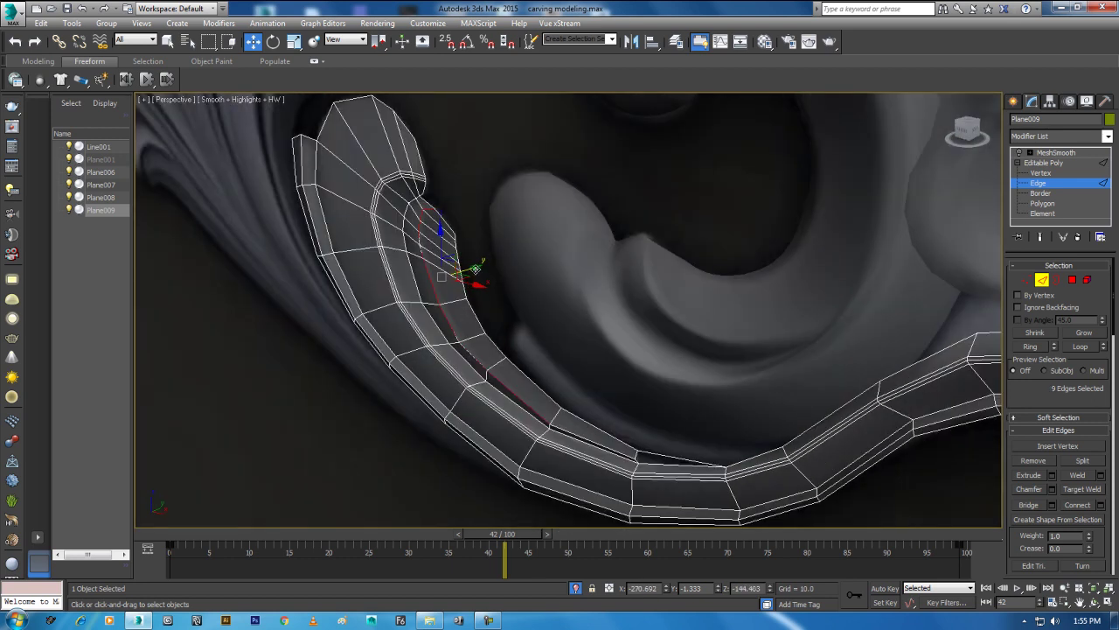
pyautogui.scroll(1, 499, 286)
pyautogui.scroll(2, 499, 286)
pyautogui.scroll(4, 499, 286)
pyautogui.keyDown('alt'); pyautogui.moveTo(515, 351); pyautogui.dragTo(468, 411); pyautogui.keyUp('alt')
pyautogui.moveTo(525, 440)
pyautogui.keyDown('alt'); pyautogui.mouseDown(button='middle')
pyautogui.moveTo(483, 443)
pyautogui.moveTo(538, 435)
pyautogui.mouseUp(button='middle'); pyautogui.keyUp('alt')
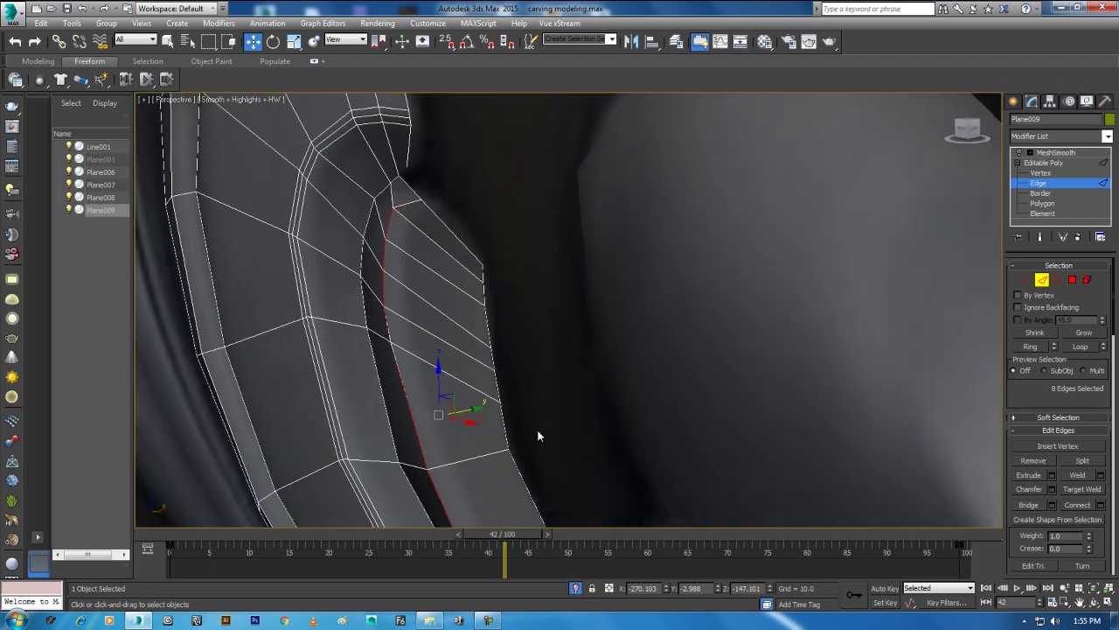
pyautogui.moveTo(478, 409); pyautogui.dragTo(472, 406)
pyautogui.moveTo(473, 405)
pyautogui.keyDown('alt'); pyautogui.mouseDown(button='middle')
pyautogui.moveTo(497, 340)
pyautogui.moveTo(528, 357)
pyautogui.moveTo(493, 356)
pyautogui.moveTo(611, 345)
pyautogui.mouseUp(button='middle'); pyautogui.keyUp('alt')
# Step: In Front view, centre the leaf and return Plane009 from edge editing to Top-level
pyautogui.press('f')
pyautogui.scroll(3, 558, 358)
pyautogui.scroll(-2, 559, 359)
pyautogui.scroll(-3, 494, 356)
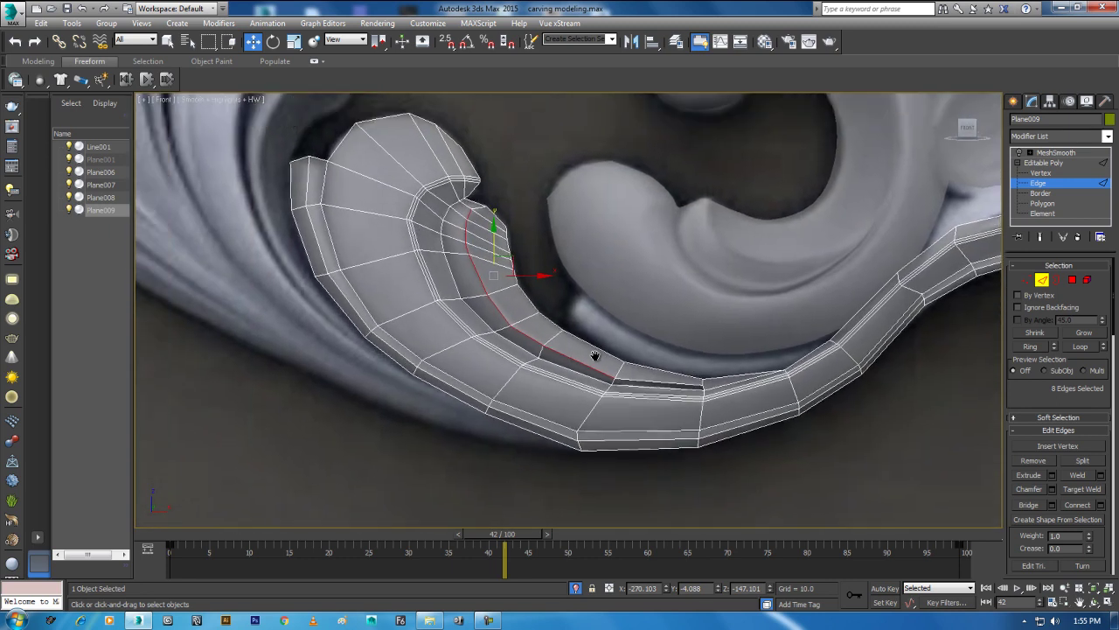
pyautogui.moveTo(514, 319); pyautogui.dragTo(610, 346, button='middle')
pyautogui.rightClick(521, 309)
pyautogui.click(559, 285)
# Step: Step through the modifier stack between MeshSmooth and Editable Poly to show the smoothed leaf
pyautogui.click(1051, 153)
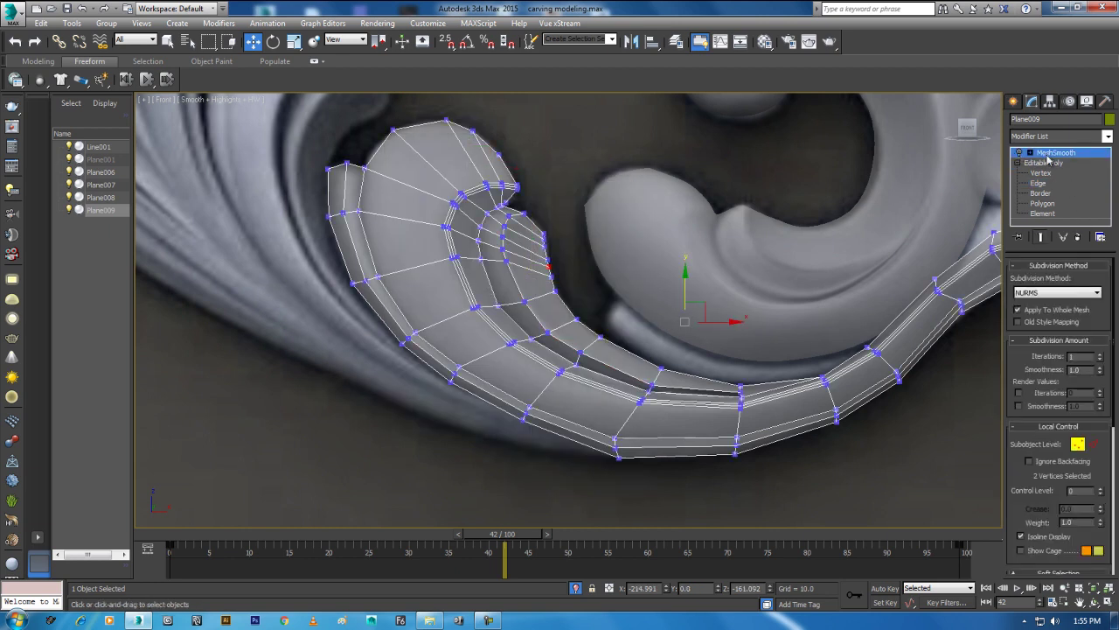
pyautogui.click(1046, 164)
pyautogui.click(1055, 153)
pyautogui.click(1030, 153)
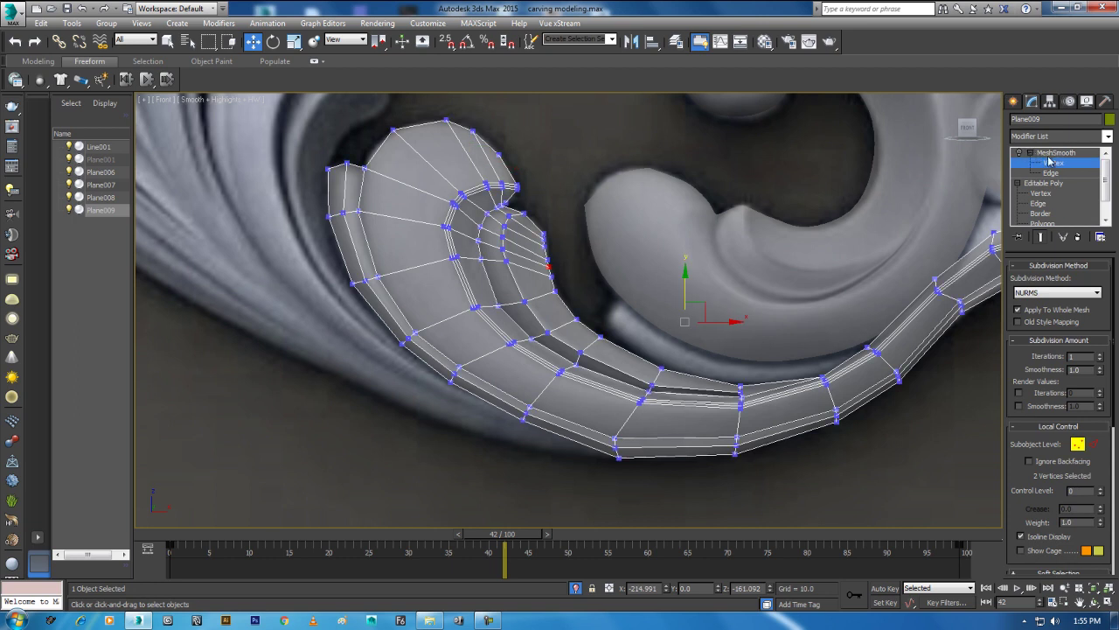
pyautogui.click(1035, 154)
pyautogui.click(1020, 153)
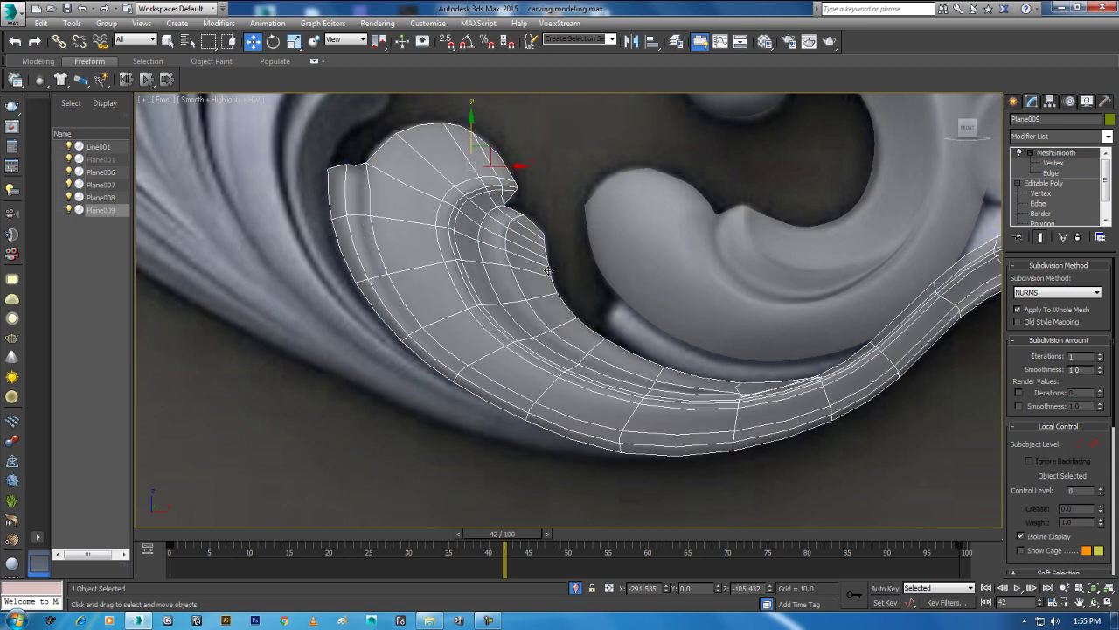
pyautogui.scroll(2, 550, 276)
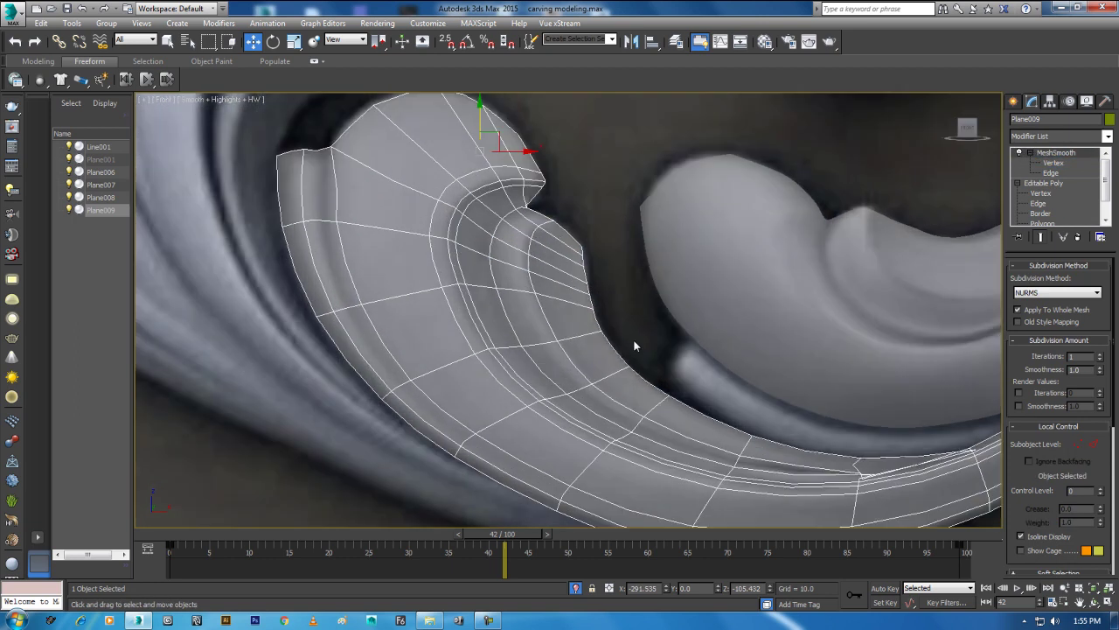
# Step: At Editable Poly vertex level, nudge the curl's top-left corner vertex left and raise its neighbour
pyautogui.click(1040, 192)
pyautogui.scroll(2, 563, 317)
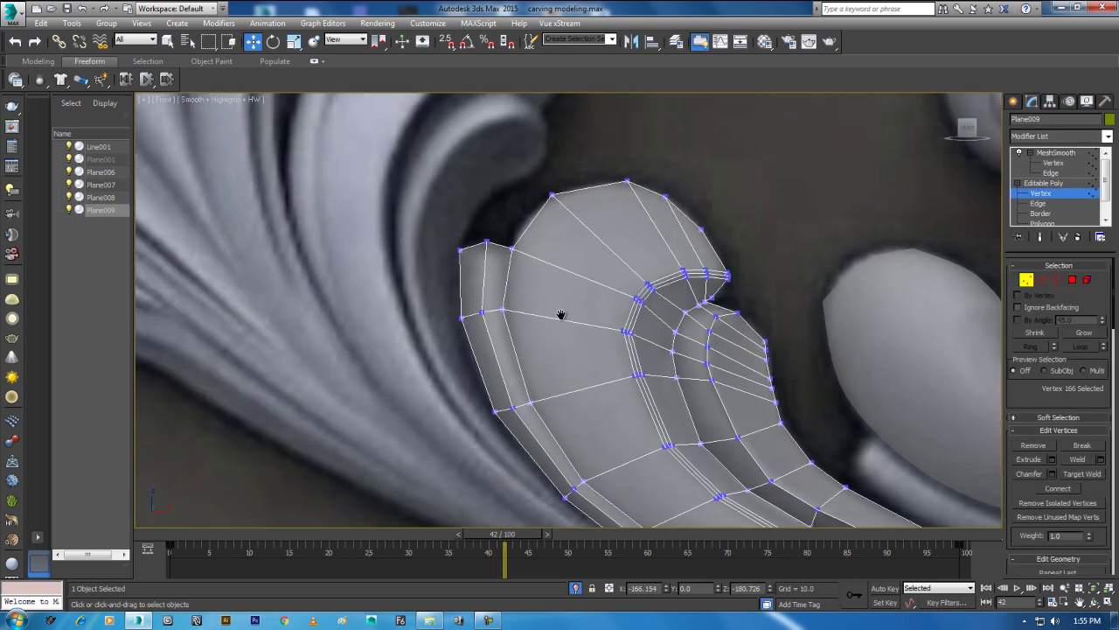
pyautogui.scroll(3, 443, 215)
pyautogui.click(422, 218)
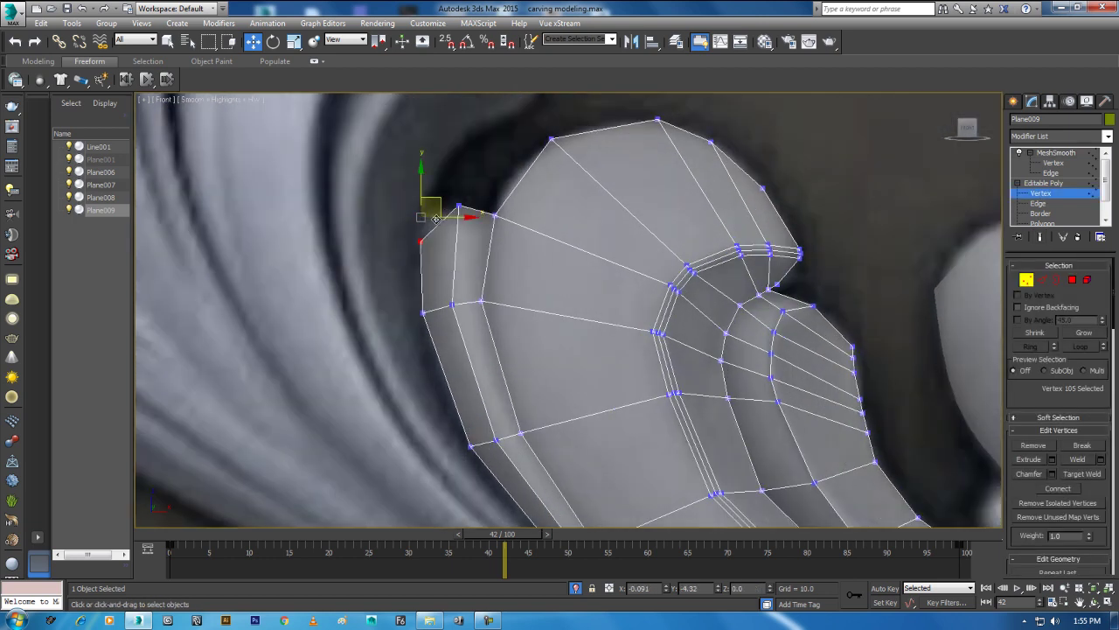
pyautogui.moveTo(460, 207); pyautogui.dragTo(454, 207)
pyautogui.click(422, 242)
pyautogui.moveTo(435, 203); pyautogui.dragTo(436, 185)
# Step: Return to MeshSmooth to show the smoothed leaf and pan out to frame the whole piece
pyautogui.click(1043, 184)
pyautogui.click(1056, 152)
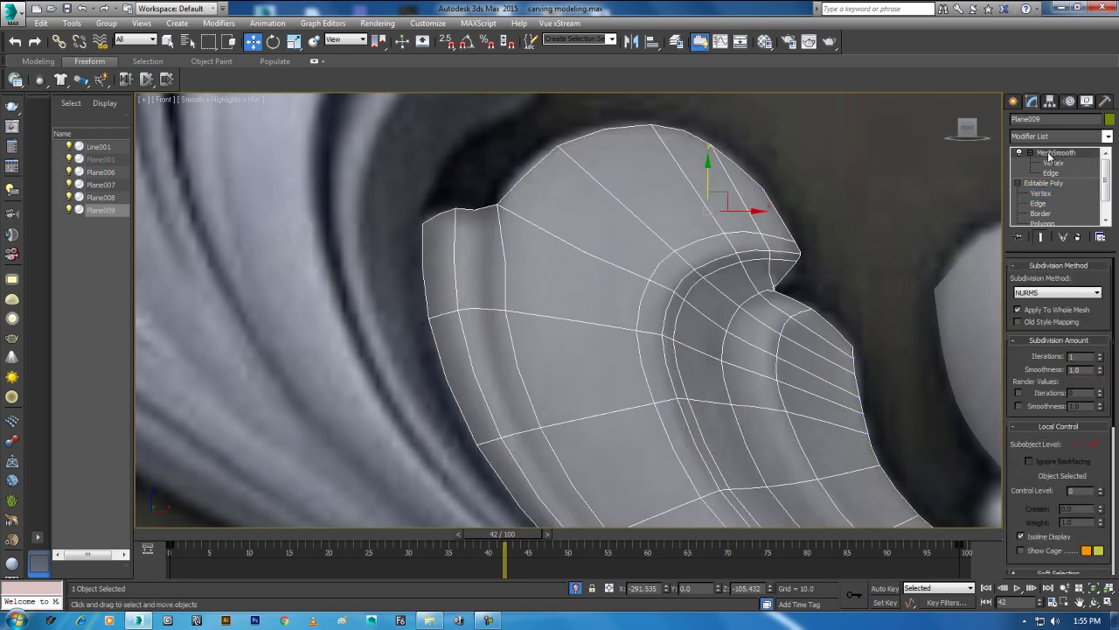
pyautogui.scroll(-2, 522, 288)
pyautogui.scroll(-3, 522, 288)
pyautogui.scroll(-2, 518, 239)
pyautogui.scroll(-3, 520, 411)
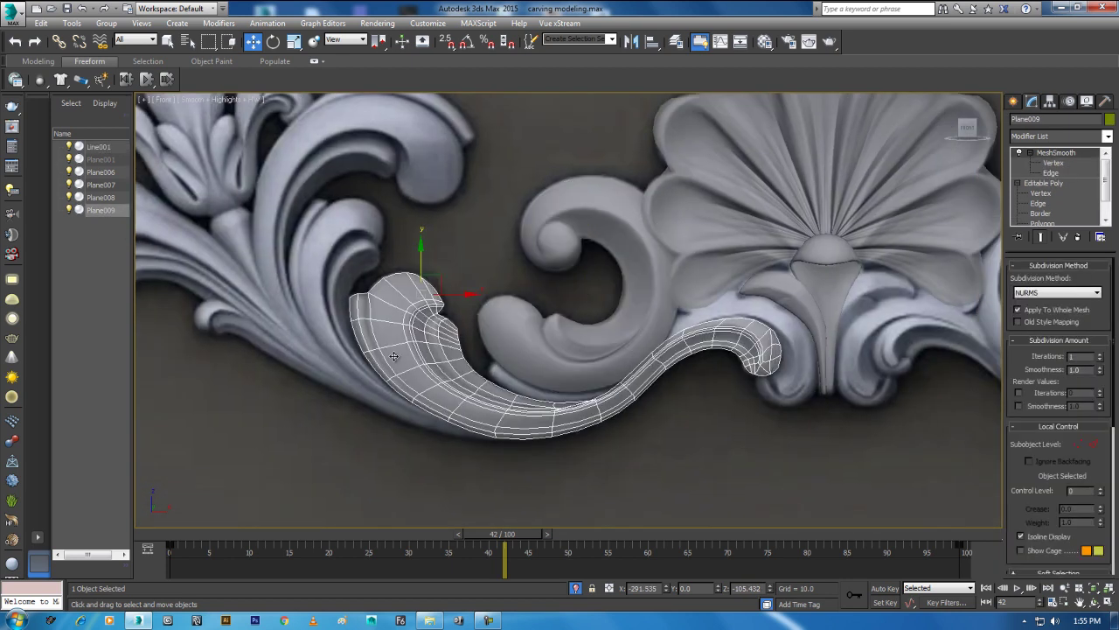
pyautogui.moveTo(418, 324)
pyautogui.mouseDown(button='middle')
pyautogui.moveTo(544, 374)
pyautogui.moveTo(553, 297)
pyautogui.mouseUp(button='middle')
pyautogui.moveTo(570, 355); pyautogui.dragTo(605, 334, button='middle')
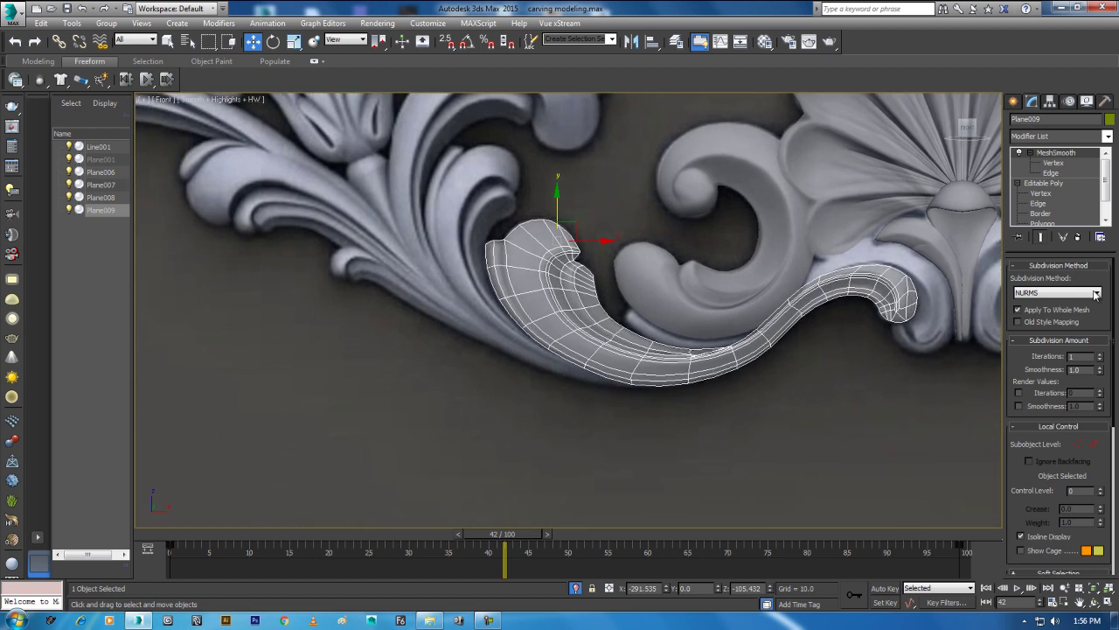
# Step: Select the curled leaf-head polygons and Shift-clone them as Object001
pyautogui.click(1049, 224)
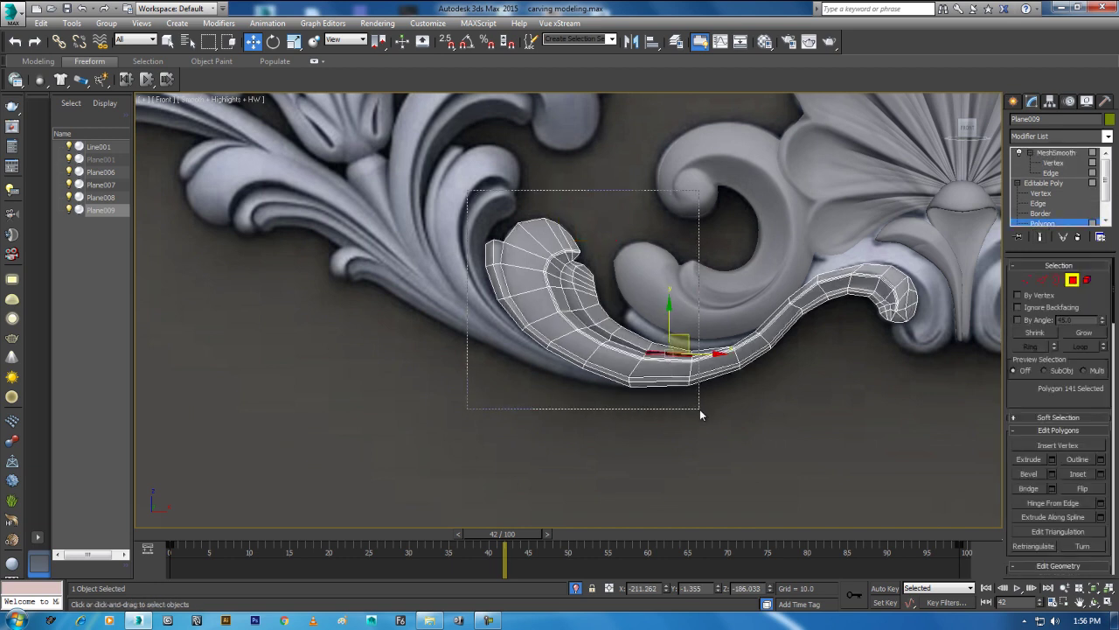
pyautogui.moveTo(636, 368); pyautogui.dragTo(707, 408)
pyautogui.scroll(2, 583, 339)
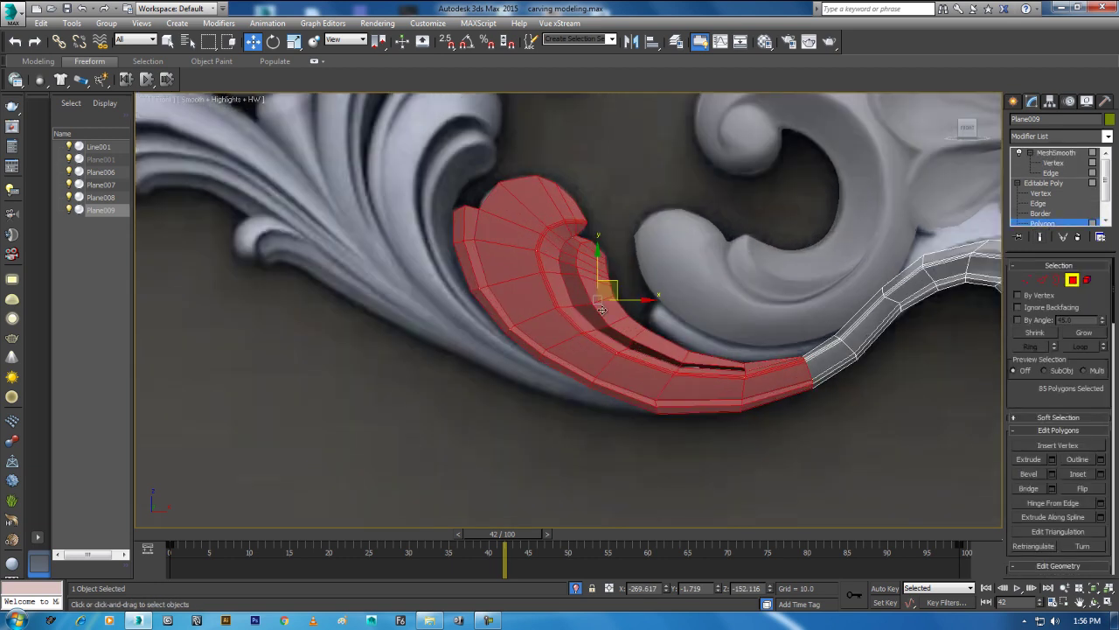
pyautogui.keyDown('shift'); pyautogui.moveTo(609, 287); pyautogui.dragTo(486, 209); pyautogui.keyUp('shift')
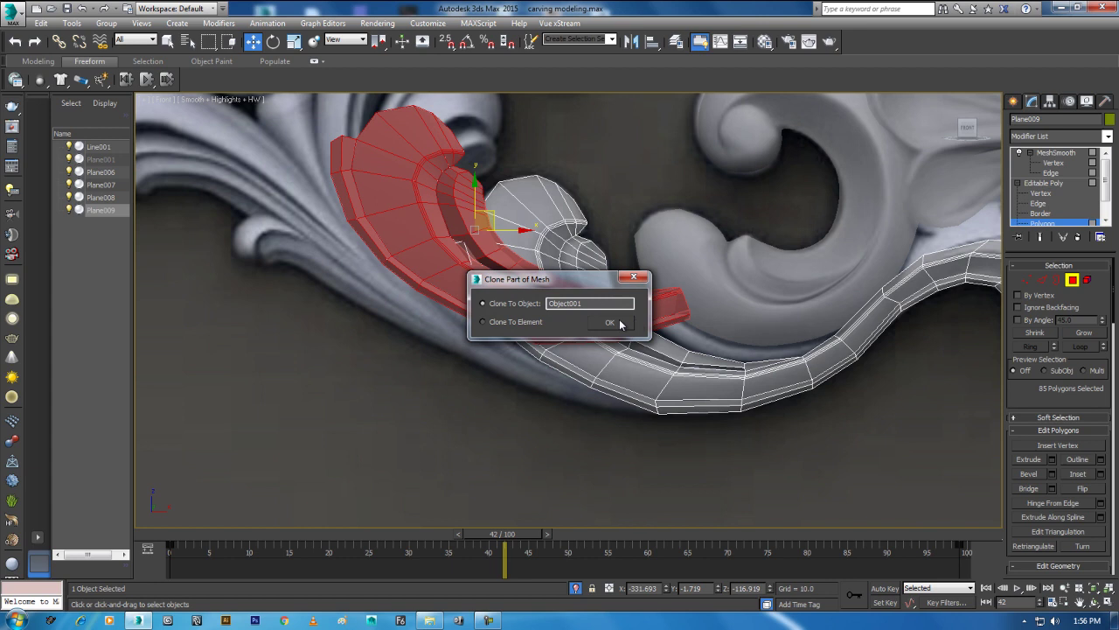
pyautogui.click(610, 323)
pyautogui.rightClick(525, 232)
pyautogui.click(512, 221)
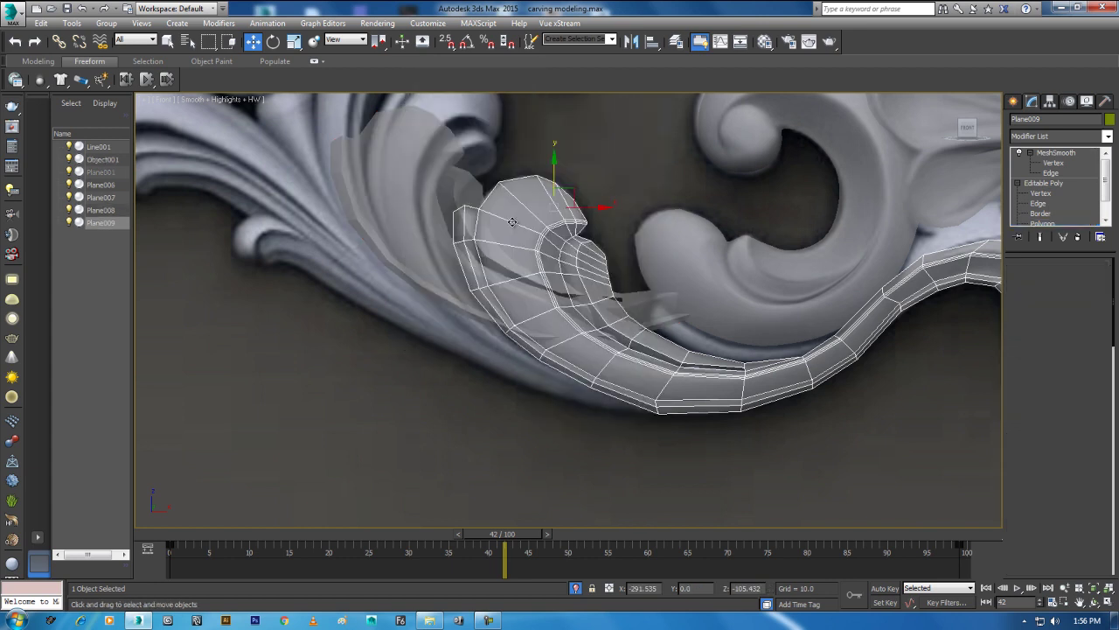
# Step: Select Object001, shift it up and right off the original, and open the modifier list
pyautogui.press('Home')
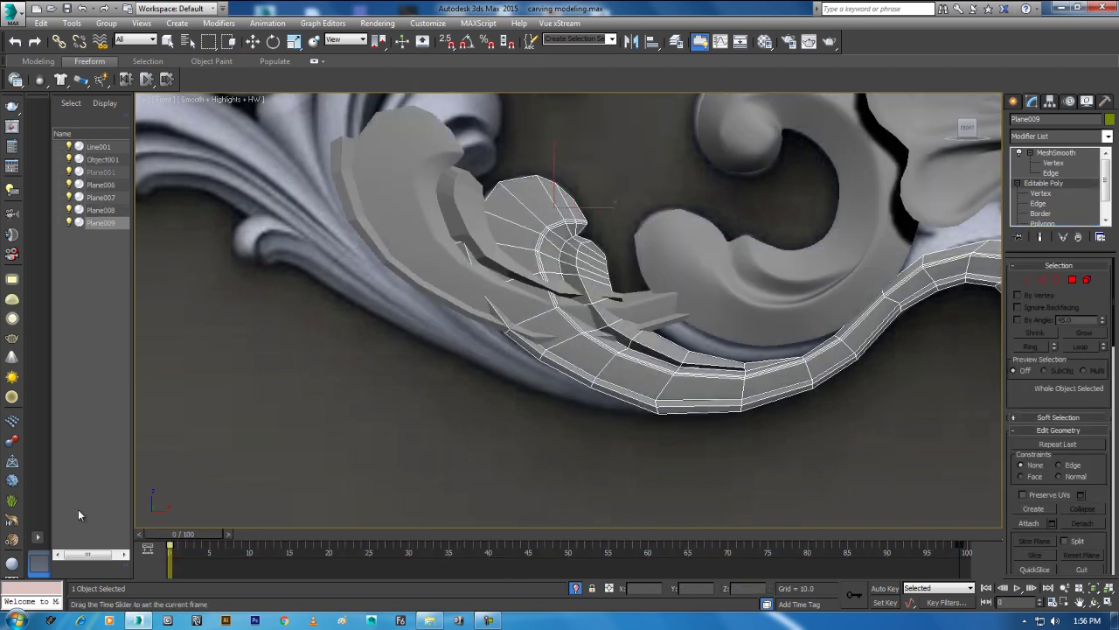
pyautogui.click(406, 261)
pyautogui.moveTo(194, 540); pyautogui.dragTo(408, 535)
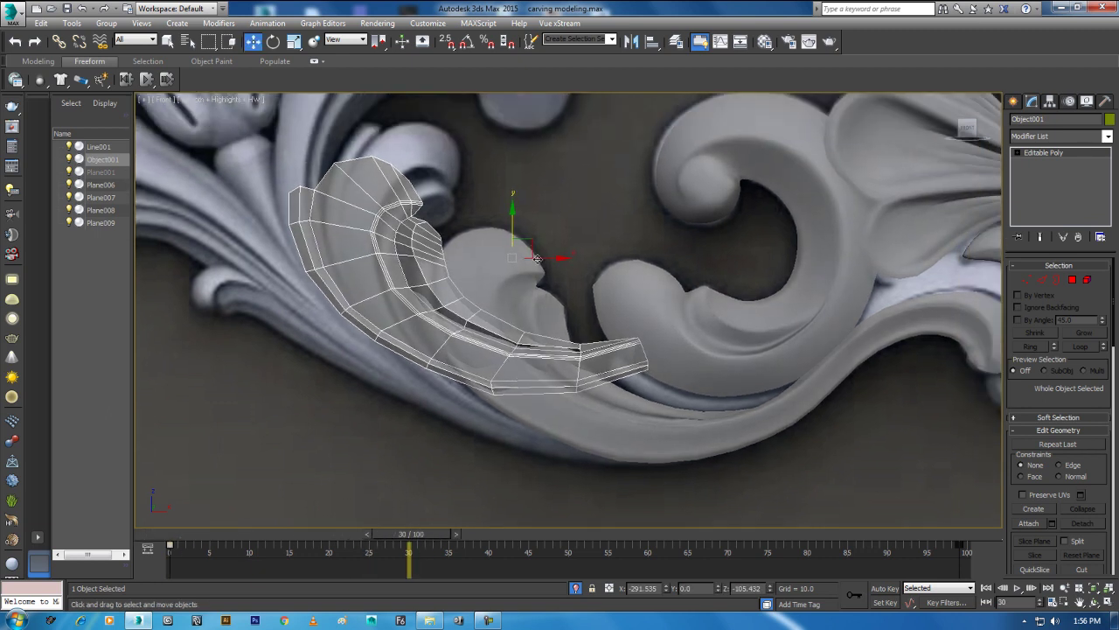
pyautogui.moveTo(533, 242); pyautogui.dragTo(559, 211)
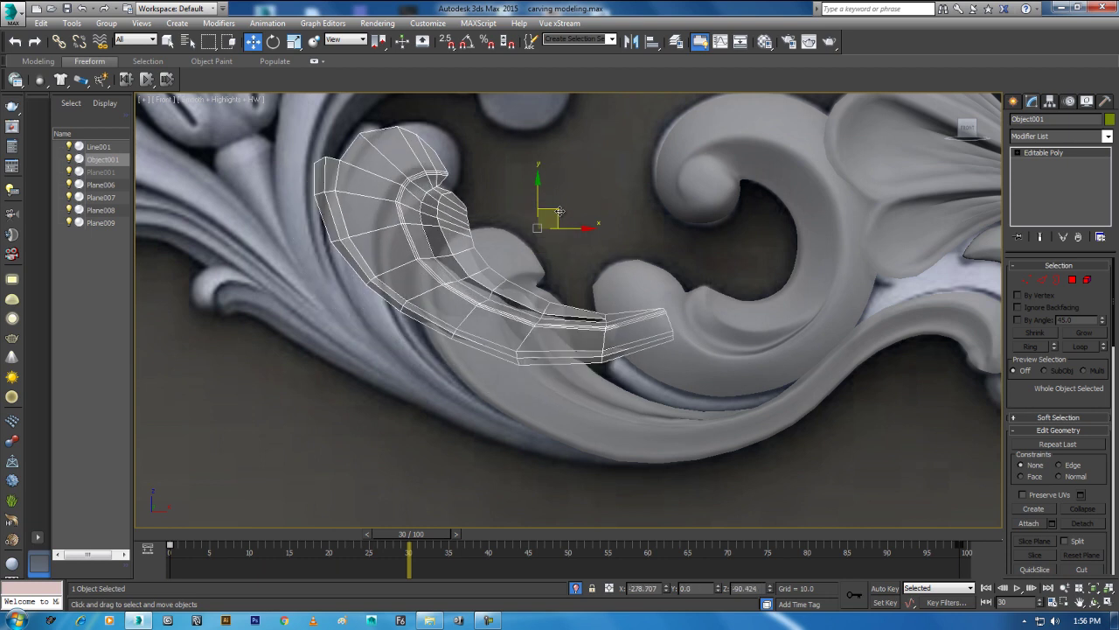
pyautogui.click(1054, 137)
# Step: Add an FFD 3x3x3 to Object001 and pull its right and middle lattice columns down
pyautogui.press('f')
pyautogui.press('f')
pyautogui.click(1049, 159)
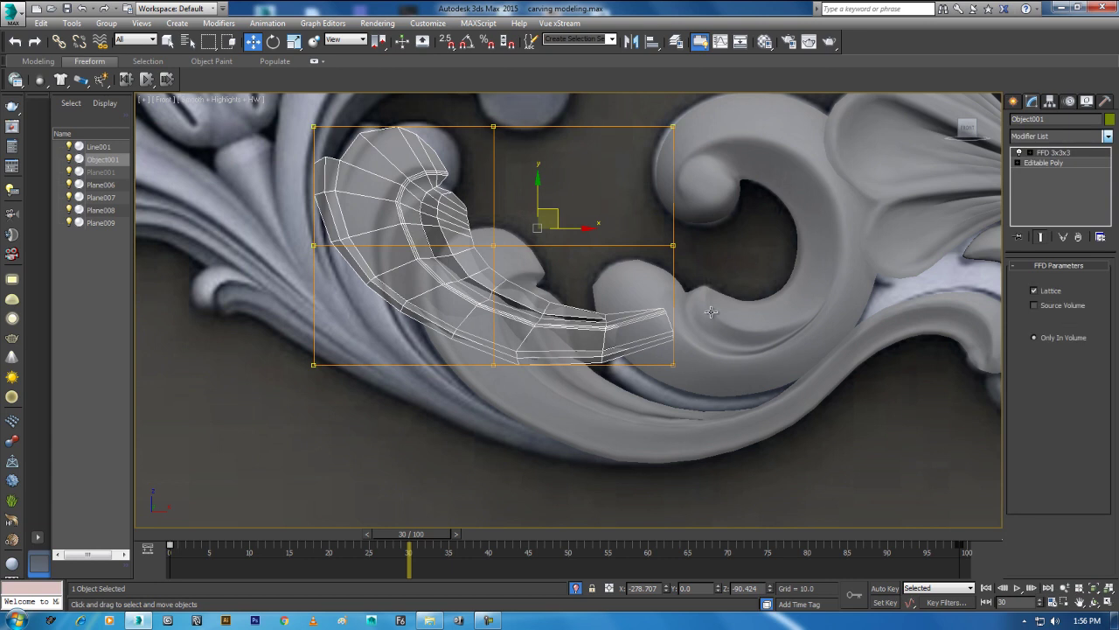
pyautogui.moveTo(741, 107); pyautogui.dragTo(634, 419)
pyautogui.moveTo(686, 227); pyautogui.dragTo(676, 317)
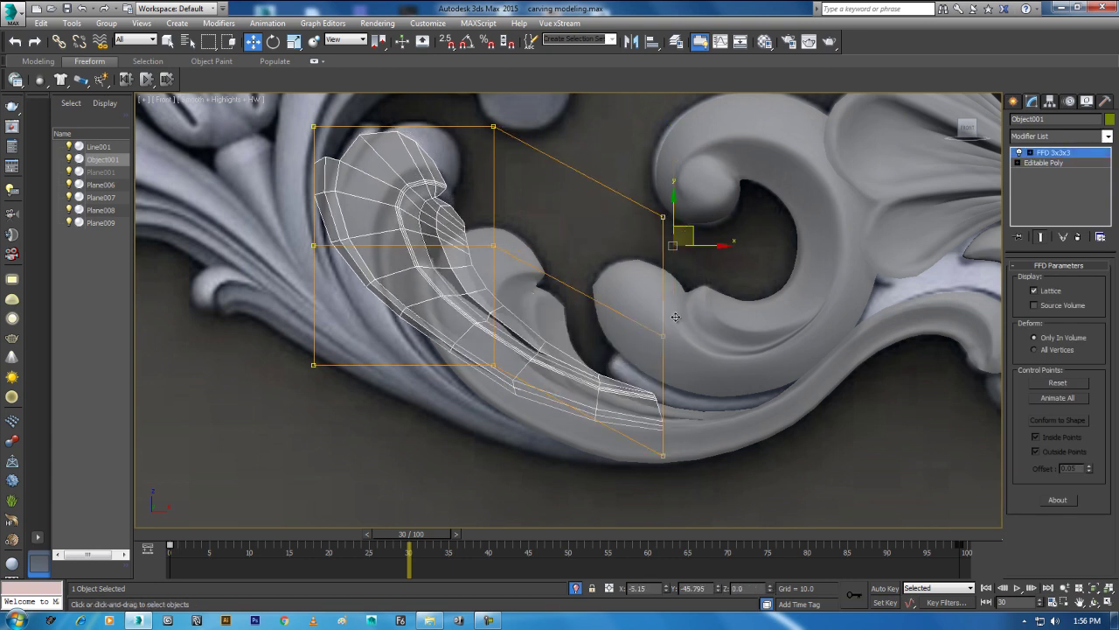
pyautogui.moveTo(454, 435); pyautogui.dragTo(535, 112)
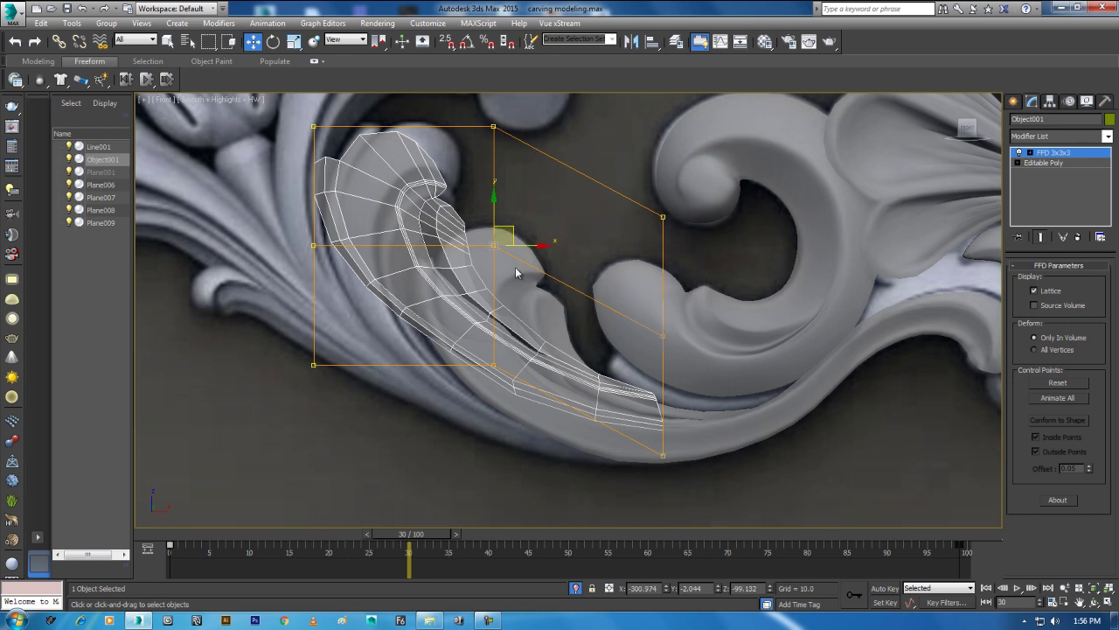
pyautogui.moveTo(512, 231); pyautogui.dragTo(482, 274)
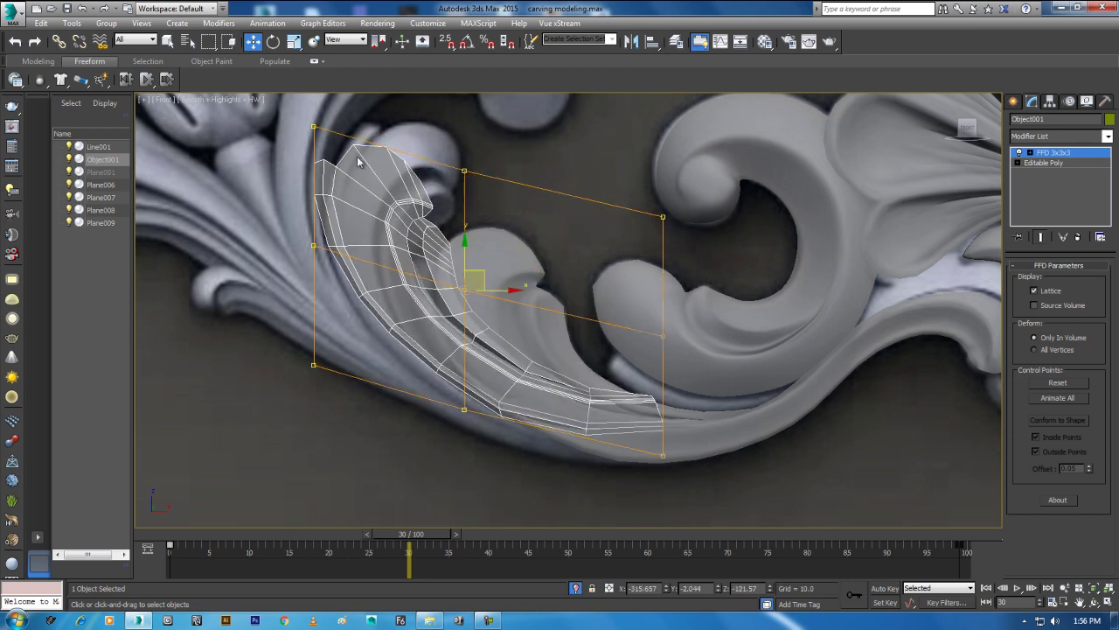
# Step: Raise the top-left lattice points and reposition the left-middle and centre points to form the curl
pyautogui.moveTo(365, 200); pyautogui.dragTo(483, 226)
pyautogui.moveTo(374, 172); pyautogui.dragTo(429, 177)
pyautogui.moveTo(407, 134); pyautogui.dragTo(433, 112)
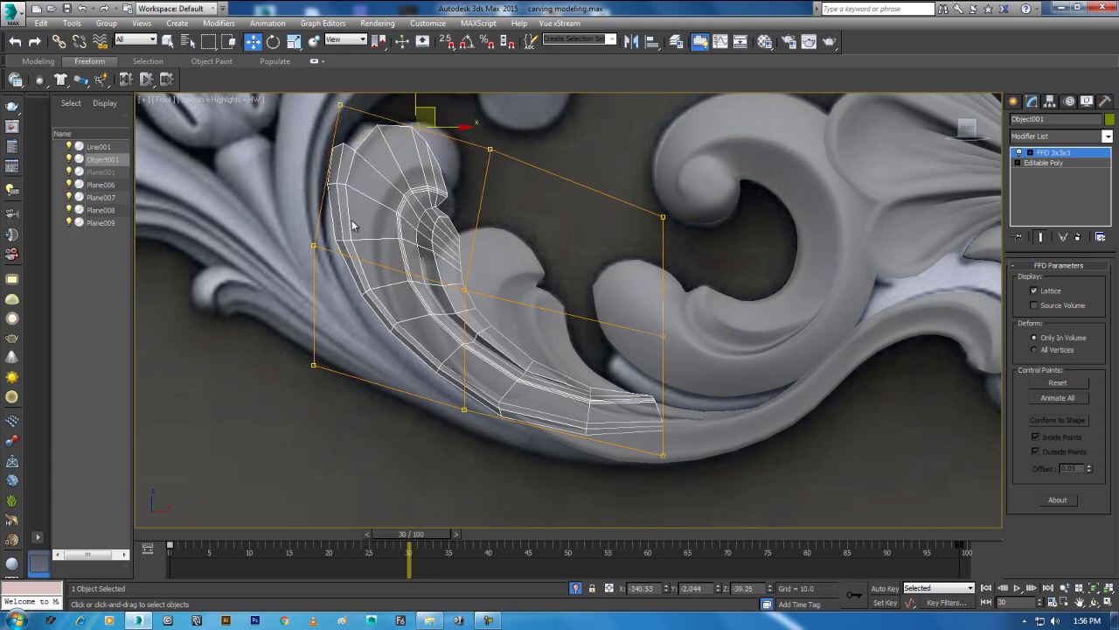
pyautogui.moveTo(318, 278); pyautogui.dragTo(309, 262)
pyautogui.moveTo(327, 216); pyautogui.dragTo(319, 208)
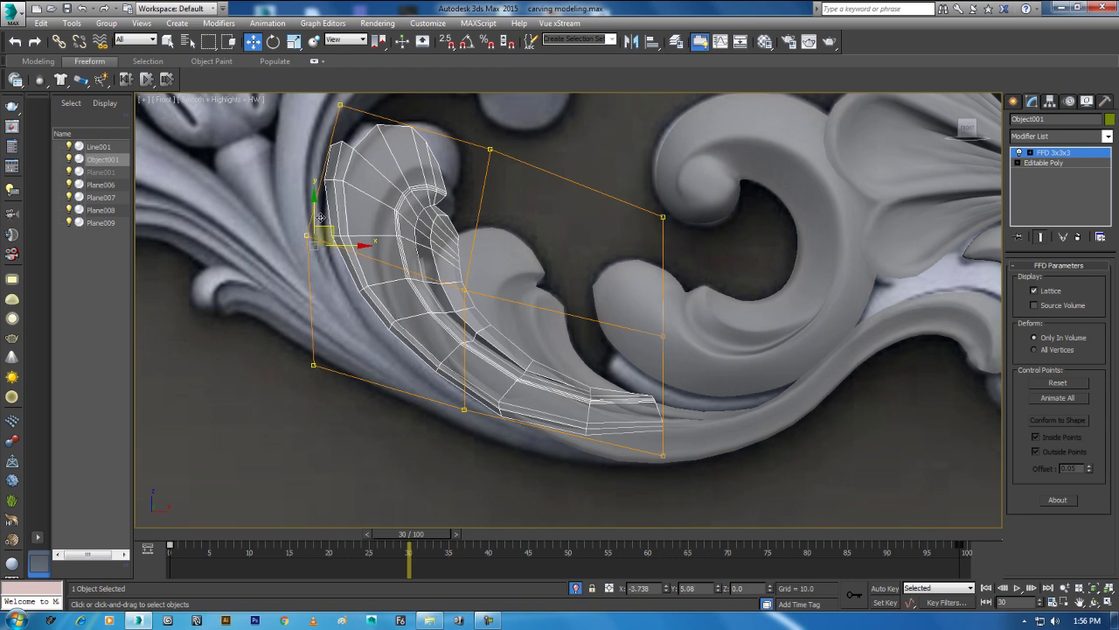
pyautogui.moveTo(444, 314); pyautogui.dragTo(444, 313)
pyautogui.moveTo(476, 278)
pyautogui.mouseDown()
pyautogui.moveTo(440, 236)
pyautogui.moveTo(573, 99)
pyautogui.mouseUp()
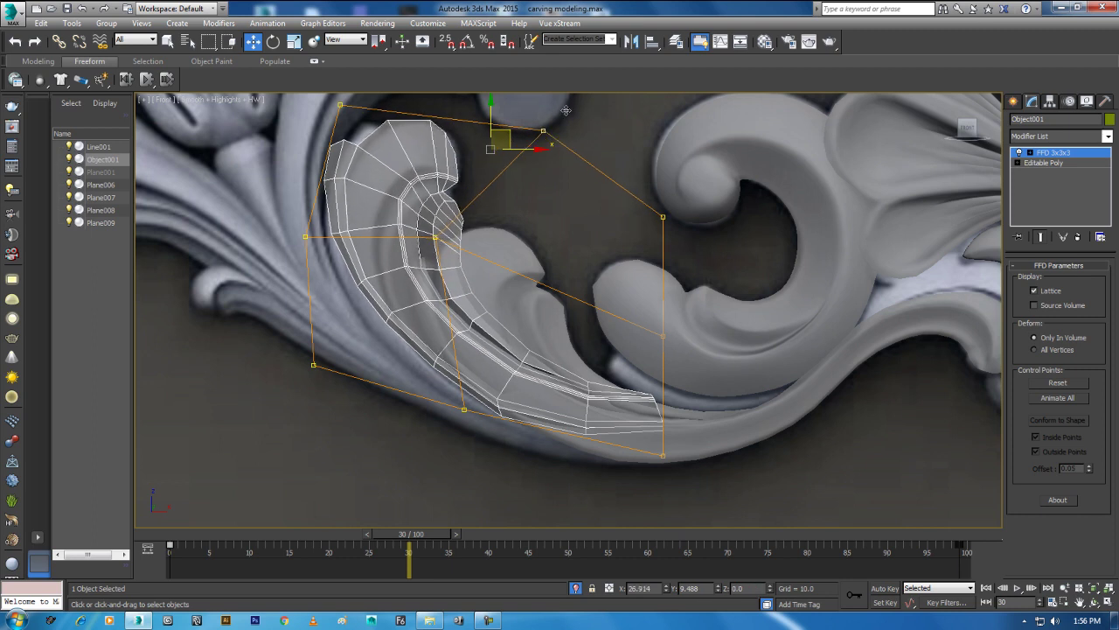
pyautogui.moveTo(456, 219); pyautogui.dragTo(426, 268)
pyautogui.moveTo(454, 218)
pyautogui.mouseDown()
pyautogui.moveTo(357, 267)
pyautogui.moveTo(368, 285)
pyautogui.mouseUp()
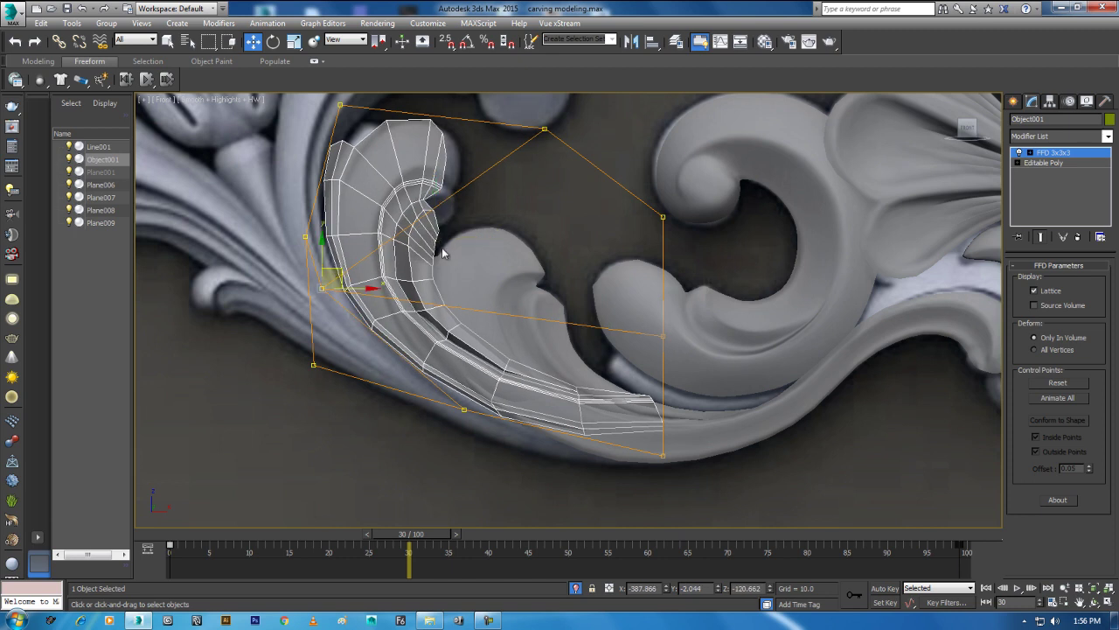
# Step: Bend the leaf's lower tip left and down by moving the lower and right-middle lattice points
pyautogui.moveTo(442, 253); pyautogui.dragTo(437, 291, button='middle')
pyautogui.click(629, 398)
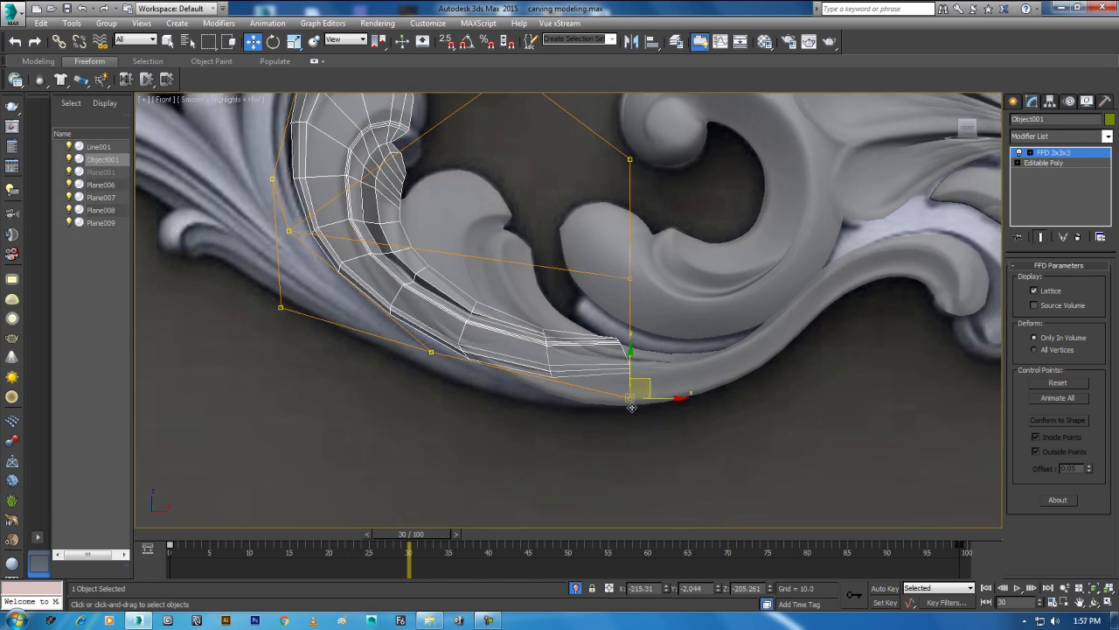
pyautogui.moveTo(648, 383); pyautogui.dragTo(557, 378)
pyautogui.moveTo(474, 343); pyautogui.dragTo(388, 387)
pyautogui.moveTo(459, 334); pyautogui.dragTo(453, 337)
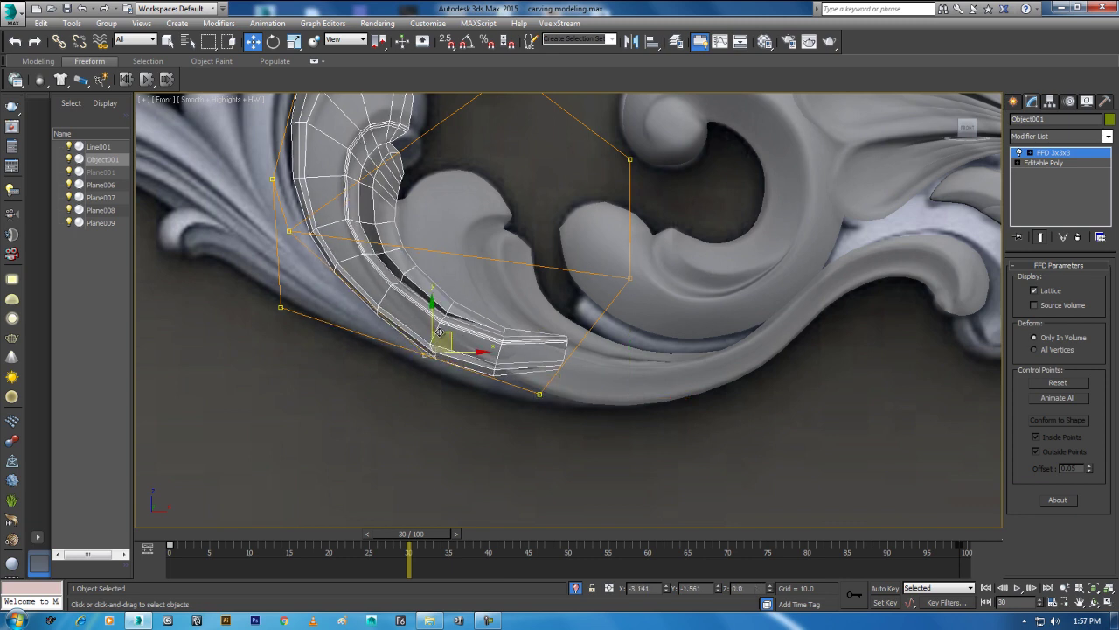
pyautogui.moveTo(593, 320); pyautogui.dragTo(592, 313)
pyautogui.moveTo(649, 267); pyautogui.dragTo(595, 344)
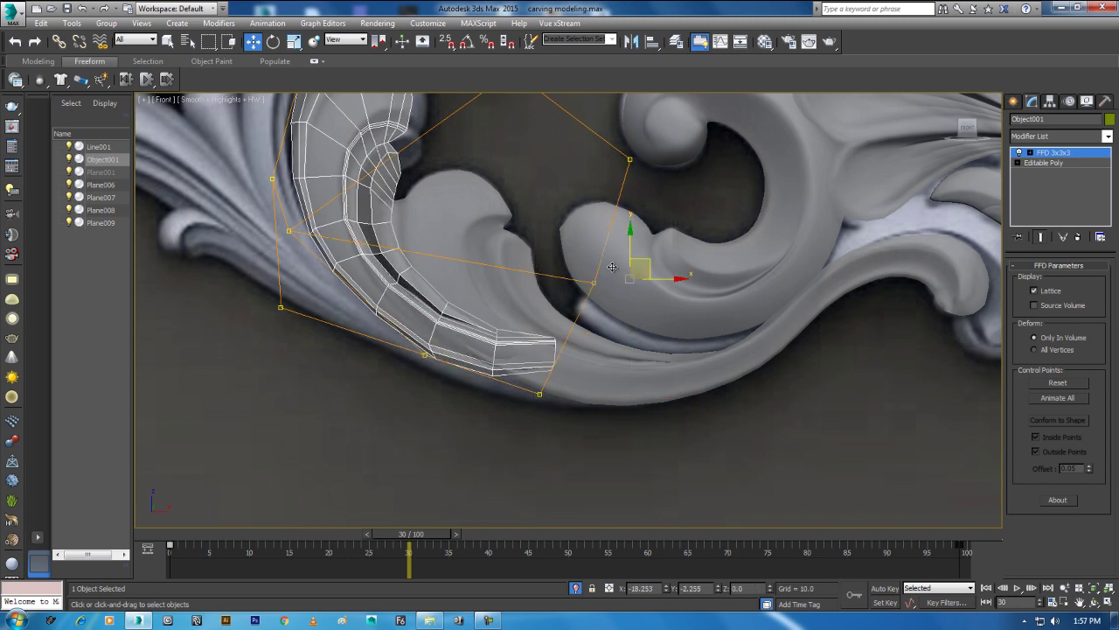
pyautogui.moveTo(557, 428)
pyautogui.mouseDown()
pyautogui.moveTo(524, 380)
pyautogui.moveTo(548, 390)
pyautogui.mouseUp()
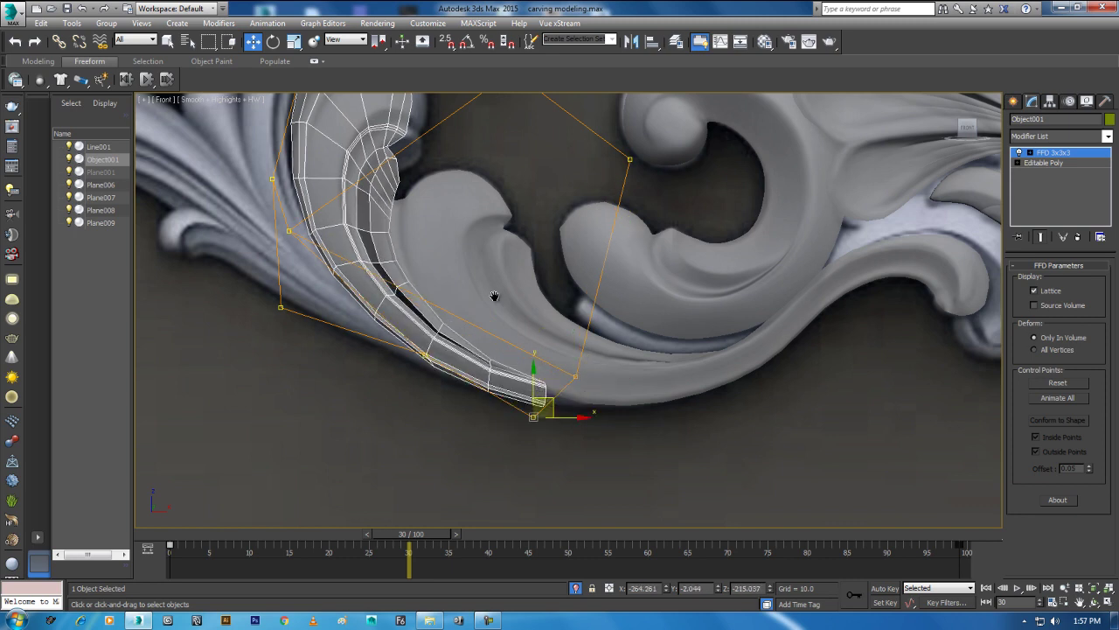
pyautogui.moveTo(418, 175); pyautogui.dragTo(435, 293, button='middle')
# Step: Stack a second FFD 3x3x3 on Object001 and enter its Control Points level
pyautogui.rightClick(378, 223)
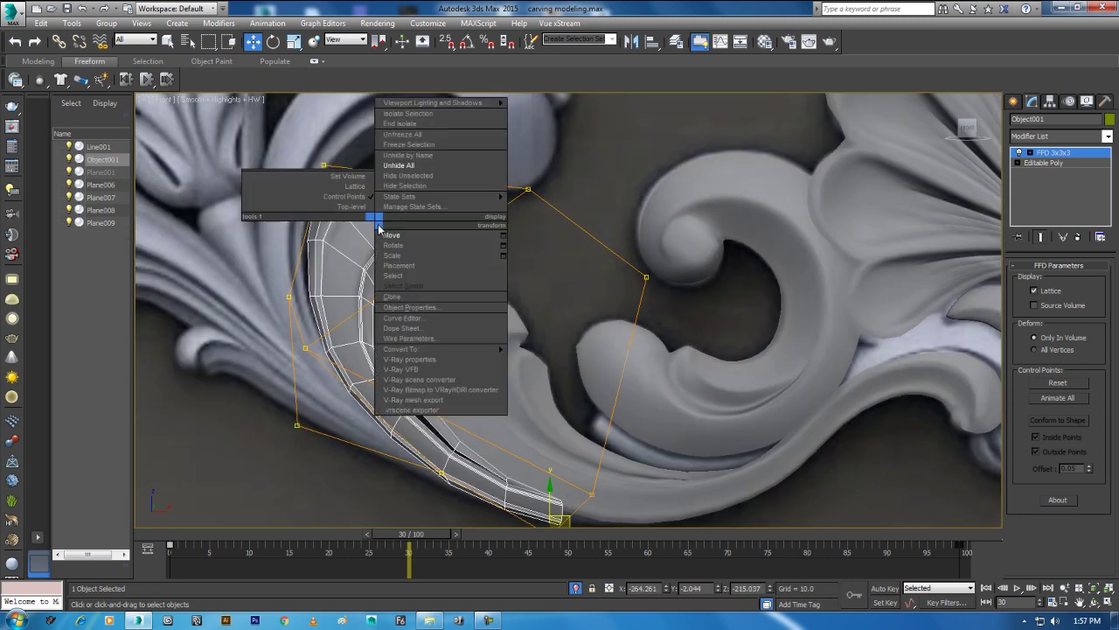
pyautogui.click(345, 213)
pyautogui.click(1071, 138)
pyautogui.write('fff')
pyautogui.click(1070, 161)
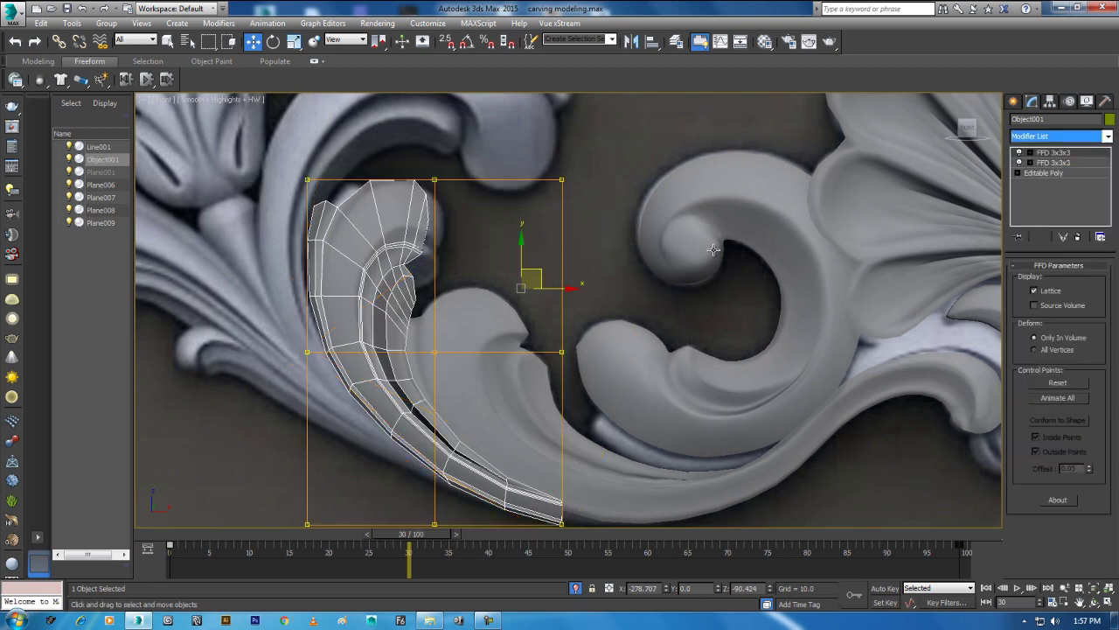
pyautogui.click(1029, 153)
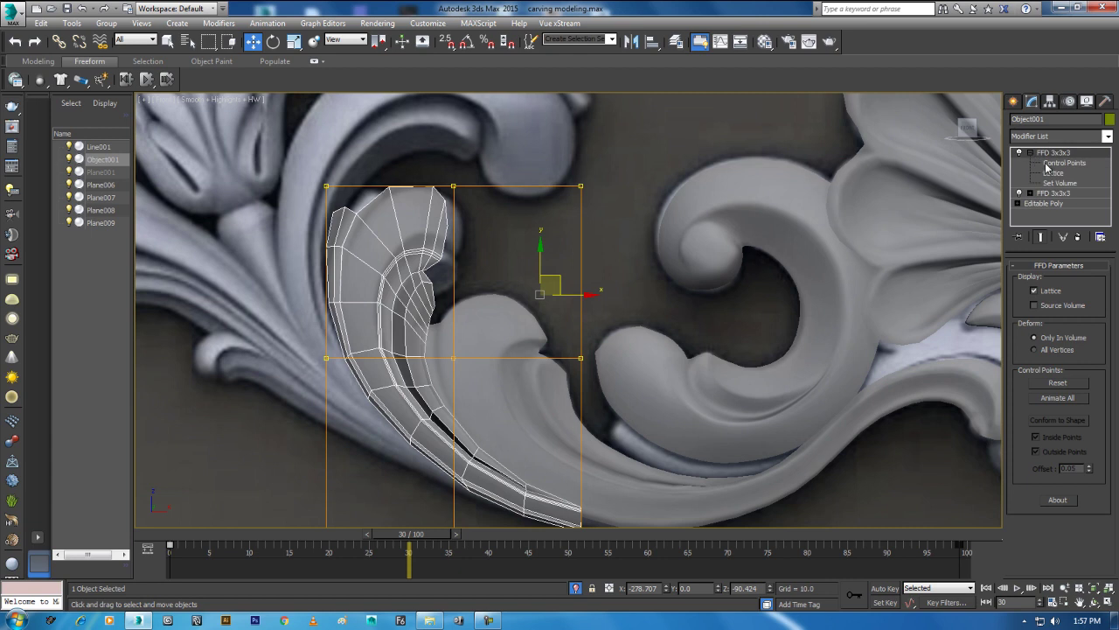
pyautogui.press('1')
# Step: Pull the top-left lattice point up-right and stretch the top-right point out to broaden the head
pyautogui.click(327, 186)
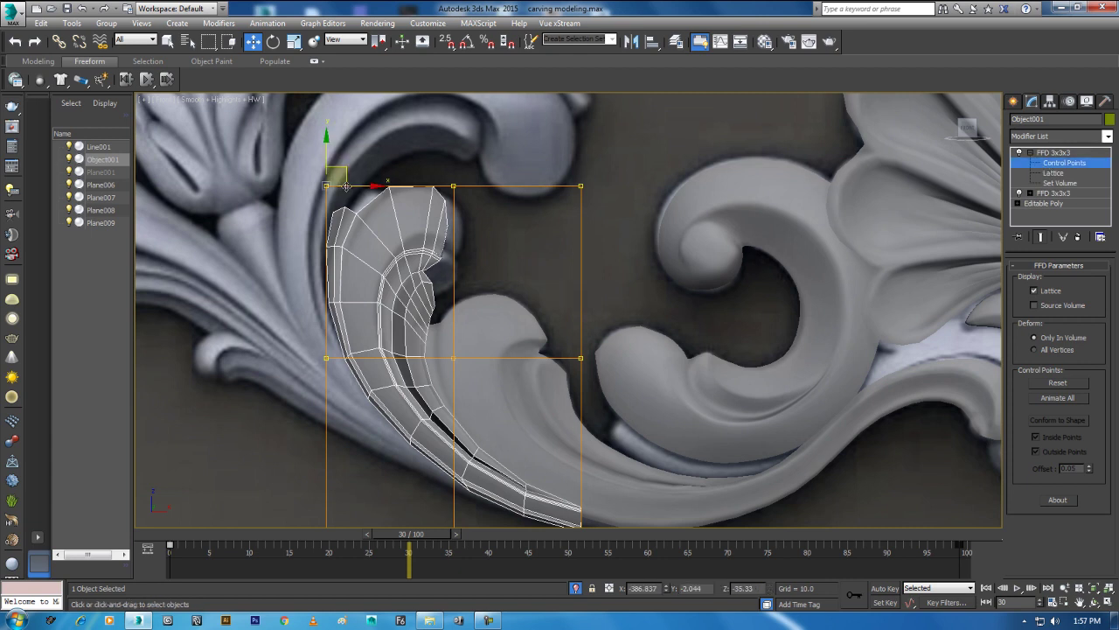
pyautogui.moveTo(348, 170); pyautogui.dragTo(374, 145)
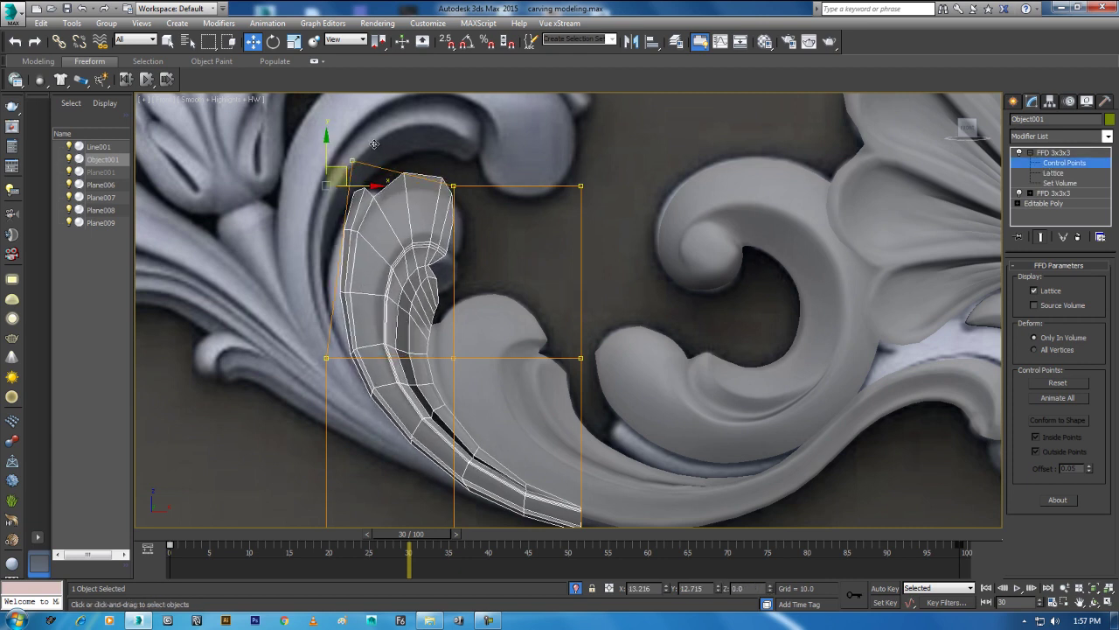
pyautogui.moveTo(316, 362)
pyautogui.mouseDown()
pyautogui.moveTo(363, 328)
pyautogui.moveTo(312, 319)
pyautogui.mouseUp()
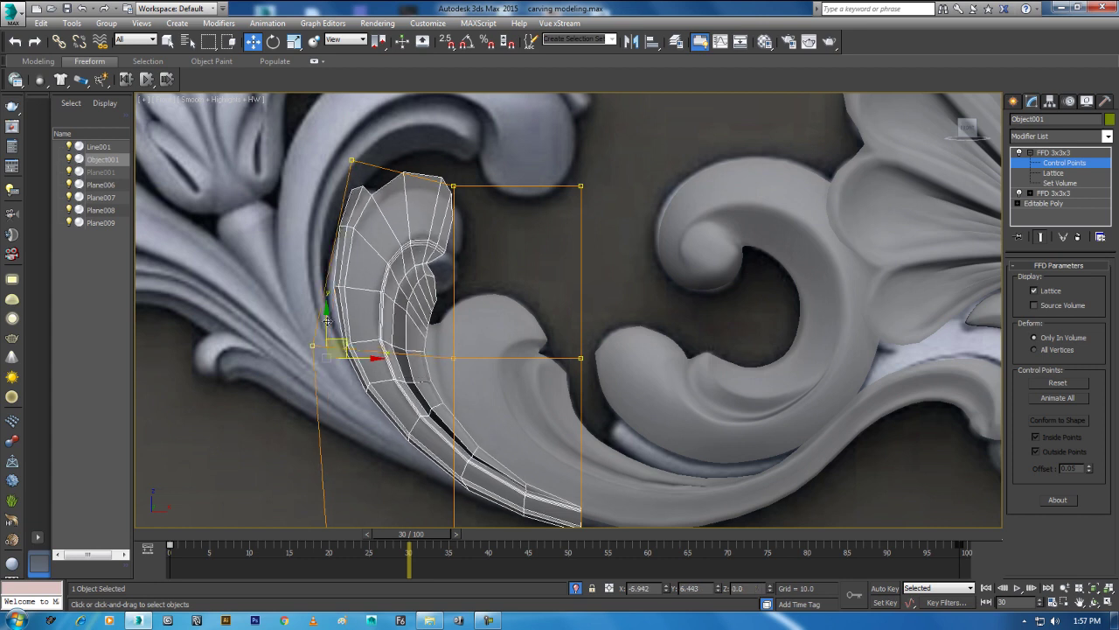
pyautogui.moveTo(428, 373)
pyautogui.mouseDown()
pyautogui.moveTo(478, 349)
pyautogui.moveTo(454, 302)
pyautogui.moveTo(479, 318)
pyautogui.moveTo(444, 314)
pyautogui.moveTo(434, 334)
pyautogui.mouseUp()
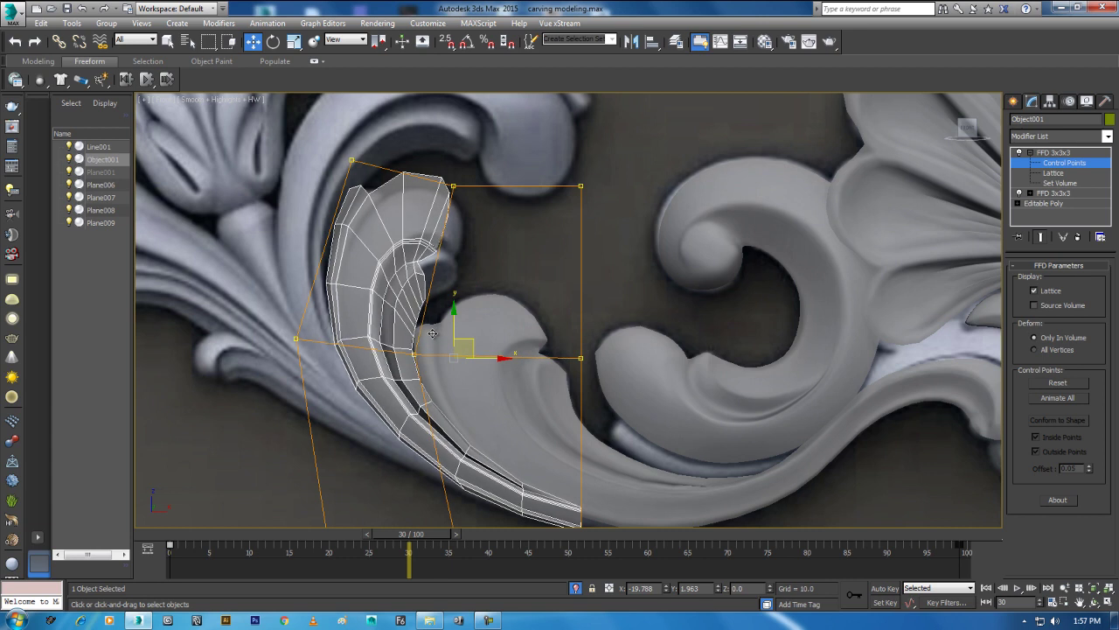
pyautogui.click(580, 186)
pyautogui.moveTo(591, 177)
pyautogui.mouseDown()
pyautogui.moveTo(679, 234)
pyautogui.moveTo(700, 301)
pyautogui.mouseUp()
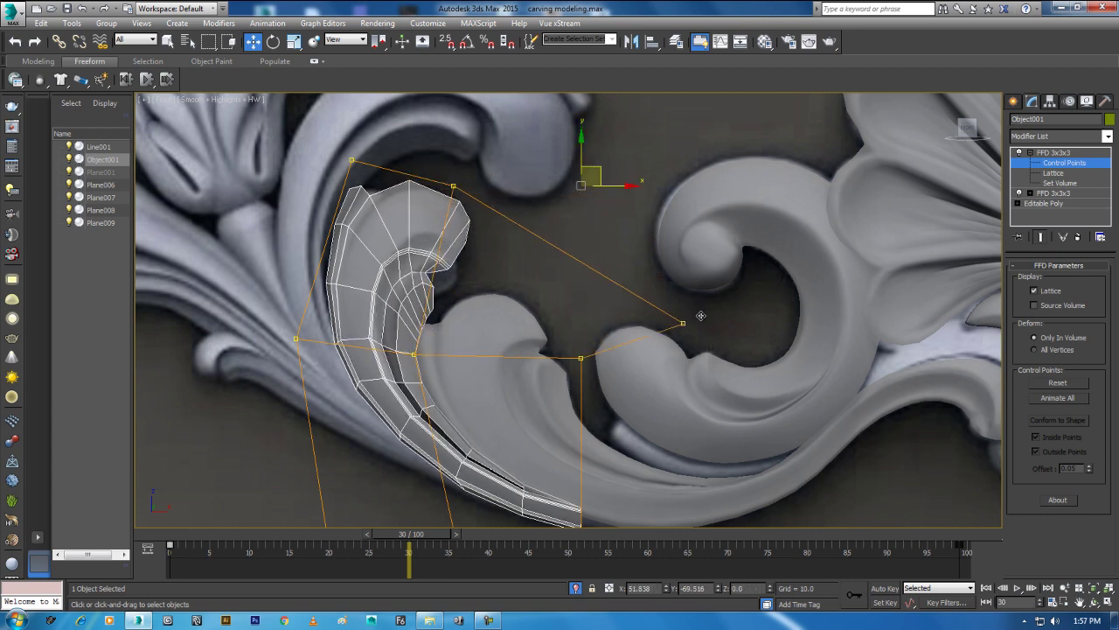
# Step: Return to the whole leaf and Shift-drag it up-left to make a copy, Object002
pyautogui.rightClick(380, 249)
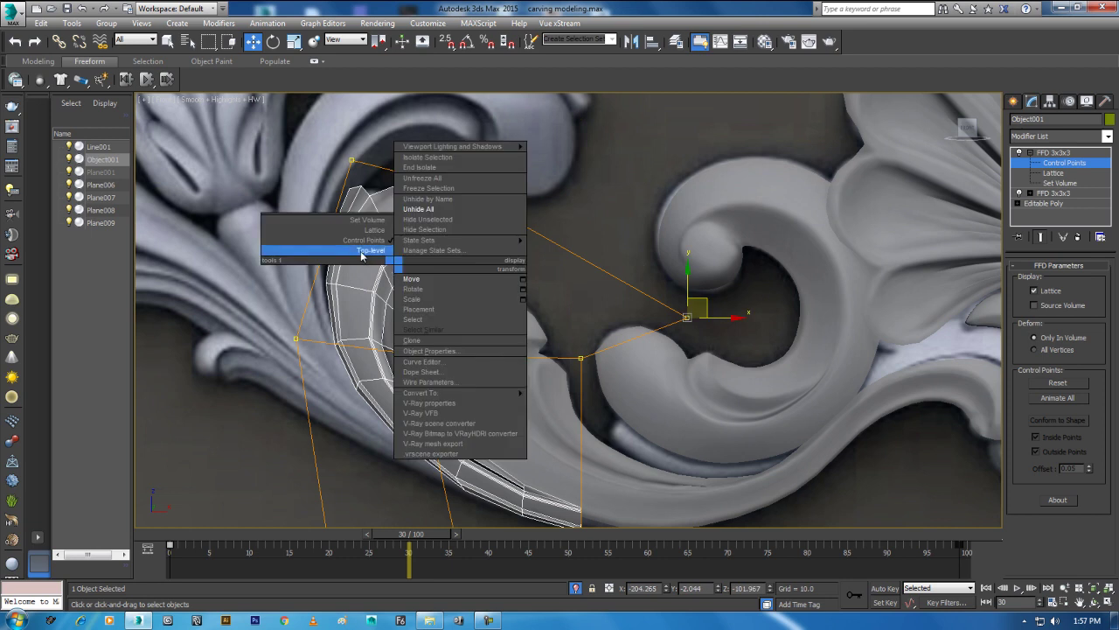
pyautogui.click(332, 249)
pyautogui.moveTo(351, 487); pyautogui.dragTo(377, 424, button='middle')
pyautogui.click(377, 425)
pyautogui.click(444, 374)
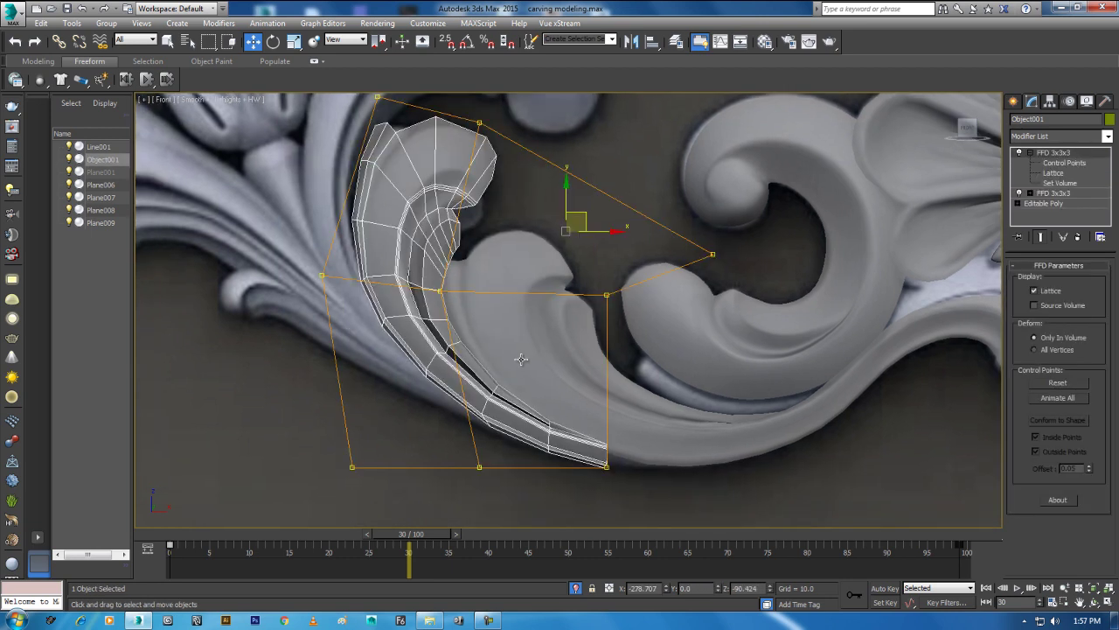
pyautogui.moveTo(590, 271); pyautogui.dragTo(661, 347, button='middle')
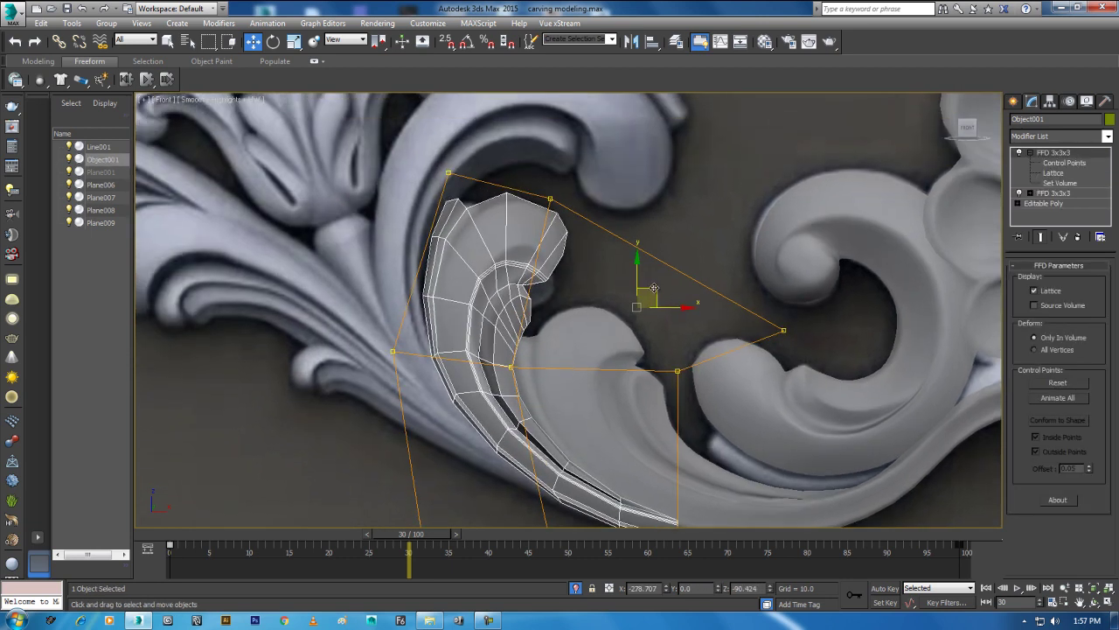
pyautogui.keyDown('shift'); pyautogui.moveTo(654, 288); pyautogui.dragTo(546, 146); pyautogui.keyUp('shift')
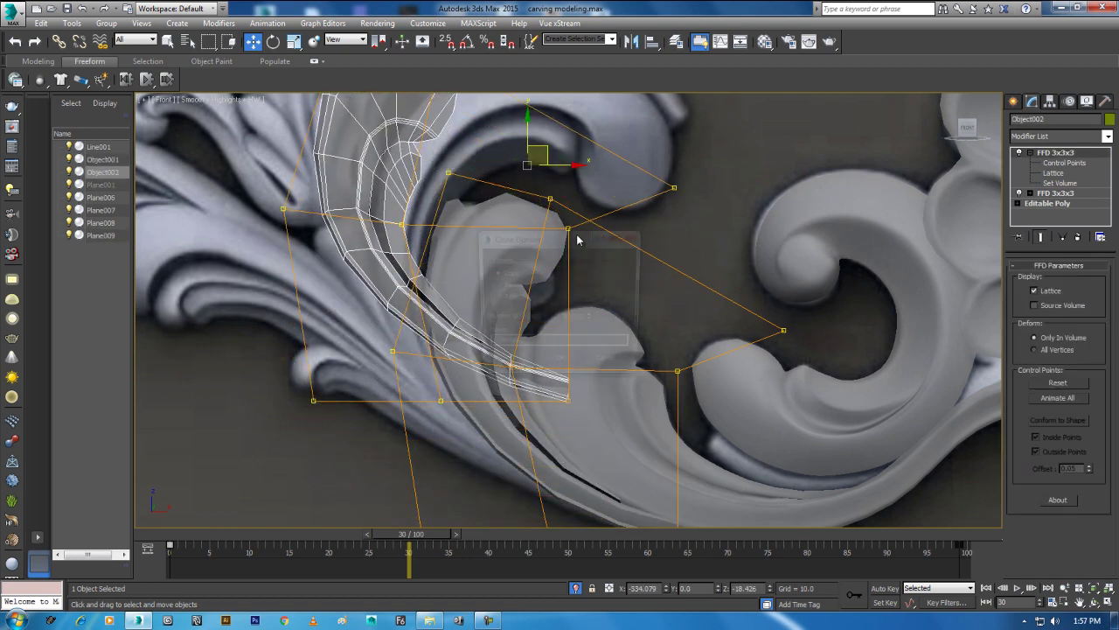
# Step: Confirm the copy, rotate Object002 about 36 degrees and move it over the neighbouring carved leaf
pyautogui.click(570, 363)
pyautogui.press('e')
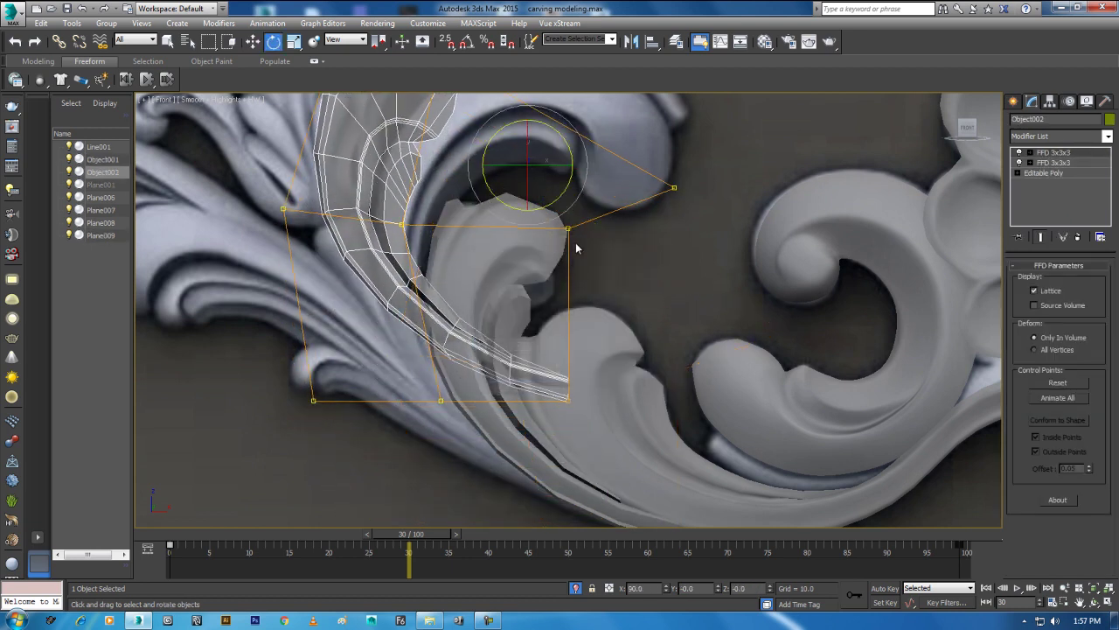
pyautogui.moveTo(565, 147); pyautogui.dragTo(604, 186)
pyautogui.press('w')
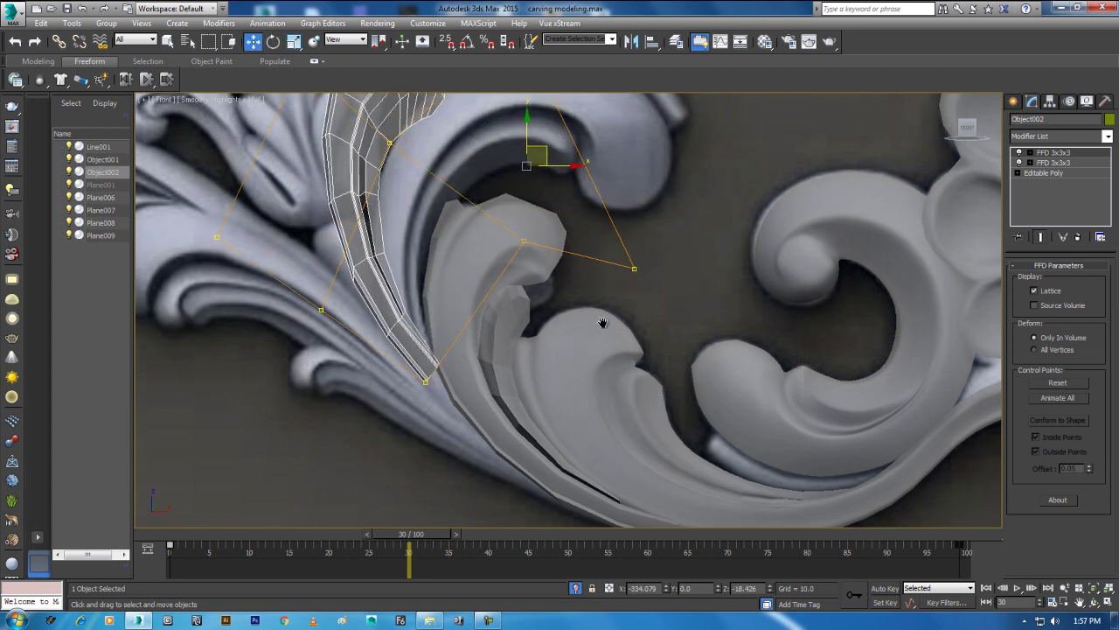
pyautogui.moveTo(553, 138); pyautogui.dragTo(552, 283, button='middle')
pyautogui.moveTo(543, 295); pyautogui.dragTo(600, 309)
pyautogui.press('e')
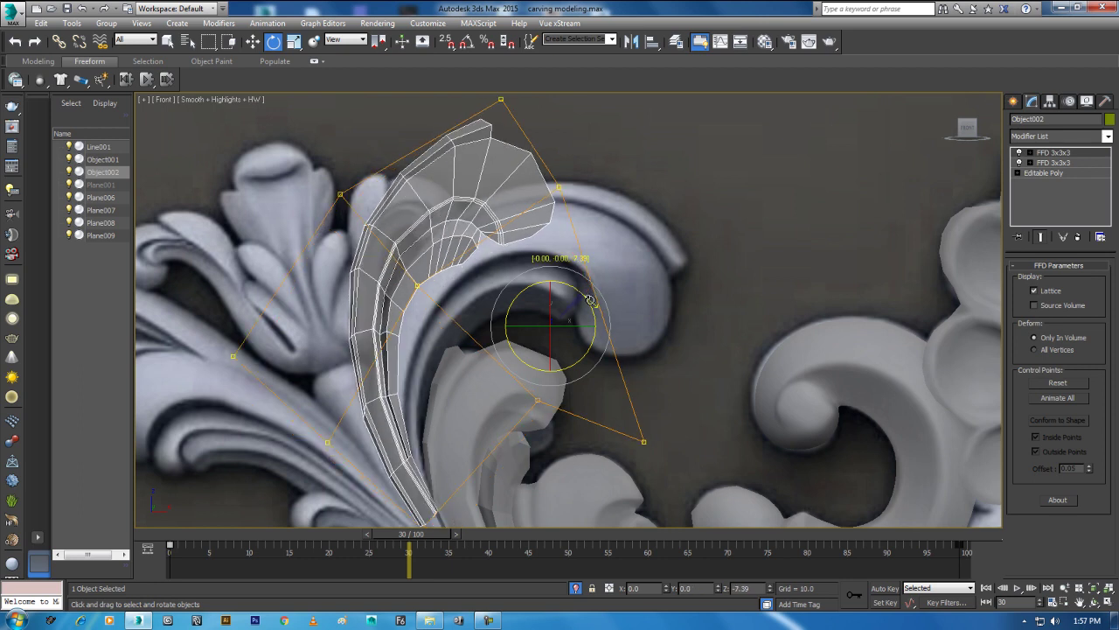
pyautogui.press('w')
pyautogui.moveTo(569, 342); pyautogui.dragTo(618, 222, button='middle')
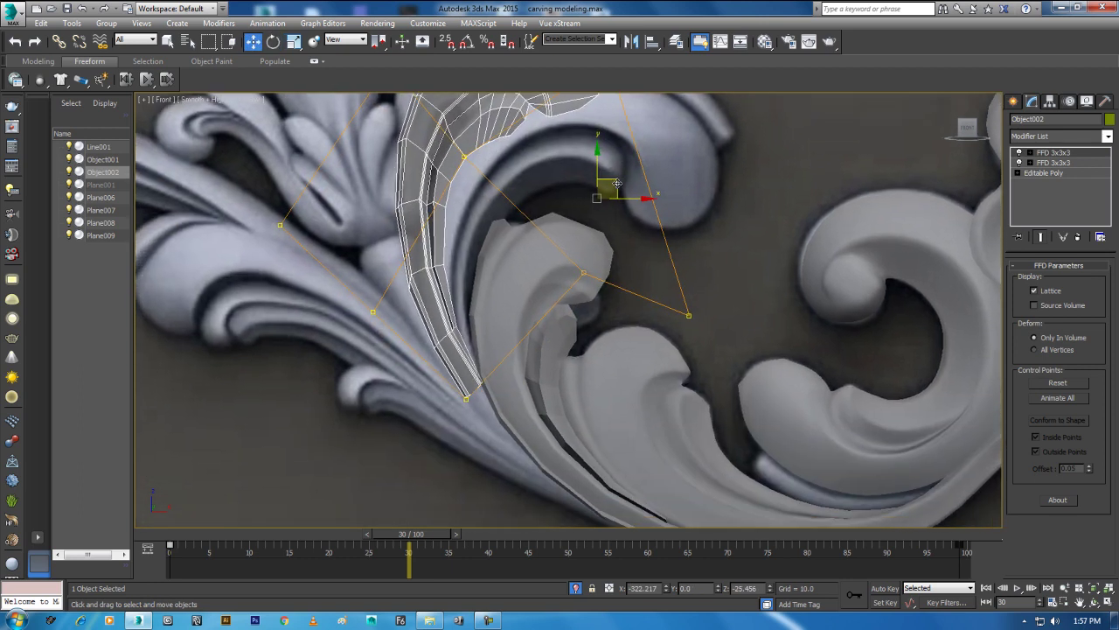
pyautogui.moveTo(617, 183); pyautogui.dragTo(625, 206)
pyautogui.moveTo(614, 241); pyautogui.dragTo(605, 294, button='middle')
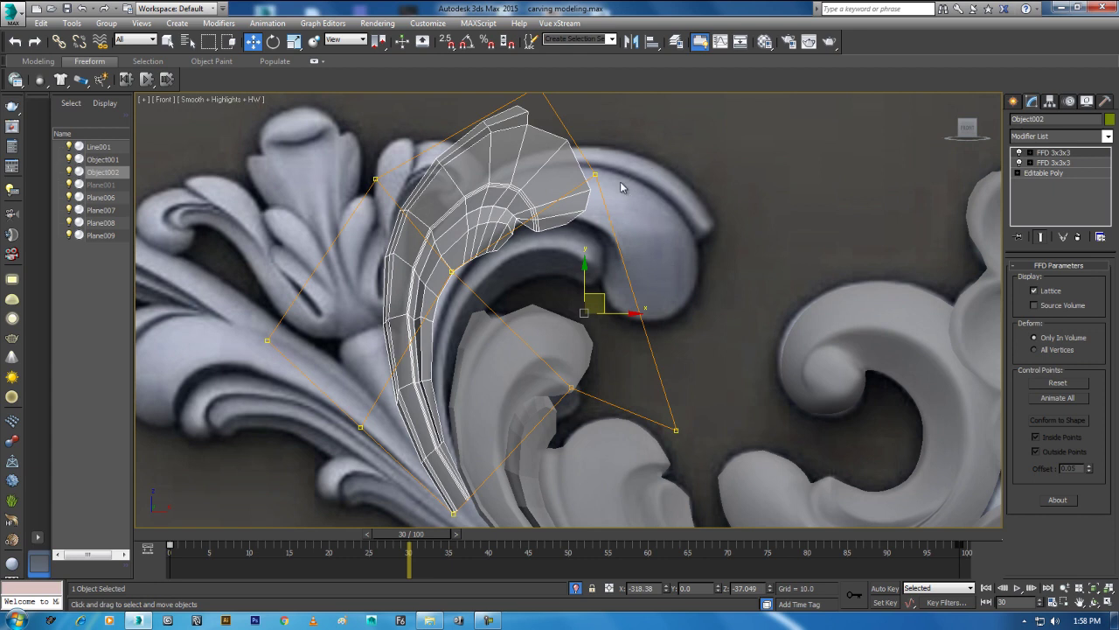
# Step: Pull Object002's right, top and lower-middle lattice points right and down
pyautogui.press('1')
pyautogui.click(596, 174)
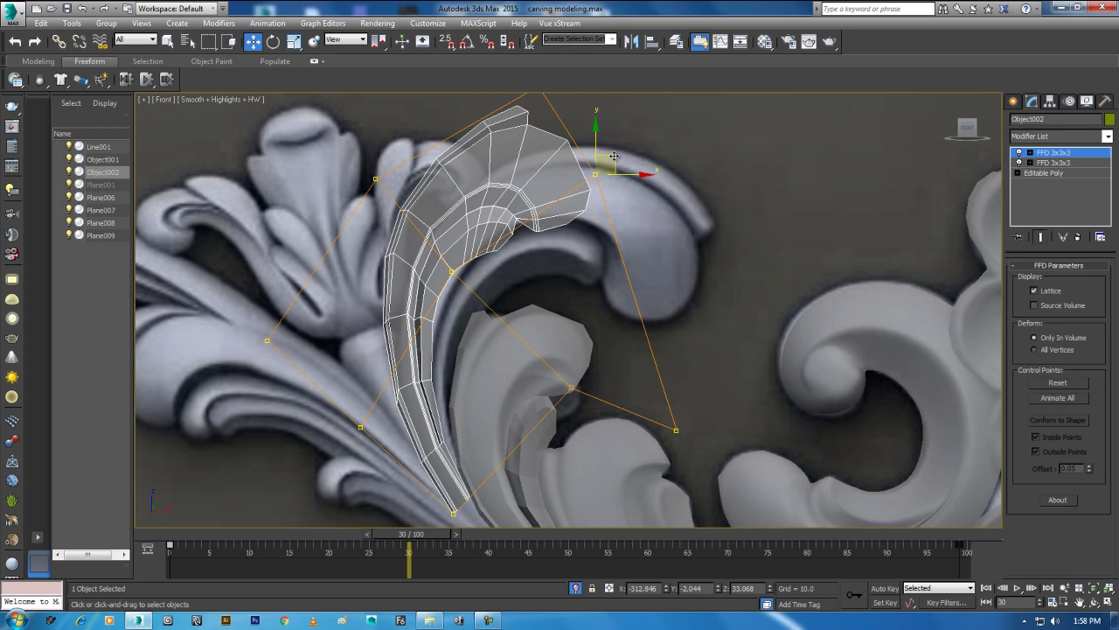
pyautogui.moveTo(615, 156); pyautogui.dragTo(669, 199)
pyautogui.moveTo(669, 198); pyautogui.dragTo(654, 281, button='middle')
pyautogui.click(525, 169)
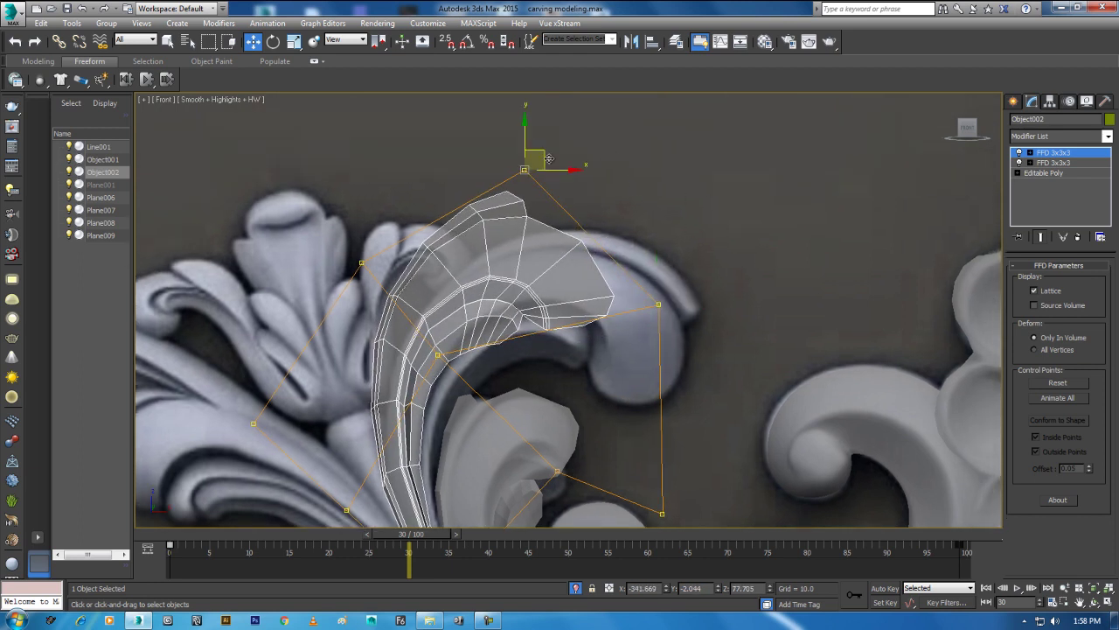
pyautogui.moveTo(549, 157); pyautogui.dragTo(626, 181)
pyautogui.moveTo(715, 267); pyautogui.dragTo(643, 364)
pyautogui.moveTo(659, 305); pyautogui.dragTo(684, 354)
pyautogui.moveTo(641, 332); pyautogui.dragTo(646, 210, button='middle')
pyautogui.click(561, 348)
pyautogui.moveTo(578, 329); pyautogui.dragTo(607, 329)
# Step: Shift the upper-left and inner lattice points right and pull the right point out to widen the curl
pyautogui.click(444, 234)
pyautogui.moveTo(446, 214); pyautogui.dragTo(482, 221)
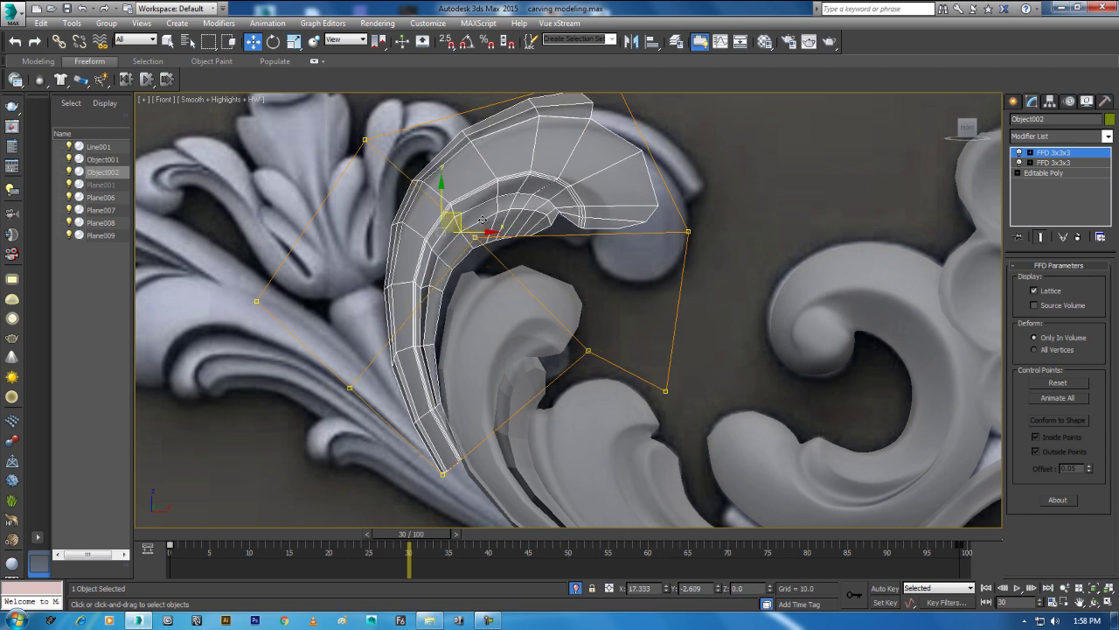
pyautogui.moveTo(414, 185); pyautogui.dragTo(414, 185)
pyautogui.moveTo(367, 139); pyautogui.dragTo(400, 148)
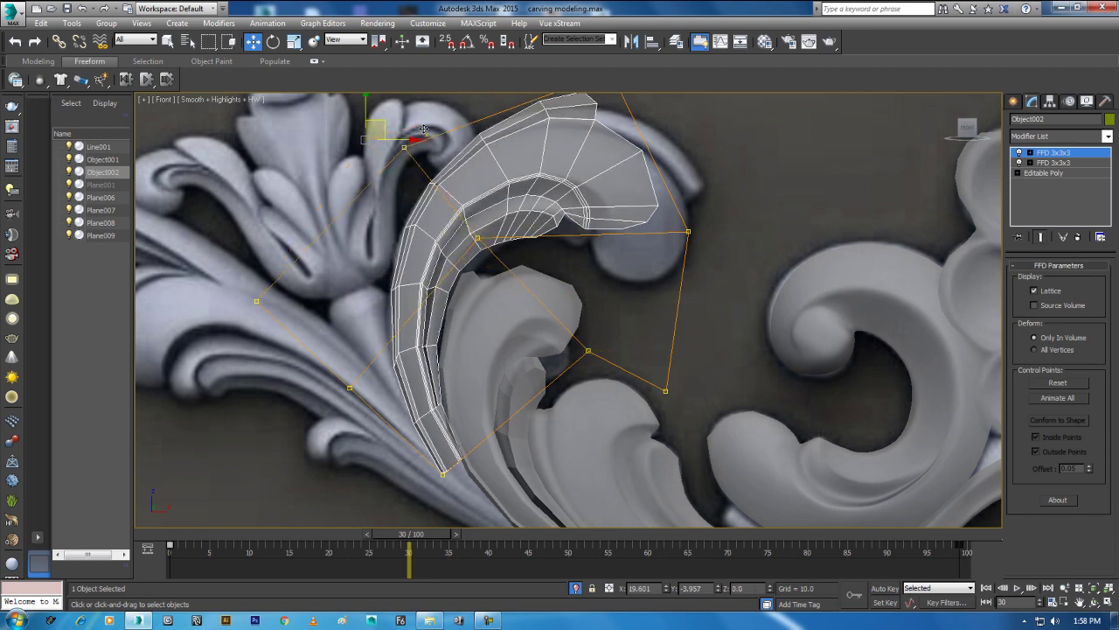
pyautogui.click(477, 238)
pyautogui.moveTo(478, 238); pyautogui.dragTo(494, 236)
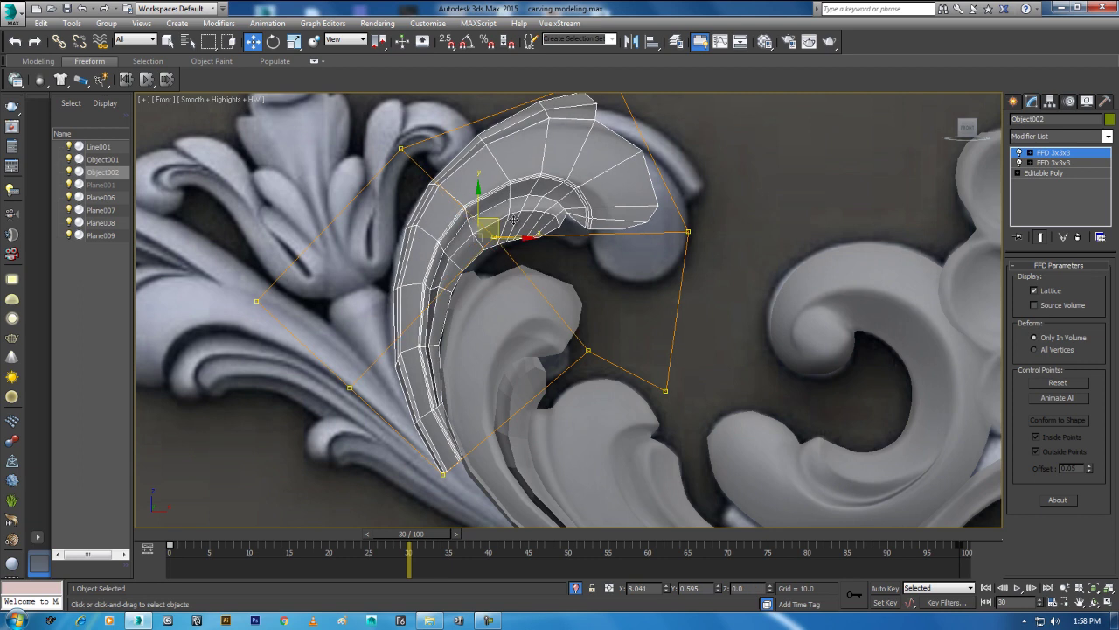
pyautogui.click(688, 232)
pyautogui.moveTo(700, 220); pyautogui.dragTo(758, 246)
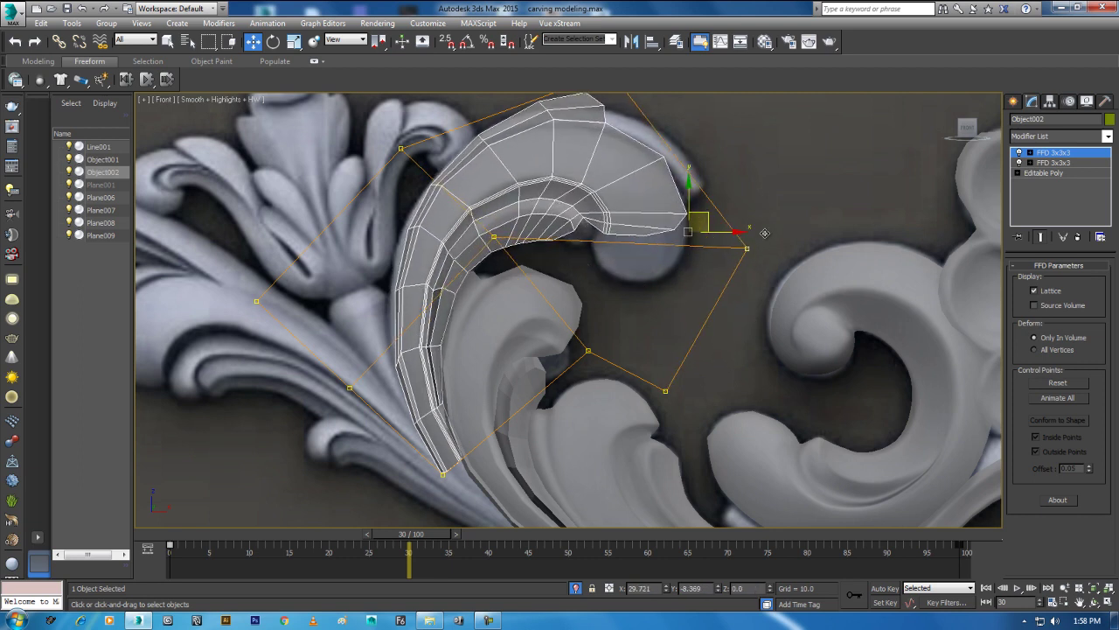
pyautogui.moveTo(758, 245); pyautogui.dragTo(757, 243)
pyautogui.moveTo(662, 247); pyautogui.dragTo(663, 258, button='middle')
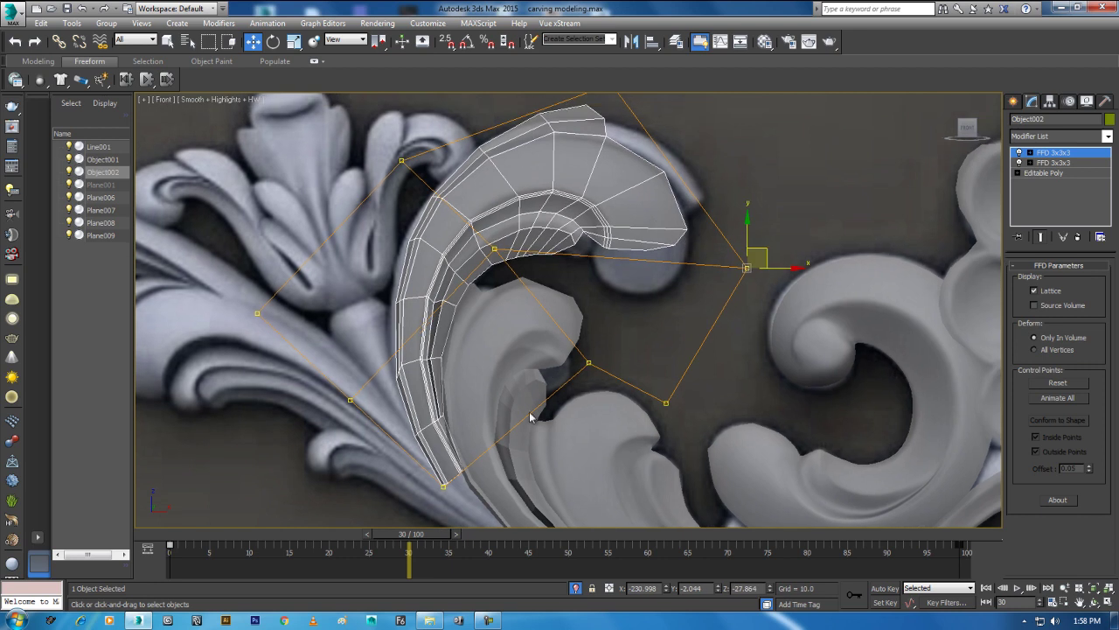
pyautogui.click(444, 483)
pyautogui.click(349, 400)
pyautogui.moveTo(364, 381); pyautogui.dragTo(359, 368)
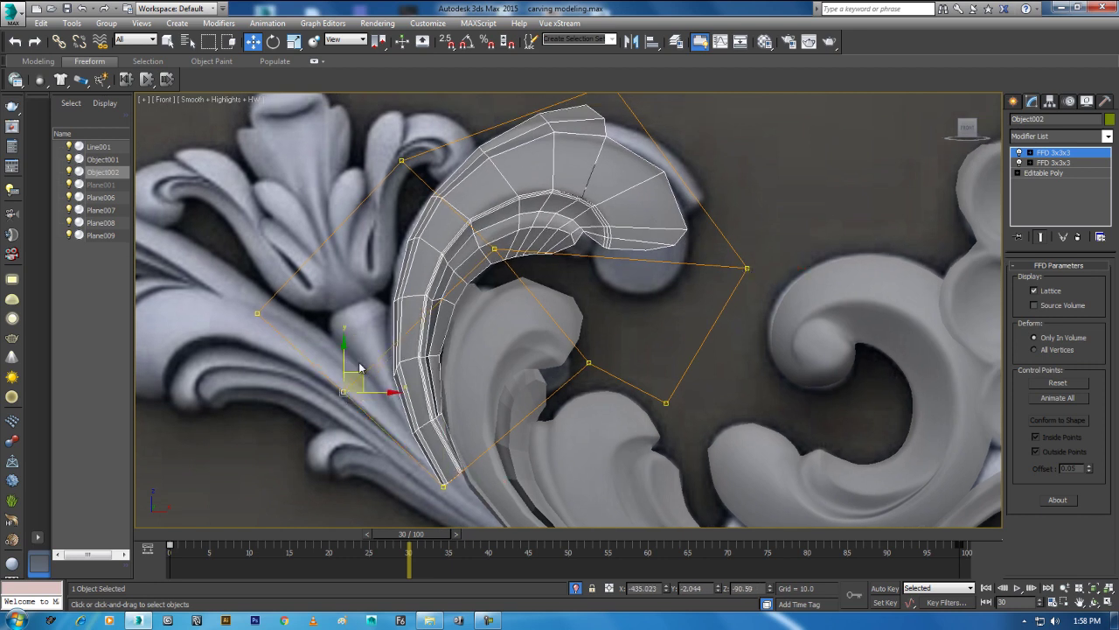
pyautogui.click(401, 160)
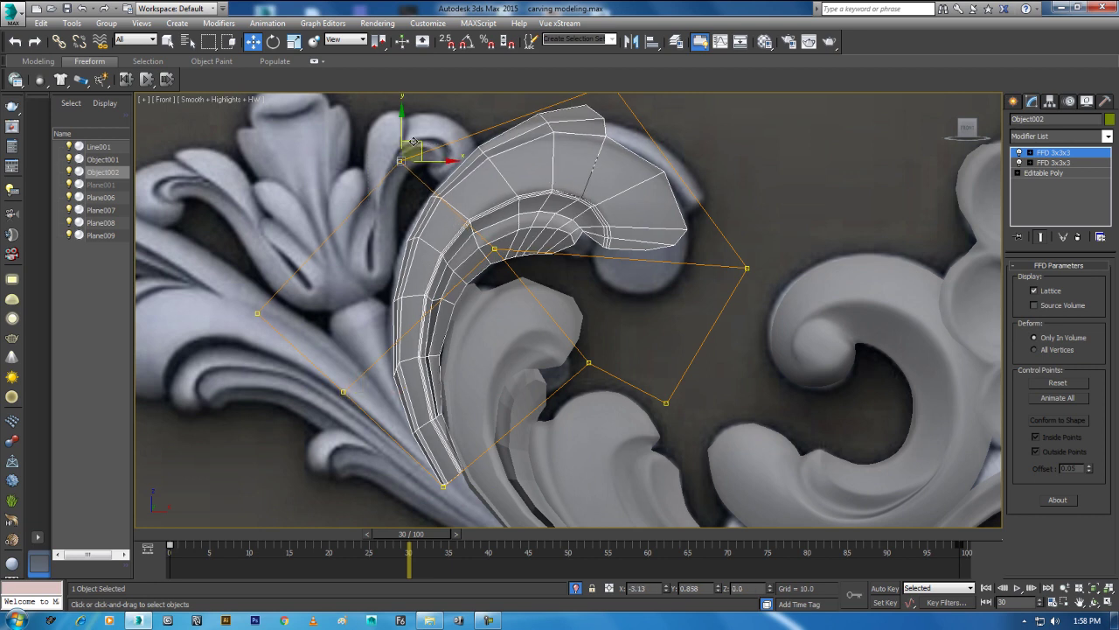
pyautogui.moveTo(400, 160); pyautogui.dragTo(389, 158)
# Step: Leave lattice point editing and bring up the FFD entries in the Modifier List
pyautogui.rightClick(625, 200)
pyautogui.click(593, 178)
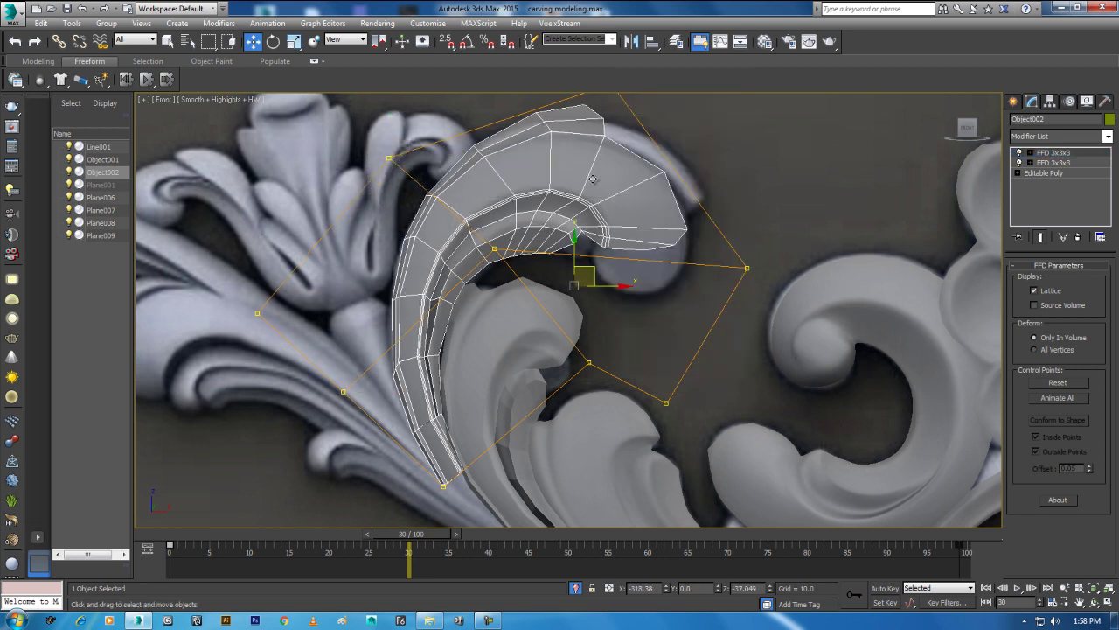
pyautogui.click(1074, 140)
pyautogui.press('f')
pyautogui.press('f')
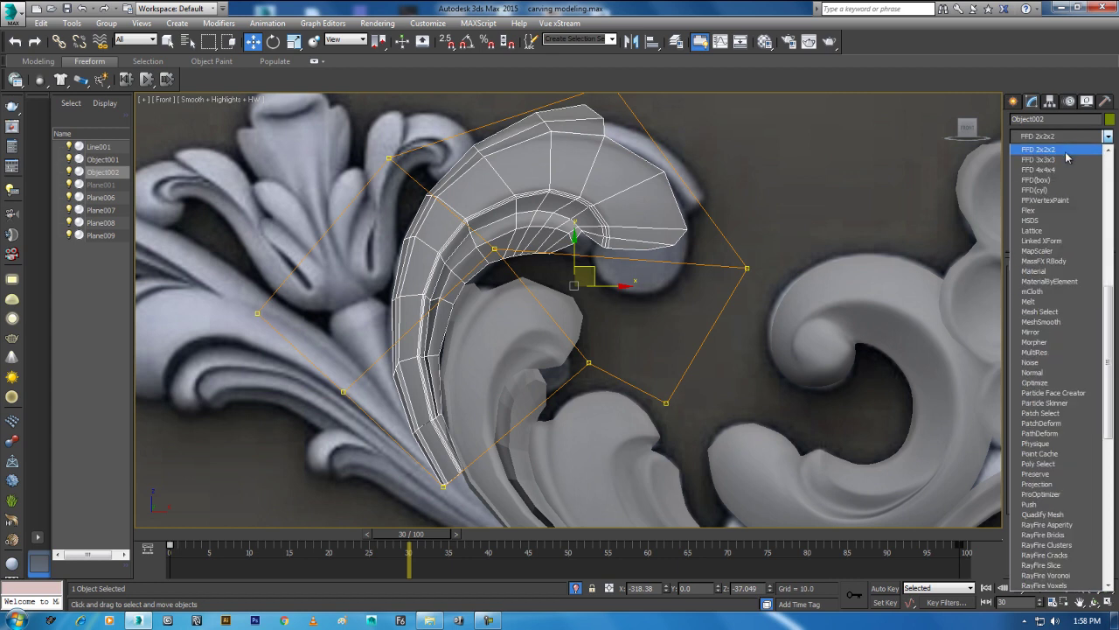
# Step: Add another FFD 3x3x3 to Object002 and pull the tip lattice point down-right
pyautogui.click(1065, 159)
pyautogui.click(1030, 152)
pyautogui.click(1063, 162)
pyautogui.click(718, 209)
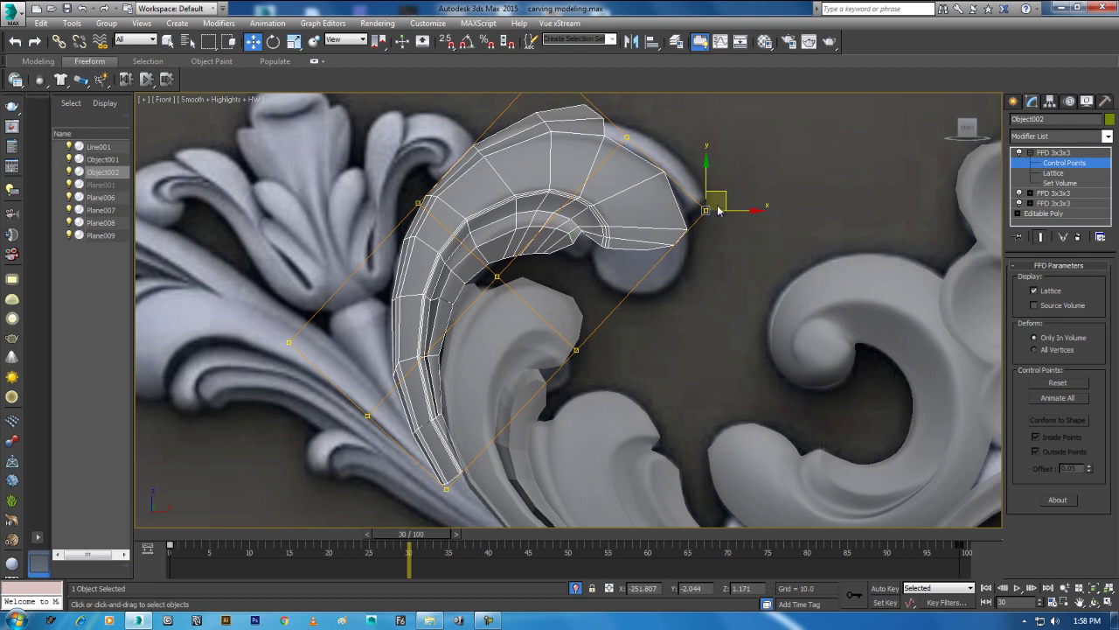
pyautogui.moveTo(723, 190); pyautogui.dragTo(753, 222)
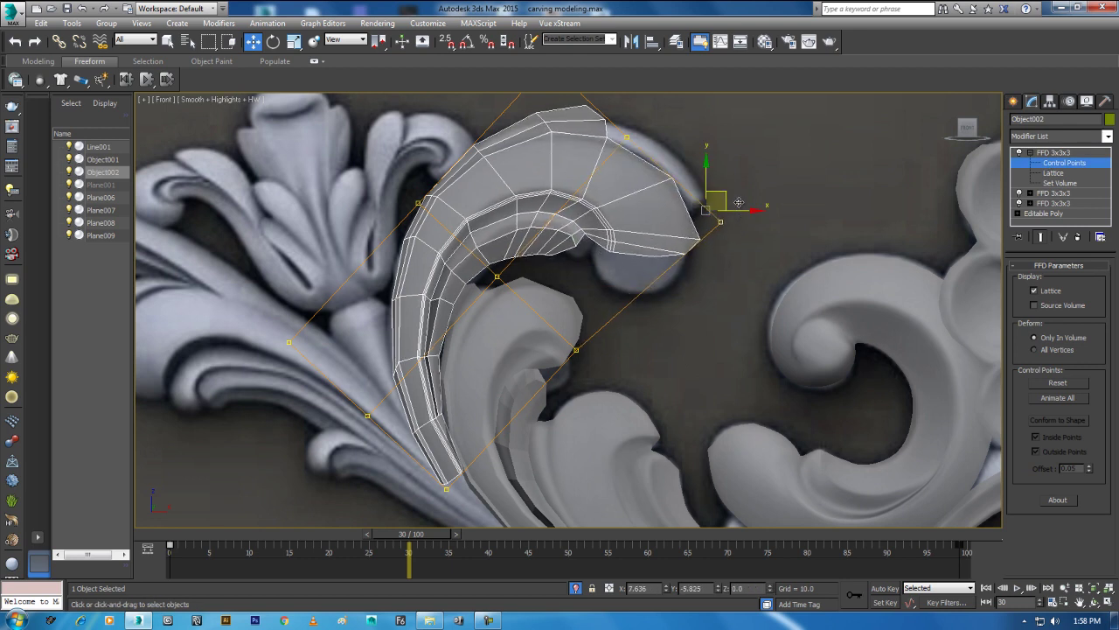
# Step: Move the lower-right and corner lattice points down and adjust the upper points to shape the tip
pyautogui.moveTo(564, 397); pyautogui.dragTo(564, 394)
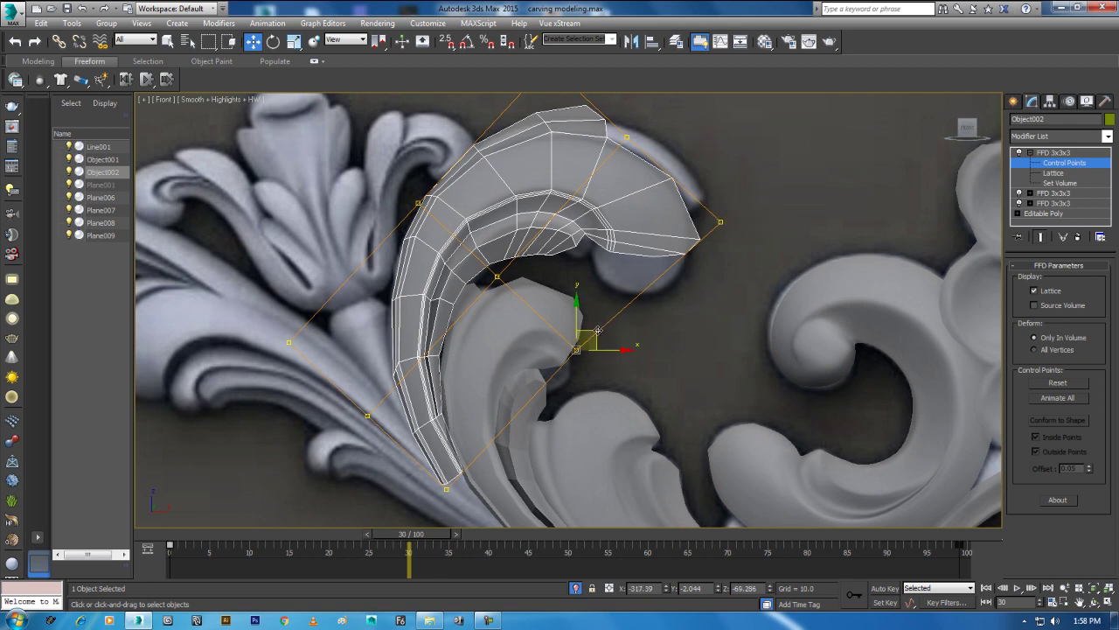
pyautogui.moveTo(599, 303); pyautogui.dragTo(631, 331)
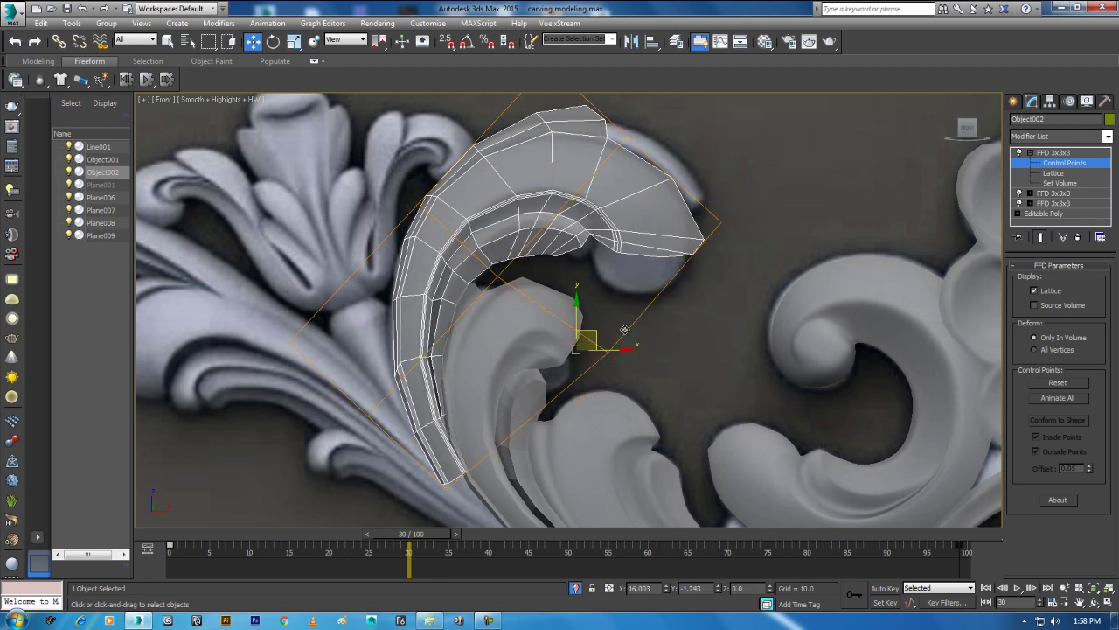
pyautogui.moveTo(740, 187); pyautogui.dragTo(749, 258)
pyautogui.moveTo(676, 136); pyautogui.dragTo(682, 244, button='middle')
pyautogui.moveTo(591, 313); pyautogui.dragTo(591, 312)
pyautogui.moveTo(641, 229)
pyautogui.mouseDown()
pyautogui.moveTo(621, 197)
pyautogui.moveTo(657, 216)
pyautogui.mouseUp()
pyautogui.moveTo(550, 218)
pyautogui.mouseDown()
pyautogui.moveTo(563, 175)
pyautogui.moveTo(573, 193)
pyautogui.mouseUp()
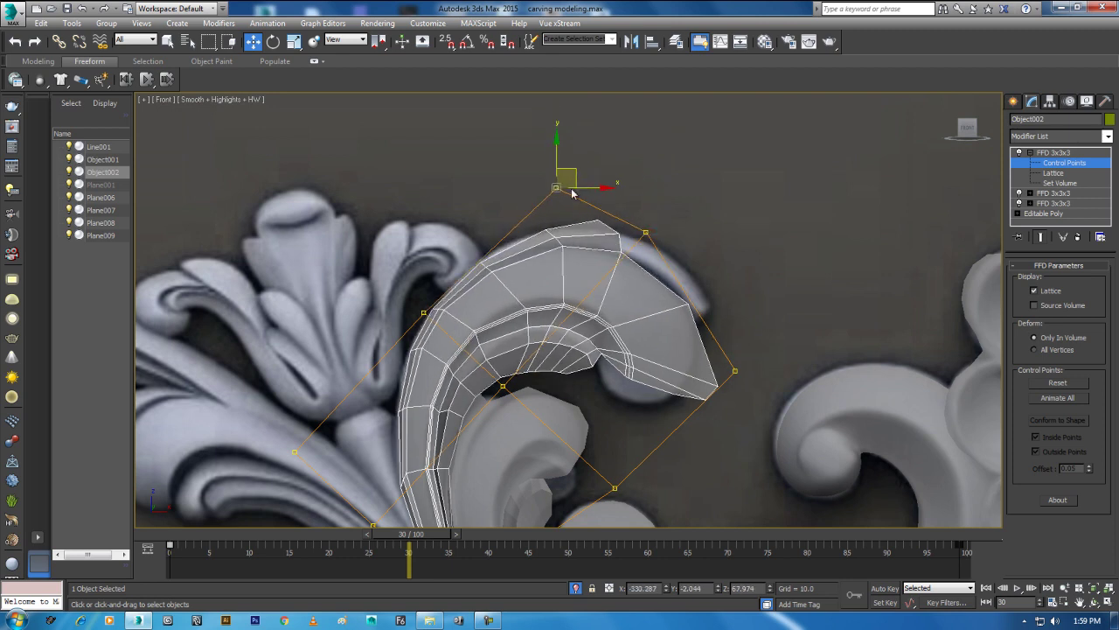
pyautogui.moveTo(573, 193); pyautogui.dragTo(455, 37, button='middle')
pyautogui.moveTo(481, 265); pyautogui.dragTo(524, 249, button='middle')
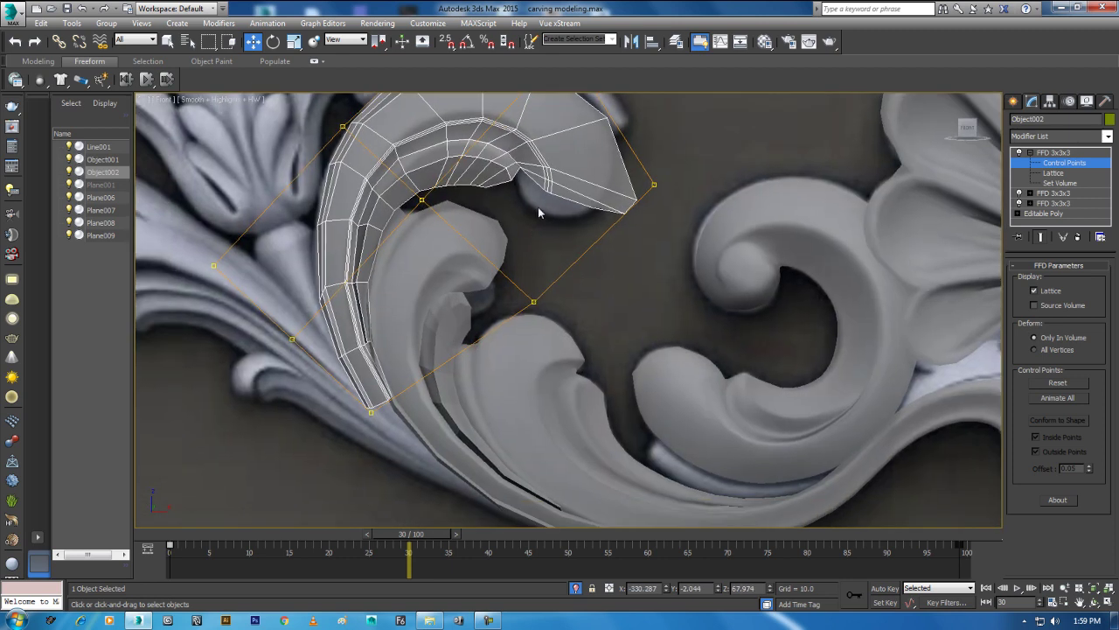
pyautogui.moveTo(570, 209); pyautogui.dragTo(664, 284, button='middle')
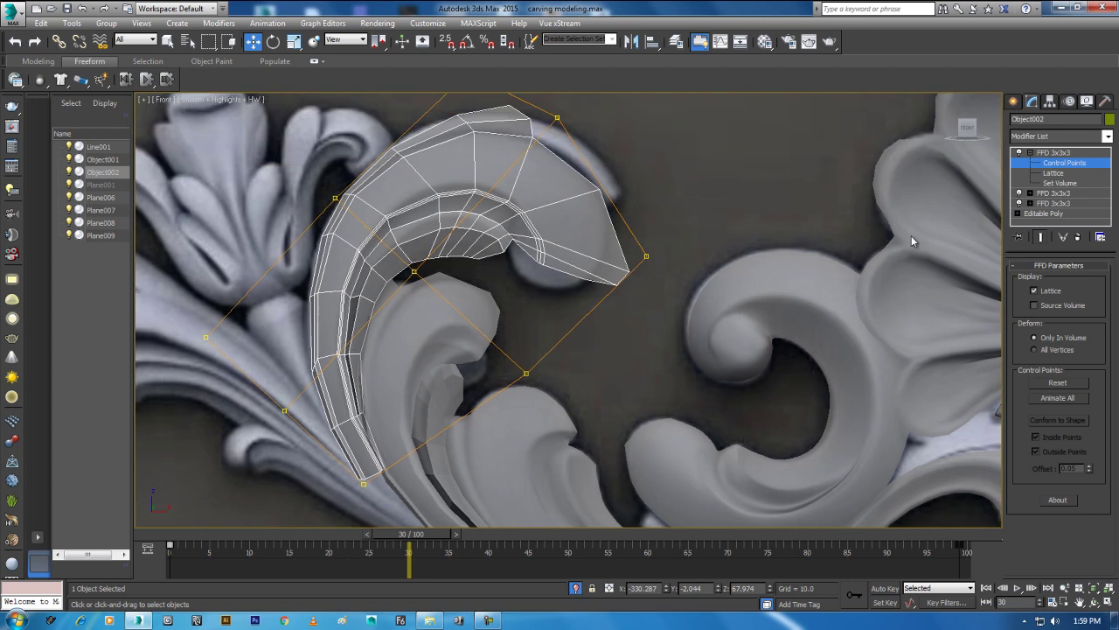
# Step: Add an Edit Poly modifier above Object002's FFDs and switch to Vertex level
pyautogui.click(1054, 152)
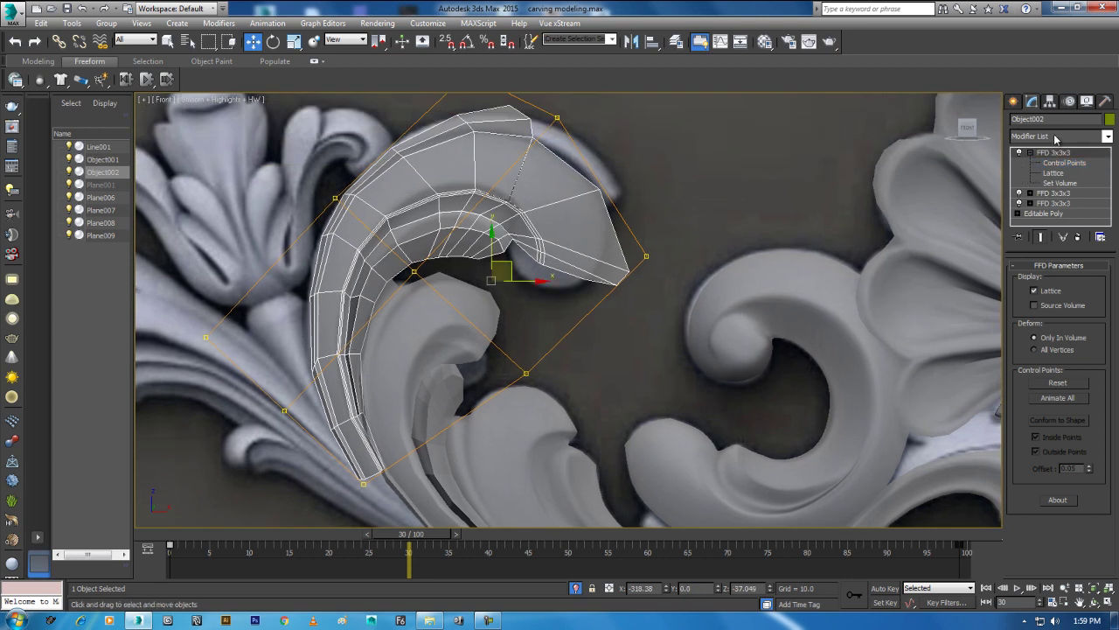
pyautogui.click(1054, 136)
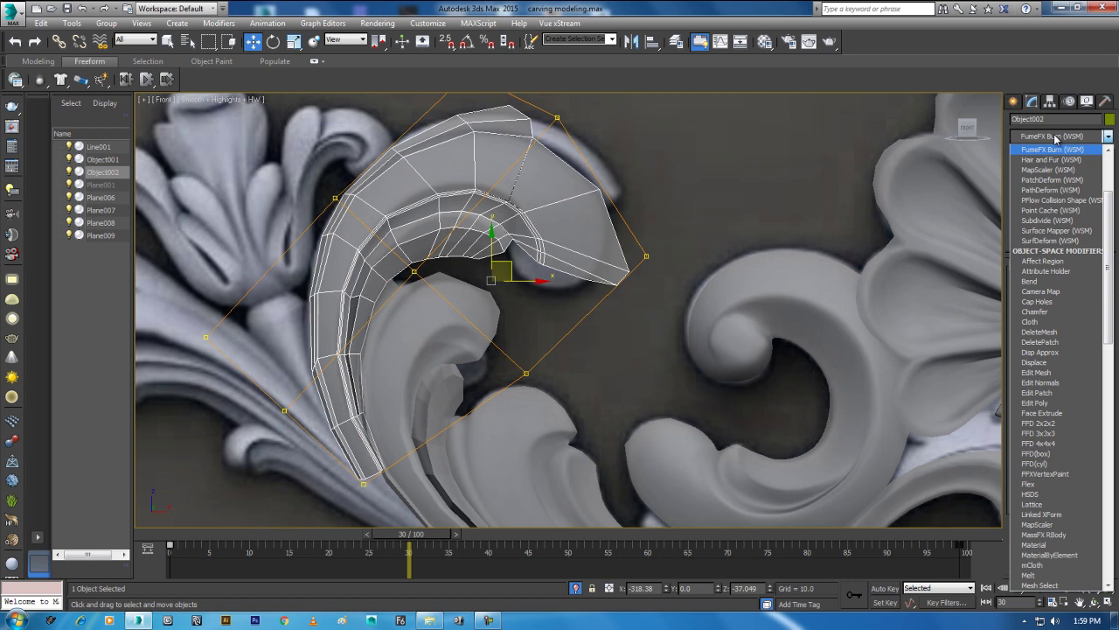
pyautogui.press('e')
pyautogui.press('e')
pyautogui.press('e')
pyautogui.press('e')
pyautogui.press('Return')
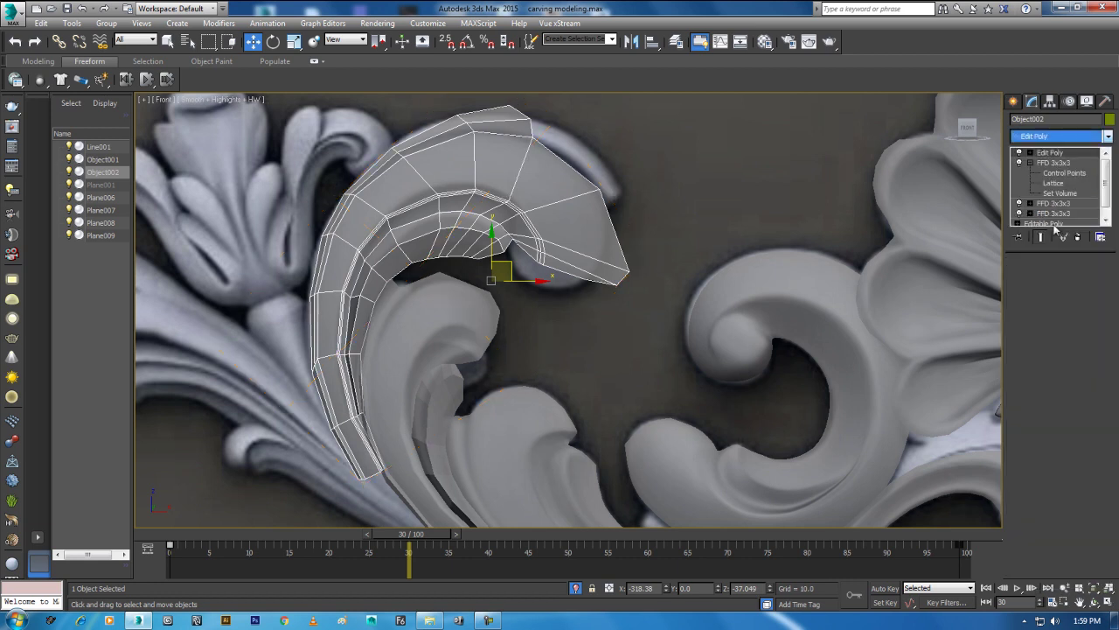
pyautogui.click(1029, 364)
pyautogui.scroll(2, 629, 293)
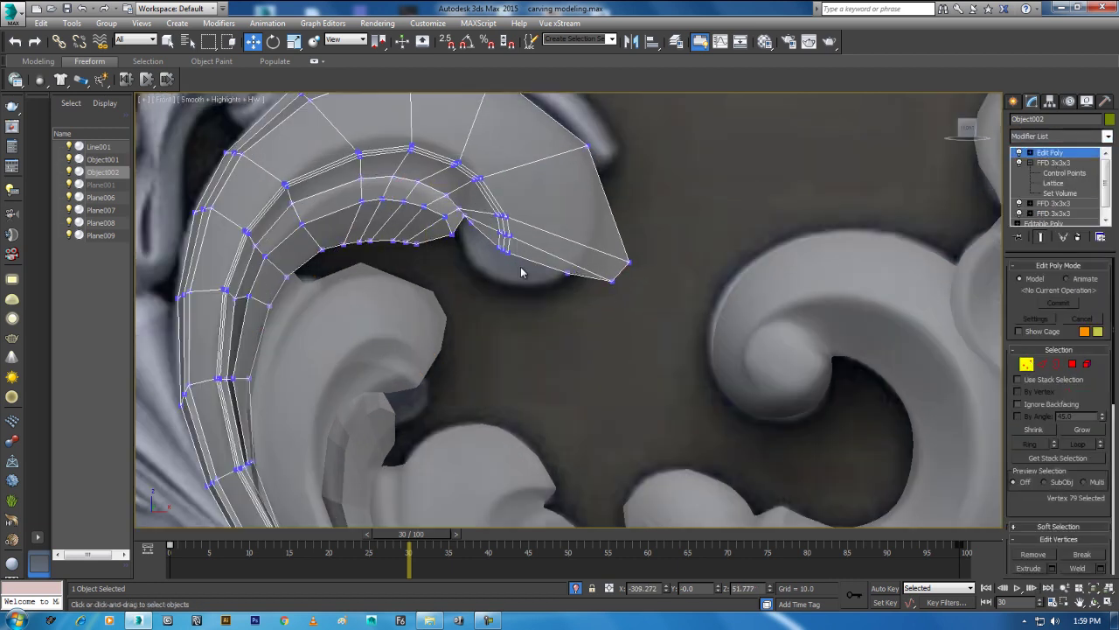
pyautogui.moveTo(494, 262); pyautogui.dragTo(673, 319, button='middle')
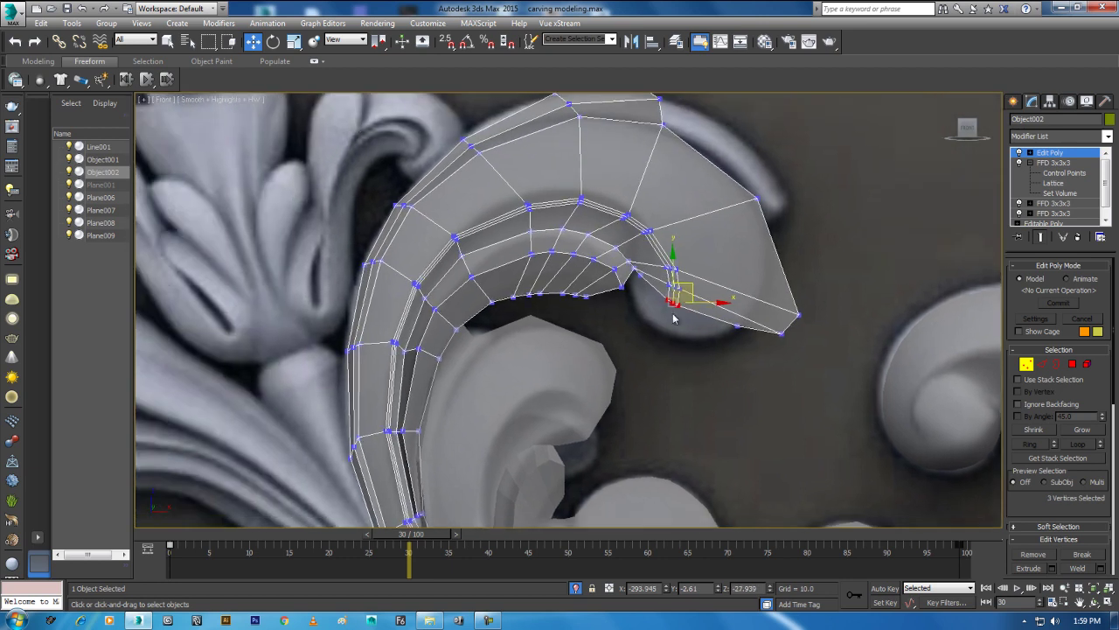
pyautogui.scroll(2, 685, 302)
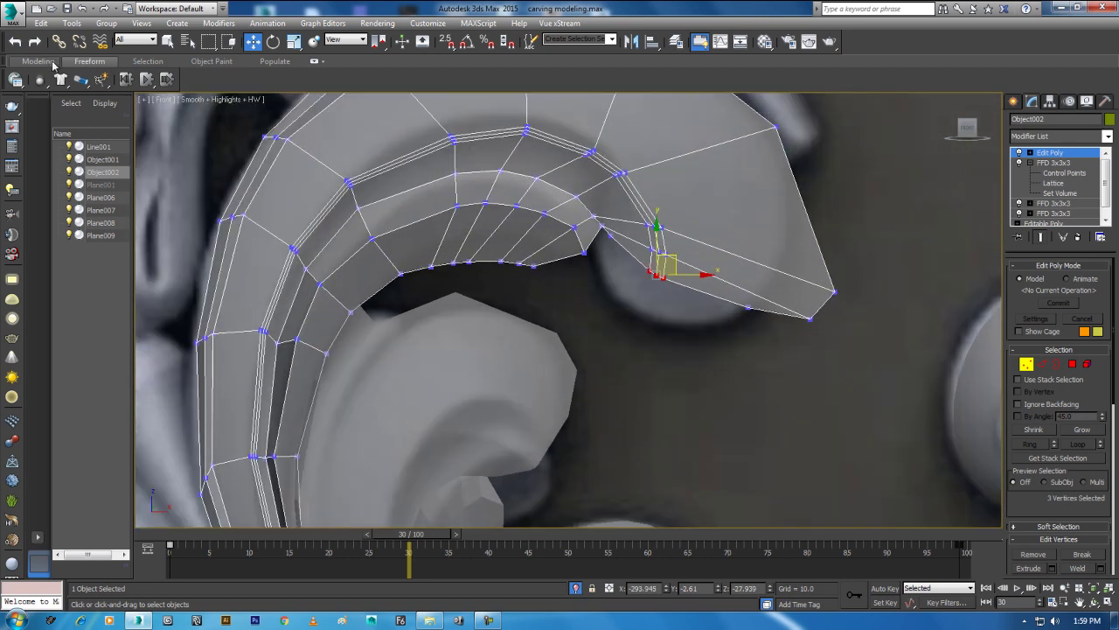
# Step: With the Freeform Conform brush, pull the tip's edge and outer corner vertices onto the scroll
pyautogui.click(54, 67)
pyautogui.click(82, 68)
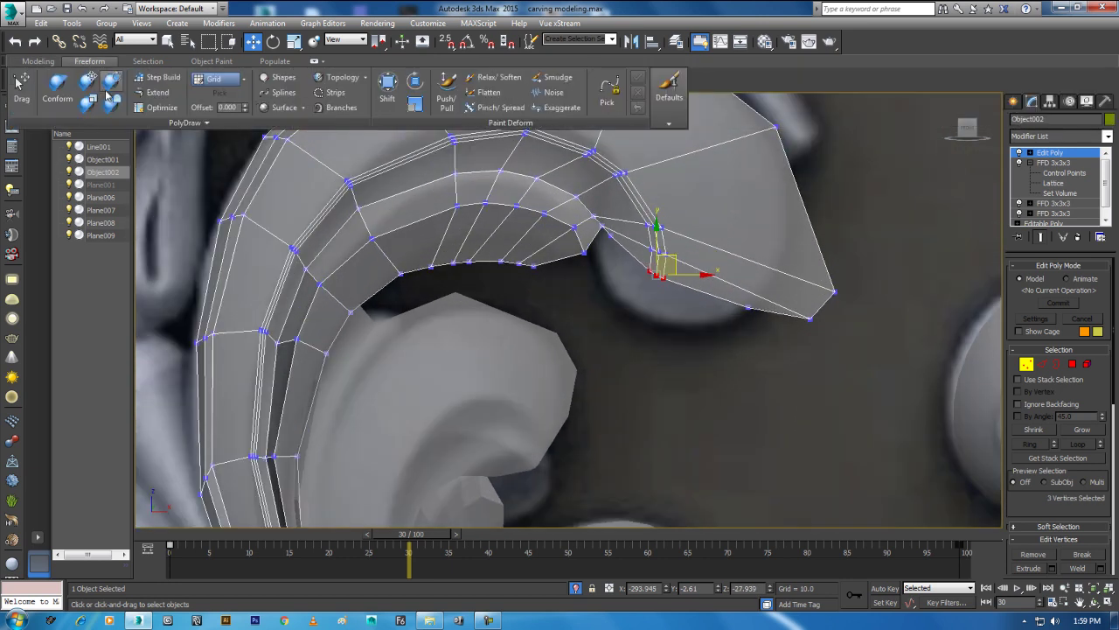
pyautogui.click(90, 81)
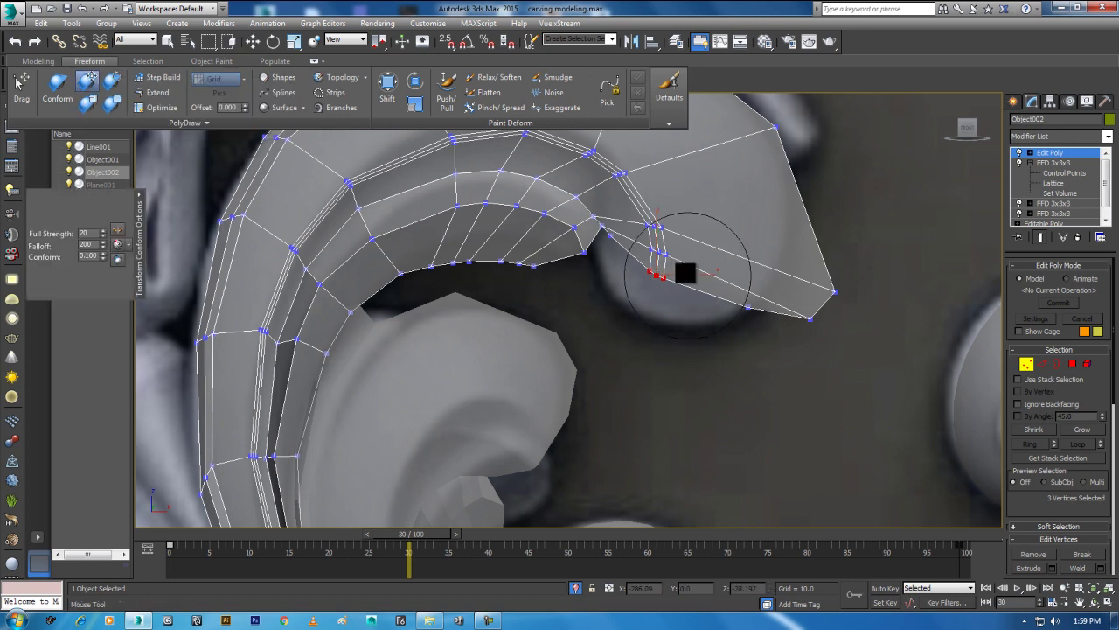
pyautogui.moveTo(653, 283)
pyautogui.mouseDown()
pyautogui.moveTo(639, 303)
pyautogui.moveTo(699, 317)
pyautogui.mouseUp()
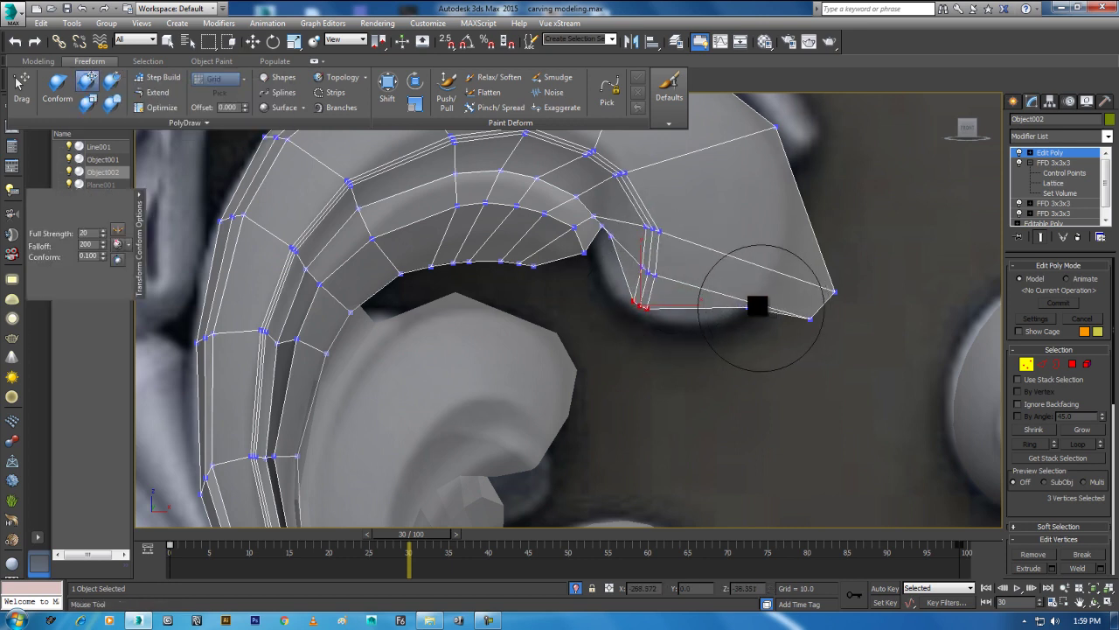
pyautogui.moveTo(871, 310); pyautogui.dragTo(761, 303)
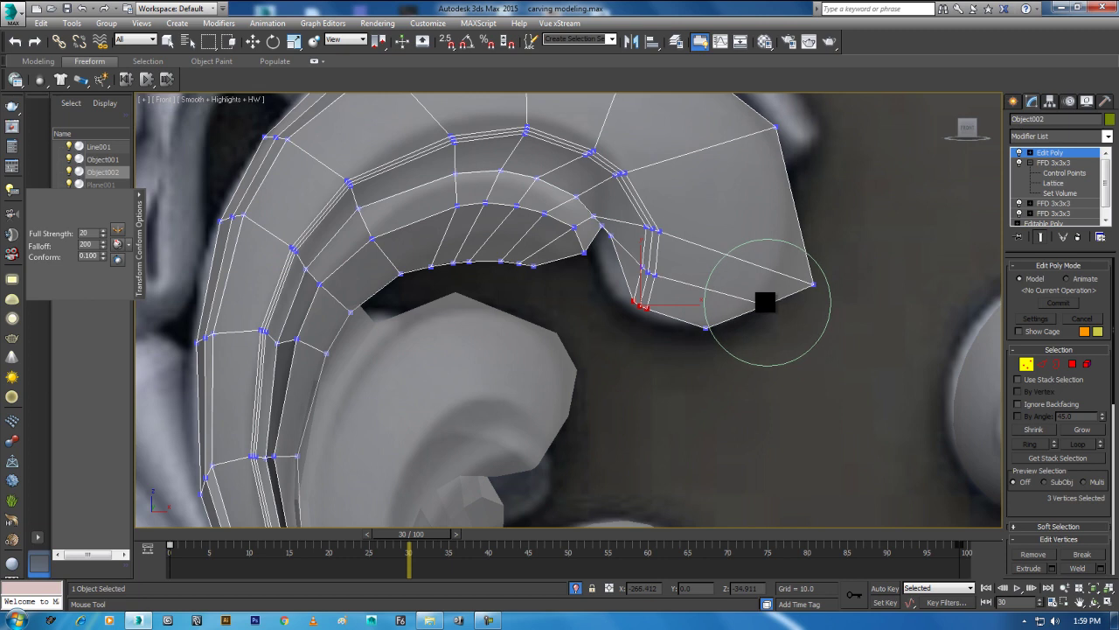
pyautogui.moveTo(819, 278); pyautogui.dragTo(777, 237)
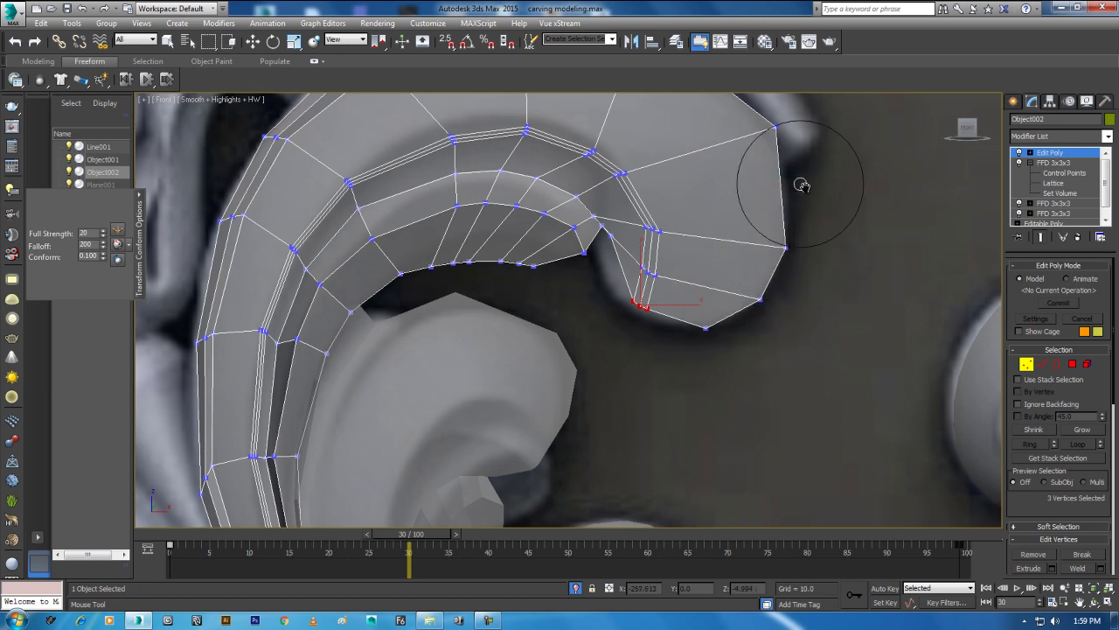
# Step: Conform the top-right and upper-left edge vertices to the carving's upper outline
pyautogui.moveTo(802, 184); pyautogui.dragTo(779, 248, button='middle')
pyautogui.moveTo(717, 169); pyautogui.dragTo(754, 253, button='middle')
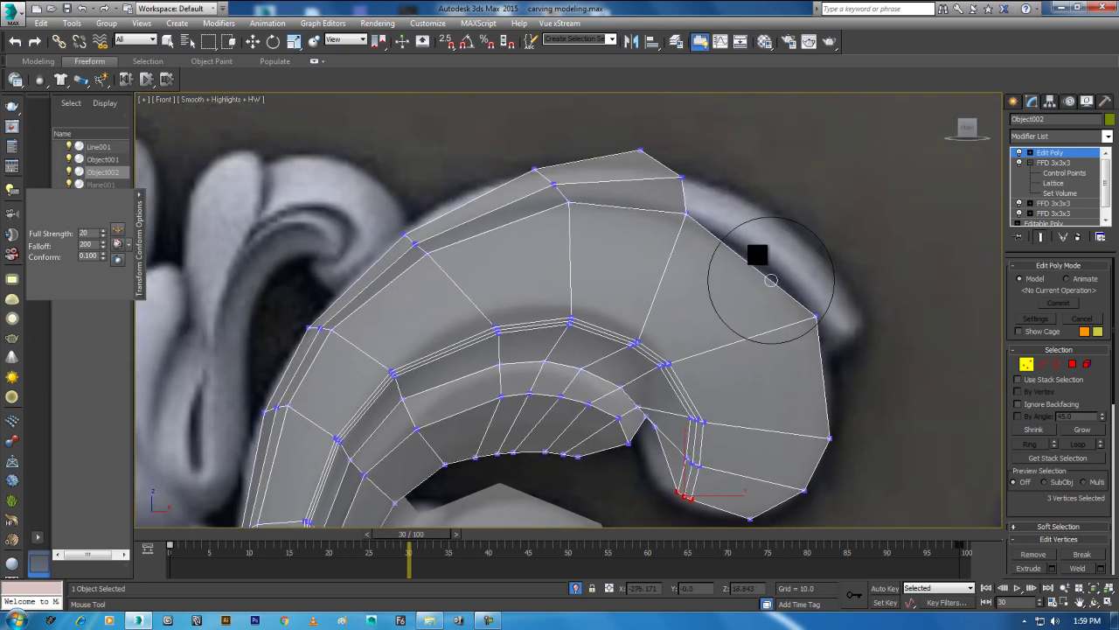
pyautogui.moveTo(687, 164); pyautogui.dragTo(712, 195)
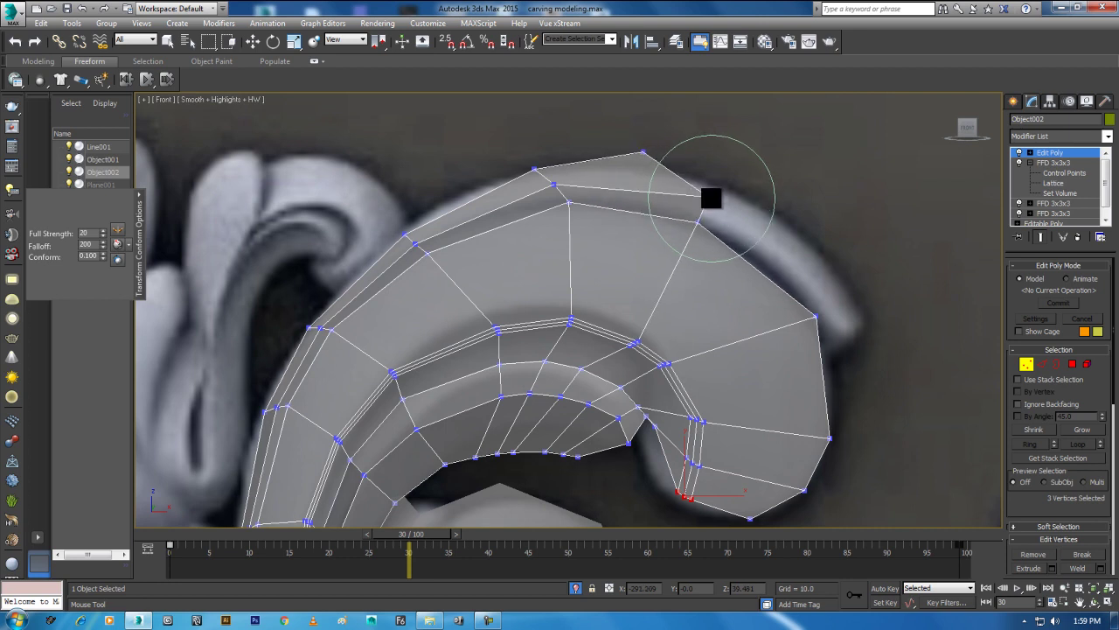
pyautogui.moveTo(645, 156); pyautogui.dragTo(656, 150)
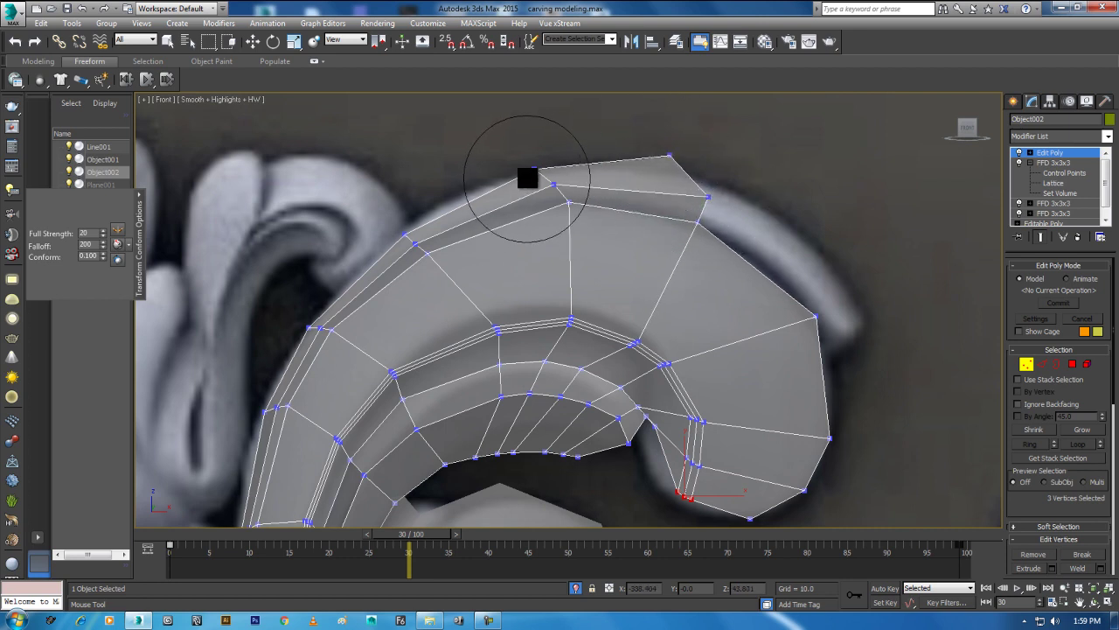
pyautogui.moveTo(402, 232); pyautogui.dragTo(411, 219)
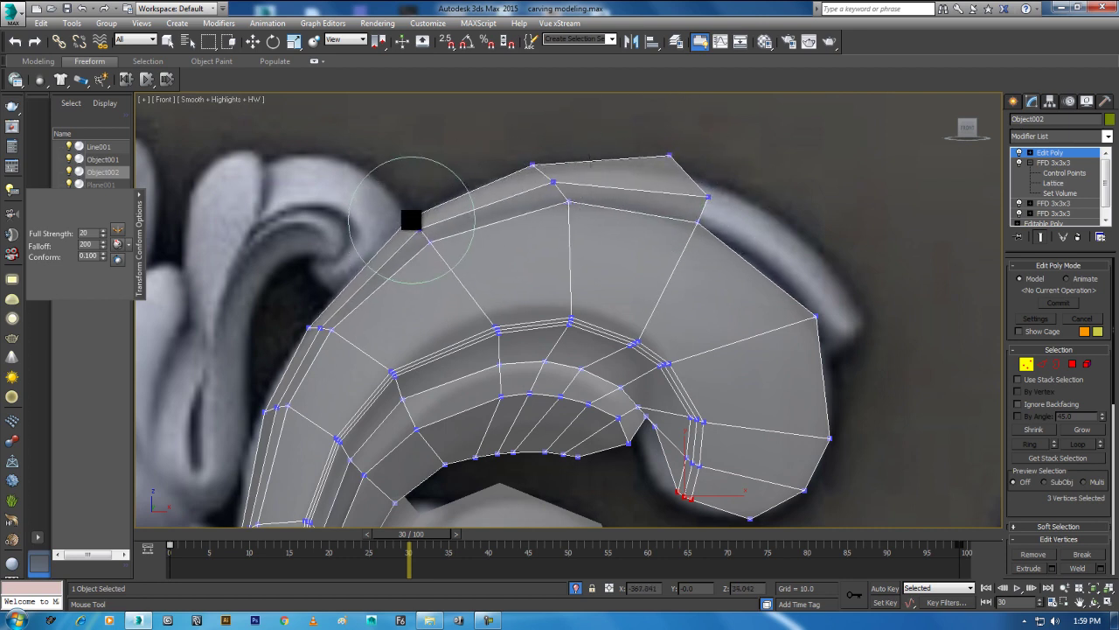
pyautogui.scroll(-1, 420, 201)
pyautogui.scroll(-1, 450, 219)
pyautogui.scroll(-1, 481, 253)
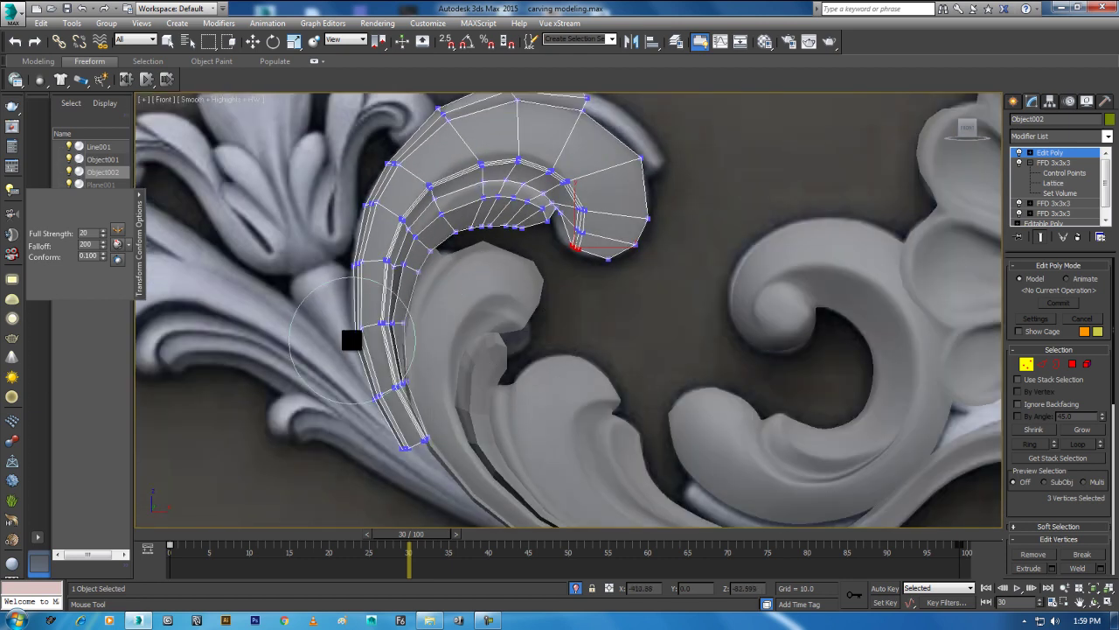
pyautogui.moveTo(465, 394); pyautogui.dragTo(430, 328, button='middle')
# Step: Leave vertex sub-object editing, clear the selection and return the timeline to frame 0
pyautogui.press('w')
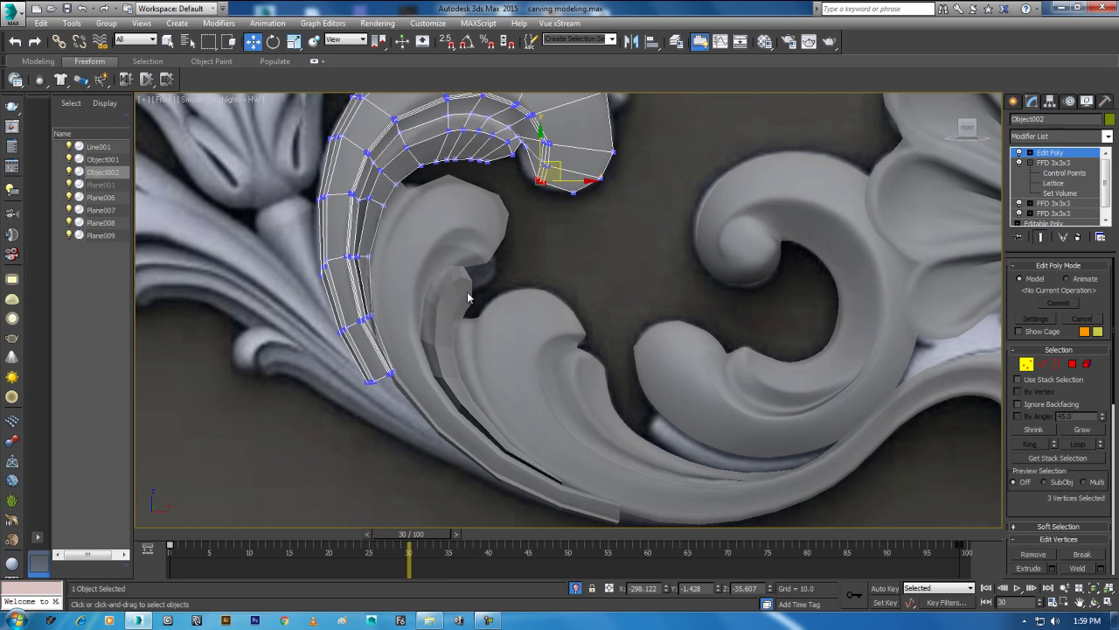
pyautogui.scroll(-3, 467, 295)
pyautogui.rightClick(535, 324)
pyautogui.click(449, 307)
pyautogui.click(412, 417)
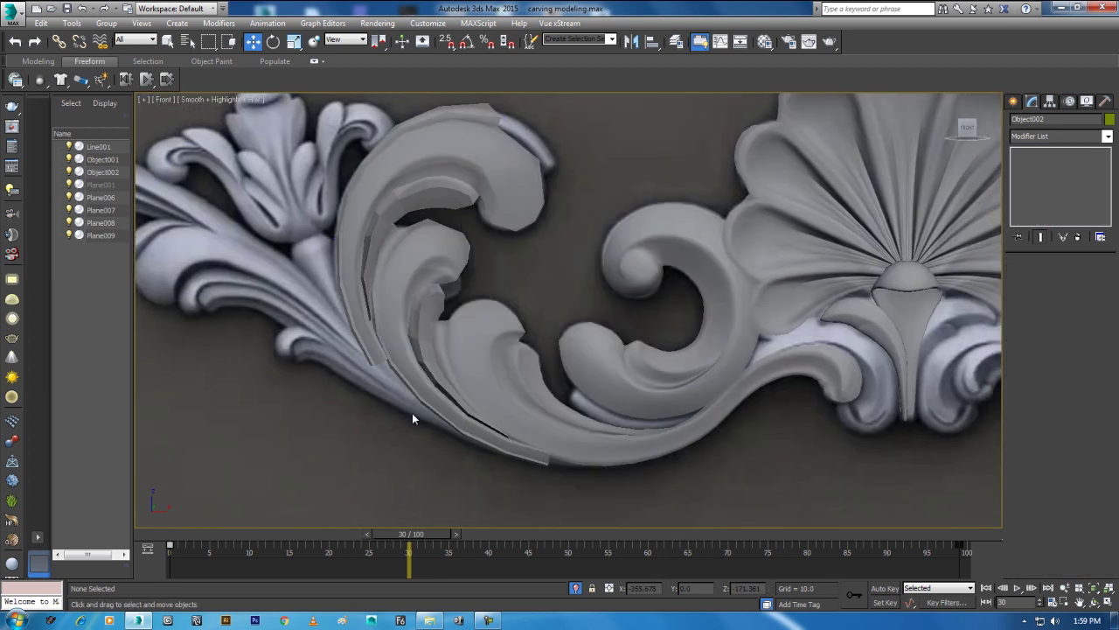
pyautogui.moveTo(430, 538); pyautogui.dragTo(175, 539)
pyautogui.moveTo(490, 394); pyautogui.dragTo(419, 376, button='middle')
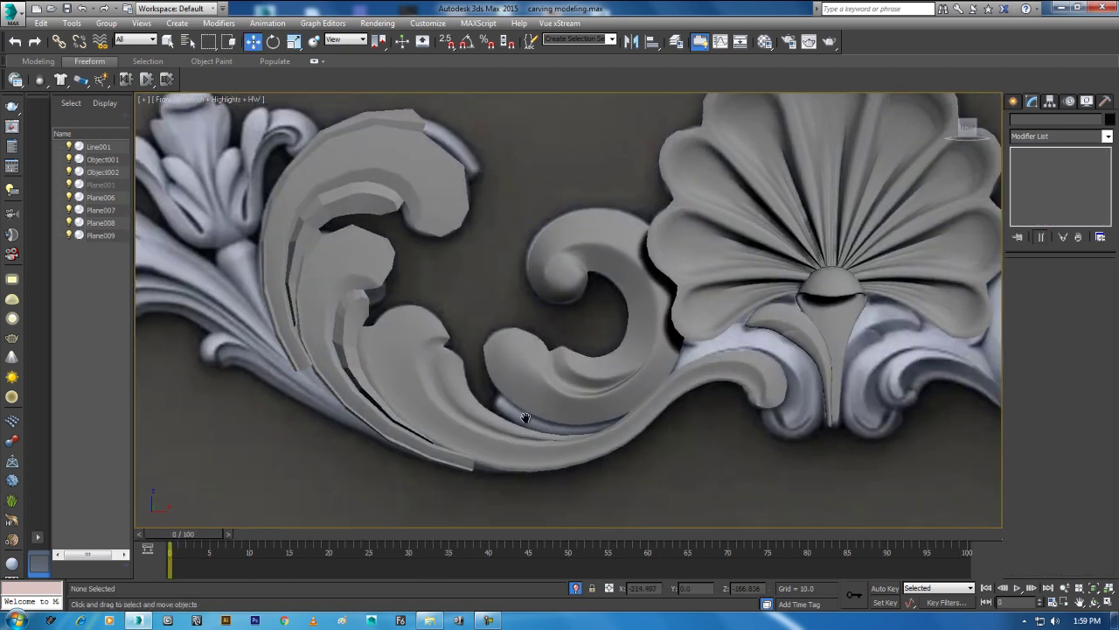
pyautogui.scroll(-2, 434, 453)
# Step: Add a MeshSmooth modifier to the Object001 leaf piece
pyautogui.click(344, 436)
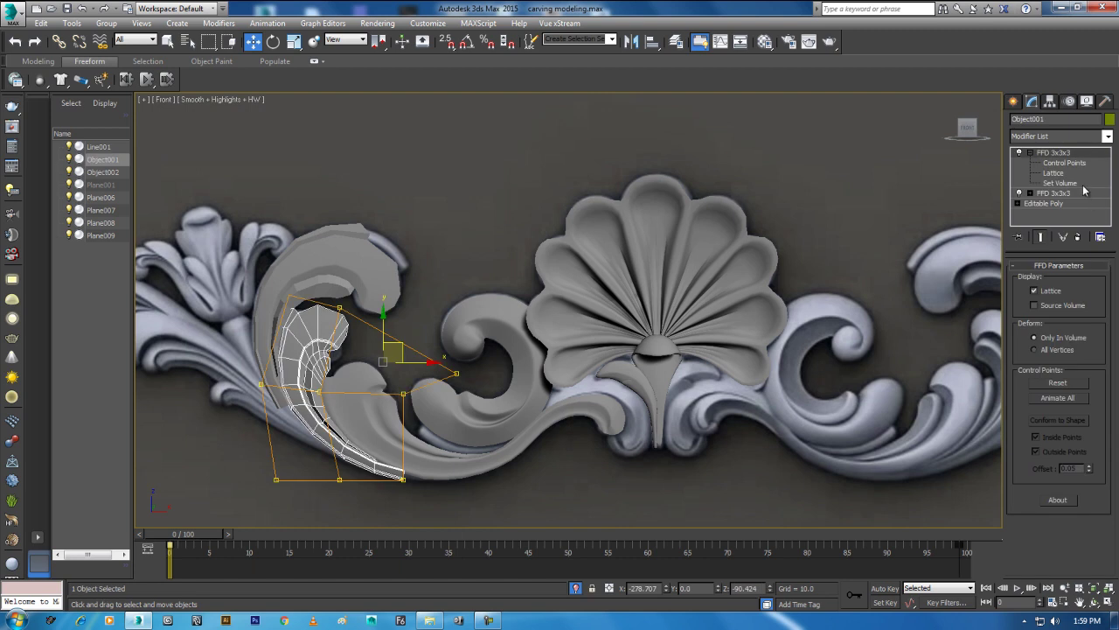
pyautogui.click(1066, 139)
pyautogui.press('m')
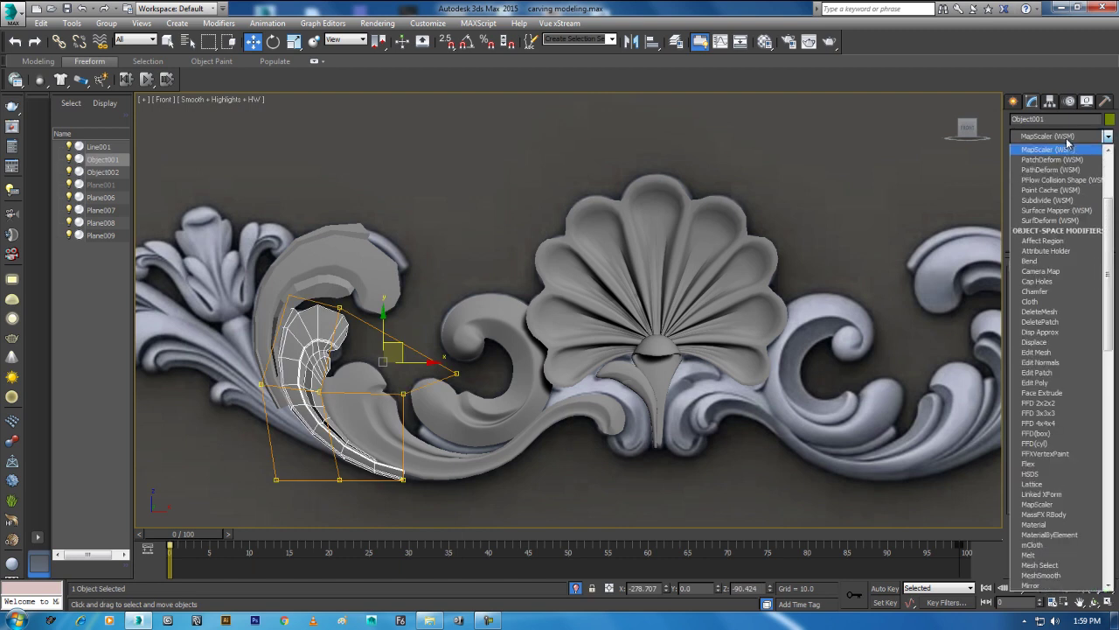
pyautogui.scroll(-1, 1066, 149)
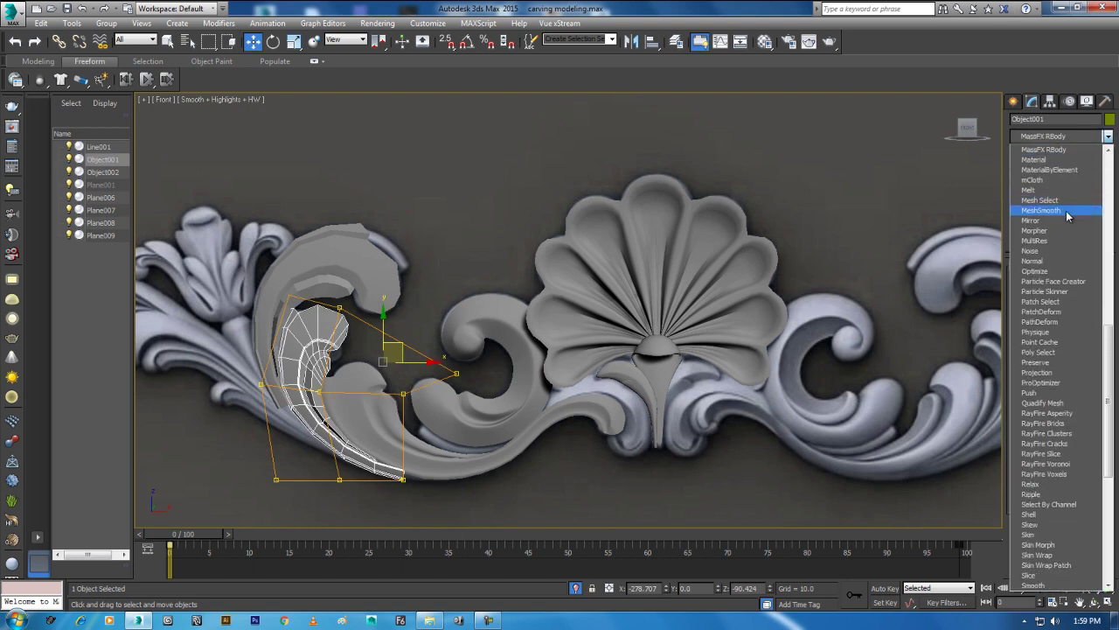
pyautogui.click(1067, 211)
# Step: Copy Object001's MeshSmooth modifier and paste it onto the Object002 curl piece
pyautogui.rightClick(1060, 154)
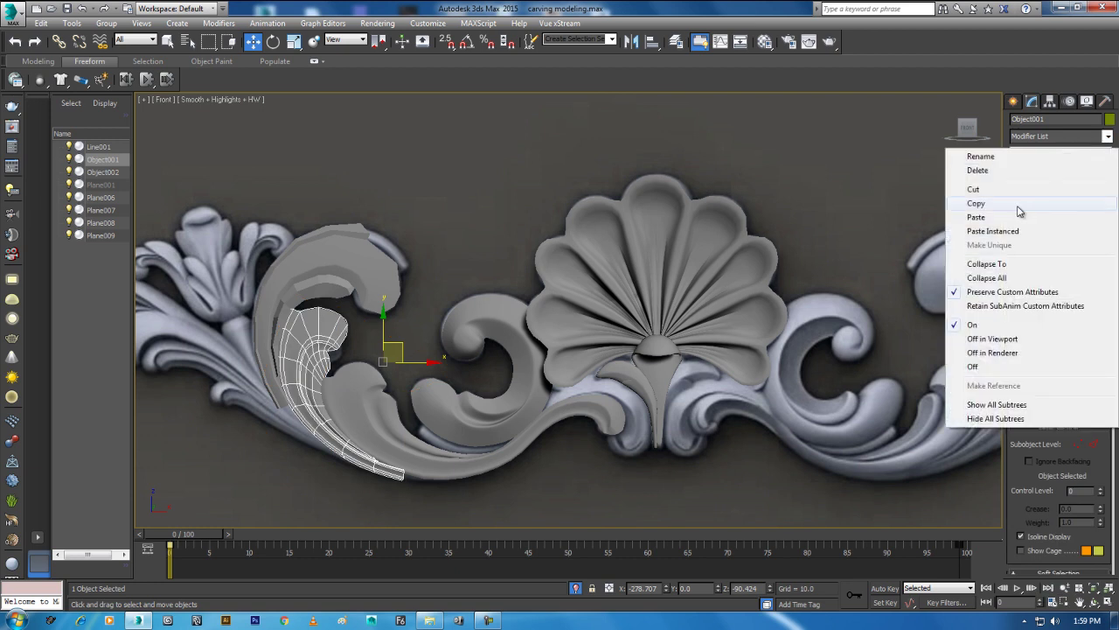
pyautogui.click(976, 203)
pyautogui.click(359, 262)
pyautogui.rightClick(1056, 156)
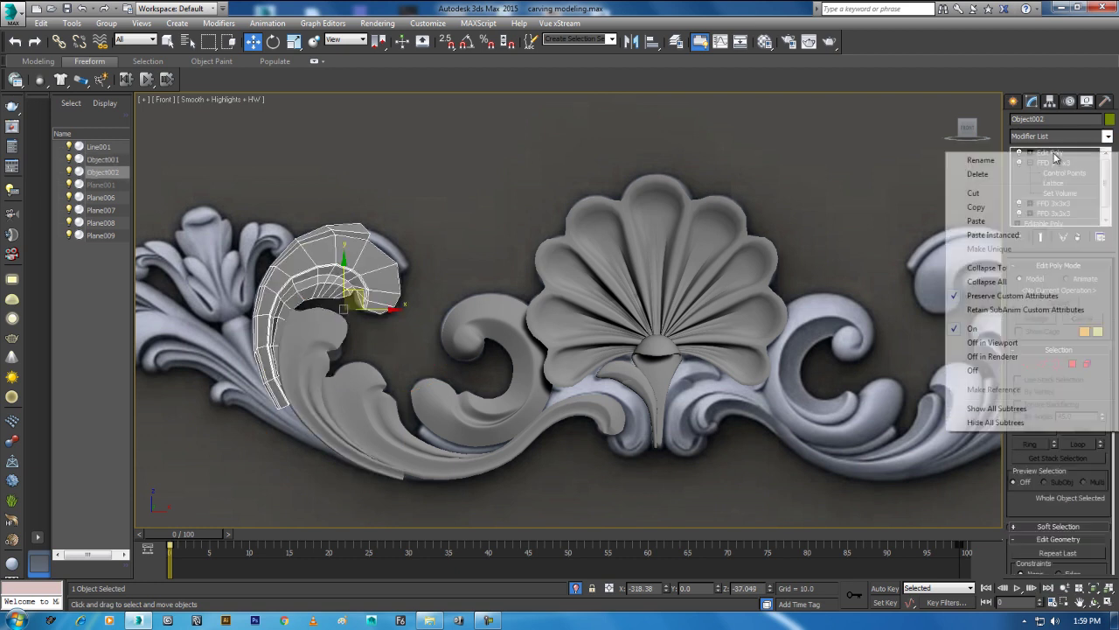
pyautogui.click(1017, 222)
pyautogui.click(269, 477)
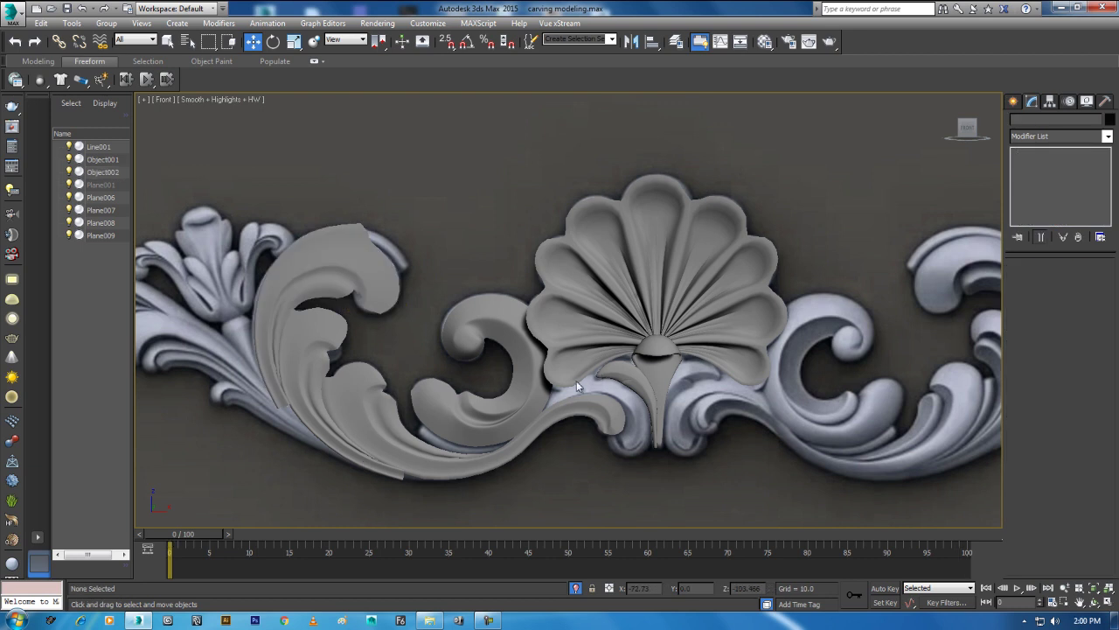
pyautogui.moveTo(401, 446)
pyautogui.mouseDown(button='middle')
pyautogui.moveTo(602, 298)
pyautogui.moveTo(452, 439)
pyautogui.mouseUp(button='middle')
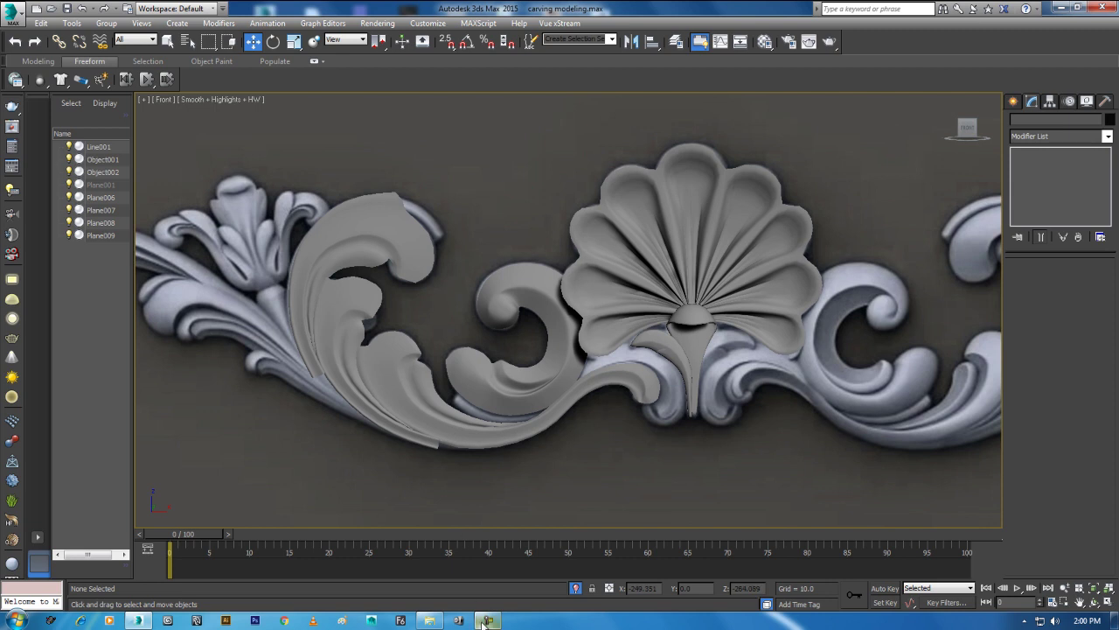